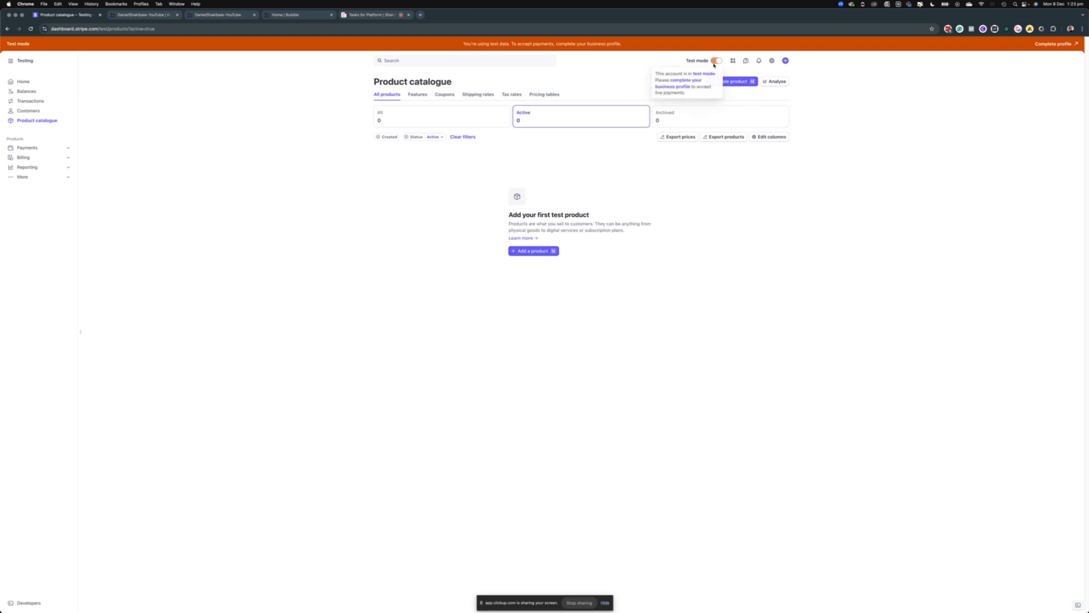
Begin a product named Starter priced at A$49.00 per month and show its full pricing options
{"action": "mouse_move", "coordinate": [716, 61]}
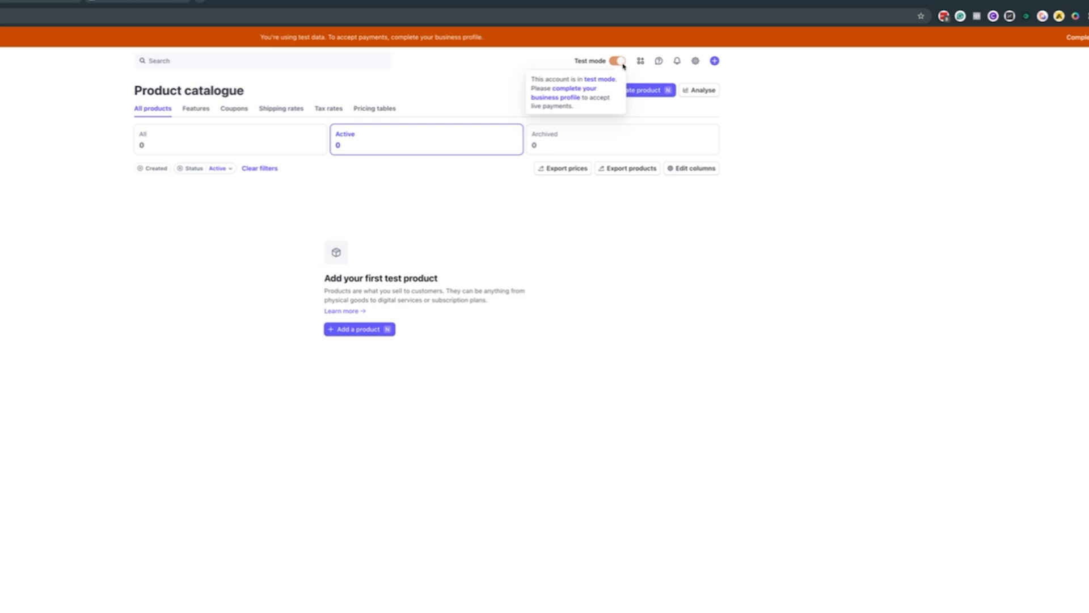
{"action": "left_click", "coordinate": [363, 330]}
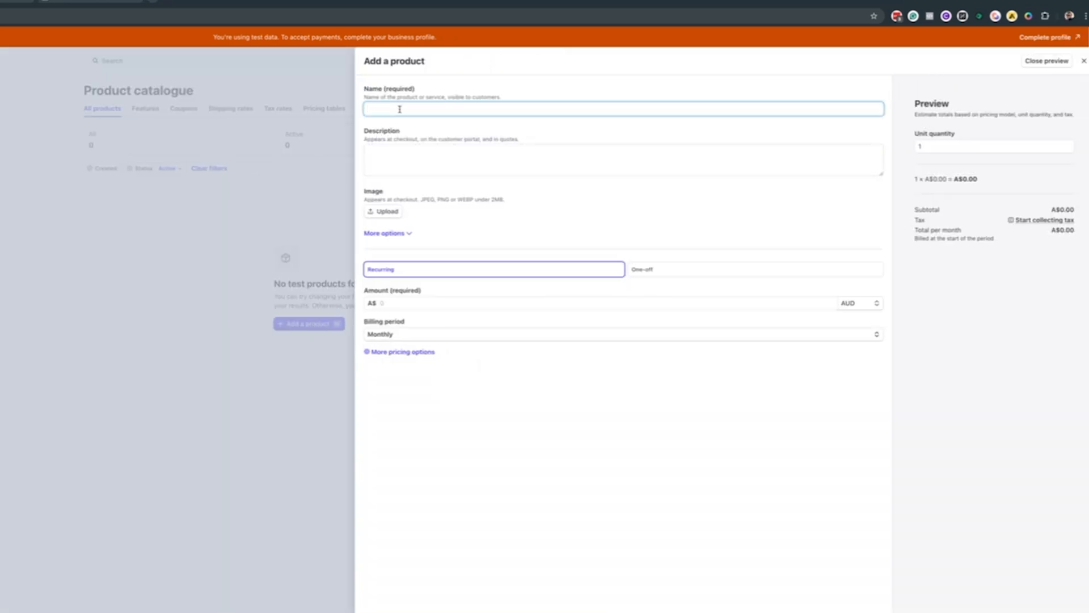
{"action": "type", "text": "Starter"}
{"action": "key", "text": "Tab"}
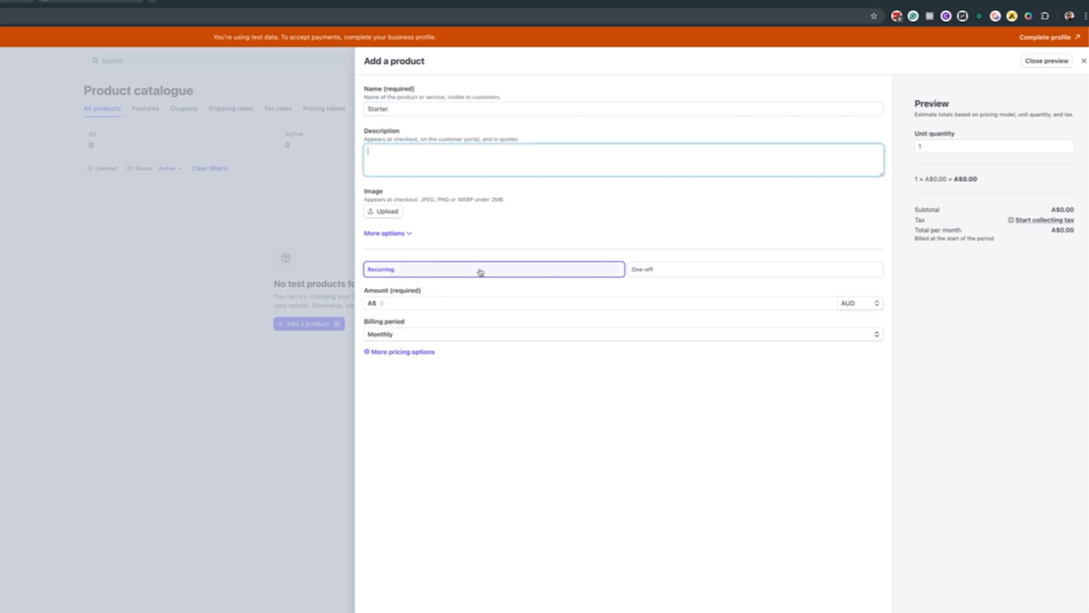
{"action": "left_click", "coordinate": [429, 303]}
{"action": "type", "text": "4.009"}
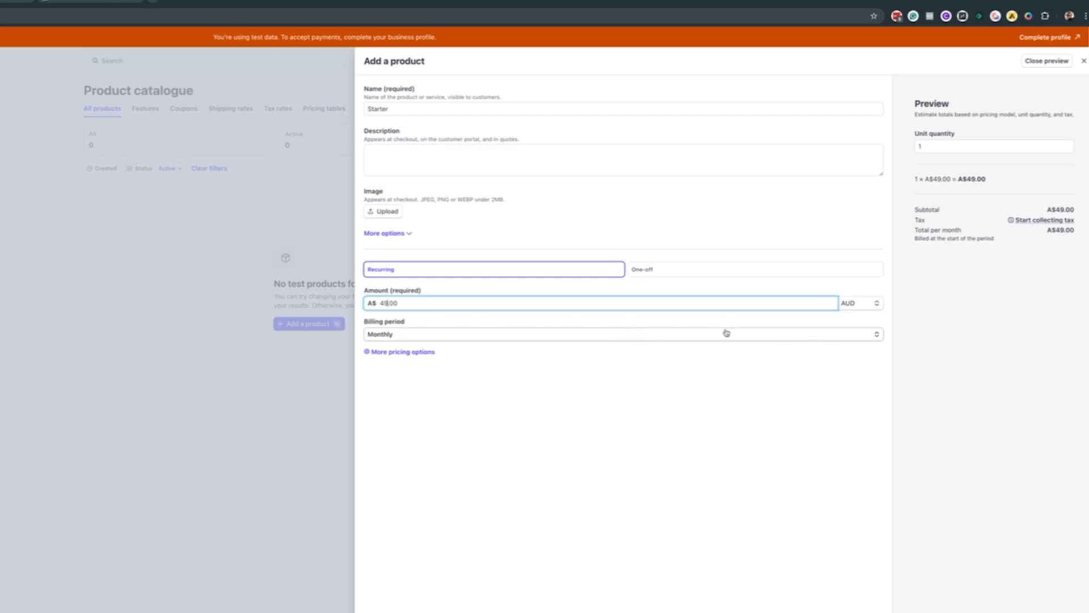
{"action": "left_click", "coordinate": [427, 353]}
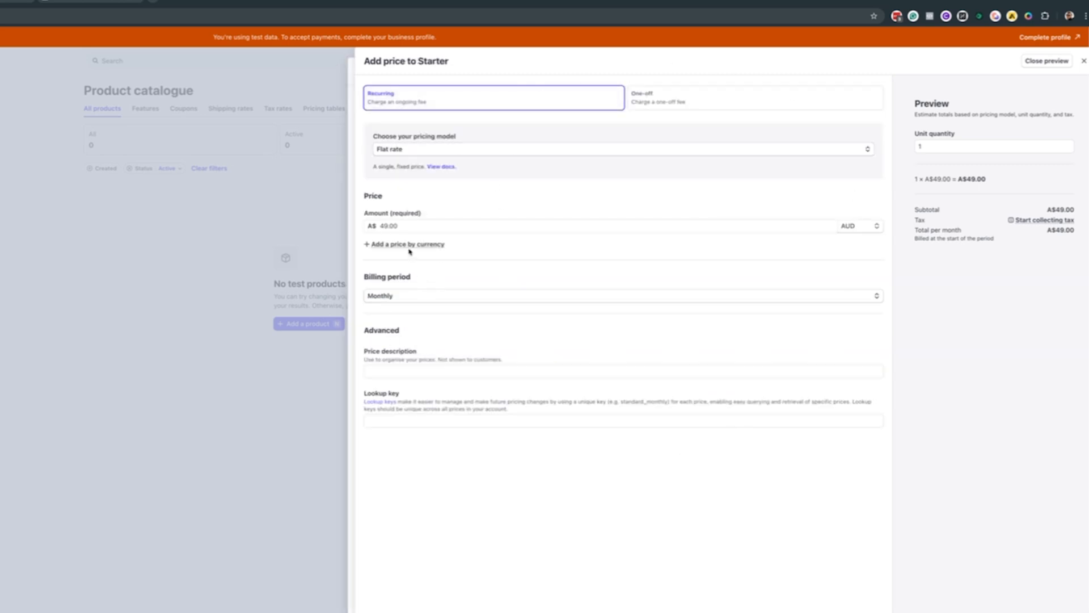
Keep Monthly billing, try adding a US$29.00 currency price, then remove it again
{"action": "left_click", "coordinate": [391, 296]}
{"action": "left_click", "coordinate": [756, 573]}
{"action": "left_click", "coordinate": [409, 248]}
{"action": "left_click", "coordinate": [405, 258]}
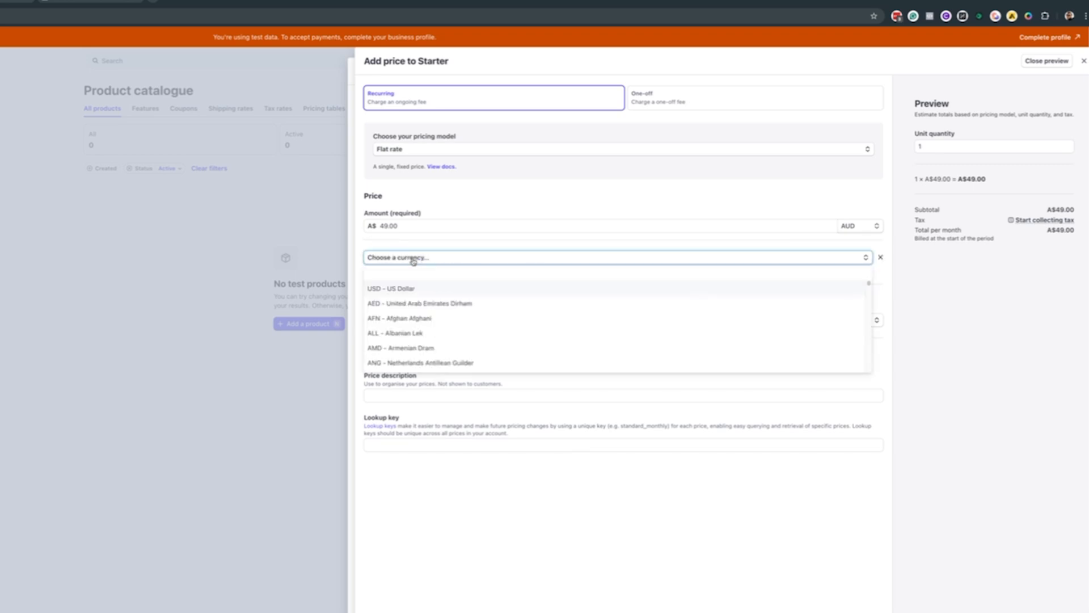
{"action": "left_click", "coordinate": [416, 290]}
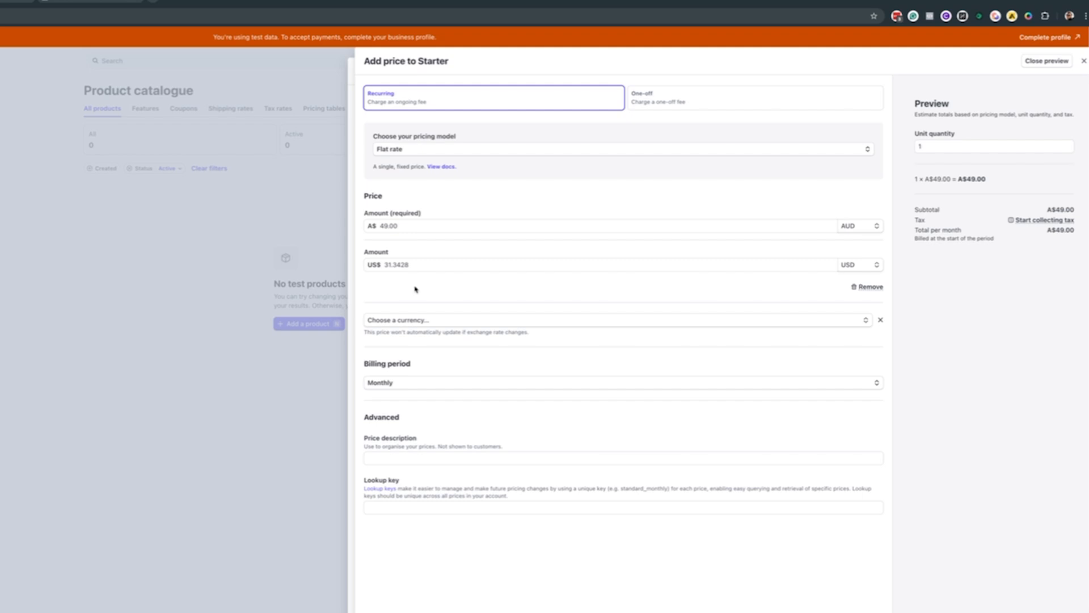
{"action": "double_click", "coordinate": [388, 265]}
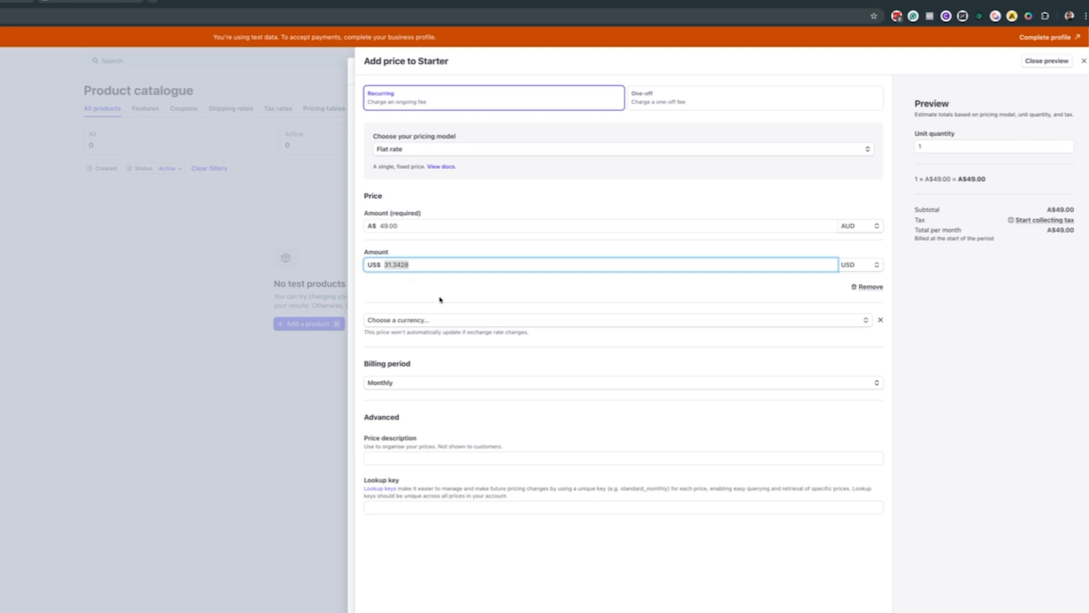
{"action": "type", "text": "29.00"}
{"action": "left_click", "coordinate": [872, 286]}
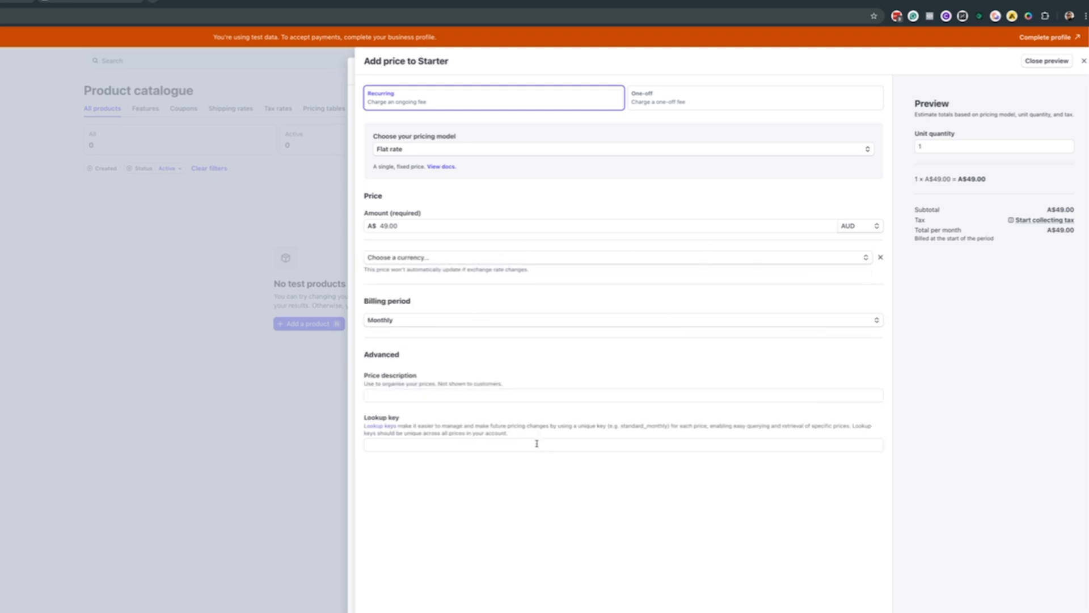
Give the A$49.00 monthly price the lookup key starter_monthly
{"action": "left_click", "coordinate": [423, 445]}
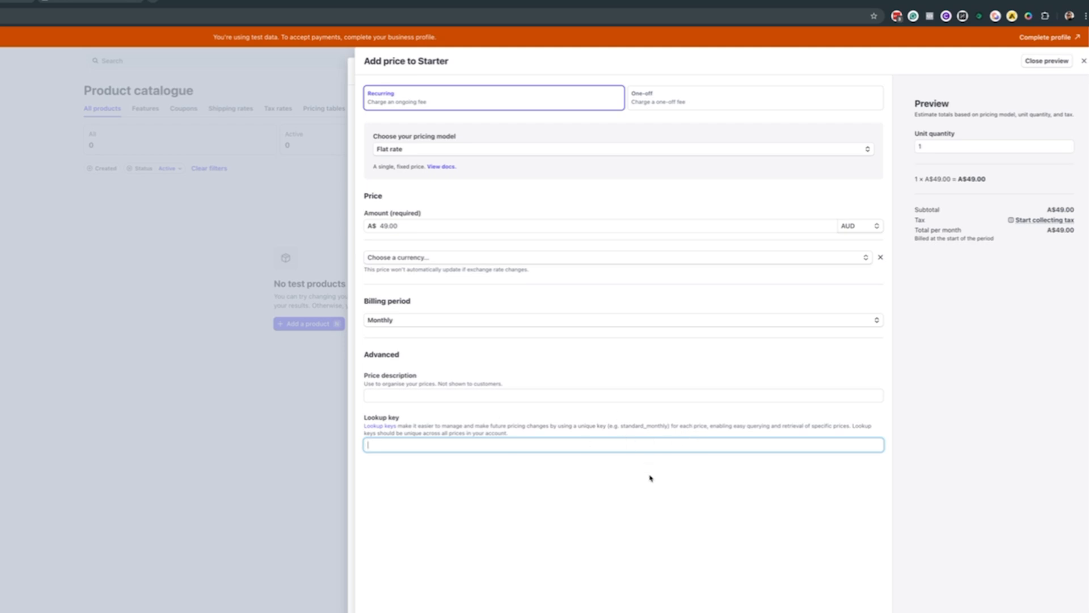
{"action": "type", "text": "starter_monthly"}
{"action": "left_click", "coordinate": [674, 549]}
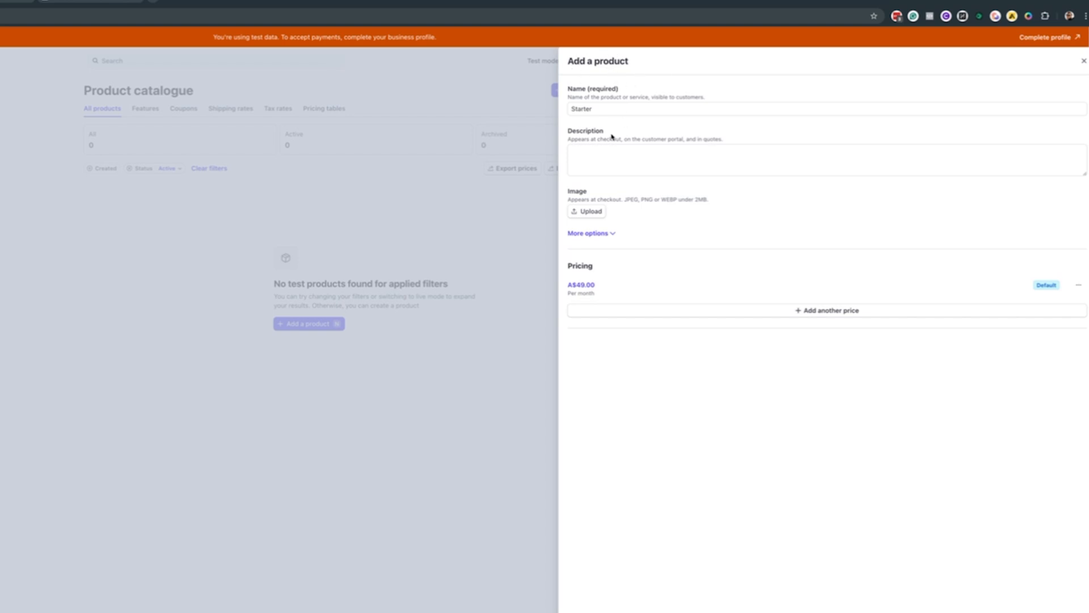
Add a second Starter price of A$490.00 billed yearly and create the Starter product
{"action": "left_click", "coordinate": [629, 311]}
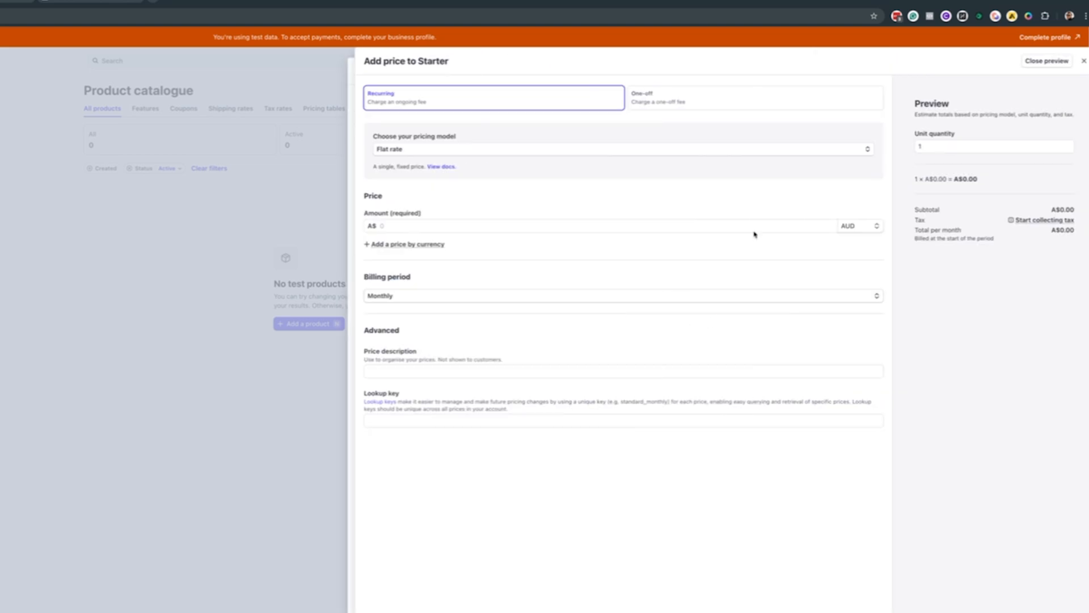
{"action": "left_click", "coordinate": [404, 297]}
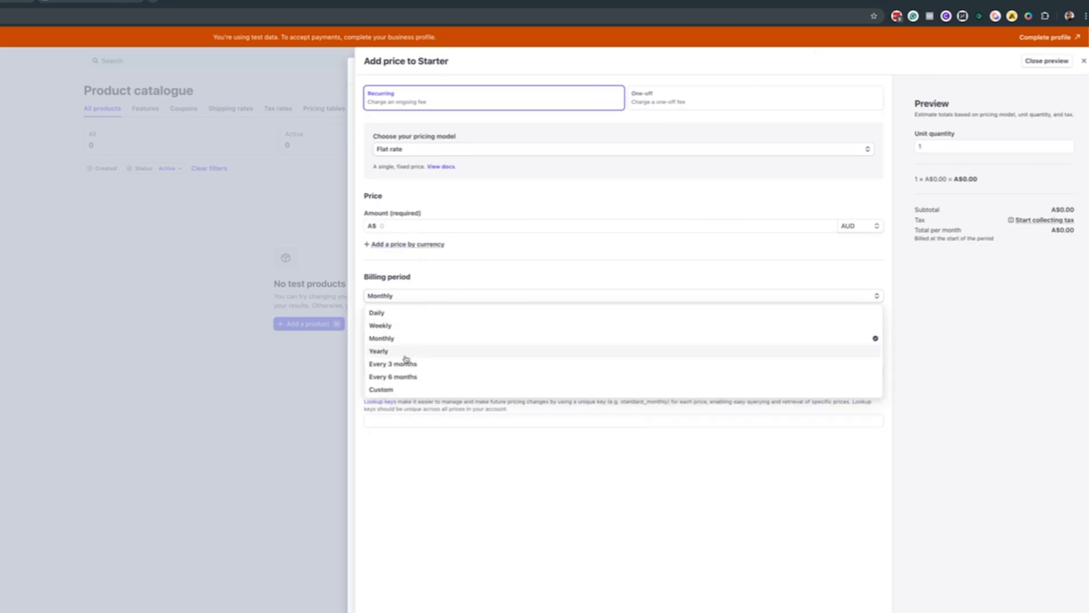
{"action": "left_click", "coordinate": [379, 351]}
{"action": "left_click", "coordinate": [456, 226]}
{"action": "type", "text": "490"}
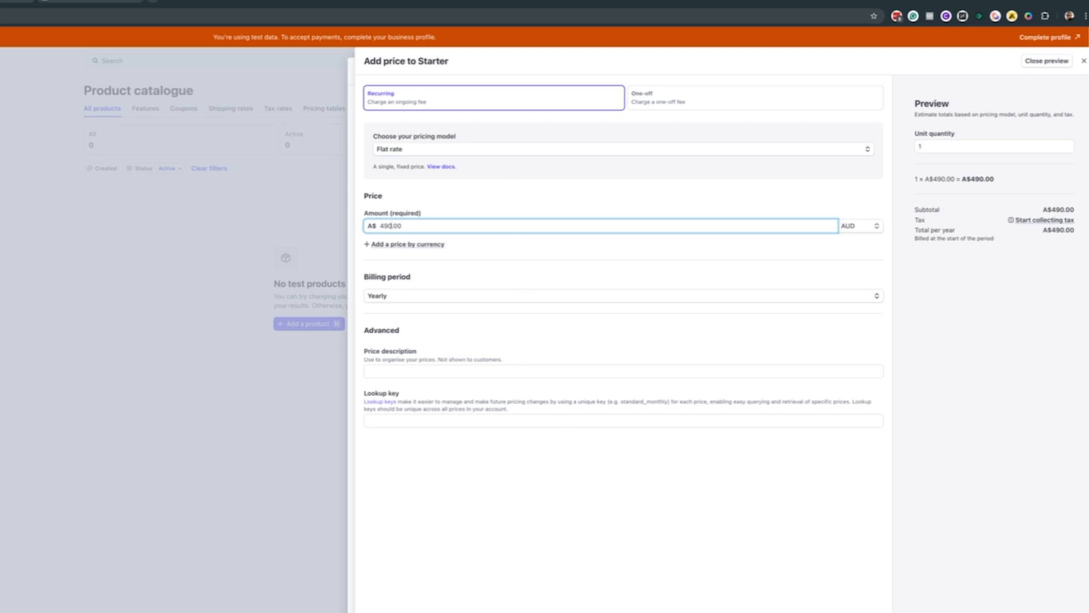
{"action": "key", "text": "Return"}
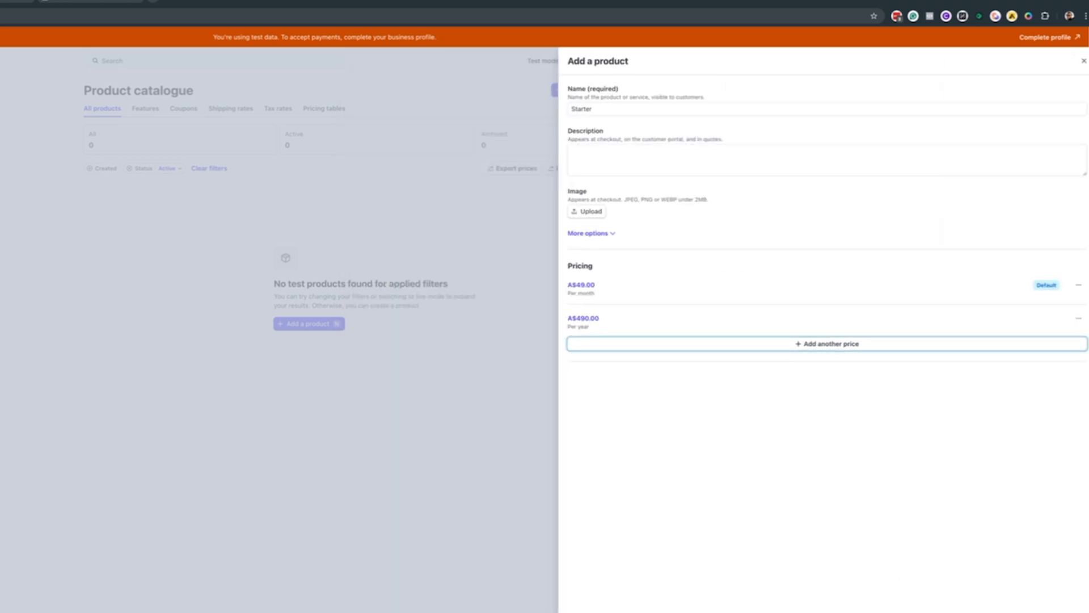
{"action": "key", "text": "Return"}
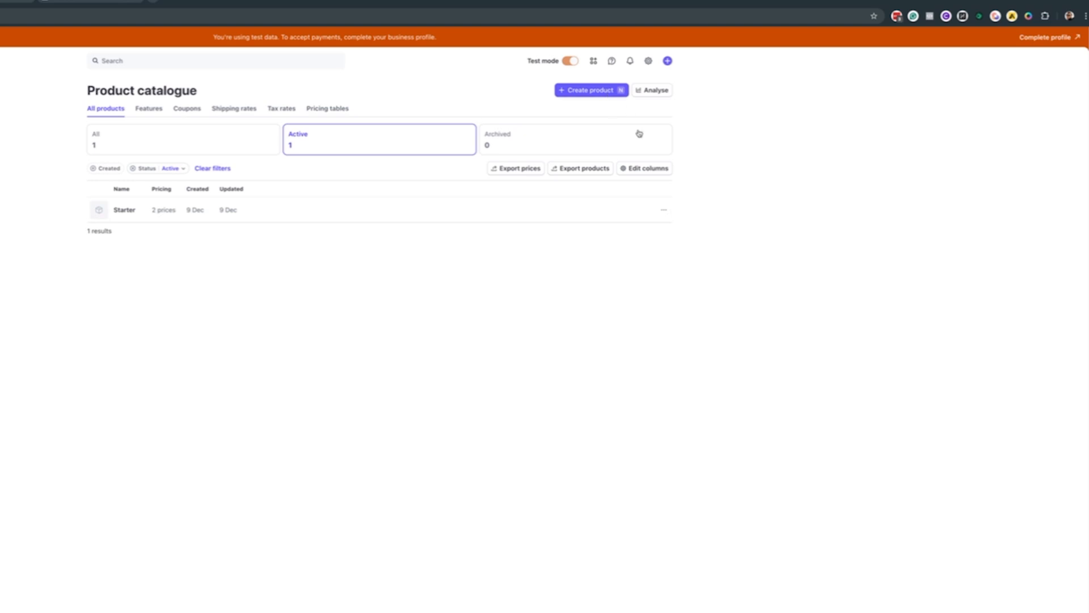
Name the new product Pro, price it A$99.00 monthly and A$990.00 yearly, and create it
{"action": "type", "text": "n"}
{"action": "type", "text": "Pro"}
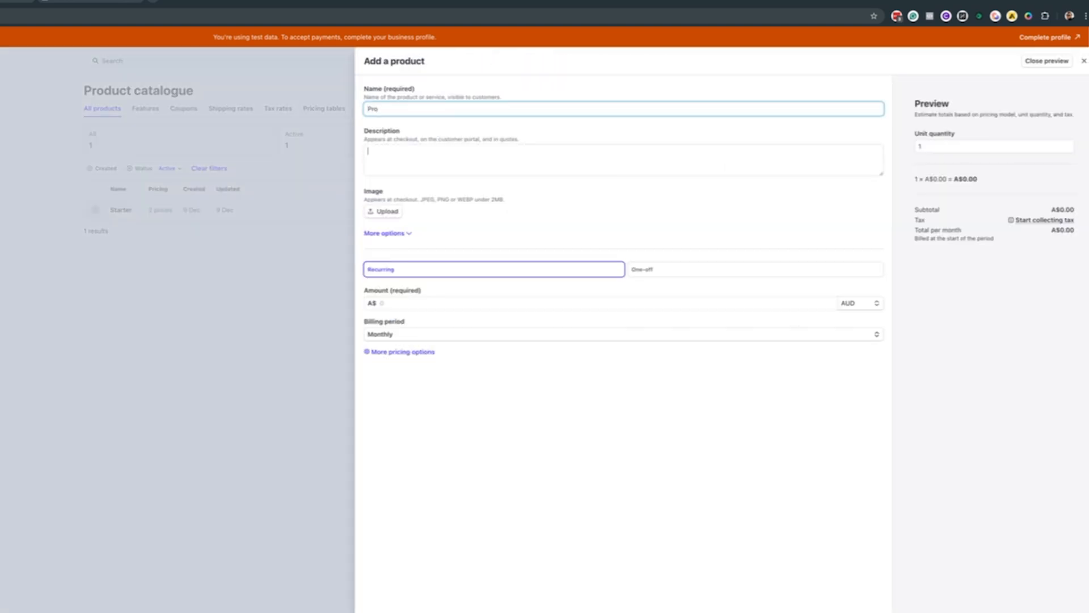
{"action": "key", "text": "Tab"}
{"action": "left_click", "coordinate": [442, 300]}
{"action": "type", "text": "99"}
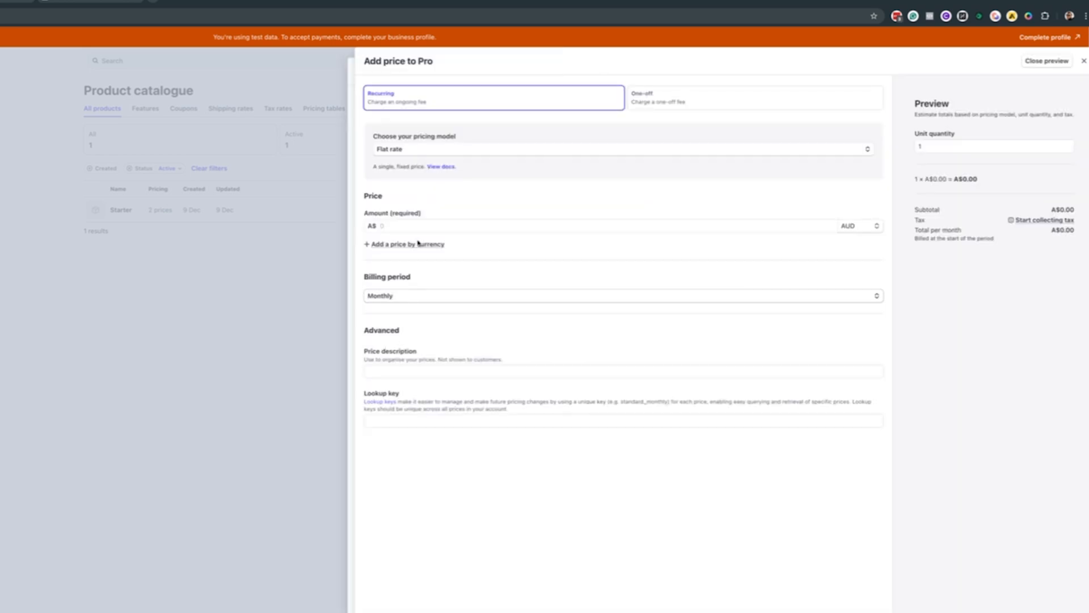
{"action": "left_click", "coordinate": [390, 226]}
{"action": "type", "text": "990"}
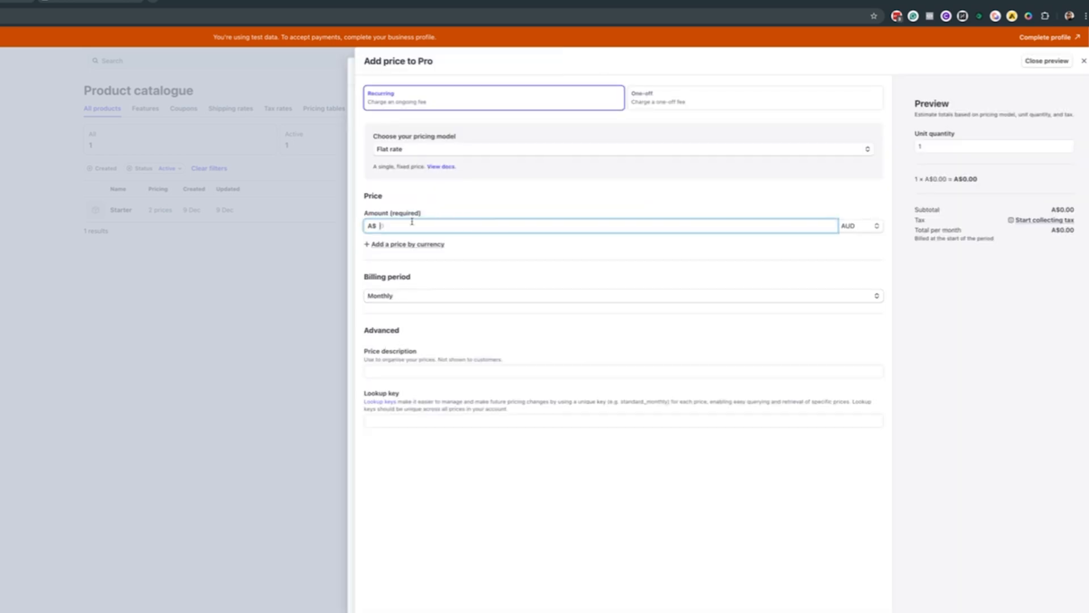
{"action": "left_click", "coordinate": [414, 295]}
{"action": "left_click", "coordinate": [414, 344]}
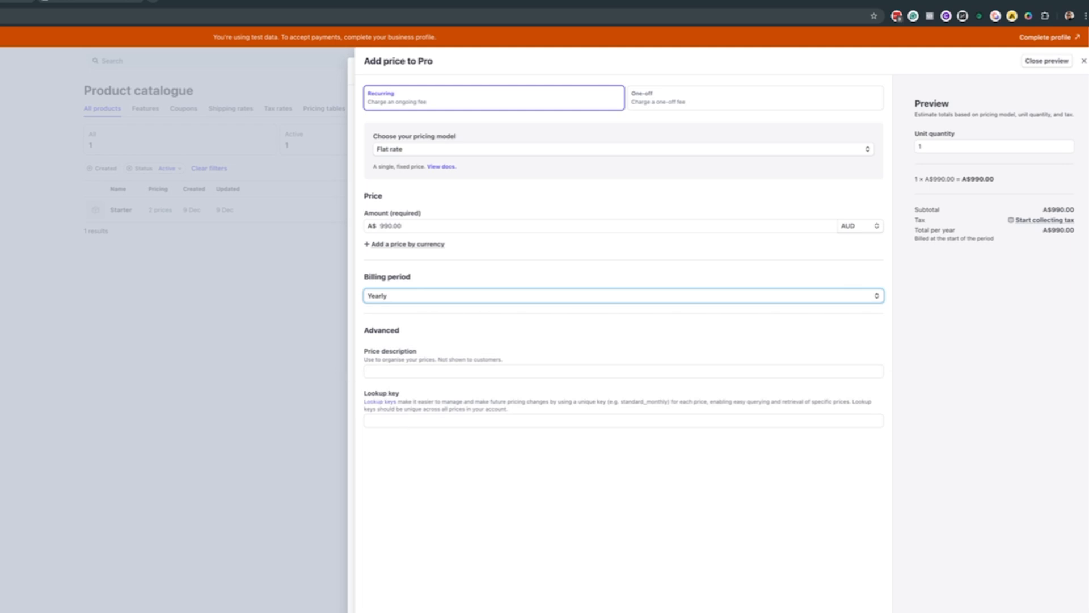
{"action": "left_click", "coordinate": [1072, 612]}
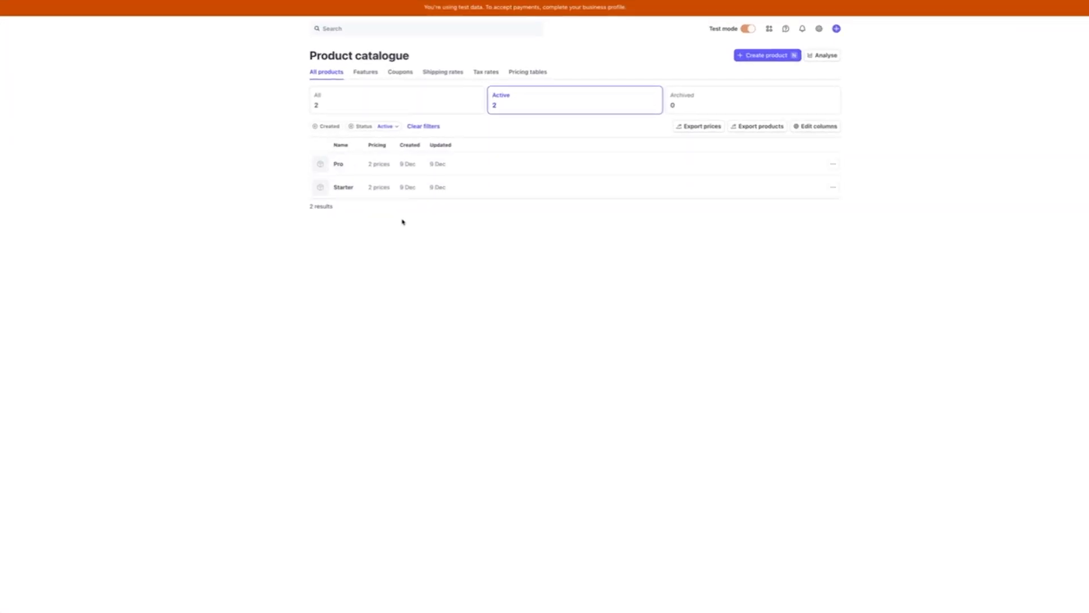
Open Starter from the product catalogue to review its two prices and events
{"action": "left_click", "coordinate": [360, 192]}
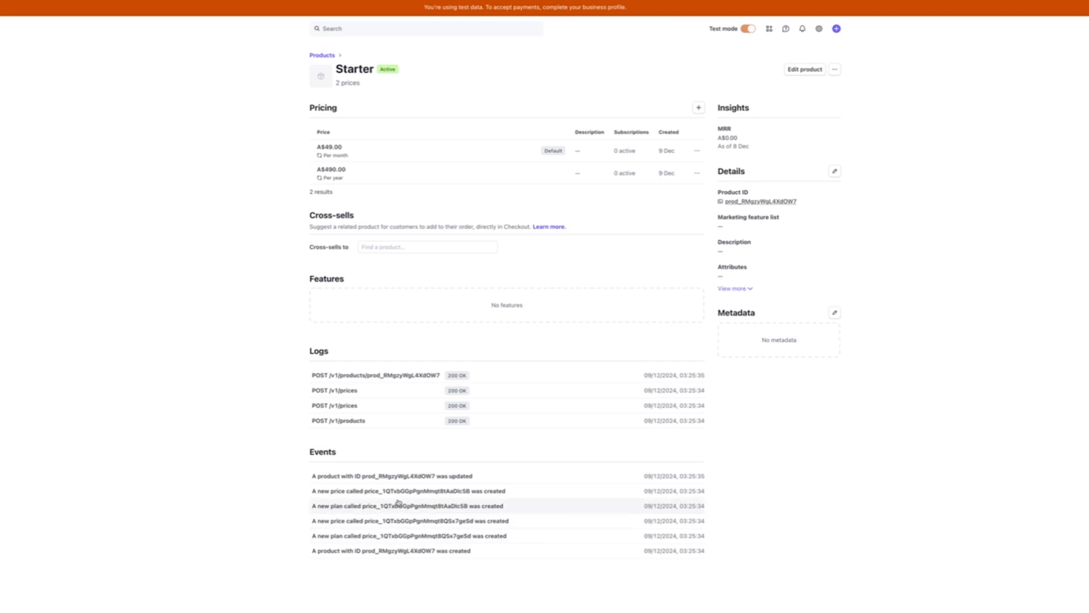
Go to Pro's A$99.00 monthly price and copy its price ID
{"action": "left_click", "coordinate": [322, 55]}
{"action": "left_click", "coordinate": [352, 168]}
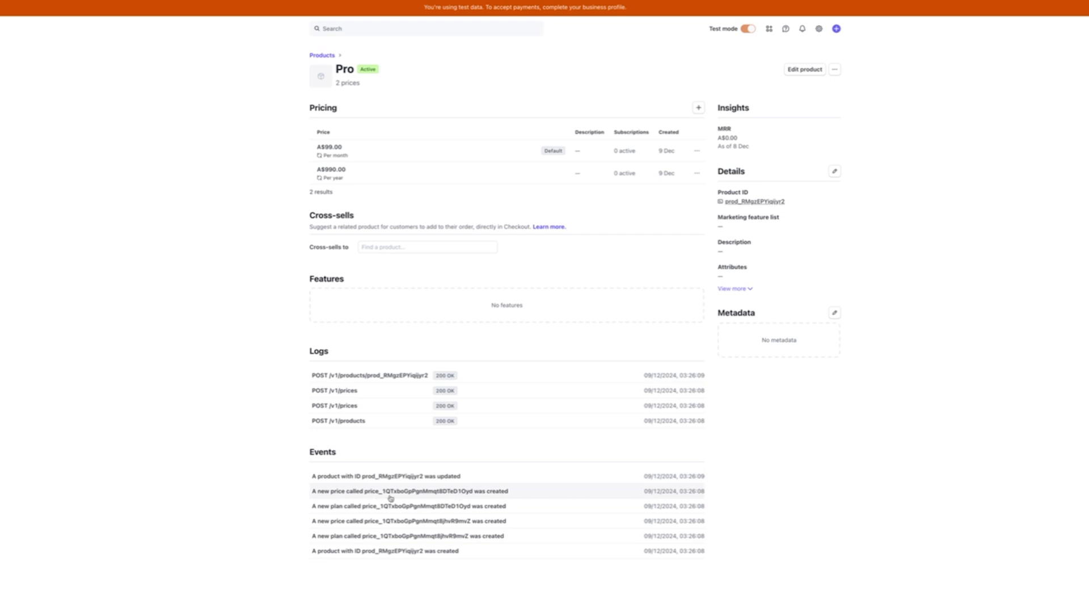
{"action": "left_click", "coordinate": [352, 155]}
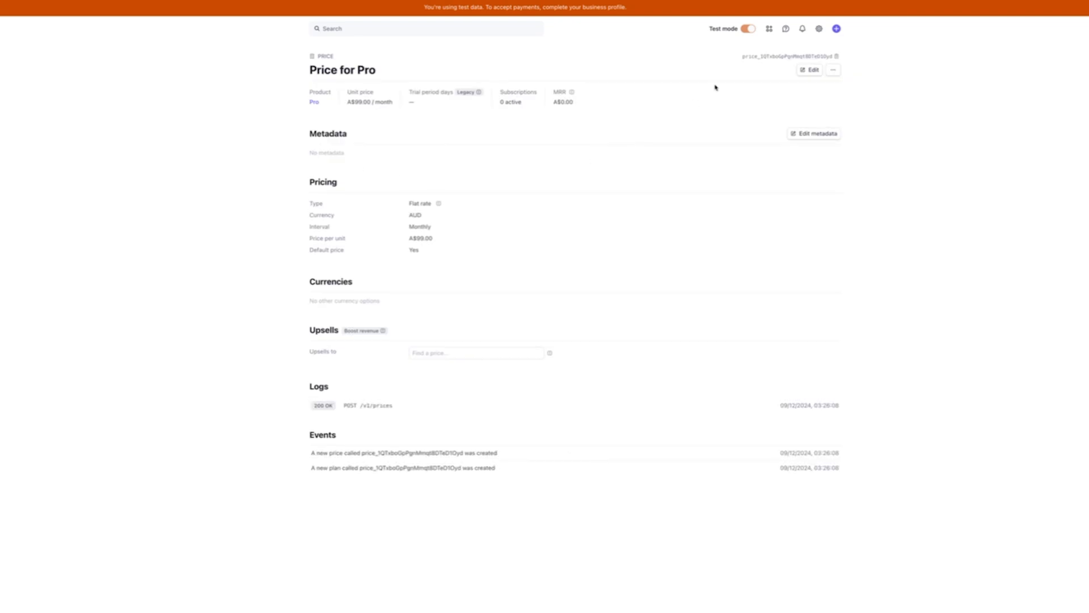
{"action": "left_click", "coordinate": [765, 59]}
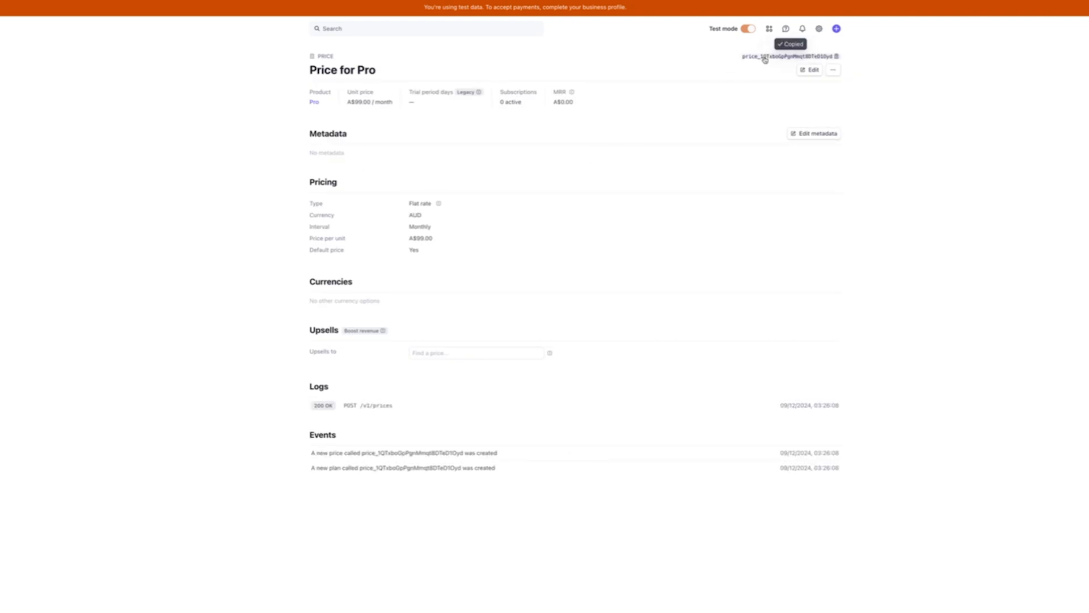
{"action": "left_click", "coordinate": [812, 71]}
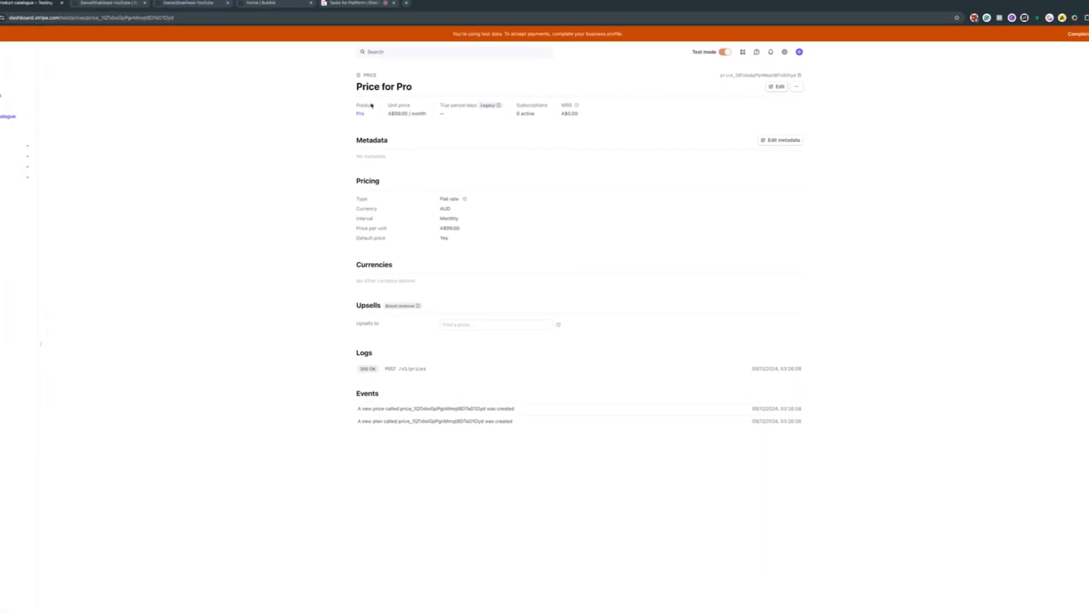
Add a test customer with a full name and account email, billing email matching it
{"action": "left_click", "coordinate": [35, 121]}
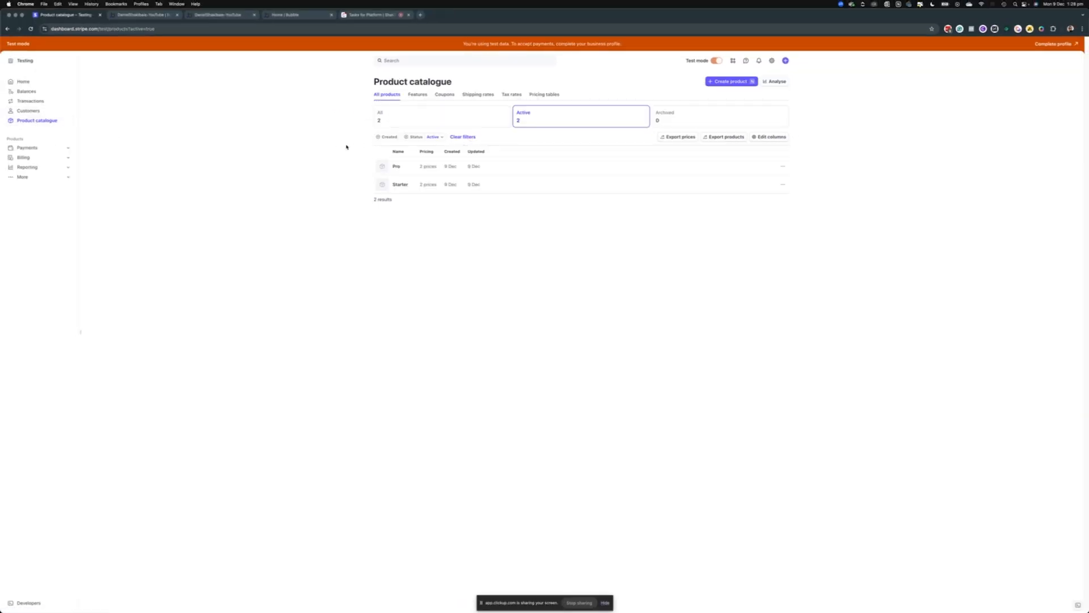
{"action": "left_click", "coordinate": [51, 113]}
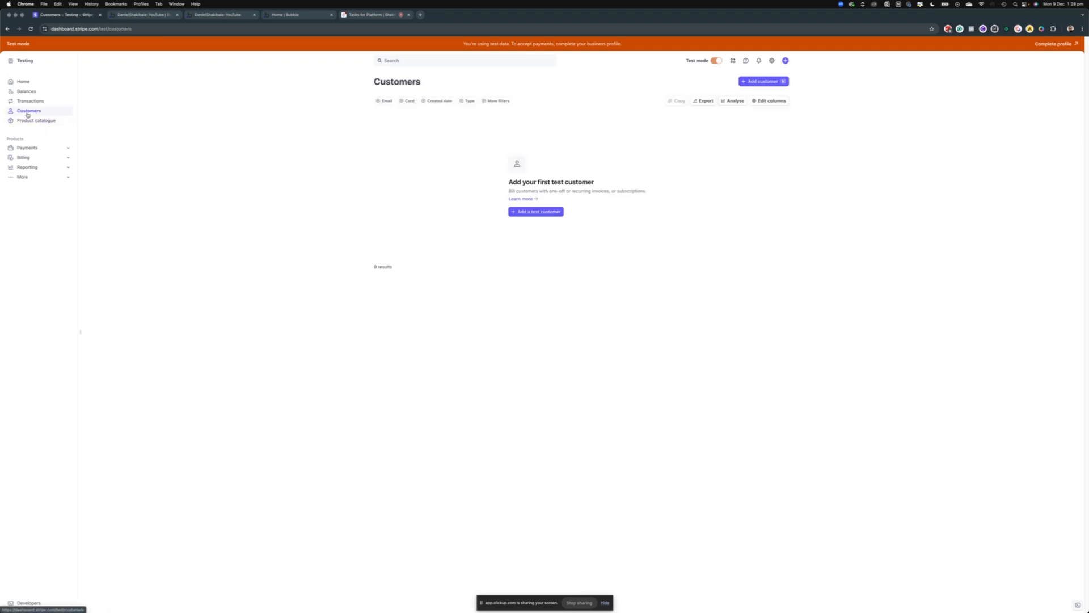
{"action": "left_click", "coordinate": [533, 213]}
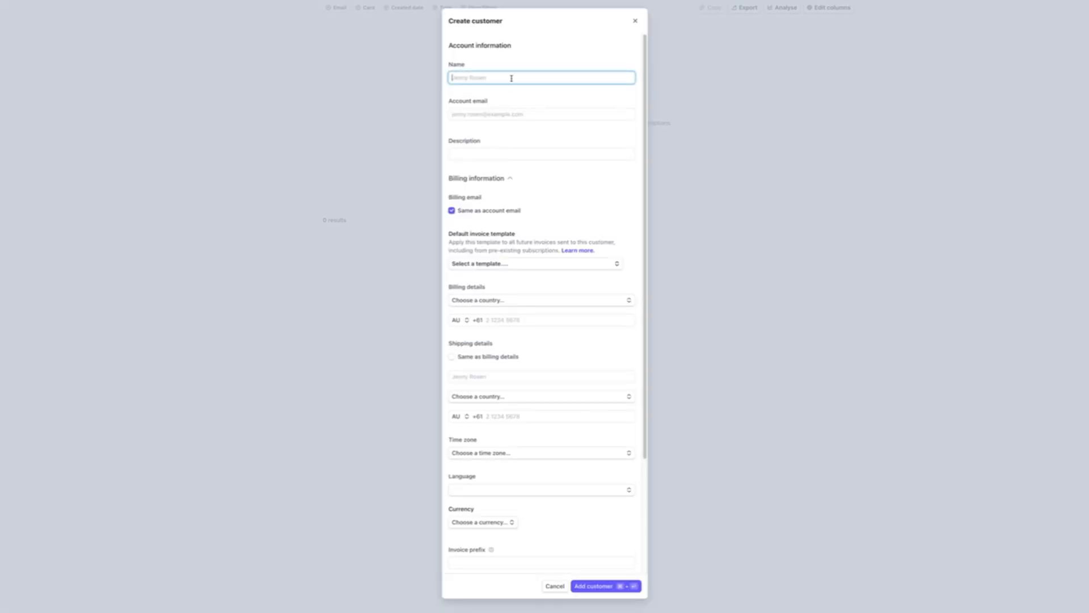
{"action": "type", "text": "Jenny Doe"}
{"action": "key", "text": "Tab"}
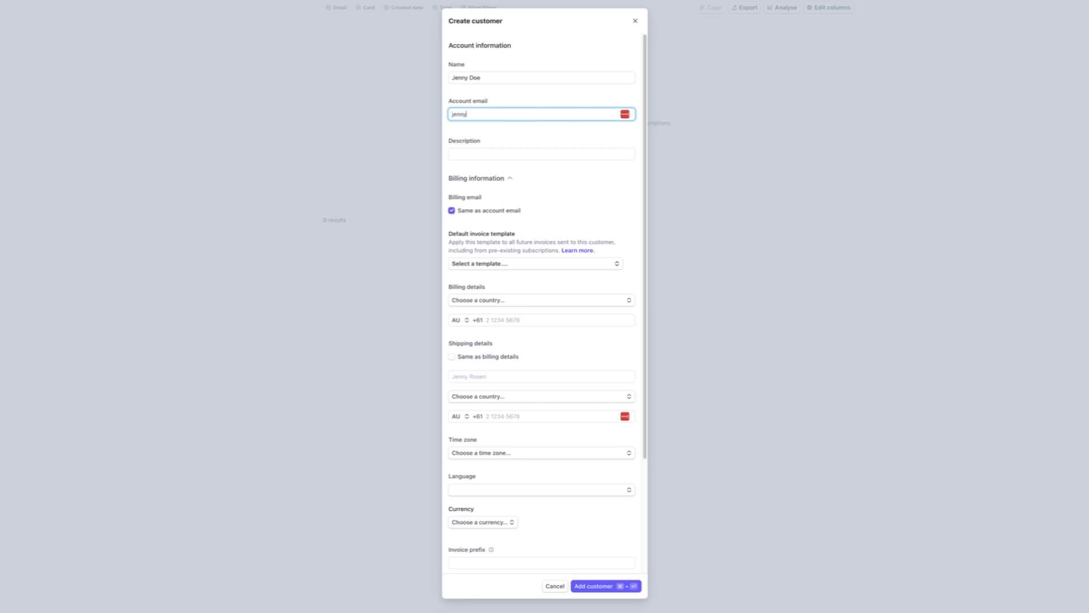
{"action": "left_click", "coordinate": [500, 212]}
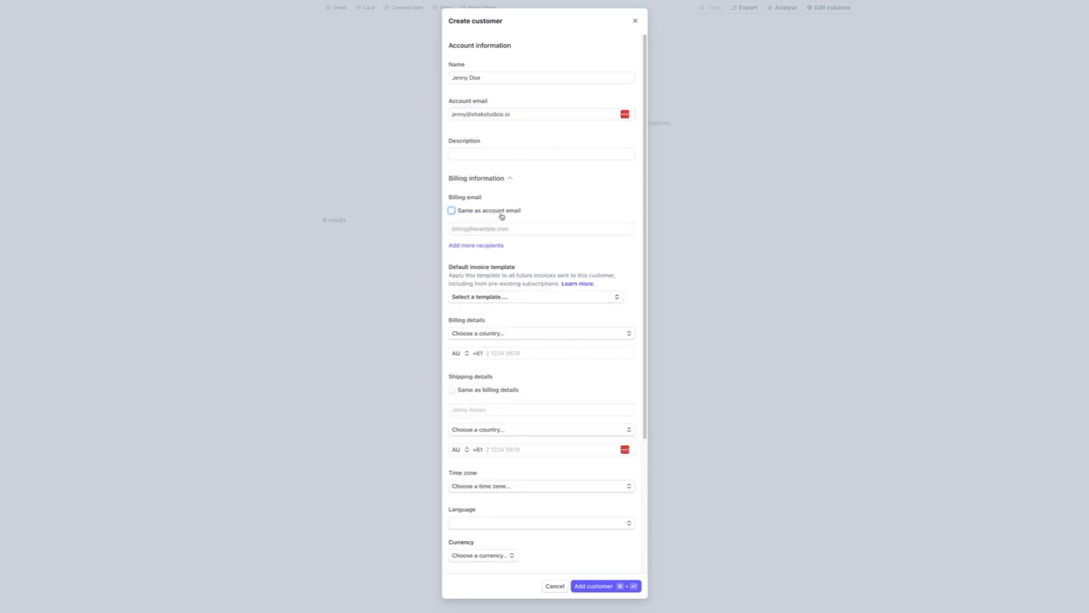
{"action": "left_click", "coordinate": [500, 212]}
{"action": "left_click", "coordinate": [606, 588]}
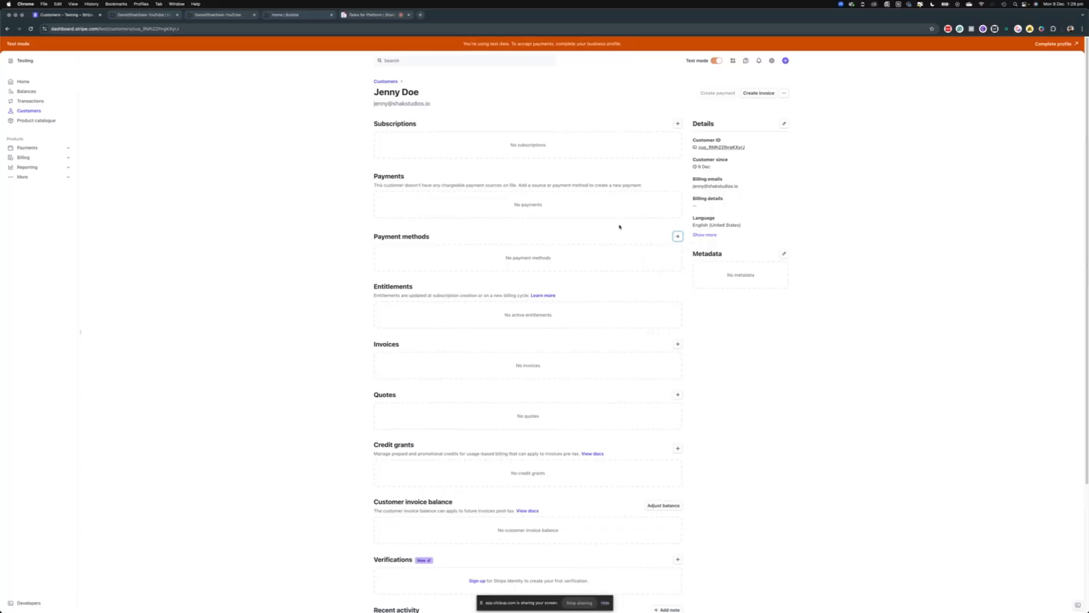
{"action": "left_click", "coordinate": [678, 236]}
{"action": "left_click", "coordinate": [672, 253]}
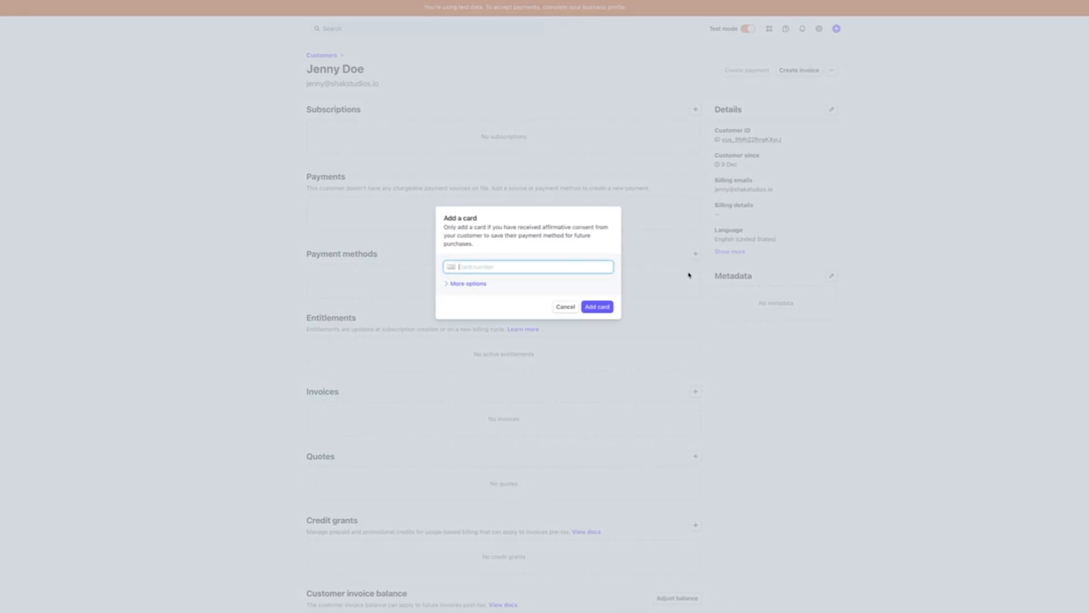
{"action": "left_click", "coordinate": [502, 264]}
{"action": "type", "text": "4242 424"}
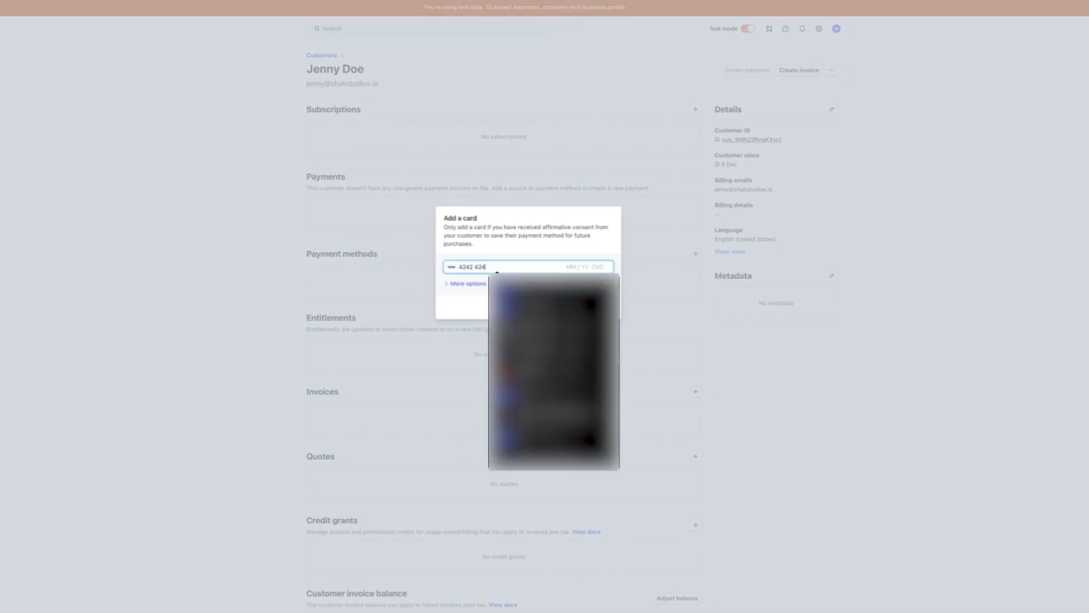
{"action": "type", "text": "2 4242 4242 04 /"}
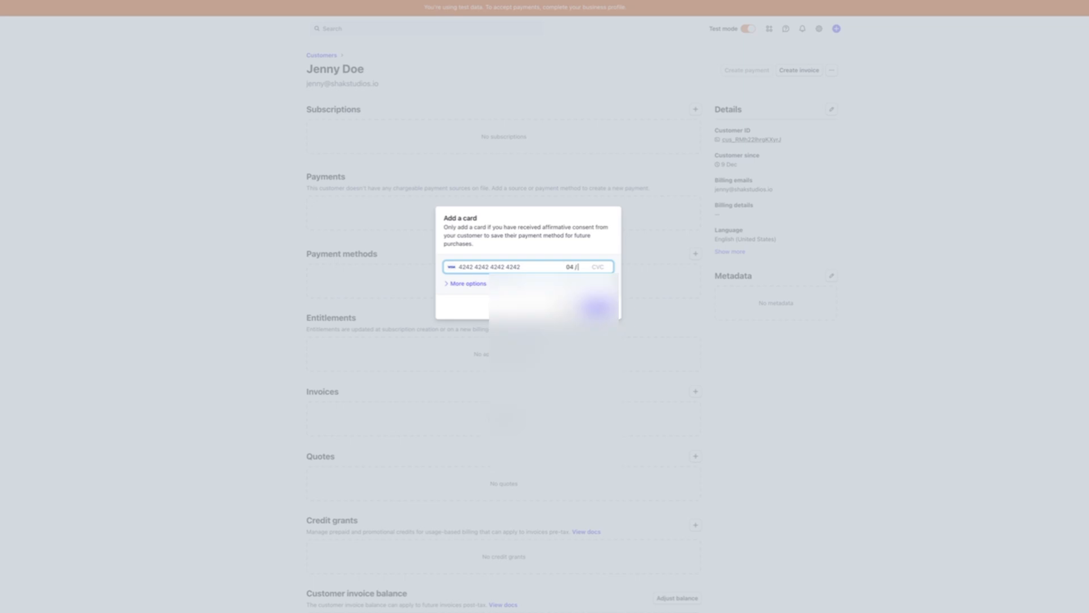
{"action": "type", "text": " 26 "}
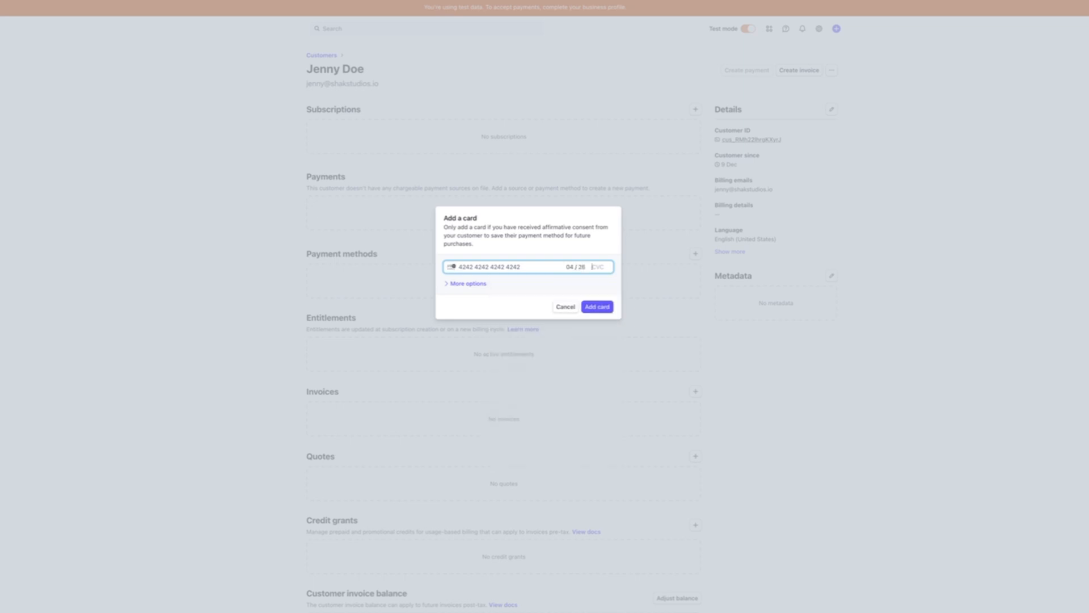
{"action": "type", "text": "363"}
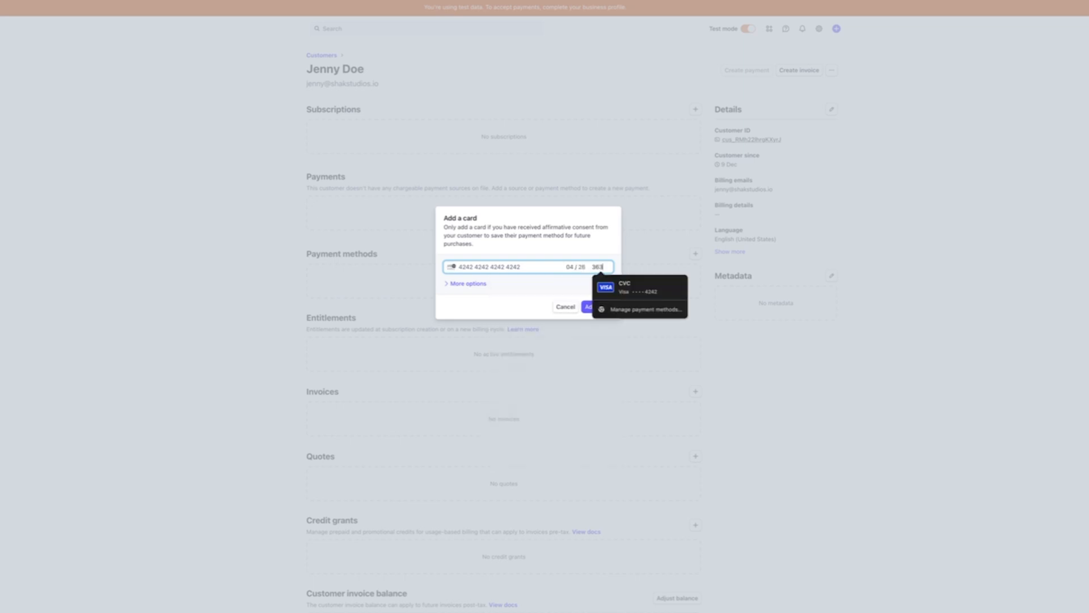
{"action": "left_click", "coordinate": [601, 307]}
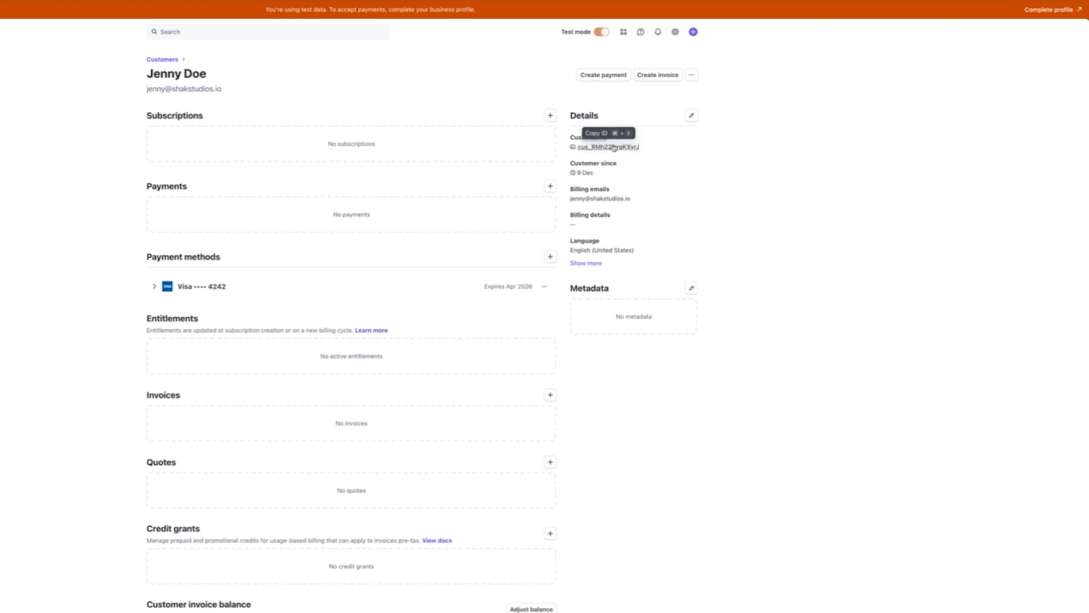
{"action": "scroll", "coordinate": [332, 305], "scroll_direction": "down", "scroll_amount": 1}
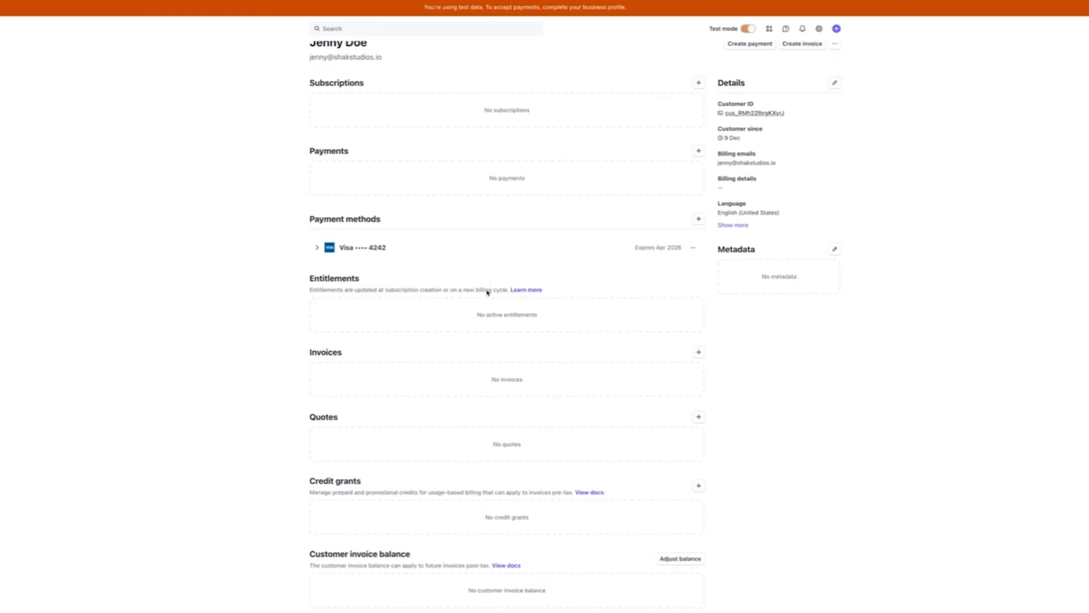
{"action": "scroll", "coordinate": [486, 292], "scroll_direction": "down", "scroll_amount": 1}
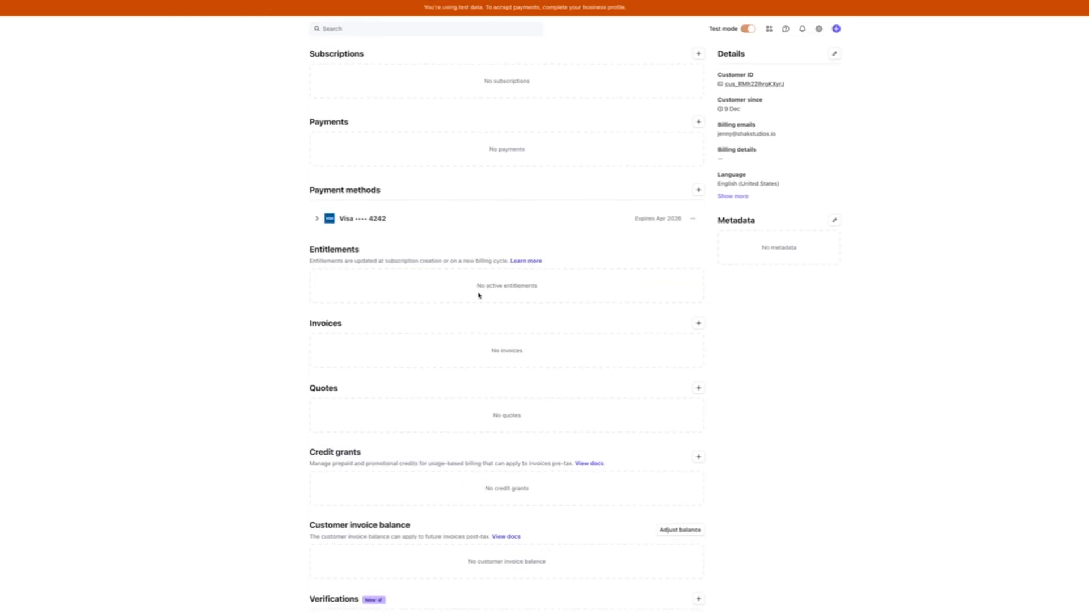
{"action": "scroll", "coordinate": [464, 344], "scroll_direction": "down", "scroll_amount": 2}
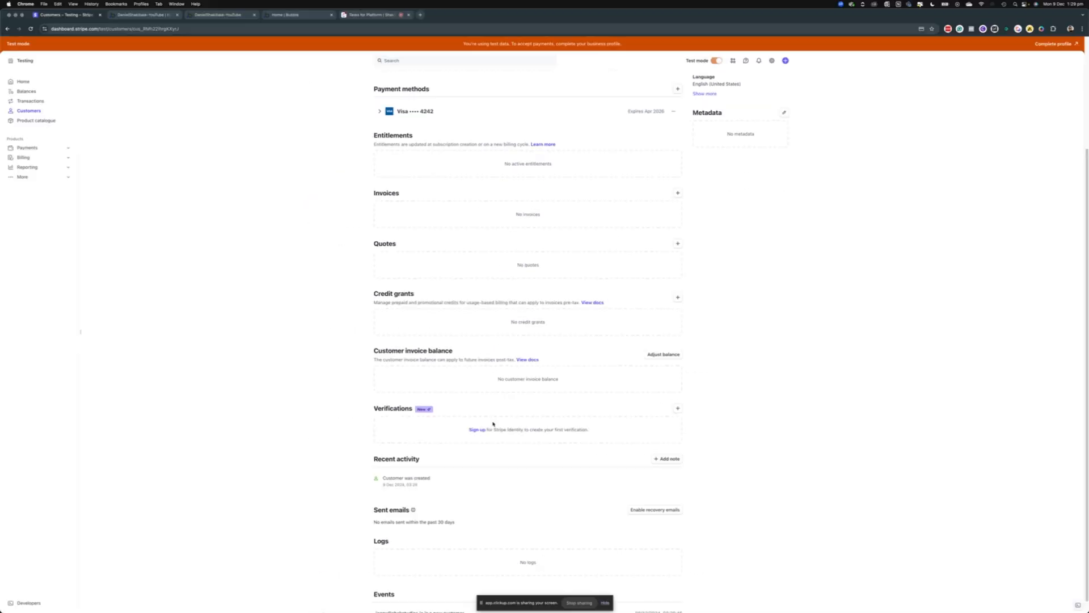
{"action": "scroll", "coordinate": [477, 545], "scroll_direction": "down", "scroll_amount": 1}
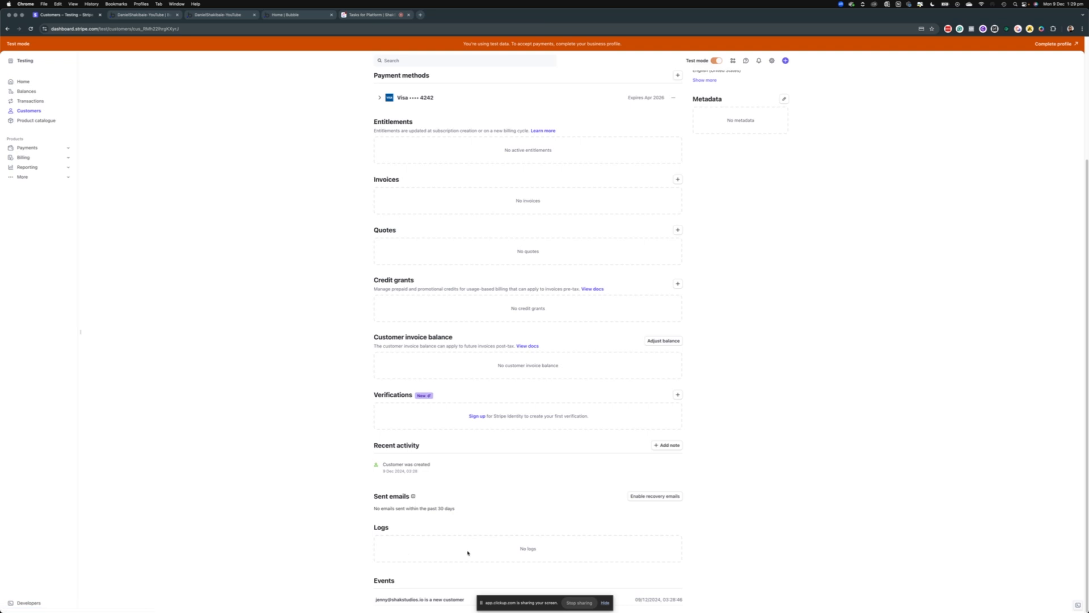
{"action": "scroll", "coordinate": [471, 551], "scroll_direction": "up", "scroll_amount": 1}
{"action": "scroll", "coordinate": [472, 551], "scroll_direction": "up", "scroll_amount": 2}
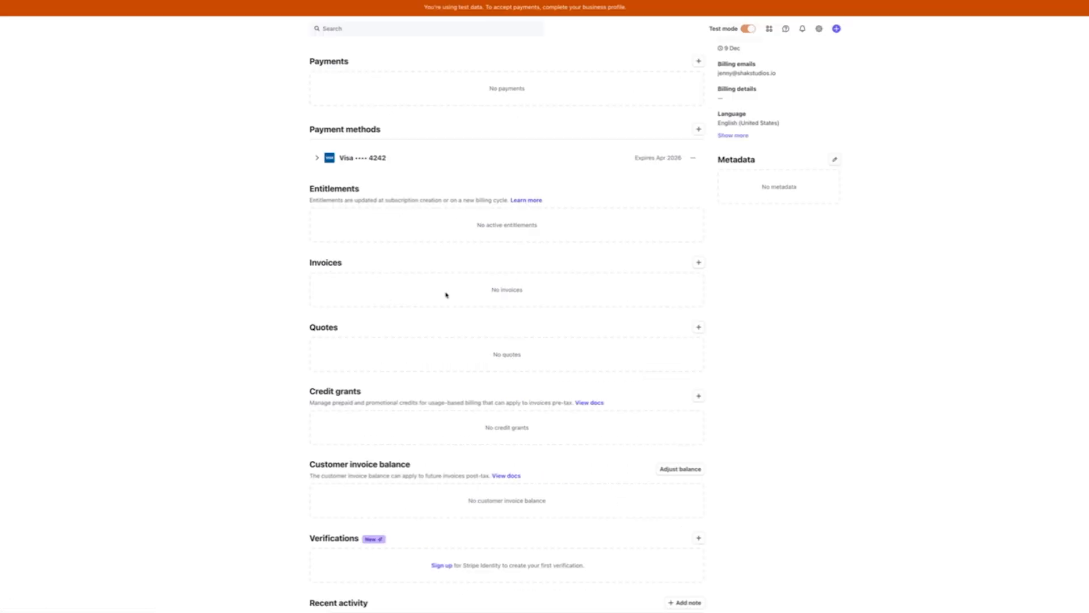
{"action": "scroll", "coordinate": [445, 284], "scroll_direction": "up", "scroll_amount": 2}
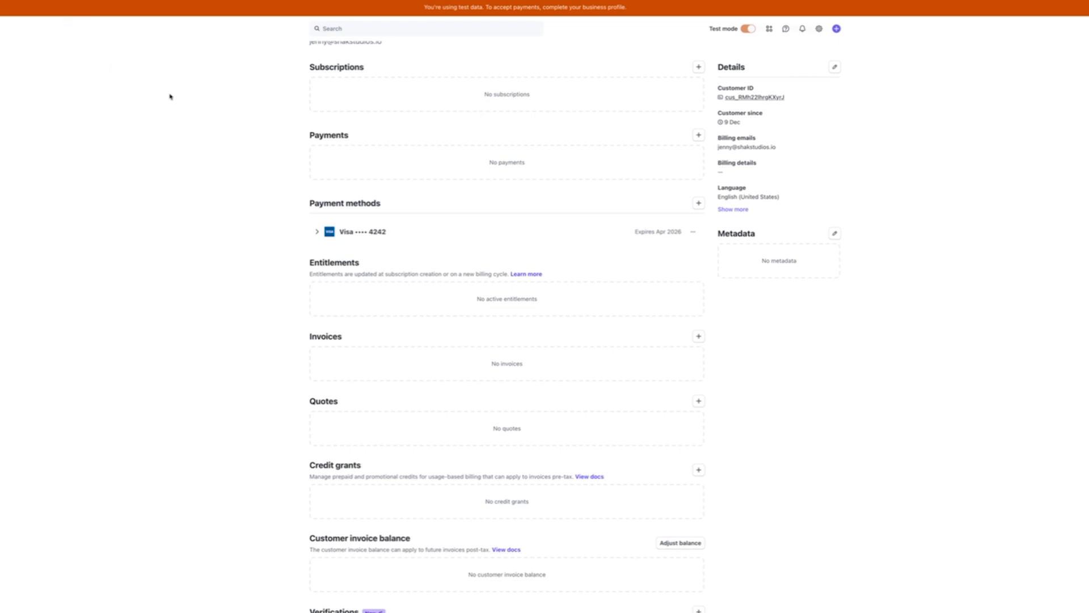
{"action": "scroll", "coordinate": [170, 107], "scroll_direction": "up", "scroll_amount": 1}
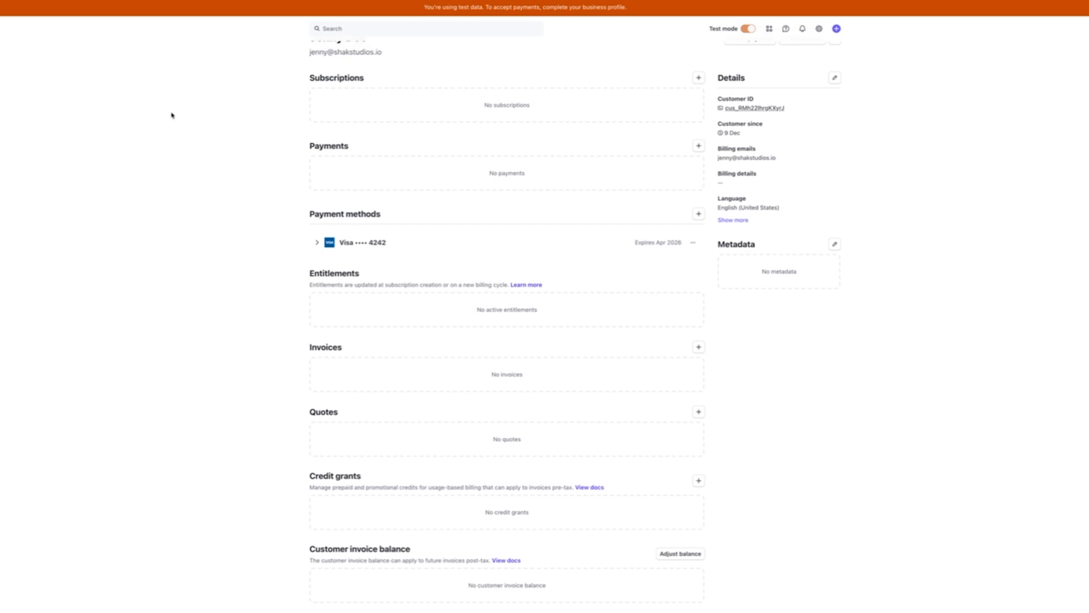
{"action": "scroll", "coordinate": [333, 204], "scroll_direction": "up", "scroll_amount": 1}
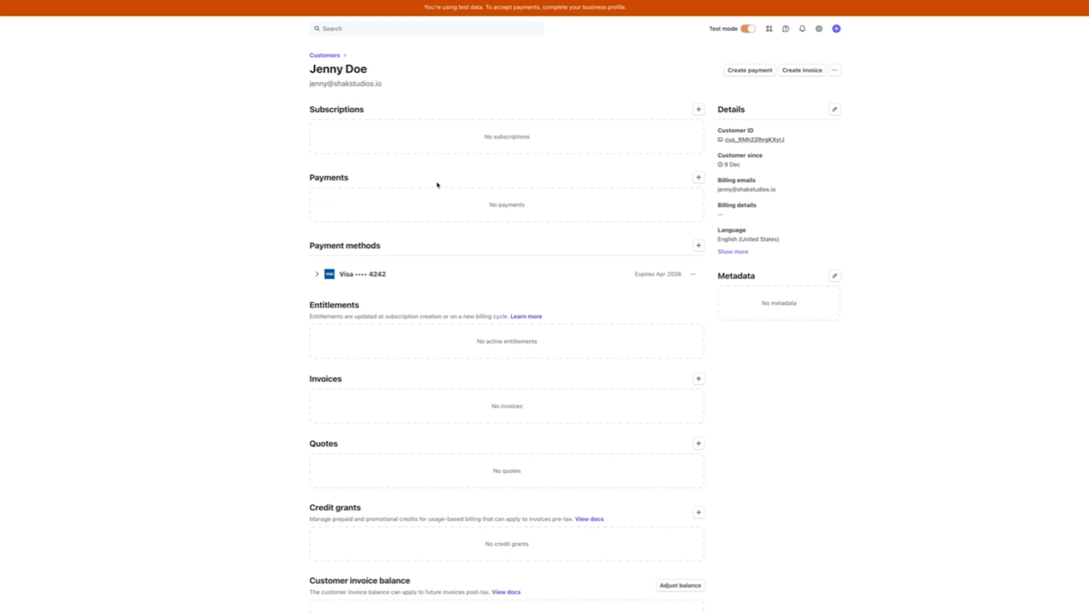
Search for the customer portal settings and activate the portal's test link
{"action": "left_click", "coordinate": [439, 30]}
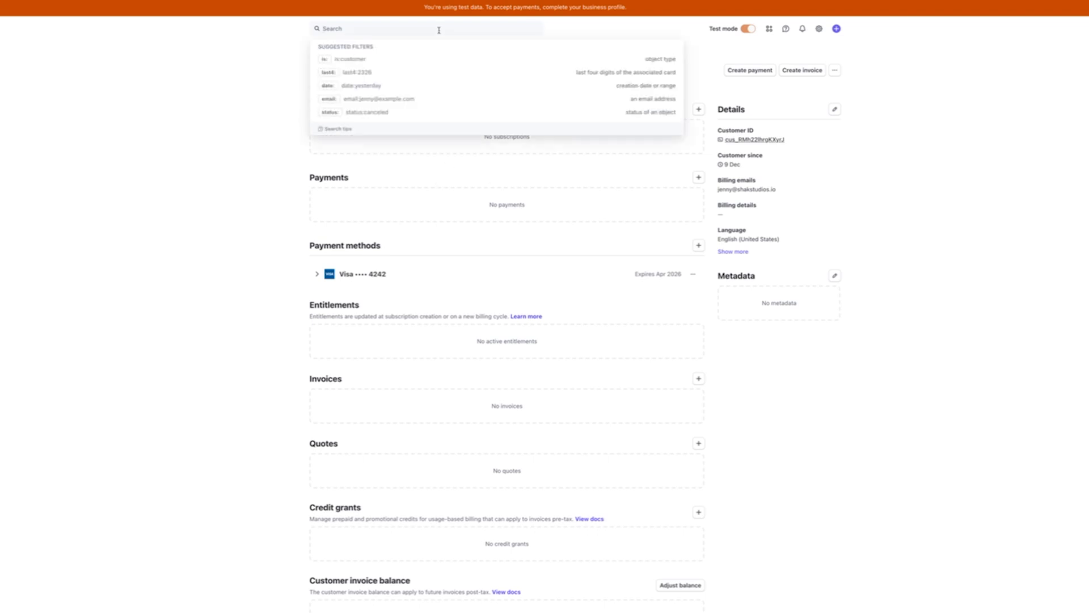
{"action": "type", "text": "customer portal"}
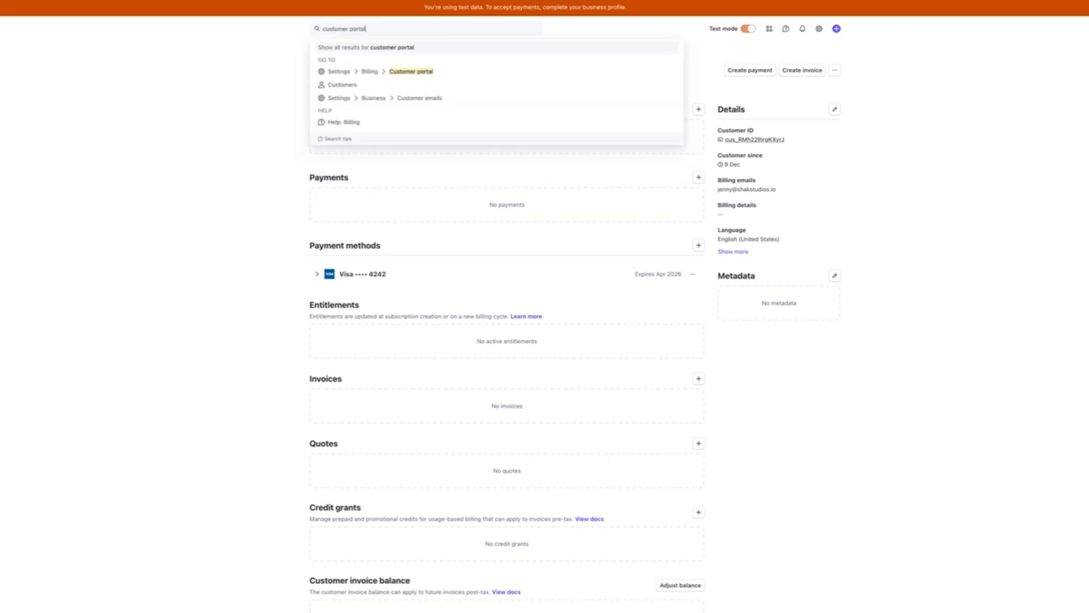
{"action": "left_click", "coordinate": [448, 74]}
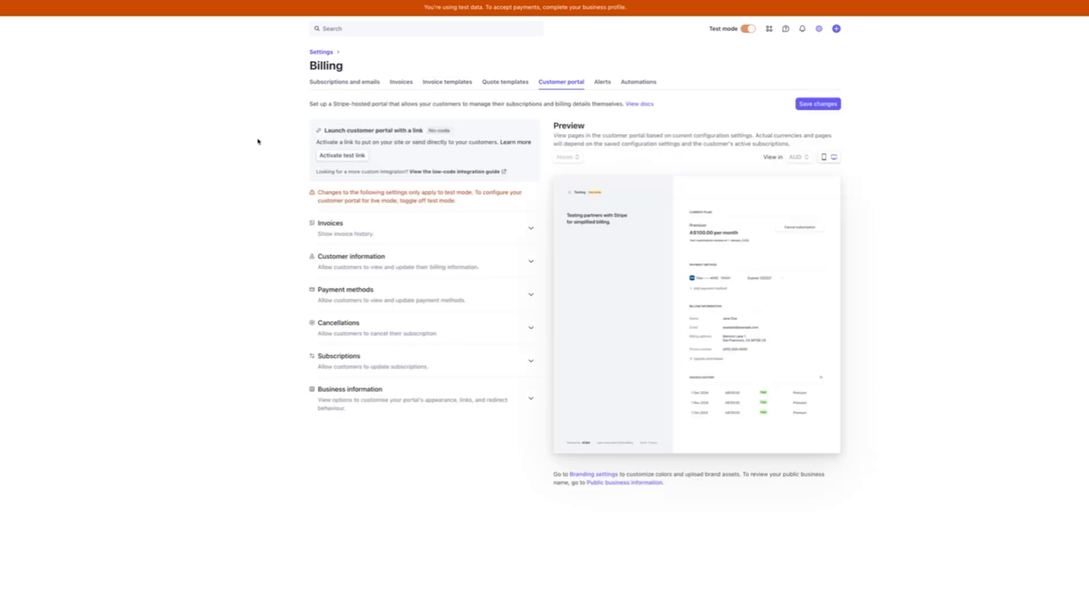
{"action": "left_click", "coordinate": [357, 156]}
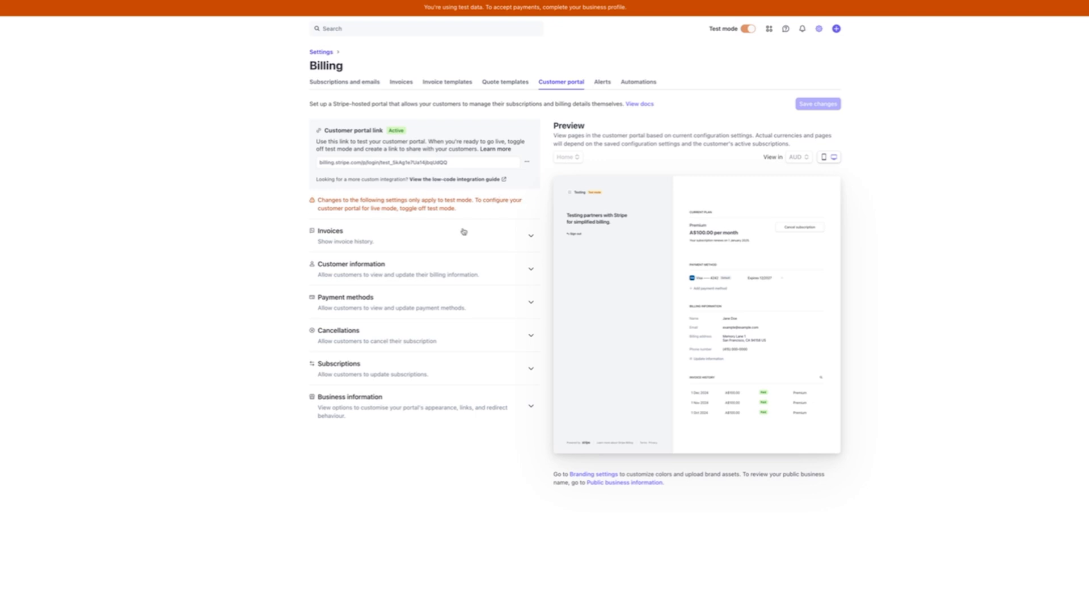
Keep invoice history on and stop portal customers from editing their email address
{"action": "left_click", "coordinate": [434, 233]}
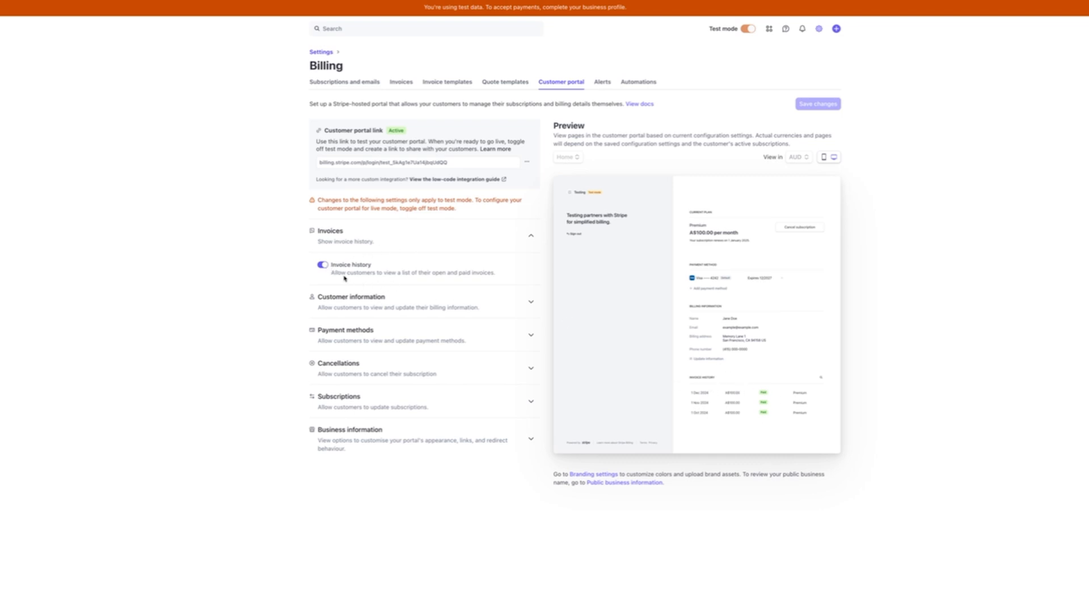
{"action": "left_click", "coordinate": [321, 264]}
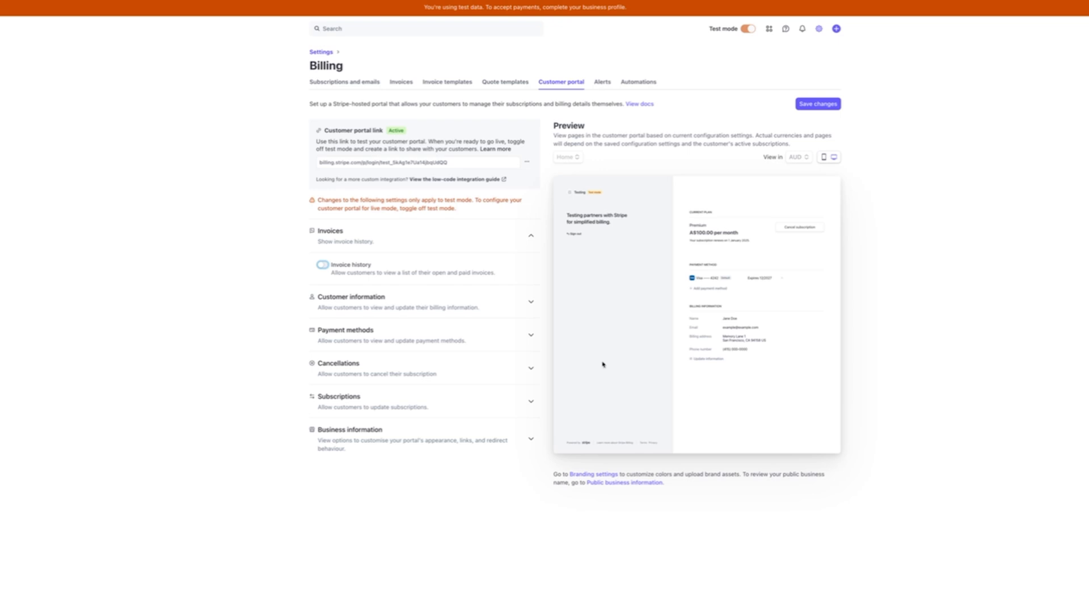
{"action": "left_click", "coordinate": [419, 275]}
{"action": "left_click", "coordinate": [347, 299]}
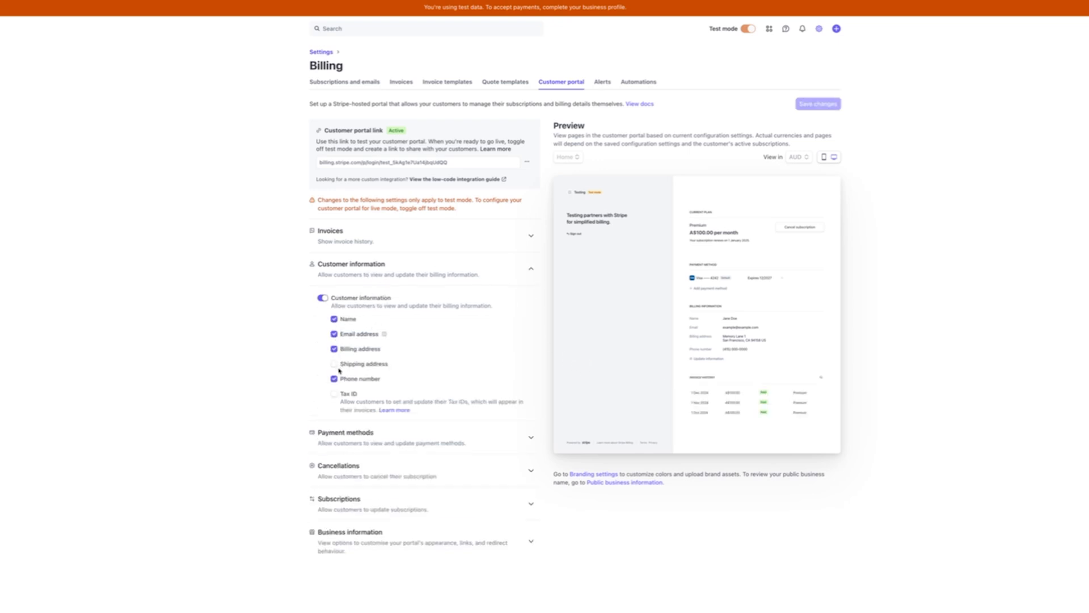
{"action": "left_click", "coordinate": [335, 335]}
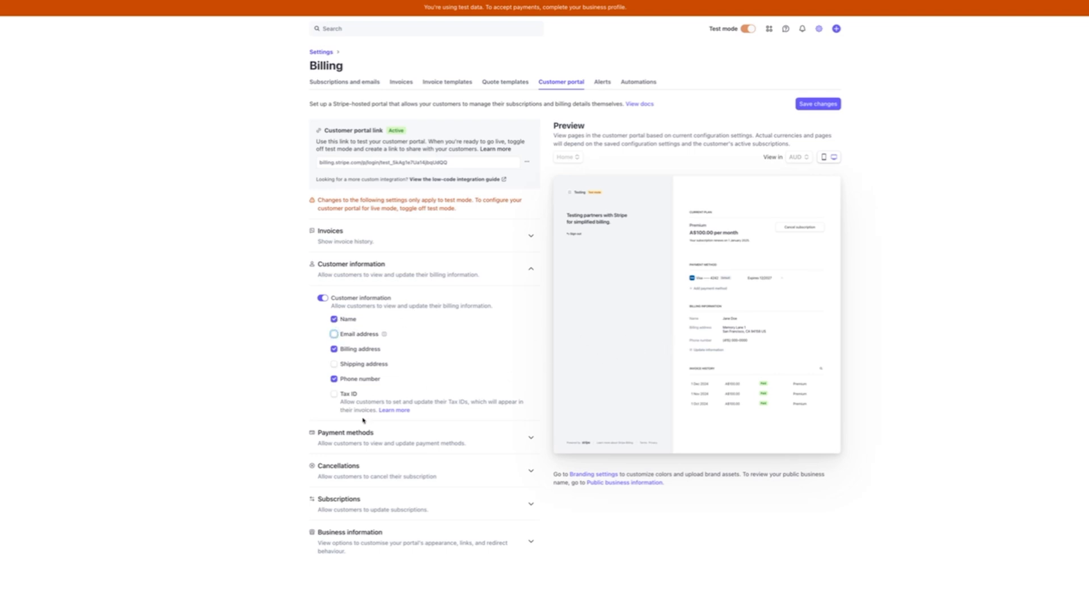
{"action": "left_click", "coordinate": [345, 442]}
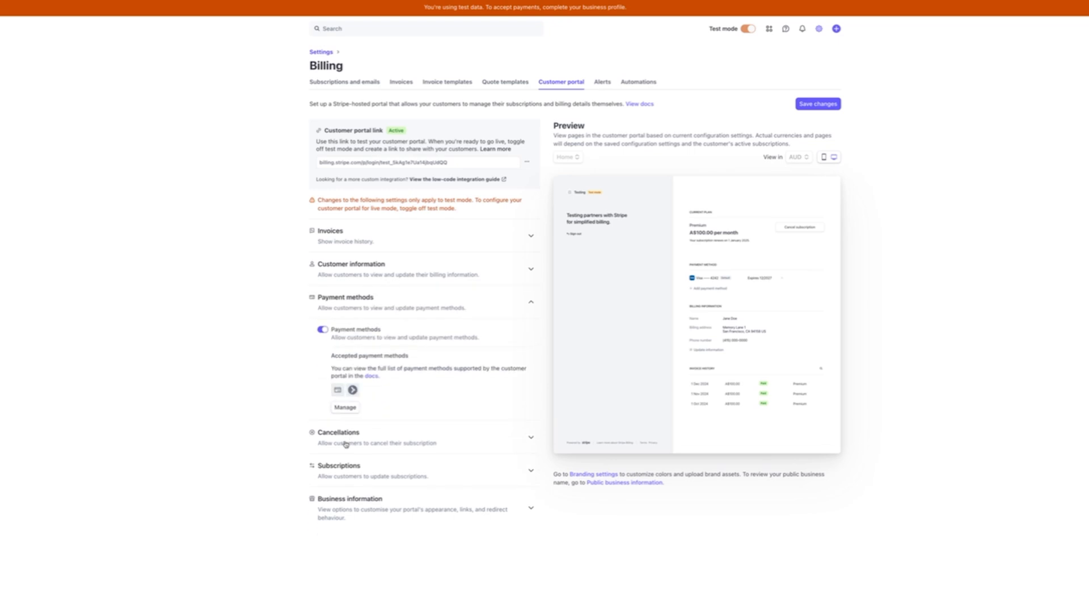
{"action": "scroll", "coordinate": [369, 369], "scroll_direction": "down", "scroll_amount": 1}
{"action": "left_click", "coordinate": [366, 391]}
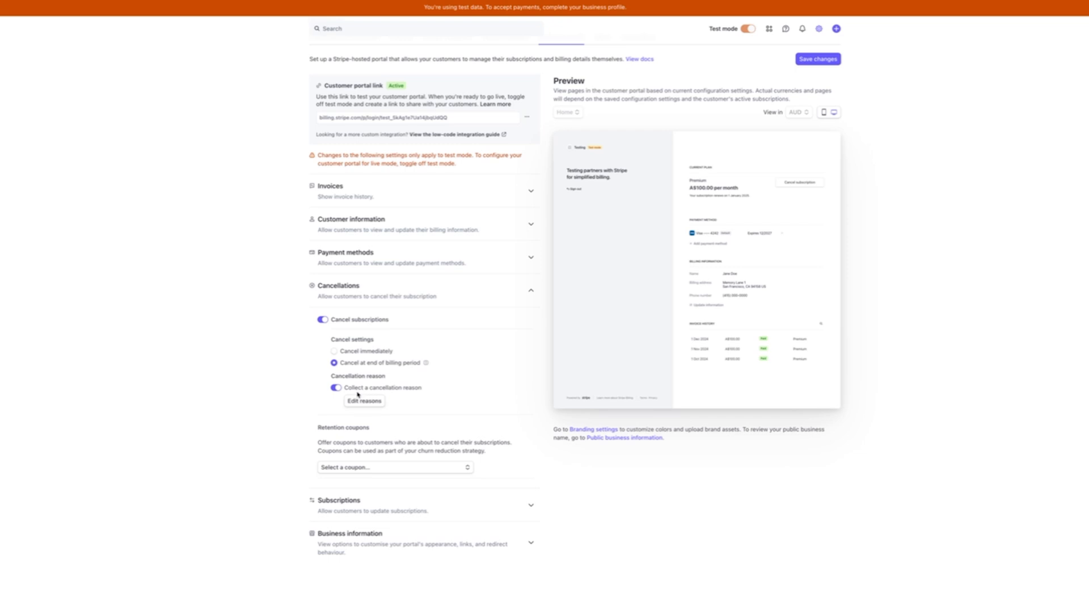
Turn on 'Customers can switch plans' under the portal's Subscriptions settings
{"action": "scroll", "coordinate": [383, 461], "scroll_direction": "down", "scroll_amount": 1}
{"action": "left_click", "coordinate": [379, 465]}
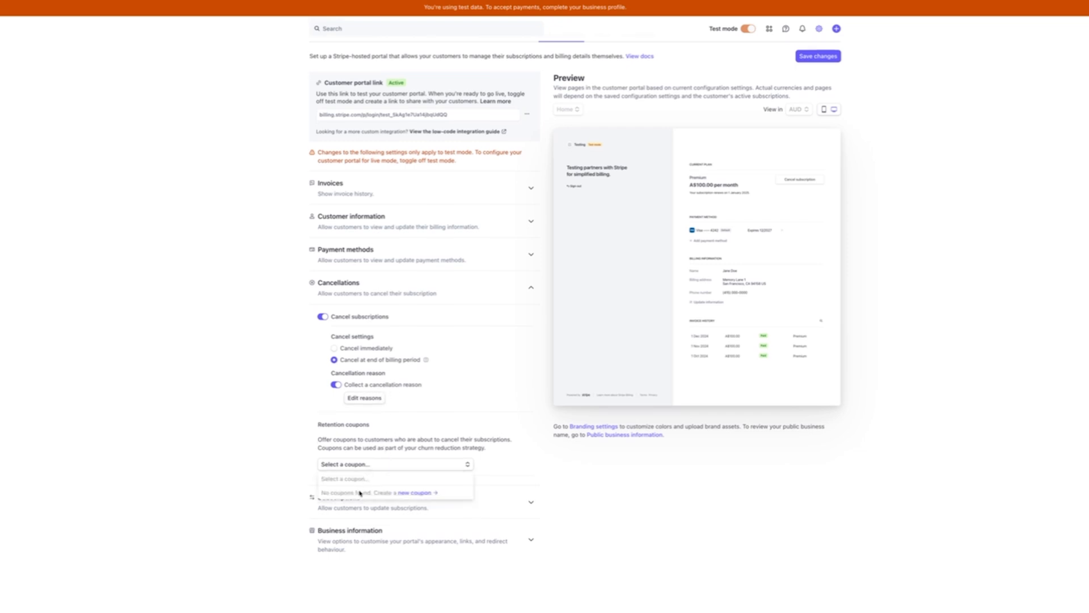
{"action": "left_click", "coordinate": [302, 476]}
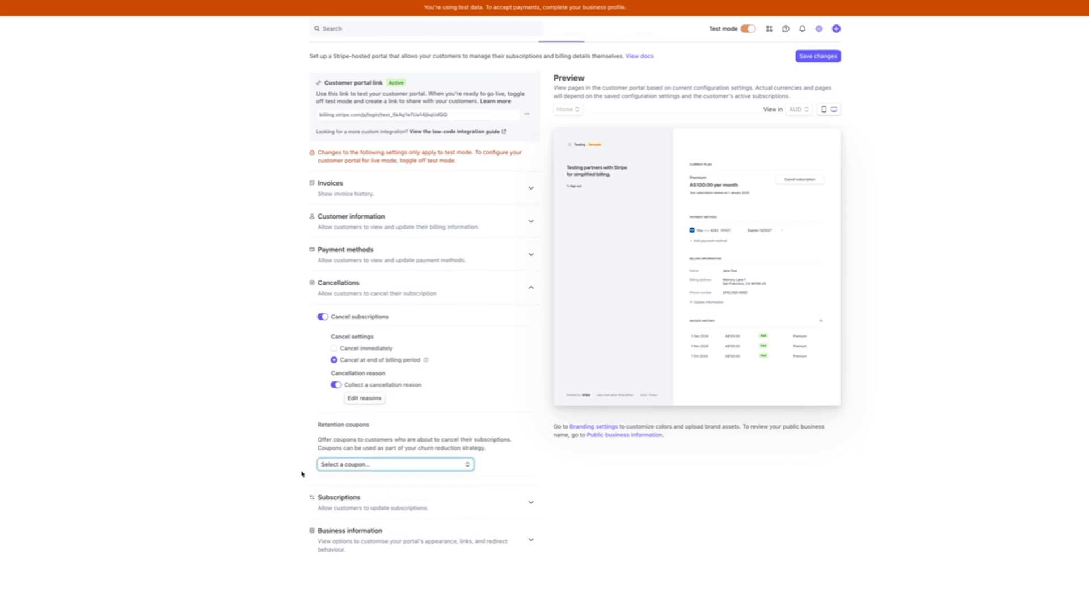
{"action": "left_click", "coordinate": [374, 501]}
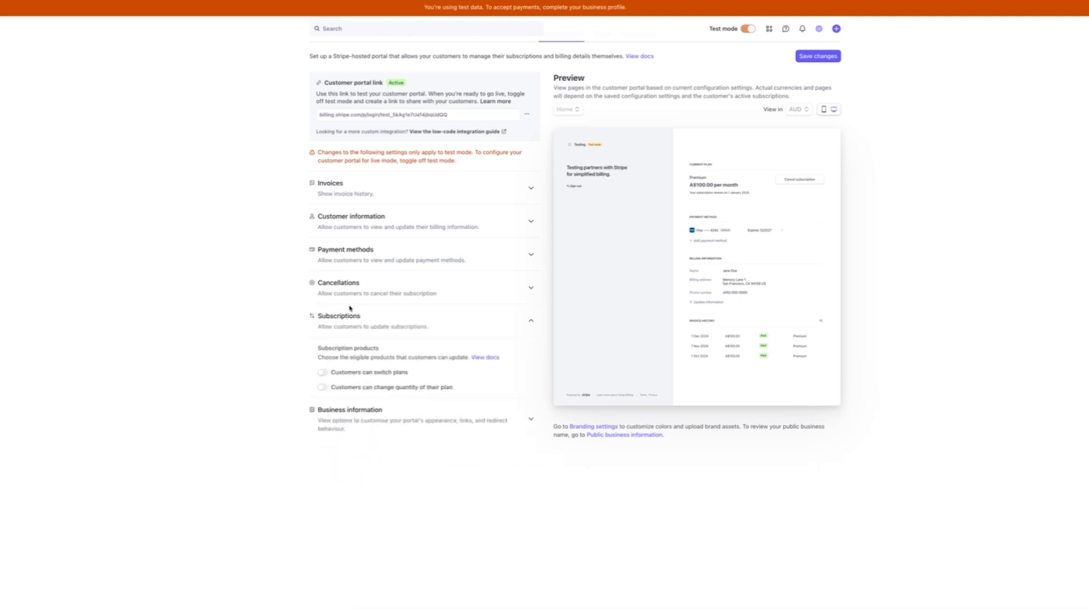
{"action": "left_click", "coordinate": [352, 375]}
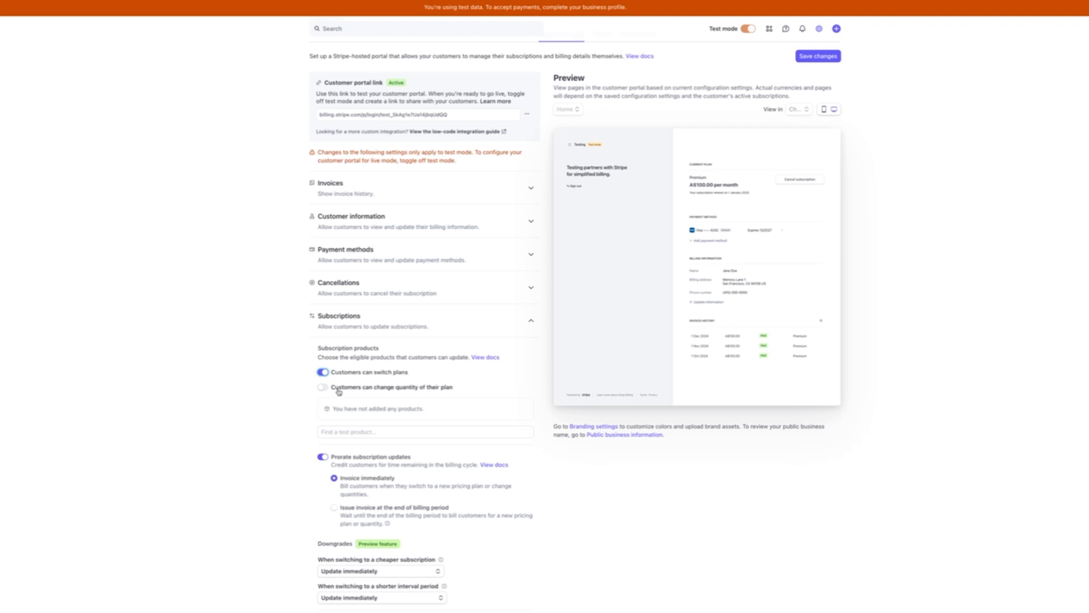
Add Pro's A$99.00 monthly and A$990.00 yearly prices, then Starter's A$49.00 monthly and A$490.00 yearly prices
{"action": "left_click", "coordinate": [362, 433]}
{"action": "left_click", "coordinate": [369, 460]}
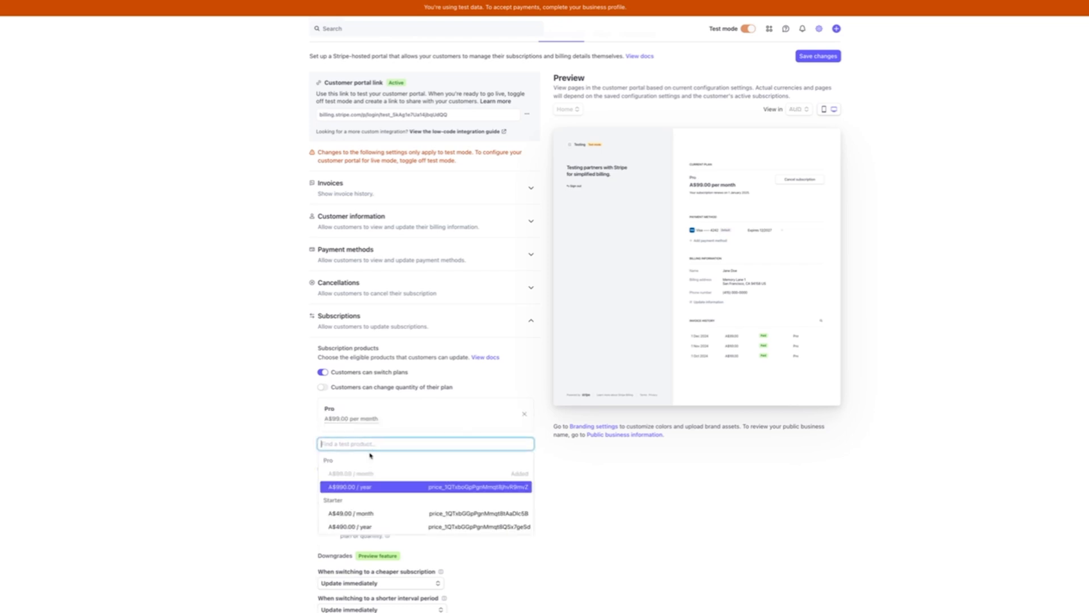
{"action": "left_click", "coordinate": [368, 486]}
{"action": "left_click", "coordinate": [374, 474]}
{"action": "left_click", "coordinate": [368, 545]}
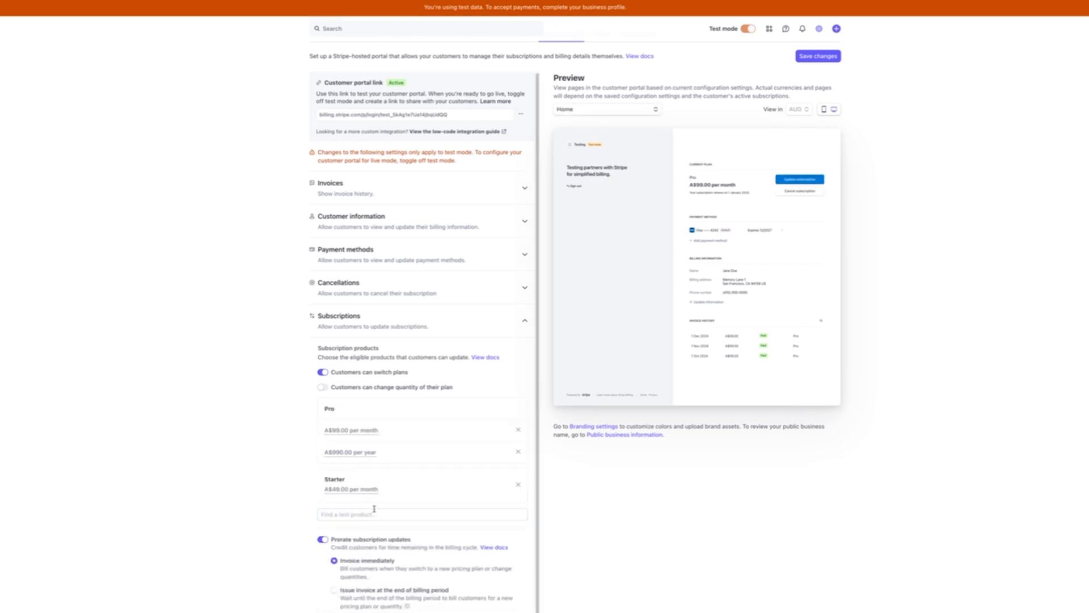
{"action": "left_click", "coordinate": [374, 509]}
{"action": "left_click", "coordinate": [364, 594]}
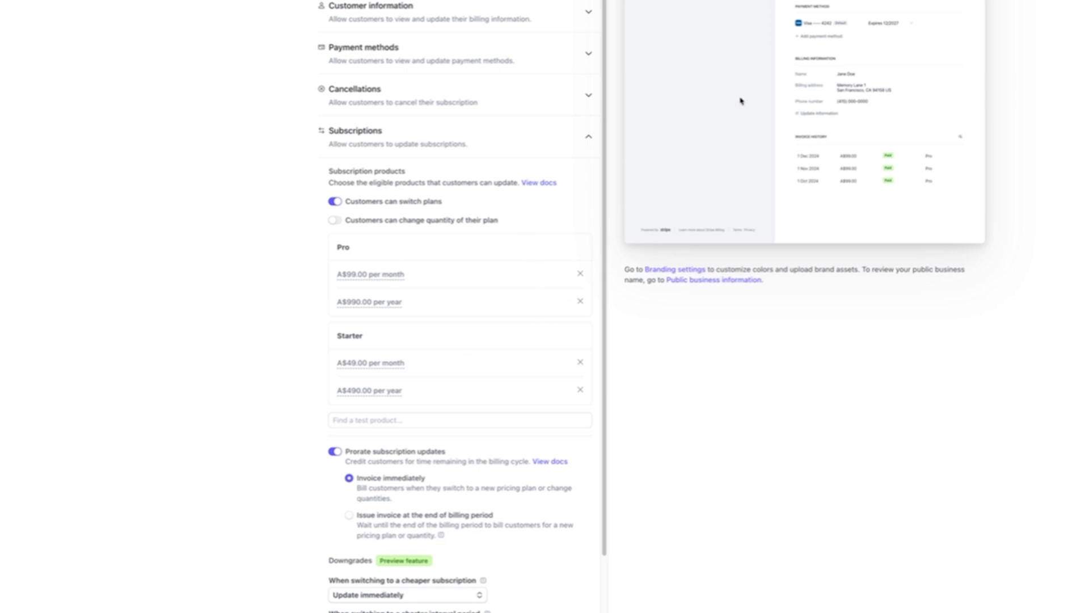
{"action": "scroll", "coordinate": [504, 330], "scroll_direction": "down", "scroll_amount": 3}
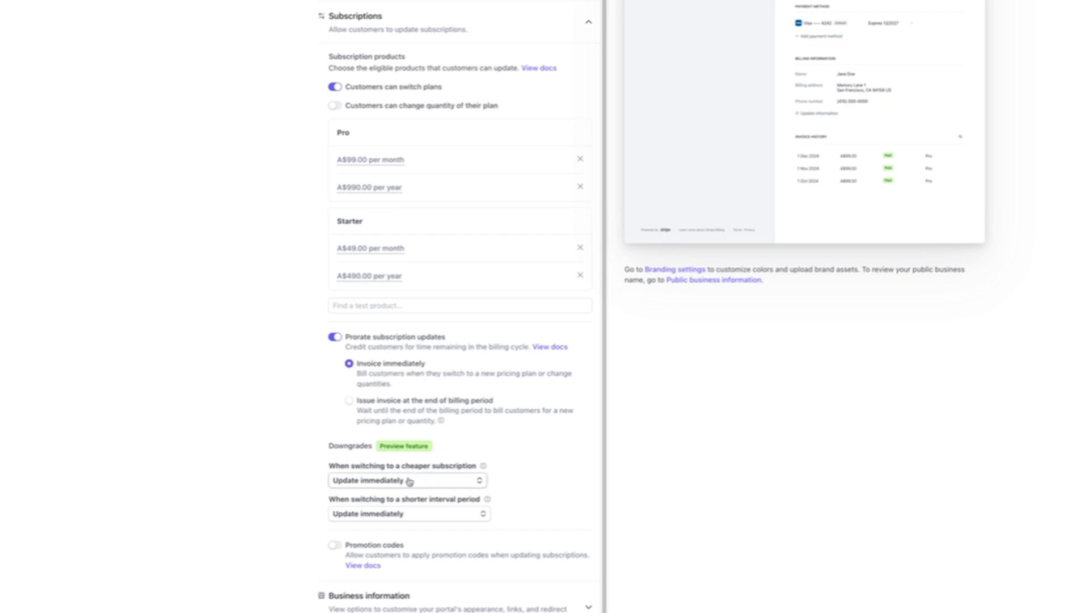
Set both cheaper-plan and shorter-interval downgrades to 'Wait until end of billing period to update'
{"action": "left_click", "coordinate": [374, 482]}
{"action": "left_click", "coordinate": [387, 468]}
{"action": "left_click", "coordinate": [399, 539]}
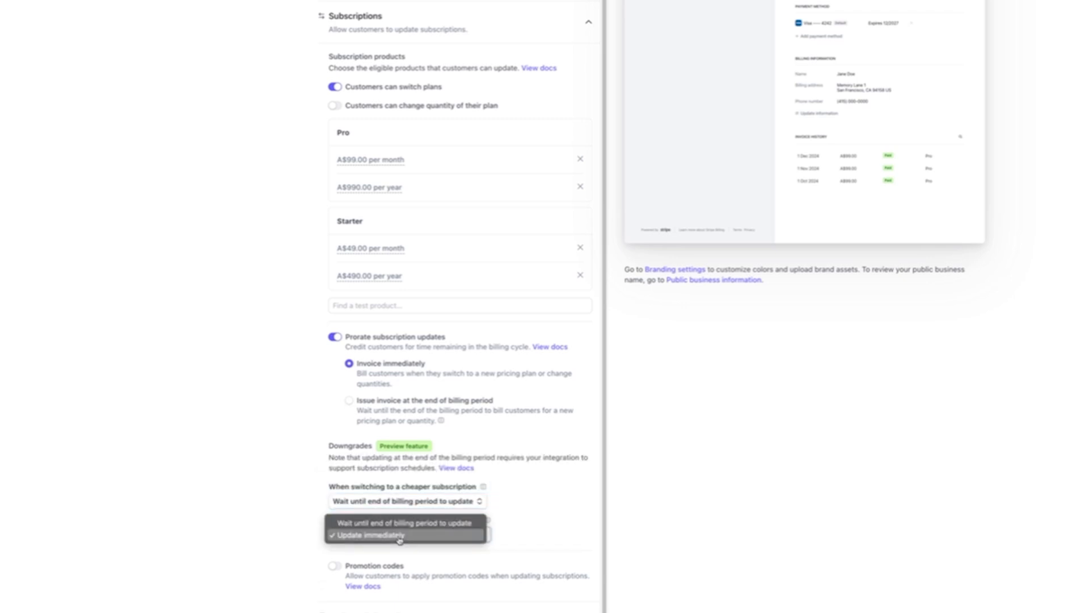
{"action": "left_click", "coordinate": [413, 522]}
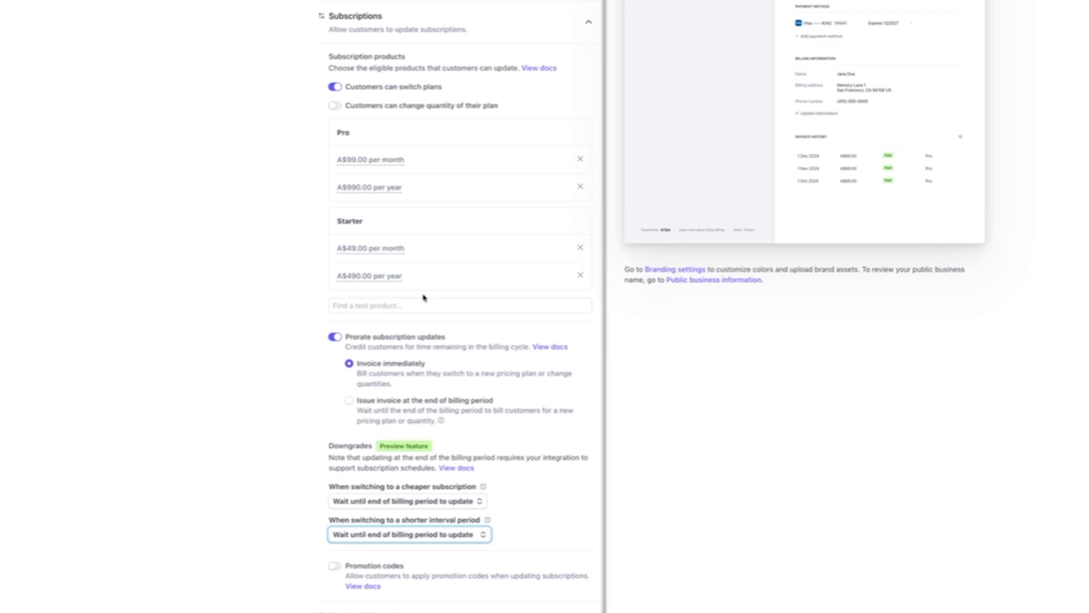
{"action": "scroll", "coordinate": [425, 297], "scroll_direction": "down", "scroll_amount": 1}
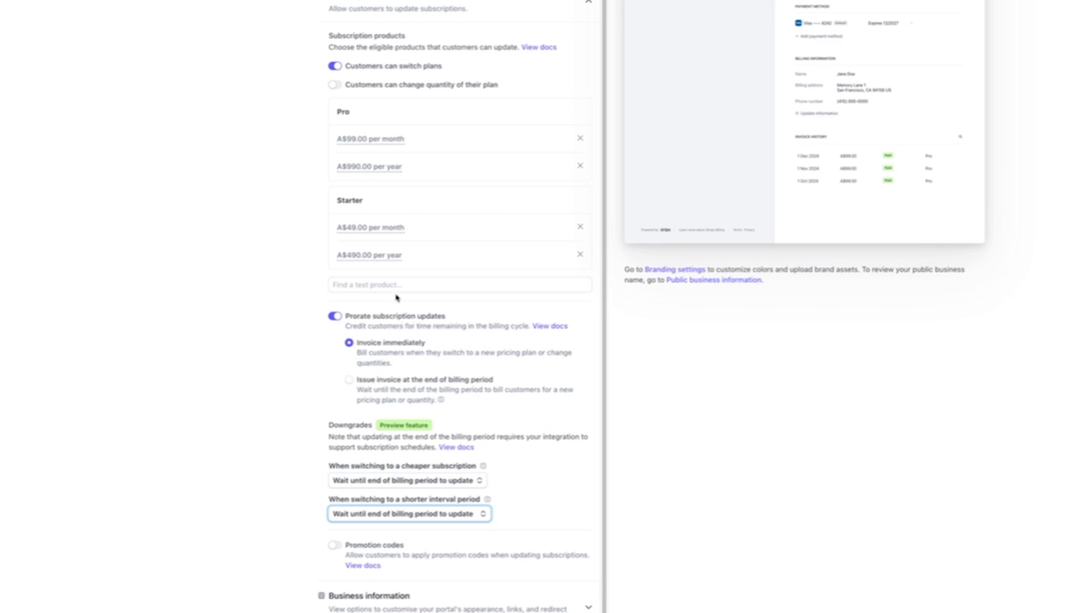
Enter myapp.com as the Business information redirect link and save the portal settings
{"action": "left_click", "coordinate": [452, 605]}
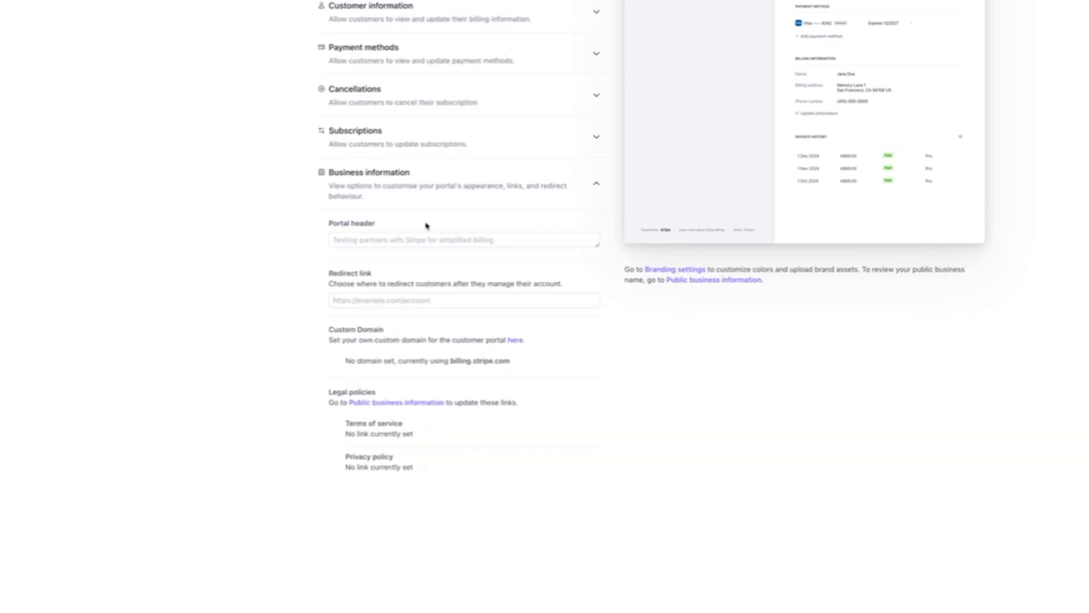
{"action": "left_click", "coordinate": [416, 240]}
{"action": "left_click", "coordinate": [408, 299]}
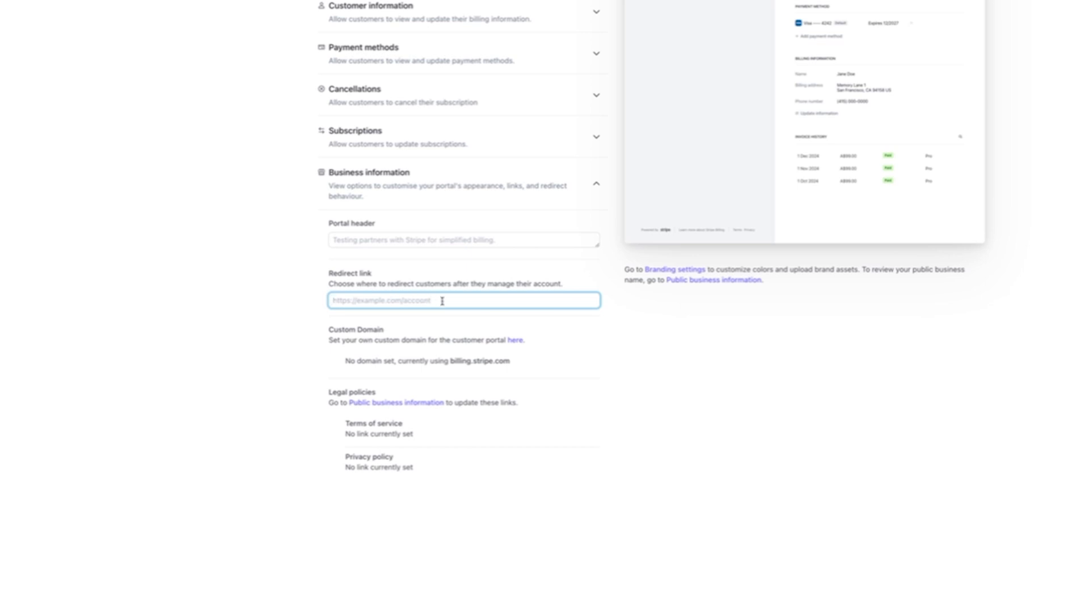
{"action": "type", "text": "app.com."}
{"action": "key", "text": "Home"}
{"action": "type", "text": "my"}
{"action": "key", "text": "End"}
{"action": "key", "text": "BackSpace"}
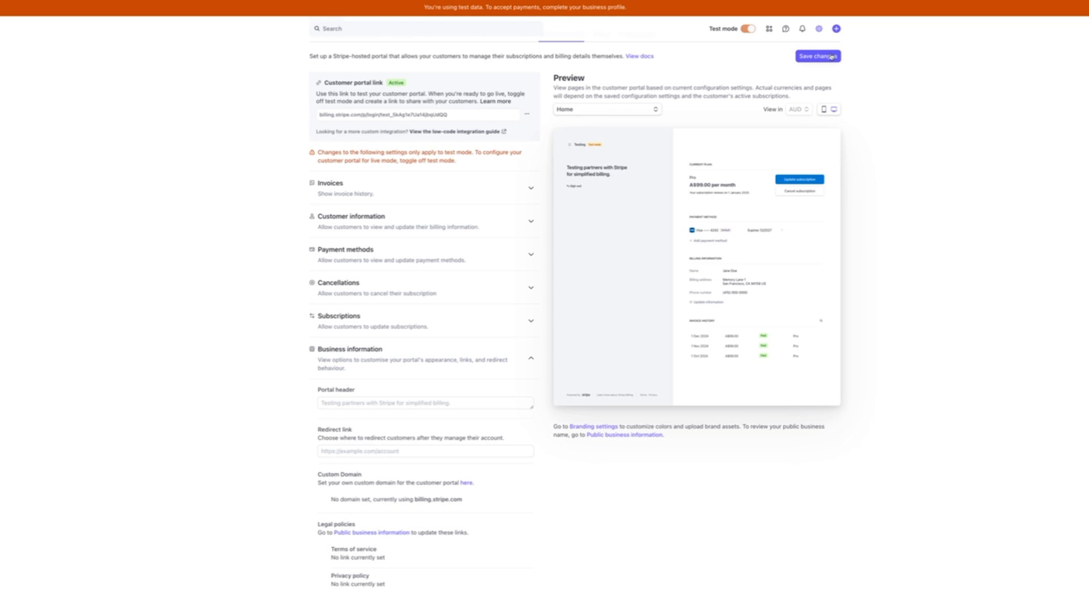
{"action": "left_click", "coordinate": [840, 56]}
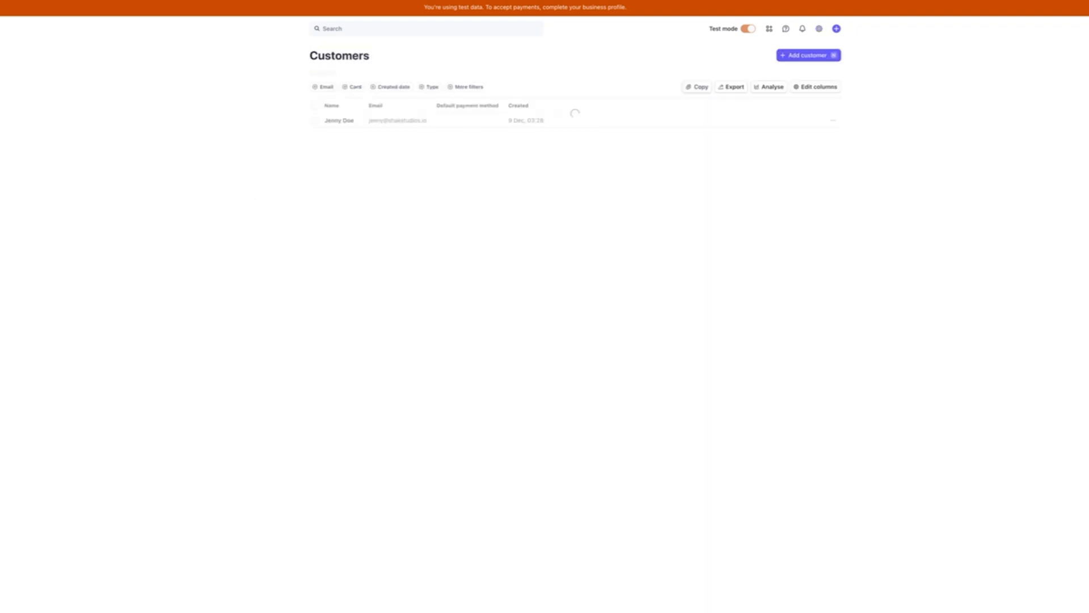
Create a test subscription to Starter at A$49.00/month for the test customer
{"action": "left_click", "coordinate": [405, 118]}
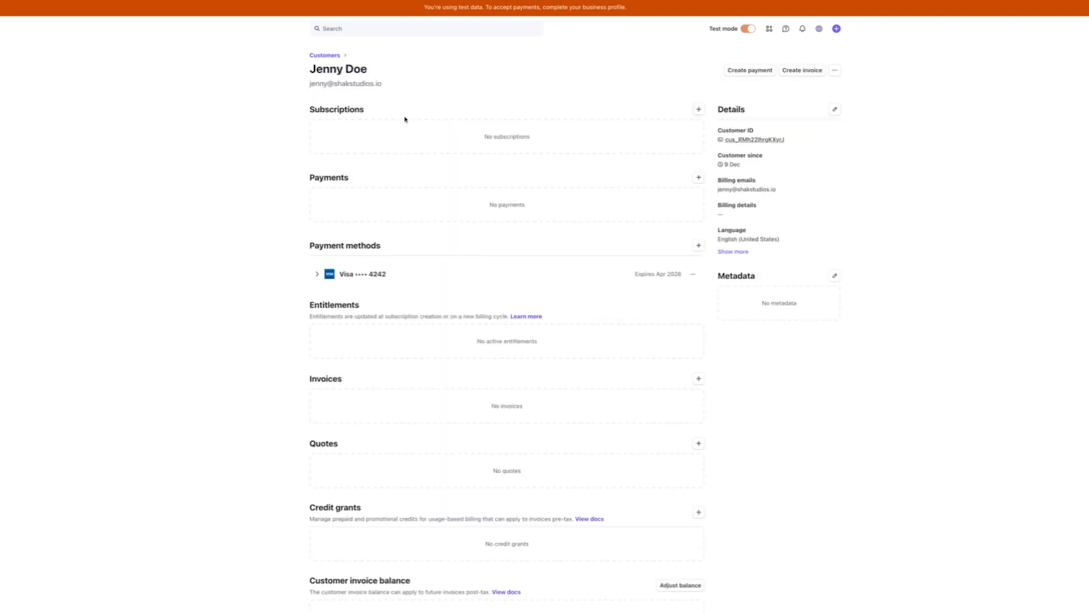
{"action": "left_click", "coordinate": [700, 109]}
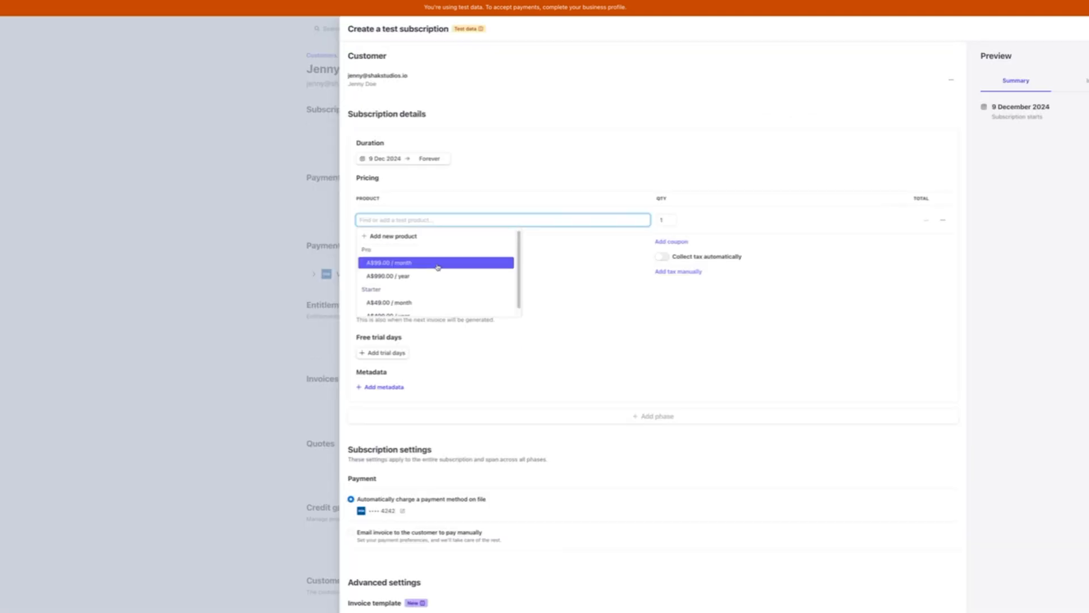
{"action": "left_click", "coordinate": [402, 297]}
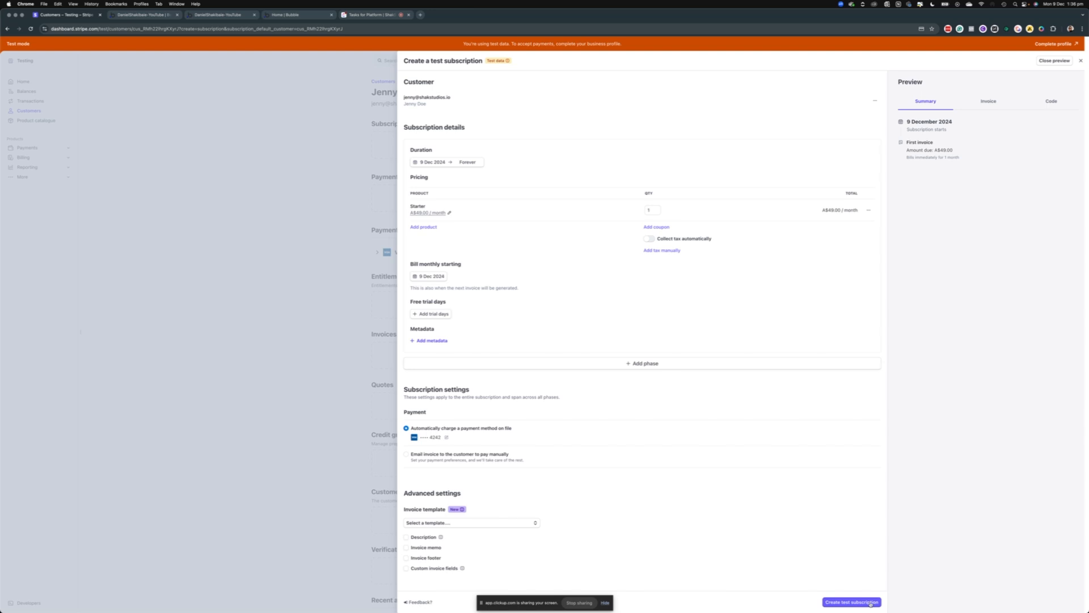
{"action": "left_click", "coordinate": [840, 602]}
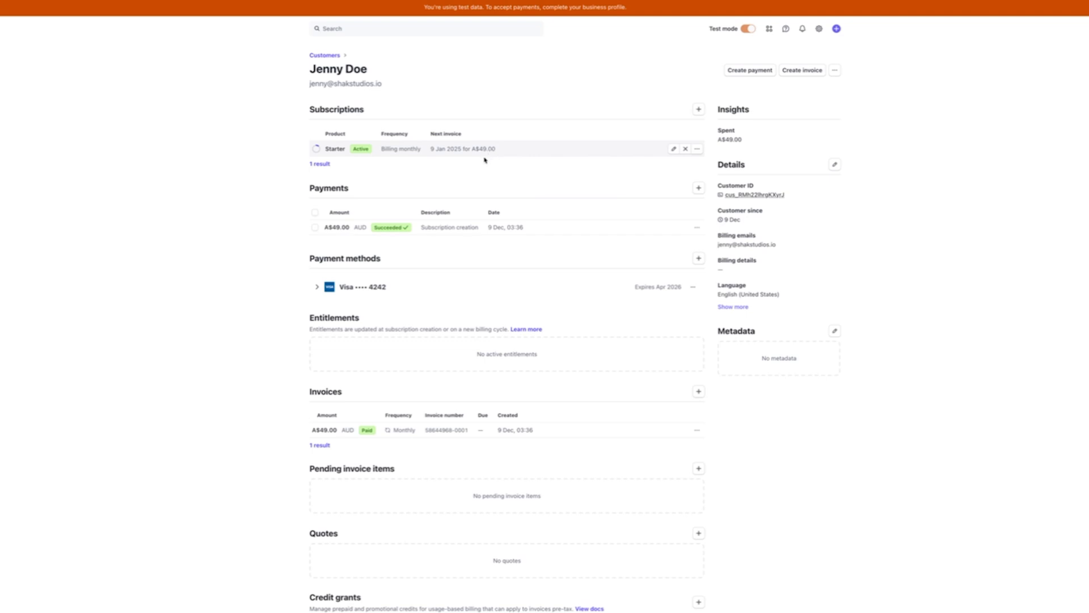
Open the Starter subscription and review its invoices, logs and events
{"action": "left_click", "coordinate": [402, 153]}
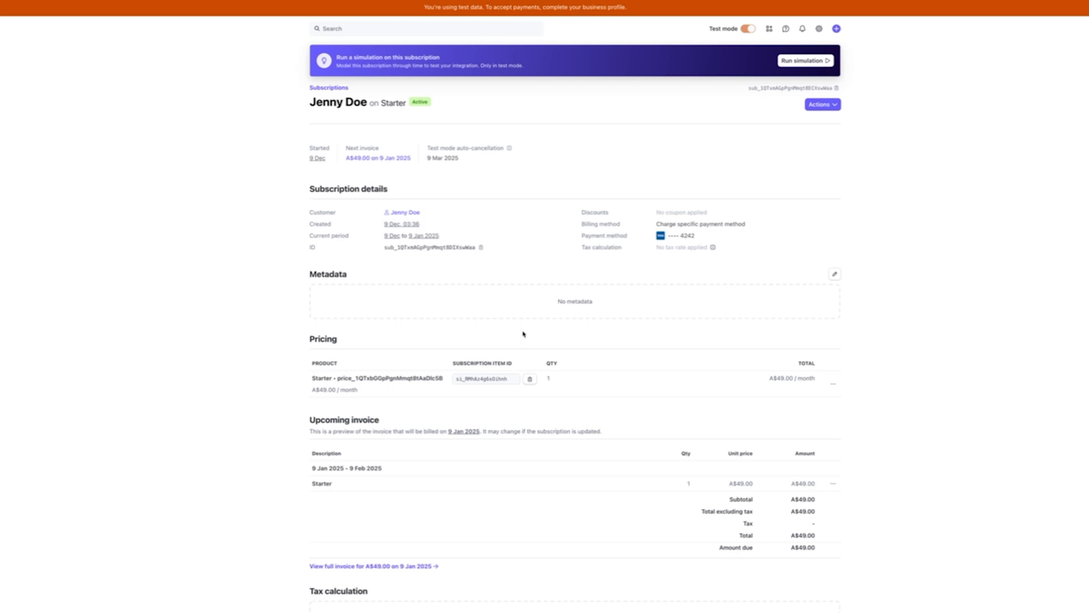
{"action": "scroll", "coordinate": [482, 333], "scroll_direction": "down", "scroll_amount": 1}
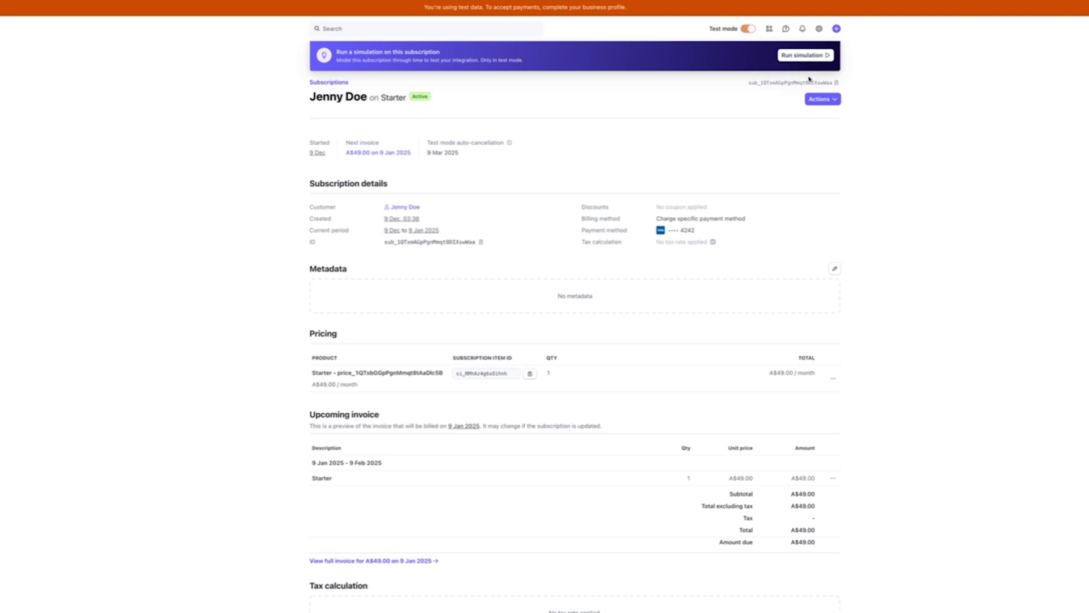
{"action": "scroll", "coordinate": [603, 391], "scroll_direction": "down", "scroll_amount": 3}
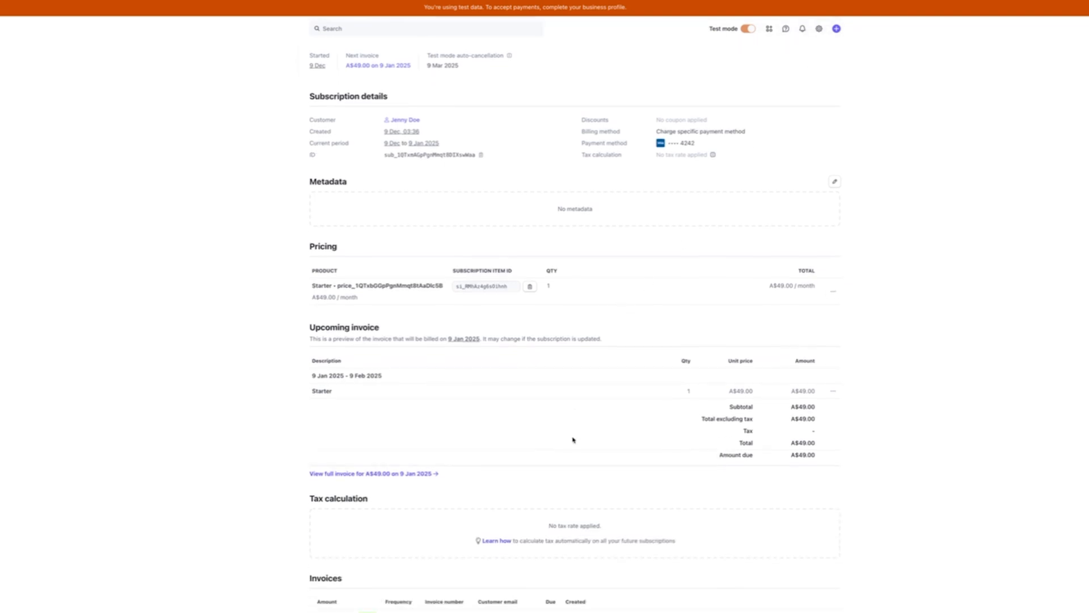
{"action": "scroll", "coordinate": [572, 437], "scroll_direction": "down", "scroll_amount": 2}
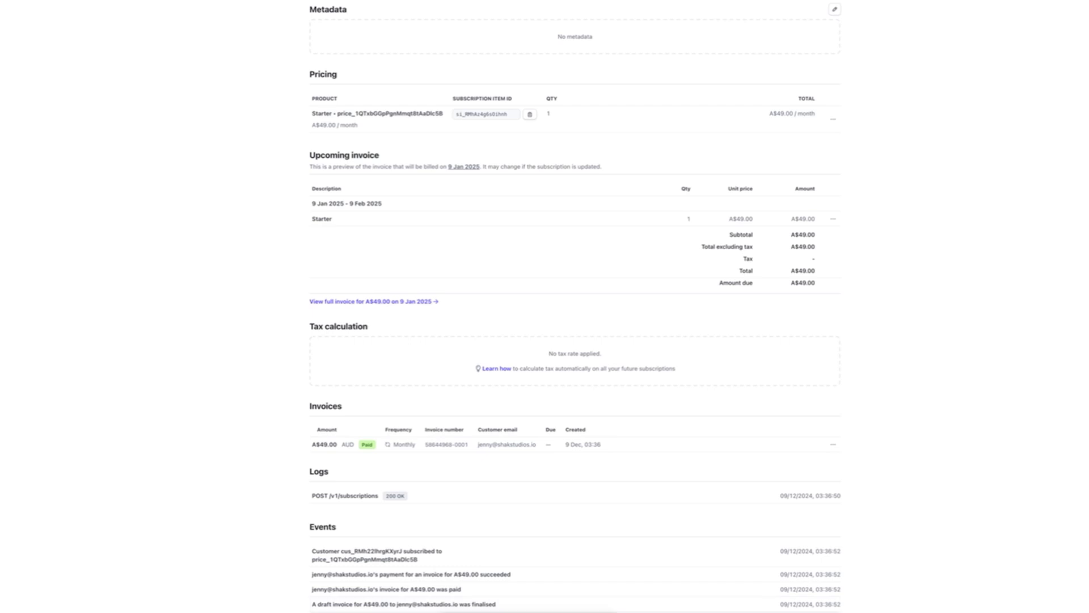
{"action": "scroll", "coordinate": [380, 295], "scroll_direction": "up", "scroll_amount": 2}
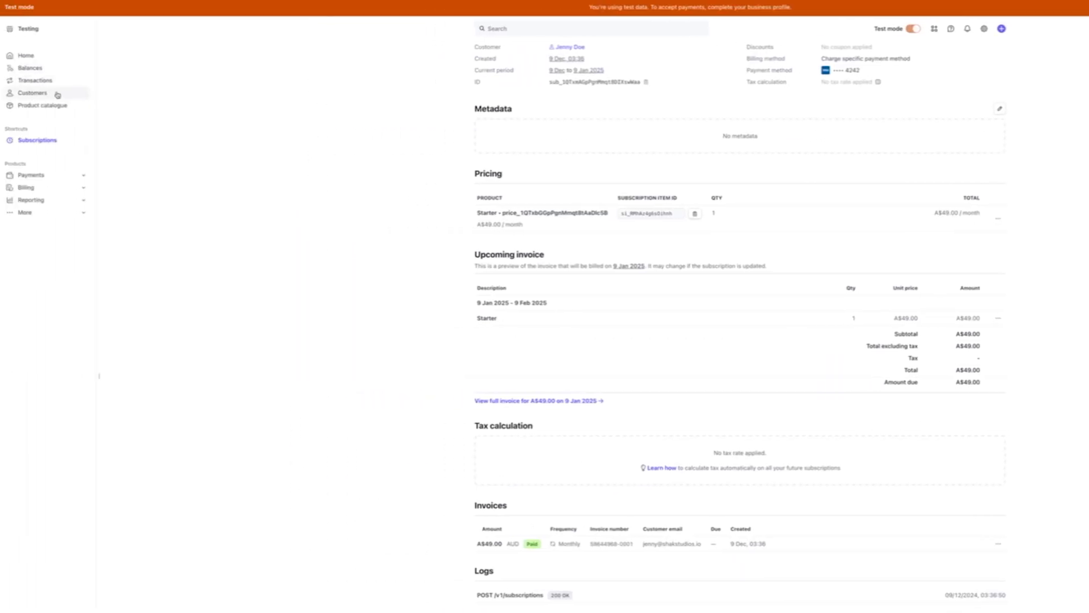
Open the test customer from Customers and follow View more events to Developers > Events
{"action": "left_click", "coordinate": [56, 94]}
{"action": "left_click", "coordinate": [413, 114]}
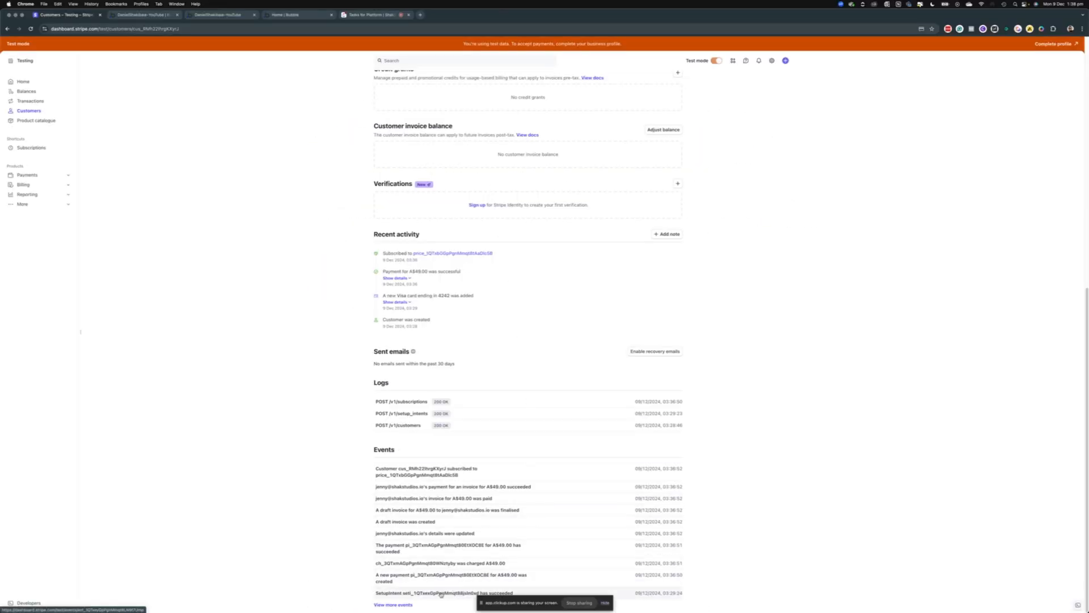
{"action": "left_click", "coordinate": [441, 595]}
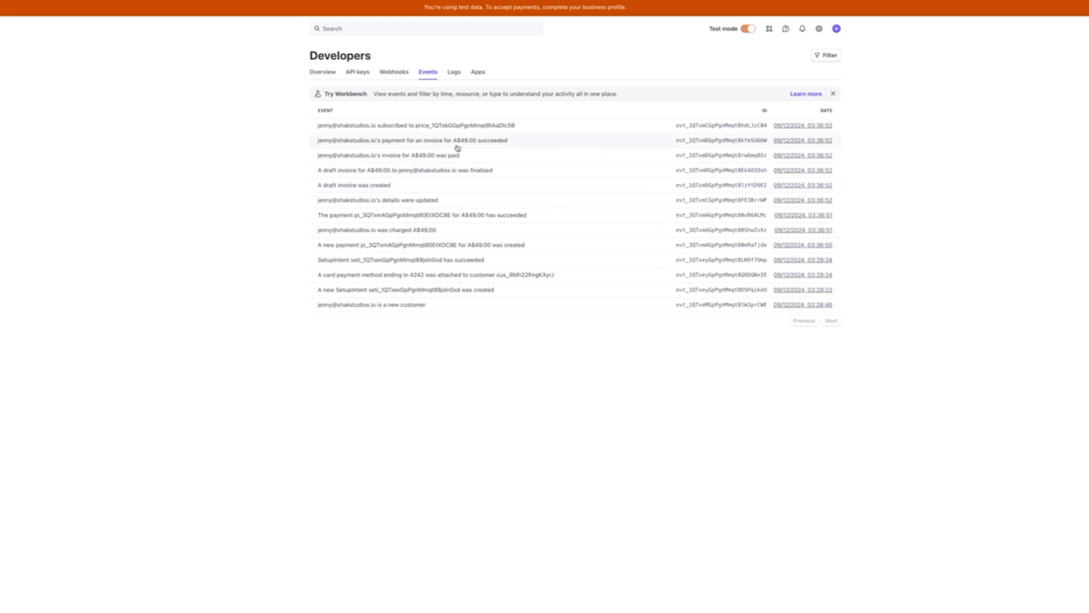
Find 'Opt in to Workbench' through a 'work' search and start Workbench from its introduction dialog
{"action": "left_click", "coordinate": [400, 31]}
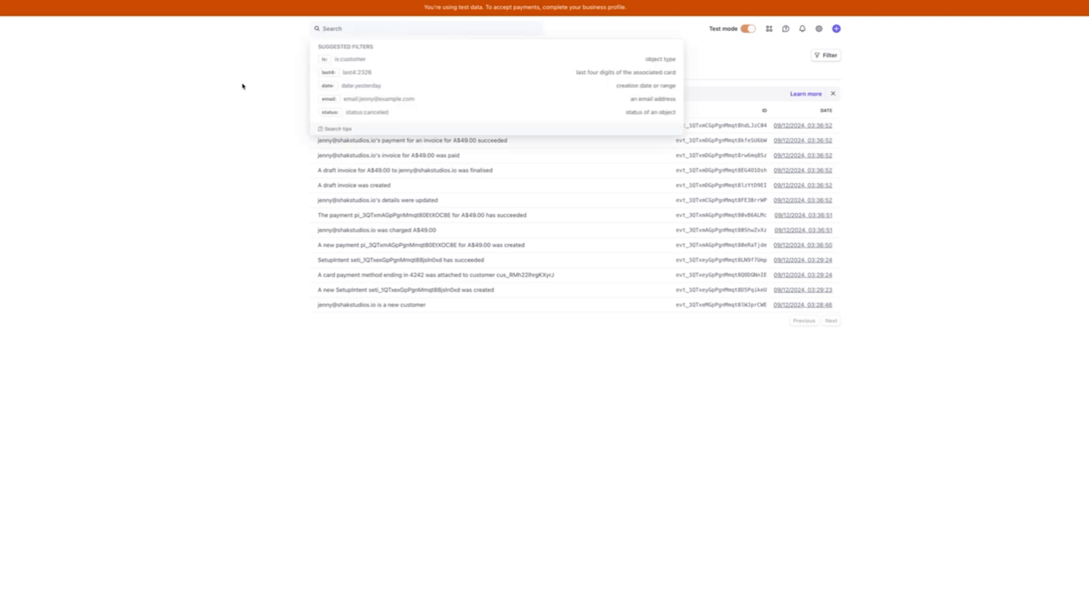
{"action": "type", "text": "work"}
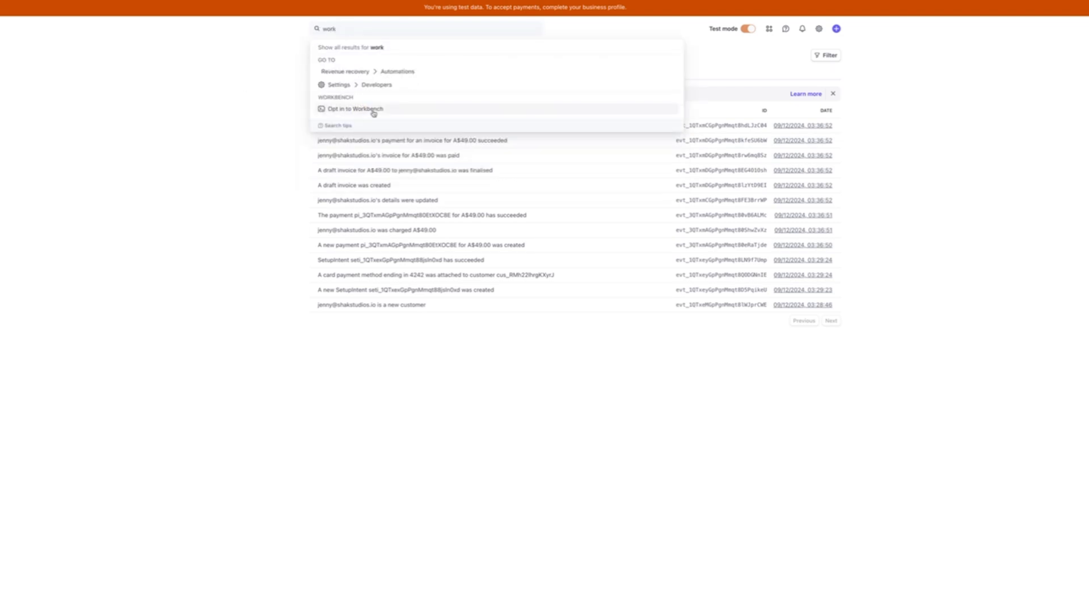
{"action": "left_click", "coordinate": [376, 108]}
{"action": "left_click", "coordinate": [583, 383]}
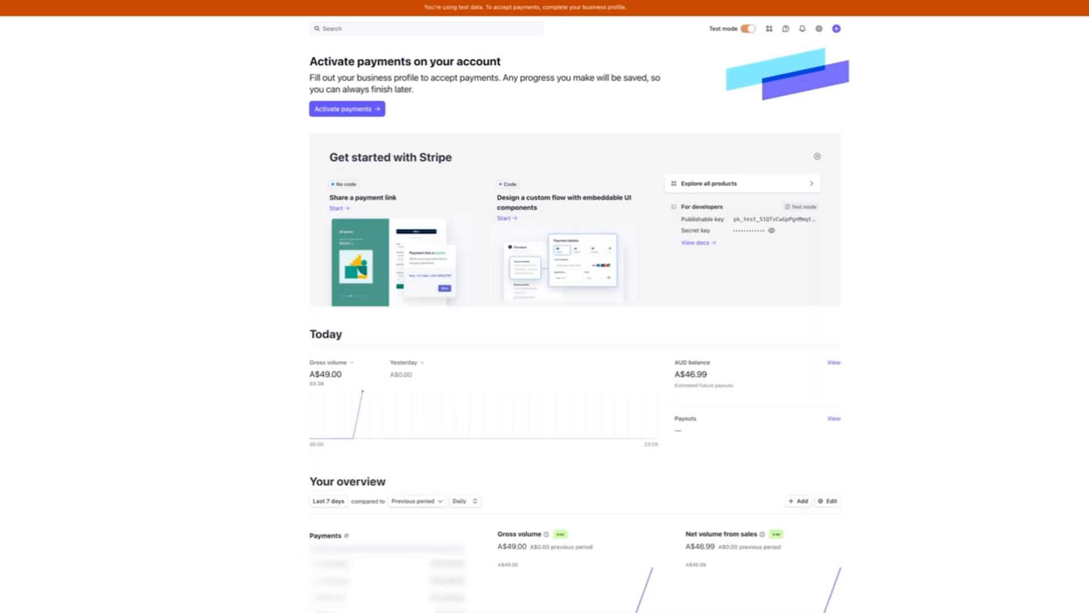
Open the test customer's page, then bring up the Developers workbench Overview via a 'dev' search
{"action": "left_click", "coordinate": [58, 95]}
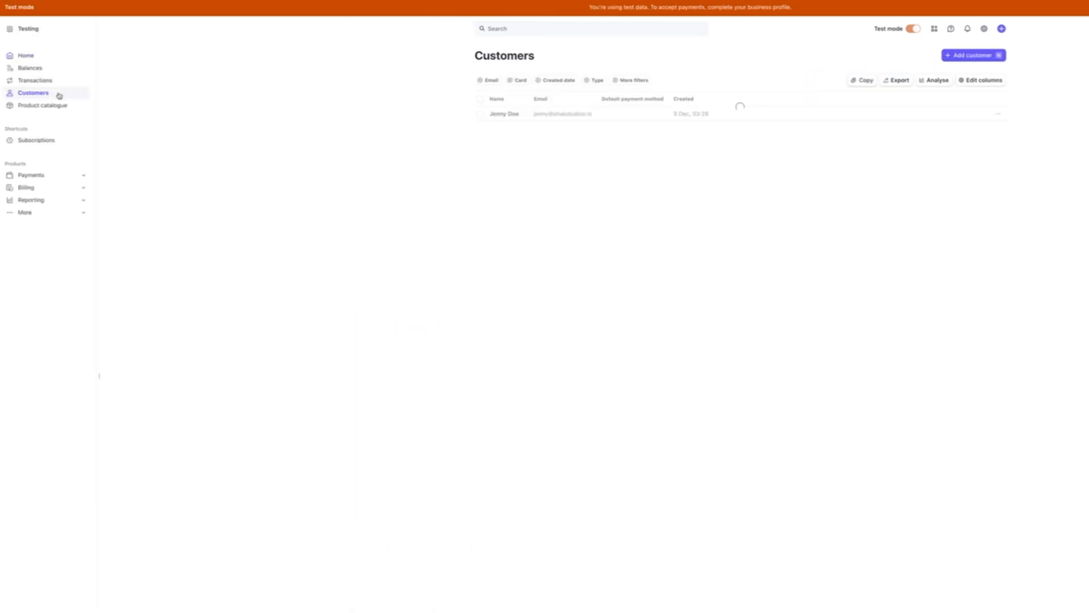
{"action": "left_click", "coordinate": [366, 113]}
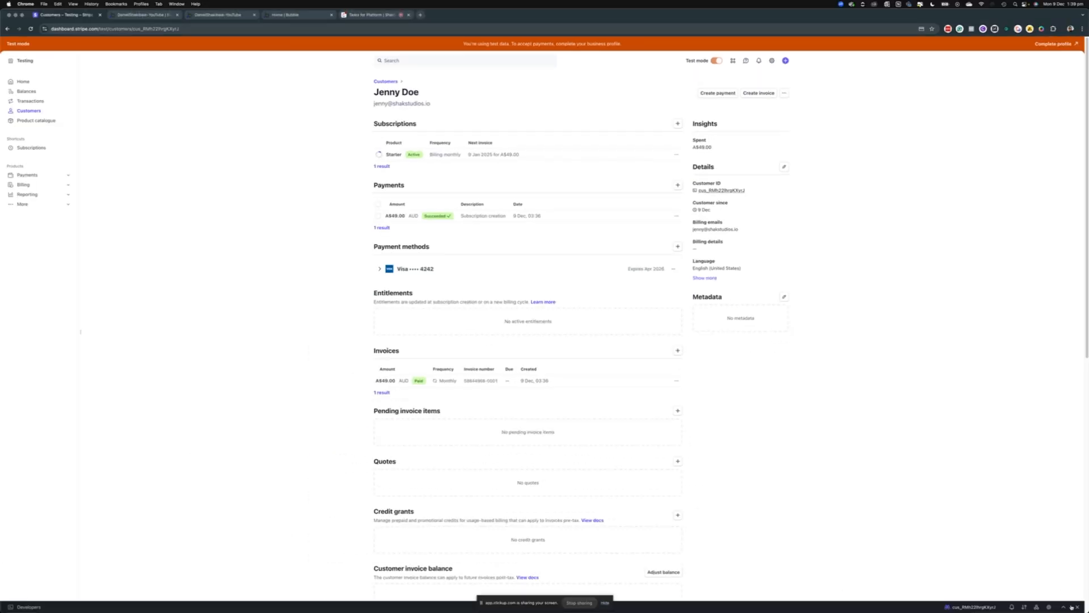
{"action": "left_click", "coordinate": [1070, 607]}
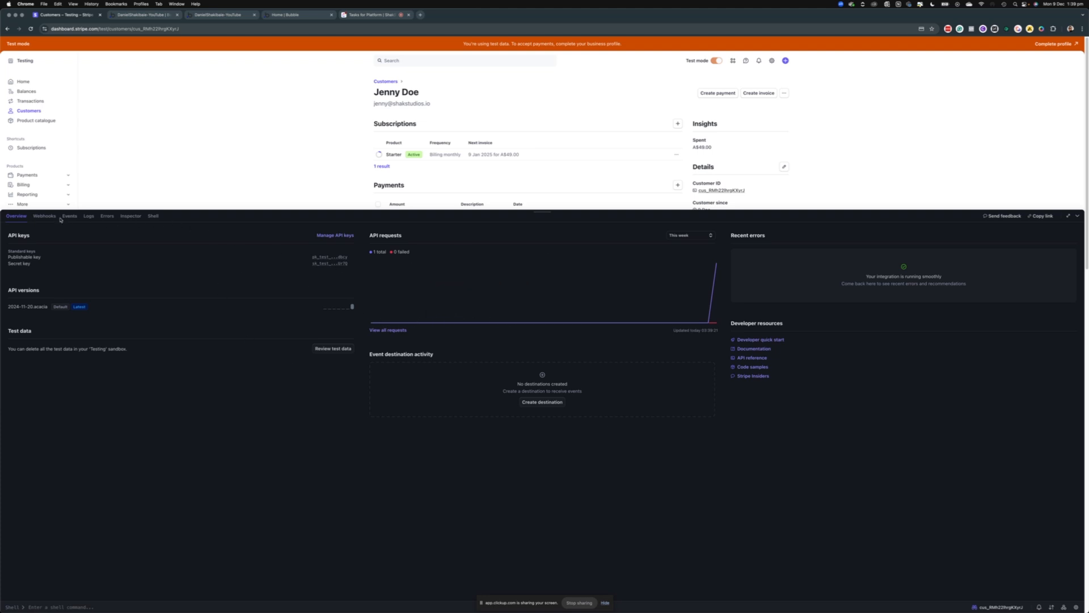
{"action": "left_click", "coordinate": [405, 60]}
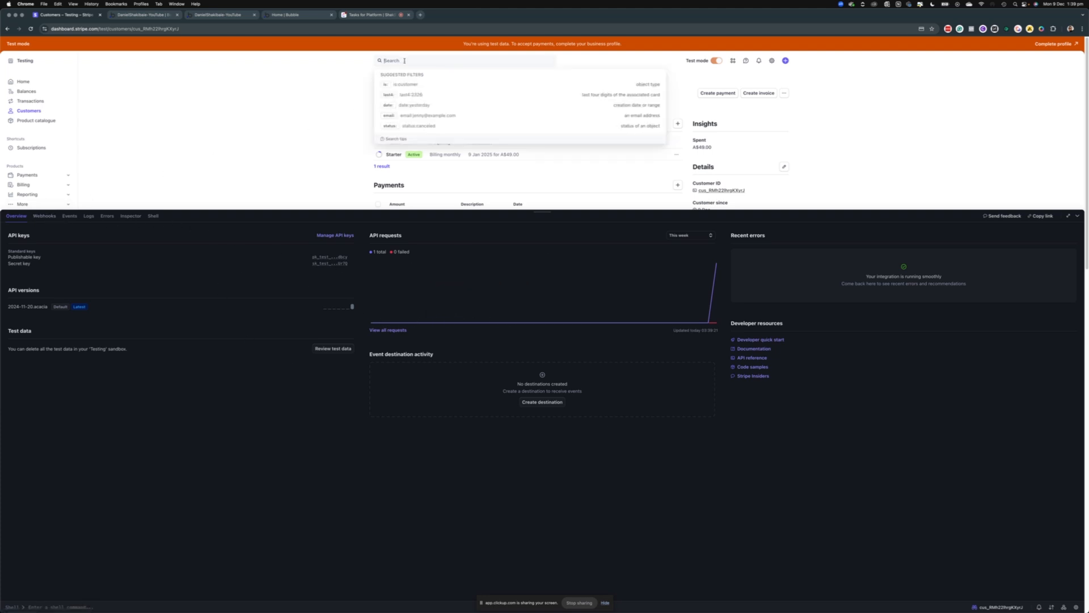
{"action": "type", "text": "dev"}
{"action": "left_click", "coordinate": [413, 99]}
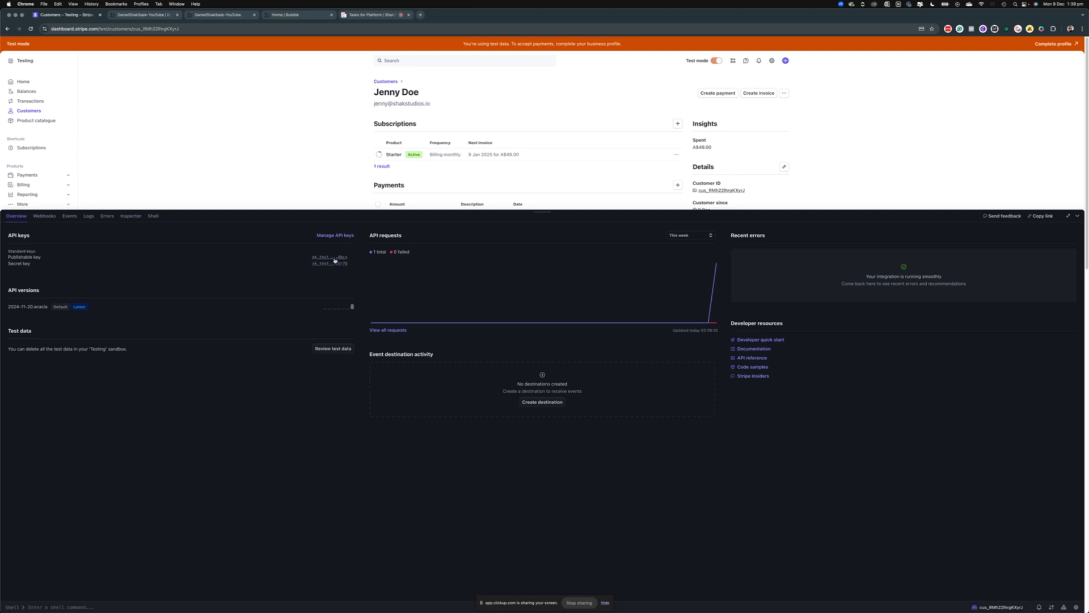
Show the workbench's recent events and open the invoice.payment_succeeded event's details
{"action": "left_click", "coordinate": [45, 216]}
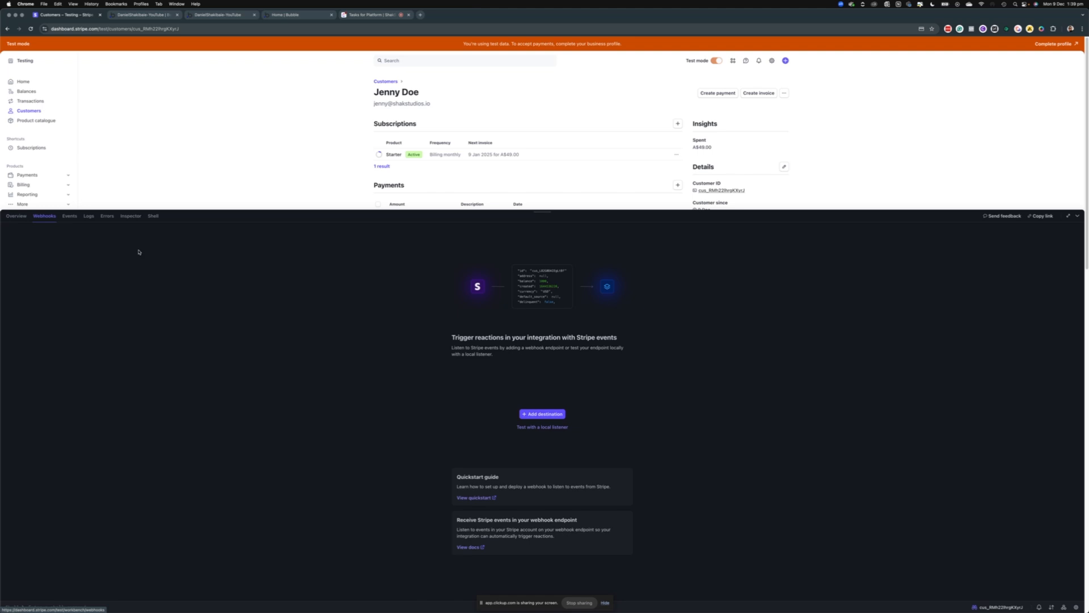
{"action": "left_click", "coordinate": [70, 219]}
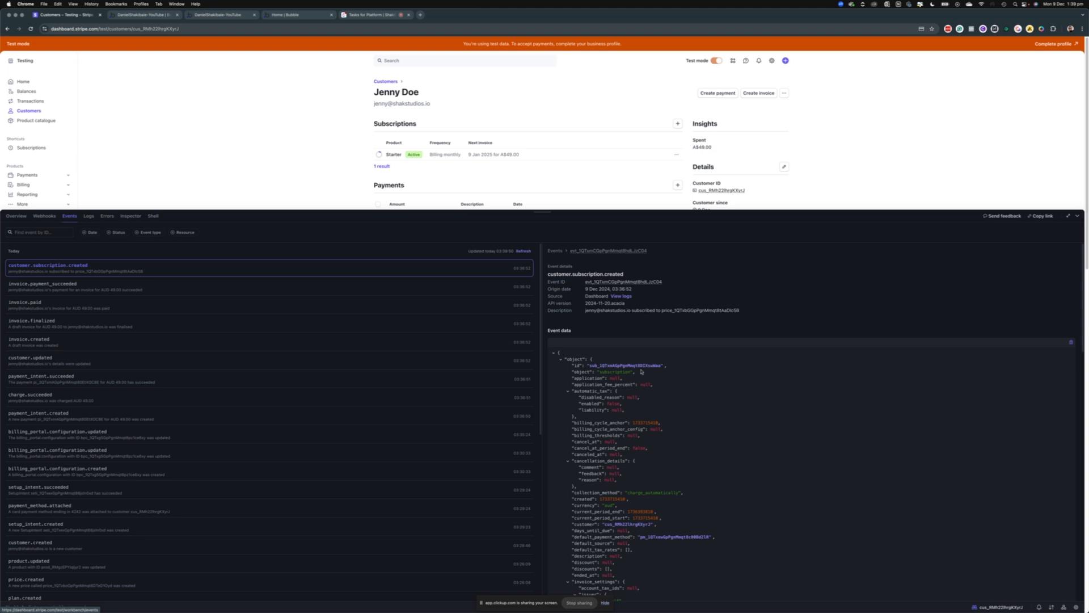
{"action": "scroll", "coordinate": [473, 388], "scroll_direction": "down", "scroll_amount": 6}
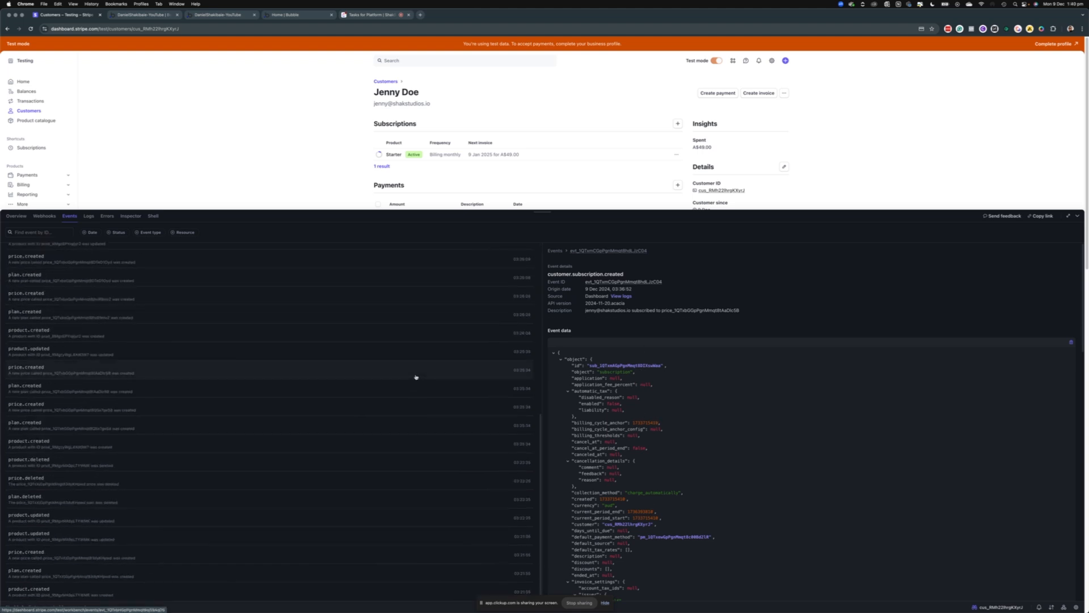
{"action": "scroll", "coordinate": [400, 119], "scroll_direction": "down", "scroll_amount": 10}
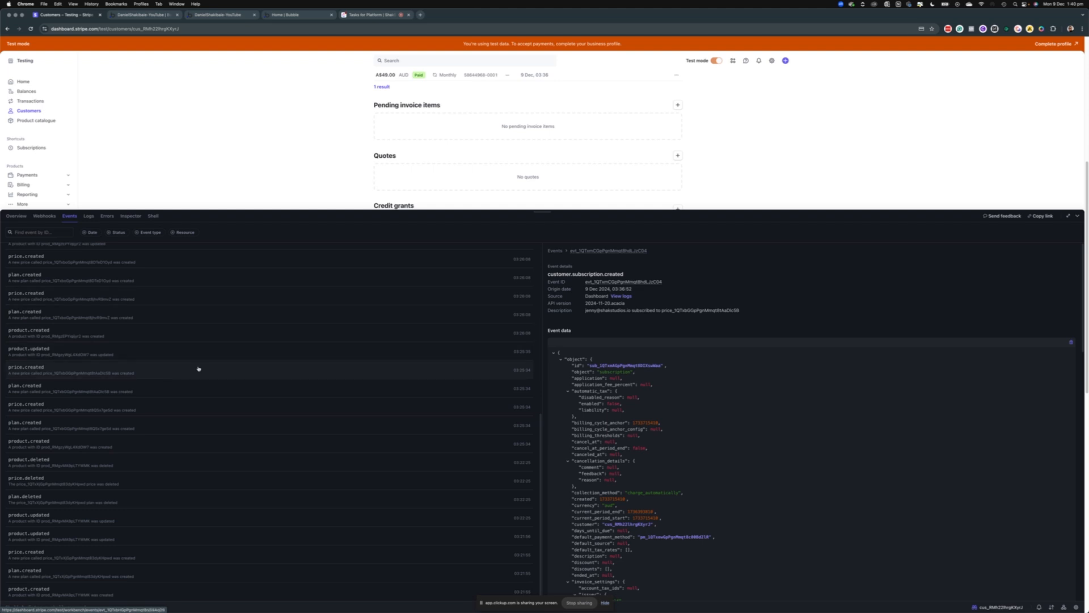
{"action": "scroll", "coordinate": [118, 376], "scroll_direction": "up", "scroll_amount": 5}
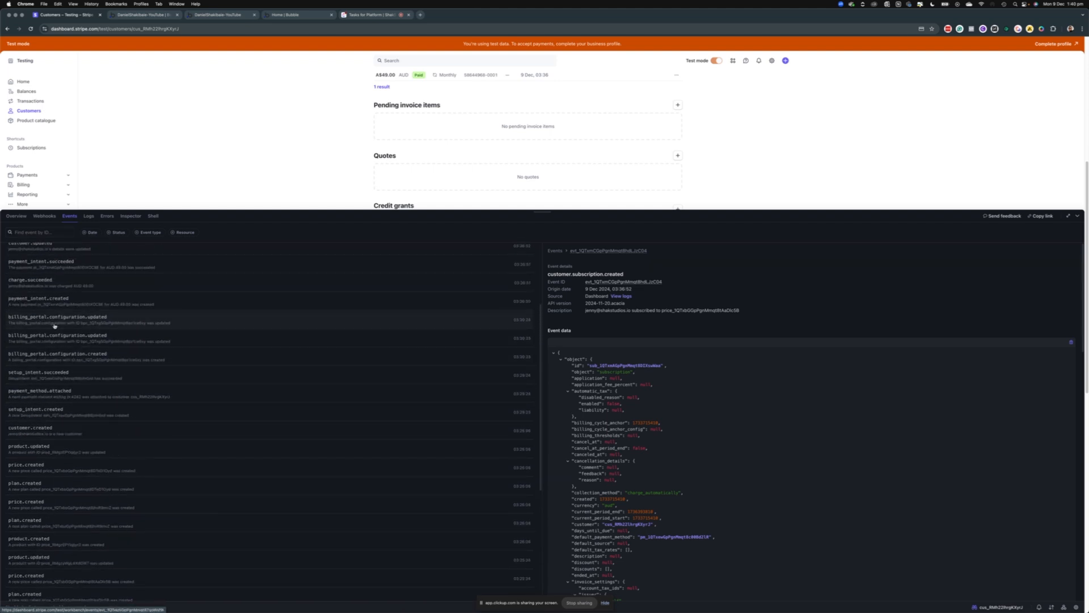
{"action": "scroll", "coordinate": [62, 328], "scroll_direction": "up", "scroll_amount": 2}
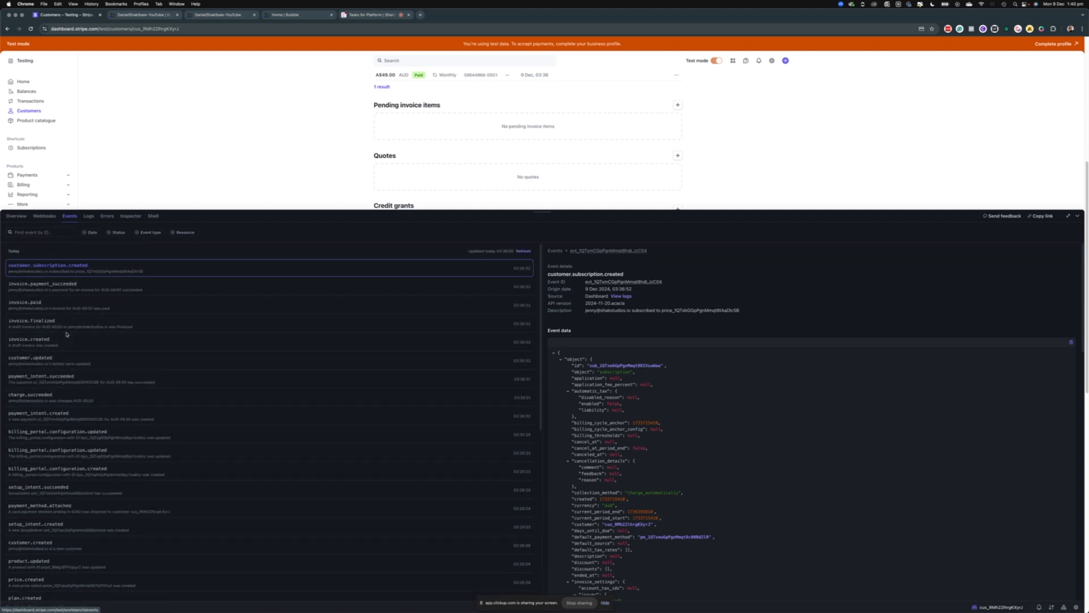
{"action": "left_click", "coordinate": [64, 289]}
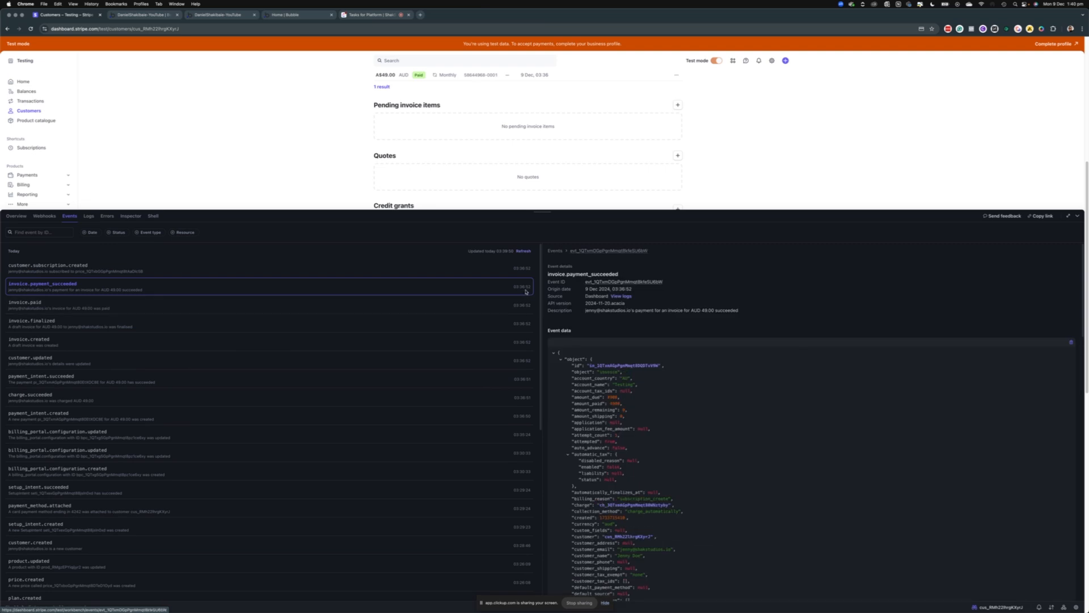
Copy the event type name invoice.payment_succeeded from the event's heading
{"action": "right_click", "coordinate": [568, 274]}
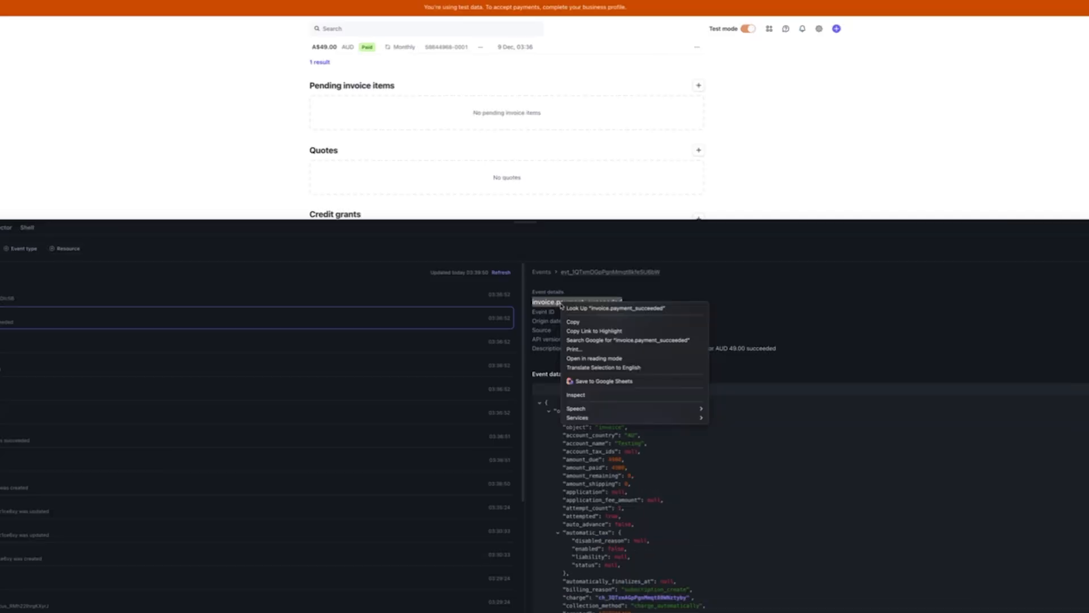
{"action": "left_click", "coordinate": [620, 269]}
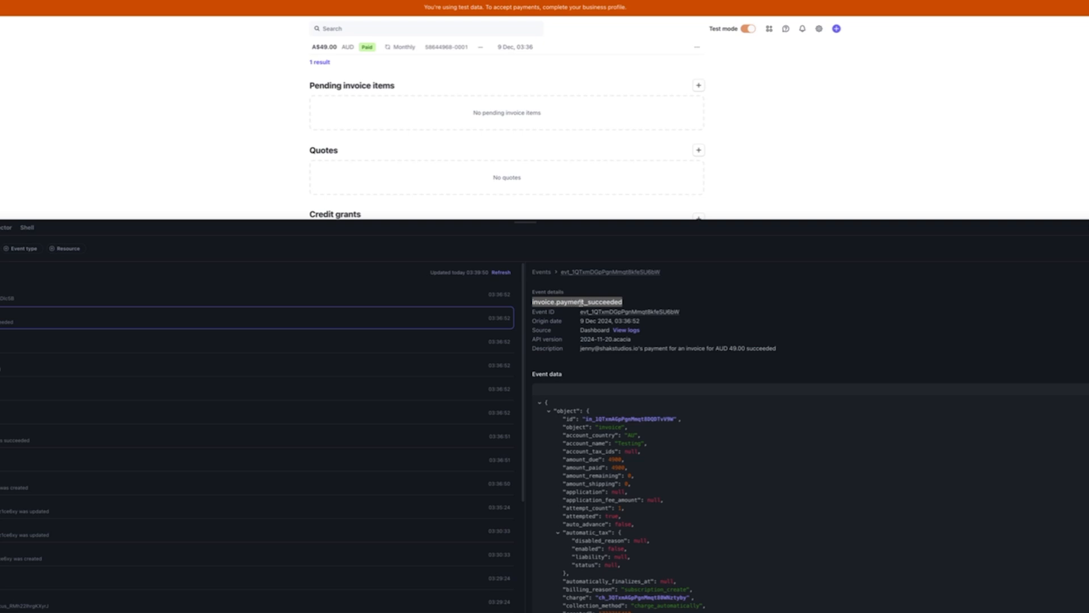
{"action": "right_click", "coordinate": [595, 302]}
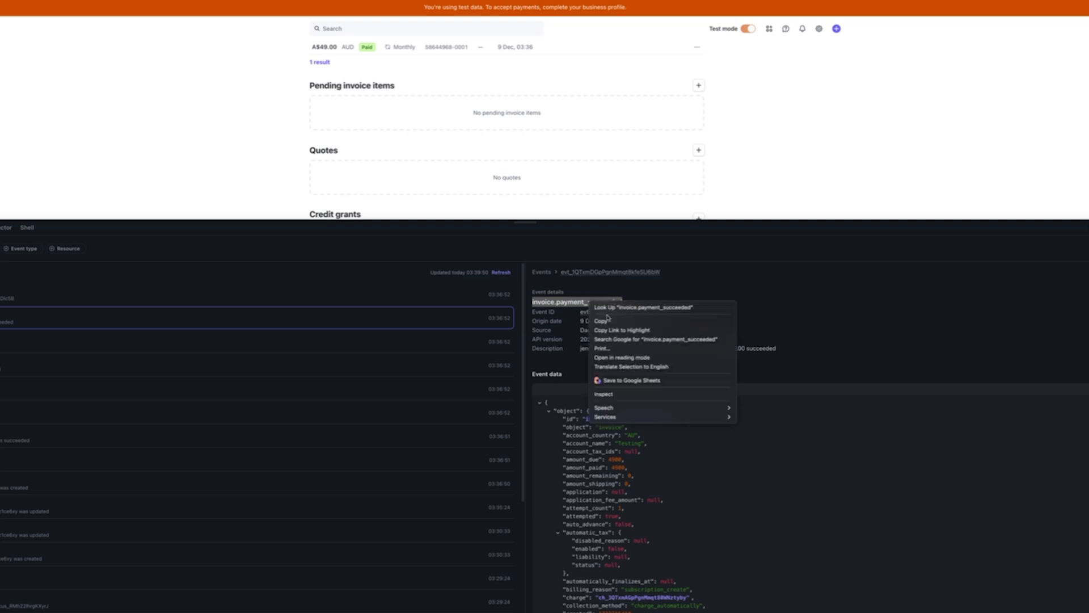
{"action": "left_click", "coordinate": [608, 318]}
{"action": "left_click", "coordinate": [74, 232]}
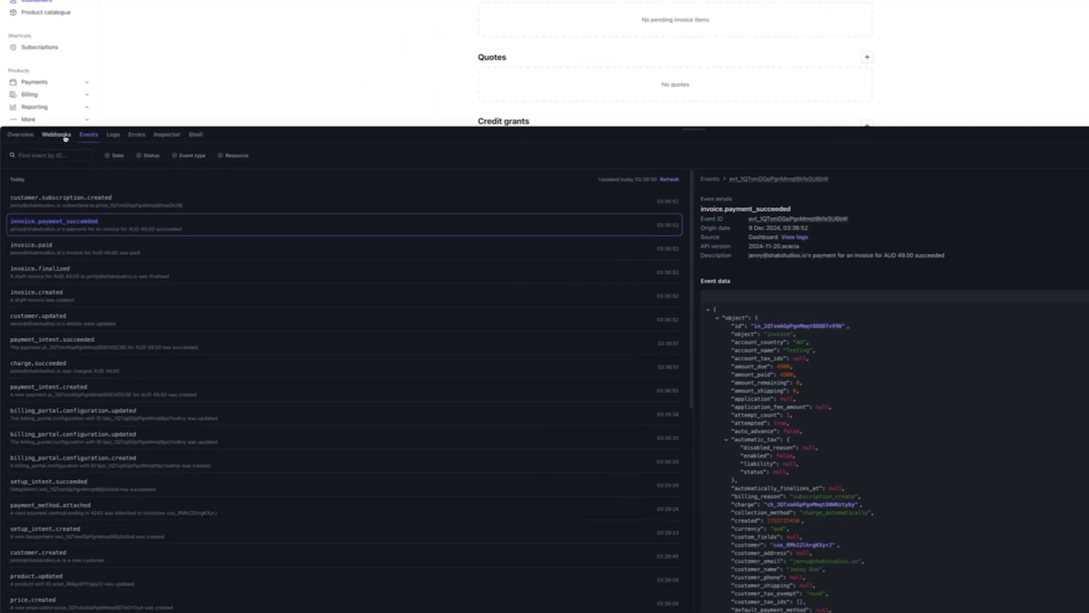
{"action": "left_click", "coordinate": [57, 135]}
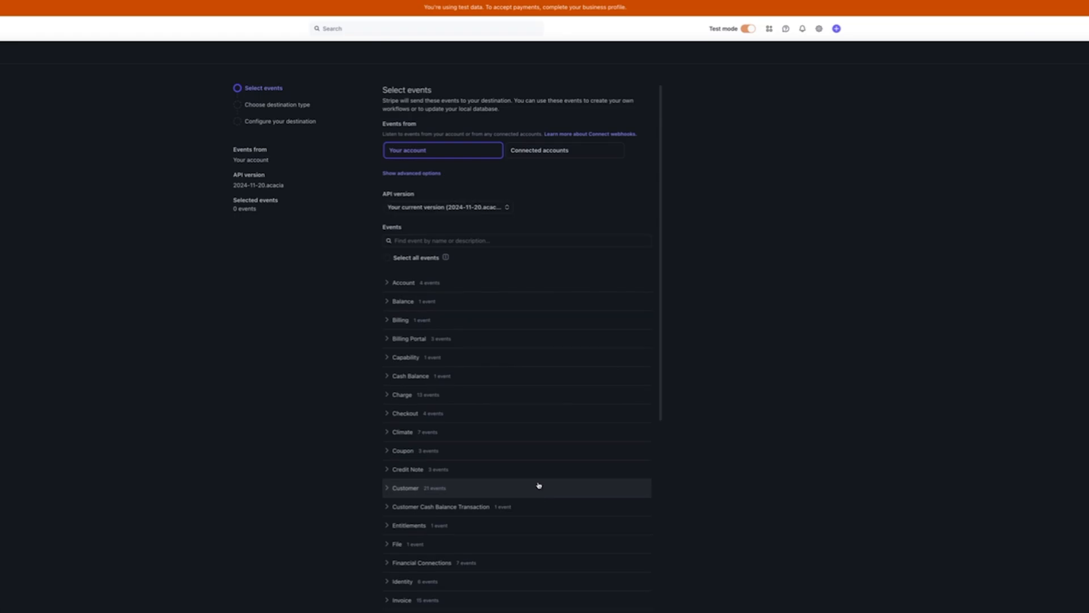
{"action": "right_click", "coordinate": [468, 243]}
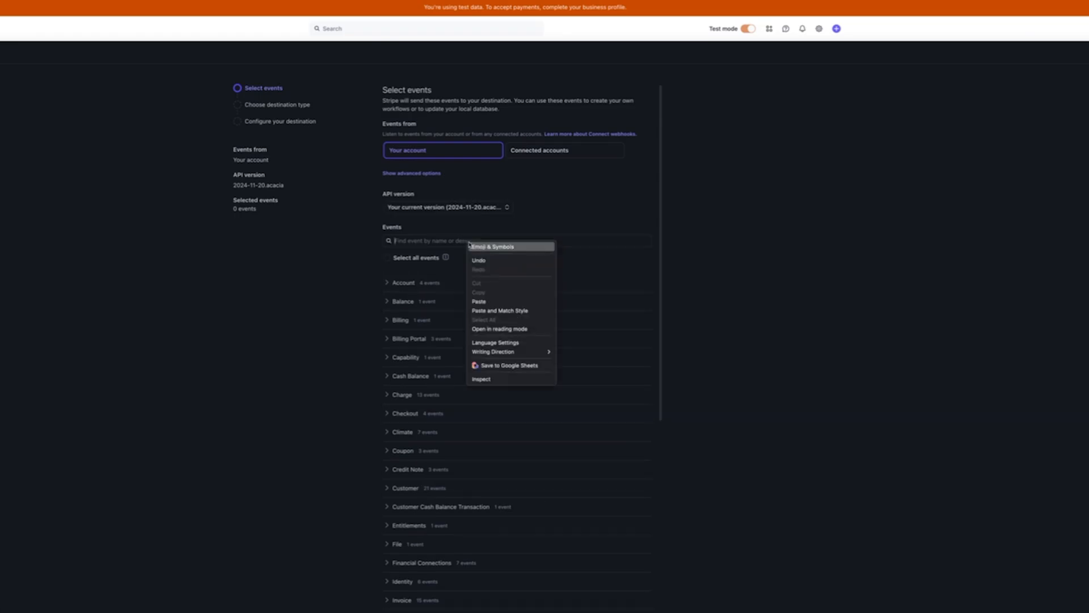
{"action": "left_click", "coordinate": [495, 300]}
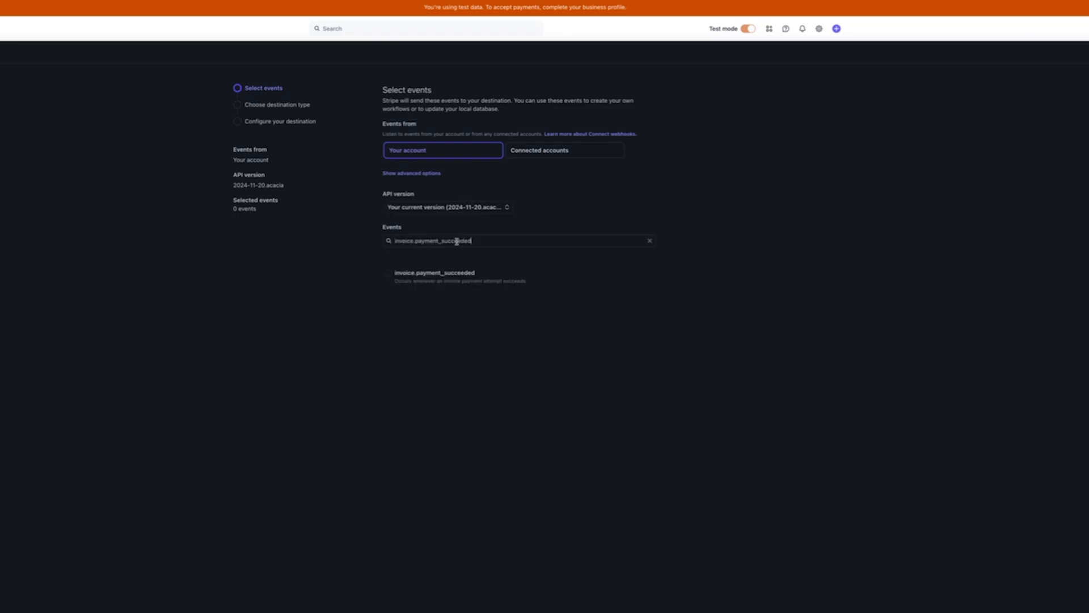
{"action": "left_click", "coordinate": [402, 276]}
{"action": "key", "text": "super+Return"}
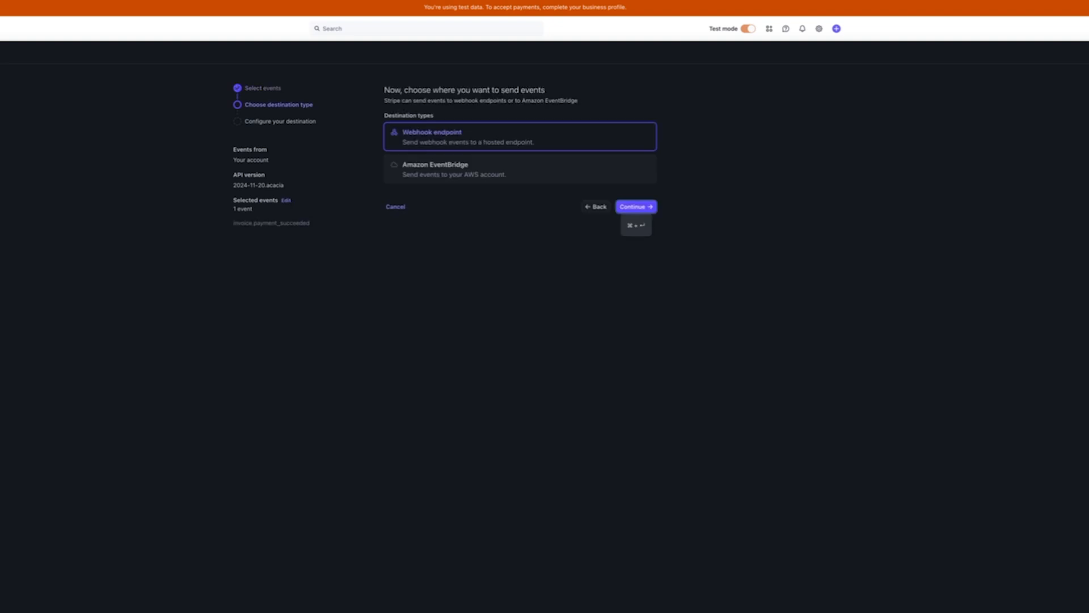
{"action": "left_click", "coordinate": [628, 207]}
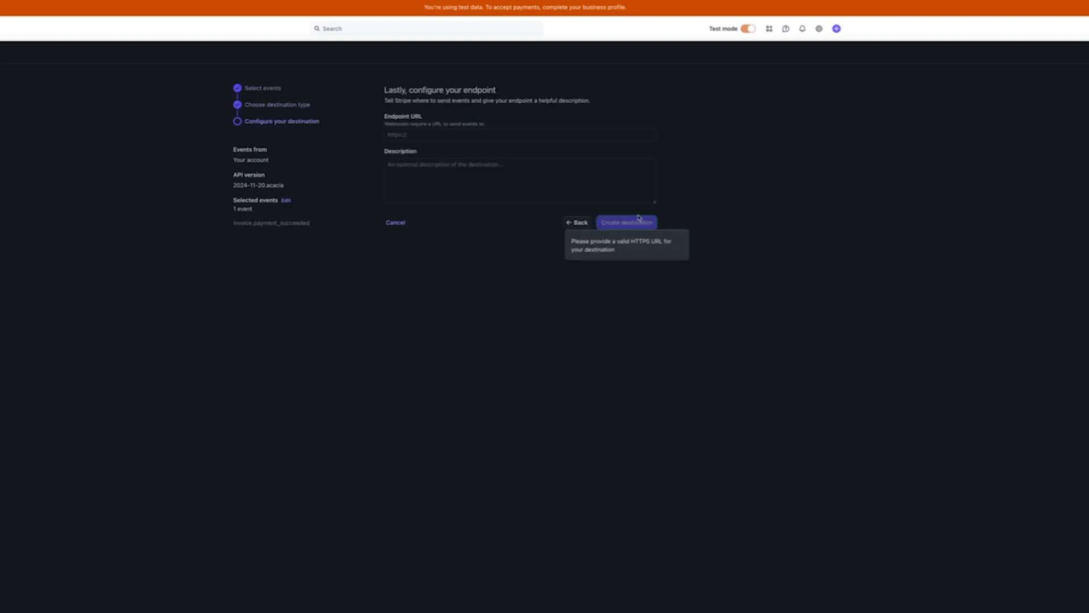
{"action": "left_click", "coordinate": [462, 134]}
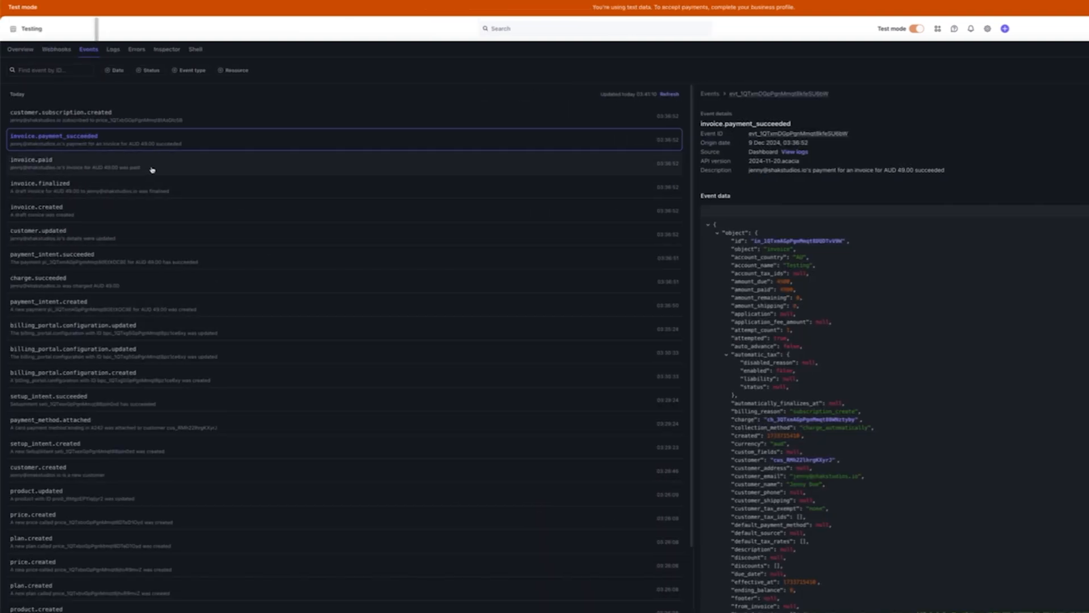
Filter the events list to event type invoice.payment_succeeded by pasting the copied name
{"action": "left_click", "coordinate": [189, 168]}
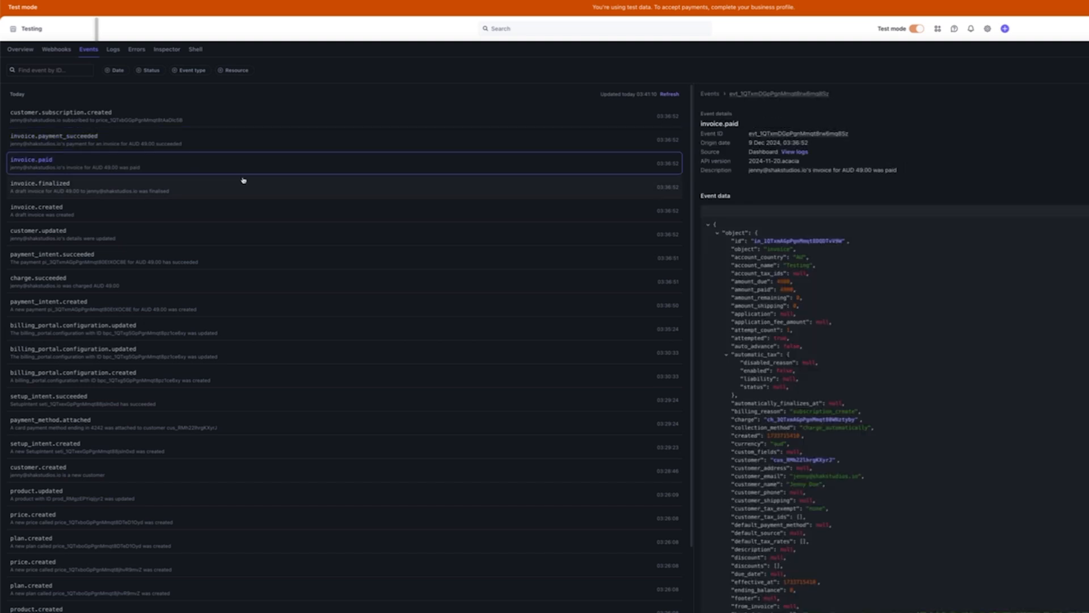
{"action": "left_click", "coordinate": [190, 70]}
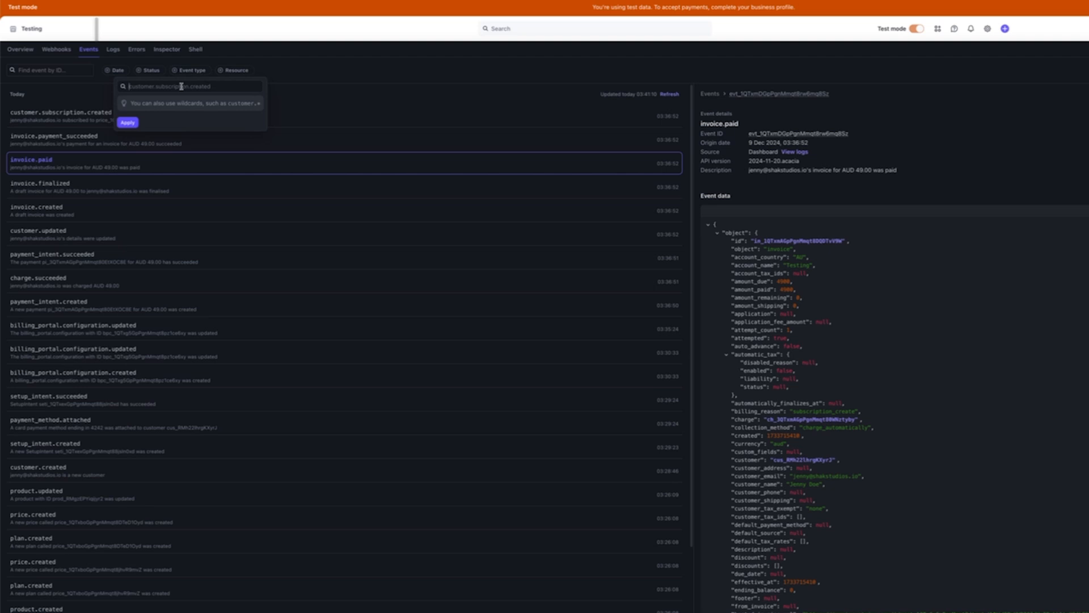
{"action": "left_click", "coordinate": [182, 86]}
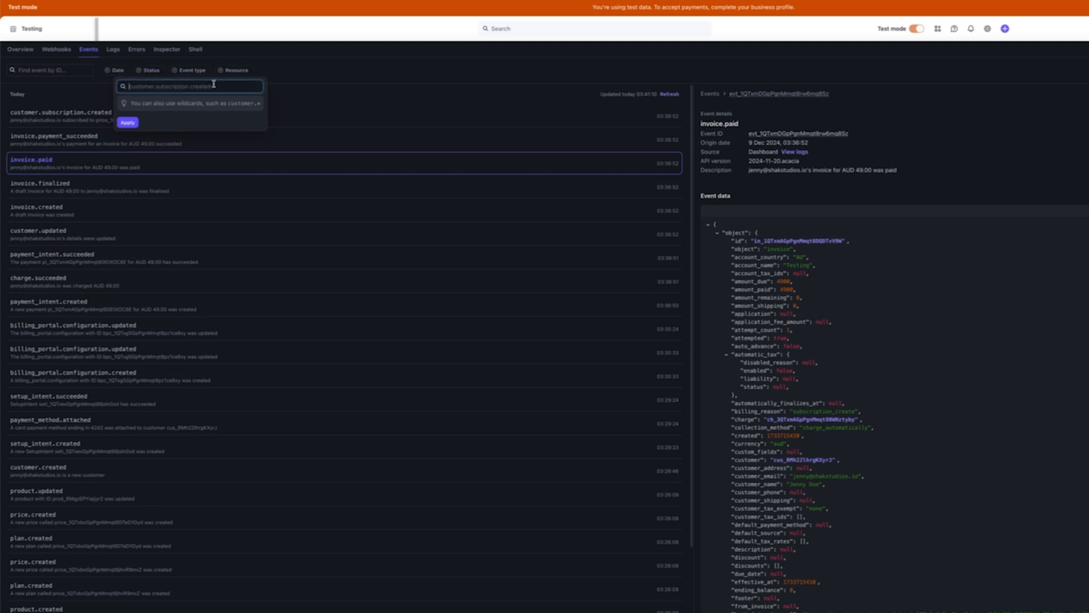
{"action": "right_click", "coordinate": [173, 91]}
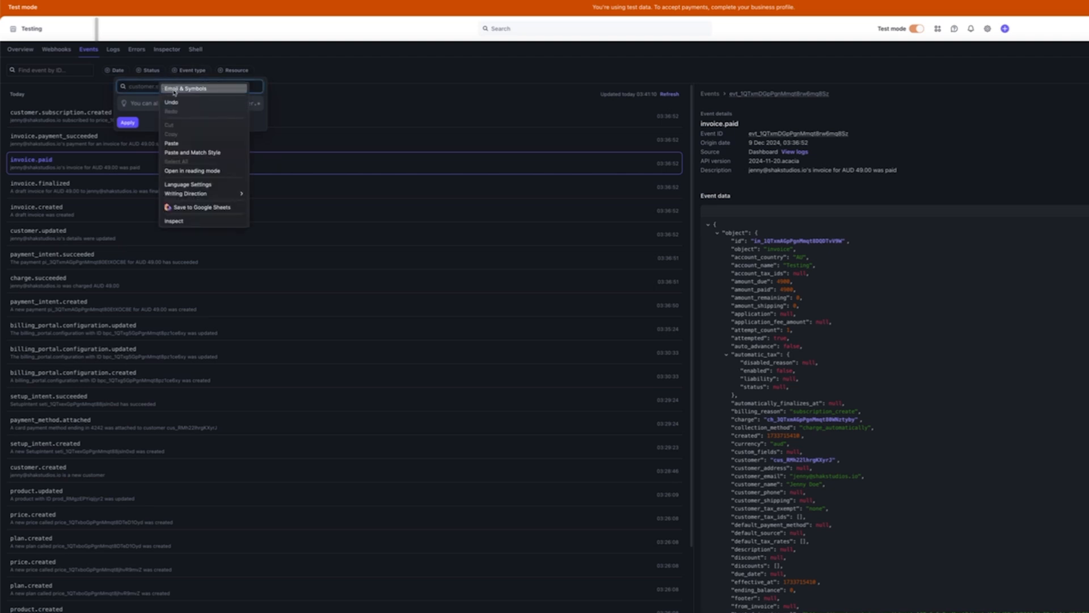
{"action": "left_click", "coordinate": [172, 143]}
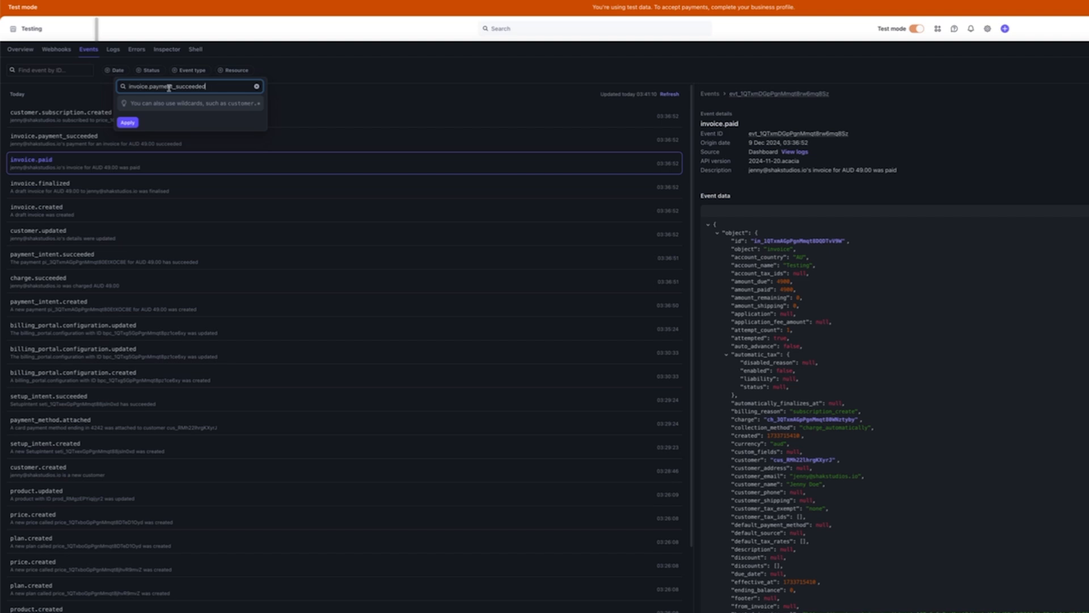
{"action": "left_click", "coordinate": [129, 123]}
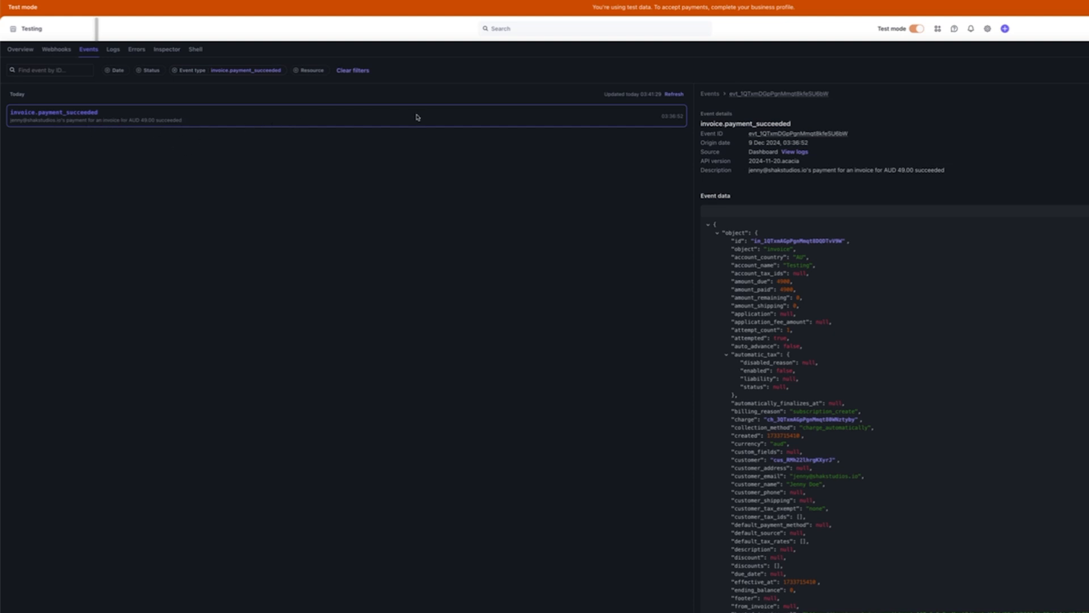
{"action": "left_click", "coordinate": [231, 72]}
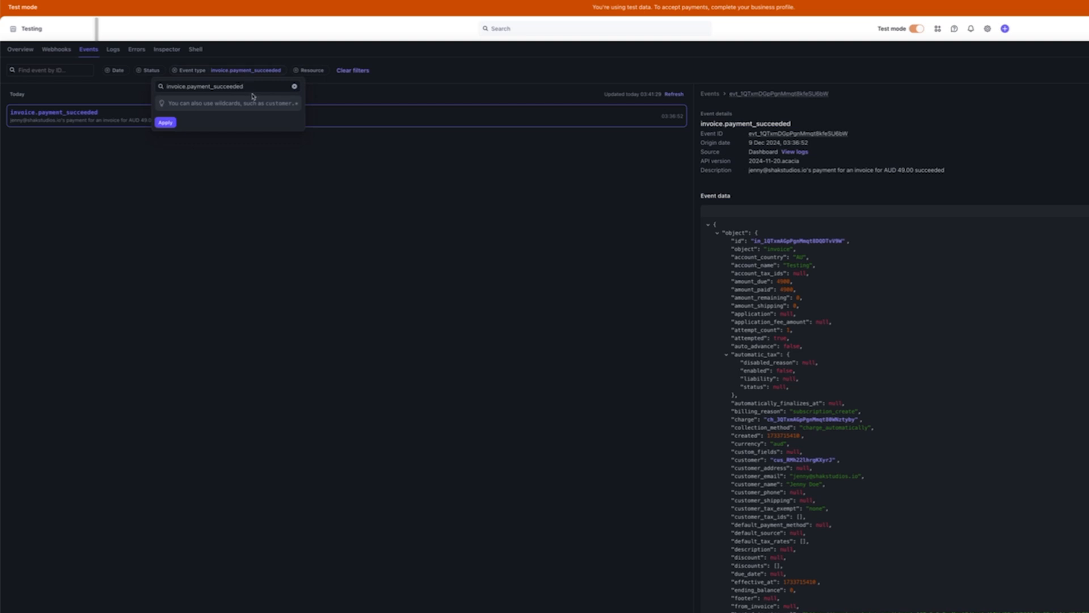
{"action": "left_click", "coordinate": [438, 32]}
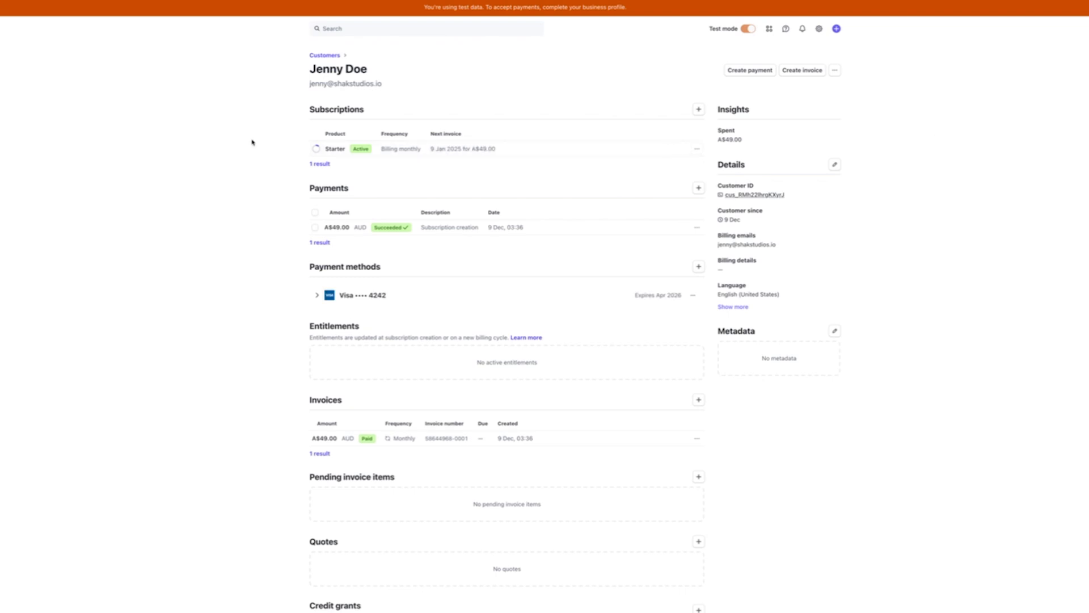
Filter the Workbench event log by the test customer's ID as the resource
{"action": "left_click", "coordinate": [760, 196]}
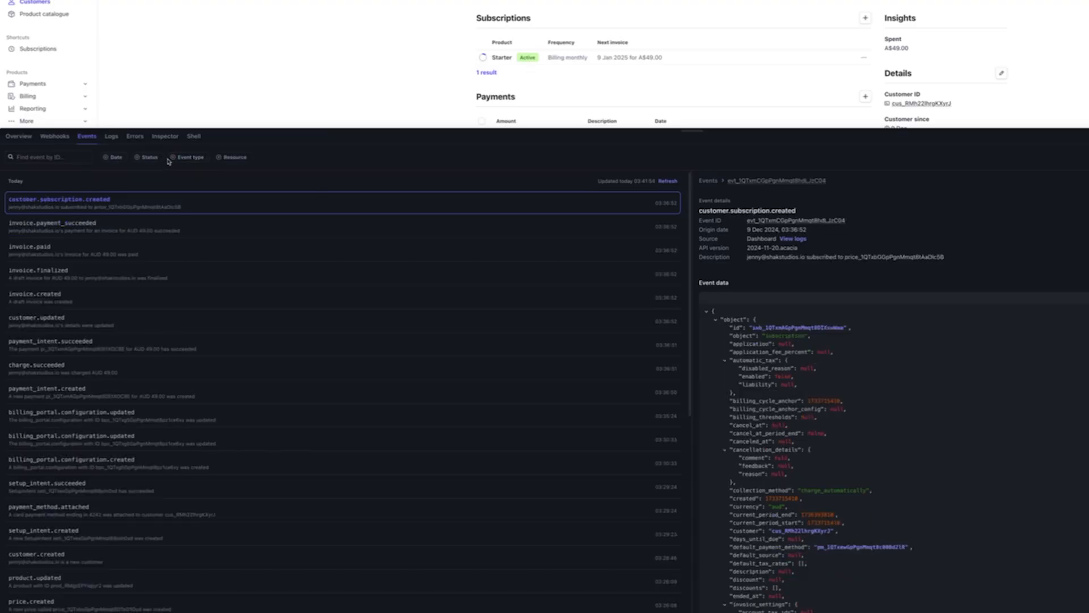
{"action": "left_click", "coordinate": [182, 159]}
{"action": "type", "text": "cus_RMh22lhrgKXyrJ"}
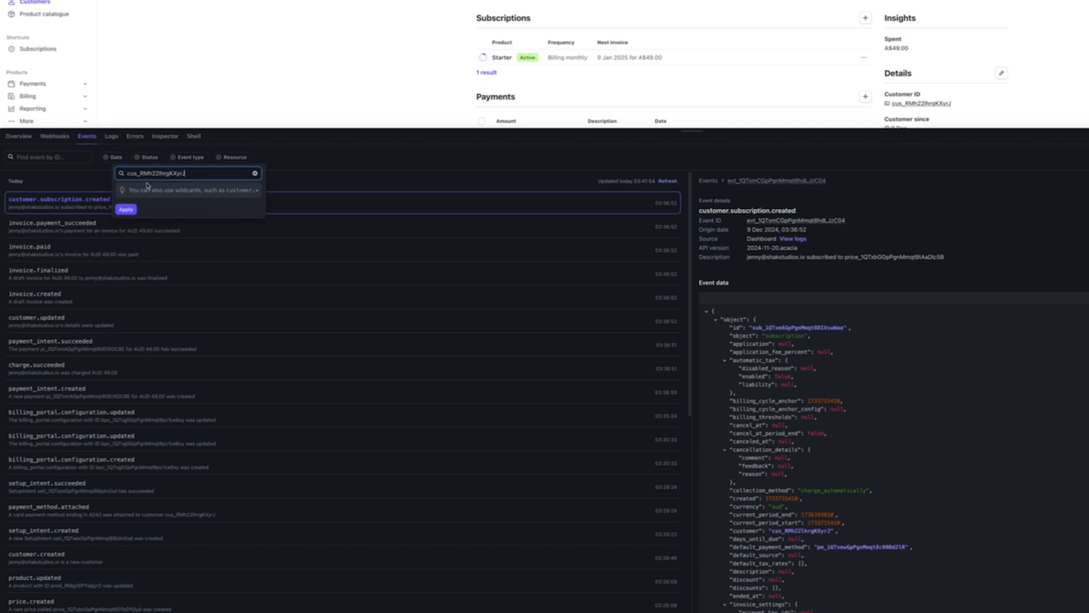
{"action": "left_click", "coordinate": [127, 209]}
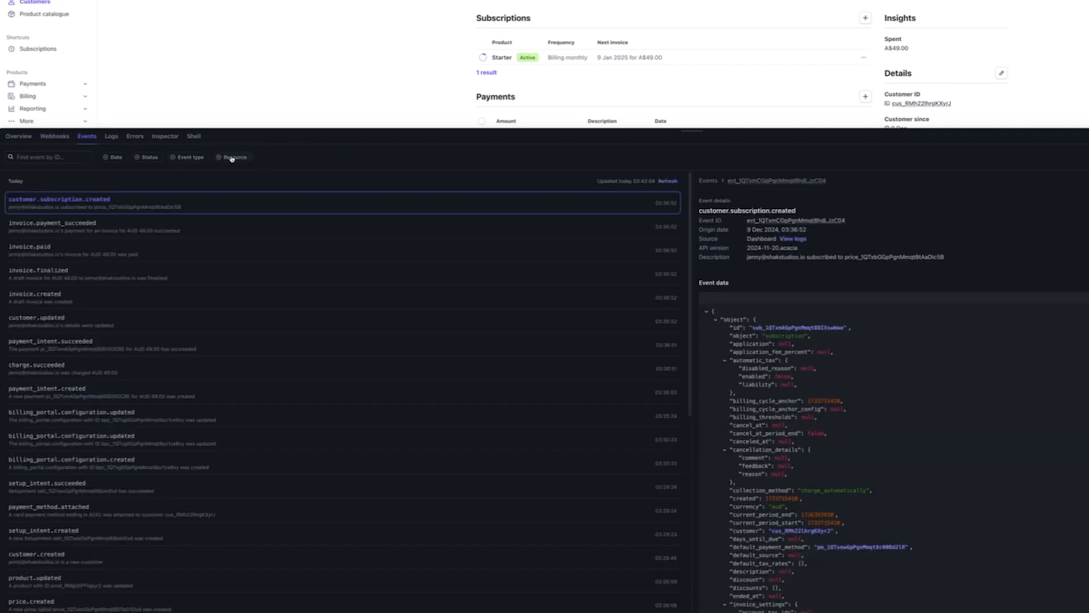
{"action": "left_click", "coordinate": [232, 158]}
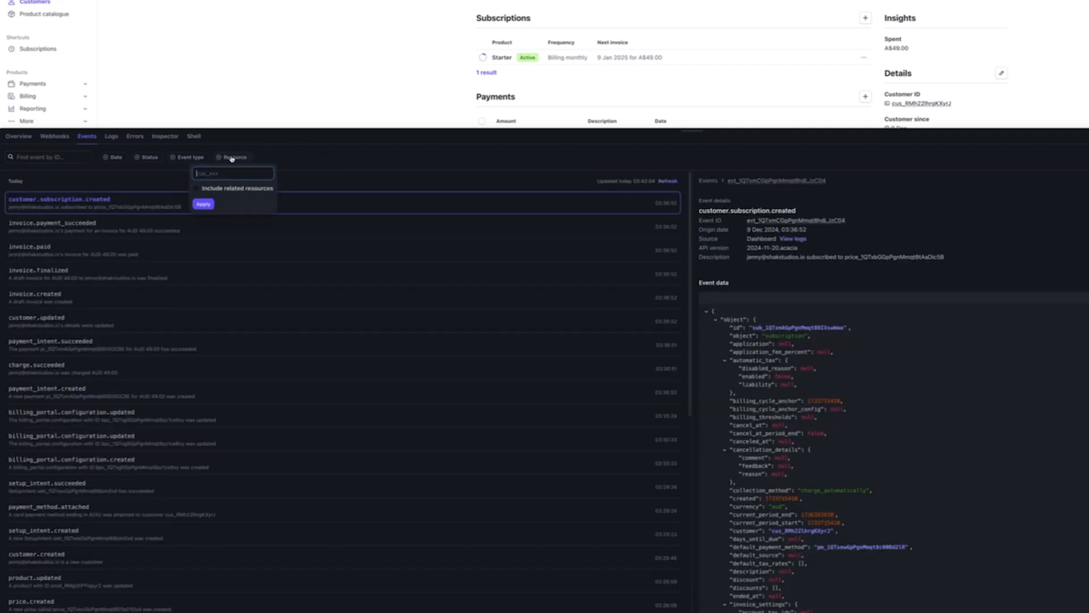
{"action": "type", "text": "cus_RMh22lhrgKXyrJ"}
{"action": "left_click", "coordinate": [204, 204]}
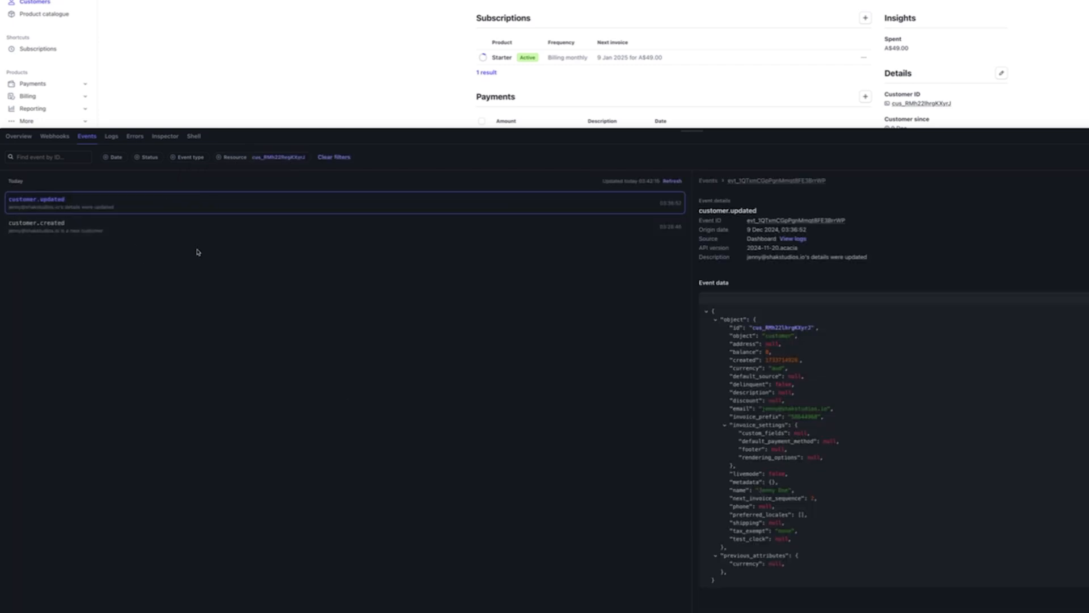
Widen the filter to related resources and open the AUD 49.00 invoice.paid event
{"action": "left_click", "coordinate": [275, 159]}
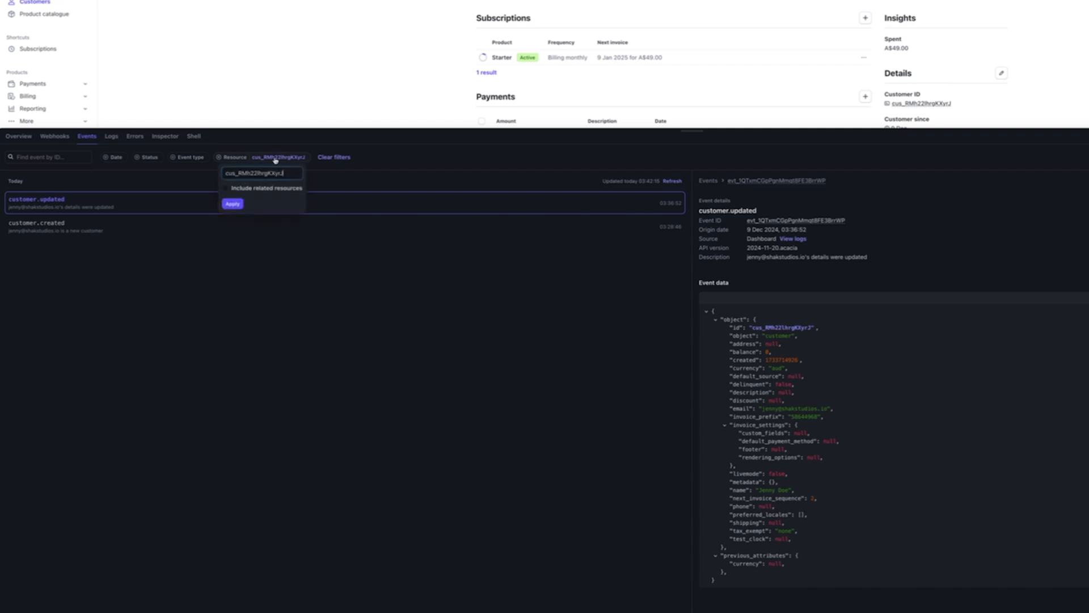
{"action": "left_click", "coordinate": [226, 189]}
{"action": "left_click", "coordinate": [233, 205]}
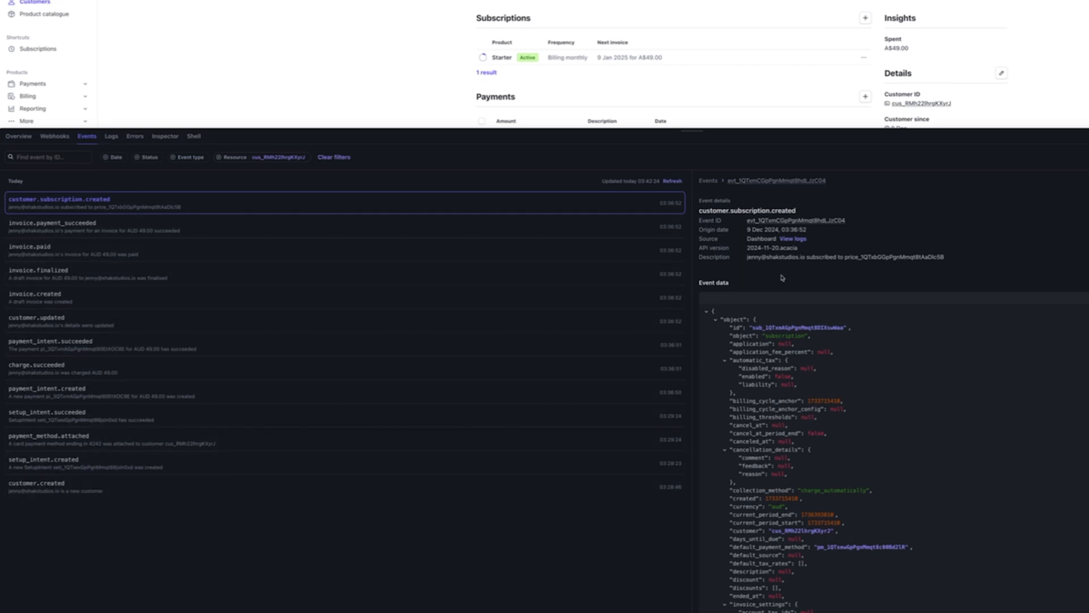
{"action": "scroll", "coordinate": [748, 261], "scroll_direction": "down", "scroll_amount": 1}
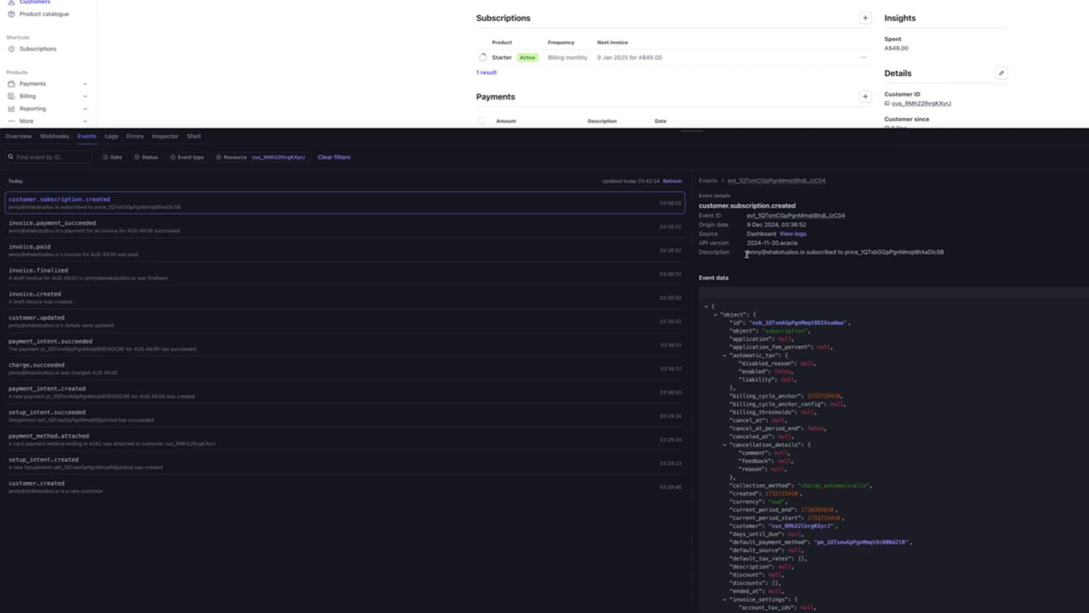
{"action": "left_click", "coordinate": [172, 247]}
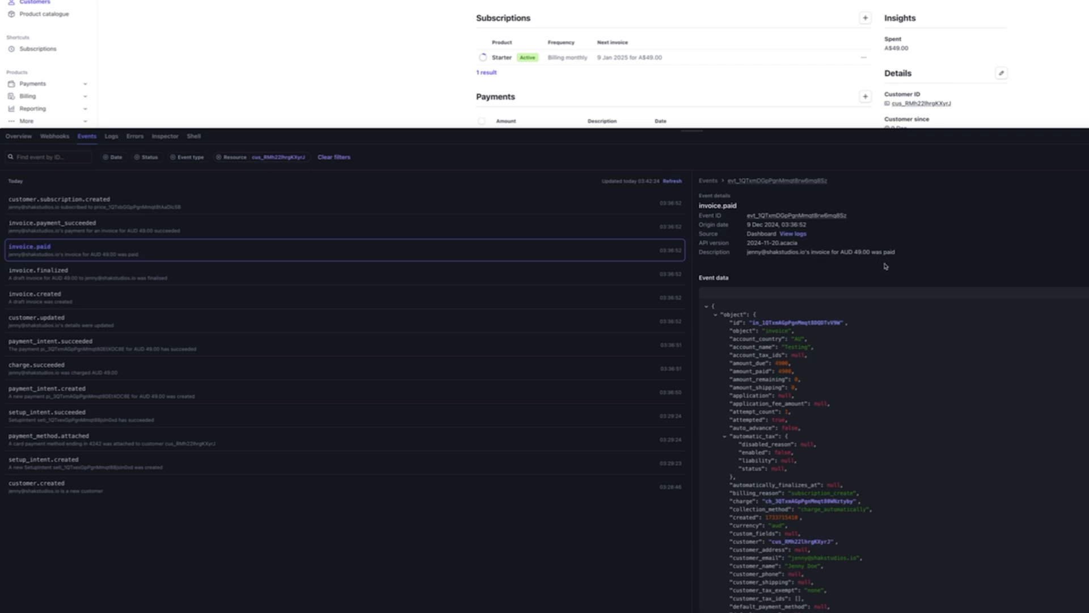
Show the customer referenced in the event JSON in the main dashboard
{"action": "scroll", "coordinate": [892, 357], "scroll_direction": "down", "scroll_amount": 1}
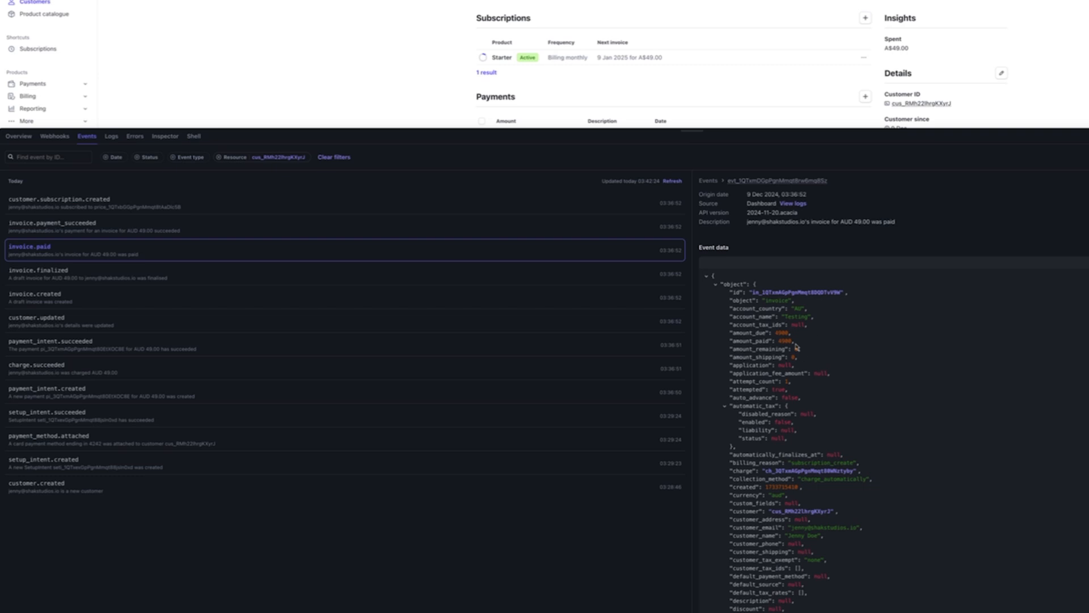
{"action": "scroll", "coordinate": [884, 363], "scroll_direction": "down", "scroll_amount": 1}
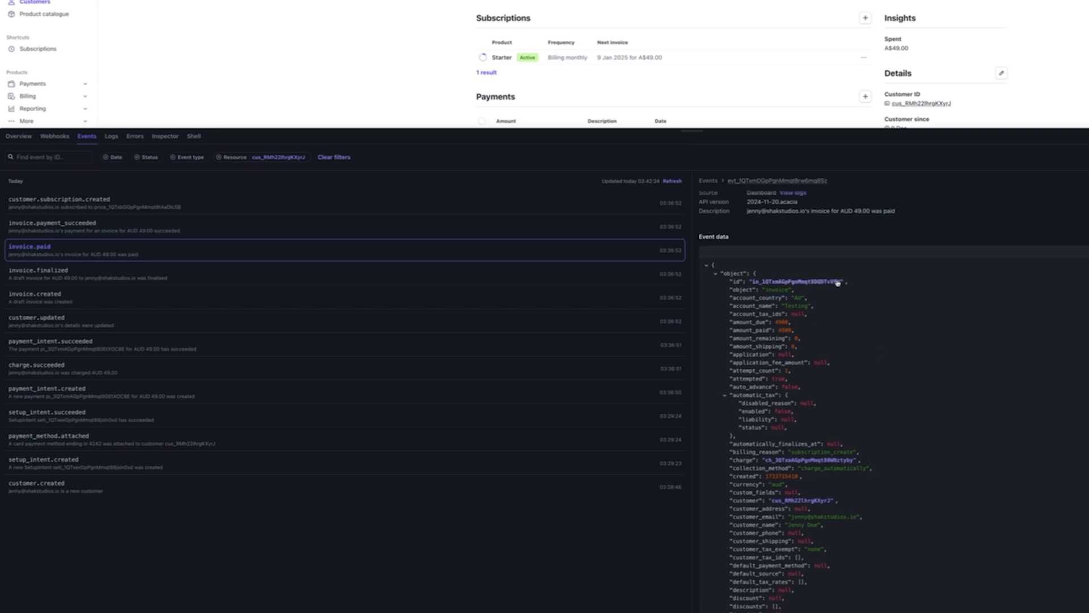
{"action": "scroll", "coordinate": [889, 295], "scroll_direction": "down", "scroll_amount": 1}
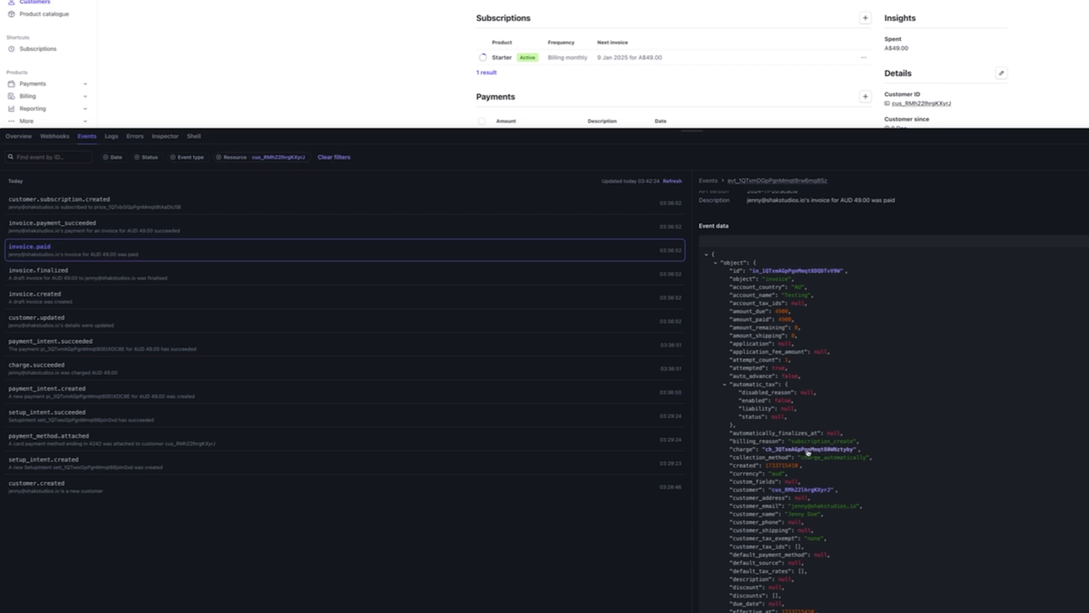
{"action": "left_click", "coordinate": [788, 492]}
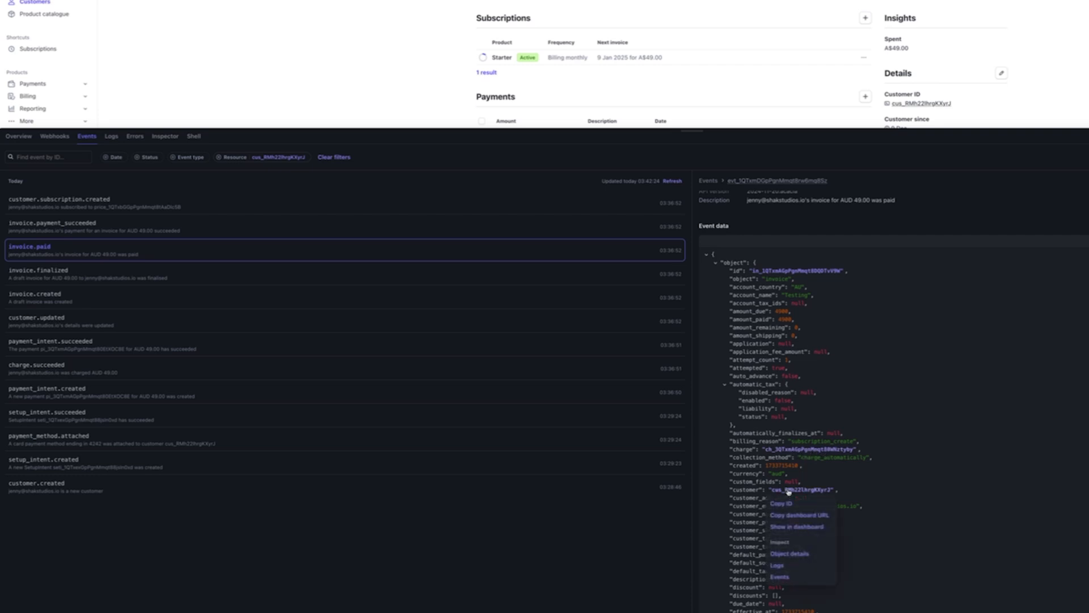
{"action": "left_click", "coordinate": [803, 526]}
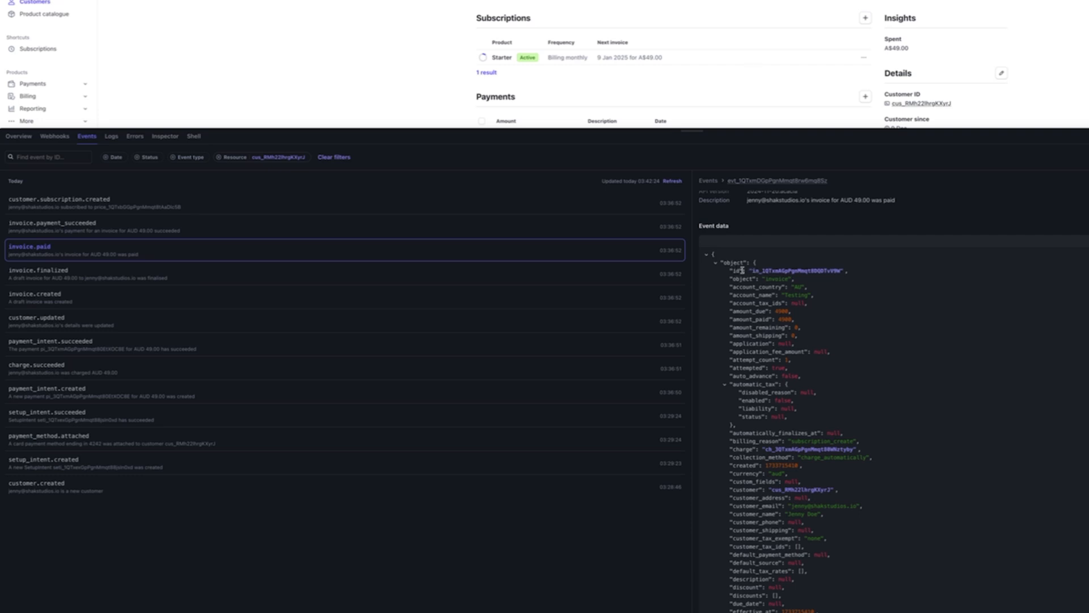
Open the paid invoice's own dashboard page from its ID in the event data
{"action": "scroll", "coordinate": [738, 252], "scroll_direction": "up", "scroll_amount": 1}
{"action": "scroll", "coordinate": [753, 196], "scroll_direction": "up", "scroll_amount": 1}
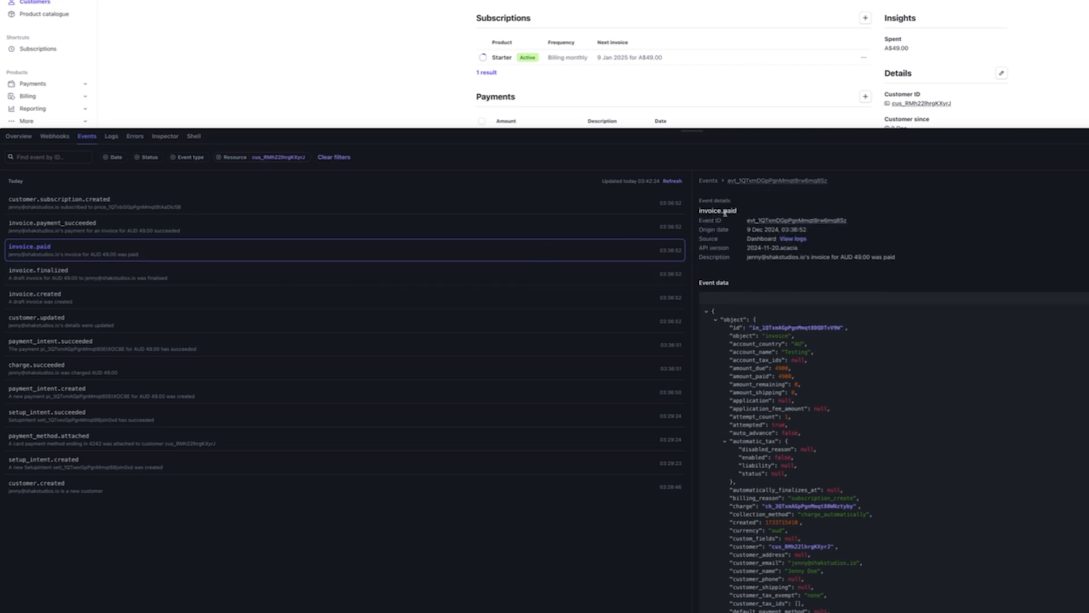
{"action": "left_click", "coordinate": [771, 329]}
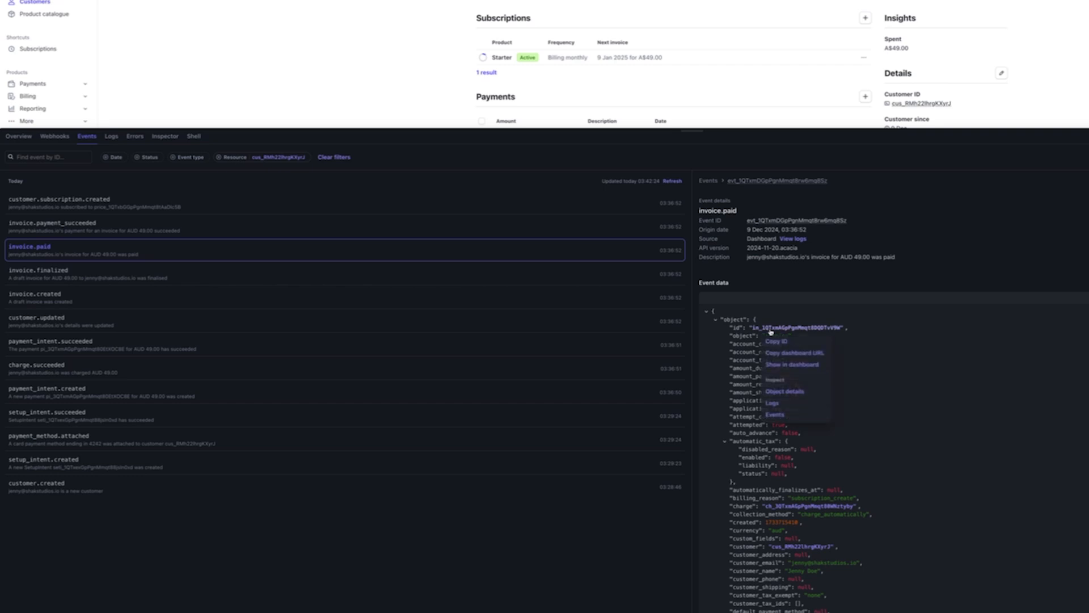
{"action": "left_click", "coordinate": [806, 367]}
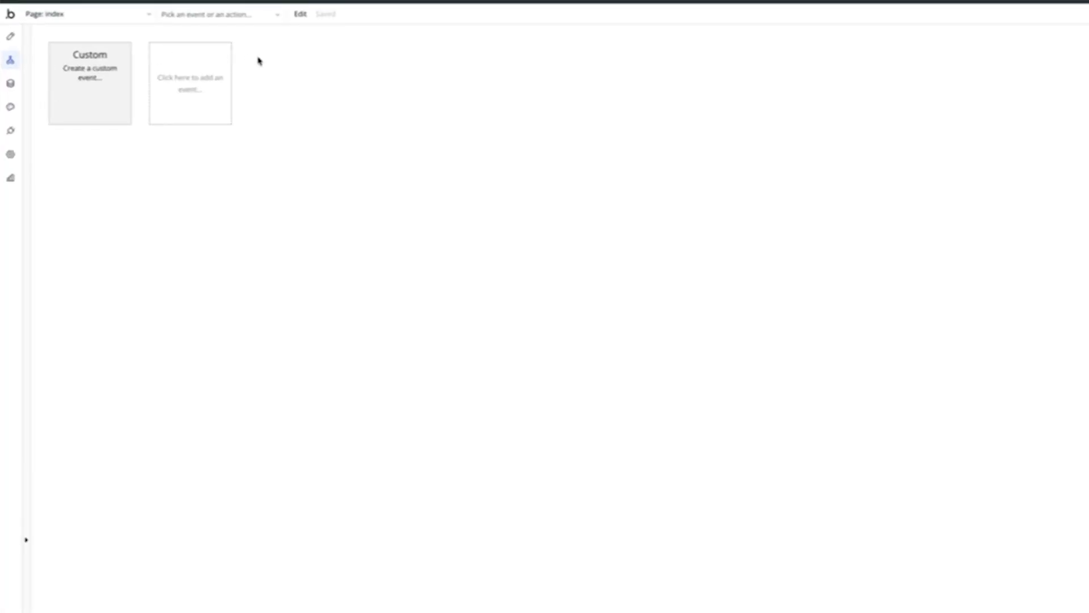
Enable the Workflow API and backend workflows under Settings > API, then select the root URL
{"action": "left_click", "coordinate": [129, 21]}
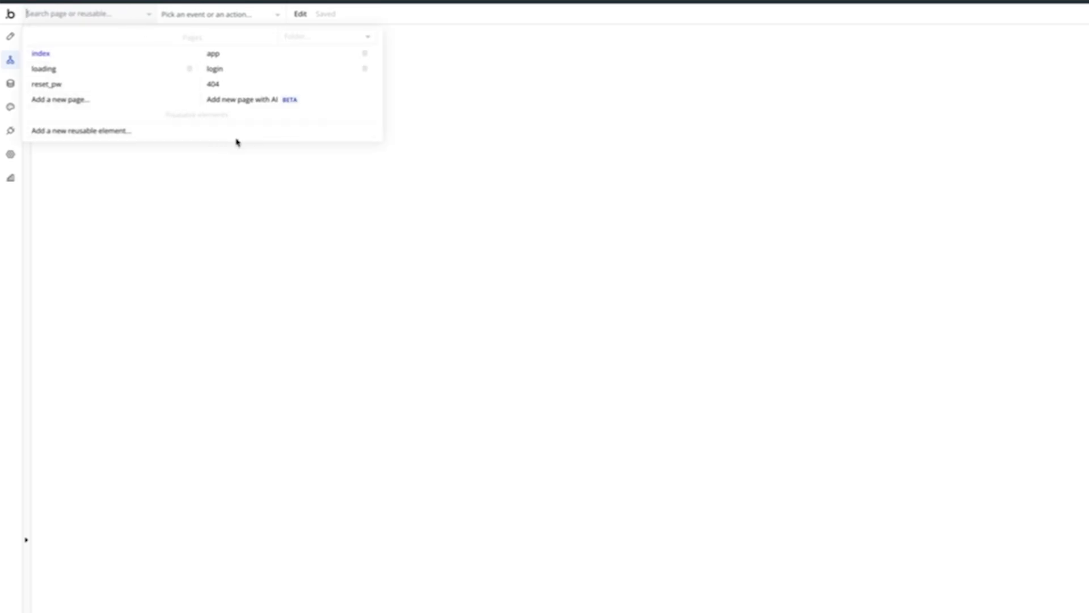
{"action": "left_click", "coordinate": [220, 210]}
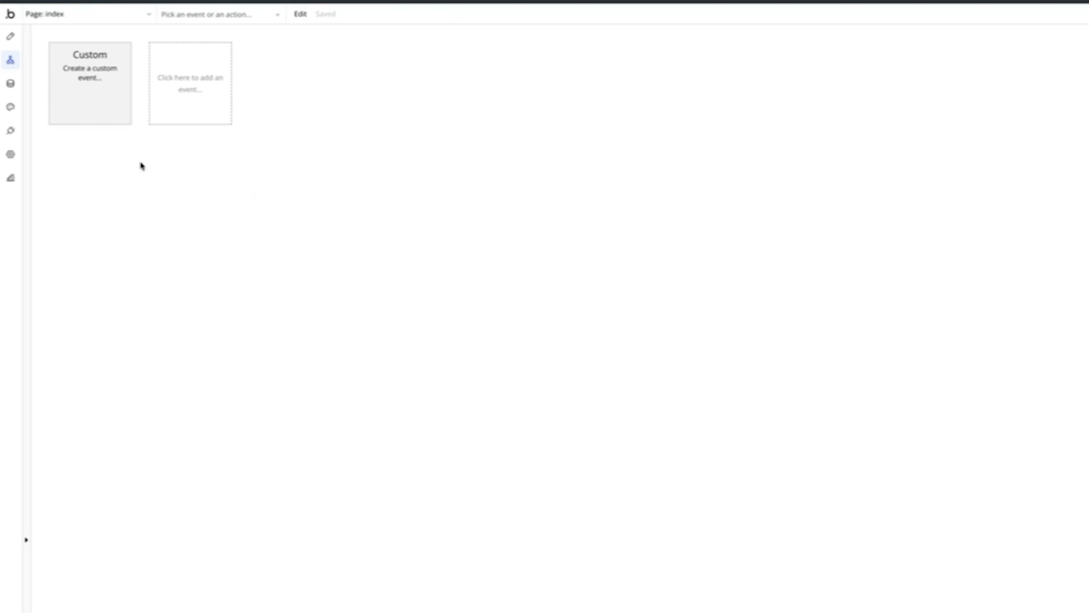
{"action": "left_click", "coordinate": [11, 162]}
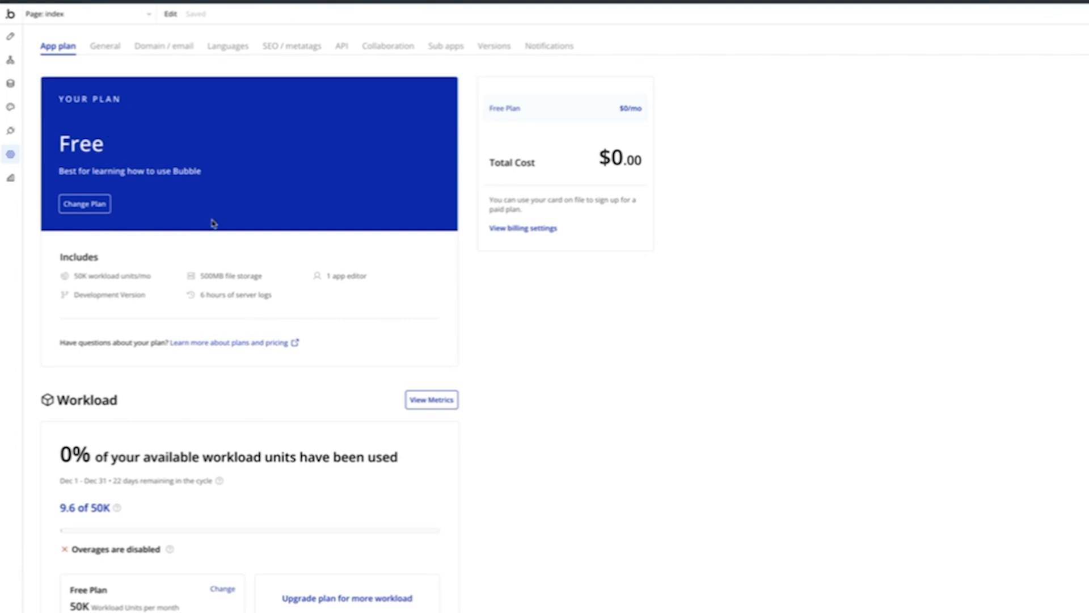
{"action": "left_click", "coordinate": [108, 47]}
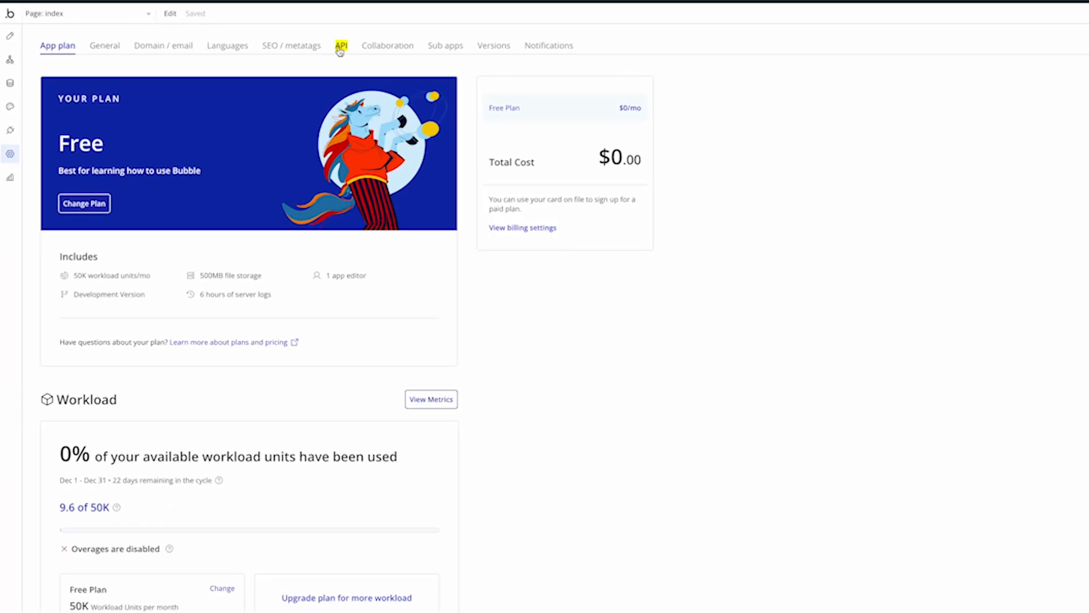
{"action": "left_click", "coordinate": [341, 45]}
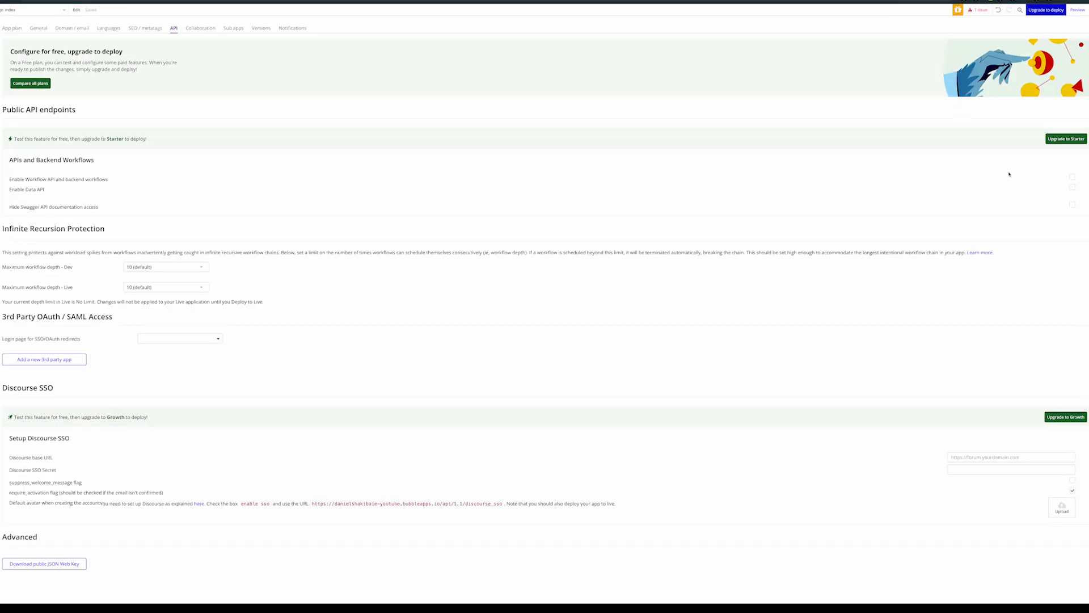
{"action": "left_click", "coordinate": [1072, 178]}
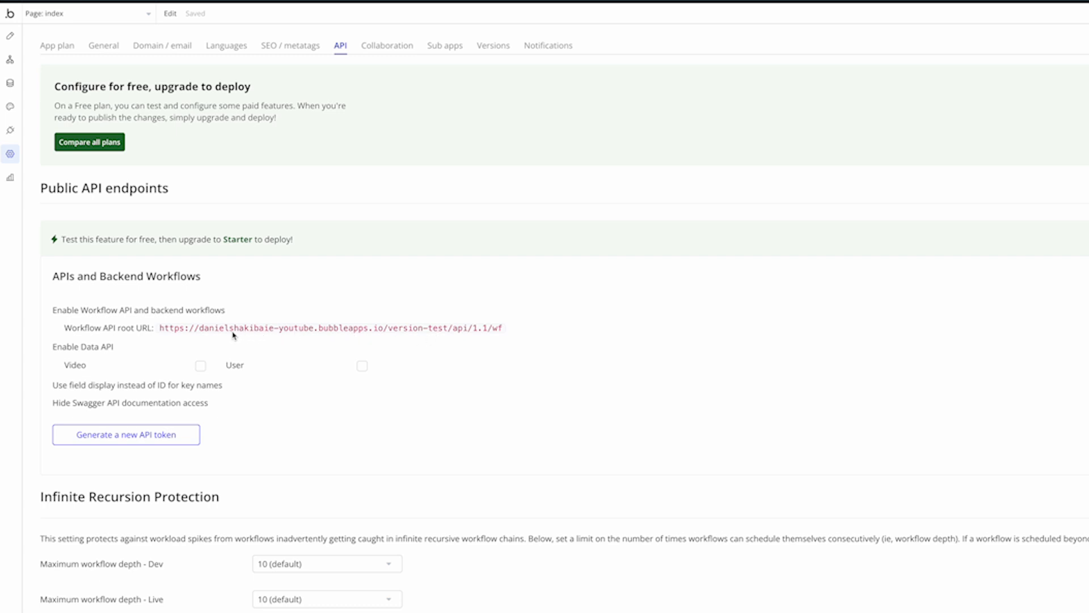
{"action": "left_click_drag", "start_coordinate": [504, 329], "coordinate": [158, 331]}
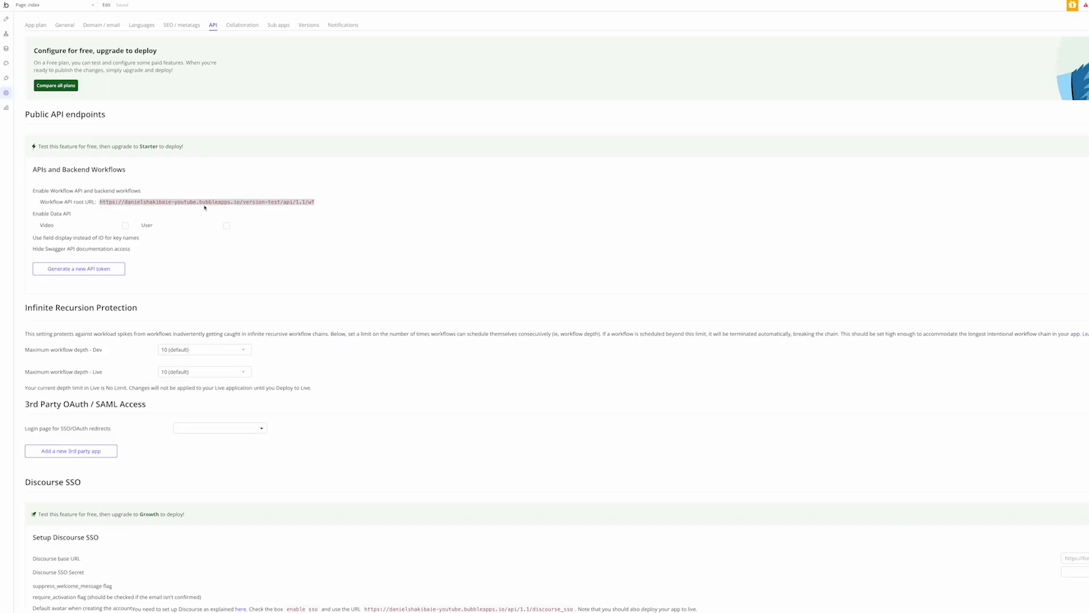
Create a new API workflow on the Backend workflows page and open its settings
{"action": "left_click", "coordinate": [7, 35]}
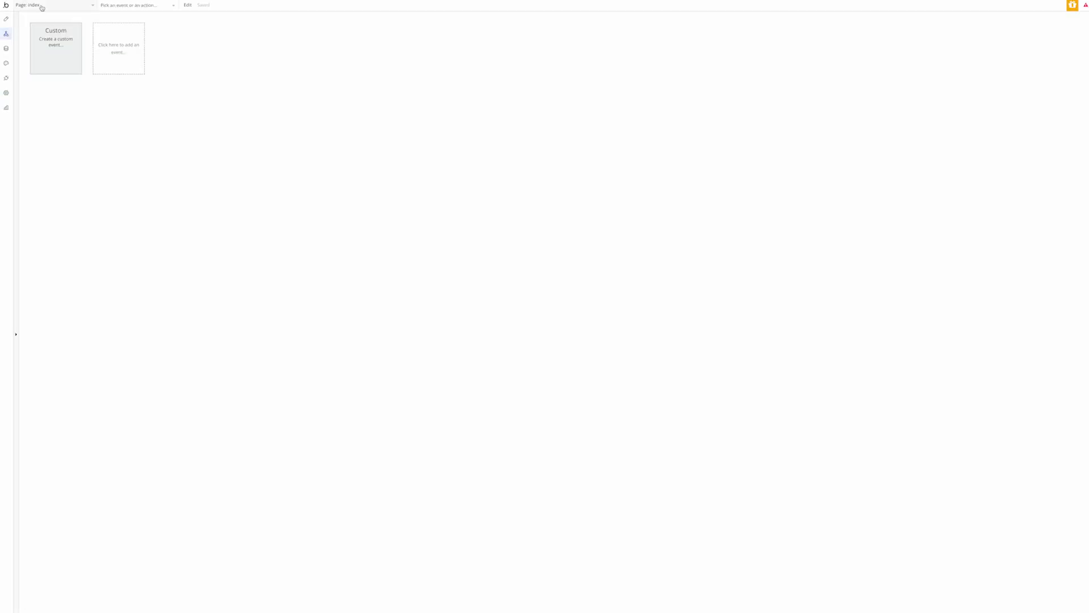
{"action": "left_click", "coordinate": [41, 6]}
{"action": "left_click", "coordinate": [55, 87]}
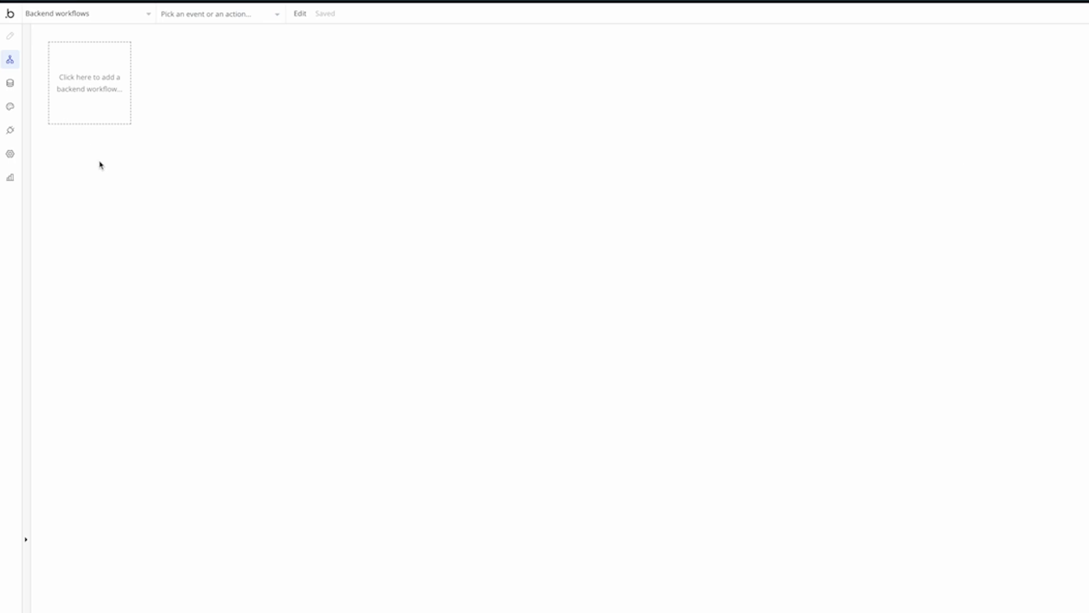
{"action": "left_click", "coordinate": [120, 103]}
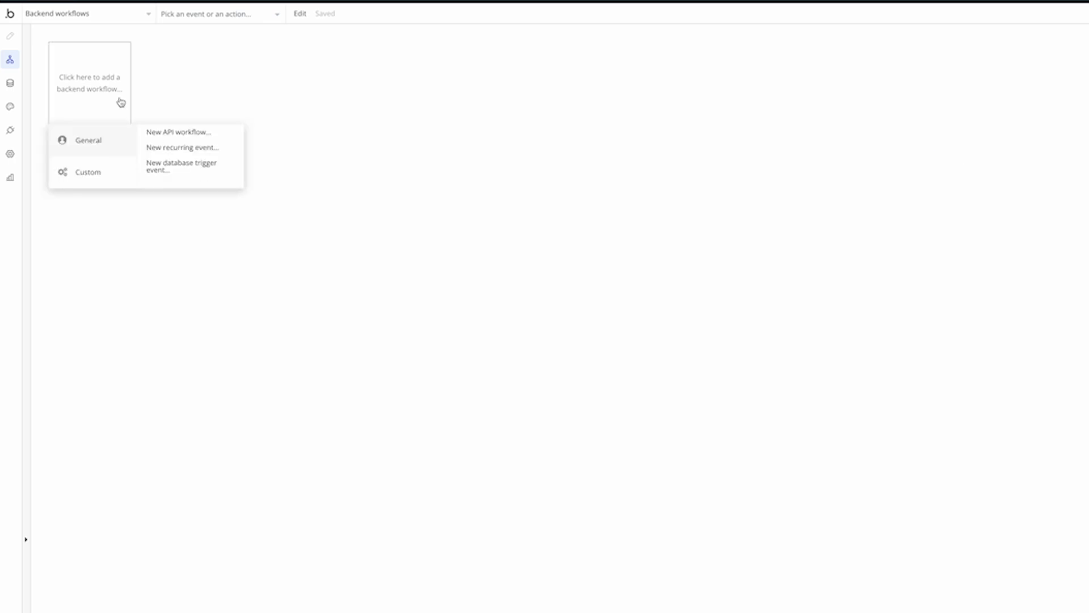
{"action": "left_click", "coordinate": [177, 133]}
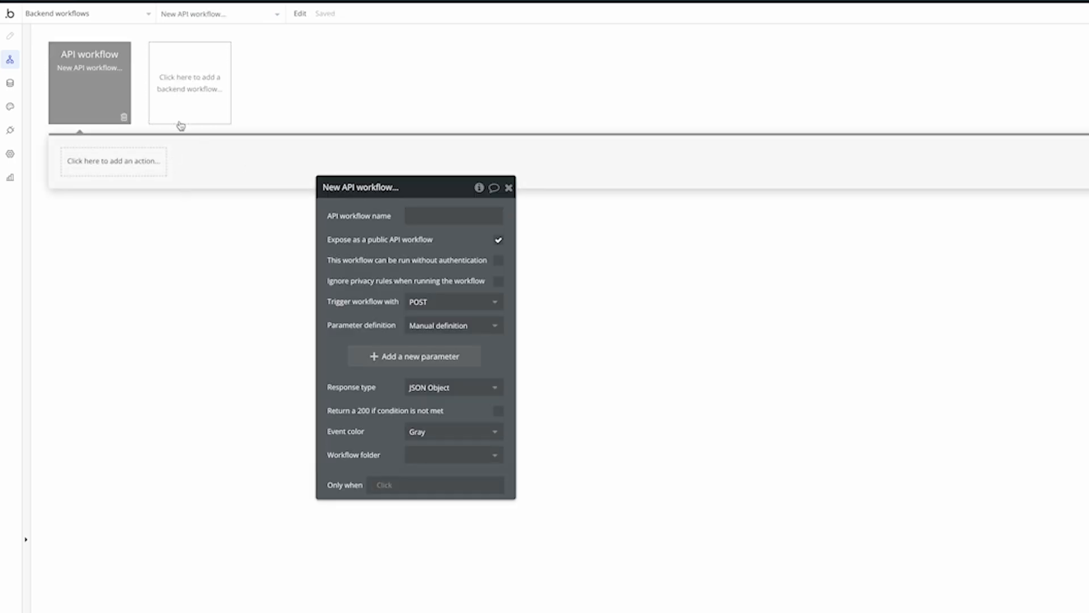
{"action": "left_click", "coordinate": [63, 14]}
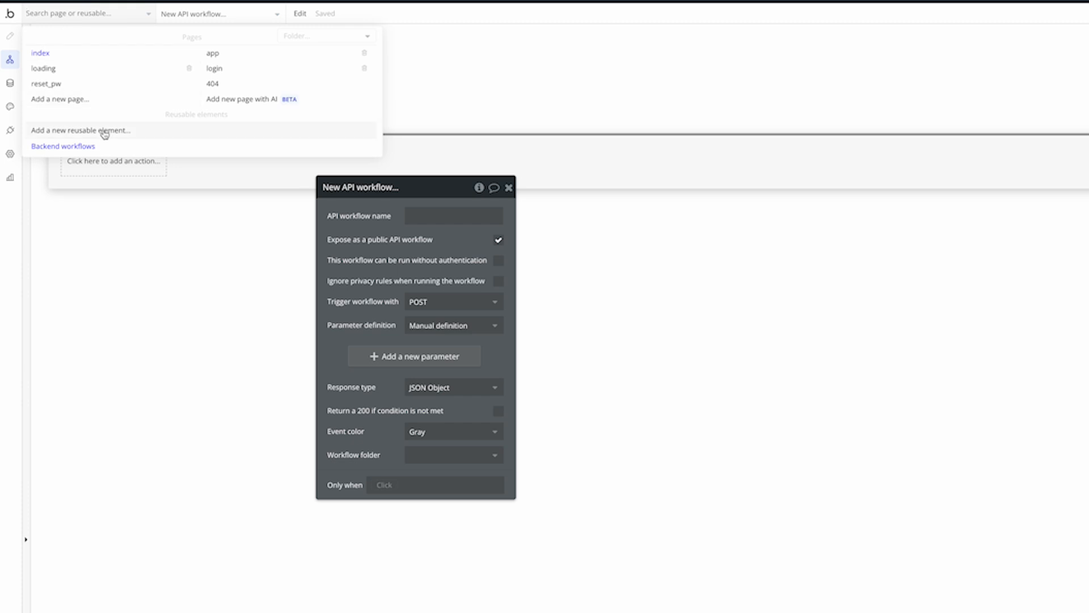
{"action": "left_click", "coordinate": [41, 54]}
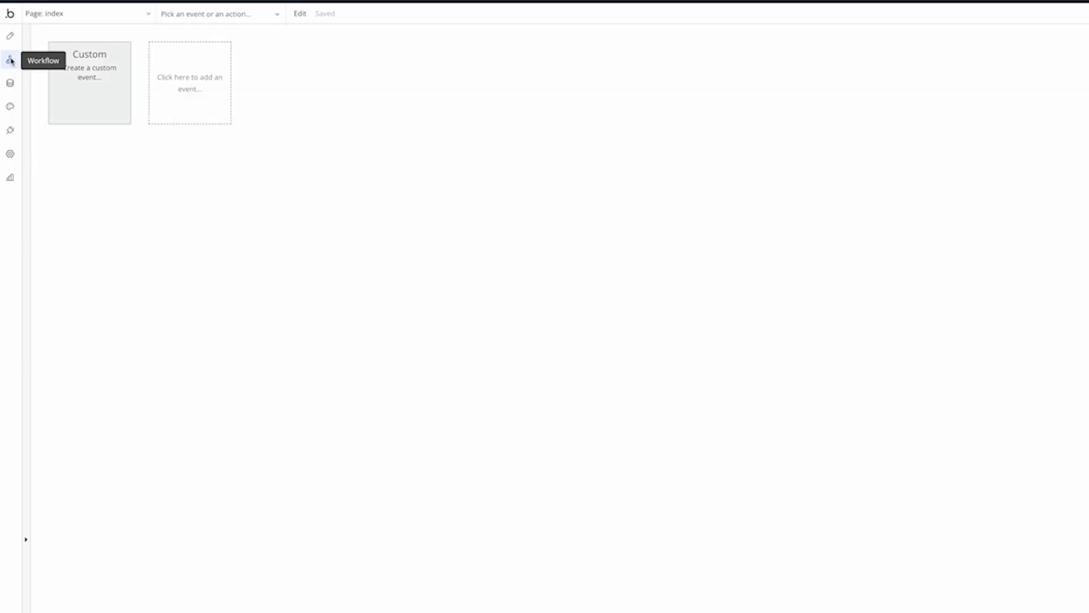
{"action": "left_click", "coordinate": [72, 16]}
{"action": "left_click", "coordinate": [85, 146]}
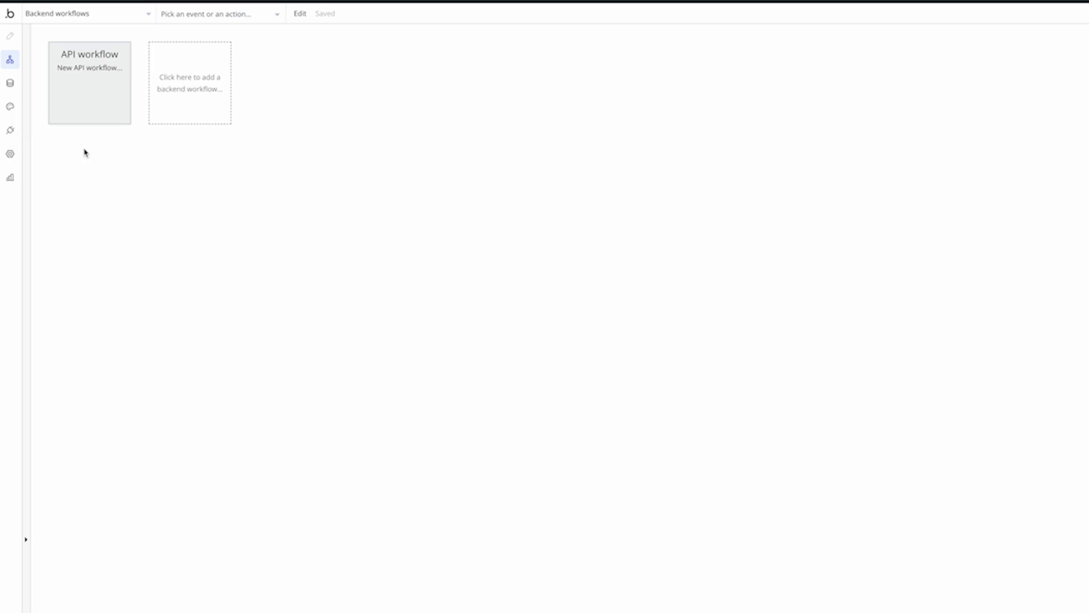
{"action": "left_click", "coordinate": [105, 118]}
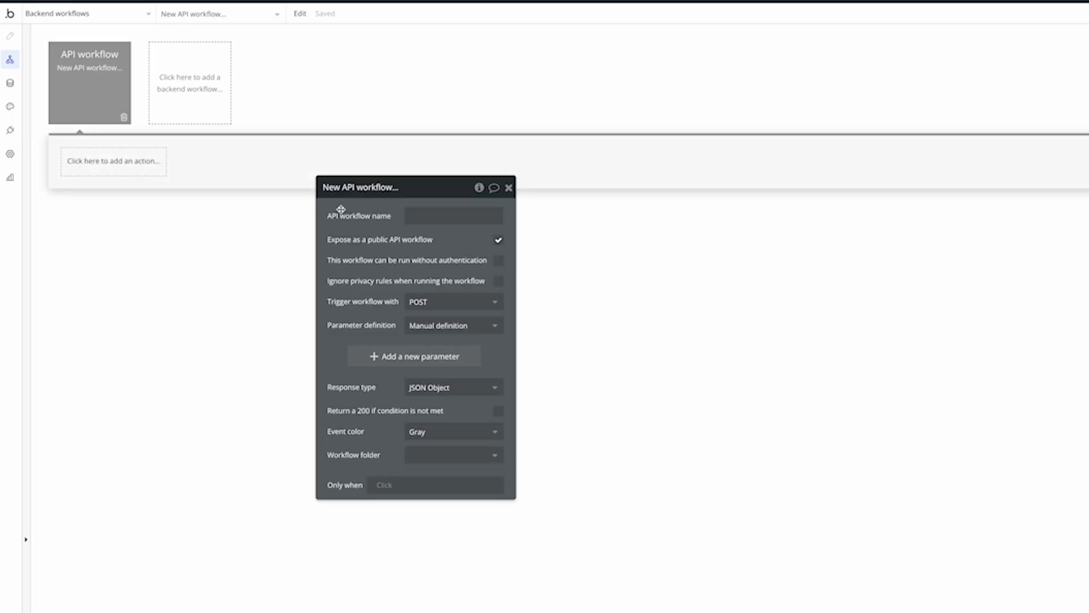
Name the API workflow subscription_updated and set Parameter definition to Detect request data
{"action": "left_click", "coordinate": [431, 218]}
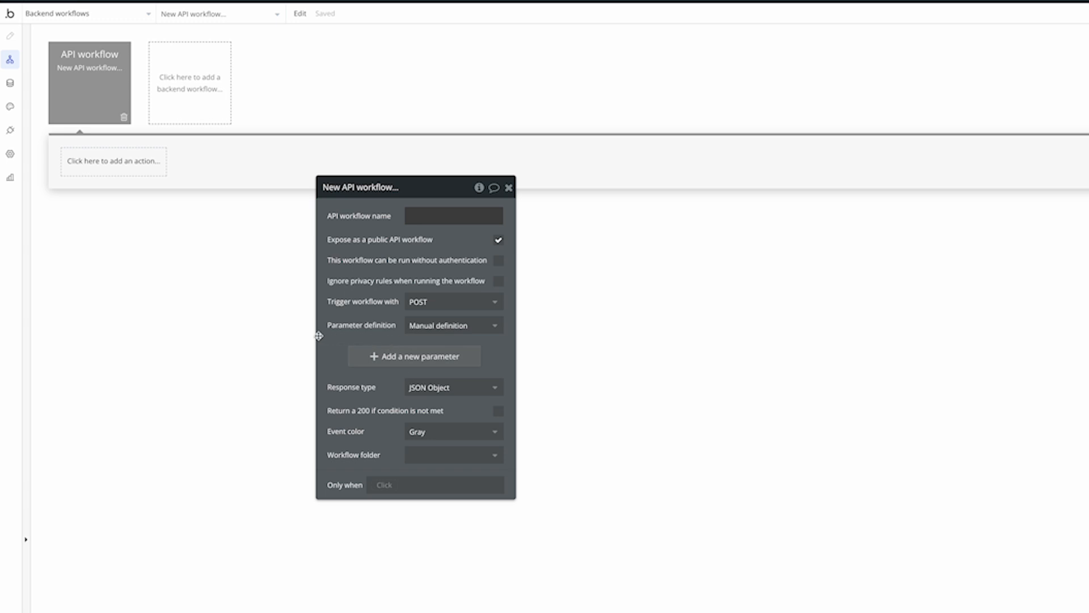
{"action": "type", "text": "subscr"}
{"action": "type", "text": "iption_updated"}
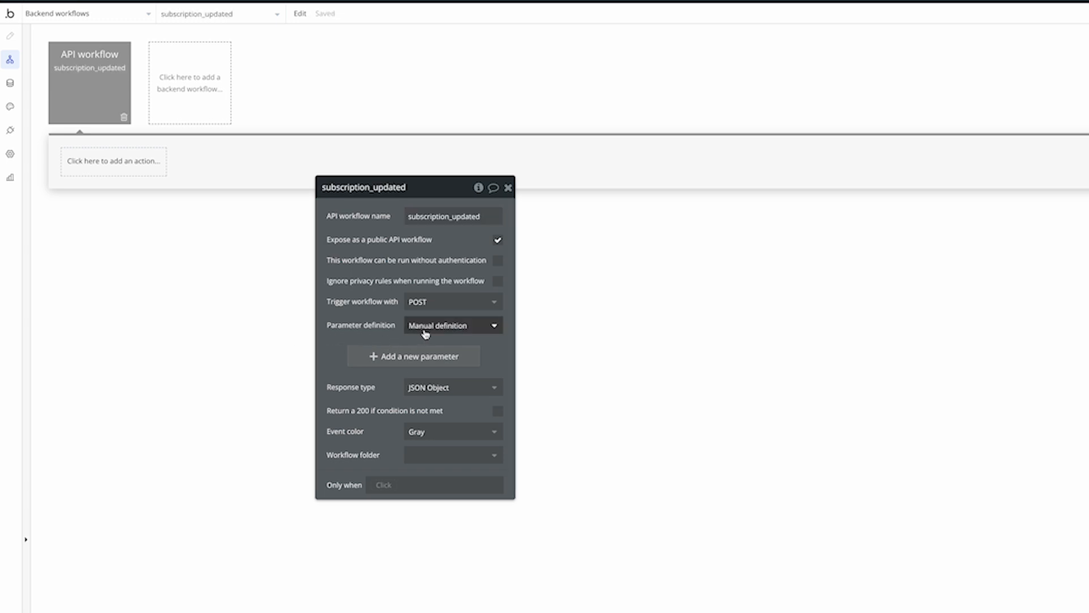
{"action": "left_click", "coordinate": [425, 332]}
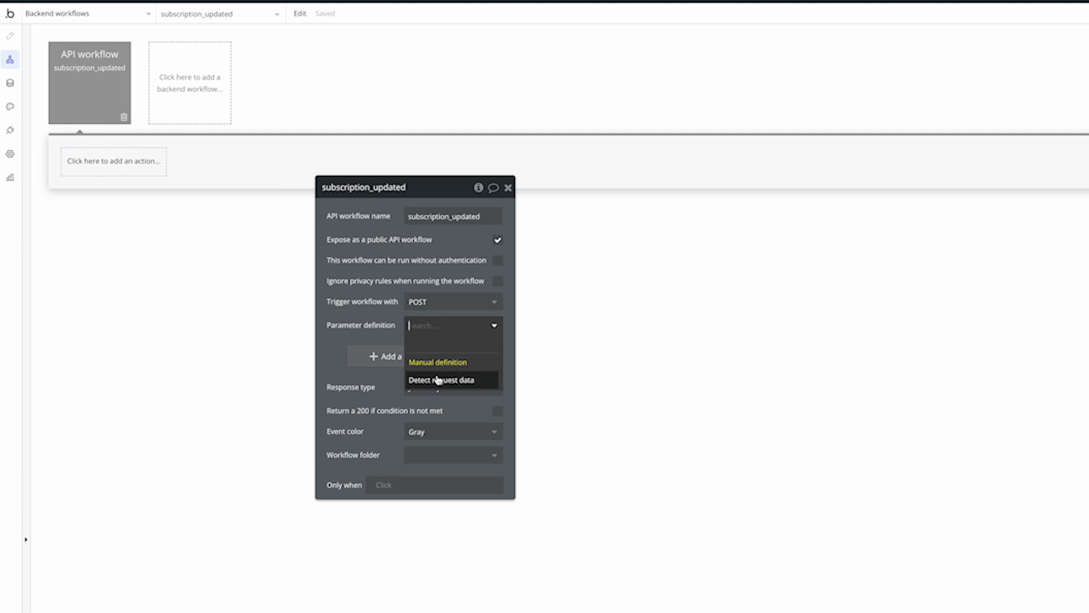
{"action": "left_click", "coordinate": [475, 383]}
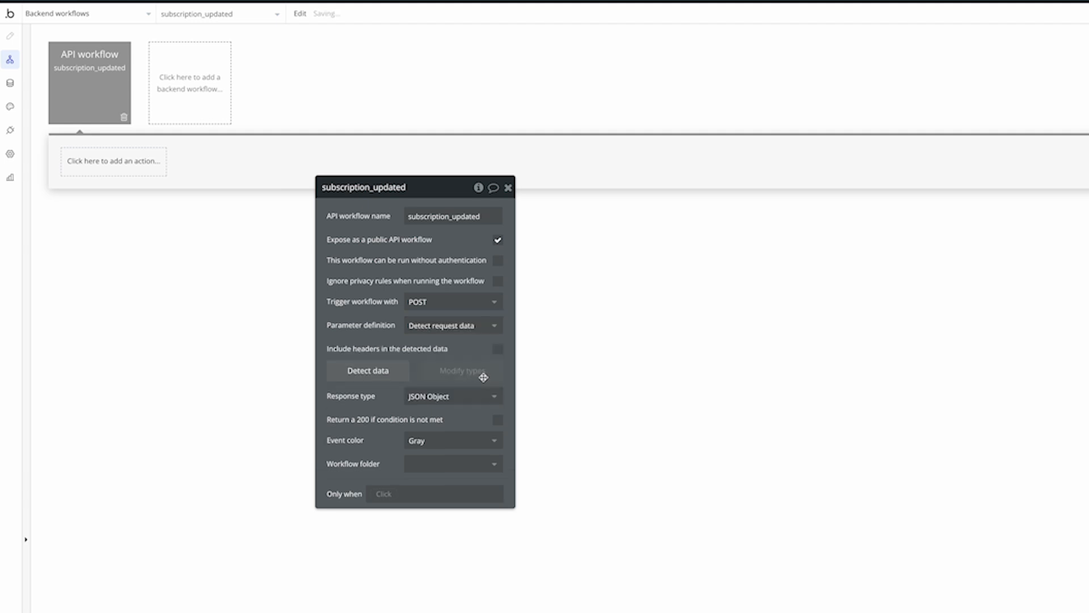
Let the workflow run without authentication, ignore privacy rules, and include headers
{"action": "left_click", "coordinate": [390, 372]}
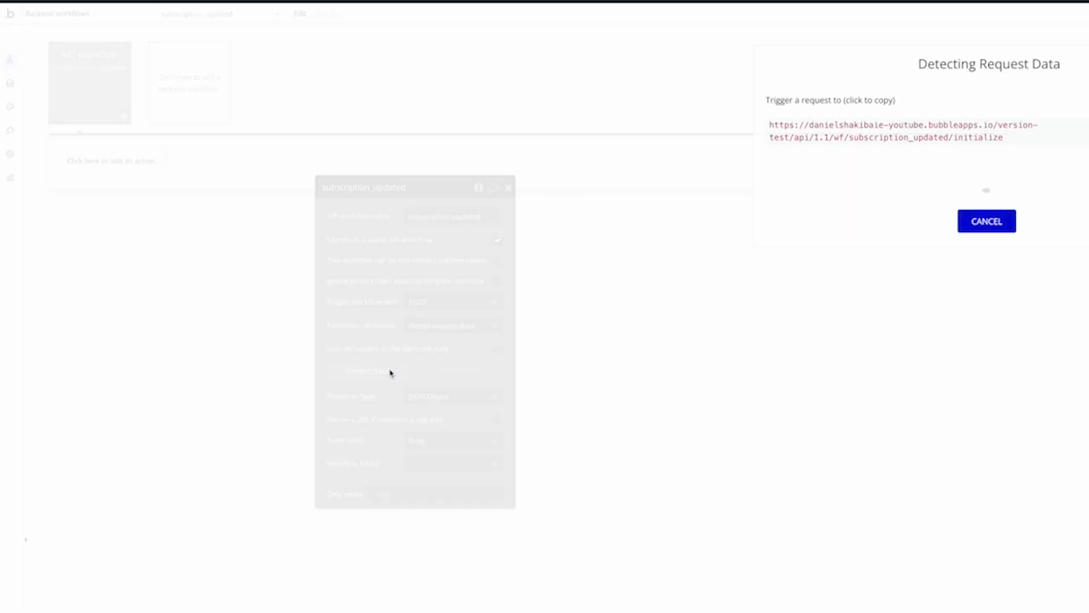
{"action": "left_click", "coordinate": [988, 221]}
{"action": "left_click", "coordinate": [497, 260]}
{"action": "left_click", "coordinate": [497, 281]}
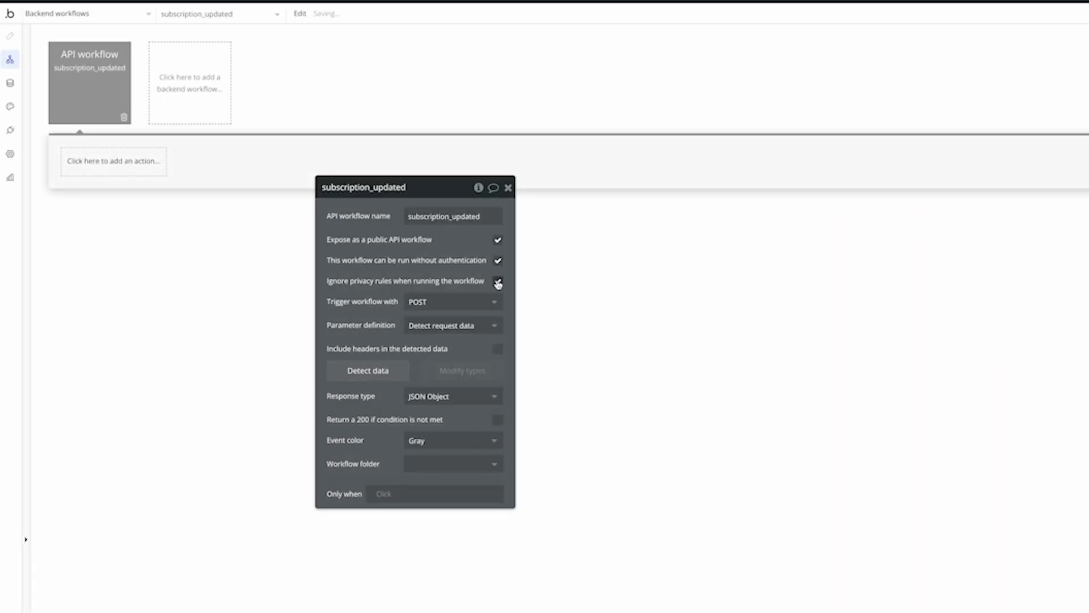
{"action": "left_click", "coordinate": [498, 348]}
Start request-data detection and copy the subscription_updated initialize URL
{"action": "left_click", "coordinate": [391, 370]}
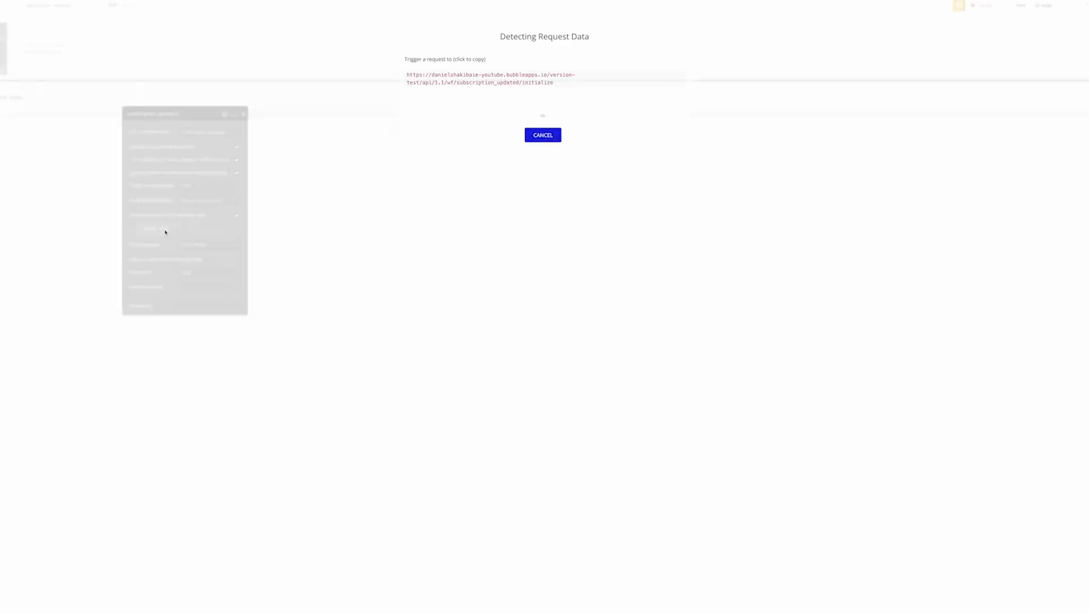
{"action": "left_click", "coordinate": [487, 84]}
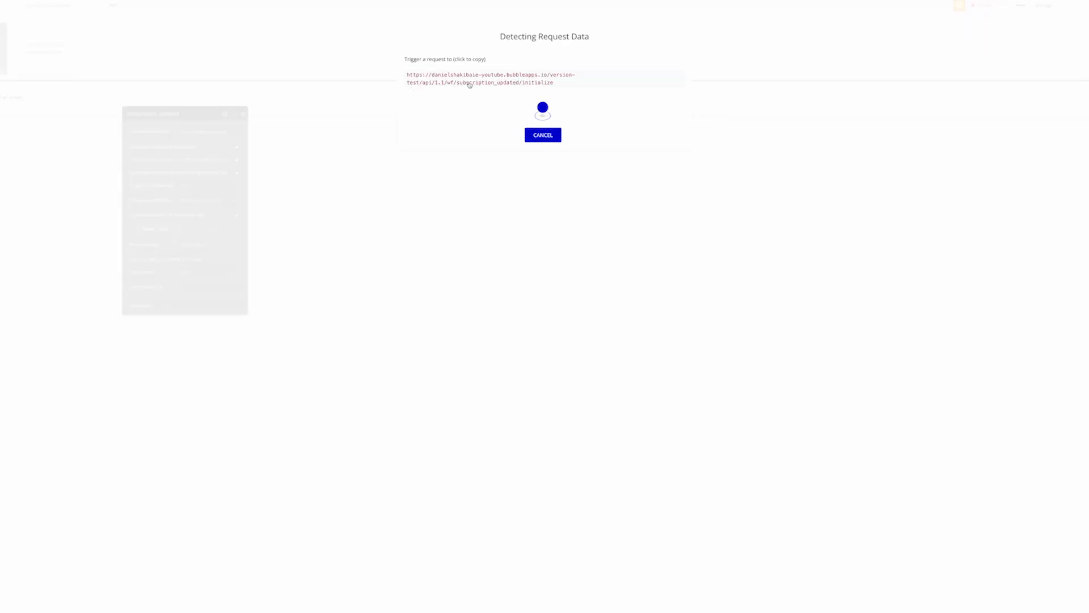
{"action": "left_click", "coordinate": [469, 84]}
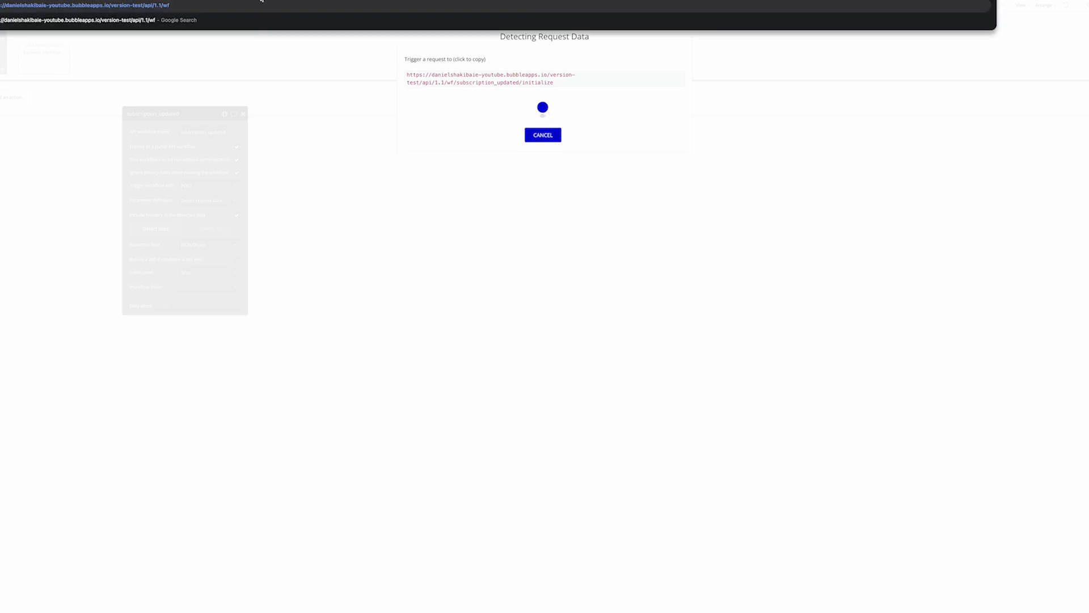
{"action": "left_click", "coordinate": [502, 85]}
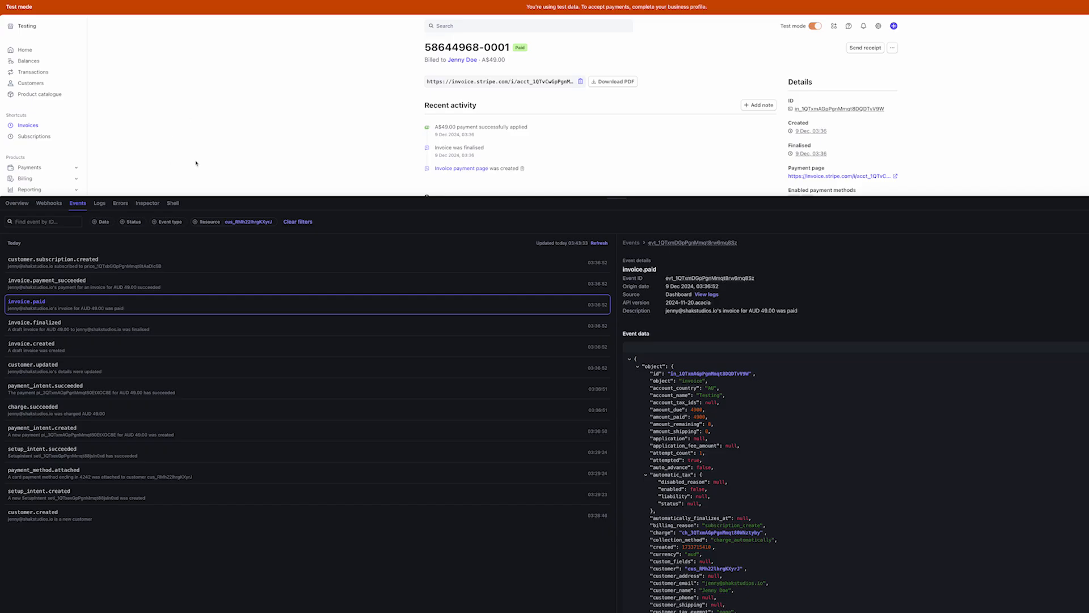
Add a new event destination listening for customer.subscription.updated and customer.subscription.deleted
{"action": "left_click", "coordinate": [48, 203]}
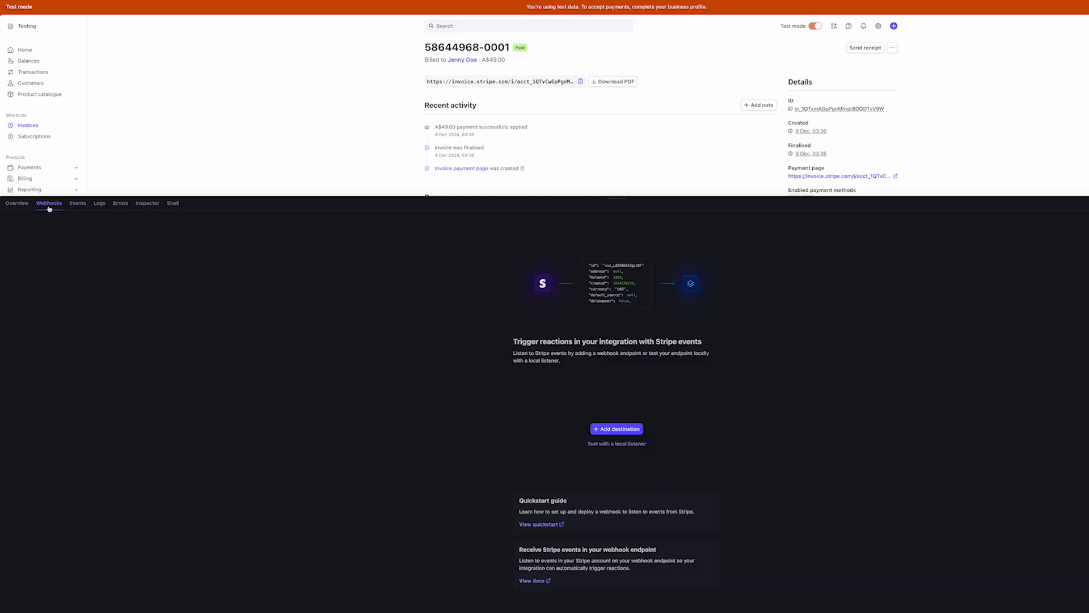
{"action": "left_click", "coordinate": [595, 428]}
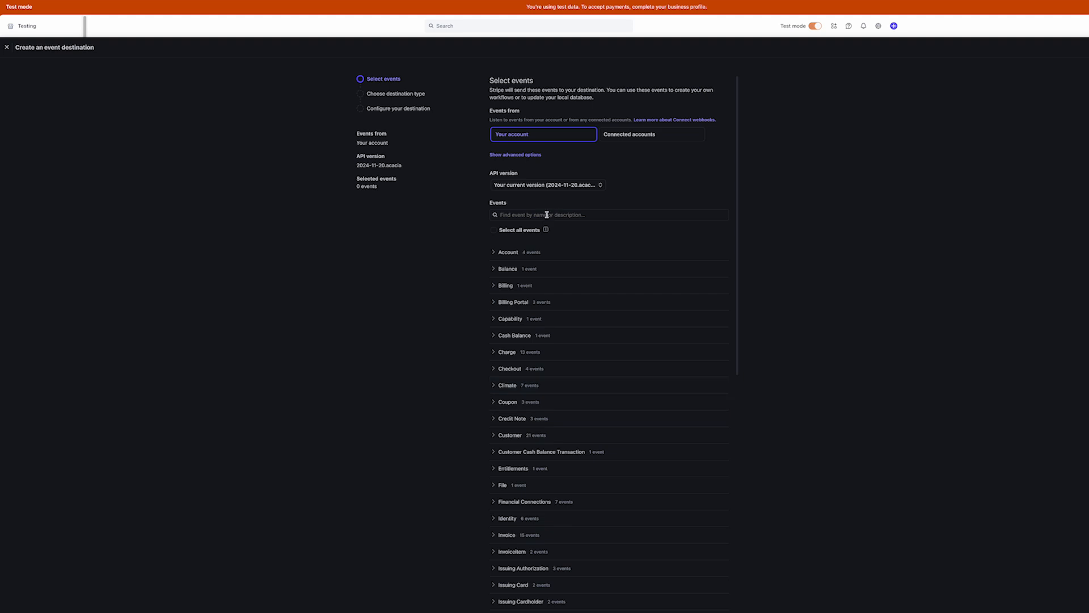
{"action": "type", "text": "subscription"}
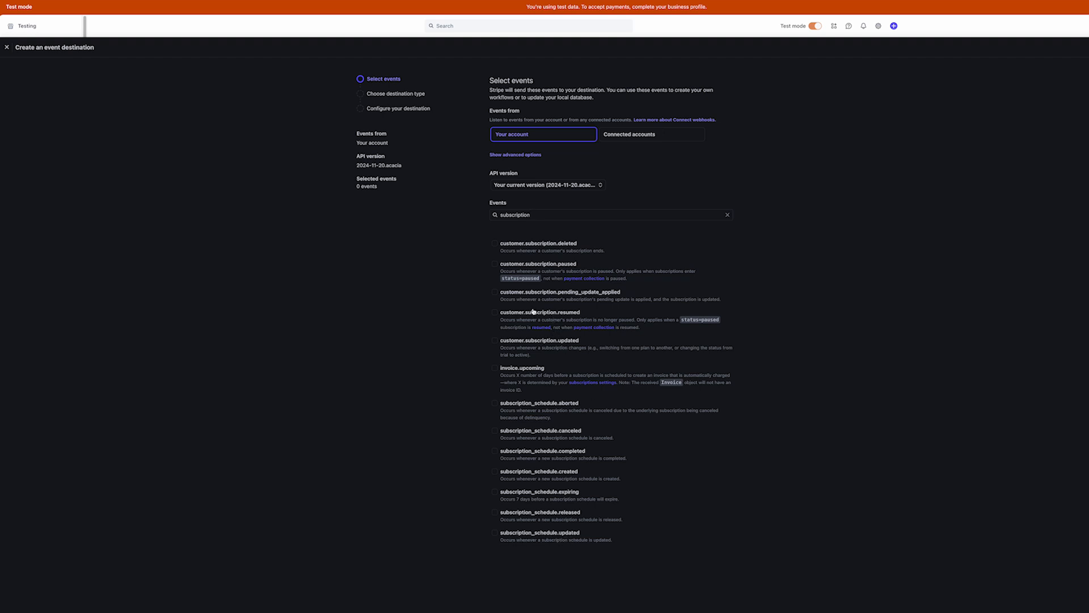
{"action": "left_click", "coordinate": [531, 348]}
{"action": "left_click", "coordinate": [495, 265]}
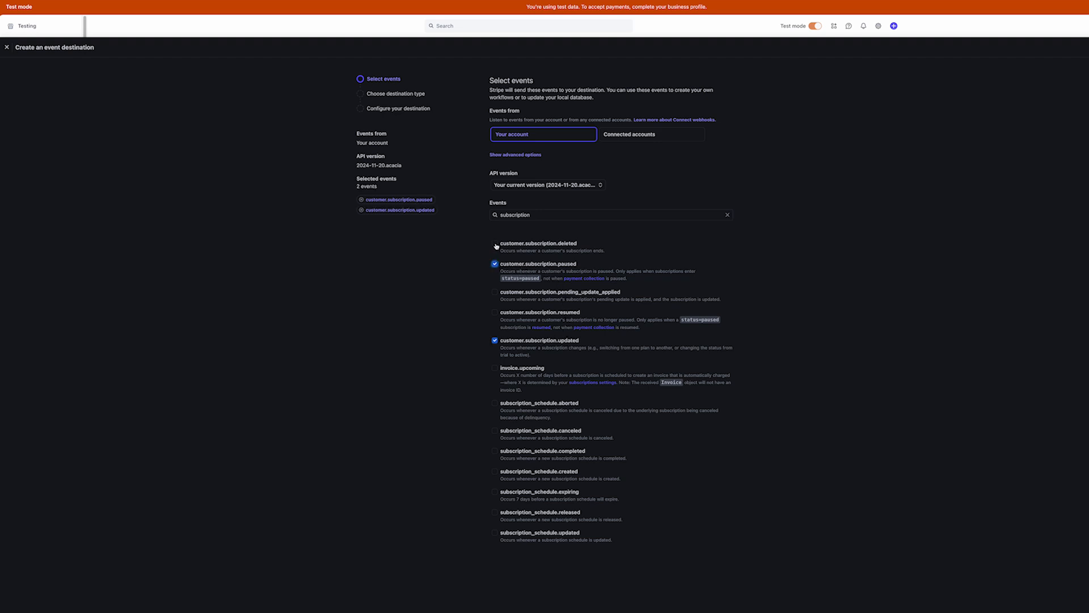
{"action": "left_click", "coordinate": [496, 243]}
{"action": "left_click", "coordinate": [494, 263]}
{"action": "left_click", "coordinate": [729, 611]}
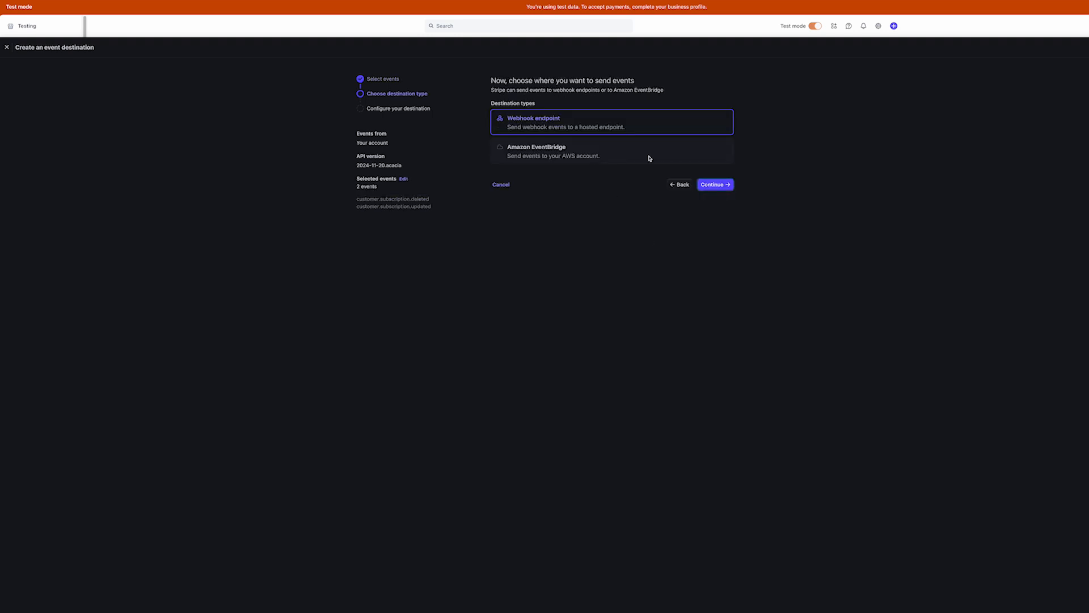
Create the webhook endpoint destination using the pasted Bubble subscription_updated initialize URL
{"action": "left_click", "coordinate": [708, 181]}
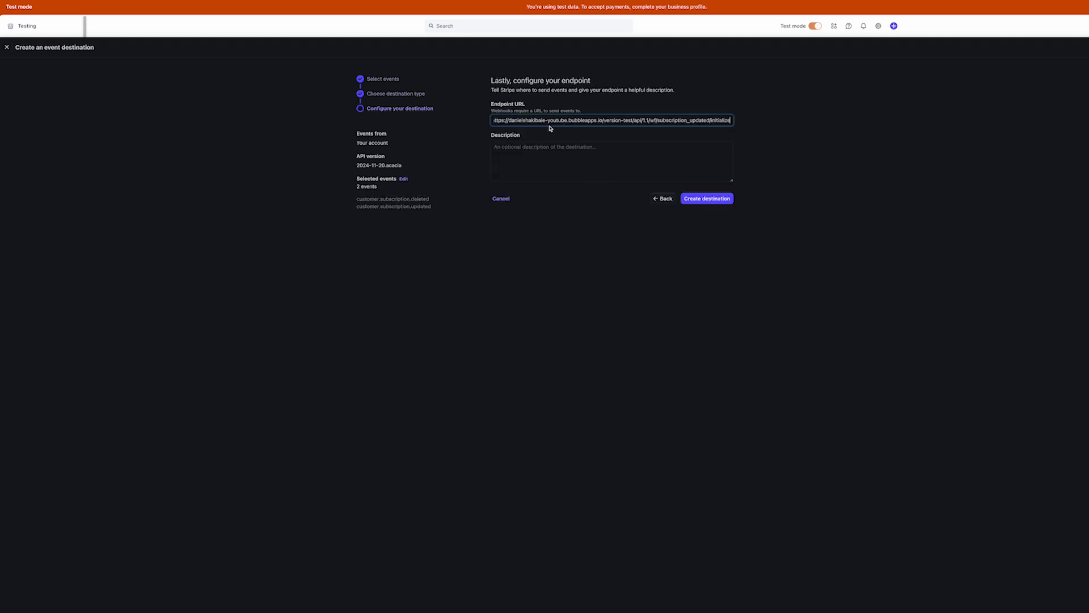
{"action": "left_click", "coordinate": [707, 199]}
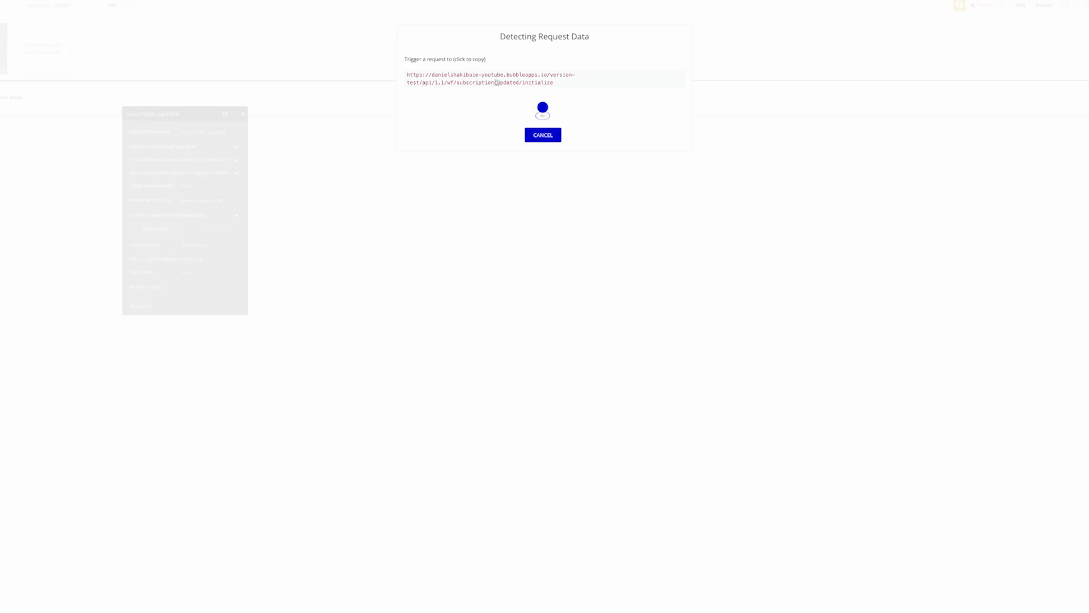
{"action": "left_click", "coordinate": [568, 83]}
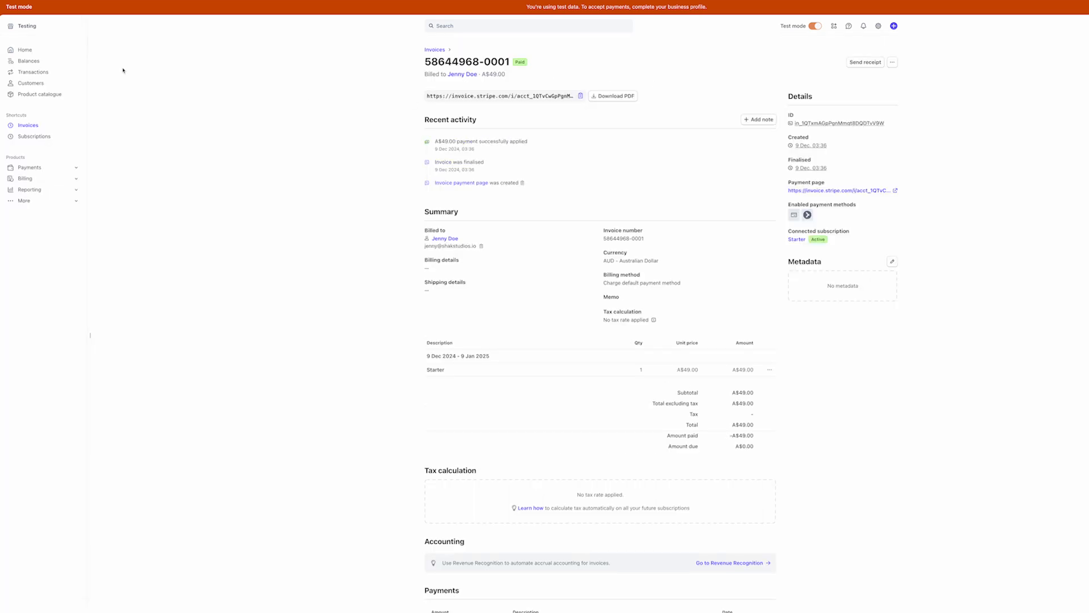
Replace the test customer's Starter price with Pro at A$990.00 per year
{"action": "left_click", "coordinate": [27, 84]}
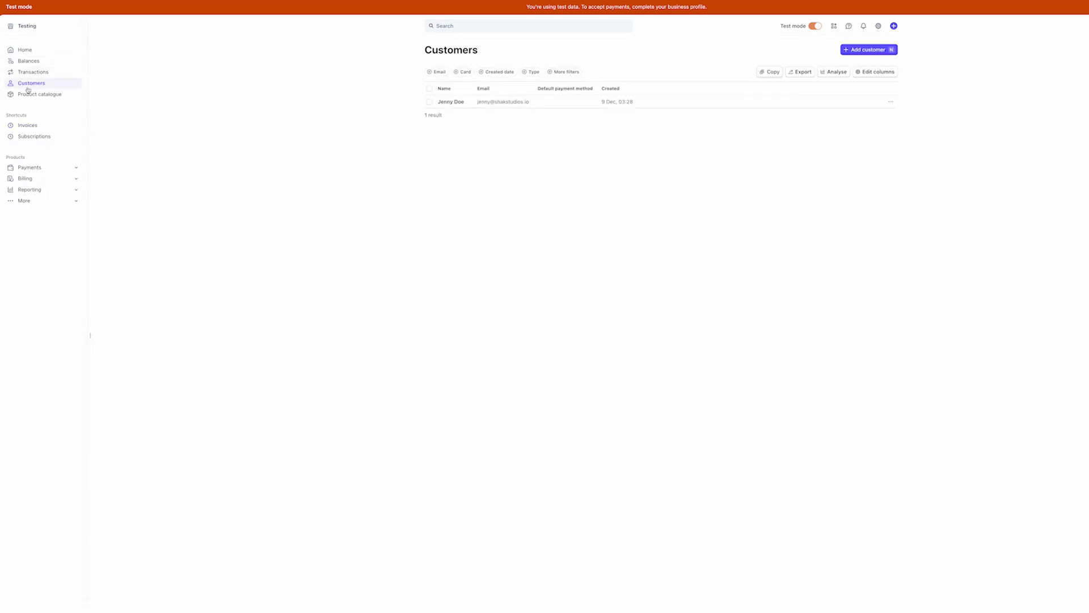
{"action": "left_click", "coordinate": [548, 105]}
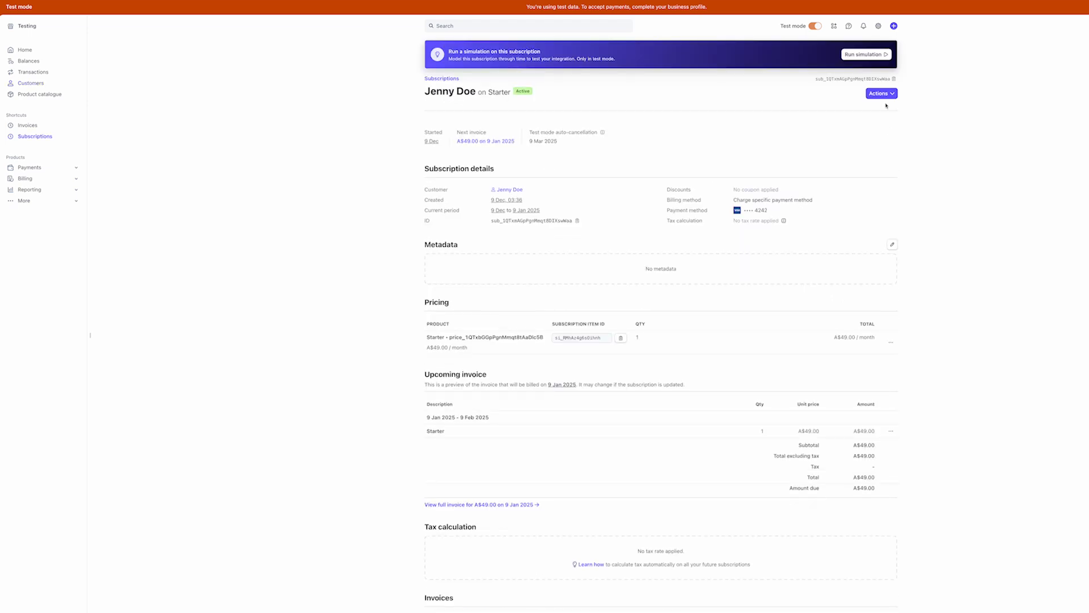
{"action": "left_click", "coordinate": [884, 94]}
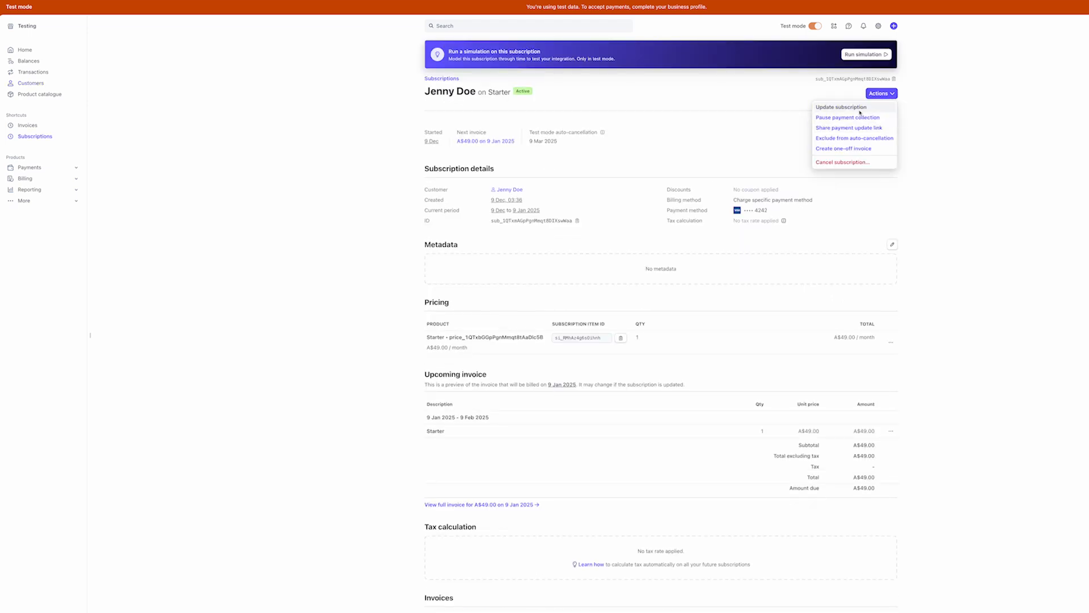
{"action": "left_click", "coordinate": [860, 110]}
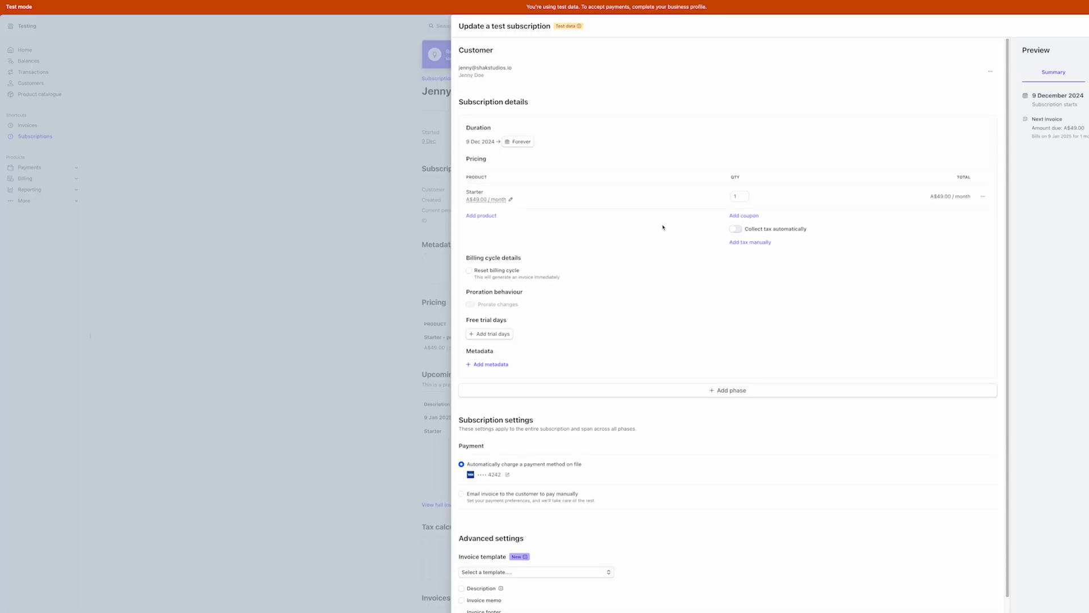
{"action": "left_click", "coordinate": [985, 197]}
{"action": "left_click", "coordinate": [953, 219]}
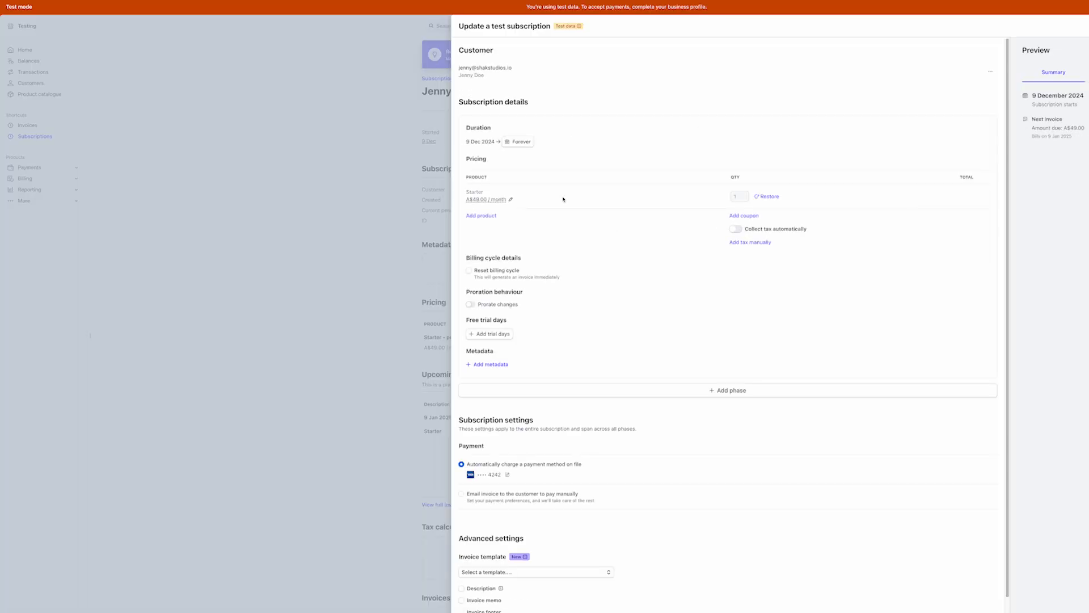
{"action": "left_click", "coordinate": [483, 216]}
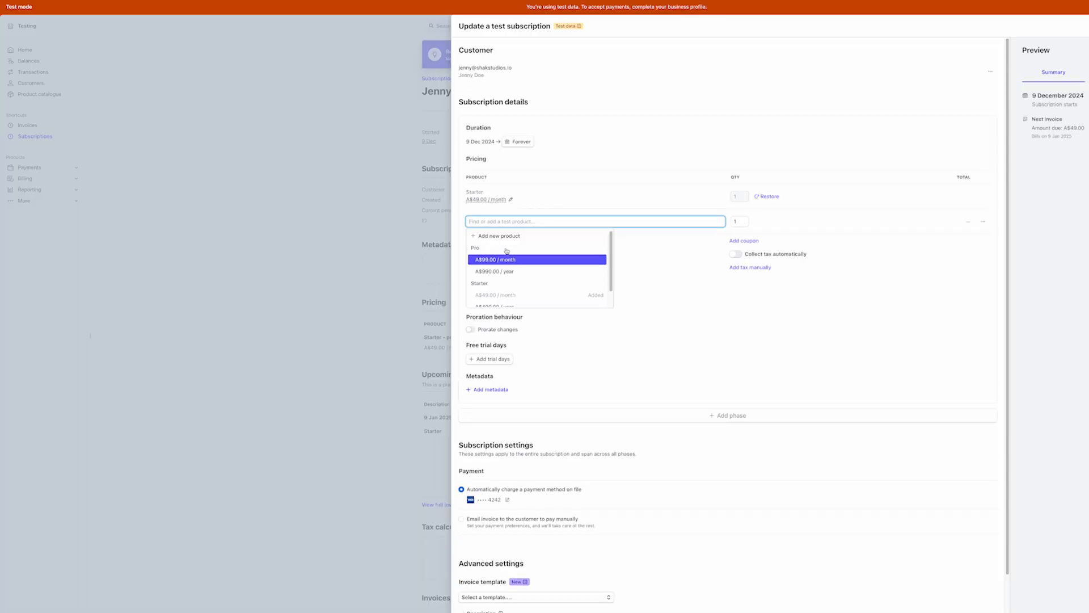
{"action": "left_click", "coordinate": [511, 272]}
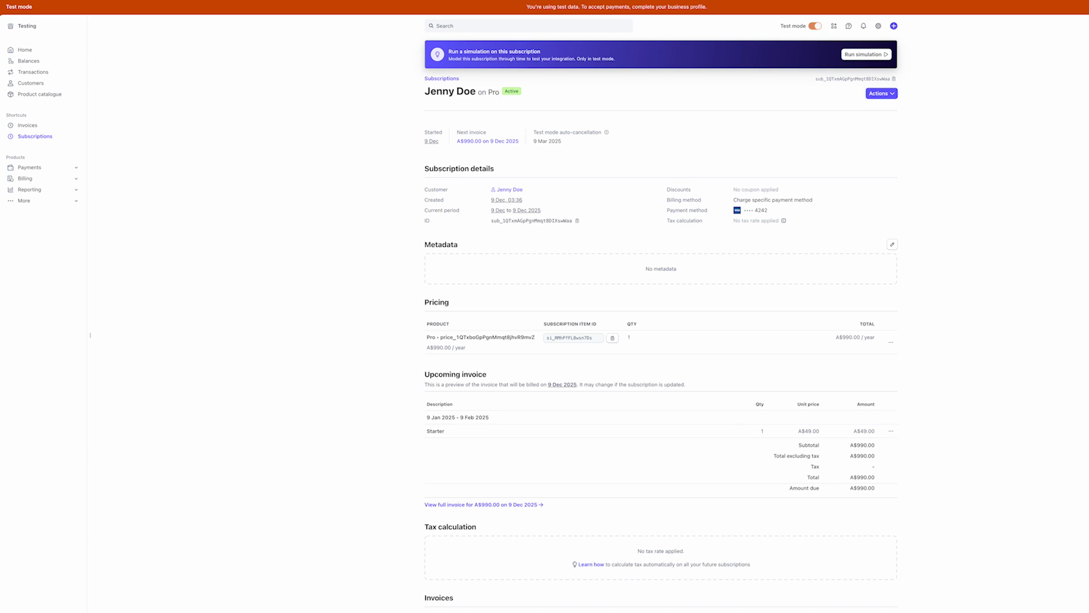
Reload the Workbench event list and open the customer.subscription.updated event
{"action": "key", "text": "ctrl+grave"}
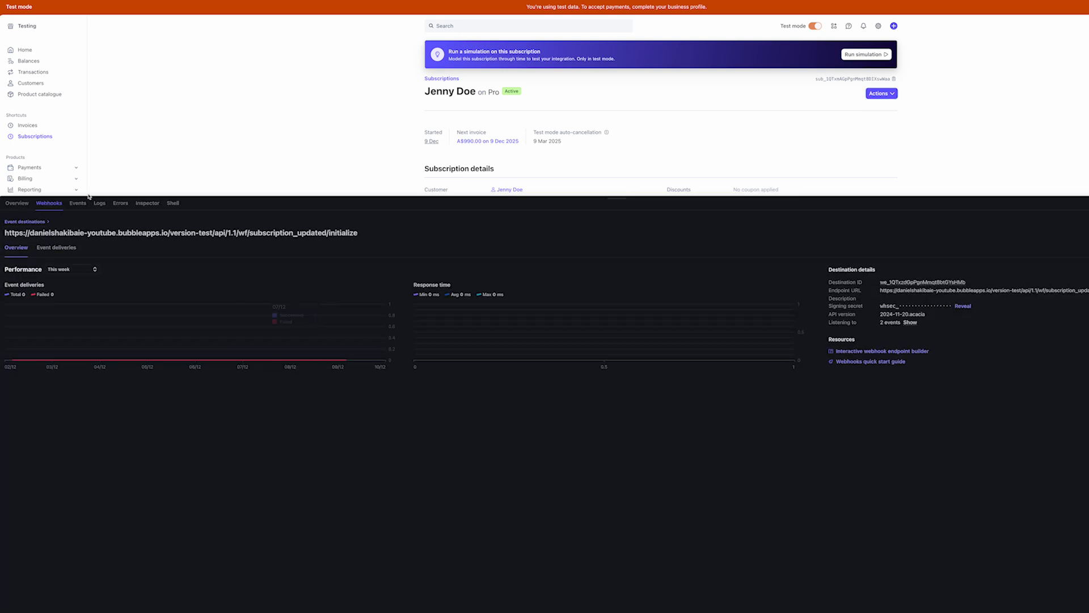
{"action": "left_click", "coordinate": [76, 203]}
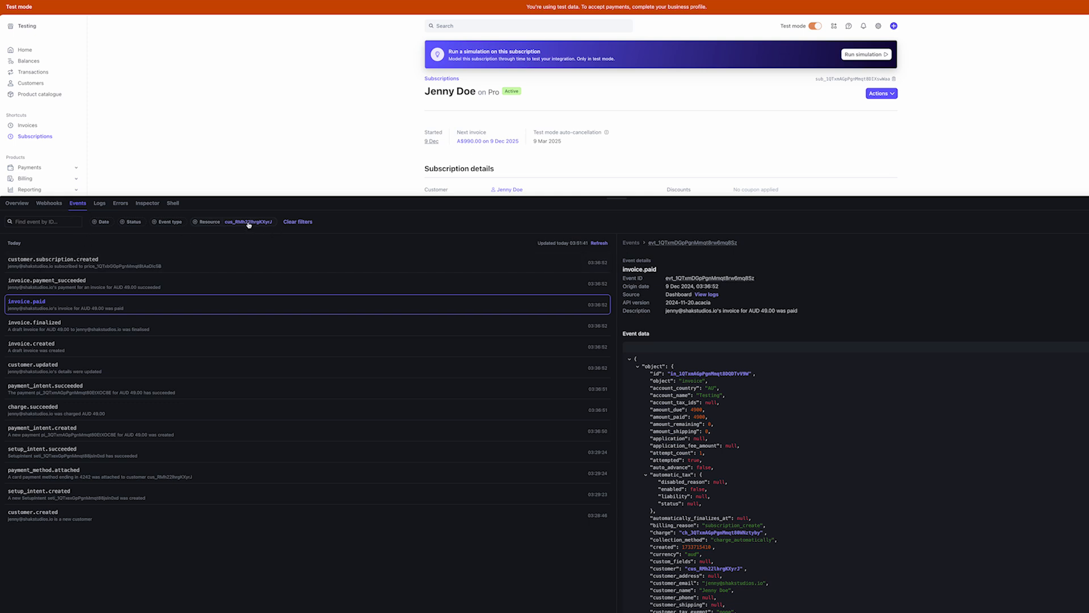
{"action": "left_click", "coordinate": [116, 265]}
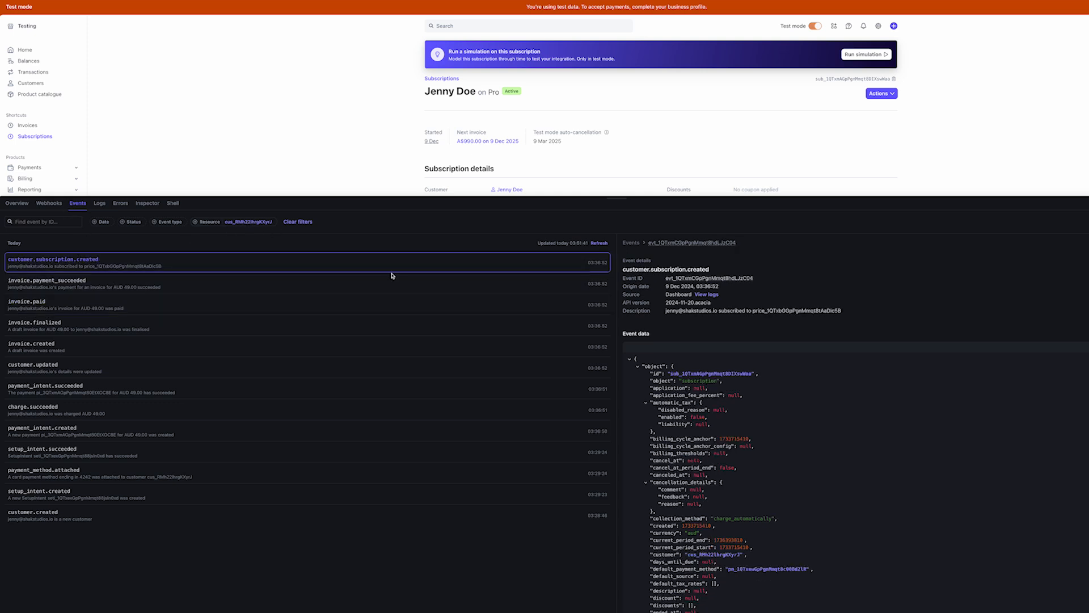
{"action": "left_click", "coordinate": [597, 243]}
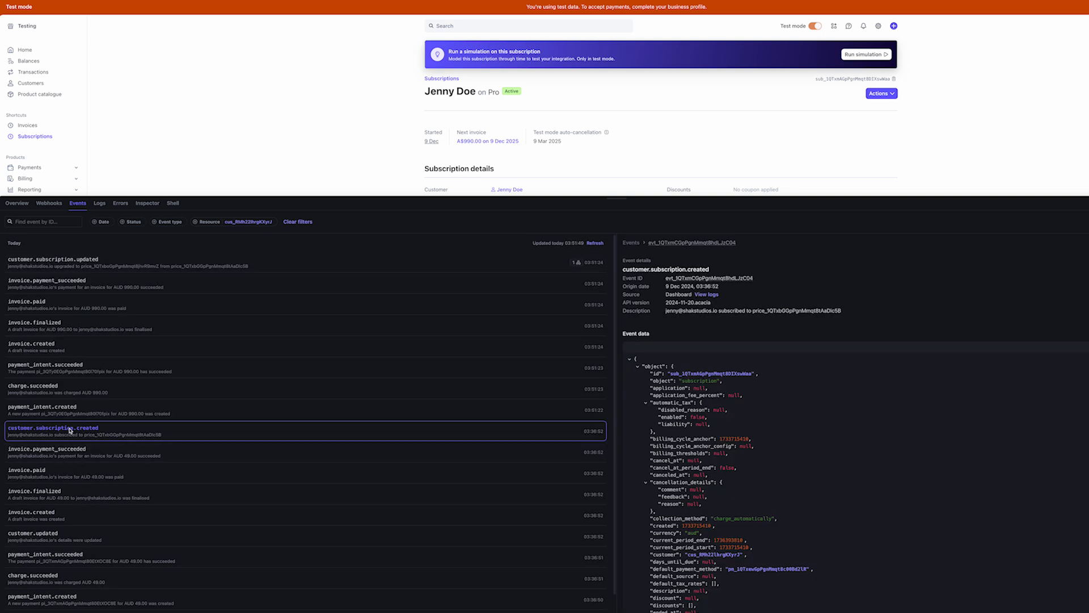
{"action": "left_click", "coordinate": [122, 270]}
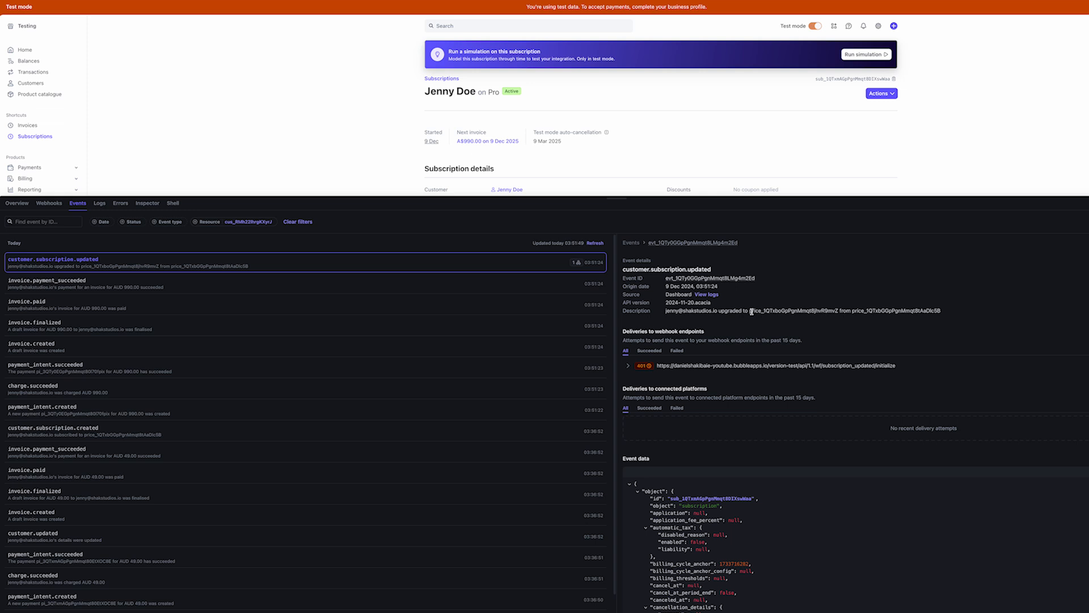
Select the new price ID in the event description and search the page for it
{"action": "left_click_drag", "start_coordinate": [752, 311], "coordinate": [941, 312]}
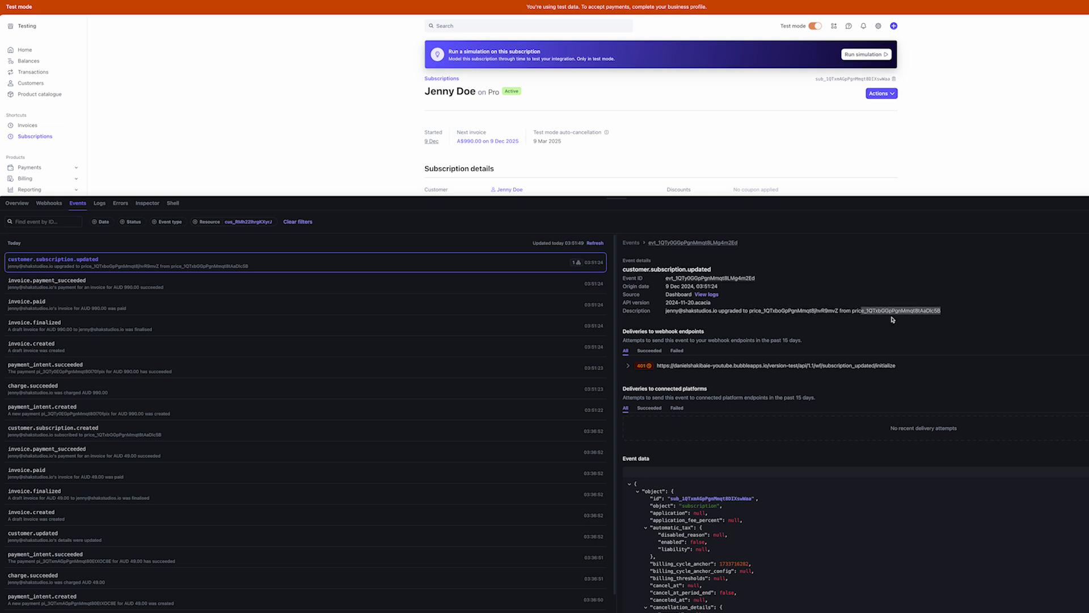
{"action": "double_click", "coordinate": [766, 310]}
{"action": "scroll", "coordinate": [520, 132], "scroll_direction": "down", "scroll_amount": 5}
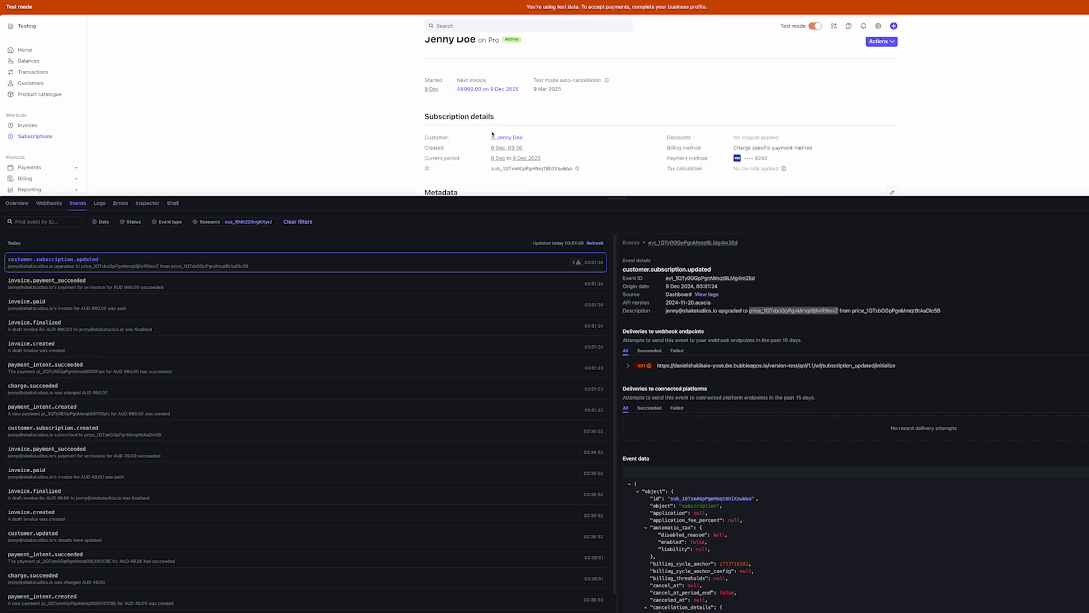
{"action": "scroll", "coordinate": [499, 129], "scroll_direction": "down", "scroll_amount": 2}
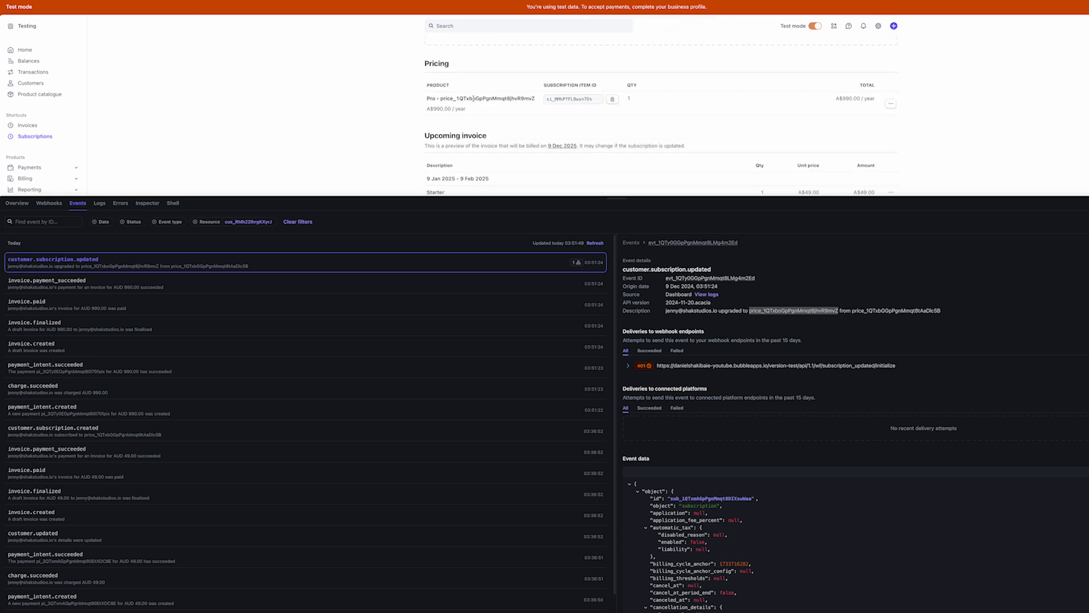
{"action": "key", "text": "ctrl+f"}
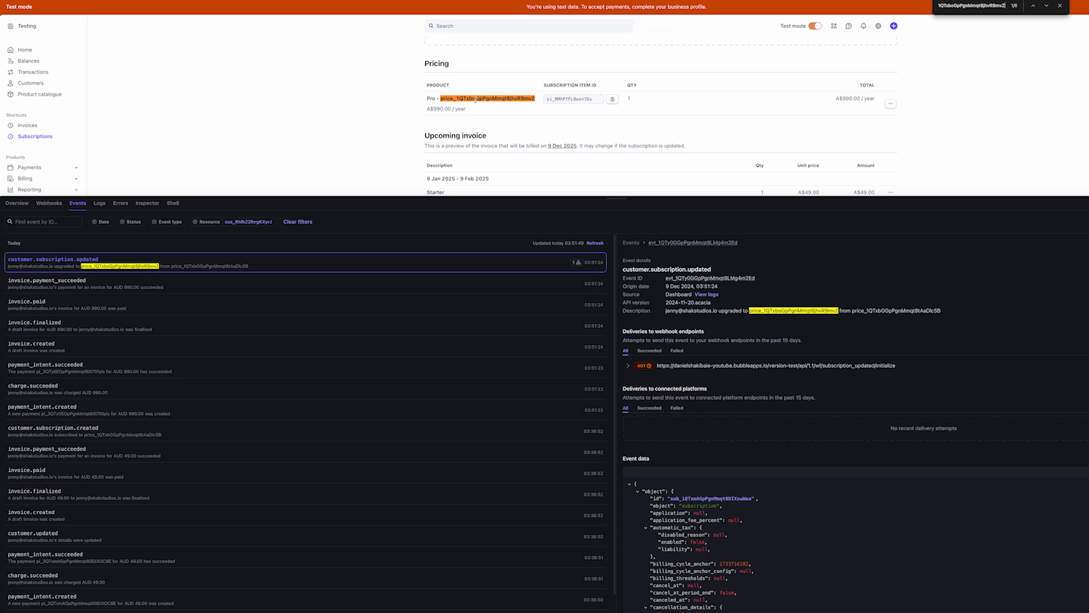
{"action": "left_click", "coordinate": [1060, 6]}
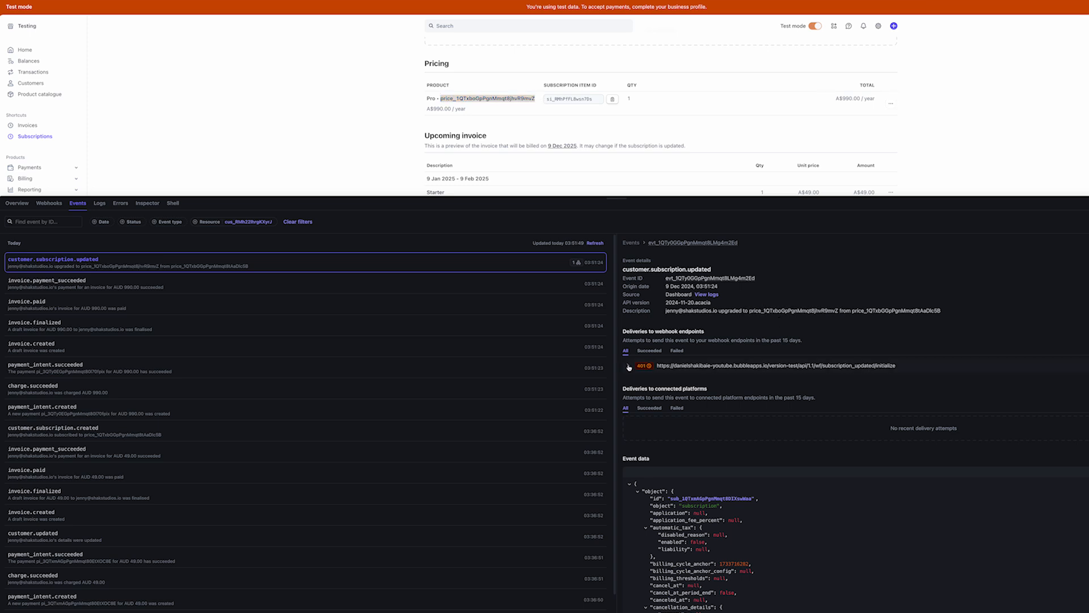
{"action": "left_click_drag", "start_coordinate": [630, 332], "coordinate": [694, 332]}
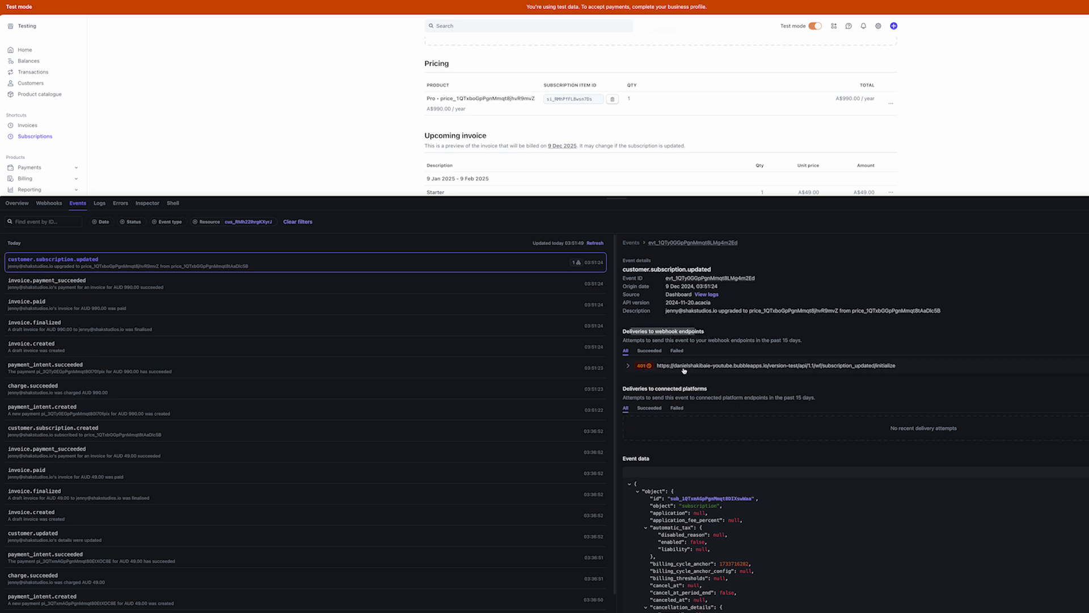
Expand the 401 delivery and read the first Unauthorized attempt's error message
{"action": "left_click", "coordinate": [714, 367]}
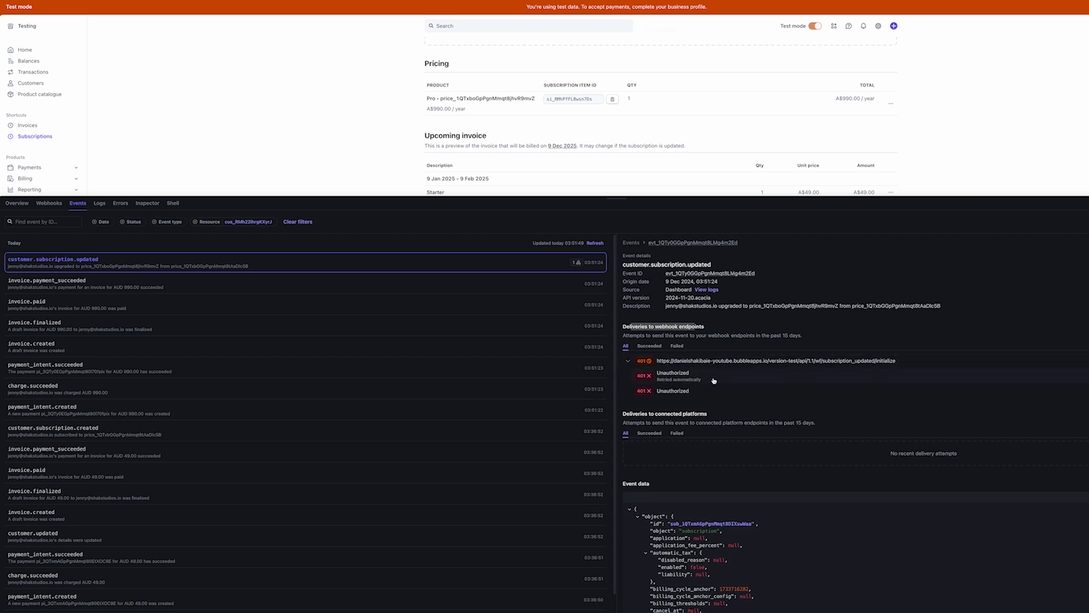
{"action": "left_click", "coordinate": [714, 378]}
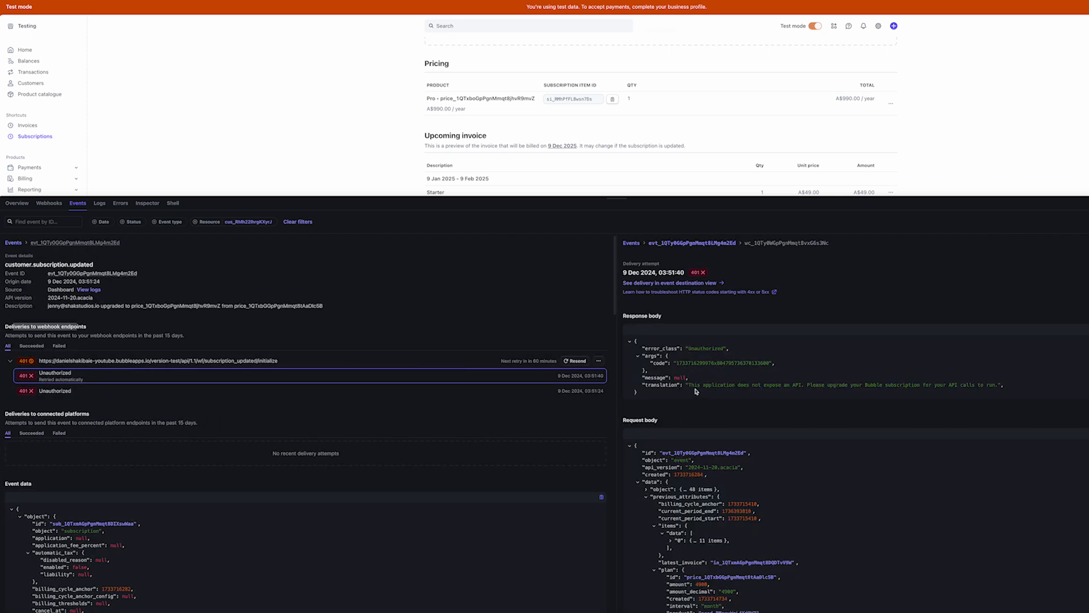
{"action": "left_click_drag", "start_coordinate": [688, 385], "coordinate": [998, 381]}
Cancel the pending request-data detection in Bubble and check the app's API settings
{"action": "left_click", "coordinate": [999, 382]}
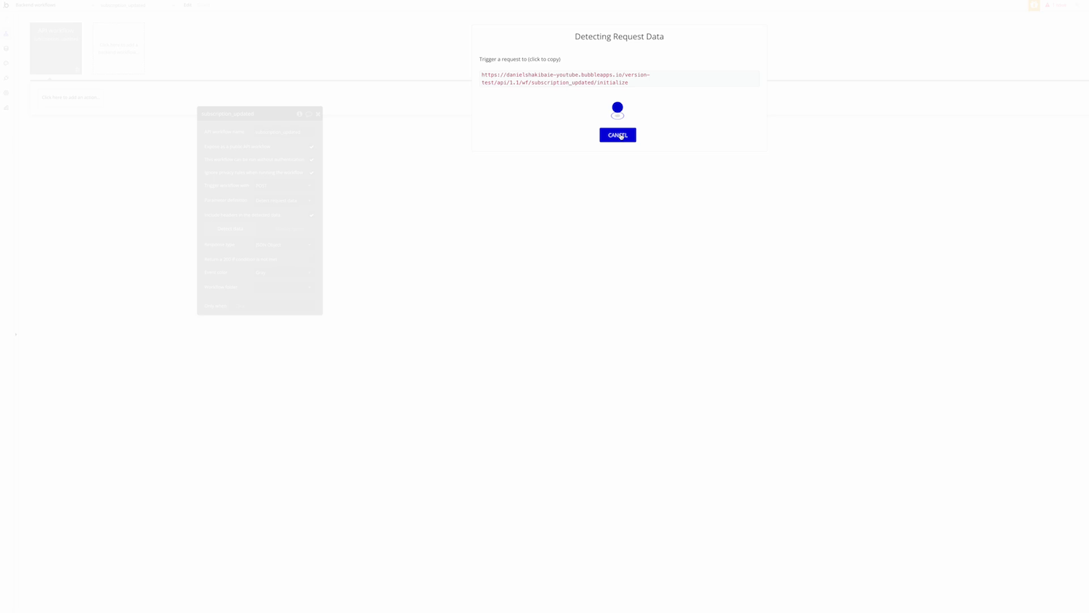
{"action": "left_click", "coordinate": [618, 135]}
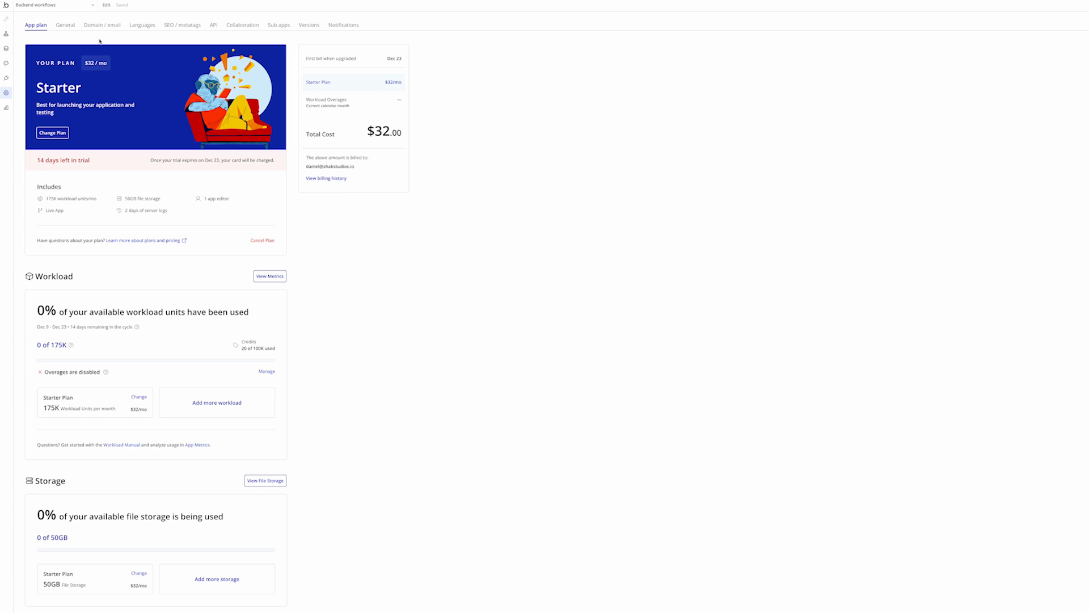
{"action": "left_click", "coordinate": [214, 25]}
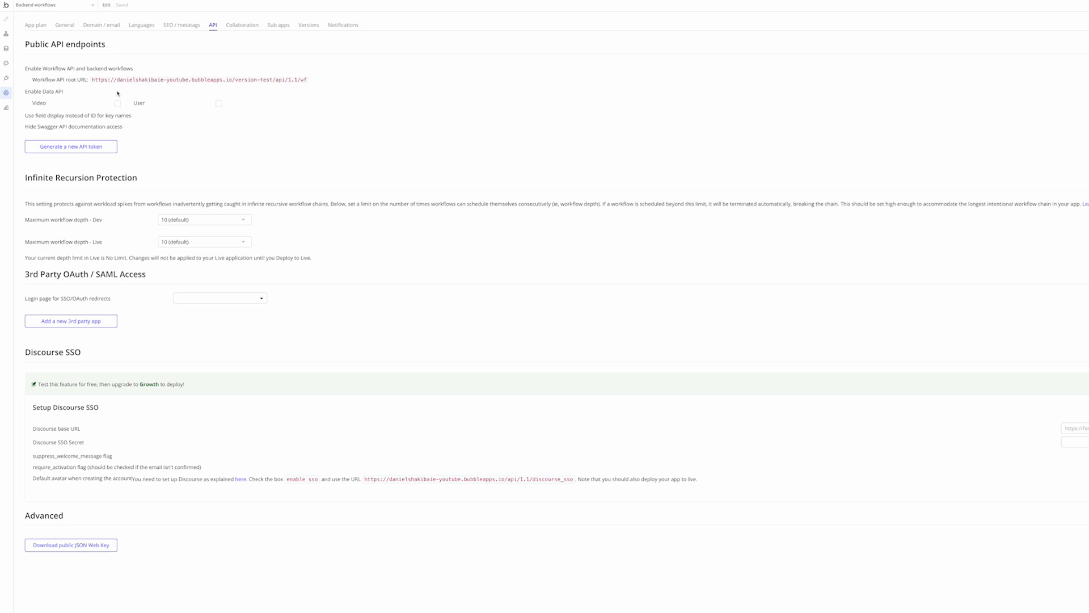
Restart Detect data on the subscription_updated backend workflow so it waits for a new request
{"action": "left_click", "coordinate": [6, 35]}
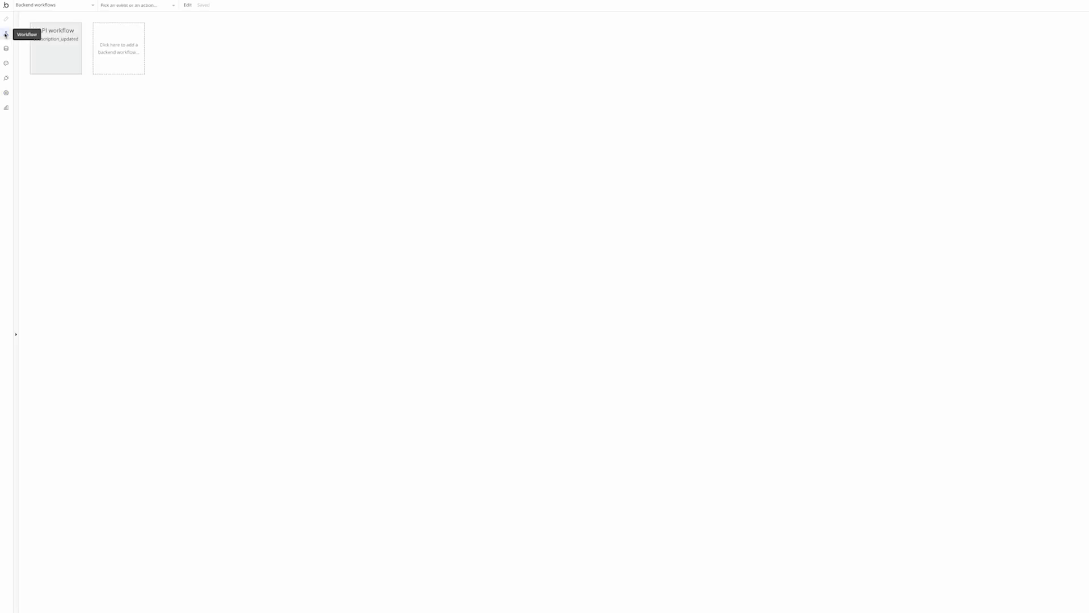
{"action": "left_click", "coordinate": [56, 48]}
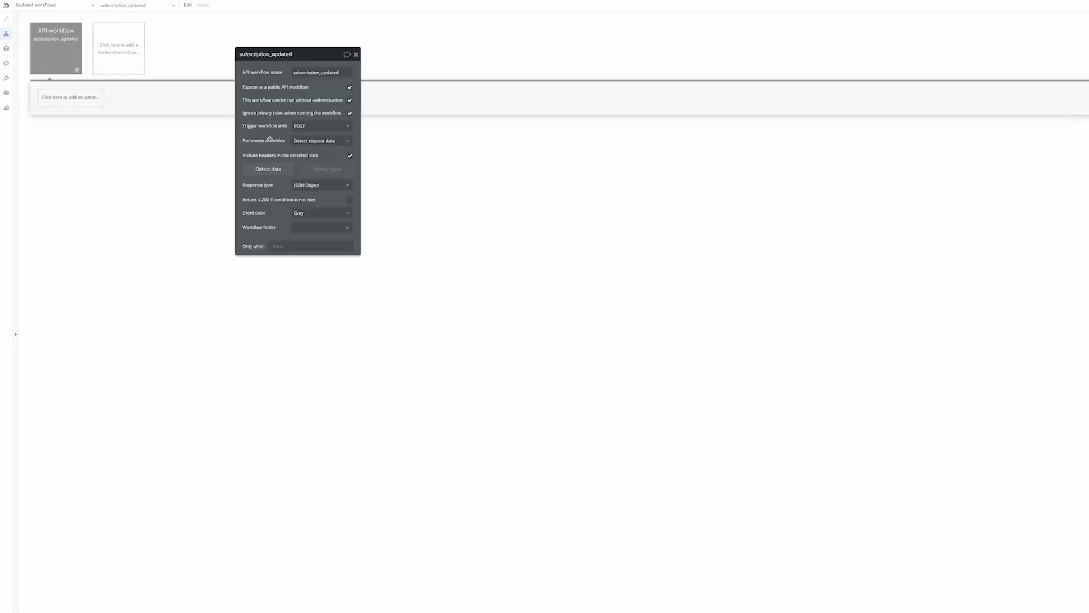
{"action": "left_click", "coordinate": [269, 169]}
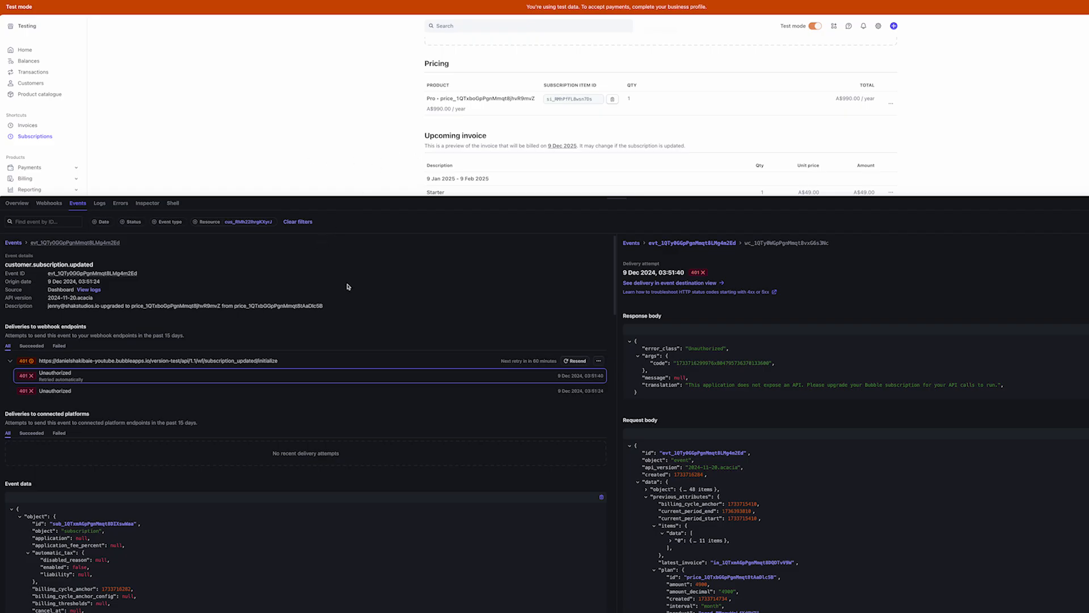
Resend the customer.subscription.updated event and confirm the new delivery returns status 200
{"action": "left_click", "coordinate": [181, 361]}
{"action": "left_click", "coordinate": [578, 361]}
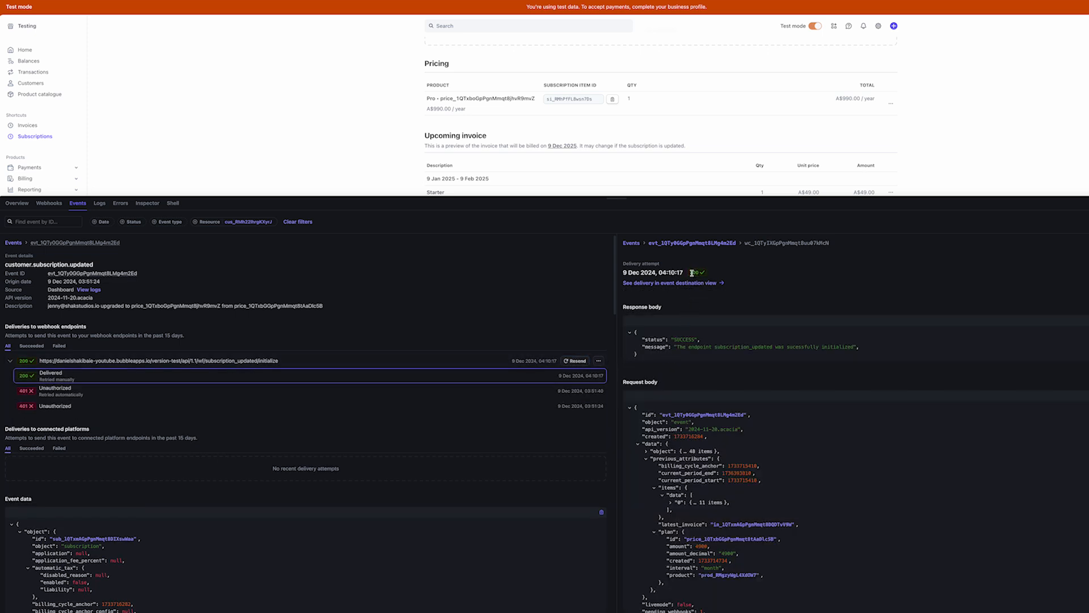
{"action": "left_click_drag", "start_coordinate": [693, 272], "coordinate": [714, 275]}
{"action": "left_click", "coordinate": [713, 274]}
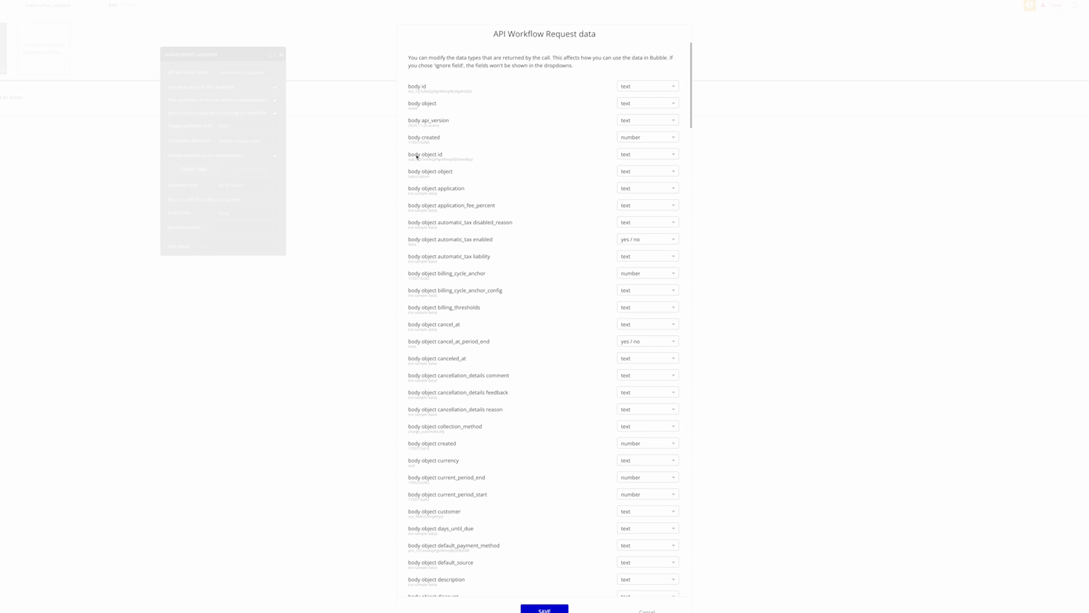
Search the detected request fields for the price ID and the period fields
{"action": "scroll", "coordinate": [485, 244], "scroll_direction": "down", "scroll_amount": 15}
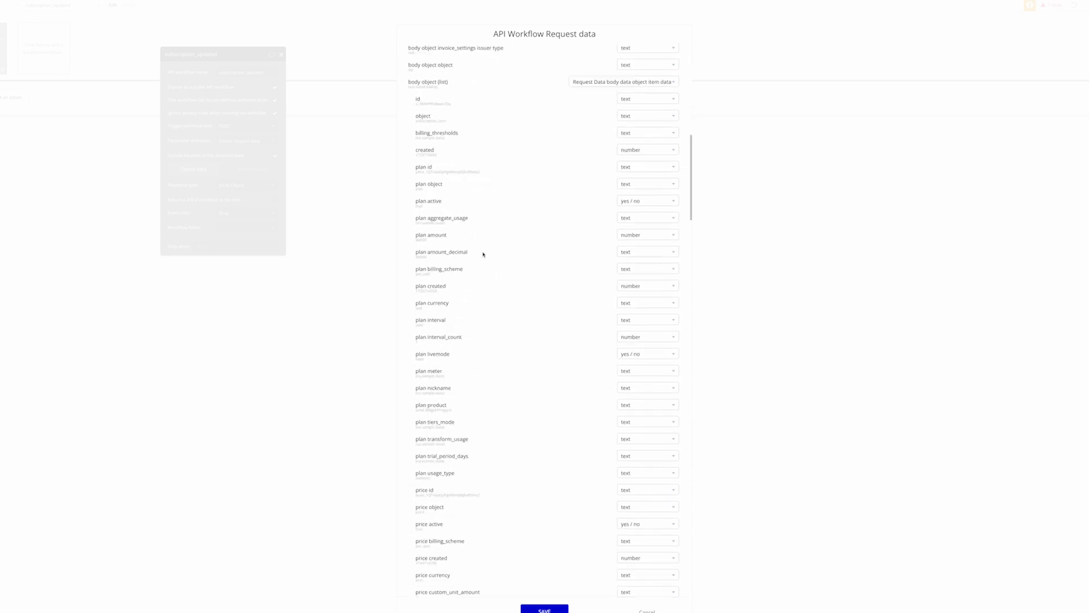
{"action": "key", "text": "ctrl+f"}
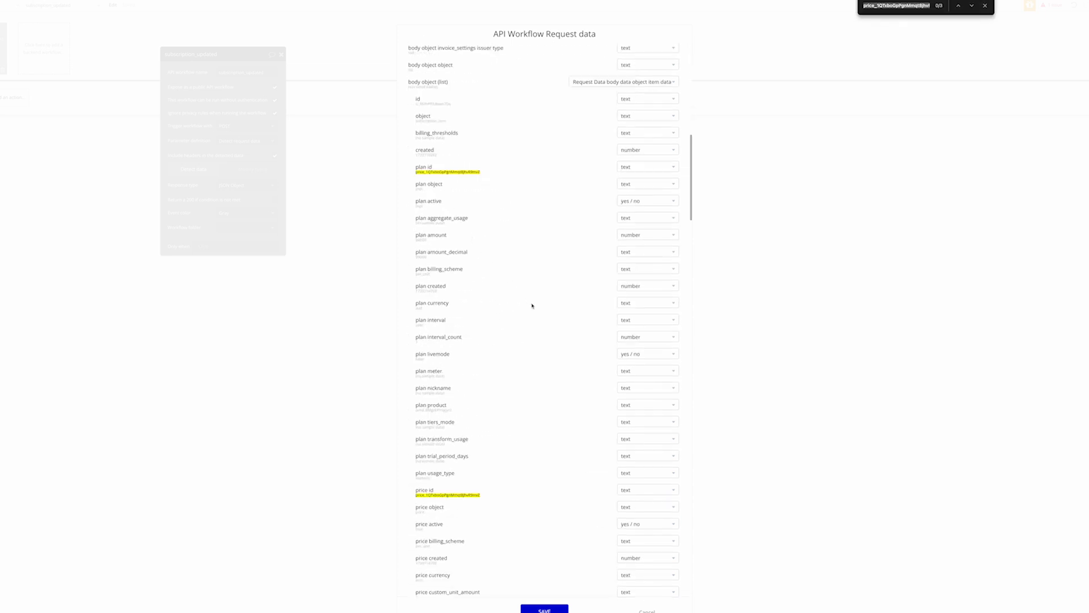
{"action": "scroll", "coordinate": [568, 295], "scroll_direction": "up", "scroll_amount": 1}
{"action": "scroll", "coordinate": [533, 313], "scroll_direction": "down", "scroll_amount": 3}
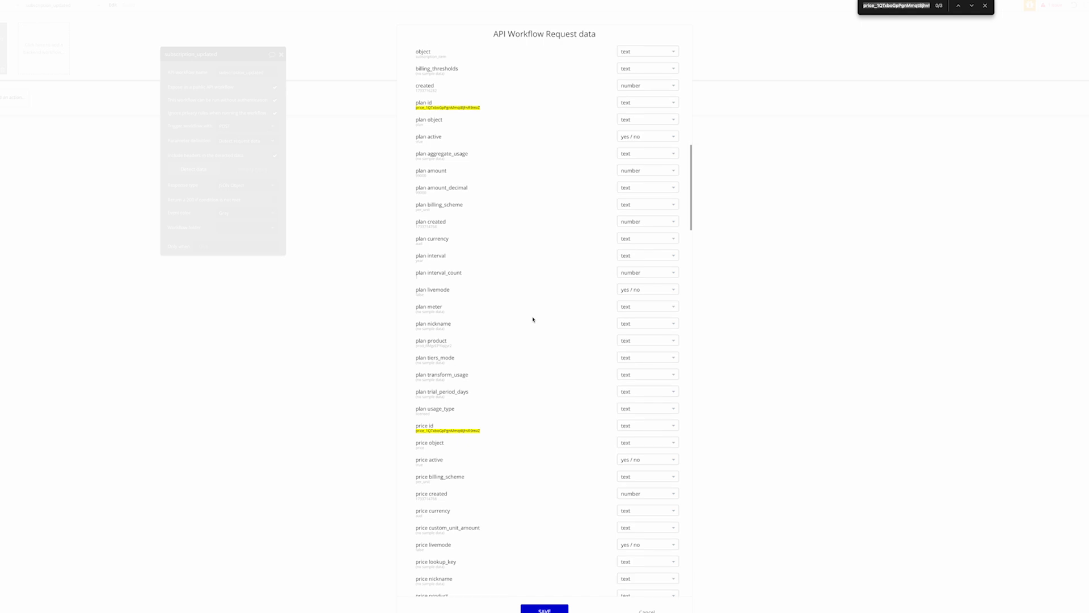
{"action": "scroll", "coordinate": [536, 324], "scroll_direction": "down", "scroll_amount": 1}
{"action": "type", "text": "en"}
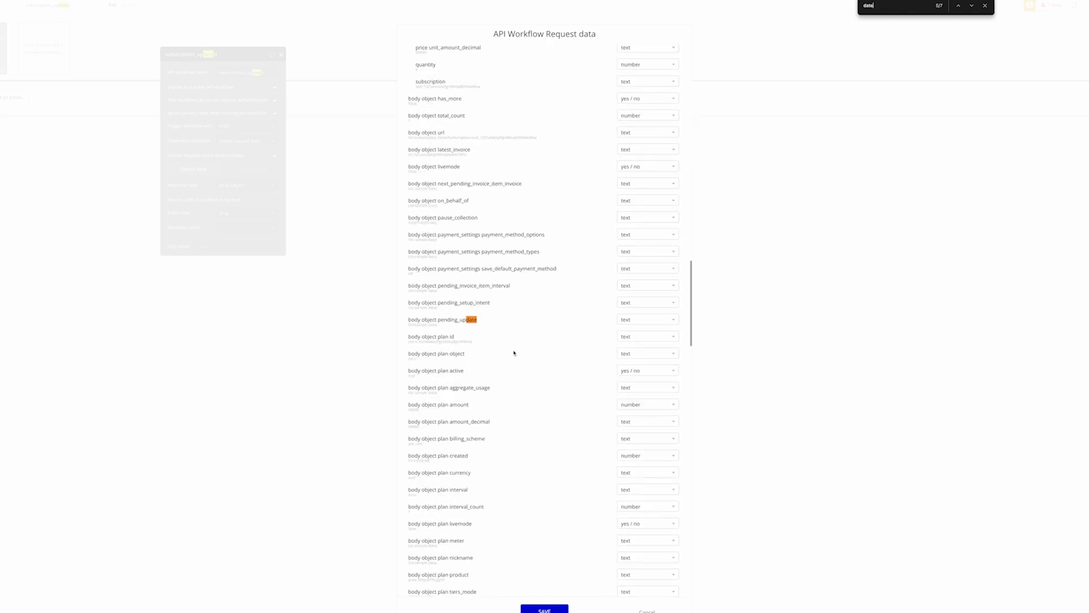
{"action": "key", "text": "shift+Return"}
{"action": "key", "text": "shift+Return"}
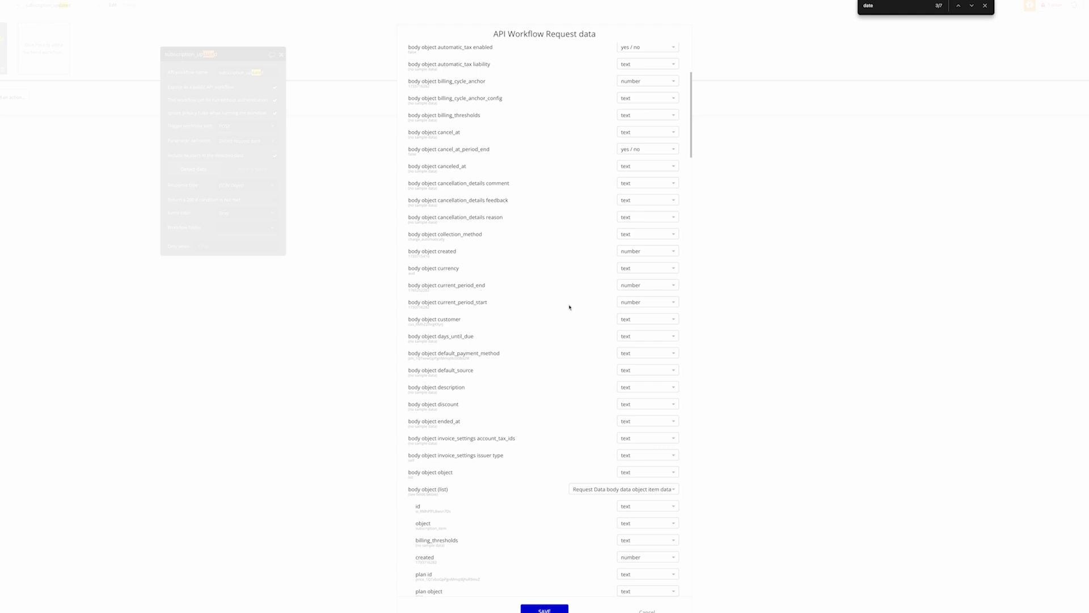
Set both current_period_end and current_period_start to the date (UNIX) type
{"action": "left_click", "coordinate": [644, 286]}
{"action": "type", "text": "unix"}
{"action": "left_click", "coordinate": [639, 307]}
{"action": "left_click", "coordinate": [632, 302]}
{"action": "type", "text": "unix"}
{"action": "left_click", "coordinate": [632, 324]}
Show the raw request data and scroll through it
{"action": "scroll", "coordinate": [489, 543], "scroll_direction": "down", "scroll_amount": 20}
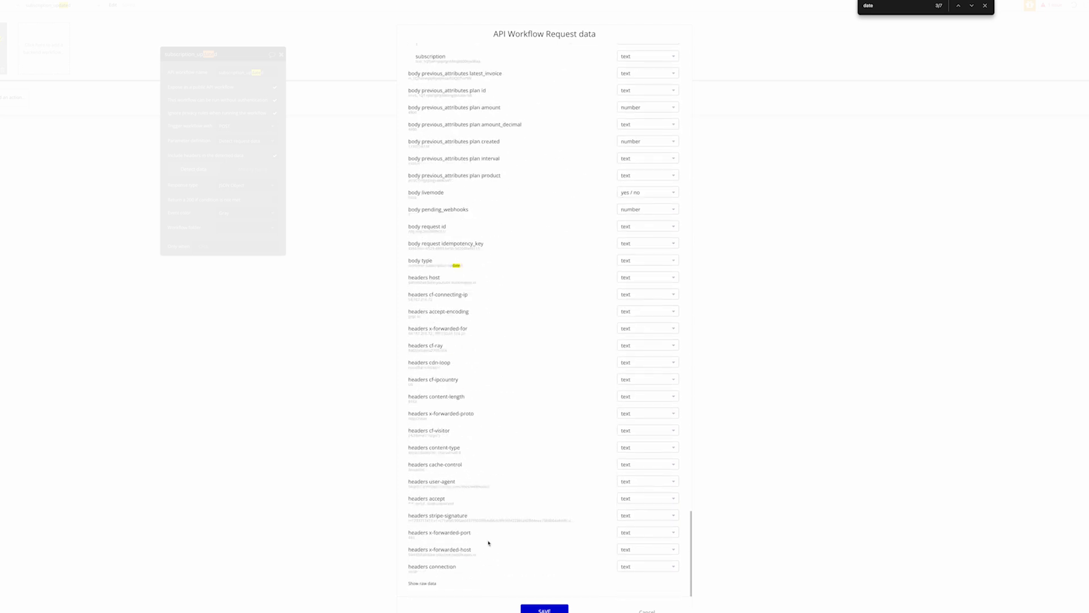
{"action": "left_click", "coordinate": [425, 583]}
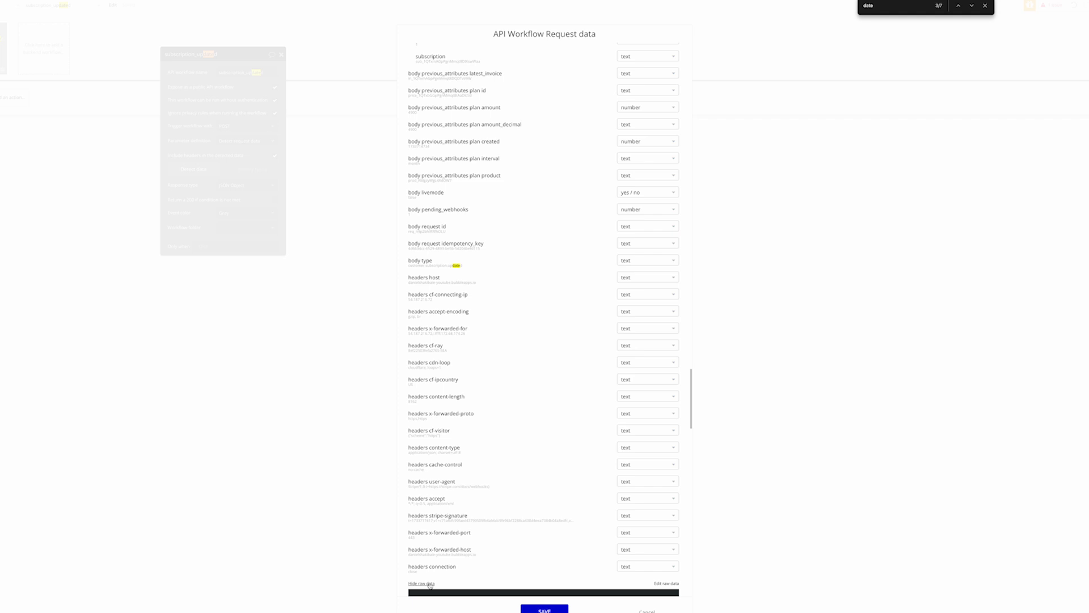
{"action": "scroll", "coordinate": [469, 544], "scroll_direction": "down", "scroll_amount": 3}
{"action": "scroll", "coordinate": [468, 545], "scroll_direction": "down", "scroll_amount": 5}
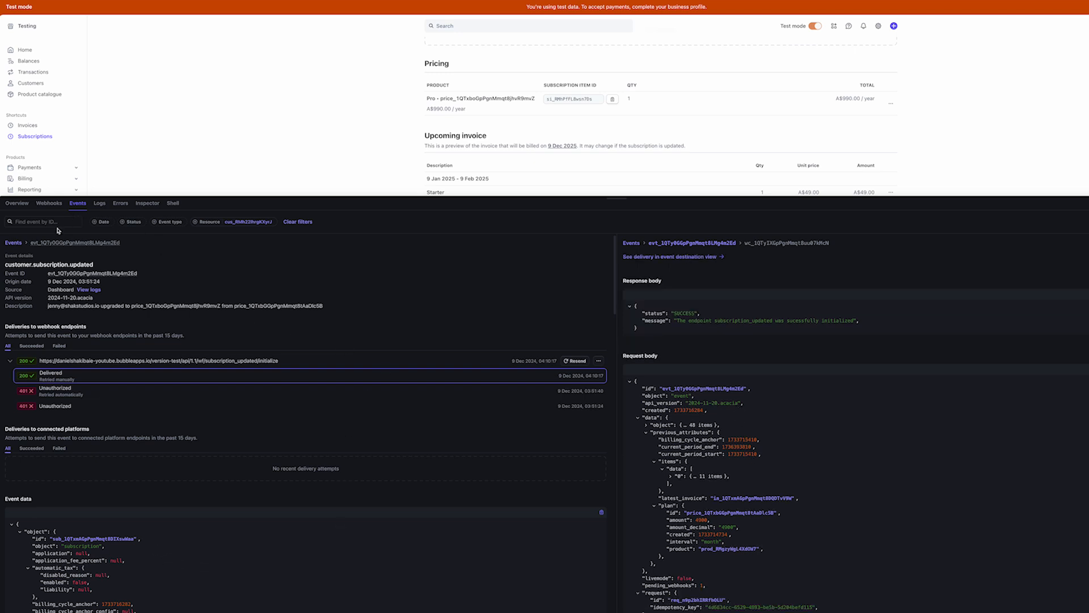
Return to the Stripe events list and inspect the customer.subscription.updated event's JSON data
{"action": "left_click", "coordinate": [13, 242]}
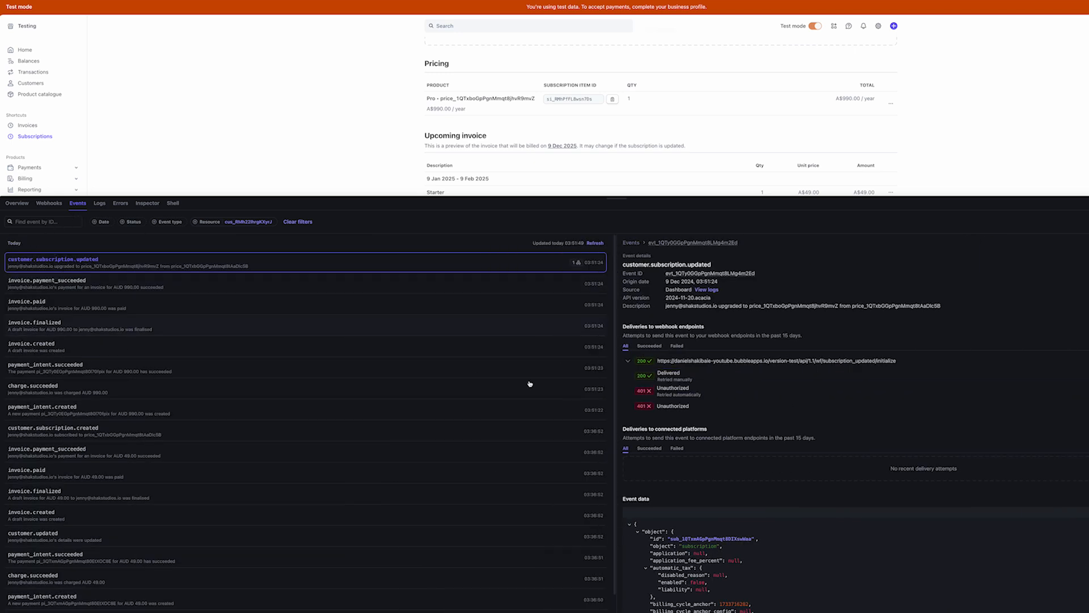
{"action": "scroll", "coordinate": [785, 464], "scroll_direction": "down", "scroll_amount": 5}
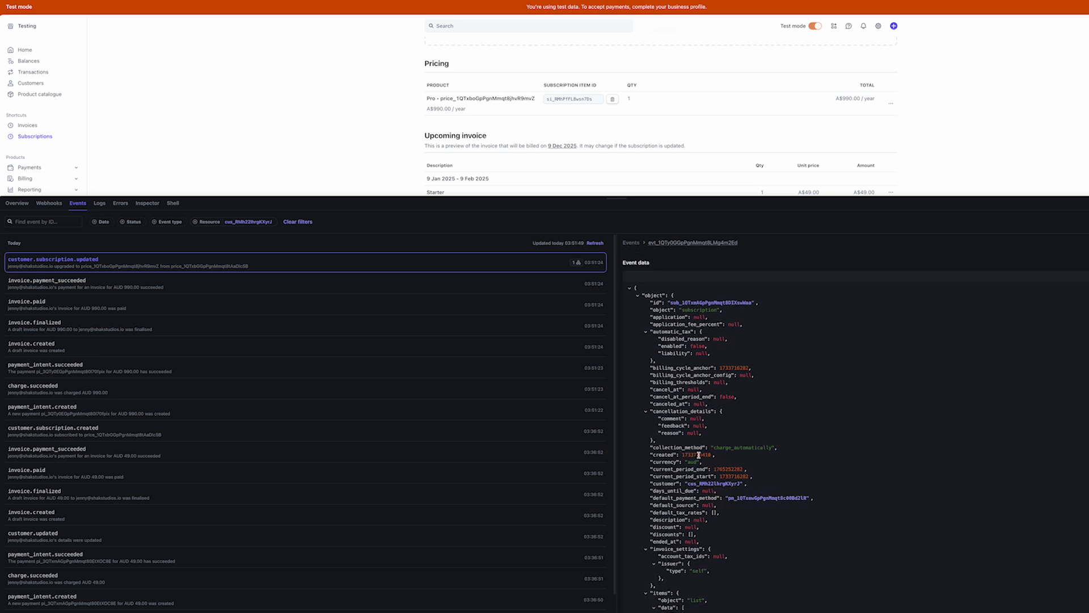
{"action": "mouse_move", "coordinate": [698, 454]}
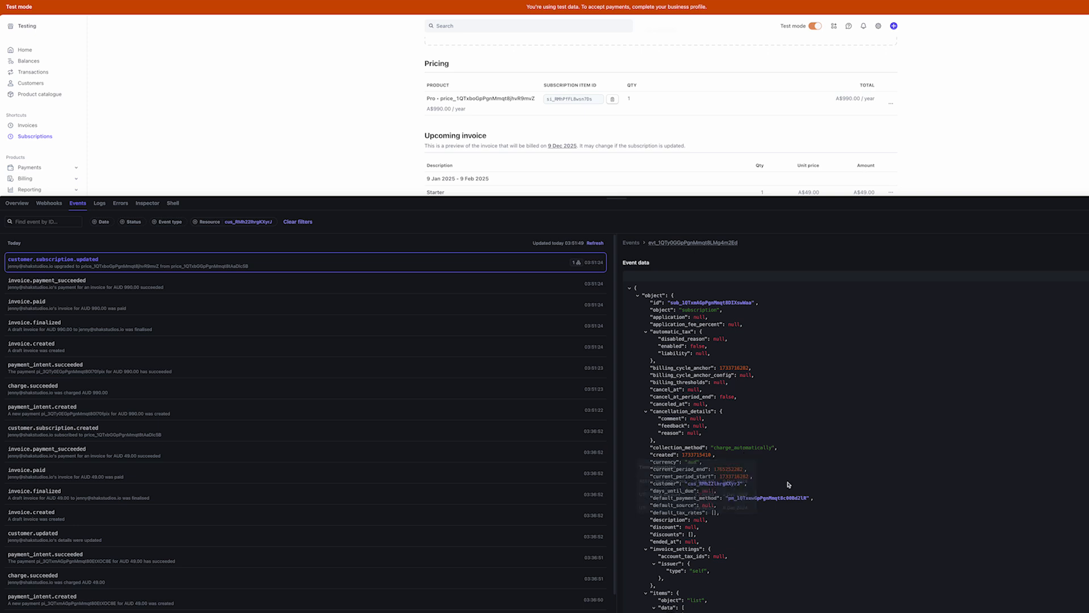
{"action": "mouse_move", "coordinate": [765, 501]}
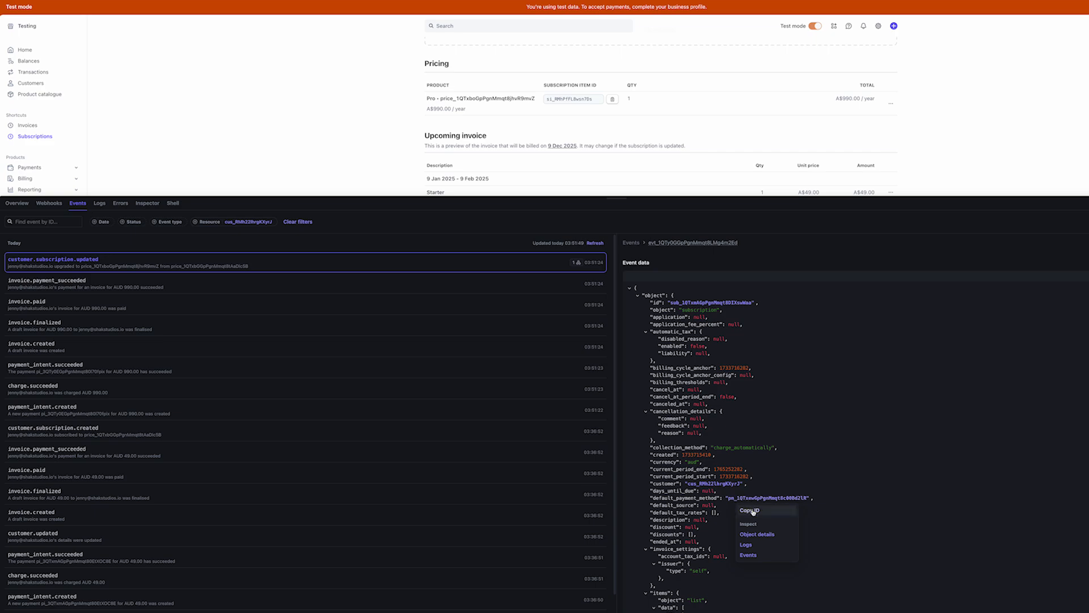
Copy the ID from the customer.subscription.updated event data in Stripe
{"action": "left_click", "coordinate": [752, 510]}
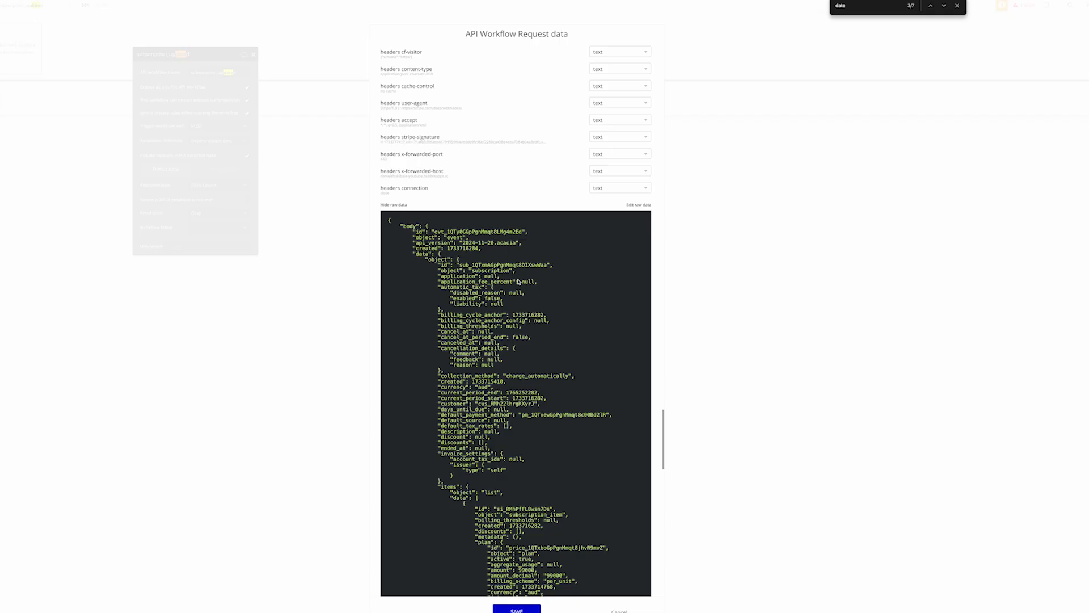
Save the detected webhook data, then add and delete a trial 'Make changes to a thing' action
{"action": "left_click", "coordinate": [521, 610]}
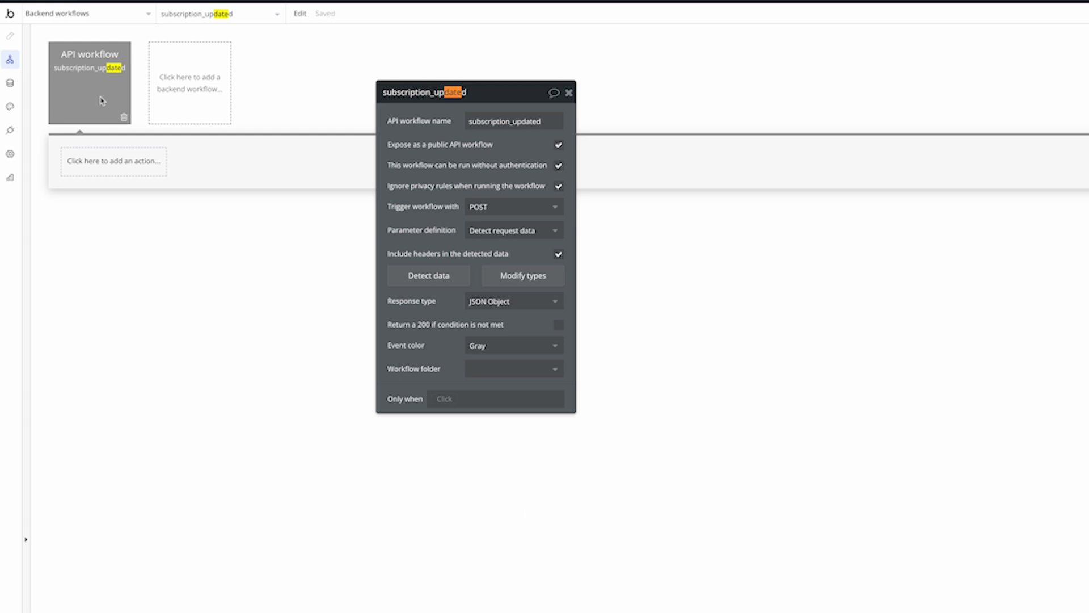
{"action": "left_click_drag", "start_coordinate": [405, 178], "coordinate": [468, 305]}
{"action": "left_click", "coordinate": [144, 170]}
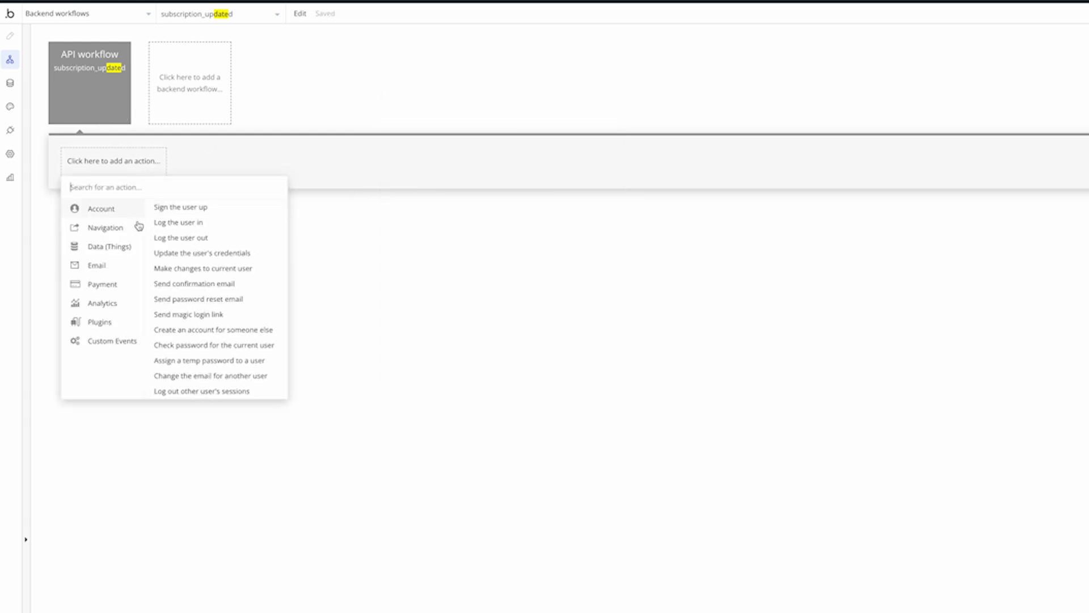
{"action": "left_click", "coordinate": [187, 221]}
{"action": "left_click", "coordinate": [540, 251]}
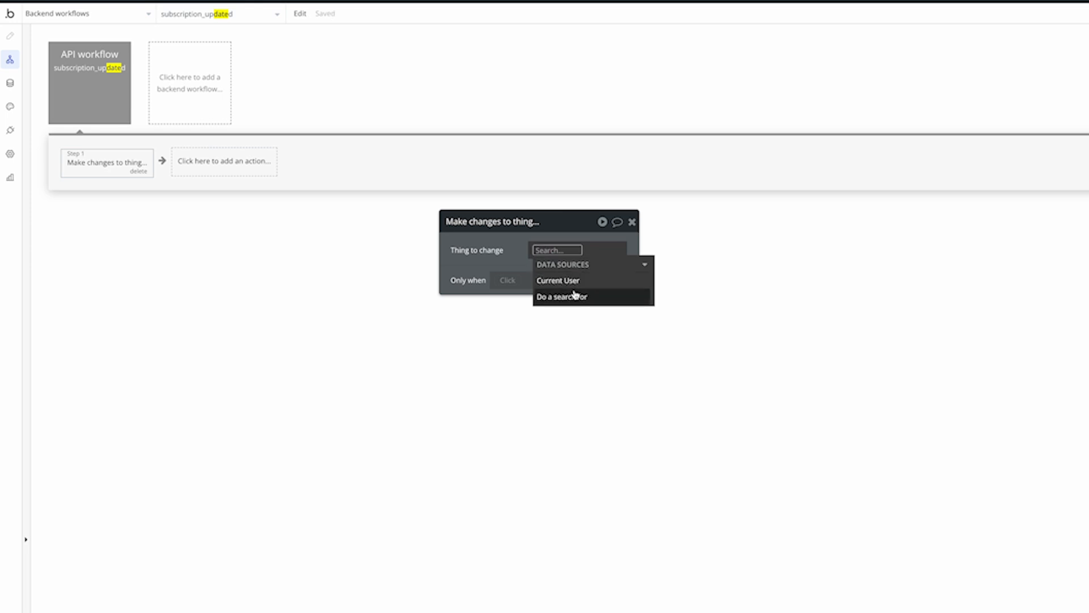
{"action": "left_click", "coordinate": [578, 297]}
{"action": "left_click", "coordinate": [737, 261]}
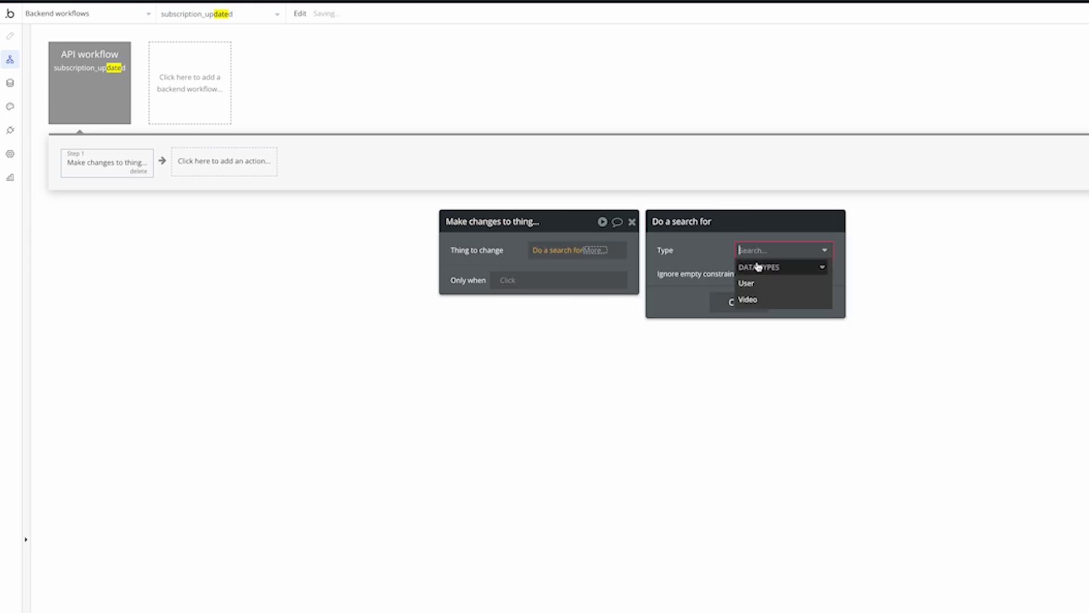
{"action": "left_click", "coordinate": [102, 105]}
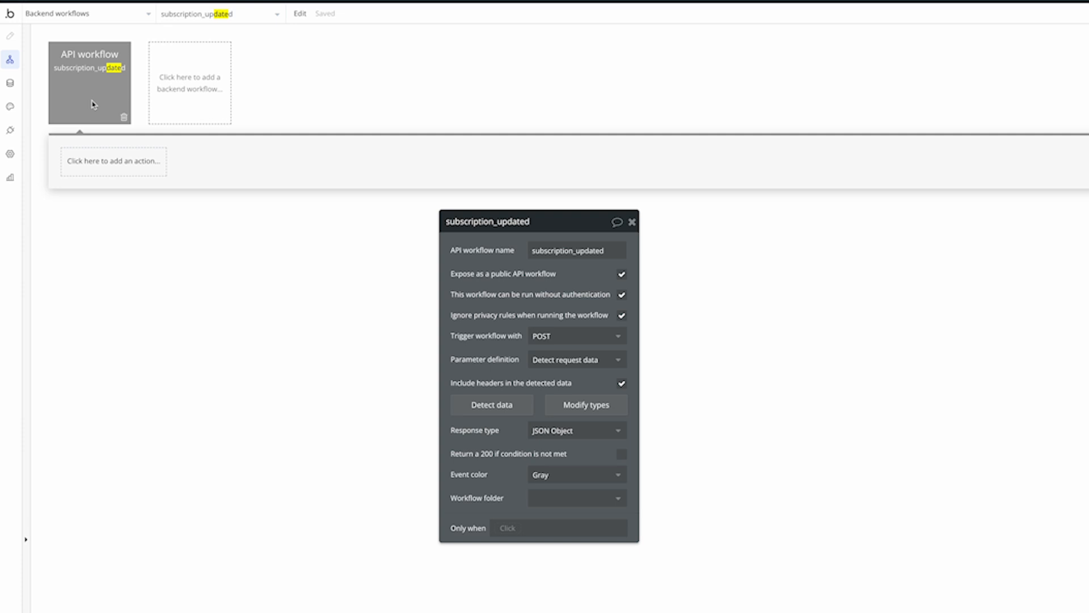
{"action": "left_click", "coordinate": [10, 83]}
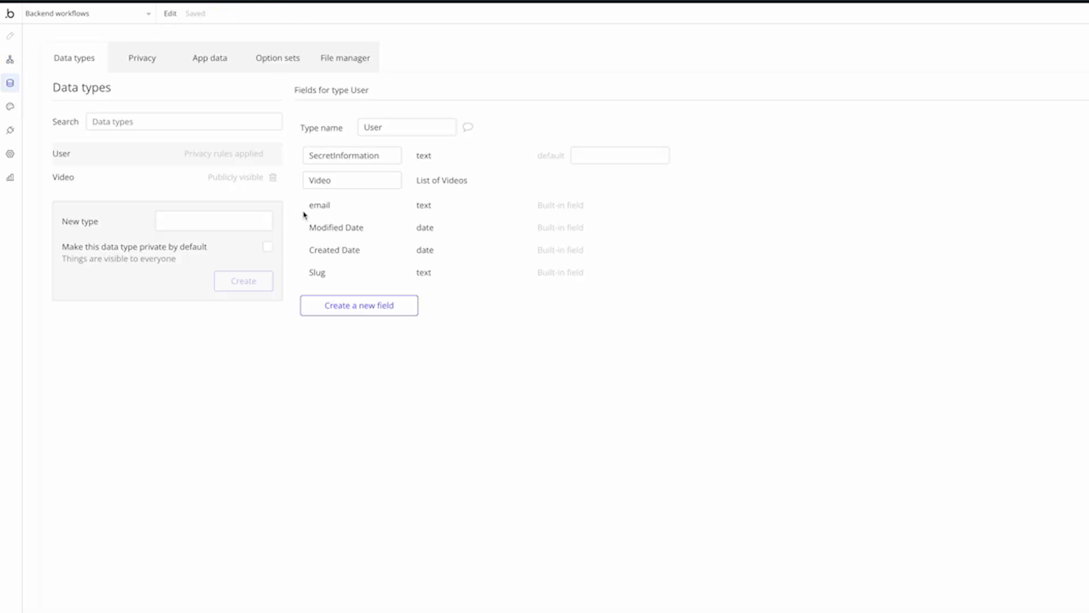
Create the subscription data type with a customerID text field
{"action": "left_click", "coordinate": [227, 217]}
{"action": "type", "text": "subscription"}
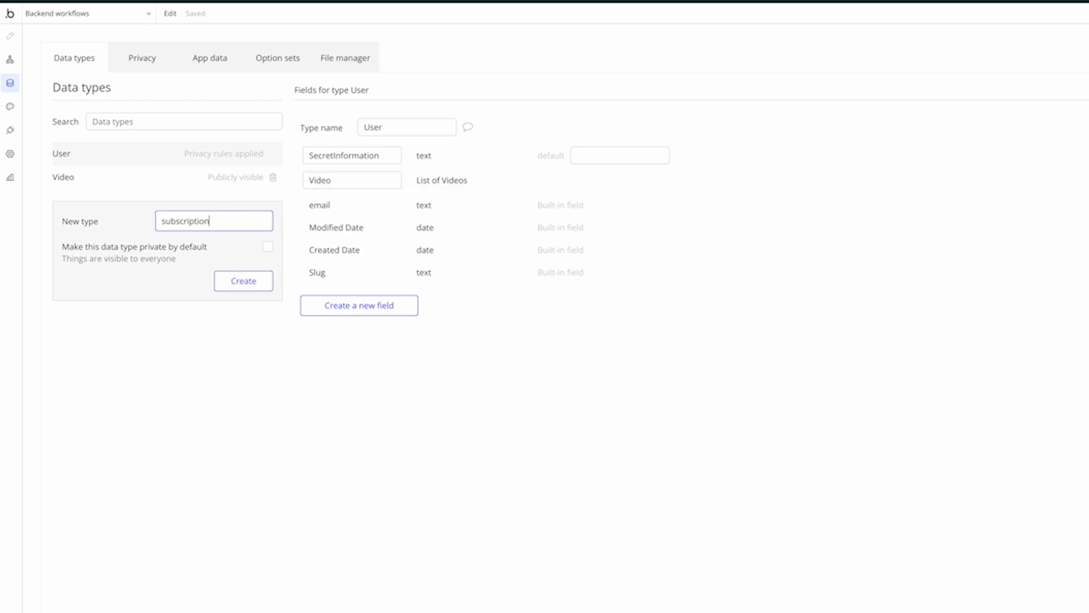
{"action": "key", "text": "Return"}
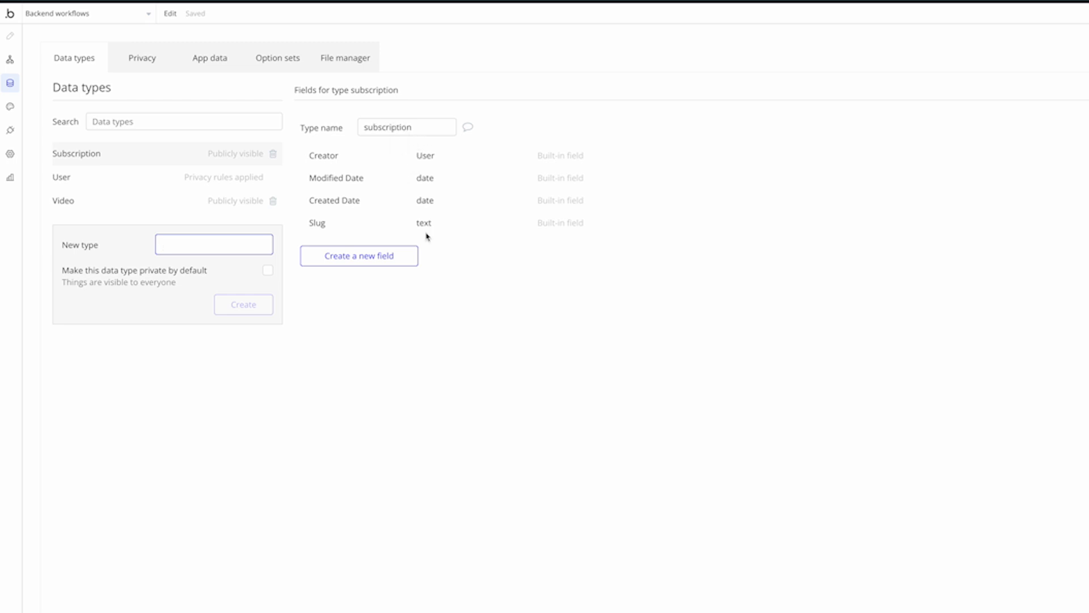
{"action": "left_click", "coordinate": [379, 257]}
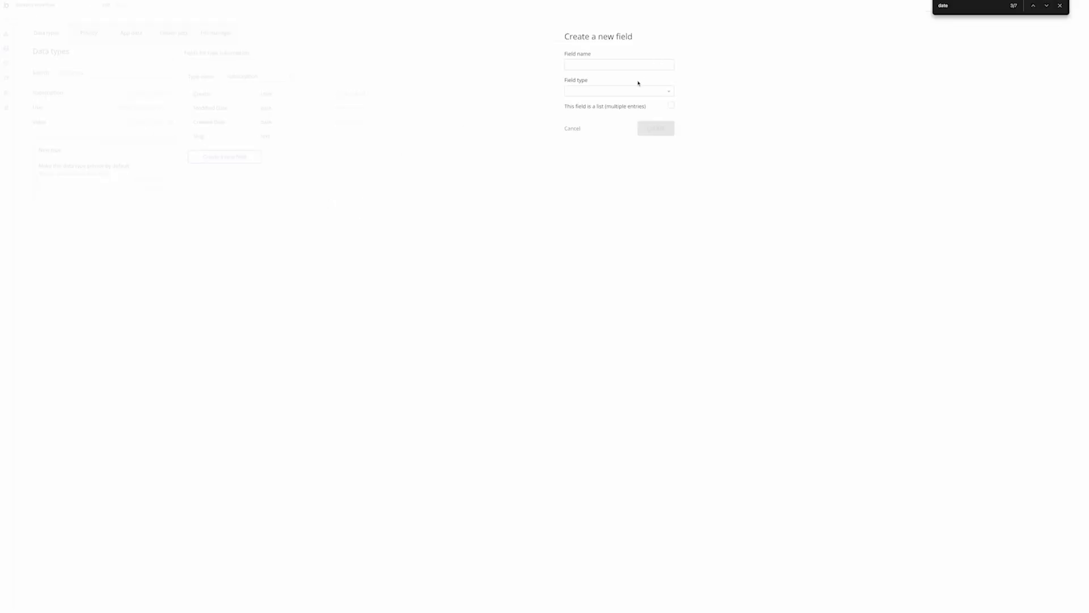
{"action": "left_click", "coordinate": [636, 92]}
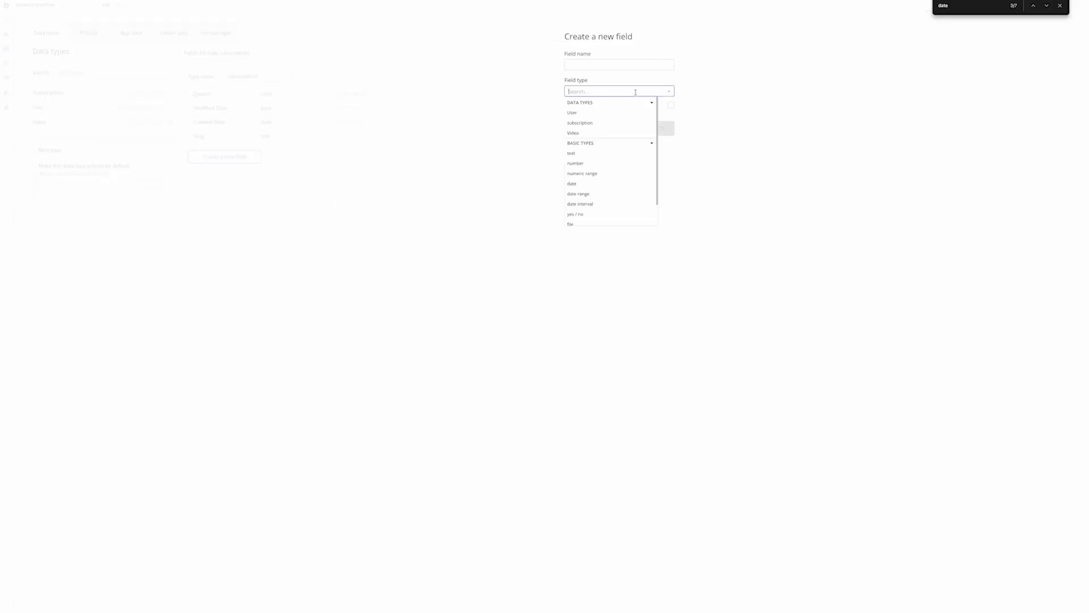
{"action": "type", "text": "tex"}
{"action": "left_click", "coordinate": [609, 114]}
{"action": "left_click", "coordinate": [601, 65]}
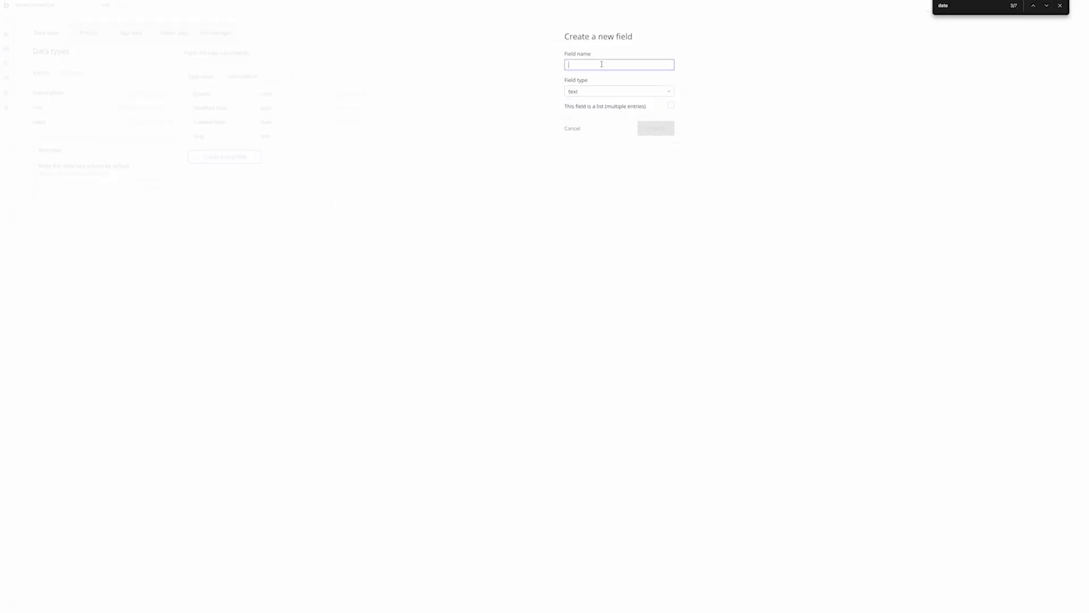
{"action": "type", "text": "customerID"}
{"action": "left_click", "coordinate": [656, 128]}
Add a current_start_date date field to subscription
{"action": "left_click", "coordinate": [225, 172]}
{"action": "left_click", "coordinate": [627, 67]}
{"action": "left_click", "coordinate": [618, 90]}
{"action": "type", "text": "date"}
{"action": "left_click", "coordinate": [598, 113]}
{"action": "left_click", "coordinate": [595, 62]}
{"action": "type", "text": "start_date"}
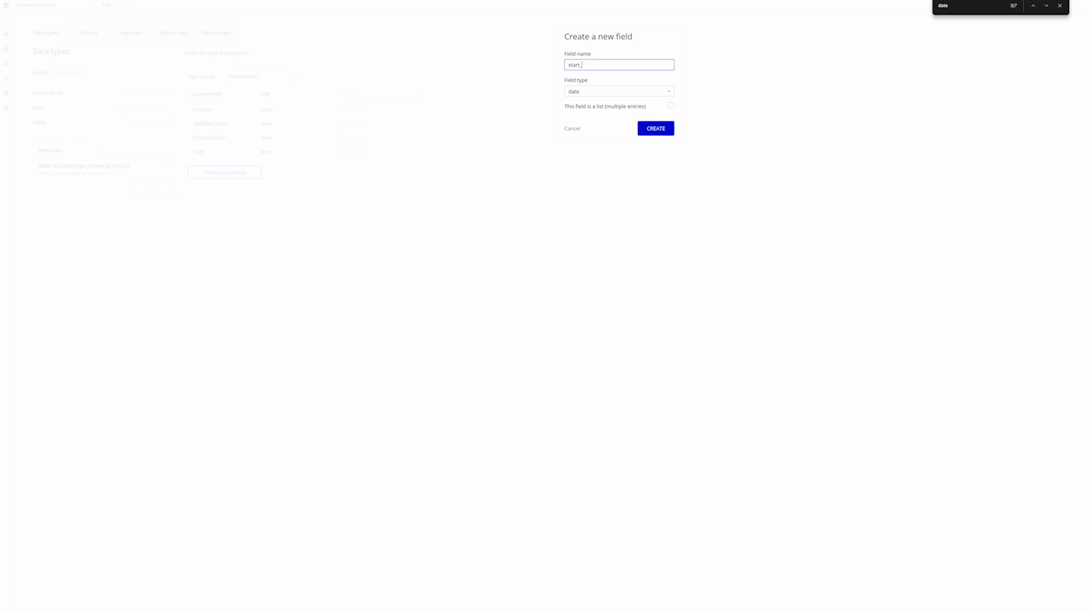
{"action": "left_click", "coordinate": [567, 65]}
{"action": "type", "text": "current_"}
{"action": "left_click", "coordinate": [656, 128]}
Add a current_end_date date field to subscription
{"action": "left_click", "coordinate": [245, 184]}
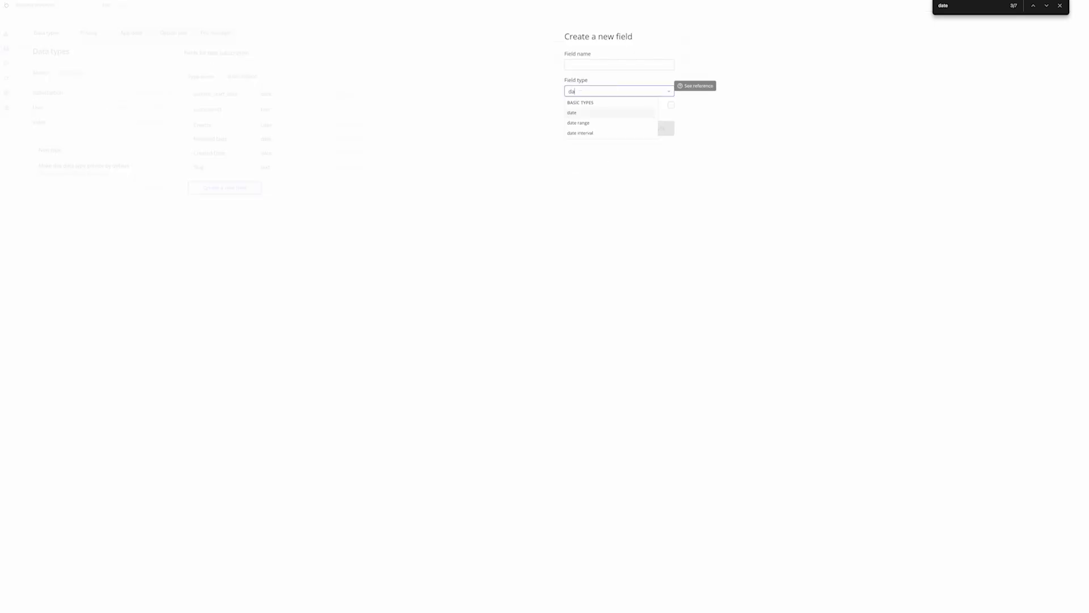
{"action": "left_click", "coordinate": [603, 112]}
{"action": "left_click", "coordinate": [589, 66]}
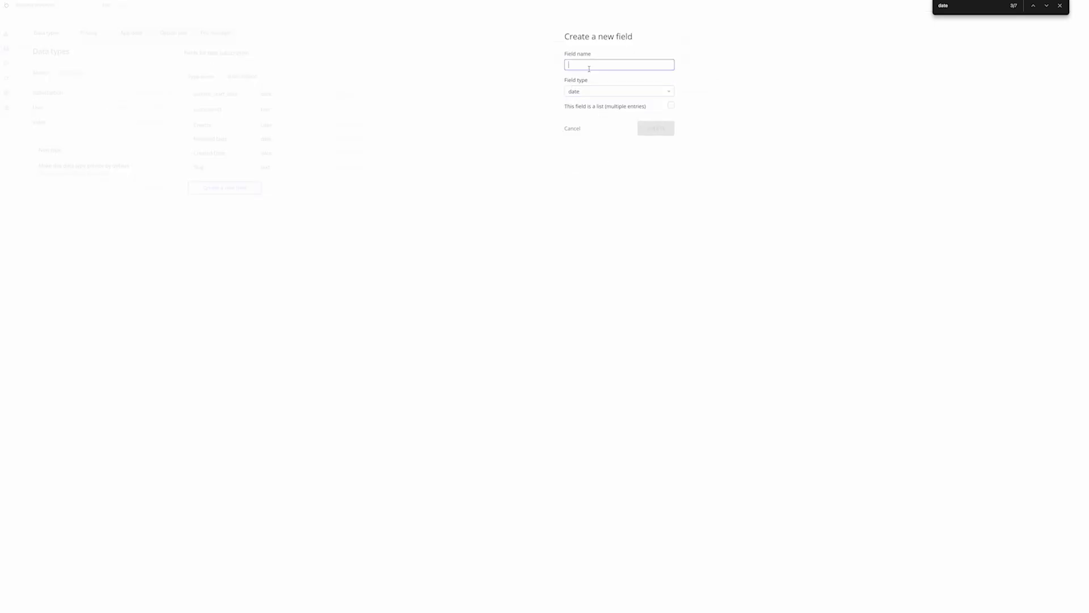
{"action": "type", "text": "current@"}
{"action": "type", "text": "nd_date"}
{"action": "key", "text": "Return"}
{"action": "left_click", "coordinate": [230, 205]}
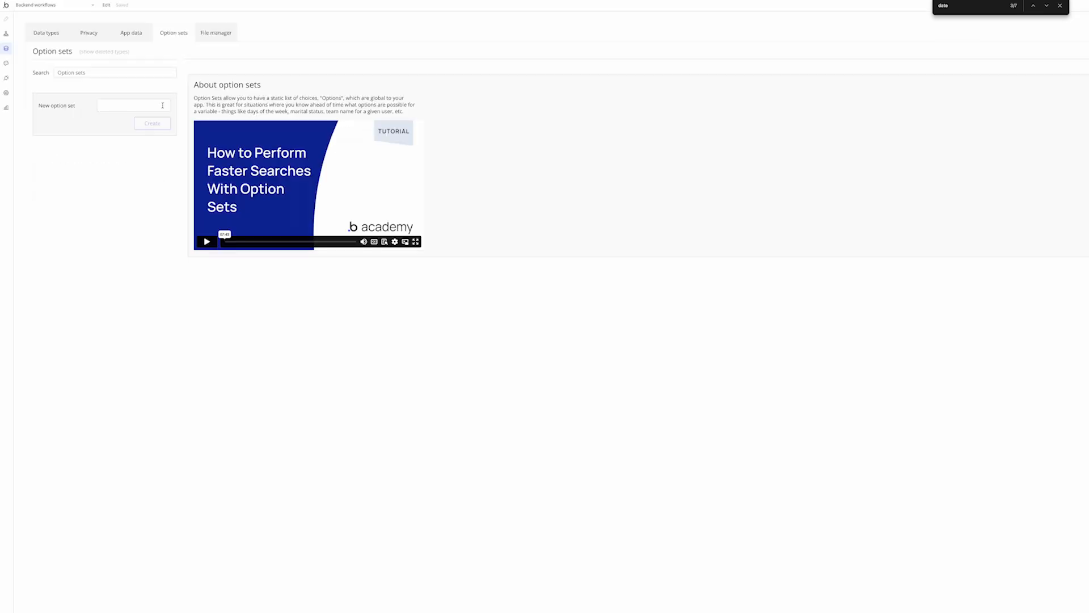
{"action": "left_click", "coordinate": [161, 104]}
Create the OS Plans option set with options Starter and Pro
{"action": "type", "text": "OS Plans"}
{"action": "key", "text": "Return"}
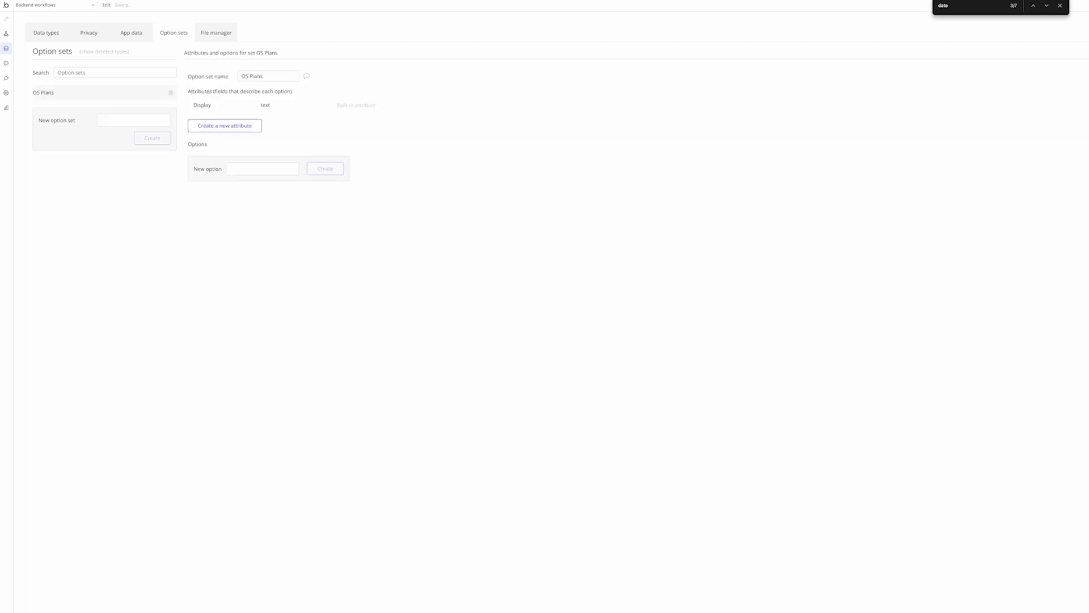
{"action": "left_click", "coordinate": [258, 168]}
{"action": "type", "text": "Starter"}
{"action": "key", "text": "Return"}
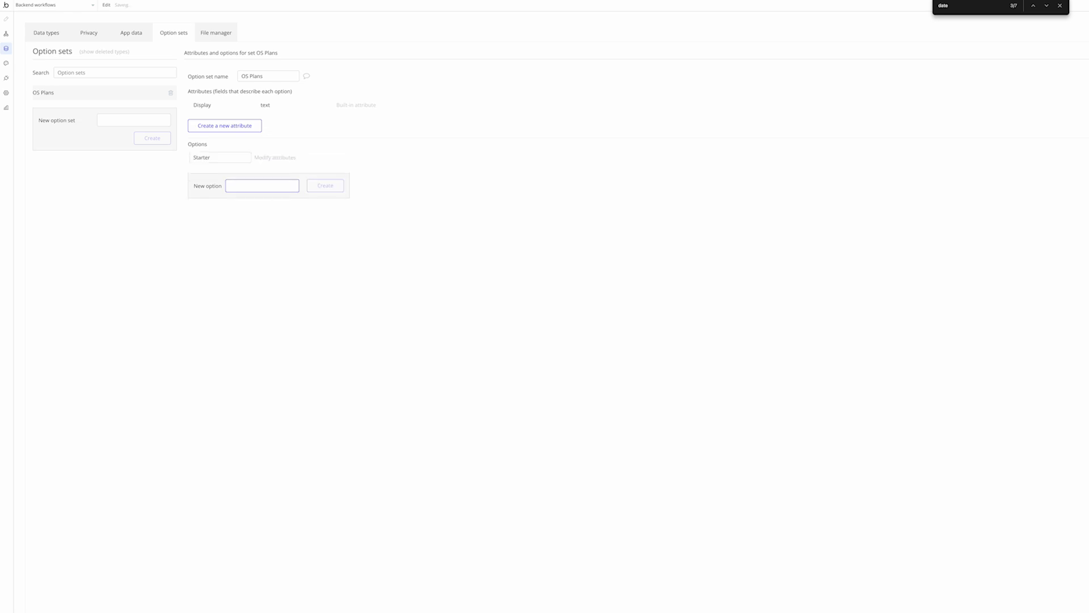
{"action": "type", "text": "Pro"}
{"action": "key", "text": "Return"}
Add a PriceID text attribute and an Amount number attribute to OS Plans
{"action": "left_click", "coordinate": [225, 126]}
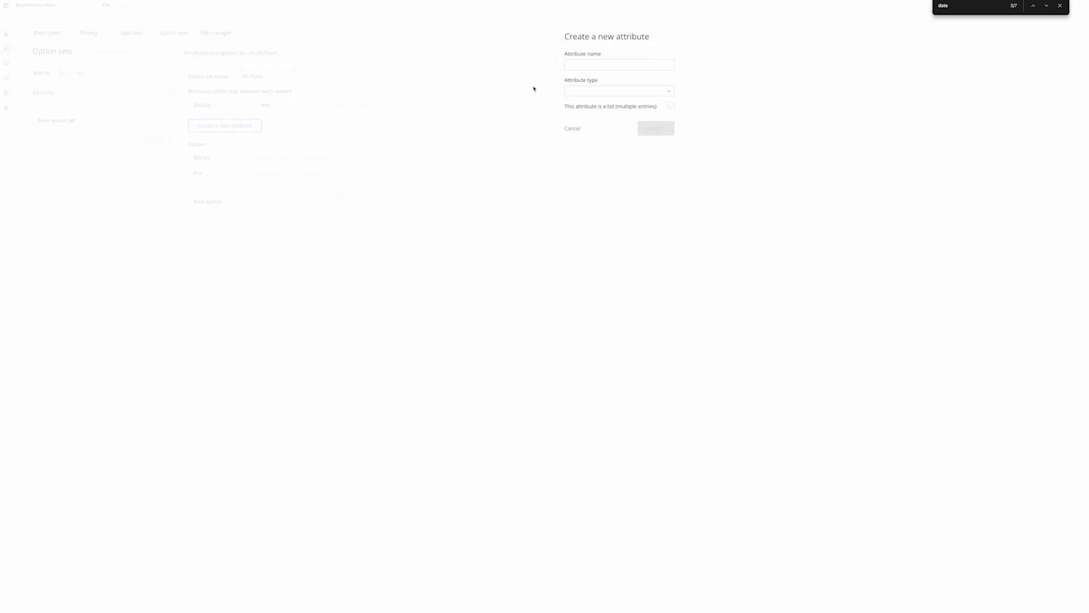
{"action": "left_click", "coordinate": [609, 91]}
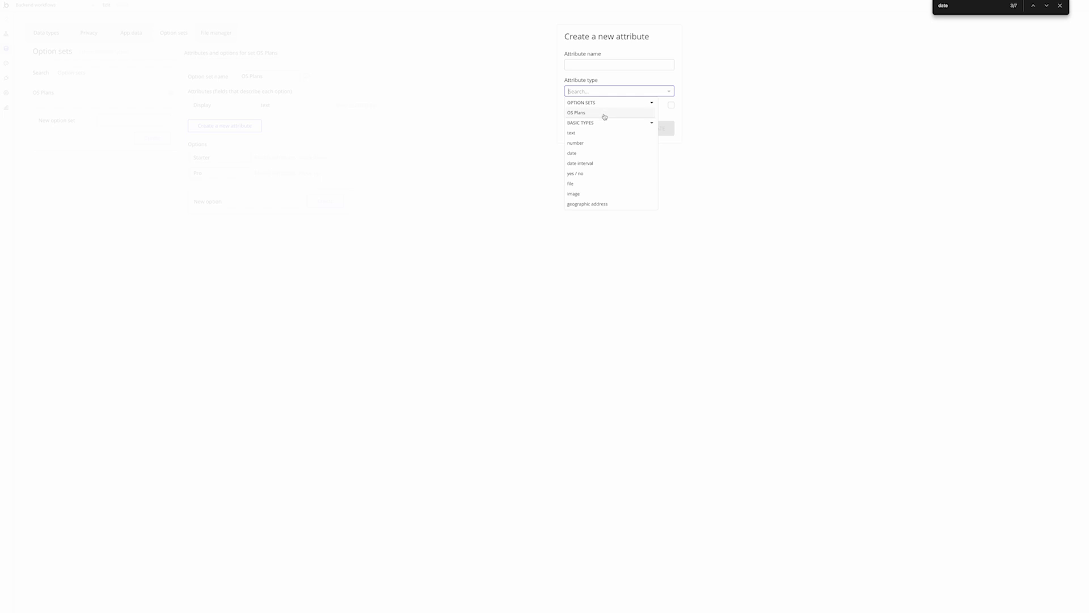
{"action": "left_click", "coordinate": [599, 133]}
{"action": "left_click", "coordinate": [604, 67]}
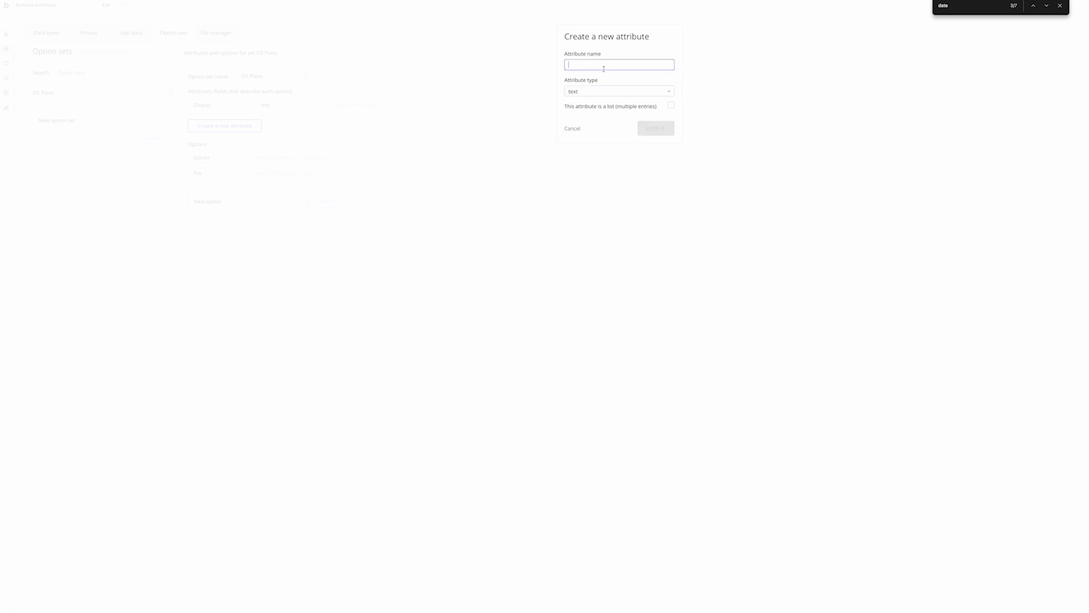
{"action": "type", "text": "PriceID"}
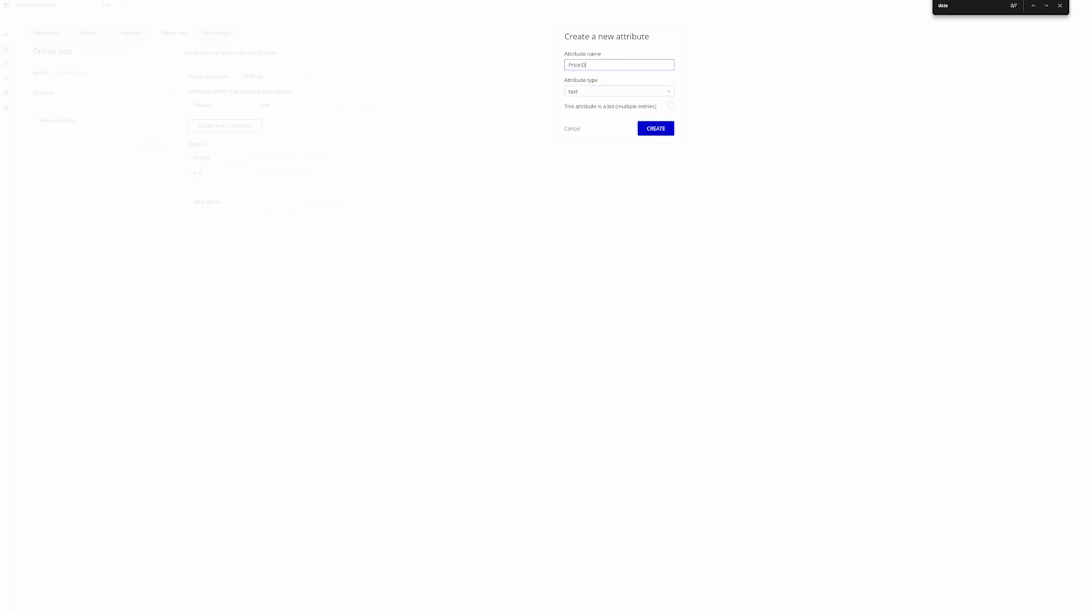
{"action": "key", "text": "Return"}
{"action": "left_click", "coordinate": [611, 91]}
{"action": "type", "text": "a"}
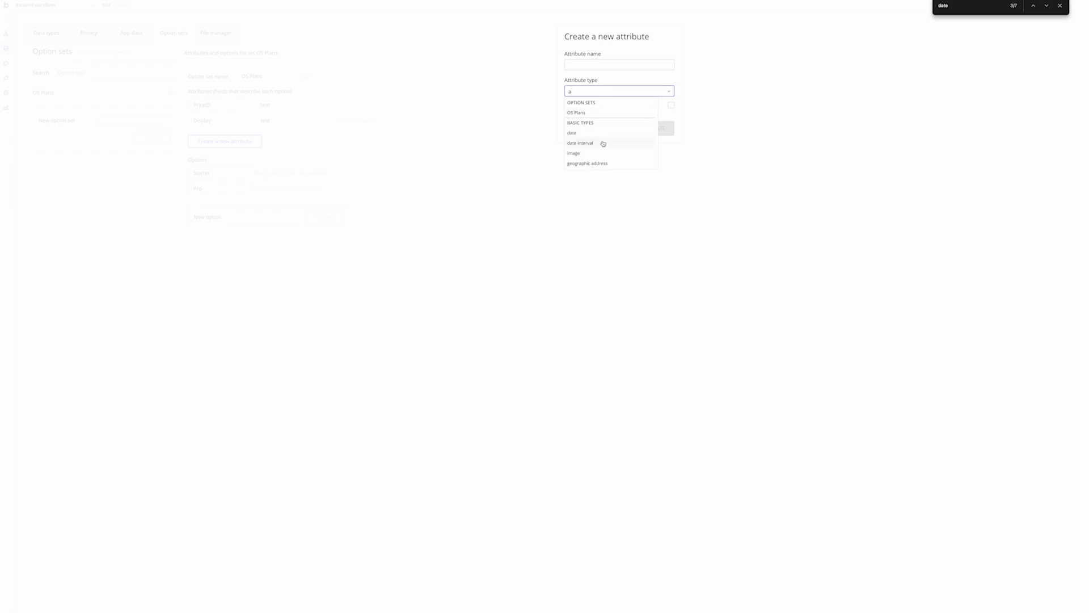
{"action": "left_click", "coordinate": [603, 143]}
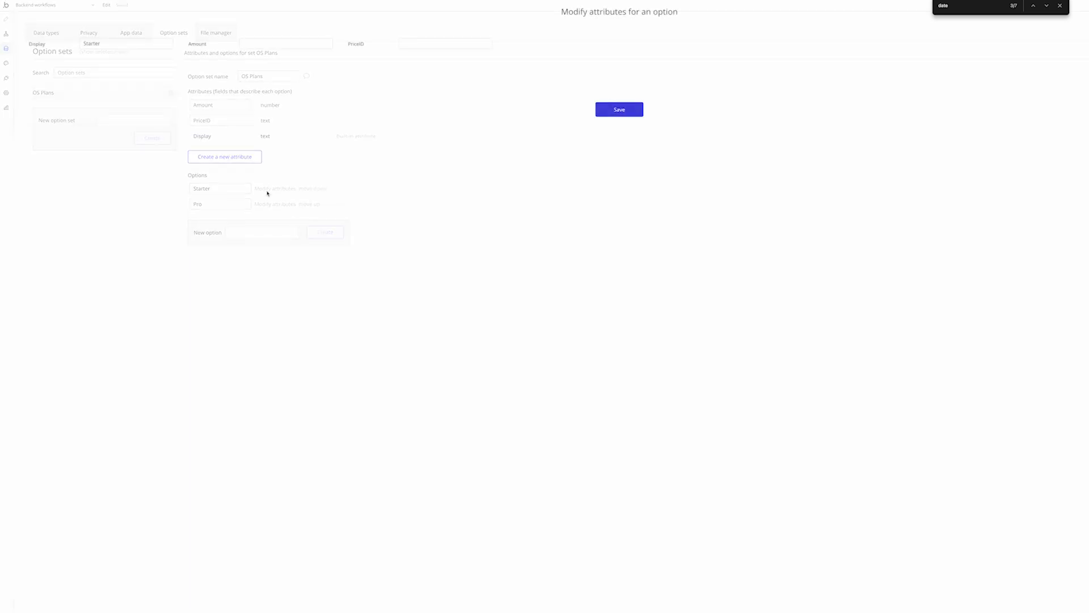
{"action": "left_click", "coordinate": [413, 45]}
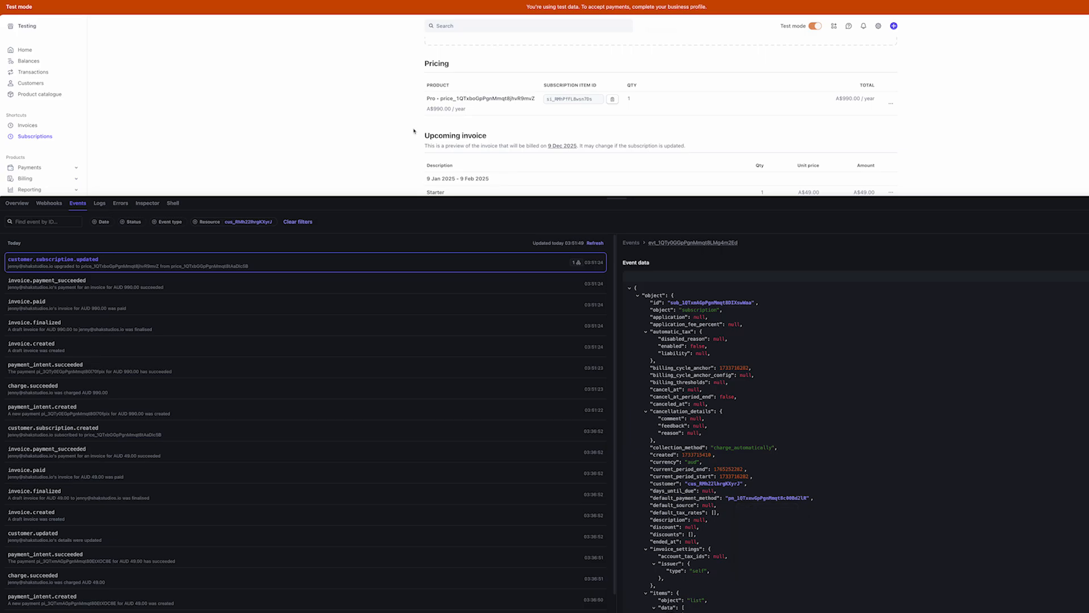
Copy the starter_monthly lookup key from the Starter product's A$49.00 monthly price
{"action": "left_click", "coordinate": [56, 95]}
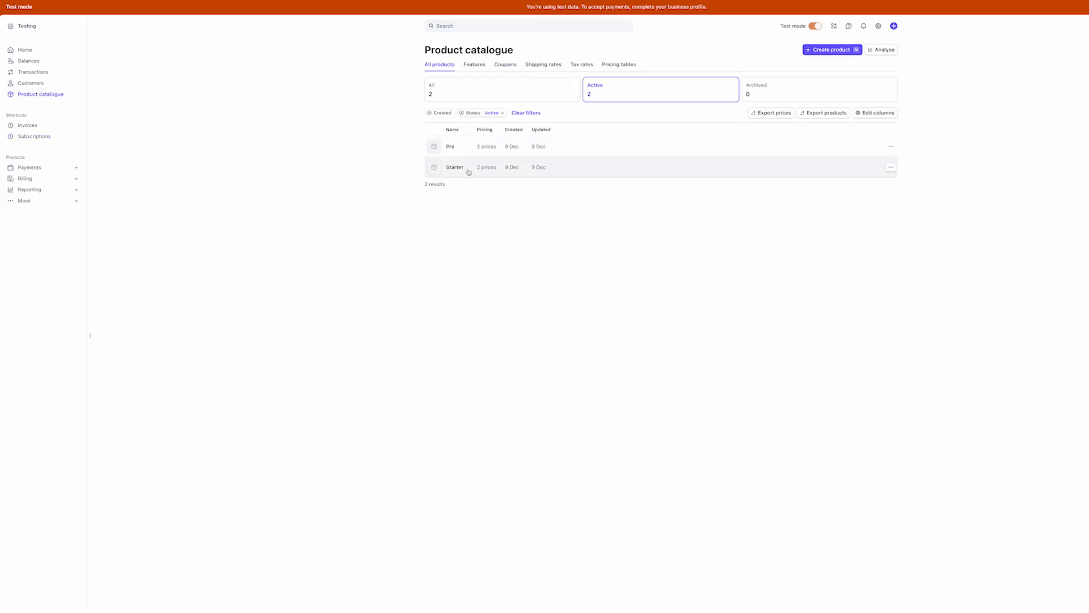
{"action": "left_click", "coordinate": [469, 172]}
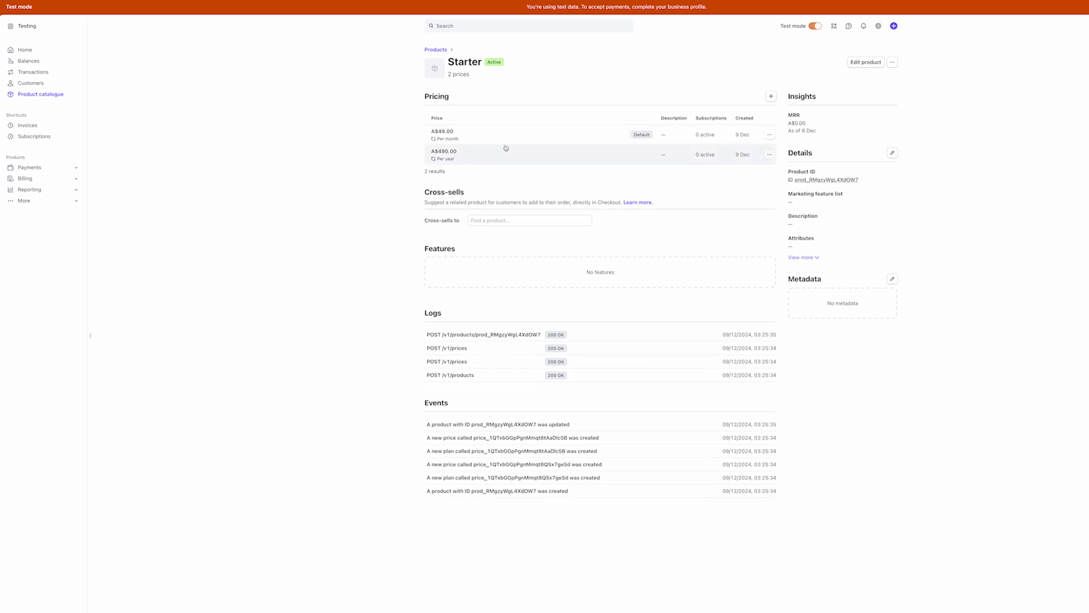
{"action": "left_click", "coordinate": [500, 140]}
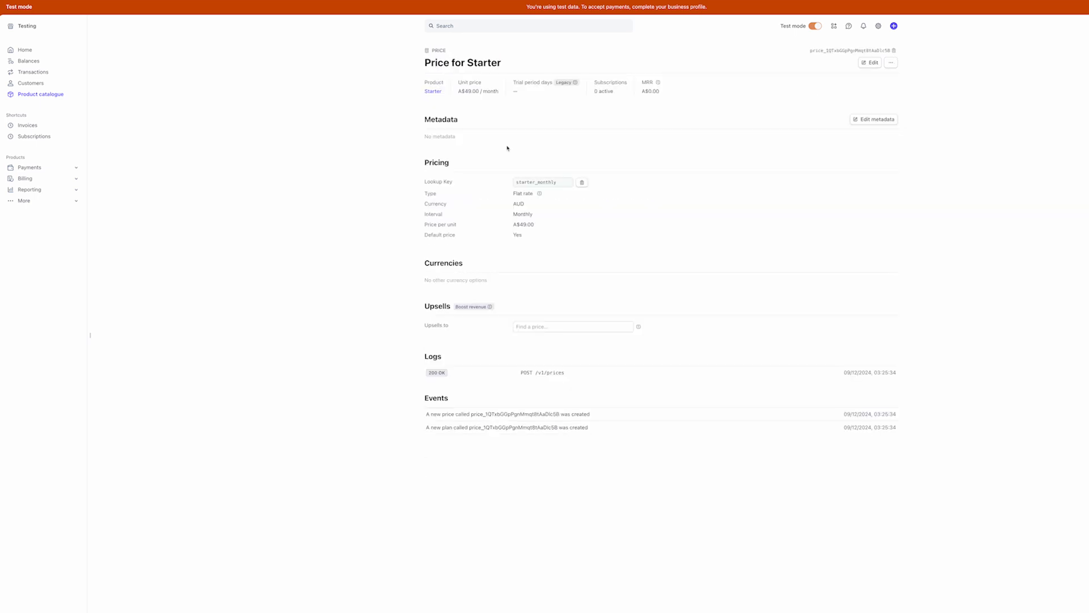
{"action": "double_click", "coordinate": [542, 182]}
{"action": "key", "text": "super+c"}
{"action": "key", "text": "ctrl+shift+Tab"}
{"action": "key", "text": "ctrl+shift+Tab"}
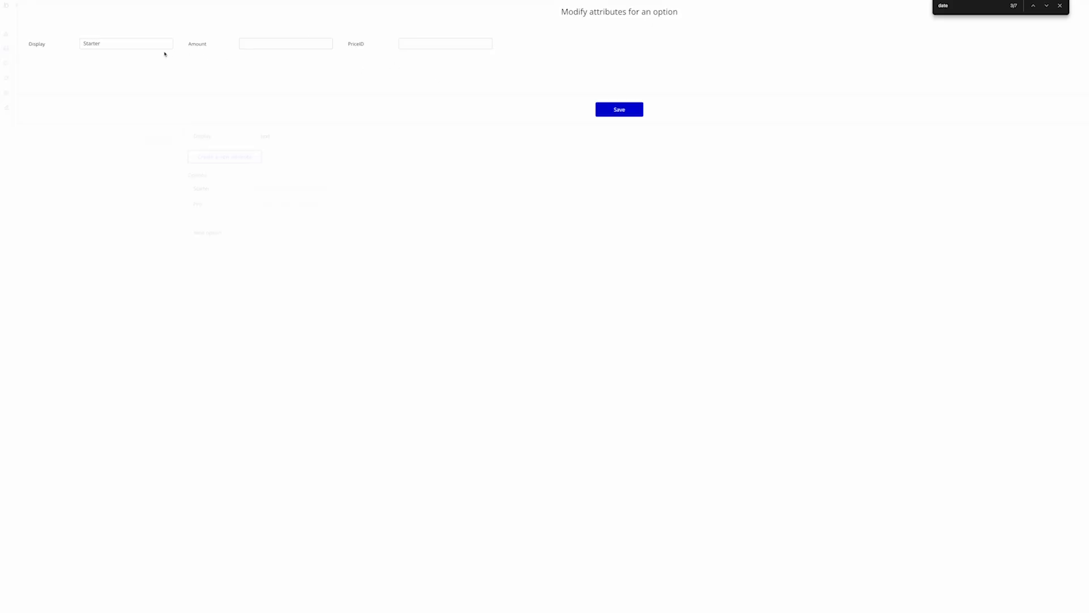
Rename the Starter option to starter_monthly
{"action": "double_click", "coordinate": [151, 44]}
{"action": "key", "text": "super+v"}
{"action": "left_click", "coordinate": [624, 112]}
Rename Pro to pro_monthly and add starter_yearly and pro_yearly options
{"action": "left_click", "coordinate": [267, 230]}
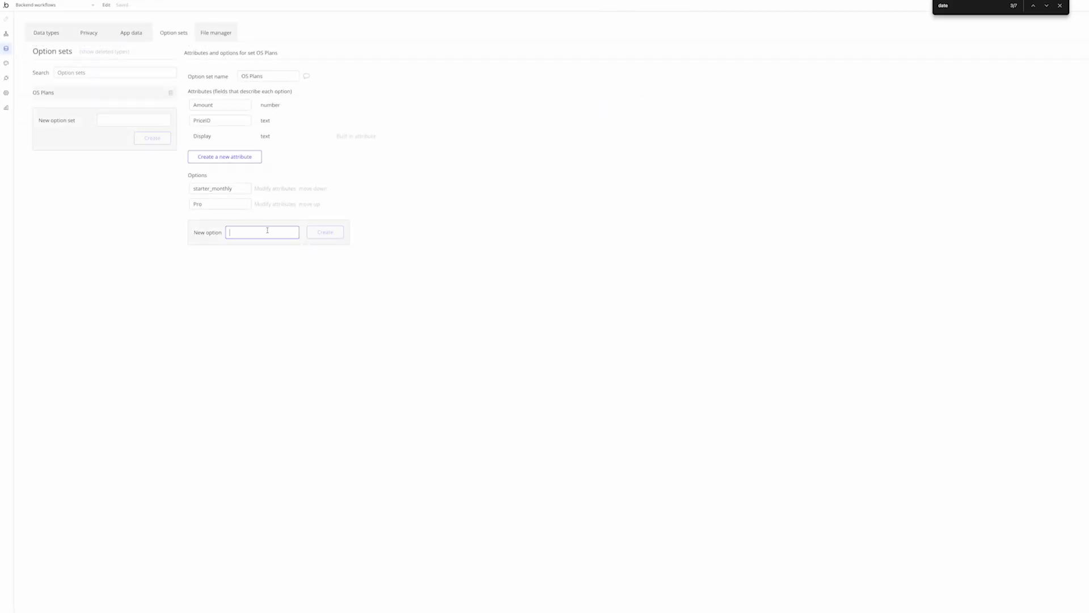
{"action": "key", "text": "super+v"}
{"action": "left_click_drag", "start_coordinate": [248, 233], "coordinate": [336, 341]}
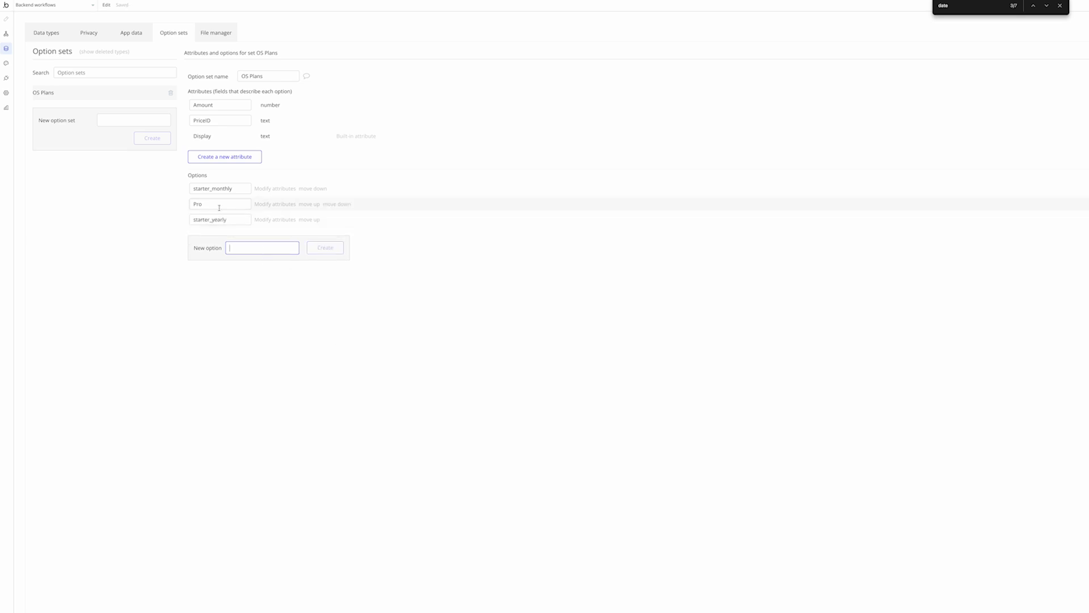
{"action": "left_click", "coordinate": [219, 206]}
{"action": "type", "text": "_monthly"}
{"action": "left_click", "coordinate": [253, 252]}
{"action": "type", "text": "pro_yearly"}
{"action": "key", "text": "Return"}
{"action": "left_click", "coordinate": [196, 204]}
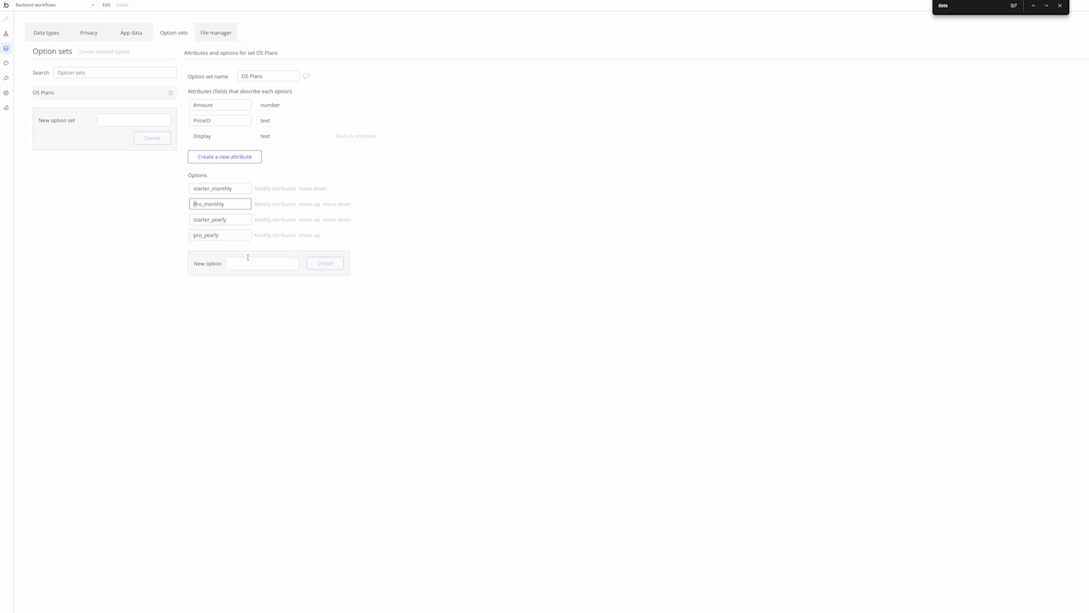
{"action": "key", "text": "Delete"}
{"action": "type", "text": "p"}
{"action": "left_click", "coordinate": [278, 310]}
Add a text attribute called Label to OS Plans
{"action": "left_click", "coordinate": [243, 156]}
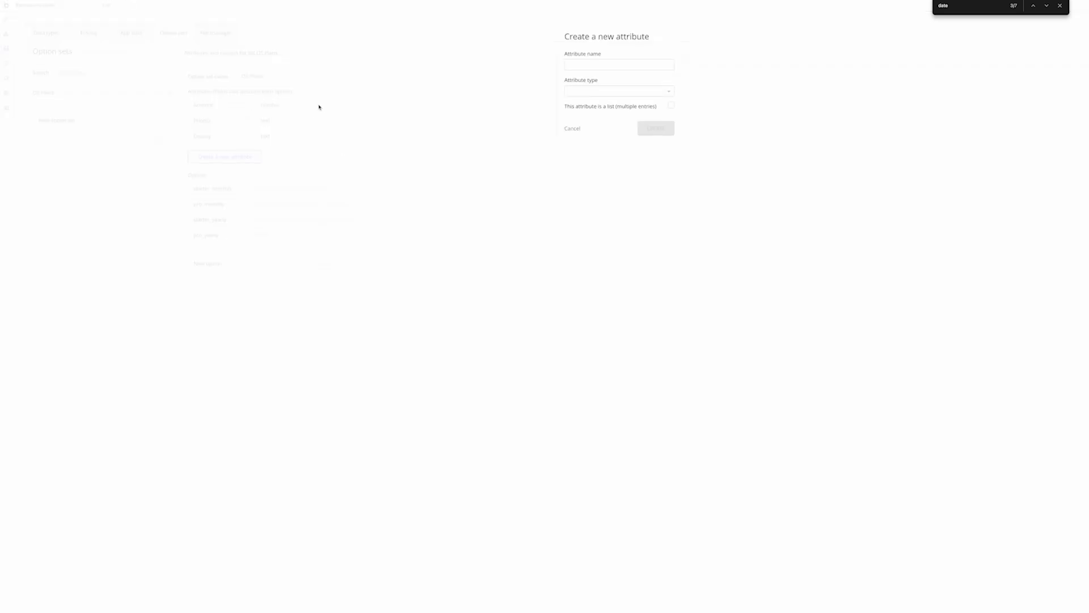
{"action": "key", "text": "Return"}
{"action": "left_click", "coordinate": [596, 66]}
{"action": "type", "text": "Label"}
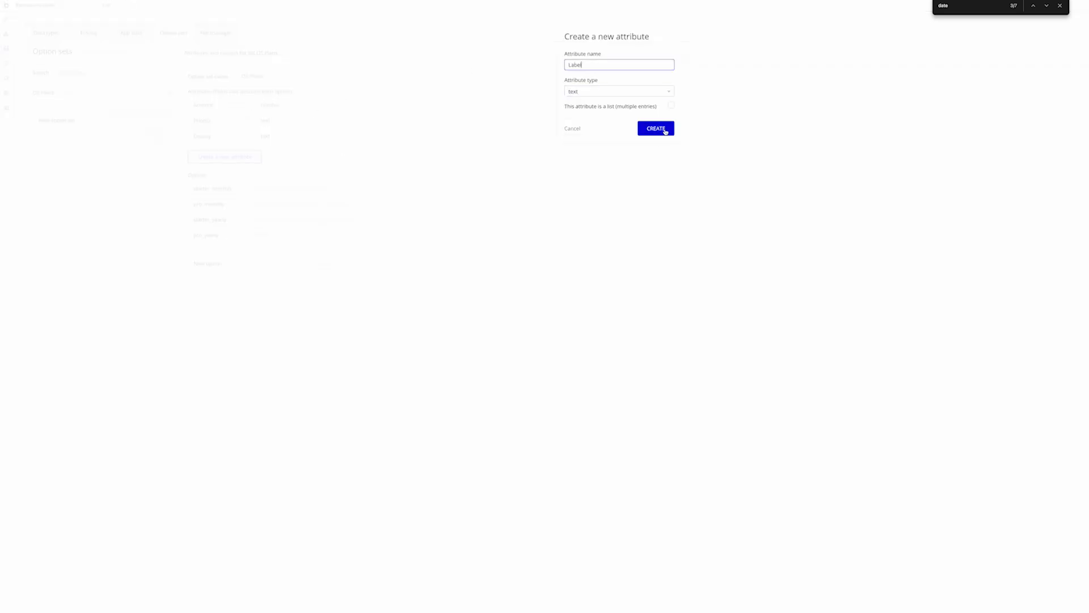
{"action": "left_click", "coordinate": [656, 129]}
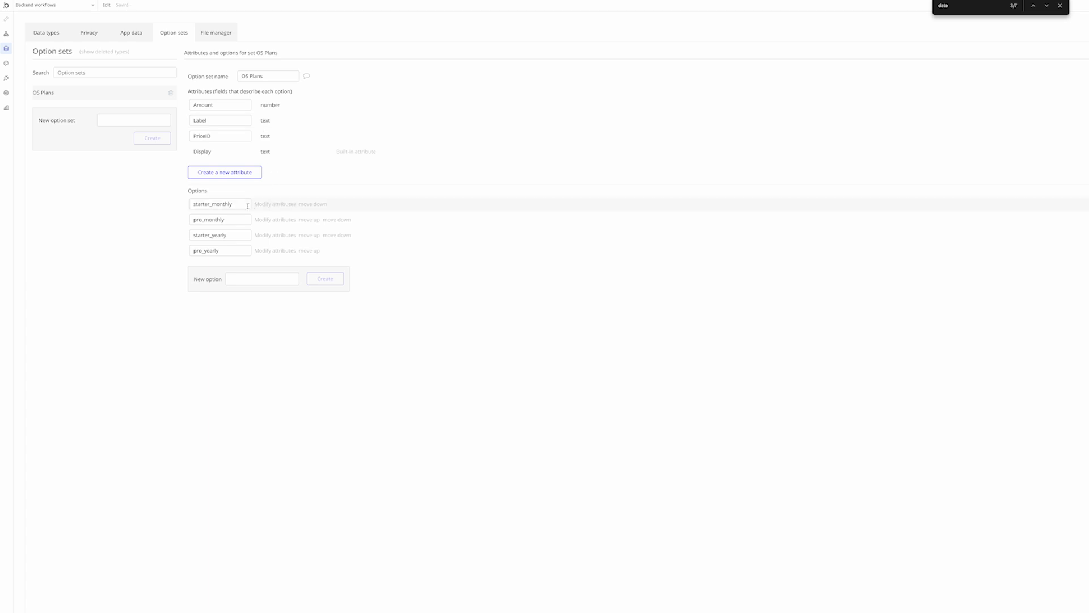
{"action": "key", "text": "Escape"}
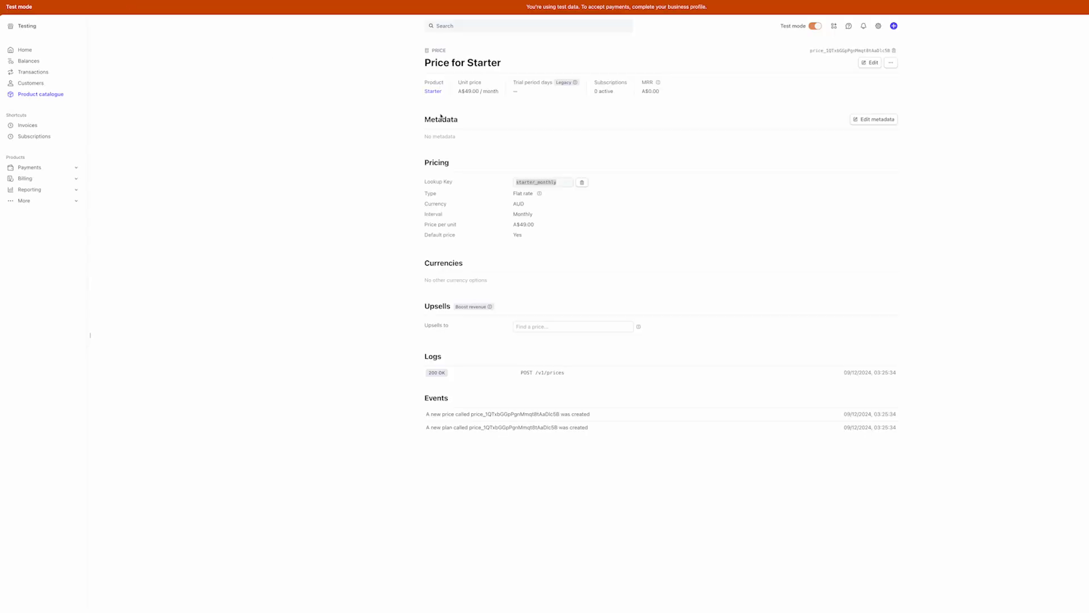
Give starter_monthly a Starter (Monthly) label, Amount 49 and the pasted Stripe price ID
{"action": "left_click", "coordinate": [703, 169]}
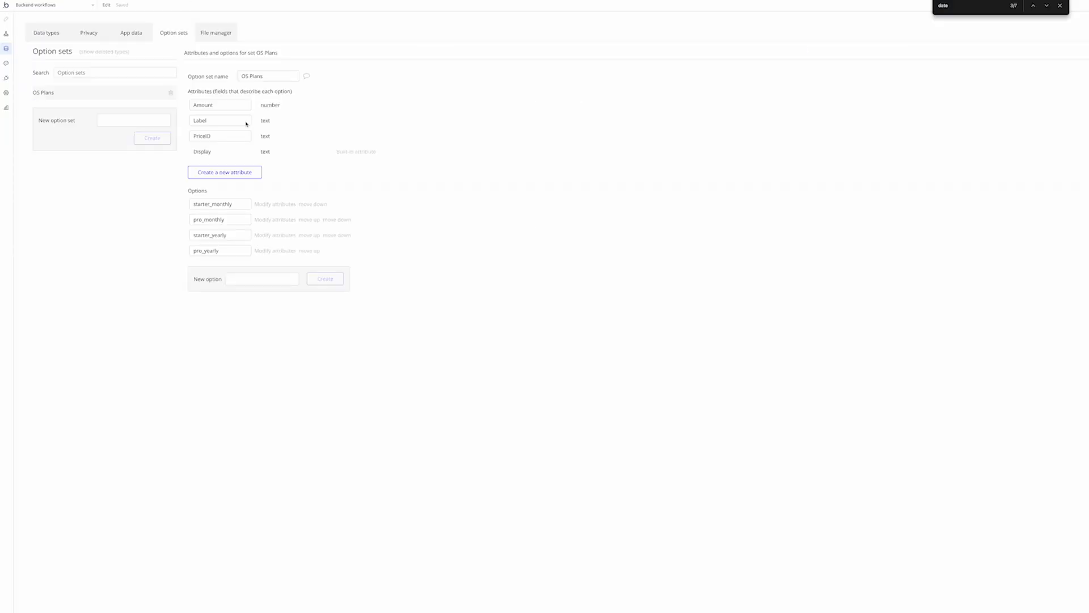
{"action": "left_click", "coordinate": [266, 206]}
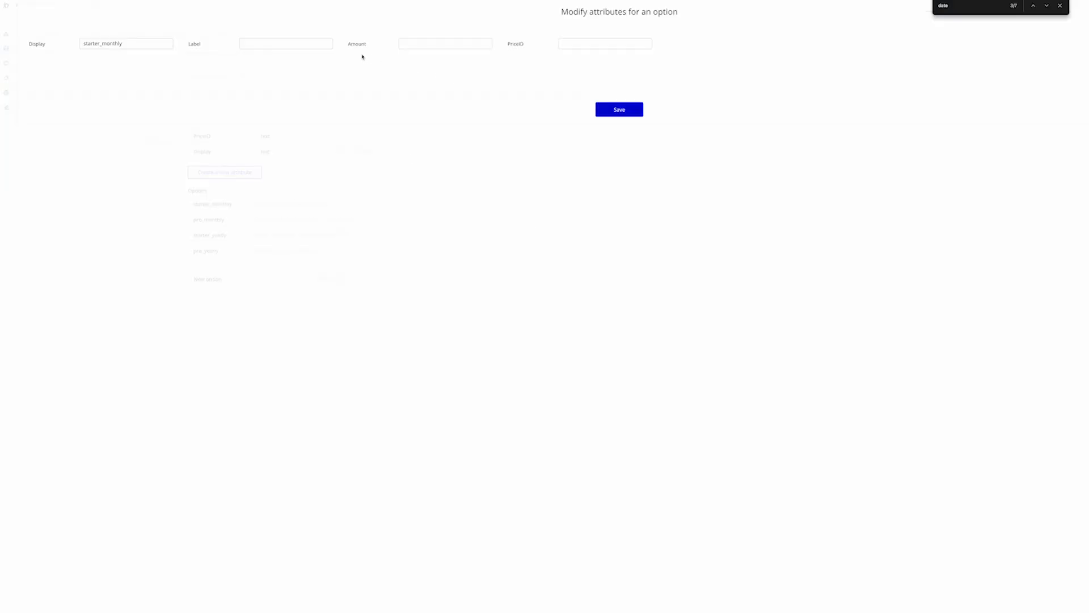
{"action": "left_click", "coordinate": [314, 43]}
{"action": "type", "text": "Starter (Monthly"}
{"action": "key", "text": "Tab"}
{"action": "type", "text": "49"}
{"action": "key", "text": "Tab"}
{"action": "type", "text": "price_1QTxbGGpPgnMmqt8tAaDlc5B"}
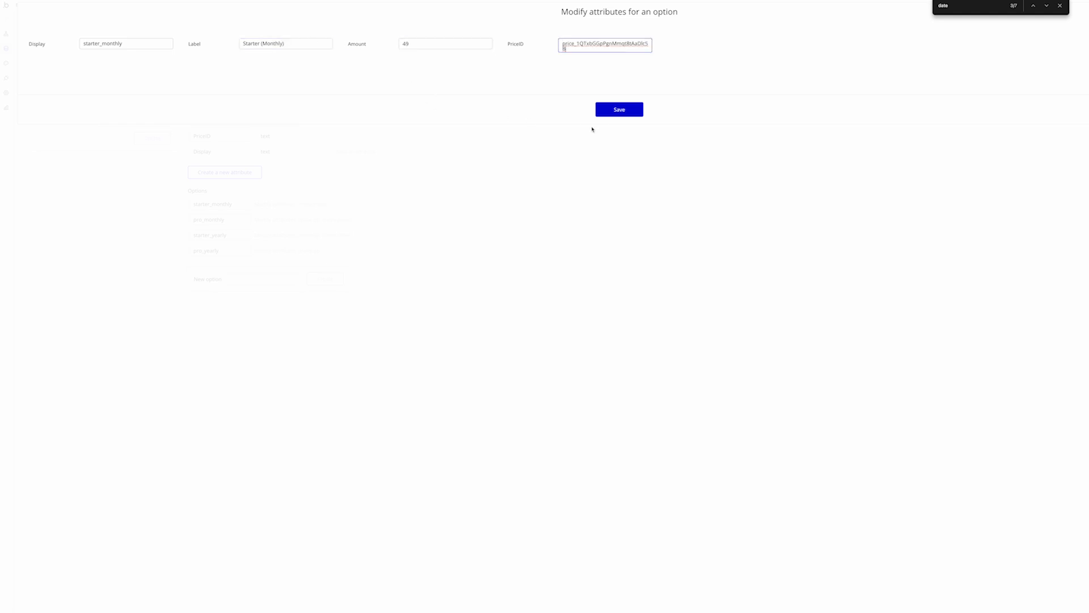
{"action": "left_click", "coordinate": [608, 110]}
Give starter_yearly a Starter (Yearly) label, Amount 49 and its pasted Stripe price ID
{"action": "left_click", "coordinate": [274, 235]}
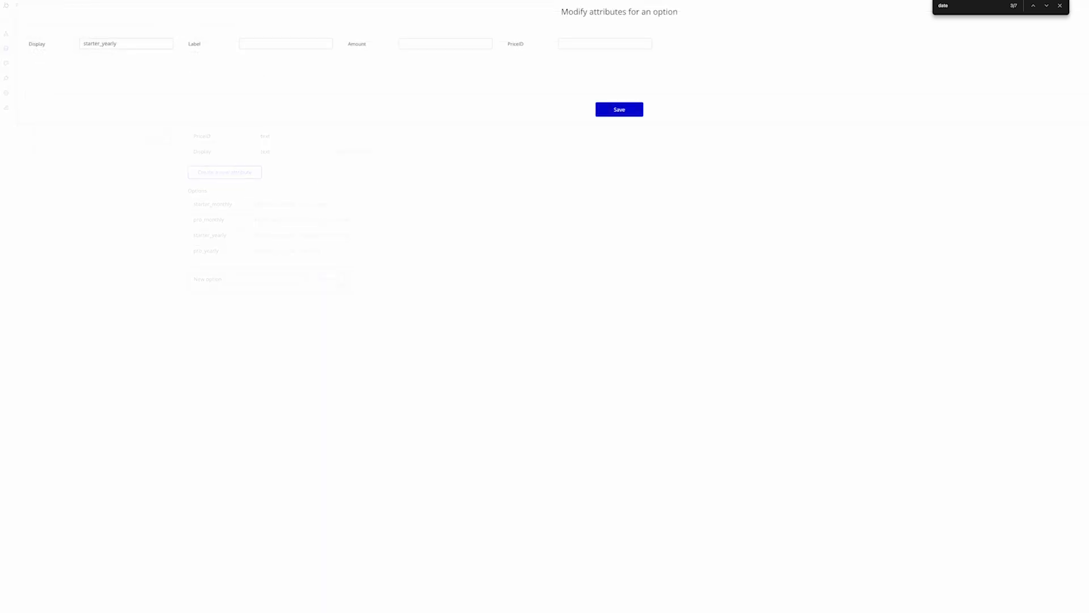
{"action": "left_click", "coordinate": [260, 44]}
{"action": "type", "text": "Starter (Yearly"}
{"action": "key", "text": "Tab"}
{"action": "type", "text": "49"}
{"action": "key", "text": "Tab"}
{"action": "key", "text": "ctrl+v"}
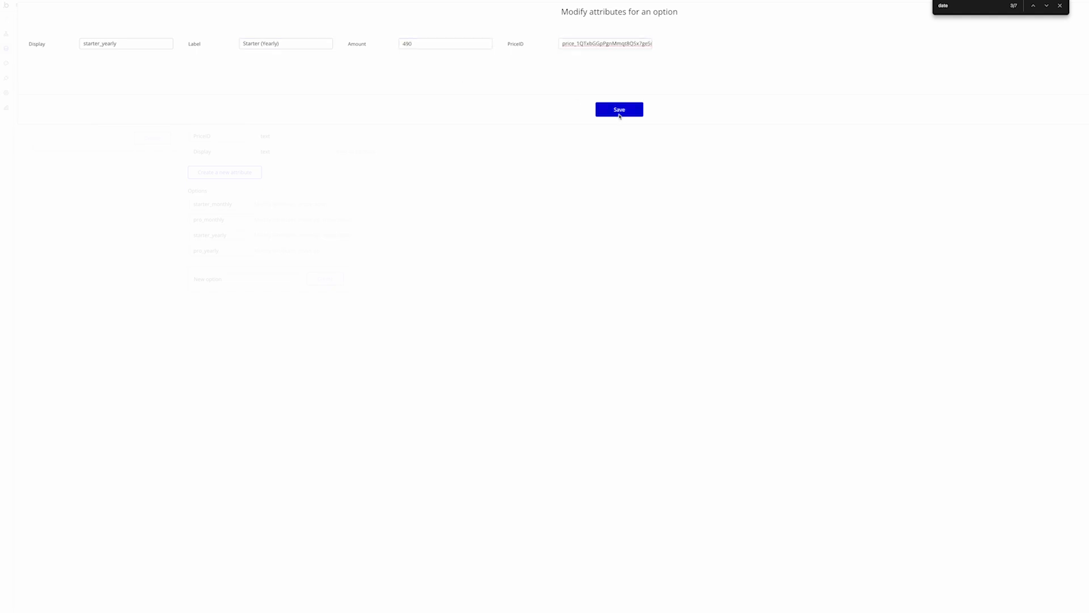
{"action": "left_click", "coordinate": [618, 113]}
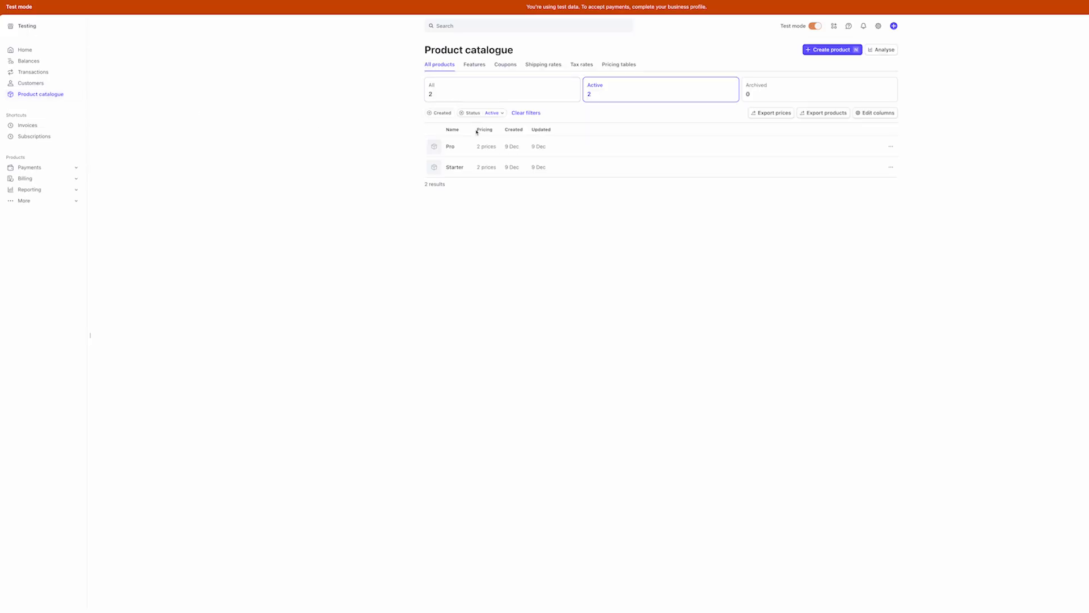
Copy the Pro product's yearly price ID from Stripe
{"action": "left_click", "coordinate": [556, 151]}
{"action": "left_click", "coordinate": [448, 151]}
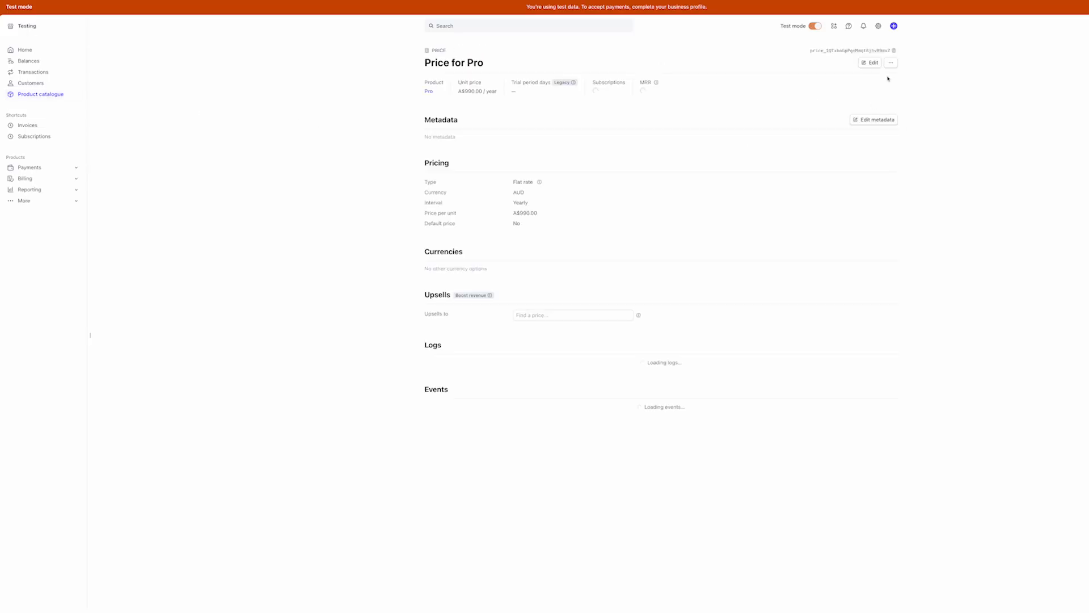
{"action": "left_click", "coordinate": [851, 51]}
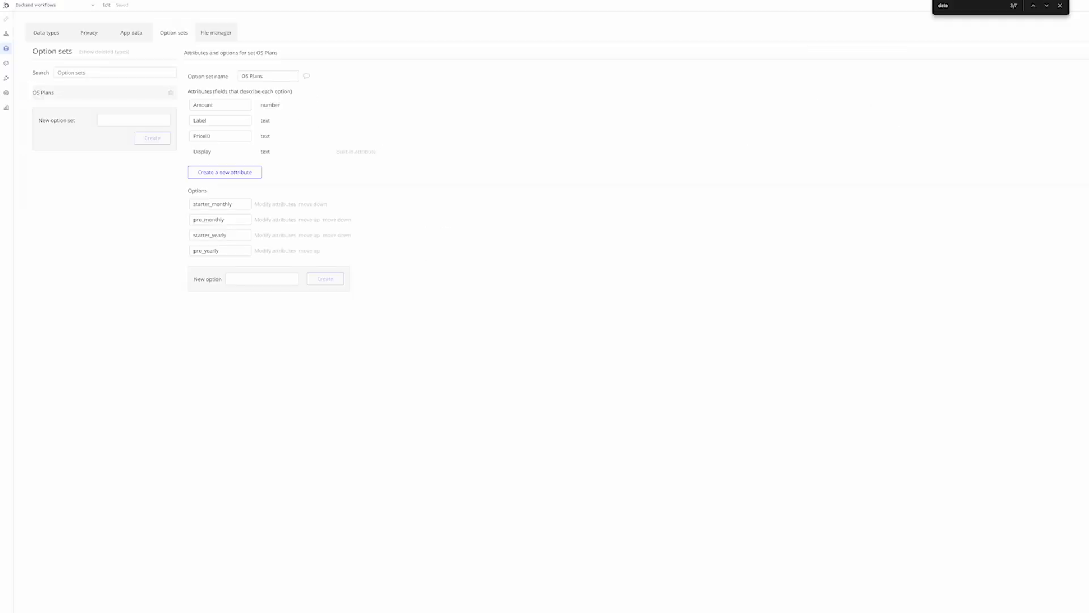
Give pro_yearly Label Pro (Yearly), Amount 990 and the Pro yearly price ID
{"action": "left_click", "coordinate": [274, 251]}
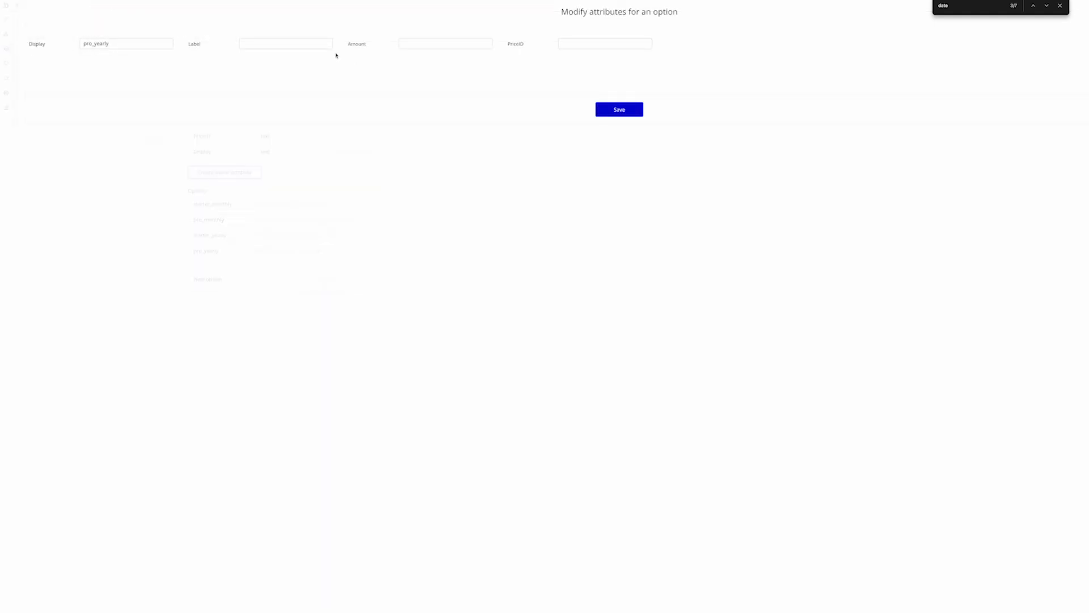
{"action": "left_click", "coordinate": [448, 44]}
{"action": "type", "text": "9900"}
{"action": "key", "text": "BackSpace"}
{"action": "key", "text": "Tab"}
{"action": "key", "text": "ctrl+v"}
{"action": "left_click", "coordinate": [267, 46]}
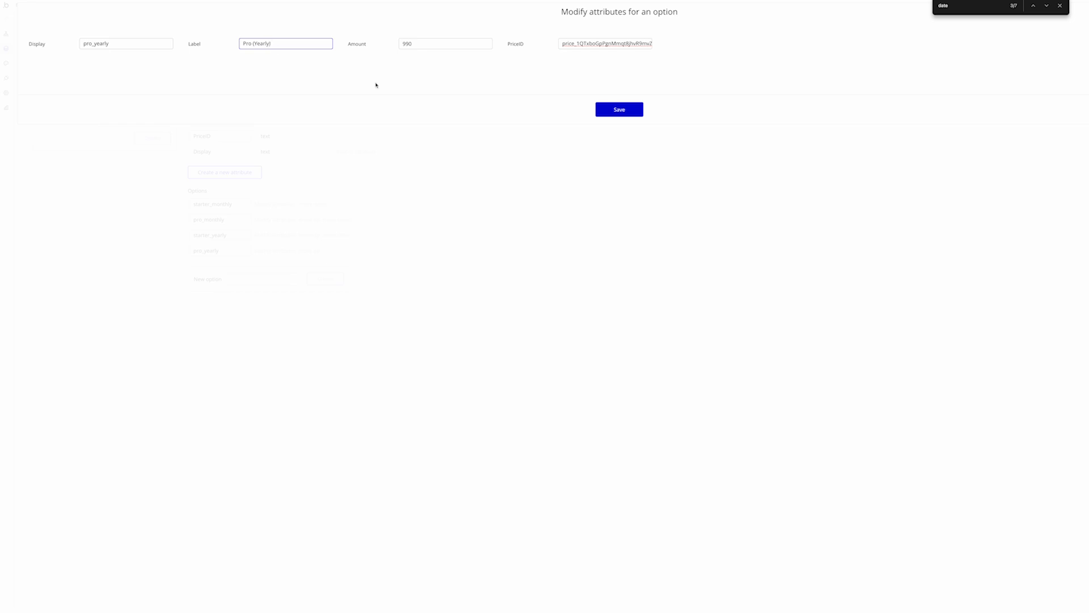
{"action": "left_click", "coordinate": [617, 107]}
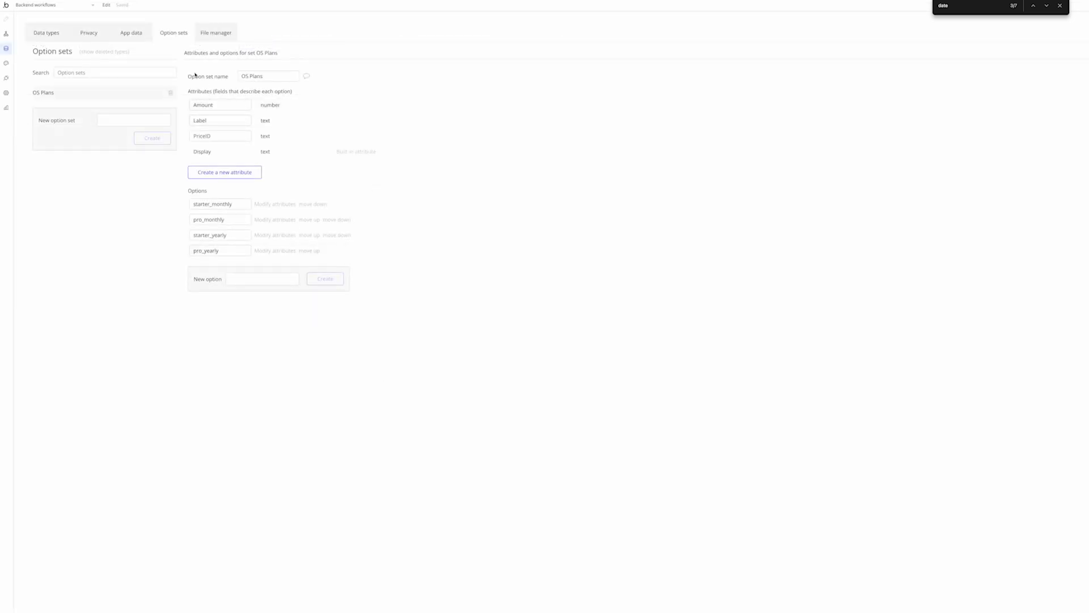
Add a Plan field of type OS Plans to subscription
{"action": "left_click", "coordinate": [49, 33]}
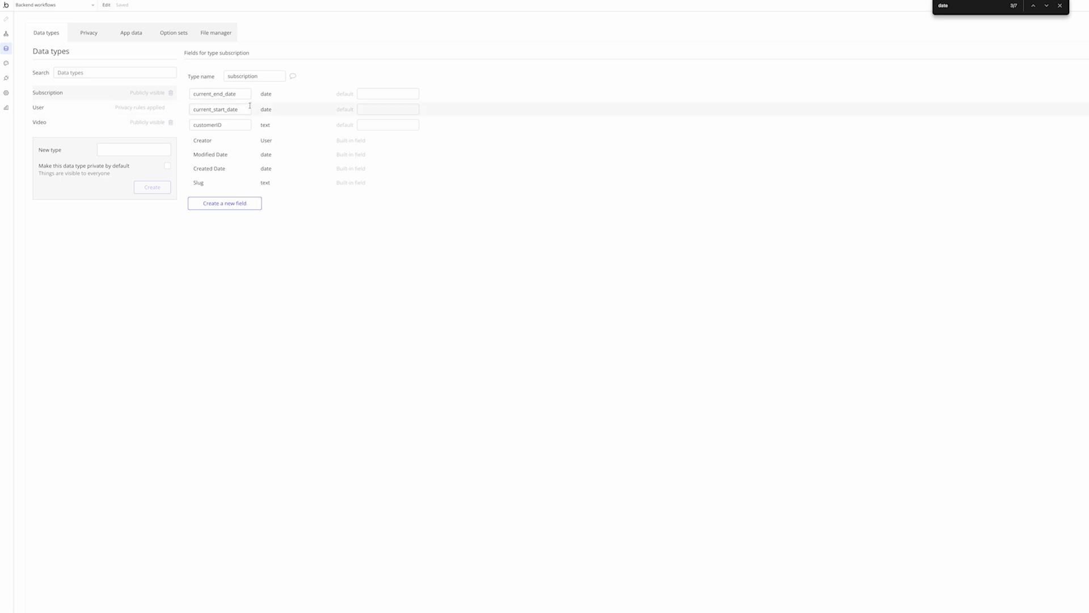
{"action": "left_click", "coordinate": [226, 203]}
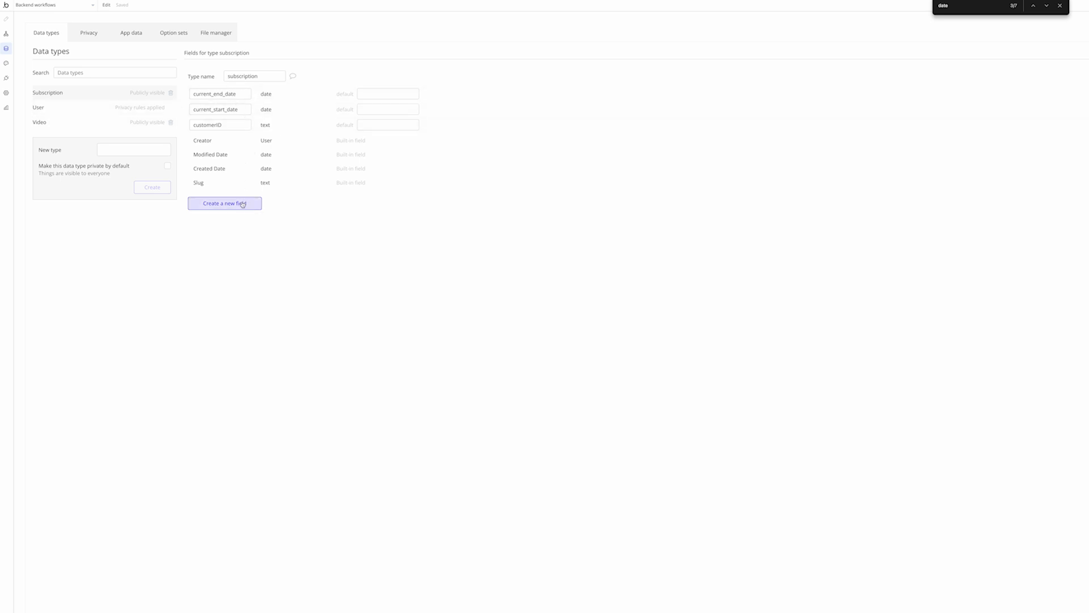
{"action": "left_click", "coordinate": [590, 93]}
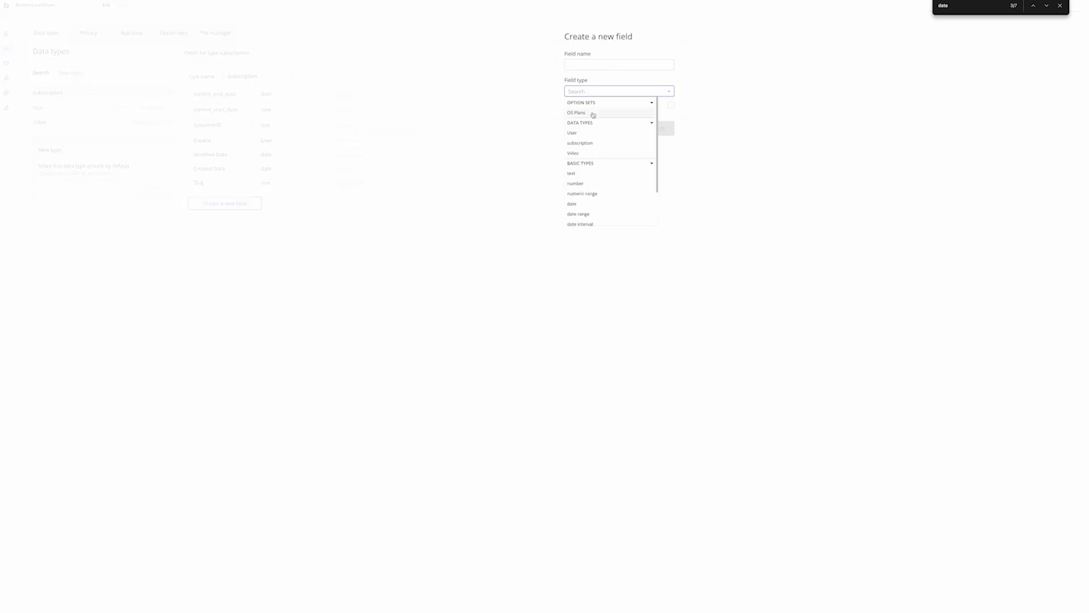
{"action": "left_click", "coordinate": [593, 112]}
{"action": "left_click", "coordinate": [617, 67]}
{"action": "type", "text": "P"}
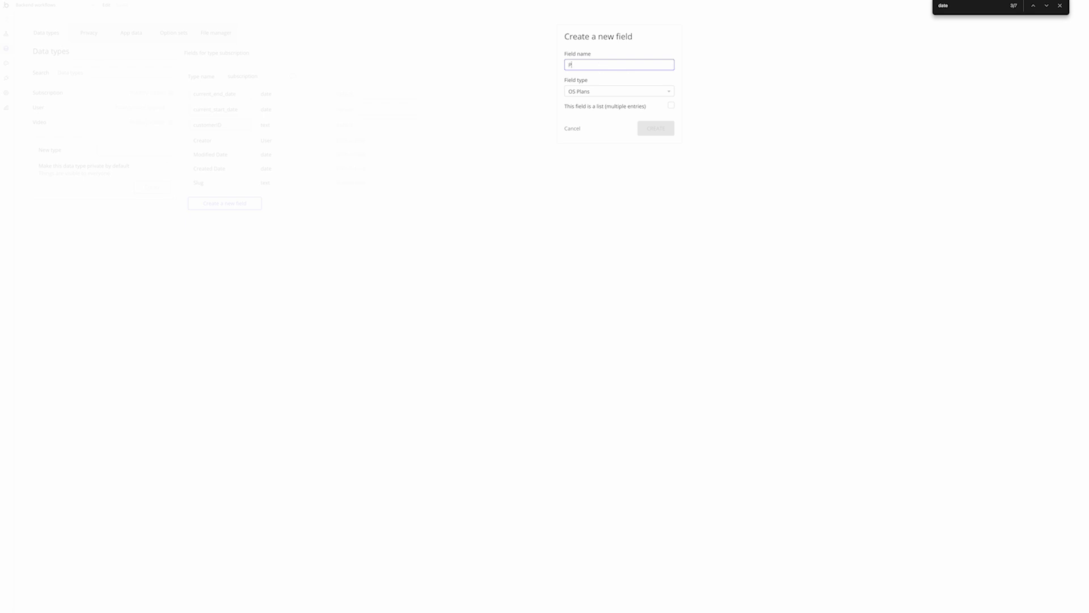
{"action": "type", "text": "lan"}
{"action": "left_click", "coordinate": [667, 127]}
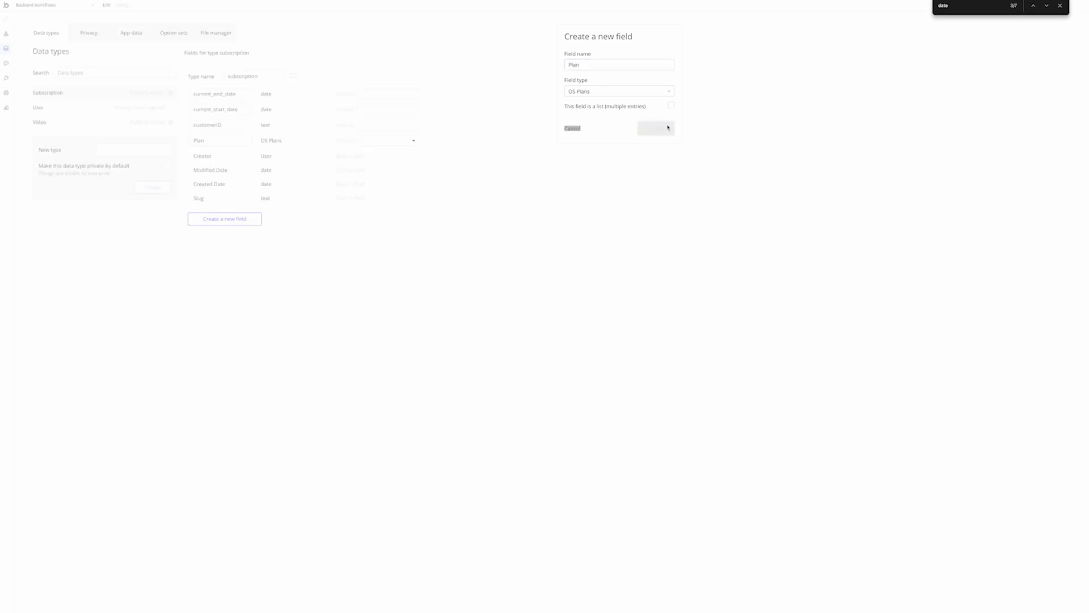
{"action": "left_click", "coordinate": [365, 143]}
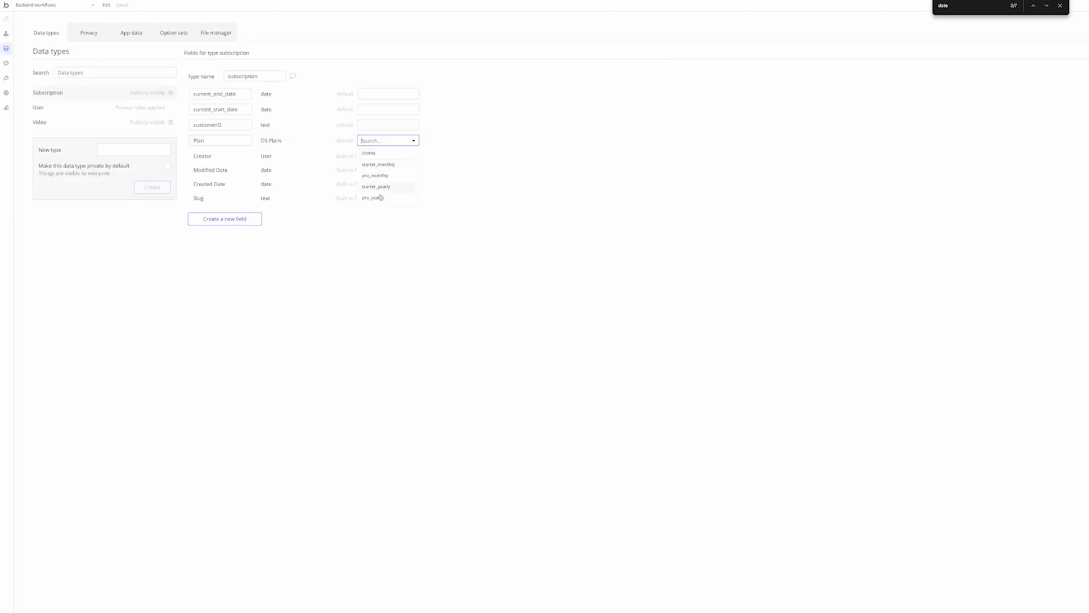
{"action": "left_click", "coordinate": [368, 248]}
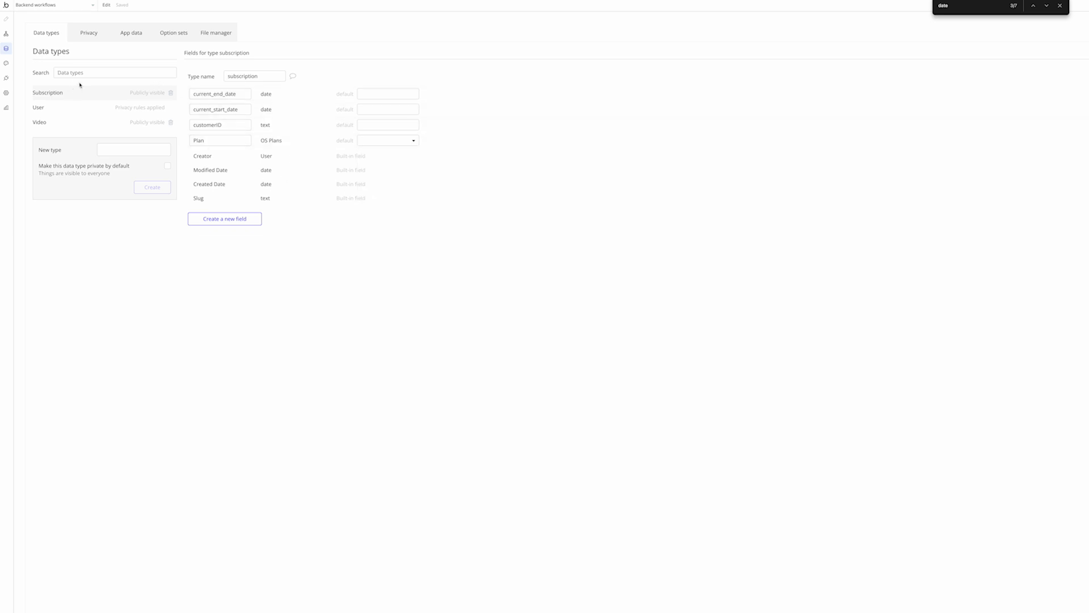
Add a Status text field to subscription
{"action": "left_click", "coordinate": [226, 219]}
{"action": "left_click", "coordinate": [581, 92]}
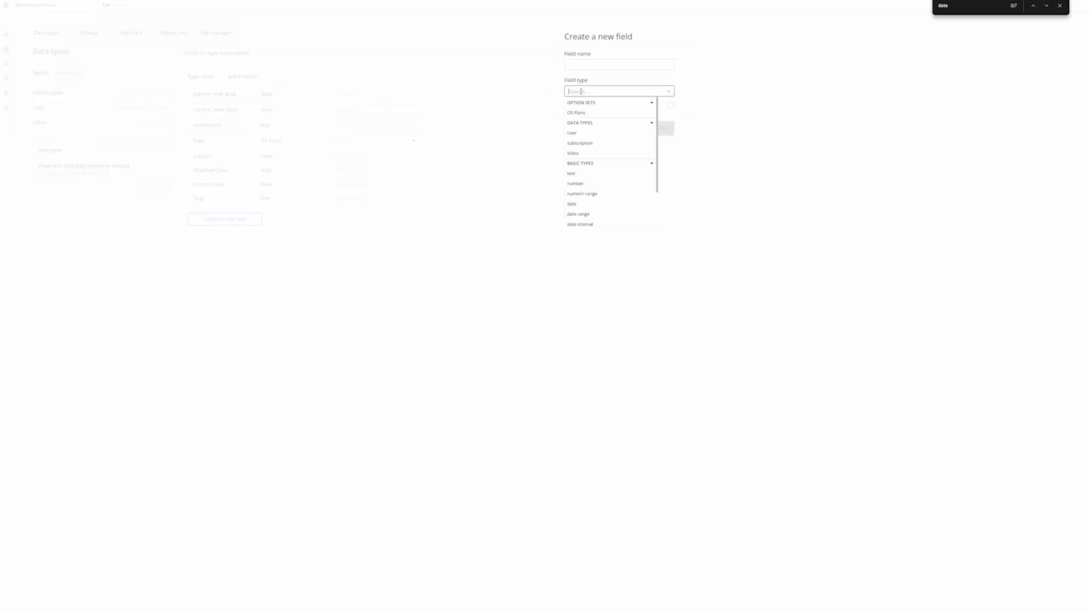
{"action": "type", "text": "text"}
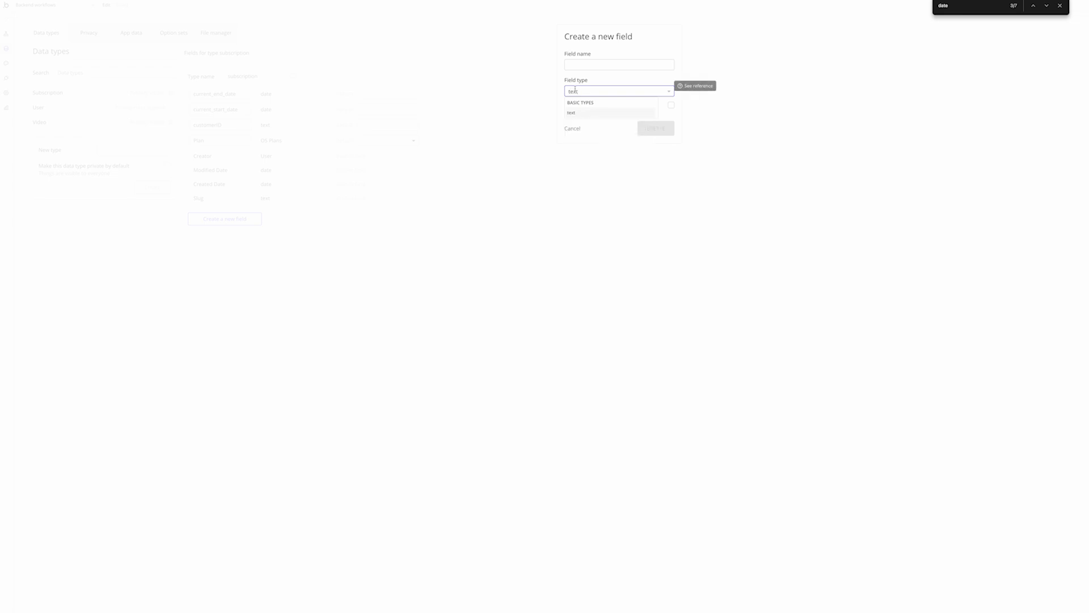
{"action": "left_click", "coordinate": [592, 113]}
{"action": "left_click", "coordinate": [587, 67]}
{"action": "type", "text": "St"}
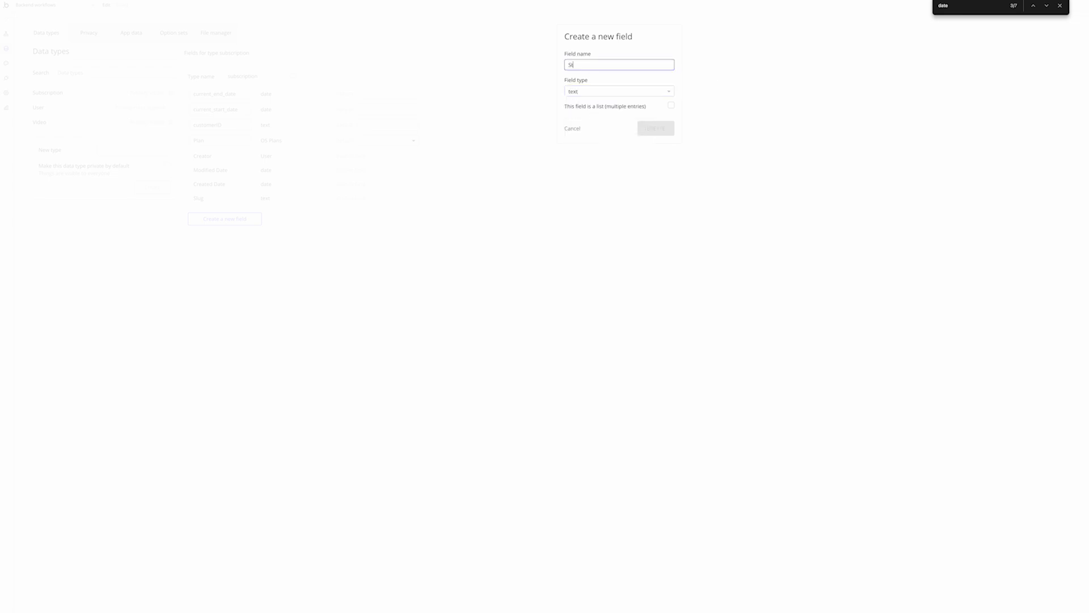
{"action": "type", "text": "atus"}
{"action": "left_click", "coordinate": [651, 128]}
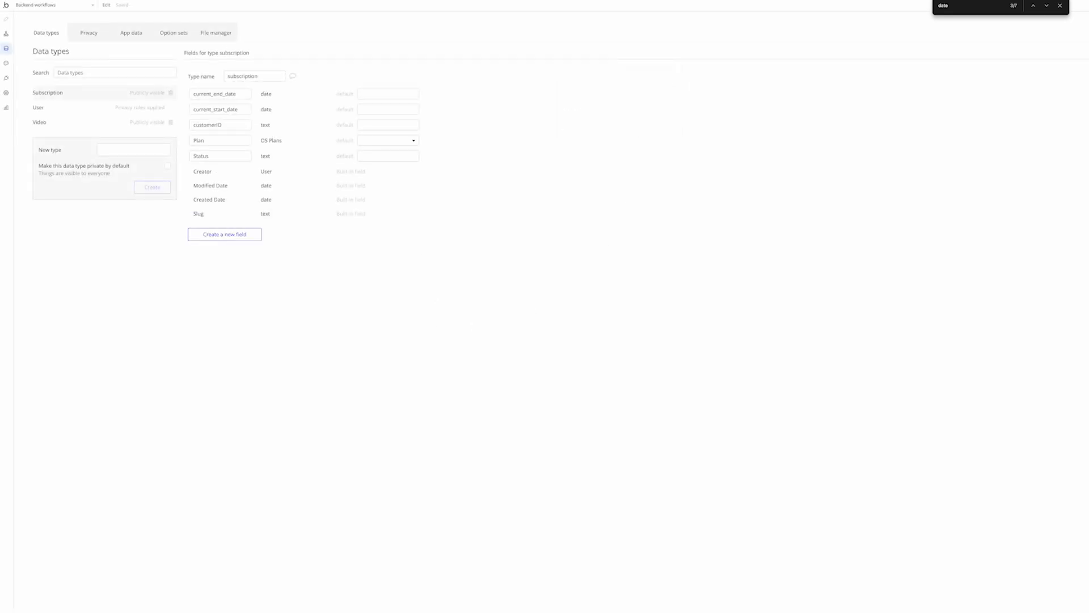
Add a Subscription field linking to subscription on the User type
{"action": "left_click", "coordinate": [76, 110]}
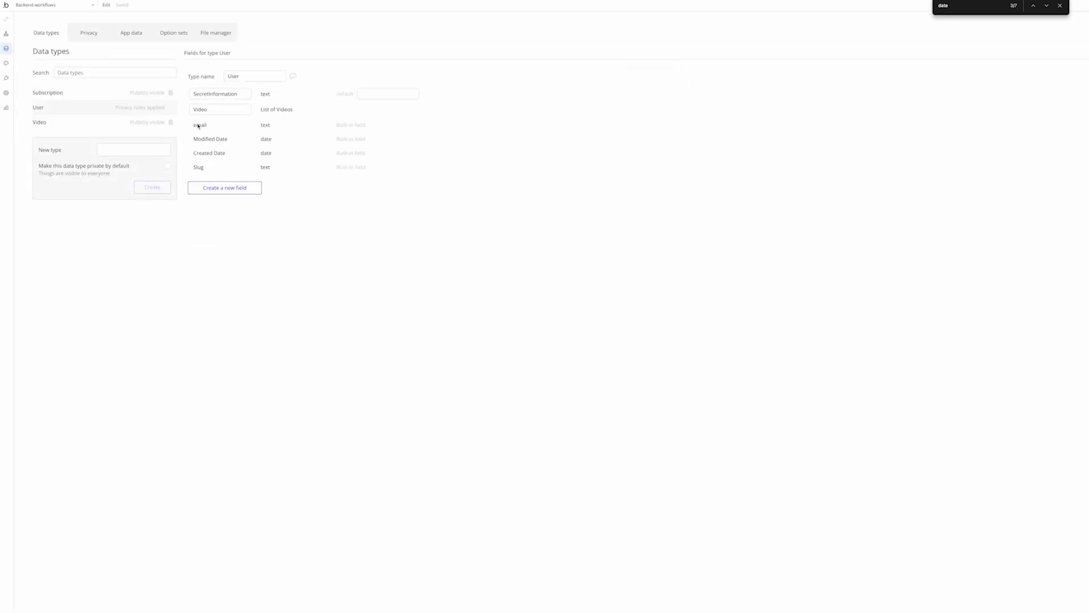
{"action": "left_click", "coordinate": [216, 188]}
{"action": "left_click", "coordinate": [600, 89]}
{"action": "type", "text": "date"}
{"action": "key", "text": "Return"}
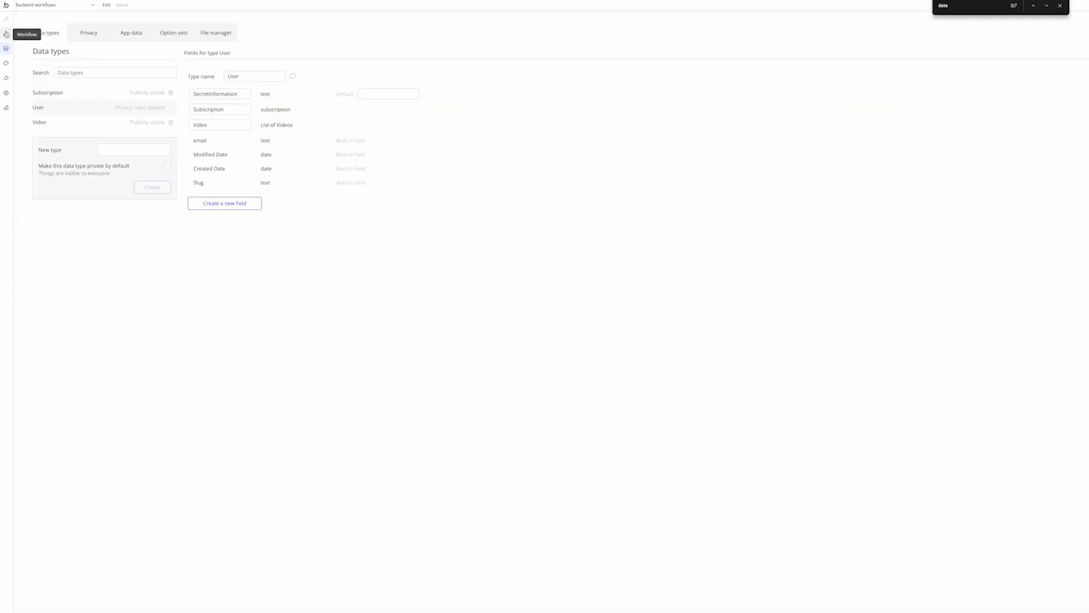
Add a Make changes to a thing step whose target is a search for subscriptions
{"action": "left_click", "coordinate": [6, 35]}
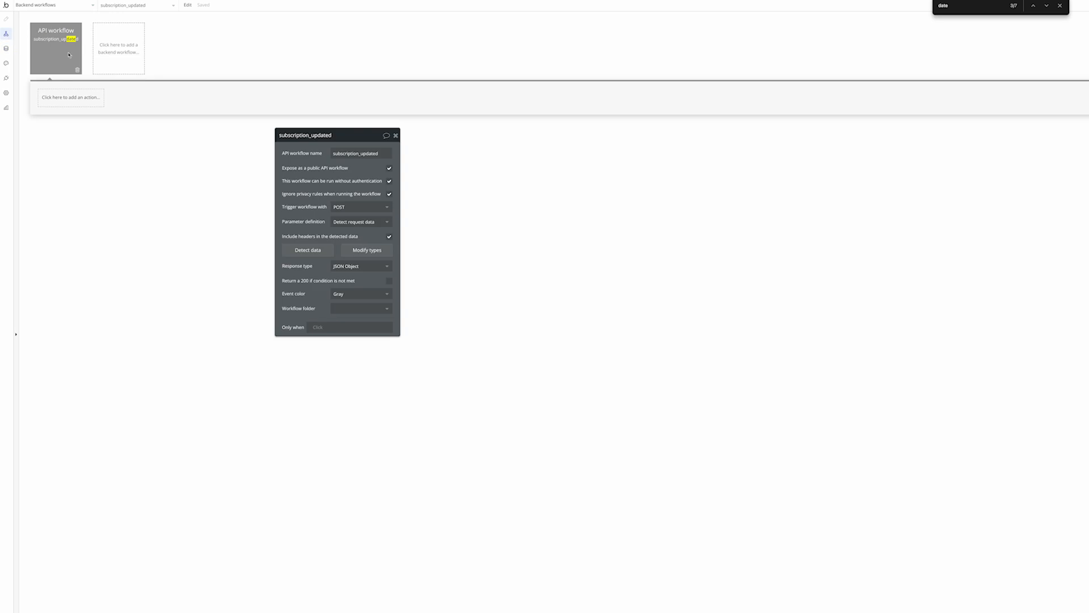
{"action": "left_click", "coordinate": [70, 103]}
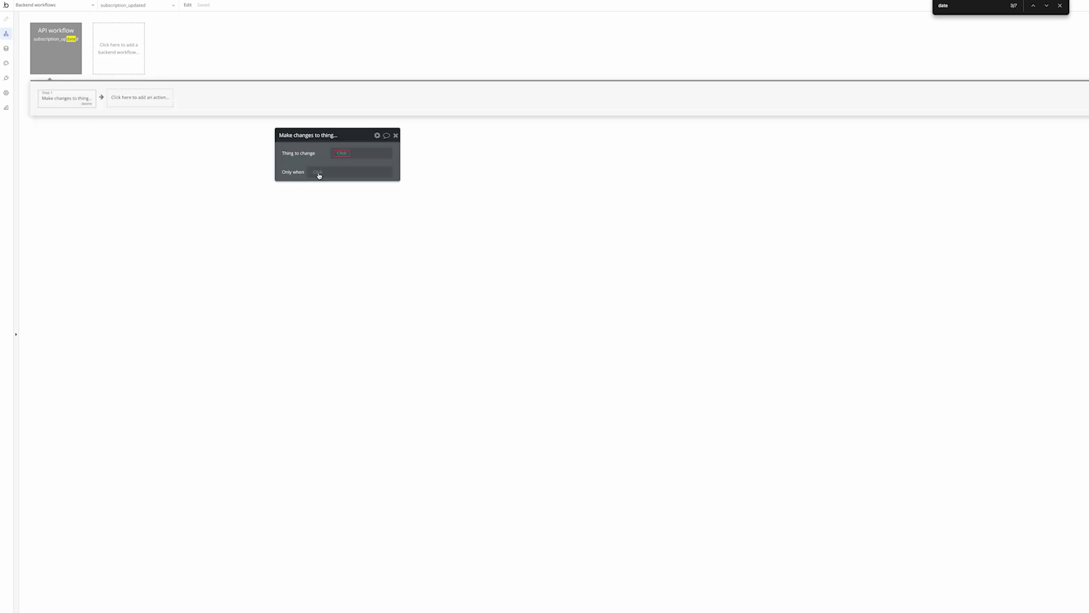
{"action": "left_click", "coordinate": [341, 152]}
{"action": "left_click", "coordinate": [358, 176]}
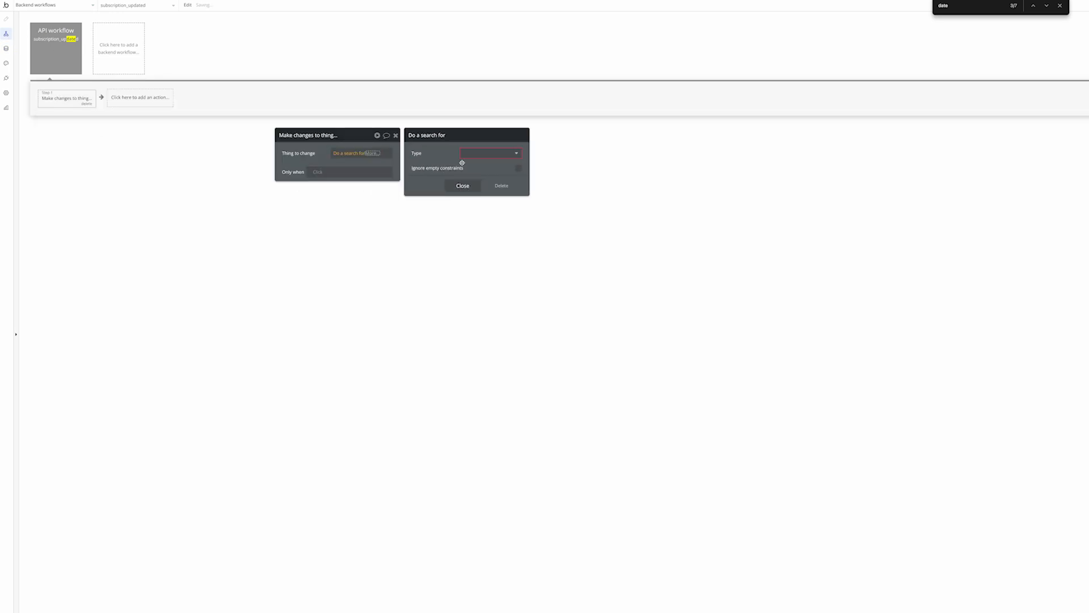
{"action": "left_click", "coordinate": [470, 159]}
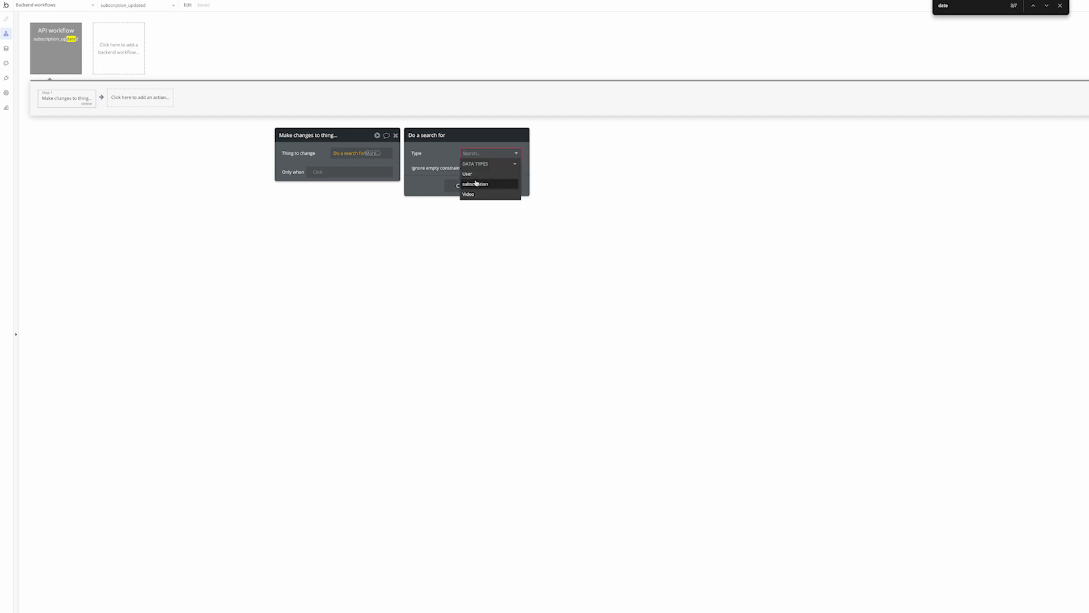
{"action": "left_click", "coordinate": [486, 184]}
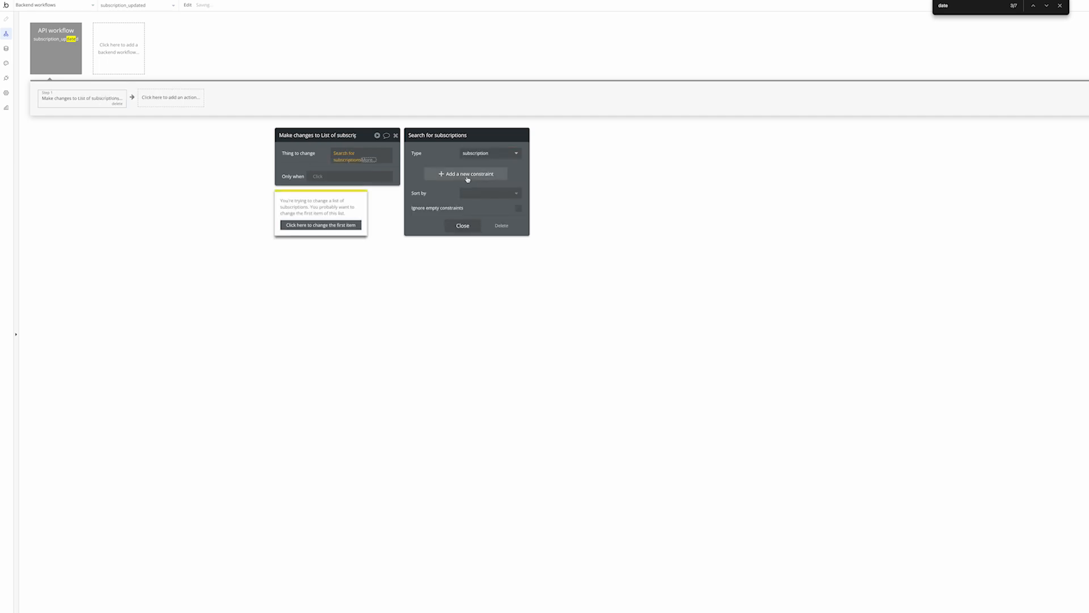
Constrain the subscription search to customerID equal to Request Data's body object customer
{"action": "left_click", "coordinate": [469, 182]}
{"action": "left_click", "coordinate": [421, 171]}
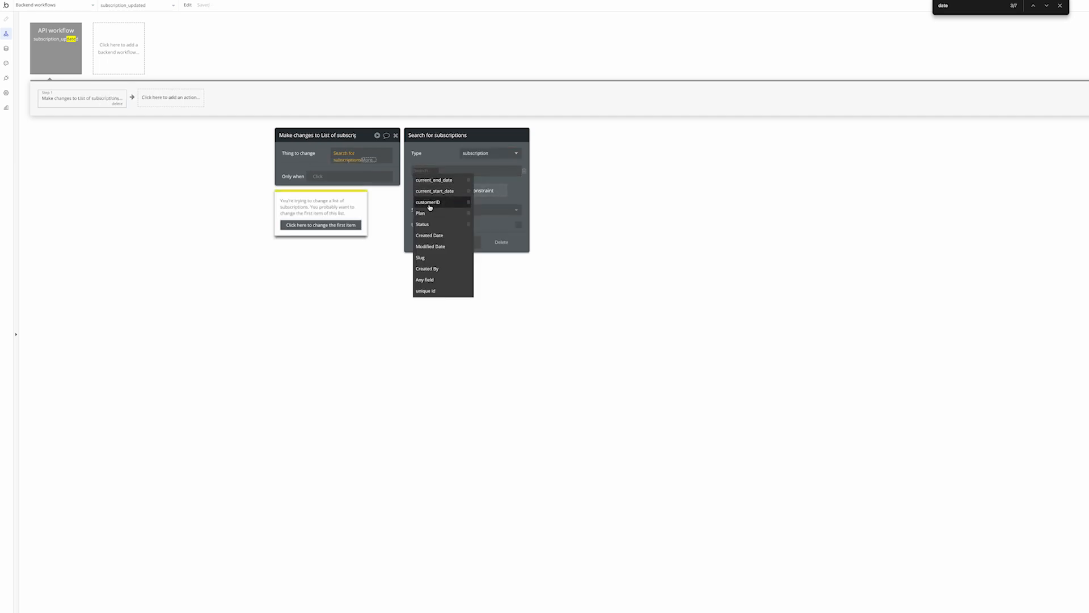
{"action": "left_click", "coordinate": [429, 203]}
{"action": "left_click", "coordinate": [445, 174]}
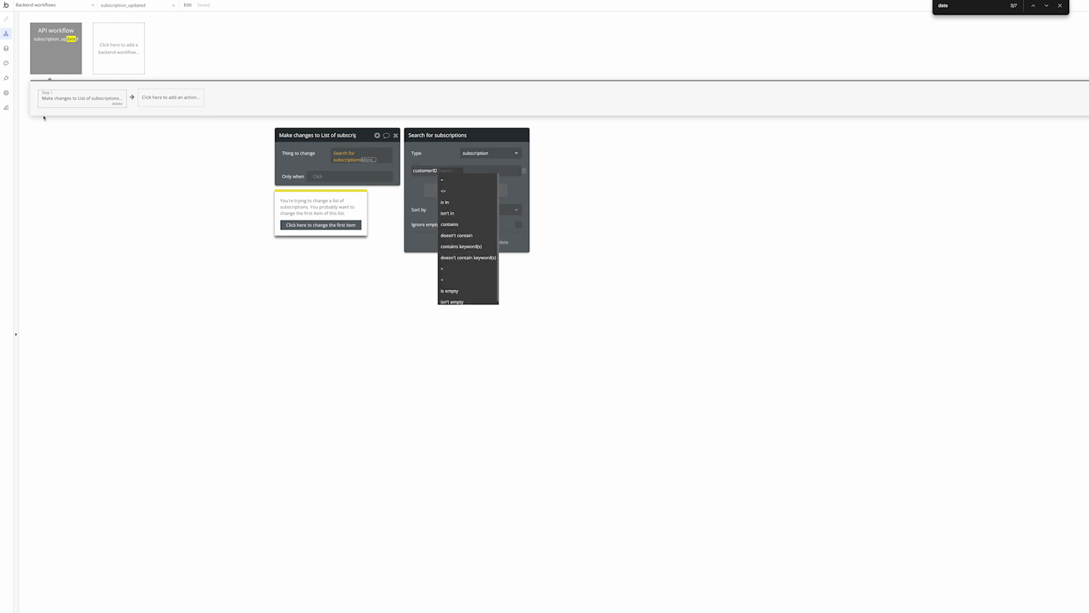
{"action": "left_click", "coordinate": [458, 181]}
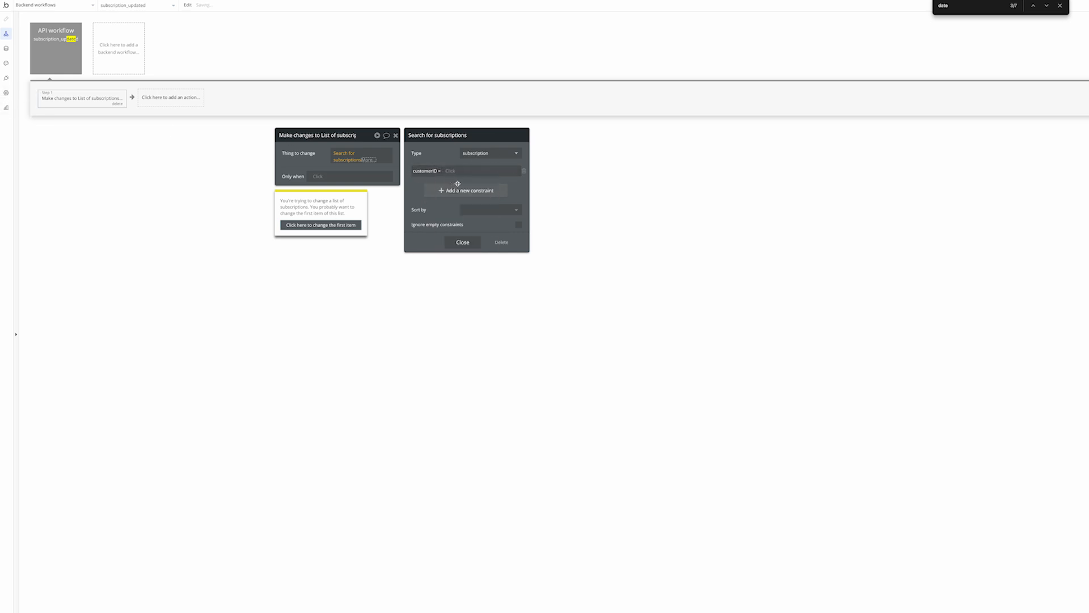
{"action": "left_click", "coordinate": [454, 172]}
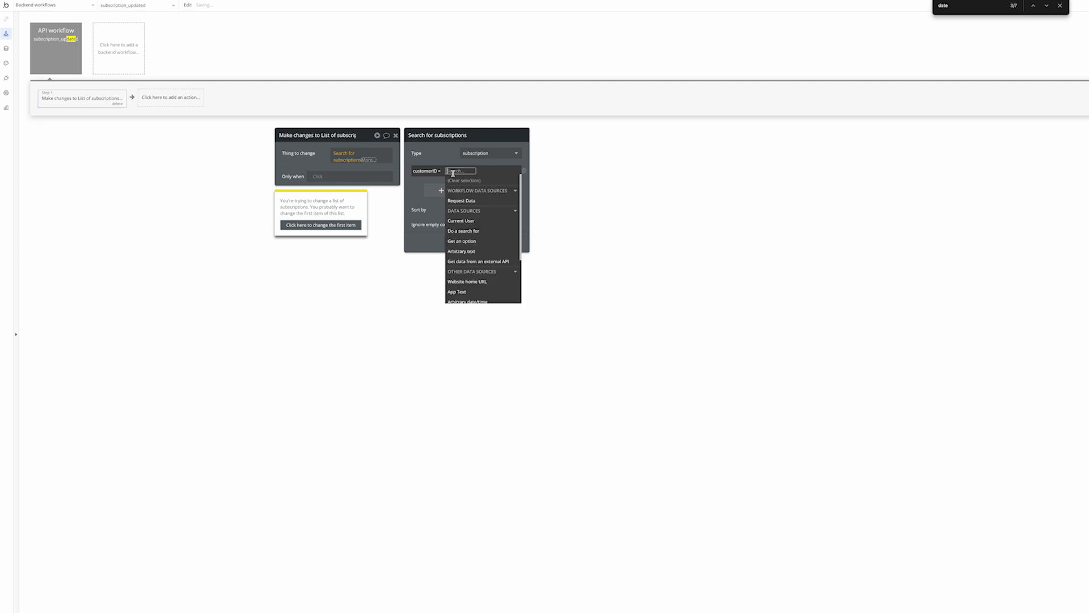
{"action": "left_click", "coordinate": [476, 201]}
{"action": "type", "text": "cus"}
{"action": "key", "text": "Return"}
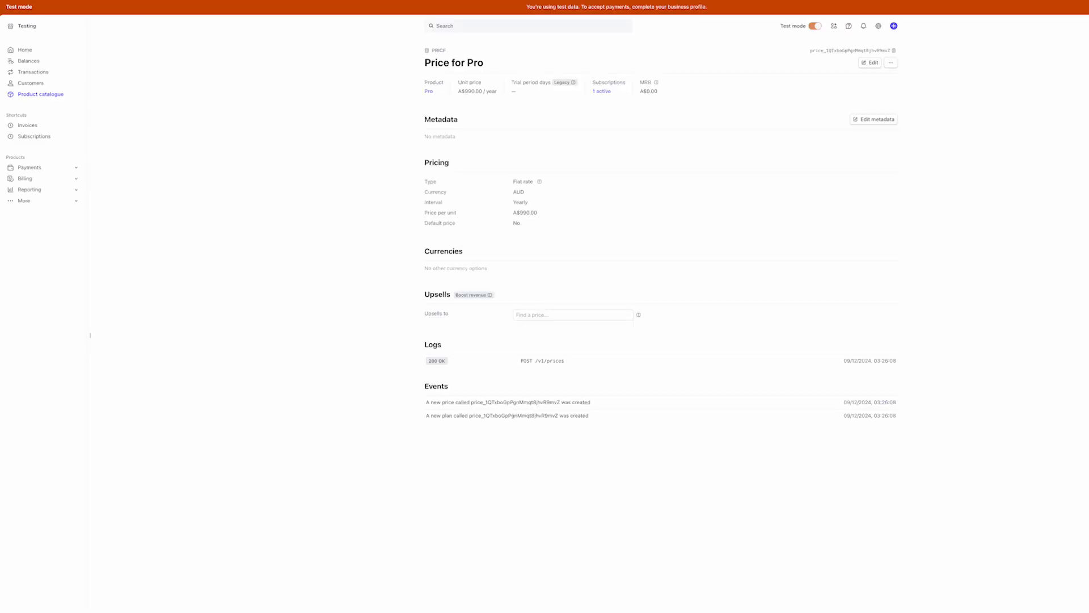
Scroll through the customer.subscription.updated event JSON in Stripe to find its customer field
{"action": "key", "text": "grave"}
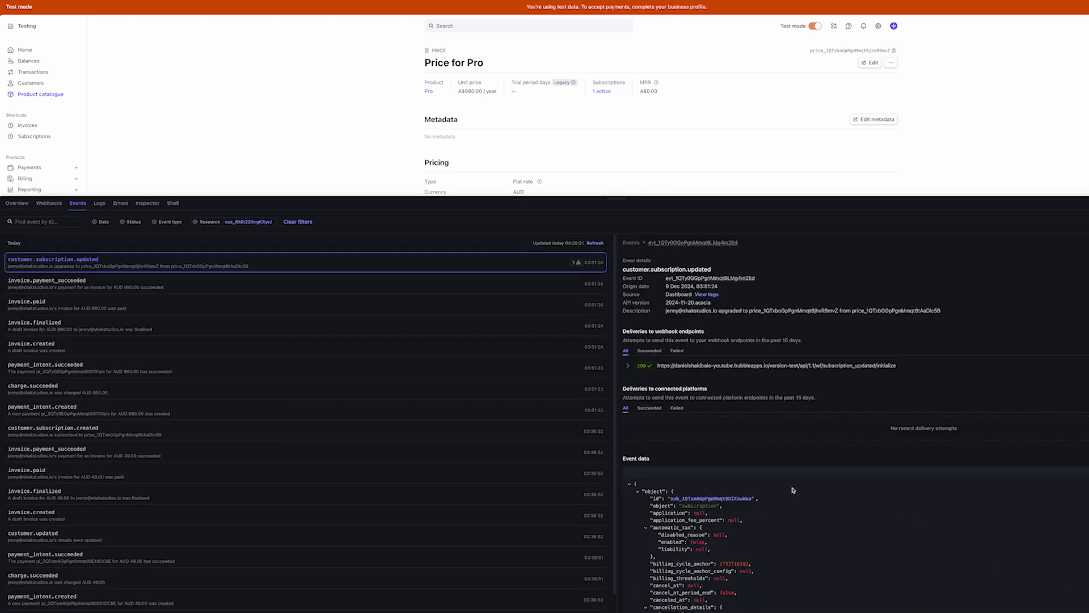
{"action": "scroll", "coordinate": [787, 357], "scroll_direction": "down", "scroll_amount": 5}
{"action": "scroll", "coordinate": [786, 357], "scroll_direction": "up", "scroll_amount": 5}
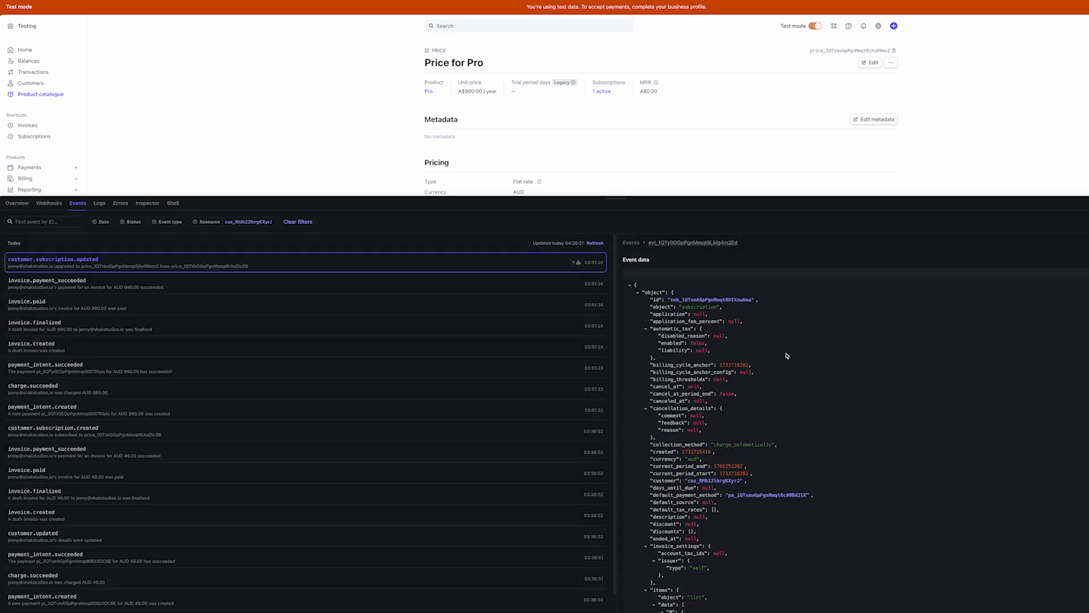
{"action": "scroll", "coordinate": [729, 343], "scroll_direction": "down", "scroll_amount": 2}
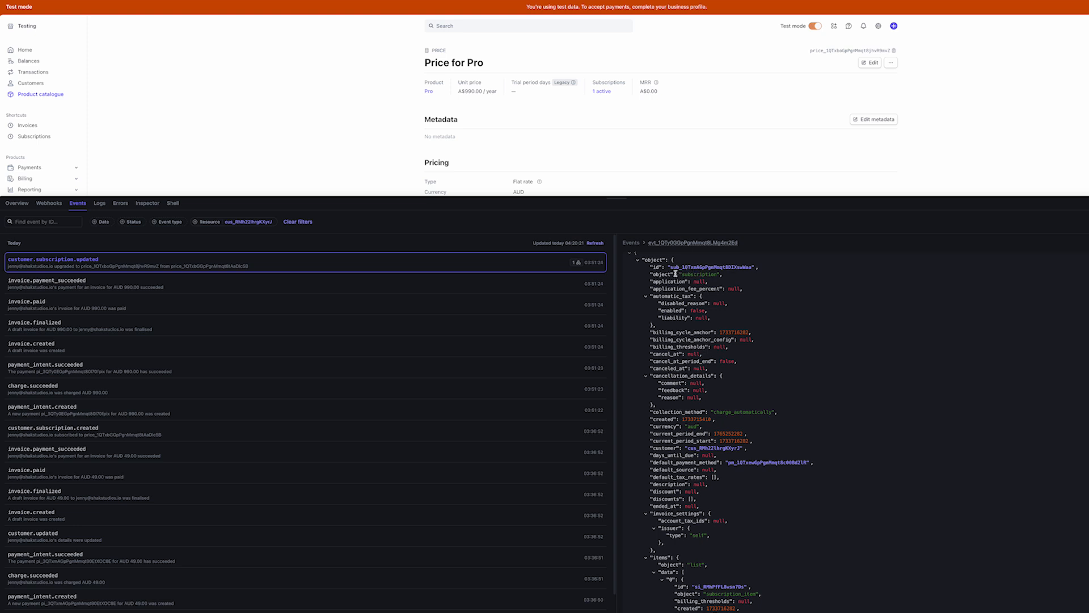
{"action": "scroll", "coordinate": [678, 275], "scroll_direction": "up", "scroll_amount": 1}
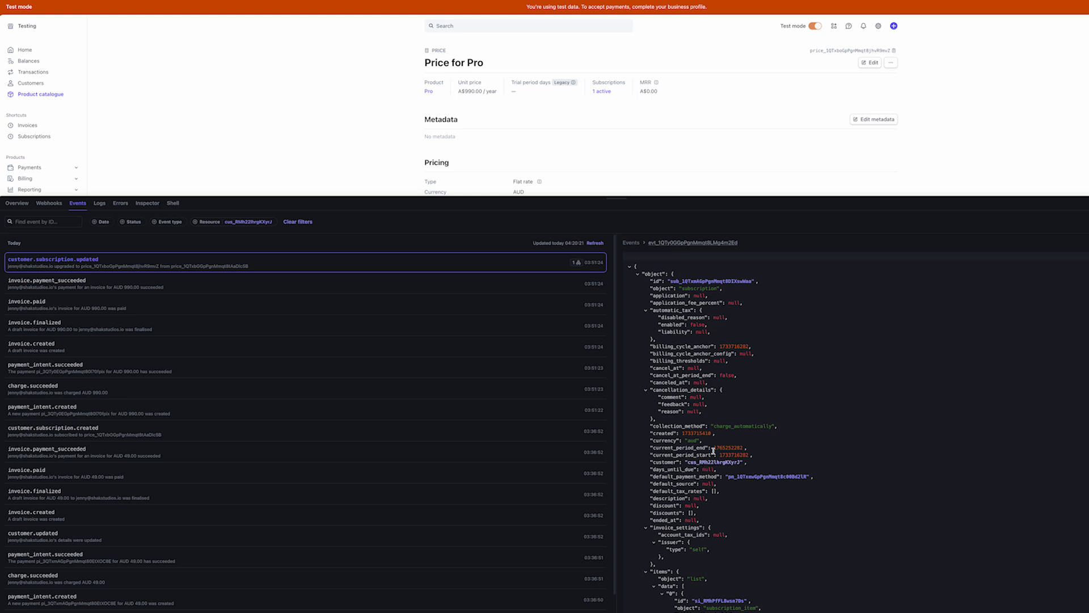
{"action": "key", "text": "ctrl+shift+Tab"}
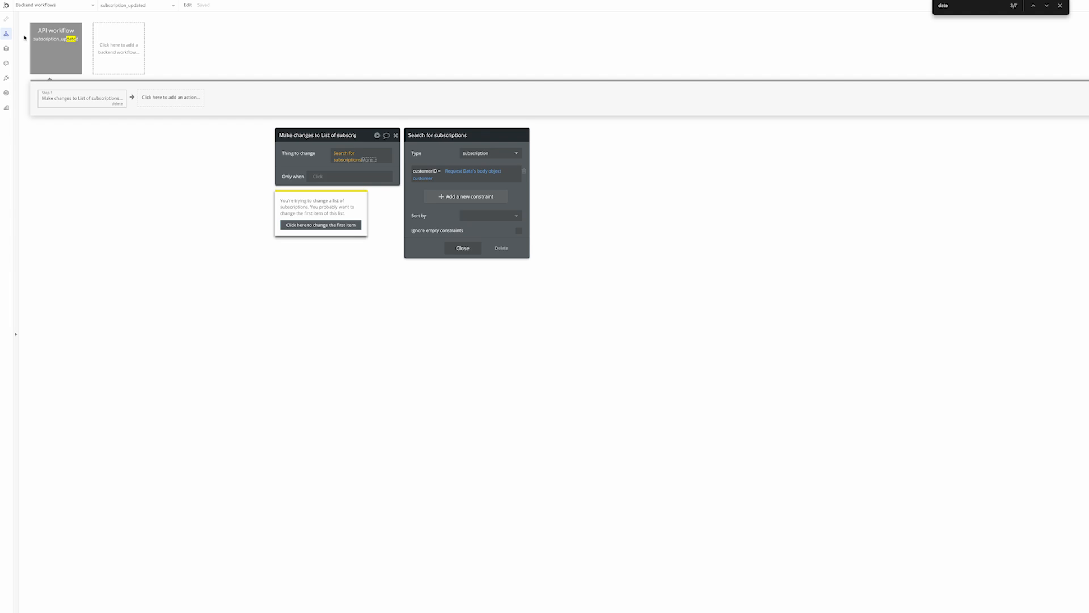
Create a text field named SubscriptionID on the subscription data type
{"action": "left_click", "coordinate": [6, 49]}
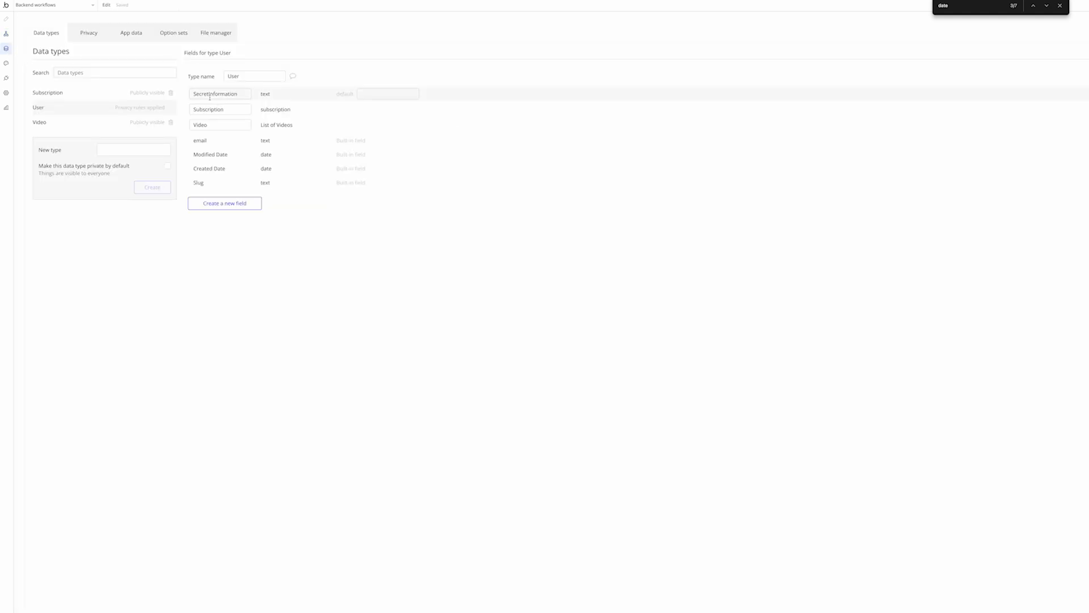
{"action": "left_click", "coordinate": [40, 95]}
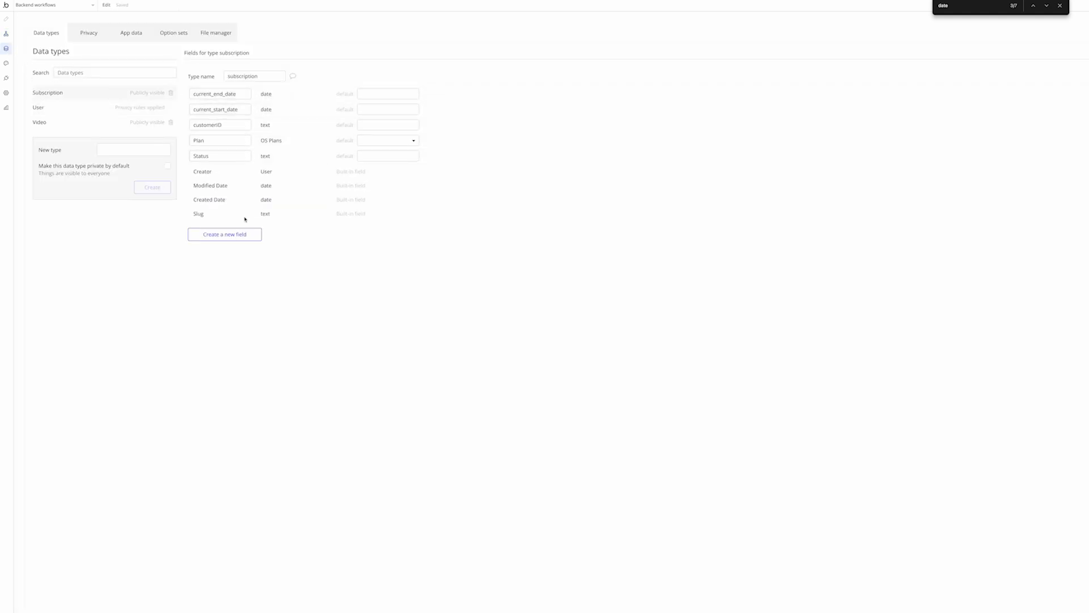
{"action": "left_click", "coordinate": [248, 234]}
{"action": "left_click", "coordinate": [643, 91]}
{"action": "type", "text": "t"}
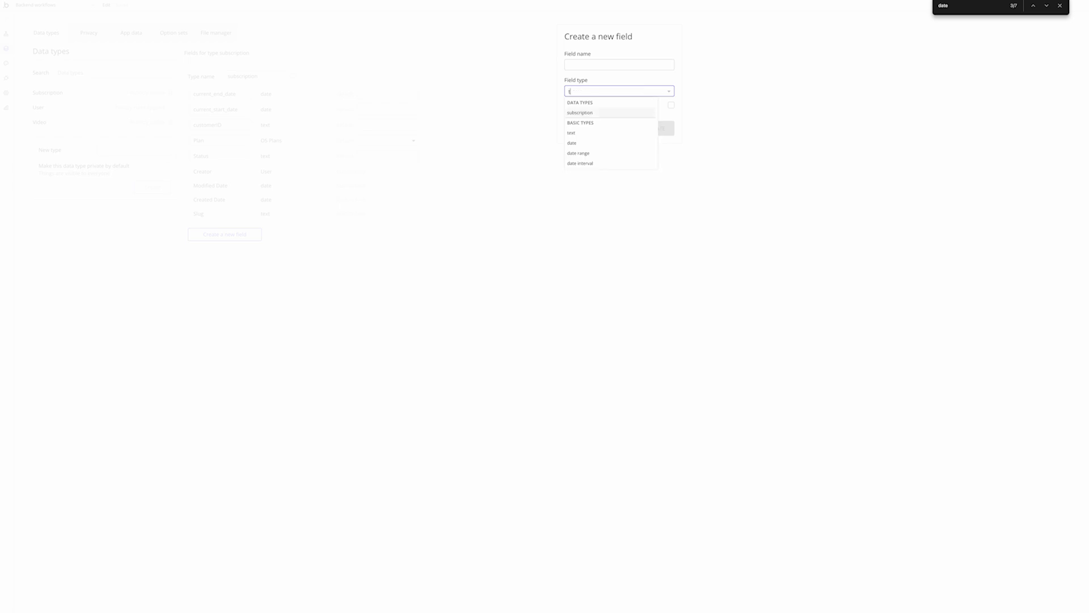
{"action": "left_click", "coordinate": [571, 133]}
{"action": "left_click", "coordinate": [602, 65]}
{"action": "type", "text": "Sub"}
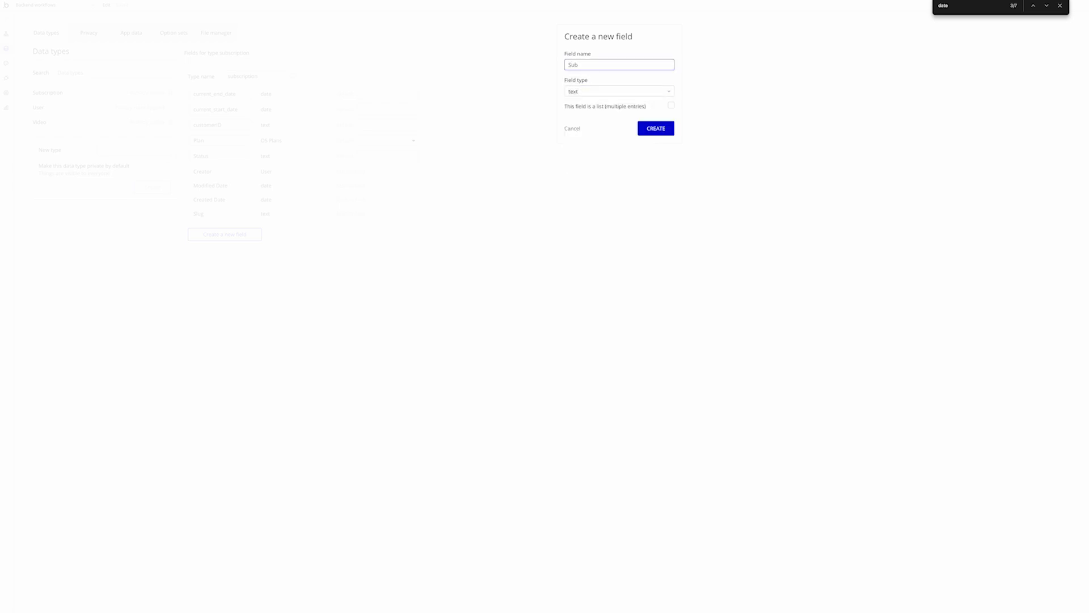
{"action": "type", "text": "scriptionID"}
{"action": "key", "text": "Return"}
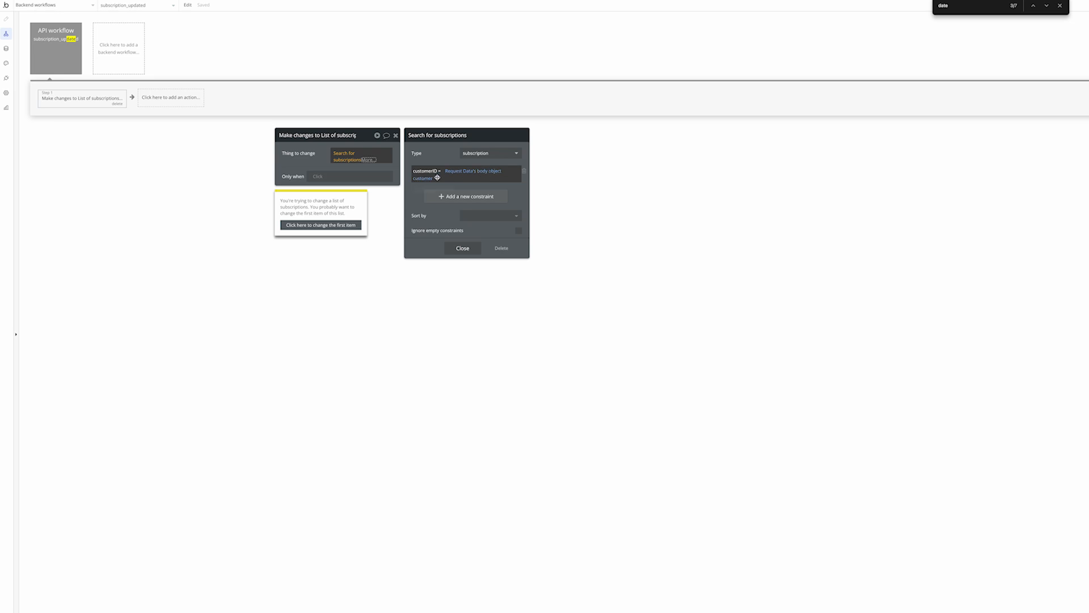
Change only the first found subscription and list all its fields for changing
{"action": "left_click", "coordinate": [319, 163]}
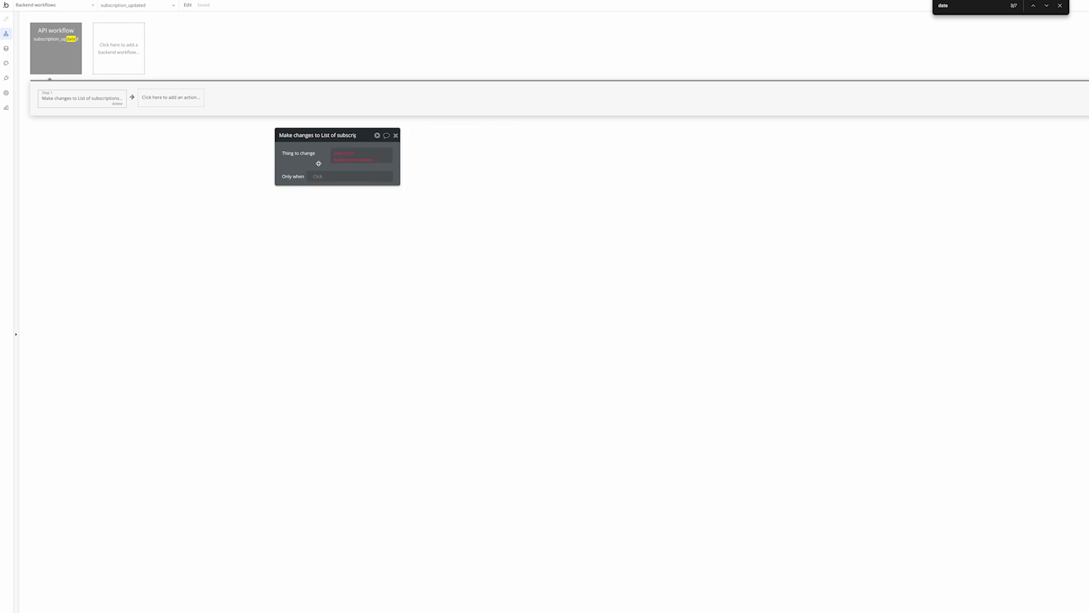
{"action": "left_click", "coordinate": [364, 162]}
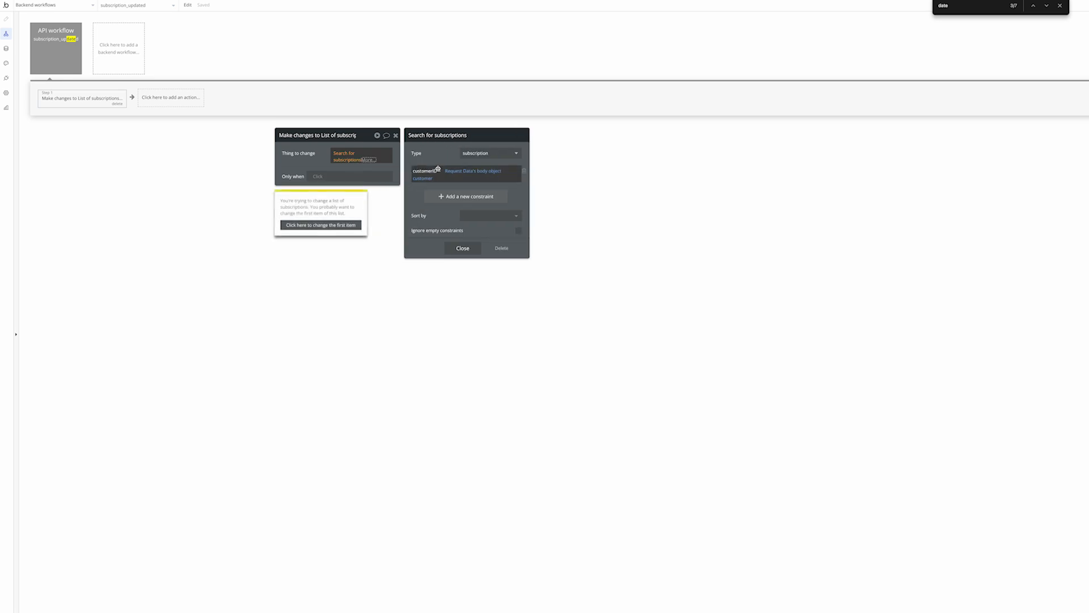
{"action": "left_click", "coordinate": [368, 160]}
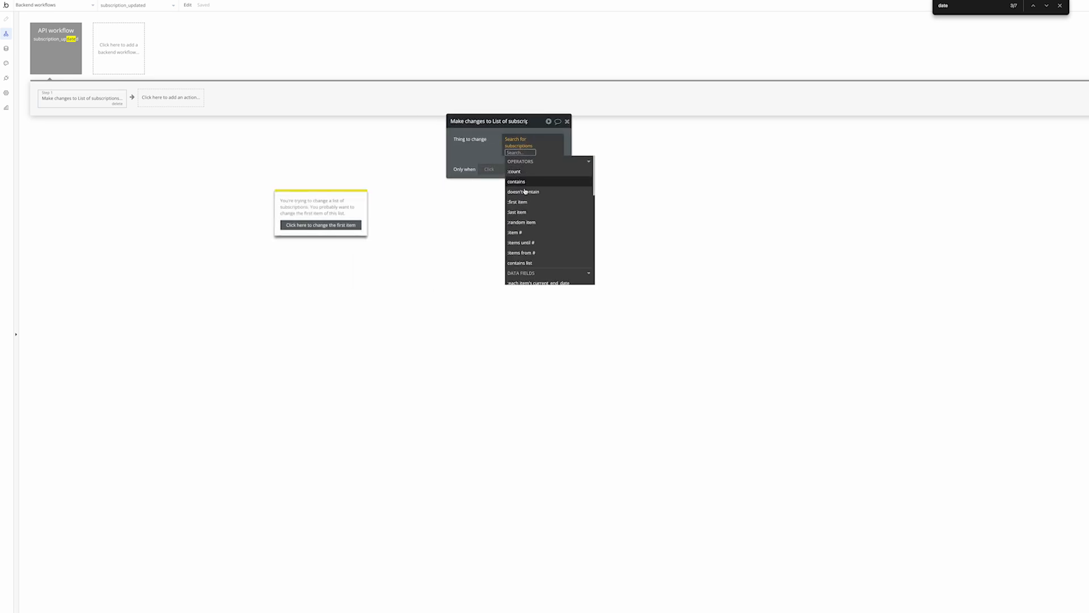
{"action": "left_click", "coordinate": [527, 203]}
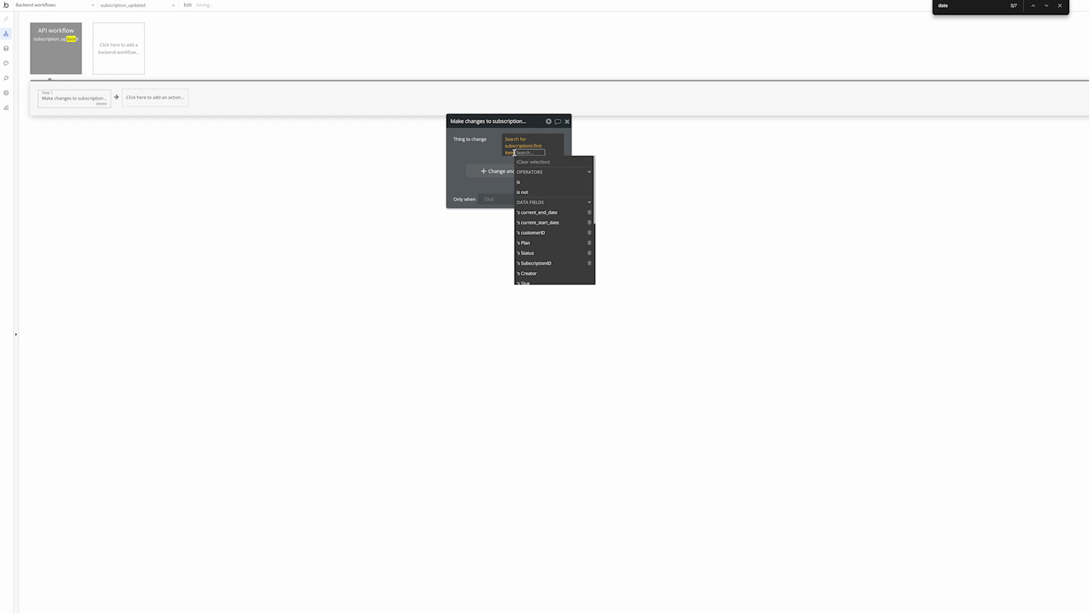
{"action": "left_click", "coordinate": [466, 165]}
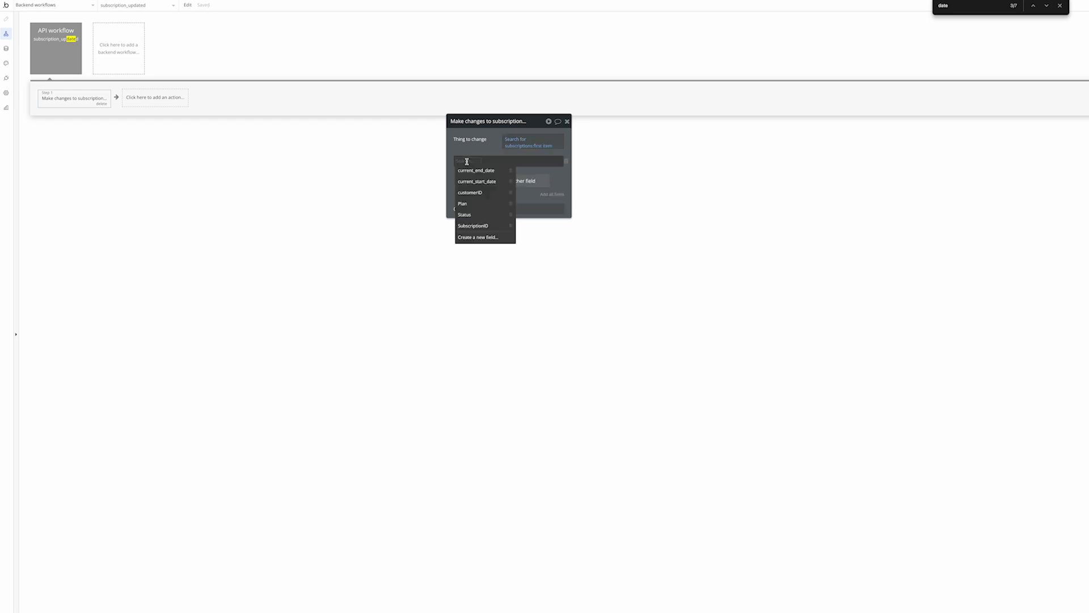
{"action": "left_click", "coordinate": [558, 174]}
{"action": "left_click", "coordinate": [566, 161]}
{"action": "left_click", "coordinate": [556, 178]}
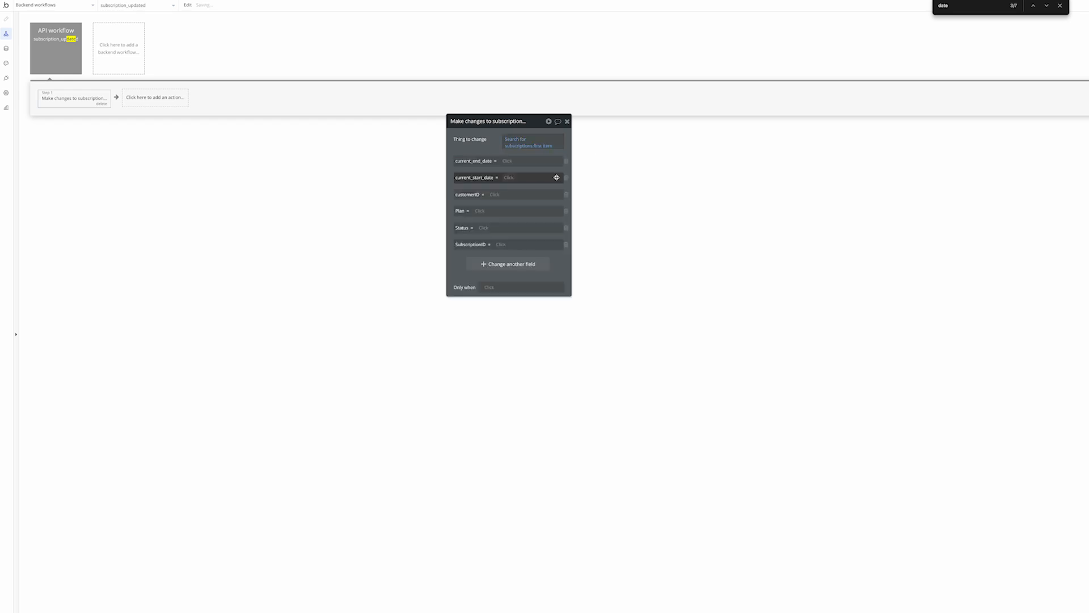
Fill current_end_date and current_start_date from the request's current_period_end and current_period_start
{"action": "left_click", "coordinate": [510, 162]}
{"action": "left_click", "coordinate": [535, 201]}
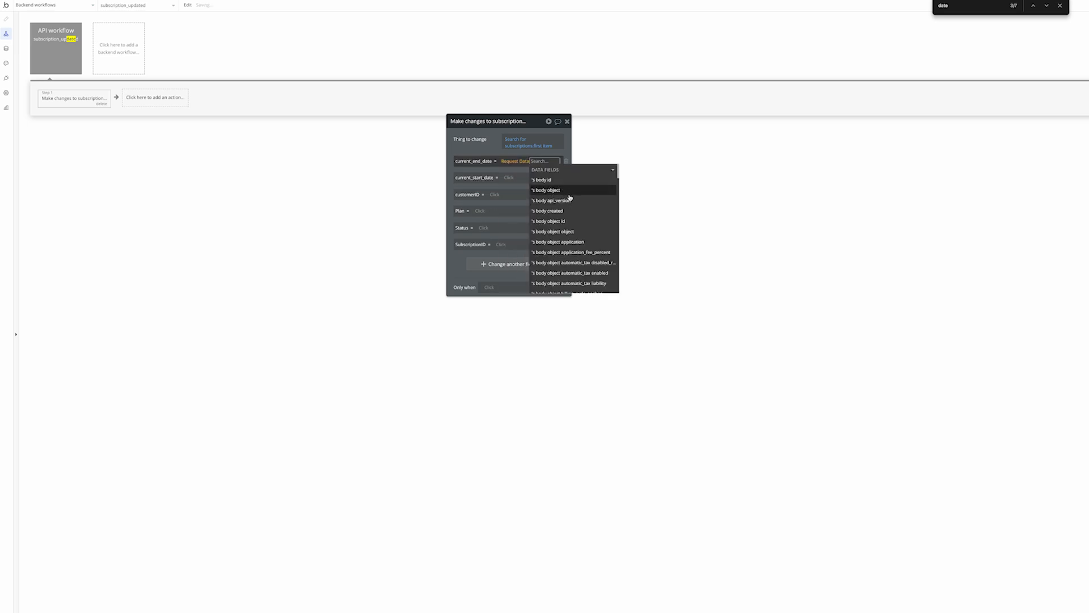
{"action": "type", "text": "end"}
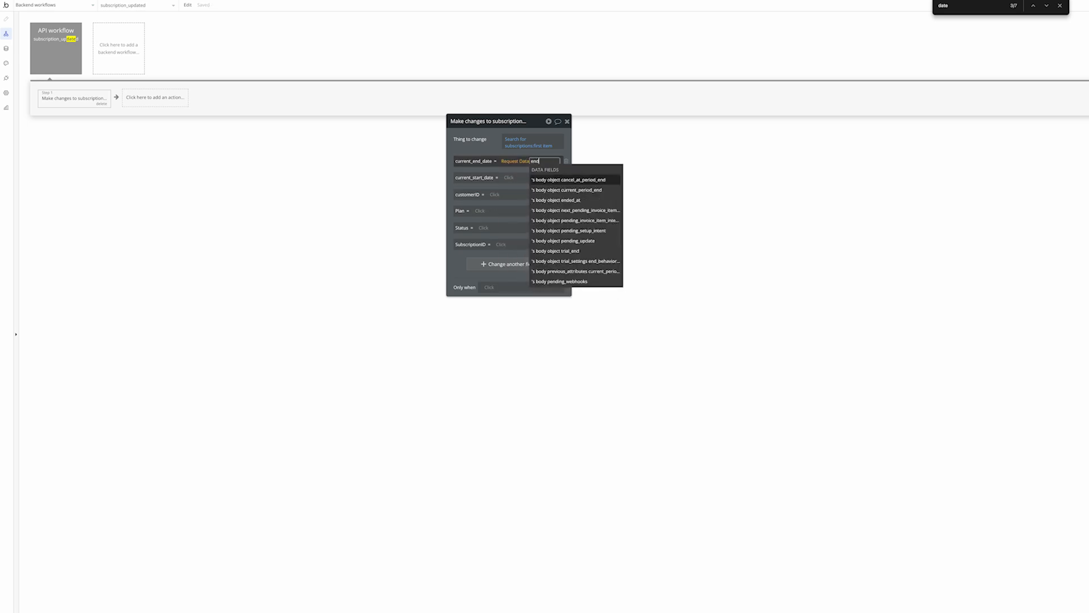
{"action": "left_click", "coordinate": [588, 192]}
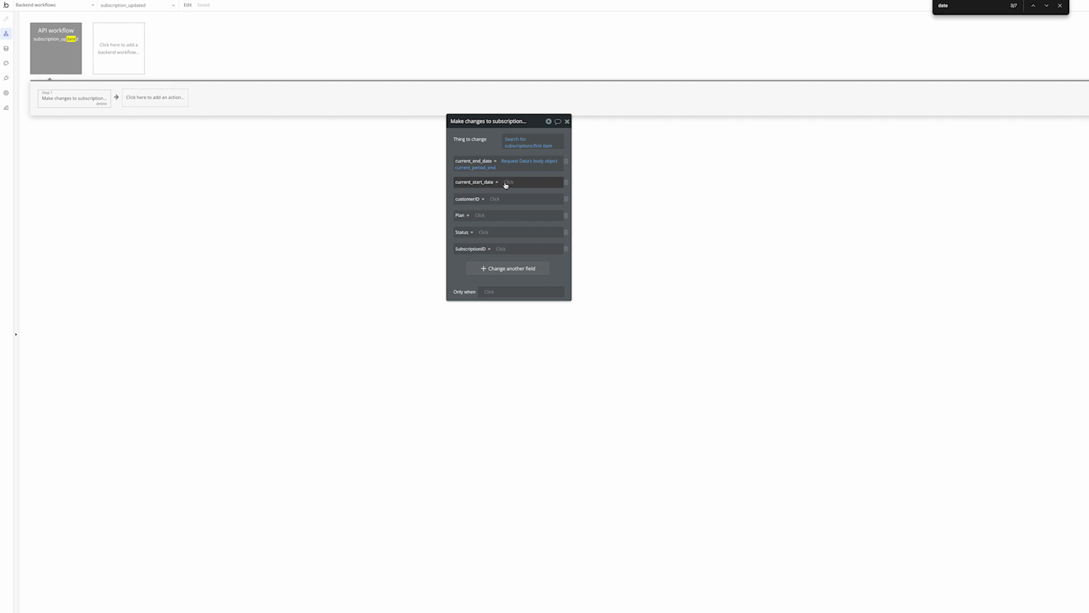
{"action": "left_click", "coordinate": [509, 183]}
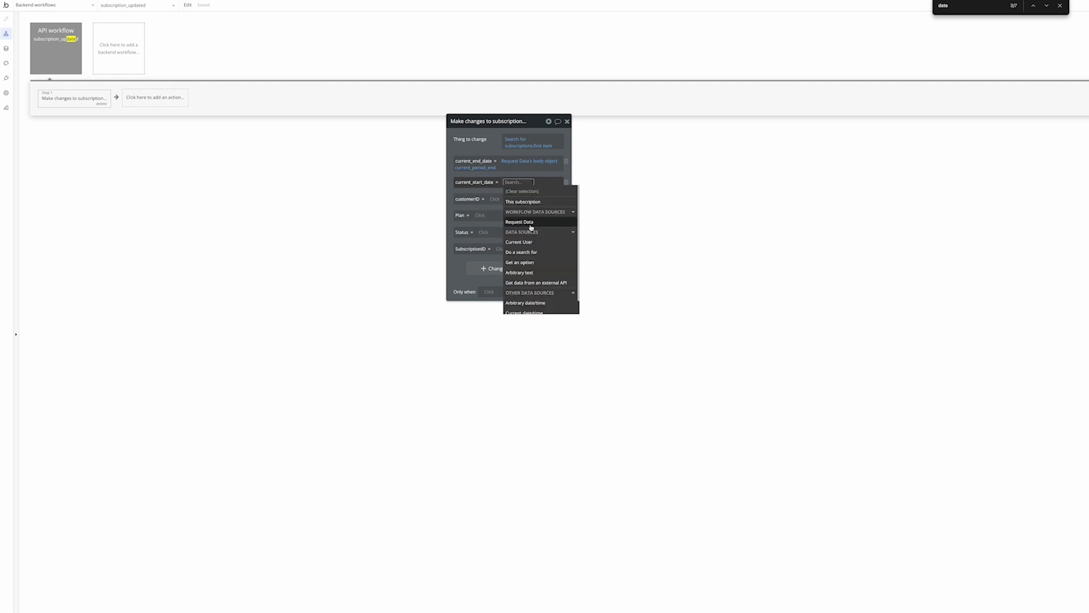
{"action": "left_click", "coordinate": [521, 222]}
{"action": "type", "text": "start"}
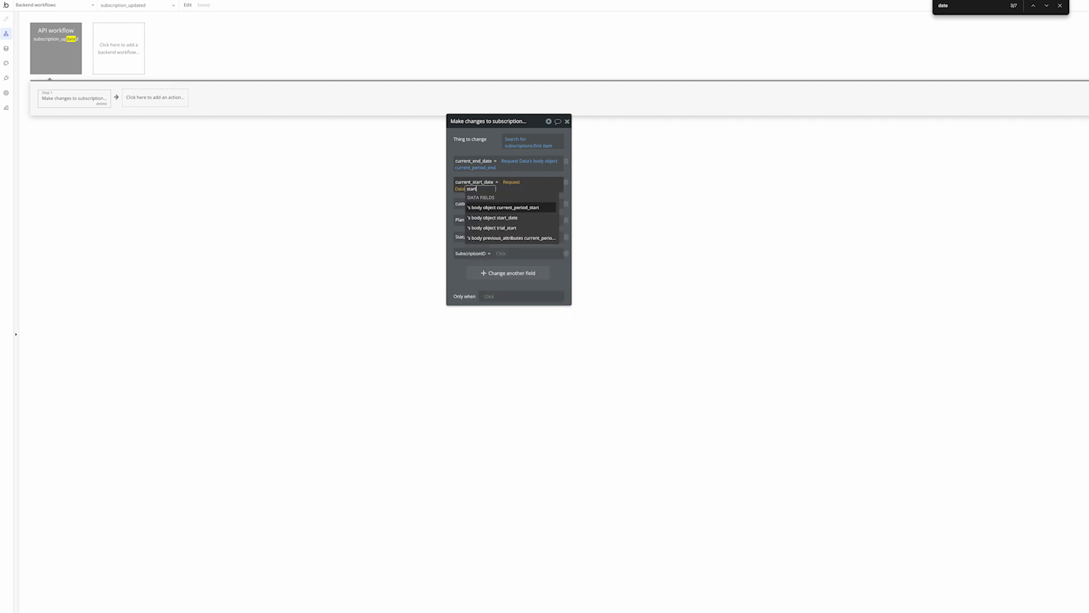
{"action": "left_click", "coordinate": [530, 207]}
Remove the customerID field from the Make changes to subscription action
{"action": "left_click", "coordinate": [495, 203]}
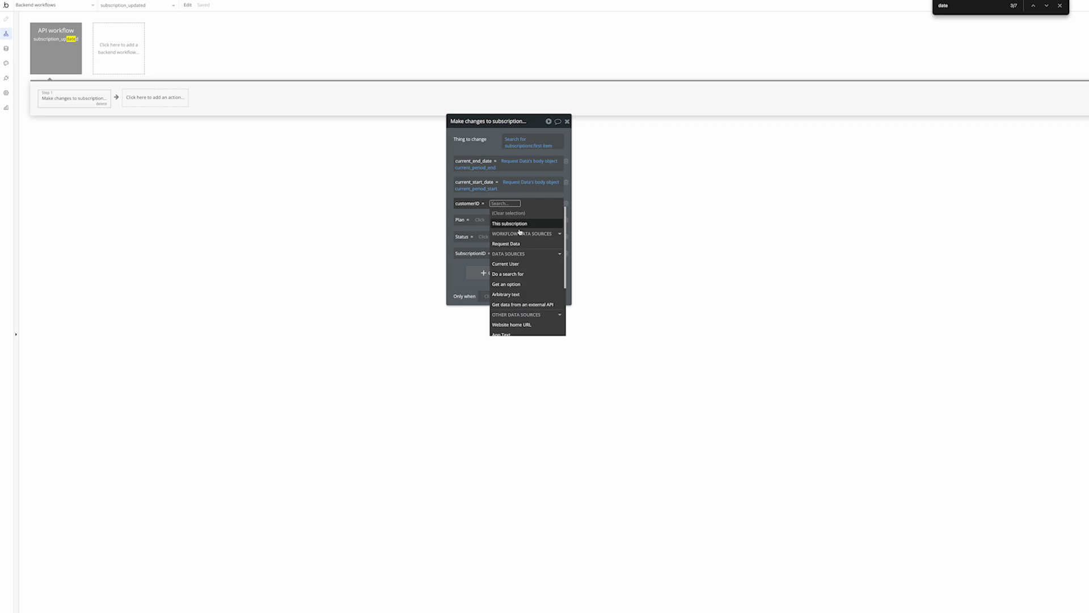
{"action": "left_click", "coordinate": [523, 242]}
{"action": "type", "text": "cuso"}
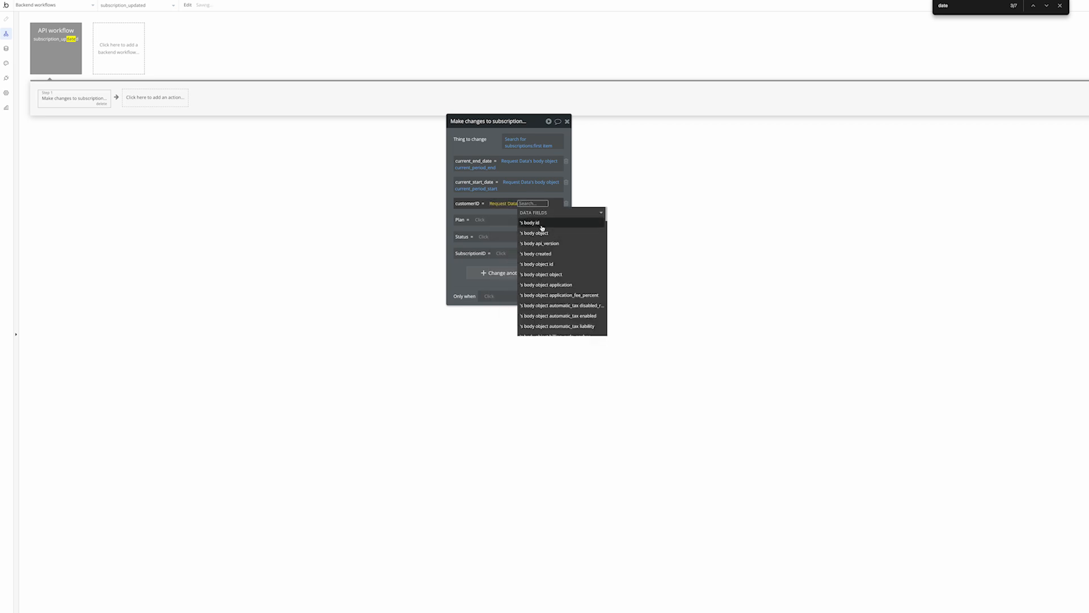
{"action": "key", "text": "BackSpace"}
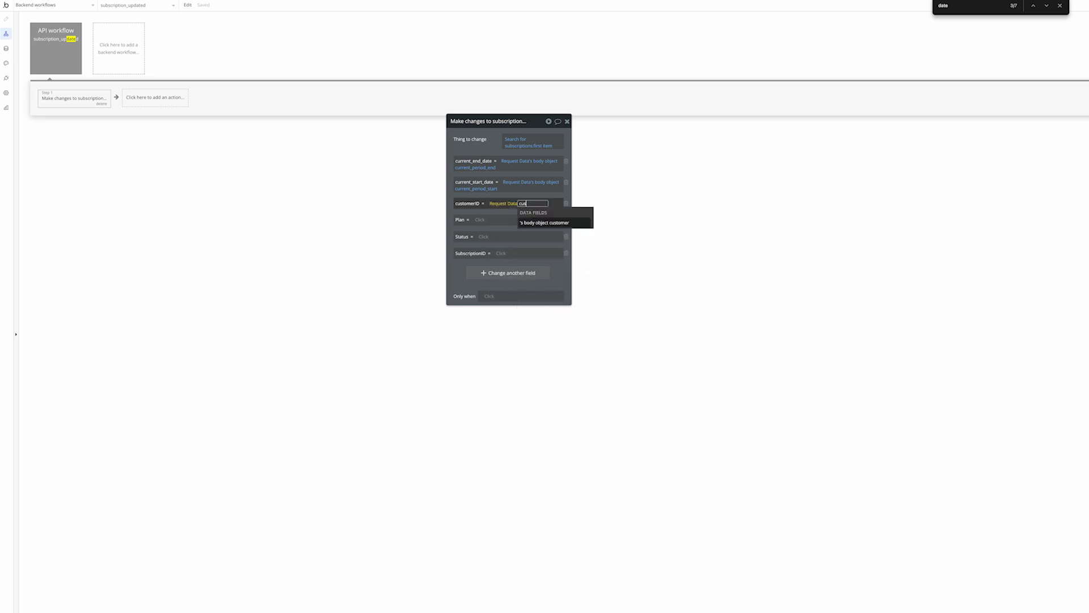
{"action": "left_click", "coordinate": [564, 203]}
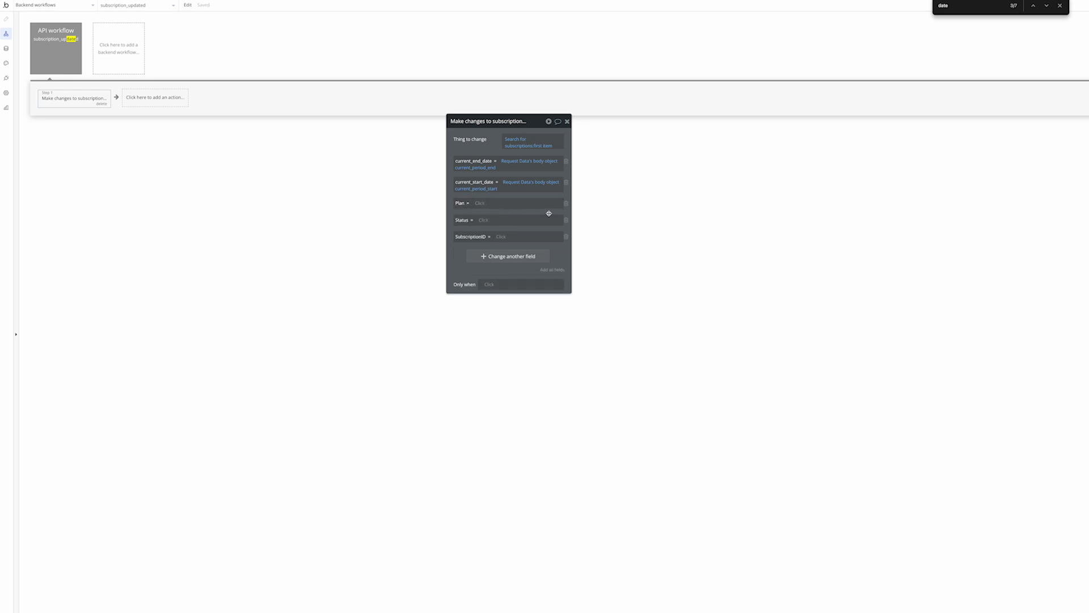
{"action": "left_click", "coordinate": [481, 203]}
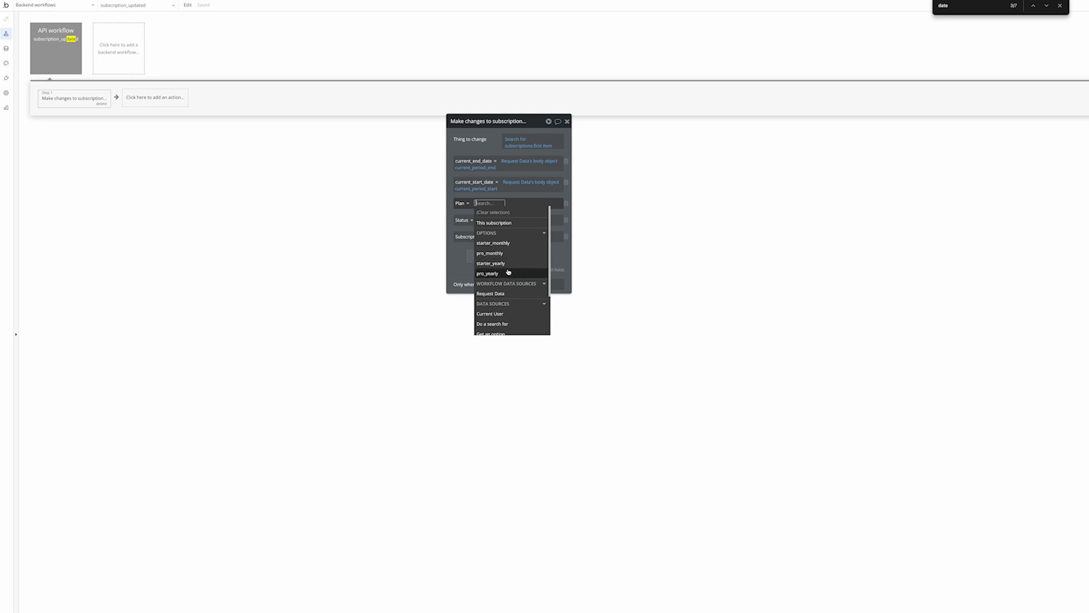
Set the Plan value to Get an option: All OS Plans
{"action": "scroll", "coordinate": [508, 276], "scroll_direction": "down", "scroll_amount": 2}
{"action": "left_click", "coordinate": [502, 305]}
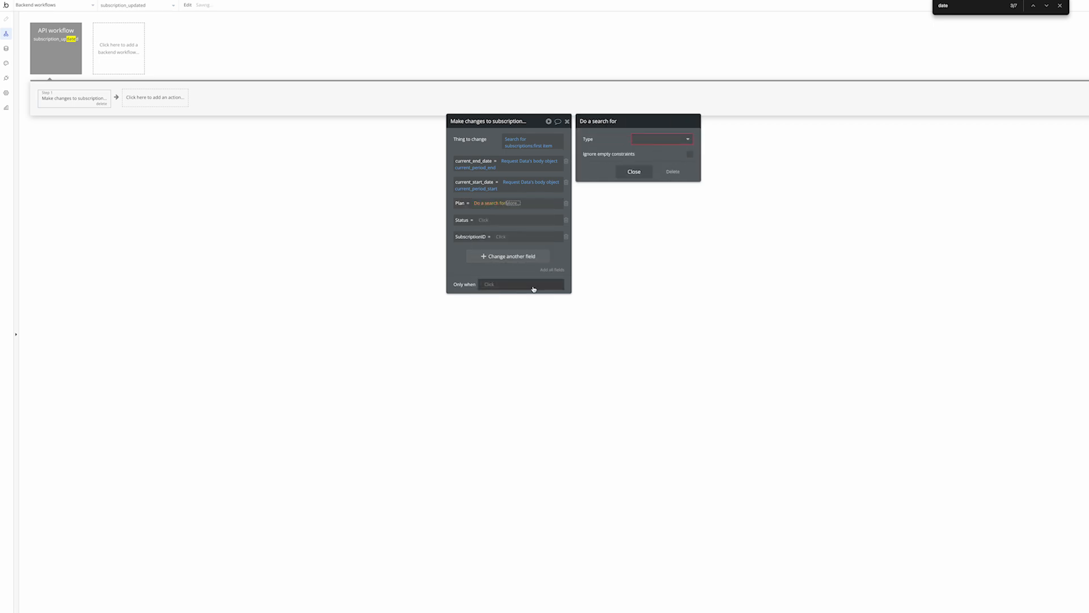
{"action": "right_click", "coordinate": [500, 204]}
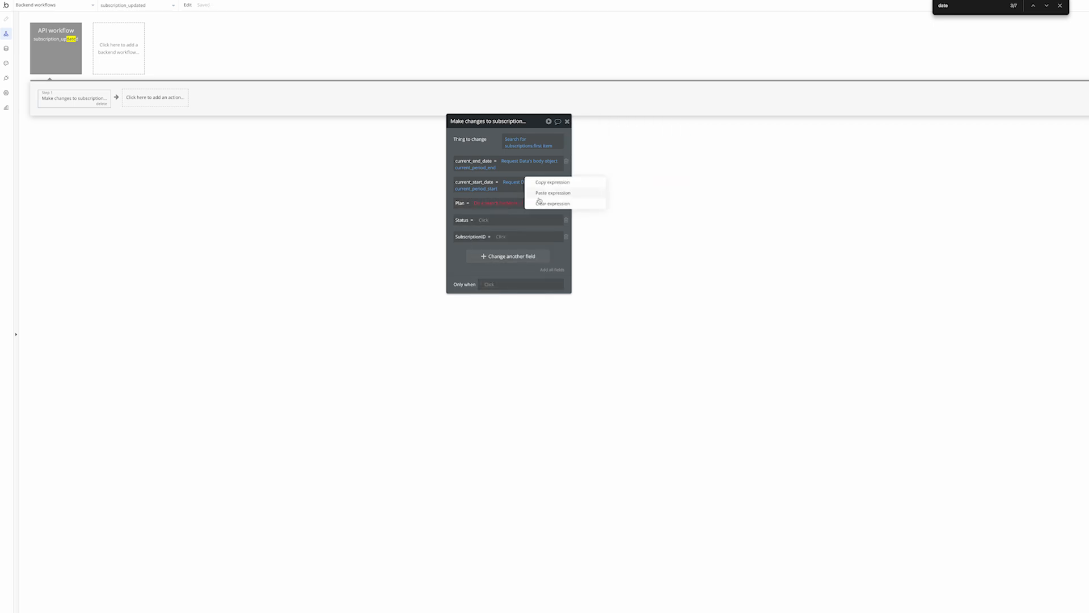
{"action": "left_click", "coordinate": [552, 203]}
{"action": "left_click", "coordinate": [484, 206]}
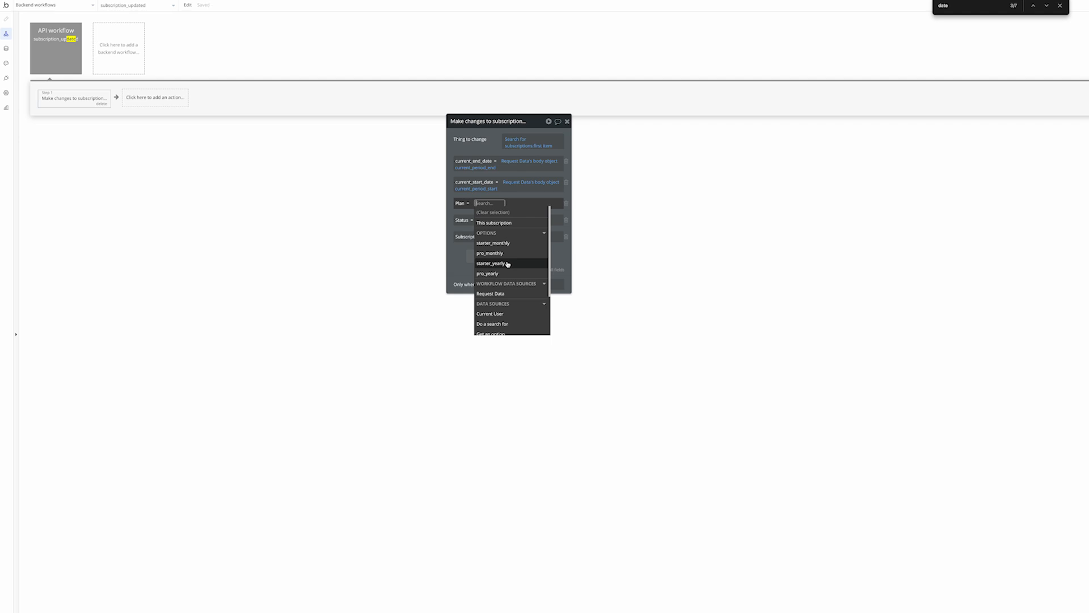
{"action": "type", "text": "get"}
{"action": "left_click", "coordinate": [501, 223]}
{"action": "left_click", "coordinate": [650, 154]}
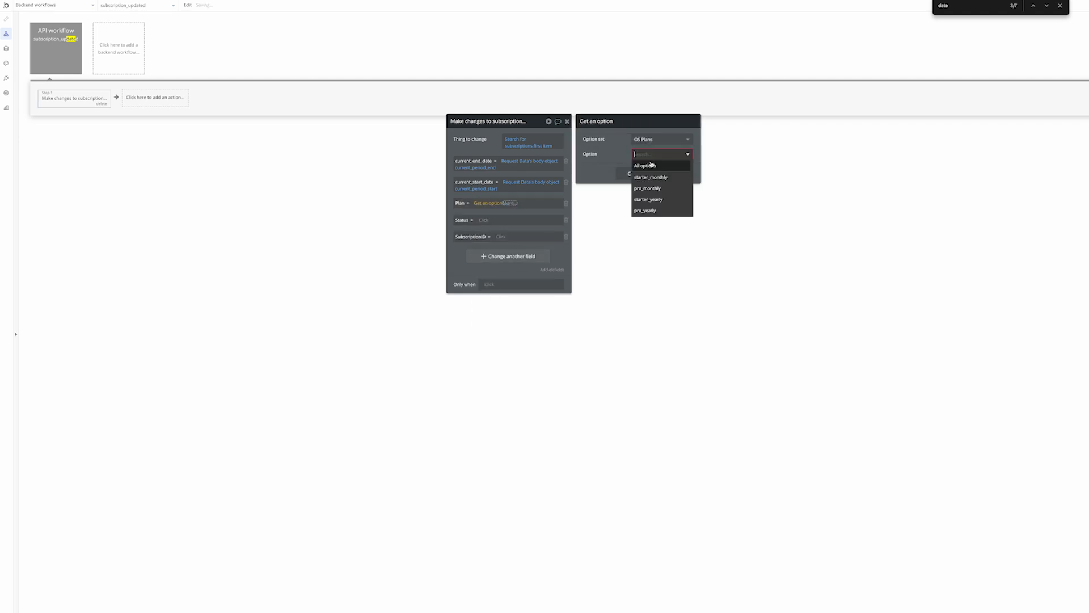
{"action": "left_click", "coordinate": [651, 165]}
Filter All OS Plans so each plan's PriceID equals a Request Data field
{"action": "left_click", "coordinate": [507, 204]}
{"action": "type", "text": "f"}
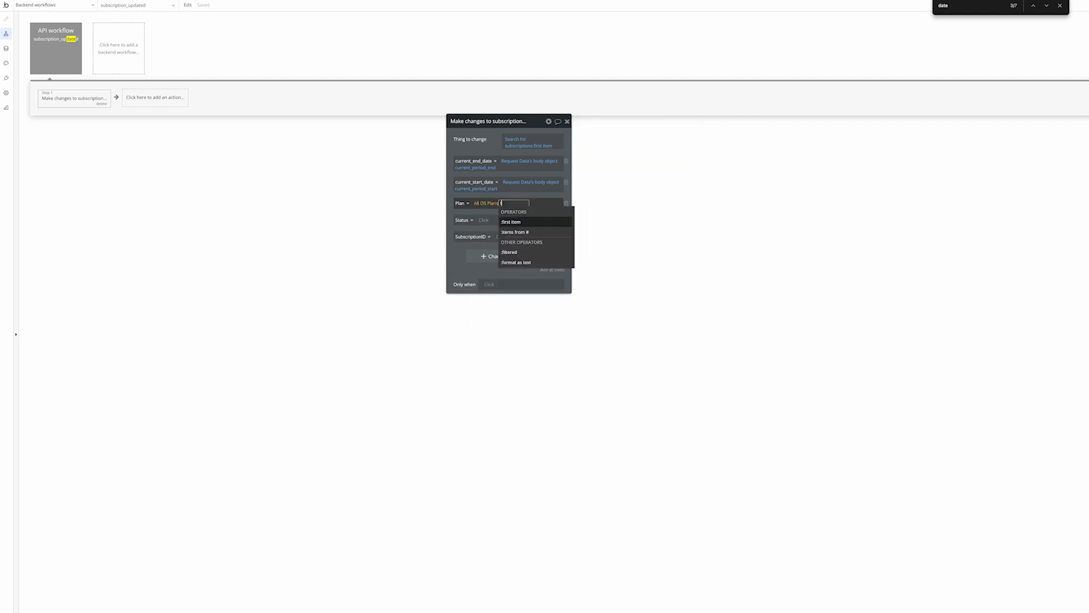
{"action": "left_click", "coordinate": [523, 252]}
{"action": "left_click", "coordinate": [637, 144]}
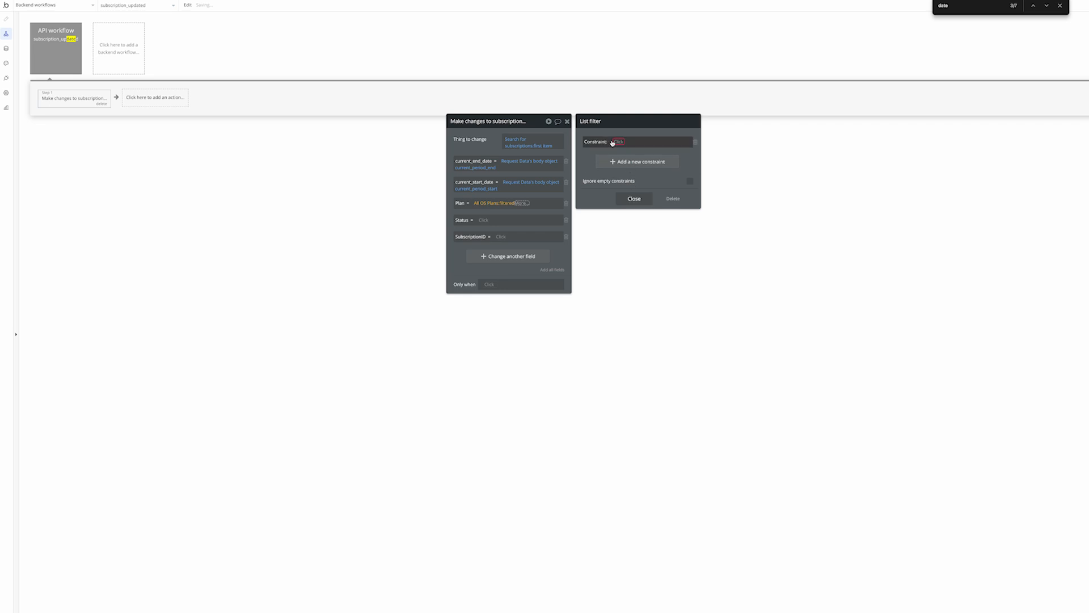
{"action": "left_click", "coordinate": [614, 142]}
{"action": "left_click", "coordinate": [637, 154]}
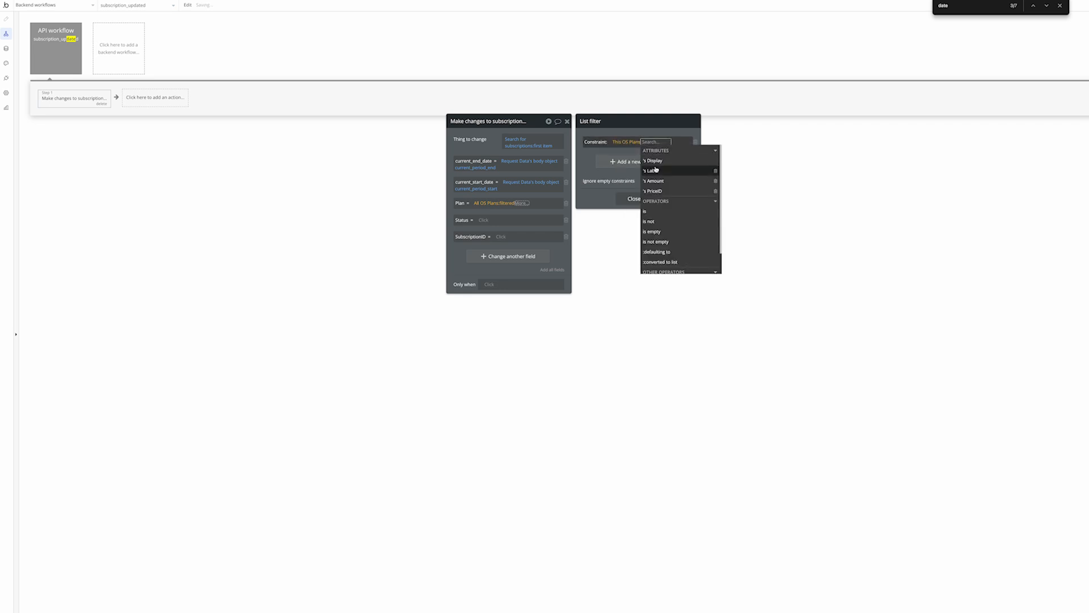
{"action": "left_click", "coordinate": [660, 192]}
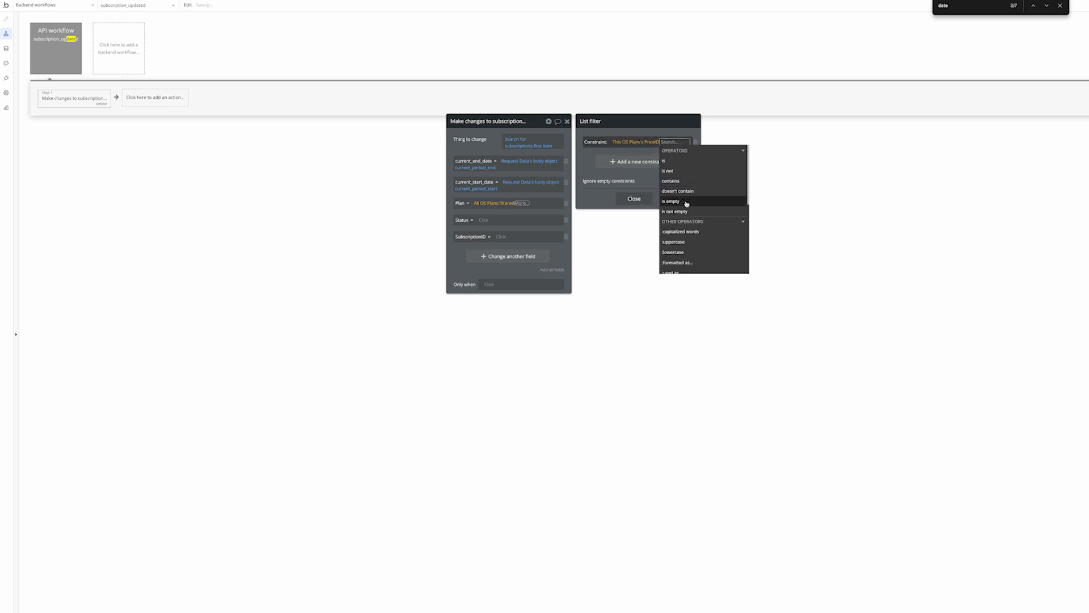
{"action": "left_click", "coordinate": [670, 165]}
{"action": "left_click", "coordinate": [630, 178]}
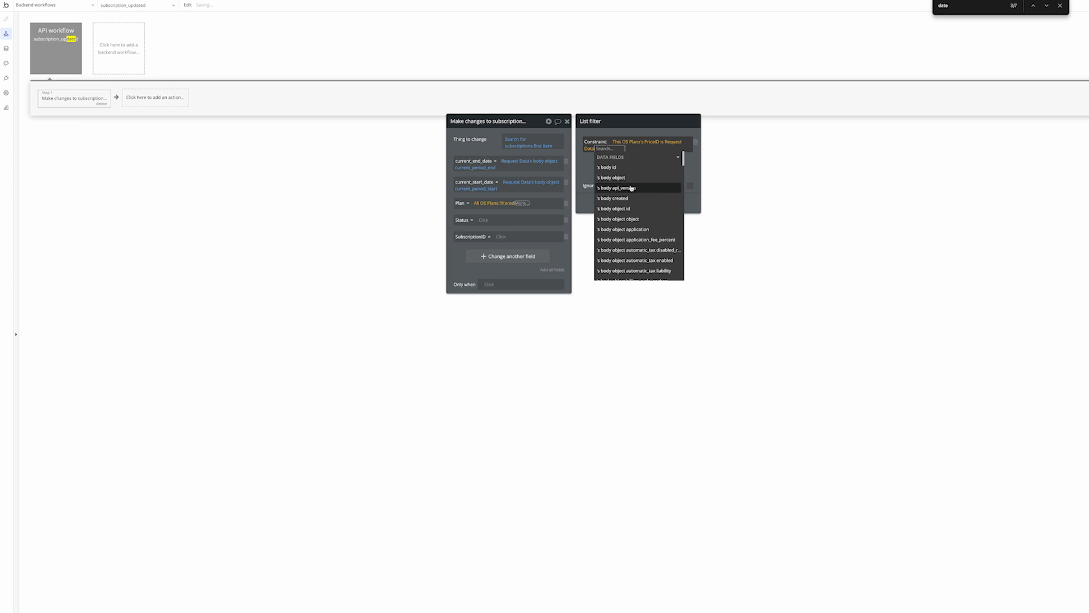
{"action": "type", "text": "pr"}
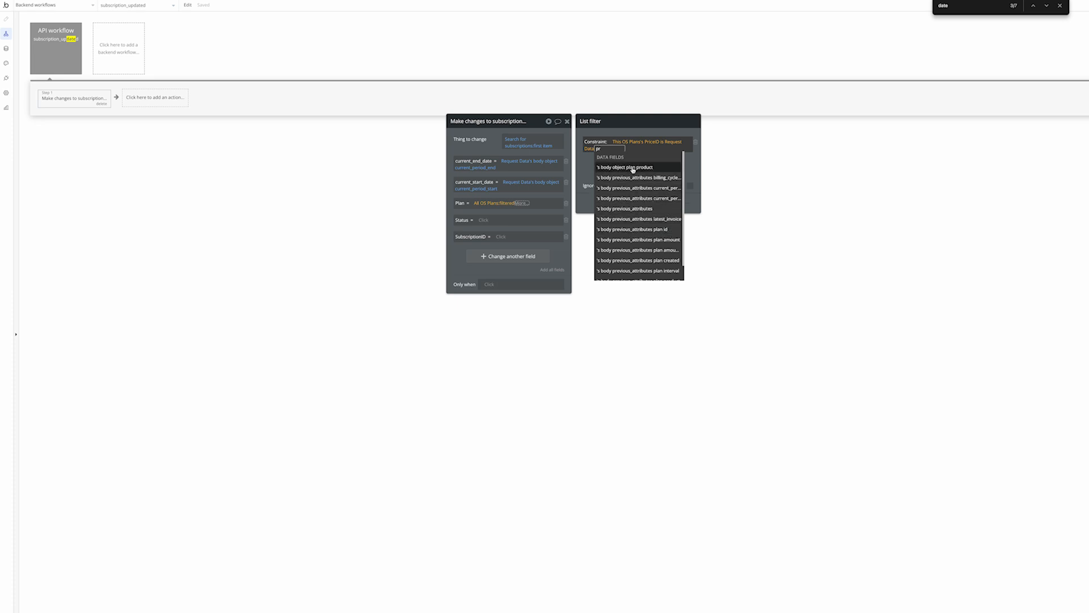
{"action": "left_click", "coordinate": [48, 49]}
Inspect the workflow's request data types for the plan fields
{"action": "left_click", "coordinate": [536, 235]}
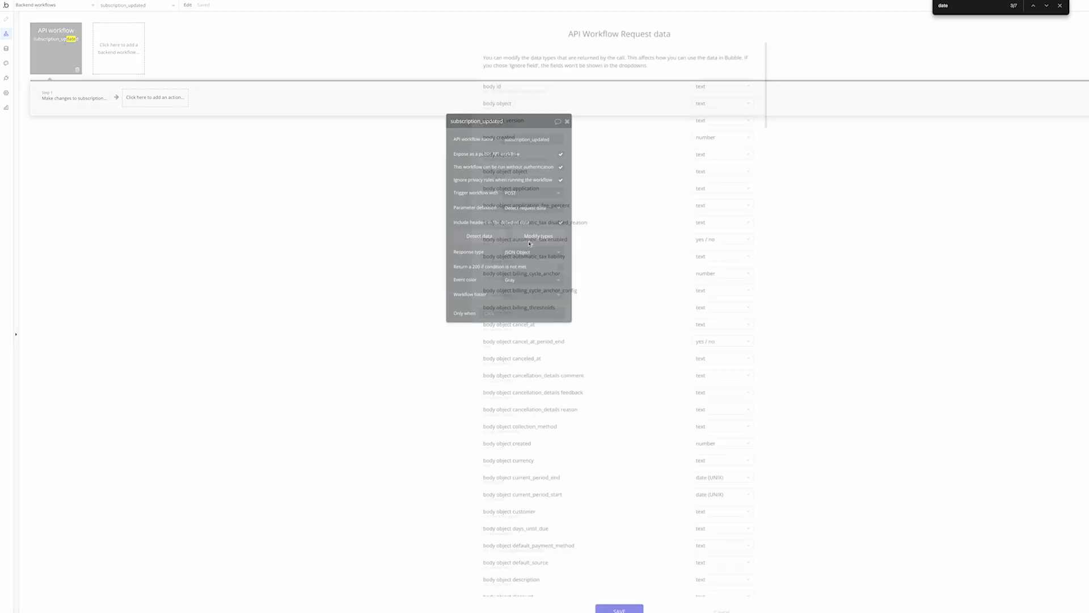
{"action": "type", "text": "plan"}
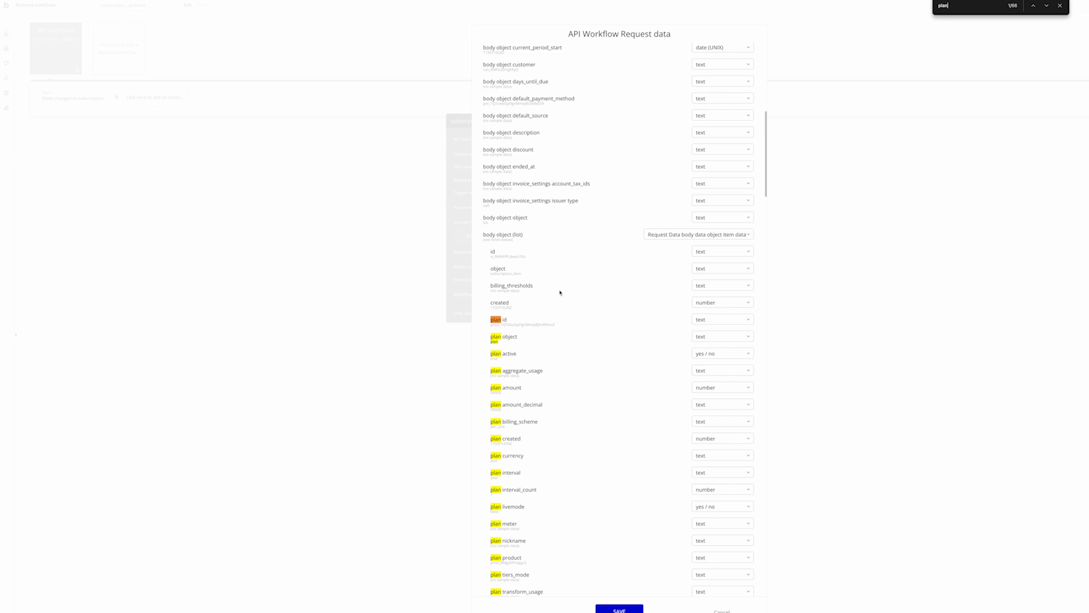
{"action": "scroll", "coordinate": [494, 318], "scroll_direction": "down", "scroll_amount": 1}
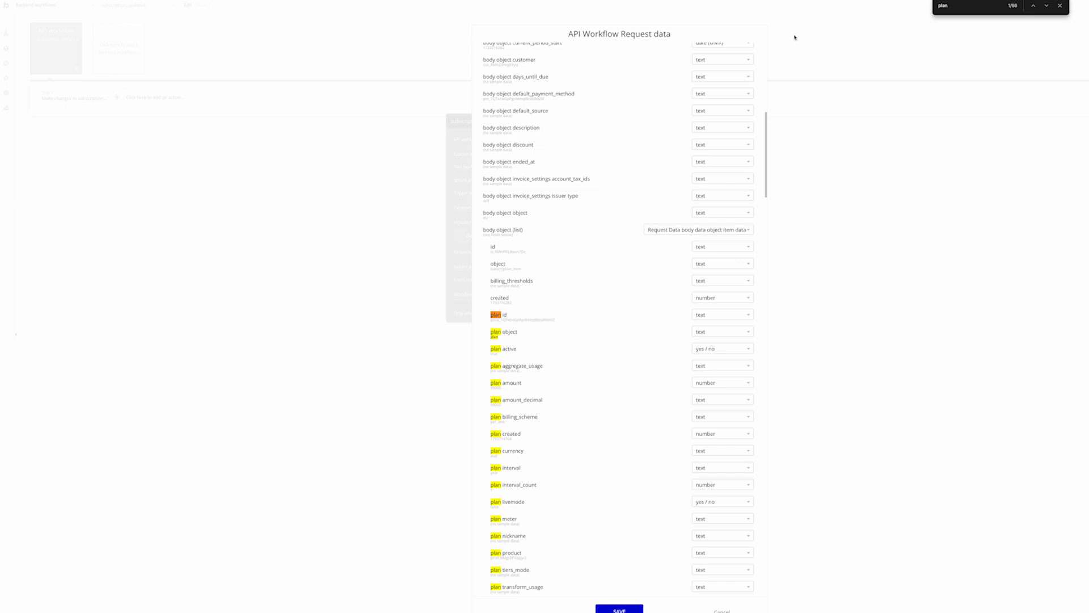
{"action": "left_click", "coordinate": [722, 611]}
Match PriceID to Request Data's body object plan id and take the first matching plan
{"action": "left_click", "coordinate": [85, 104]}
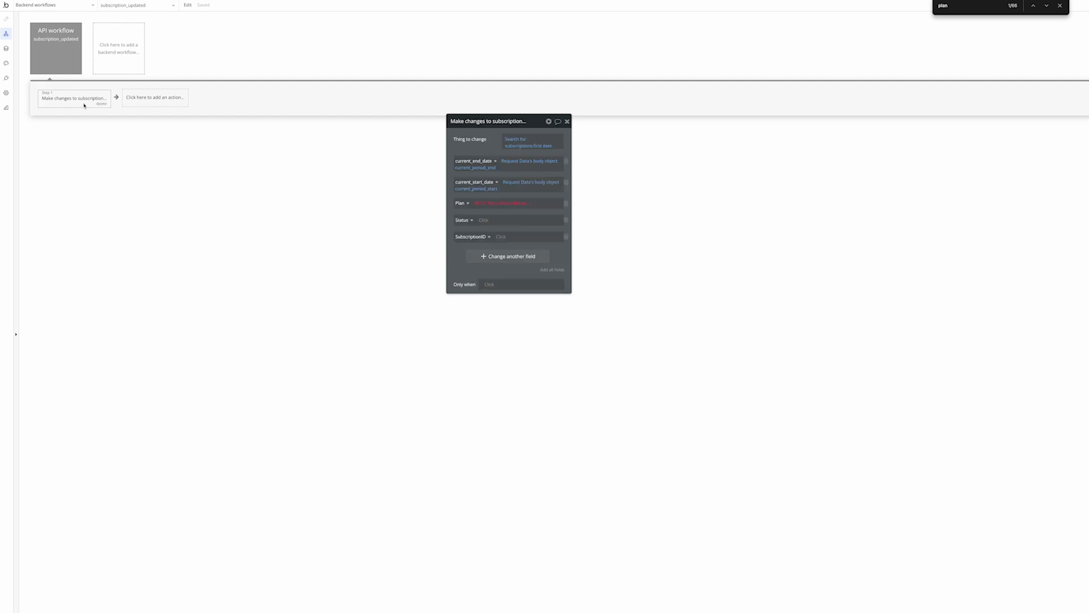
{"action": "left_click", "coordinate": [514, 203]}
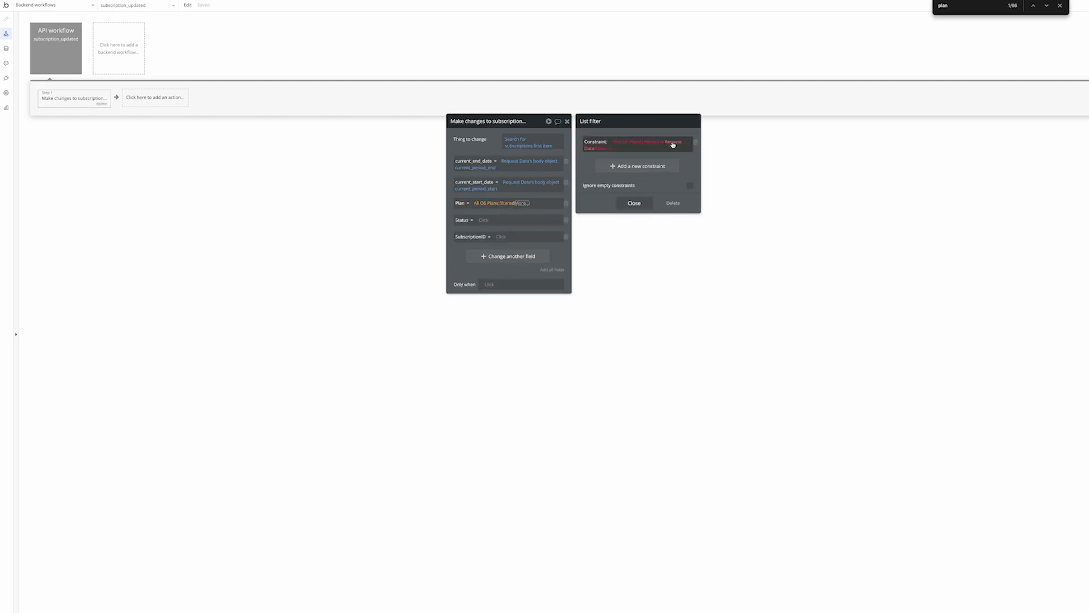
{"action": "left_click", "coordinate": [597, 148]}
{"action": "type", "text": "plan"}
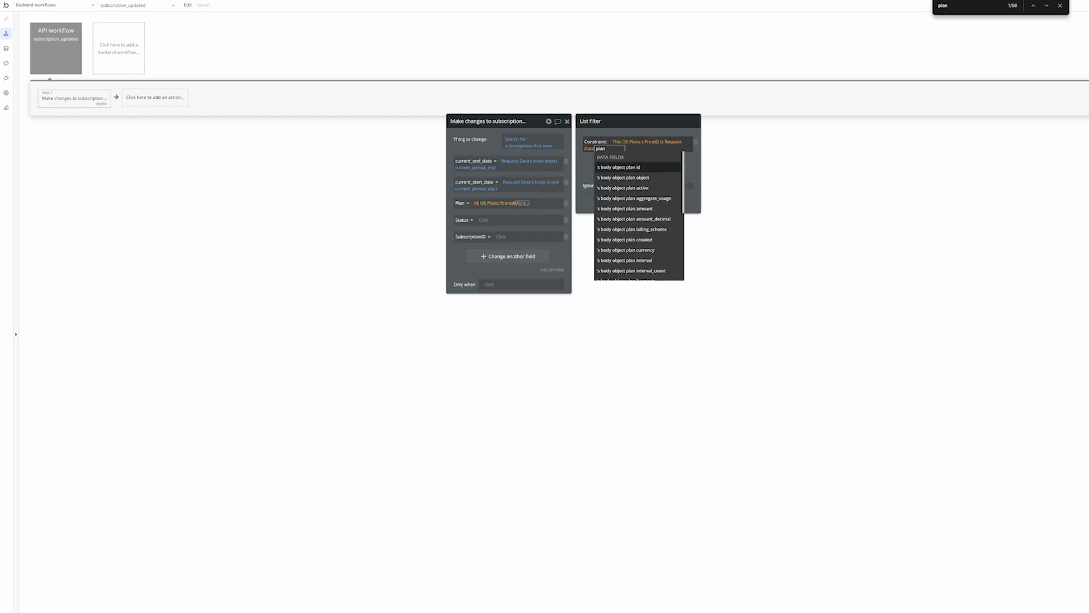
{"action": "left_click", "coordinate": [630, 169]}
{"action": "left_click", "coordinate": [599, 169]}
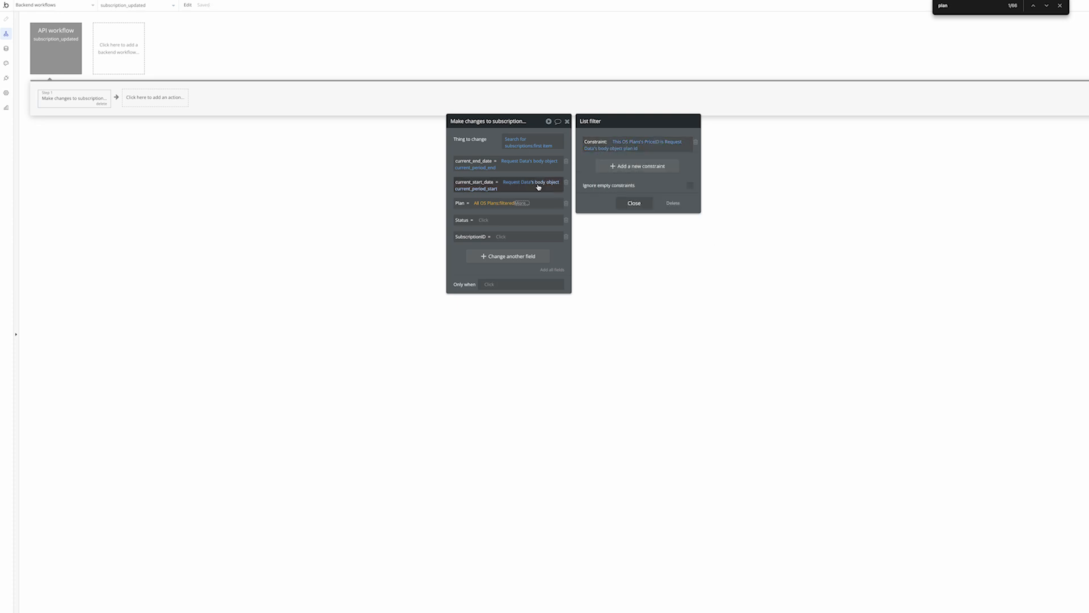
{"action": "left_click", "coordinate": [509, 204]}
{"action": "left_click", "coordinate": [520, 204]}
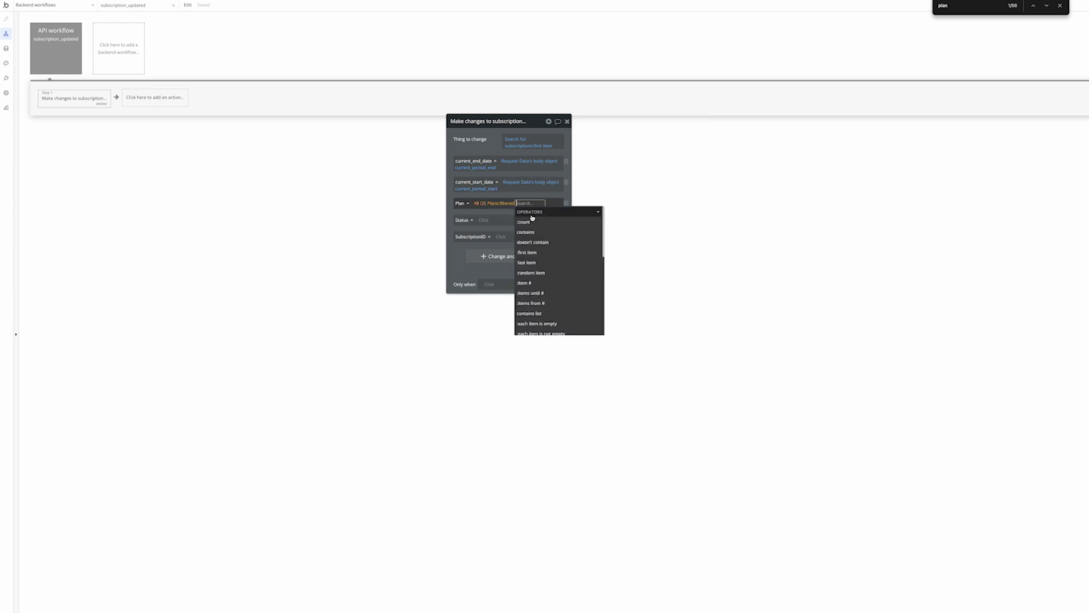
{"action": "left_click", "coordinate": [537, 253]}
{"action": "left_click", "coordinate": [457, 259]}
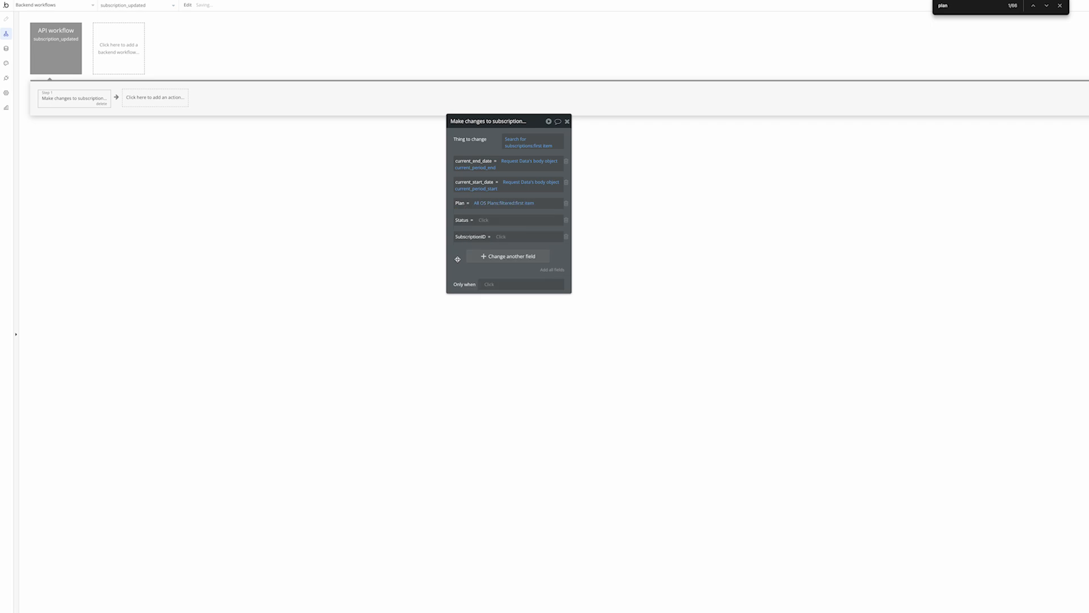
{"action": "left_click", "coordinate": [484, 220]}
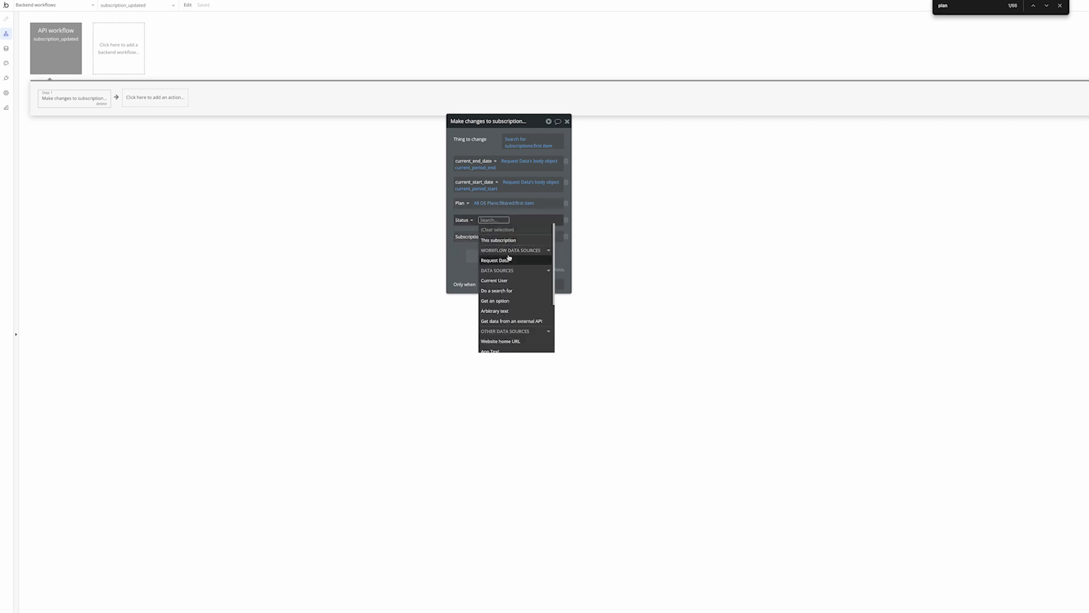
Fill Status from Request Data's body object status and SubscriptionID from body id
{"action": "left_click", "coordinate": [506, 256]}
{"action": "type", "text": "stat"}
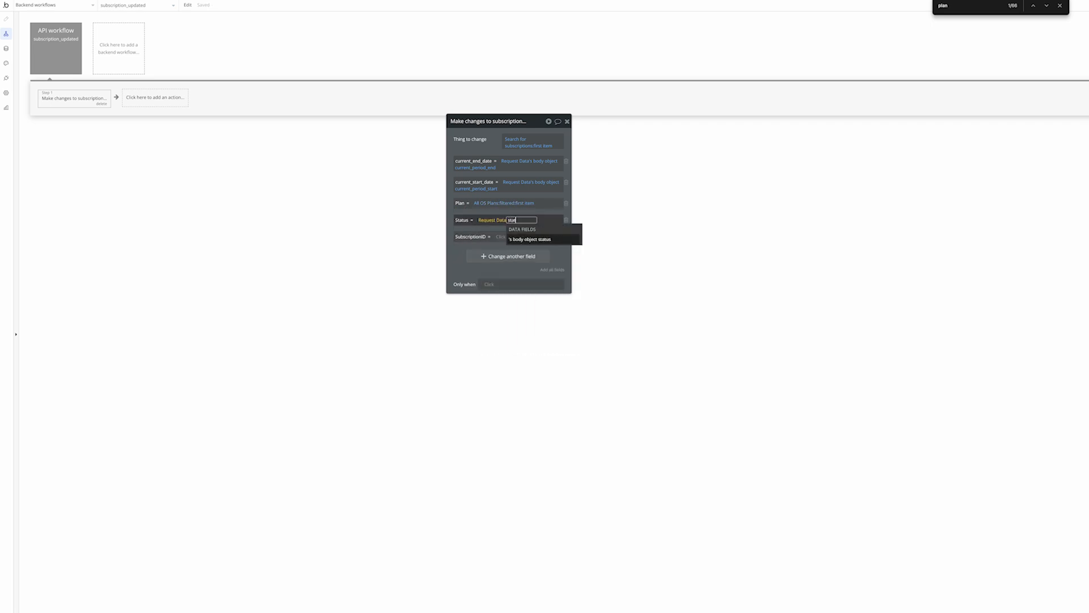
{"action": "key", "text": "Return"}
{"action": "left_click", "coordinate": [503, 240]}
{"action": "left_click", "coordinate": [503, 238]}
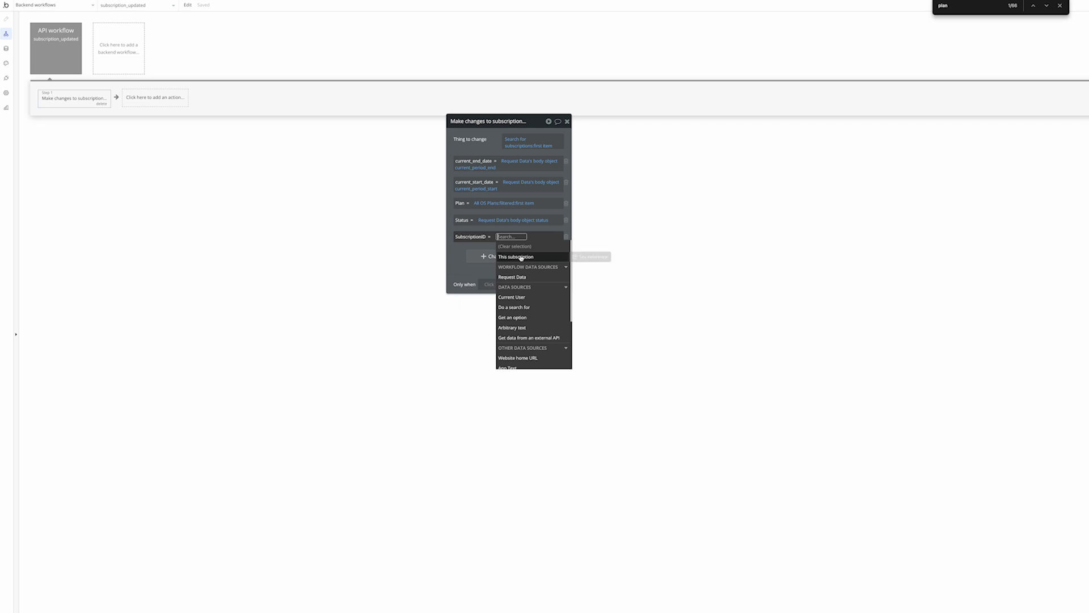
{"action": "left_click", "coordinate": [519, 278]}
{"action": "type", "text": "sub"}
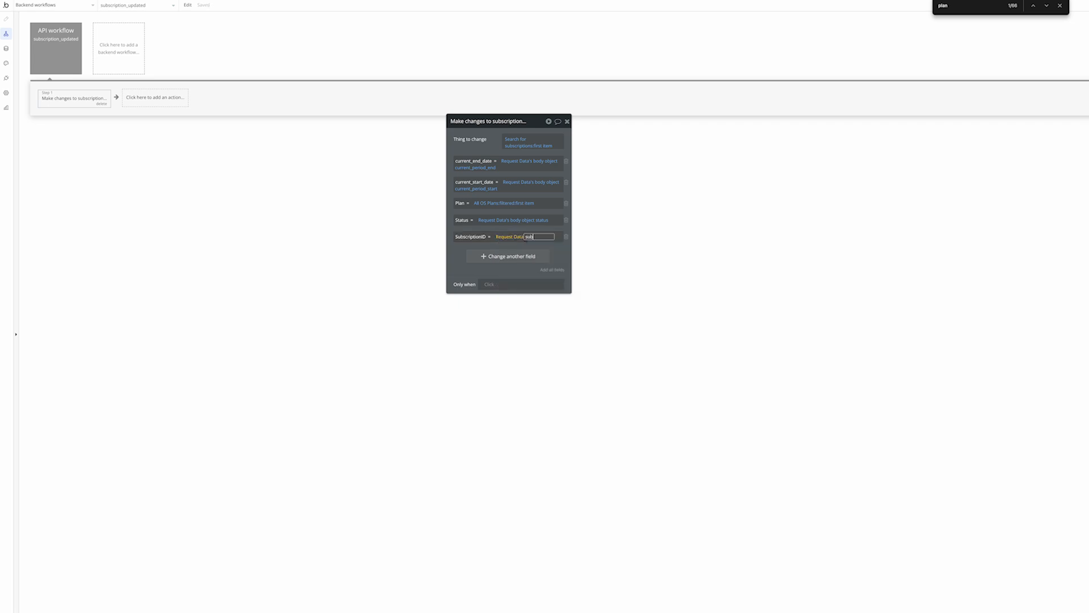
{"action": "key", "text": "BackSpace"}
{"action": "key", "text": "BackSpace"}
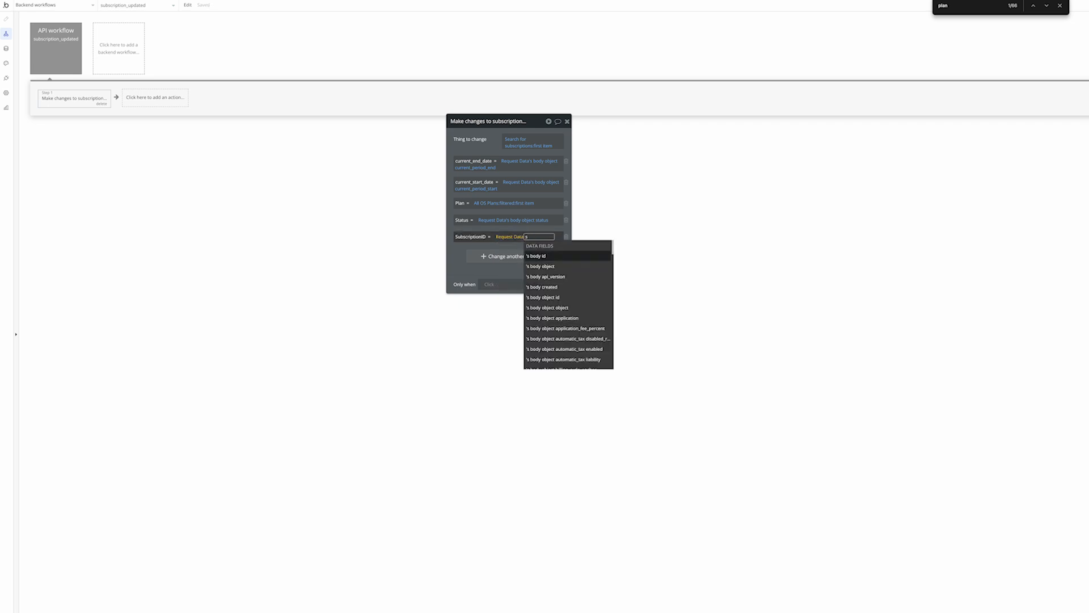
{"action": "left_click", "coordinate": [536, 257]}
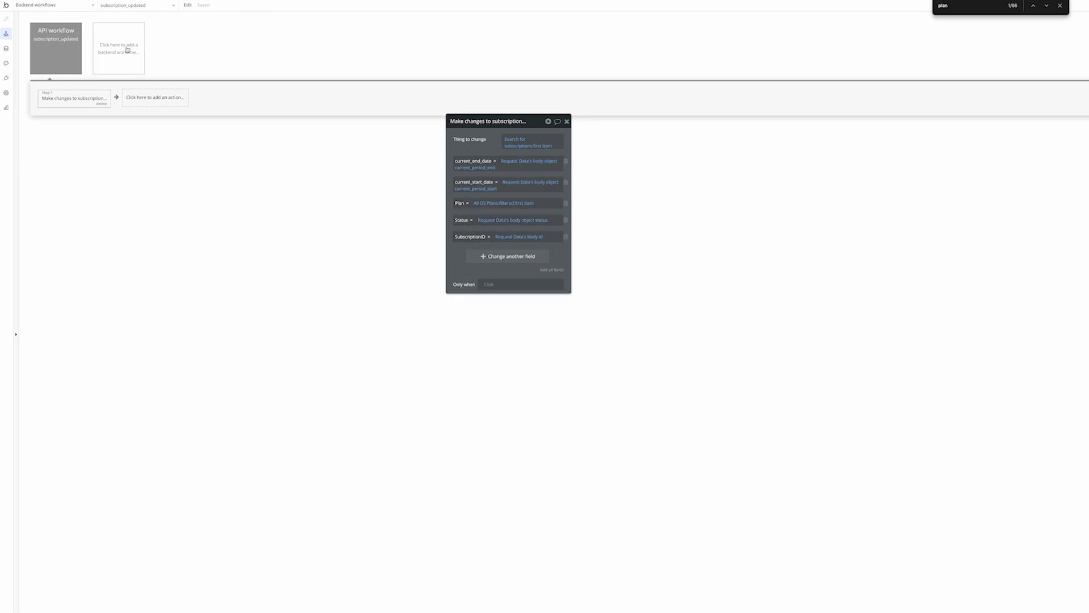
Return to the backend workflows page and begin adding another backend workflow
{"action": "left_click", "coordinate": [66, 56]}
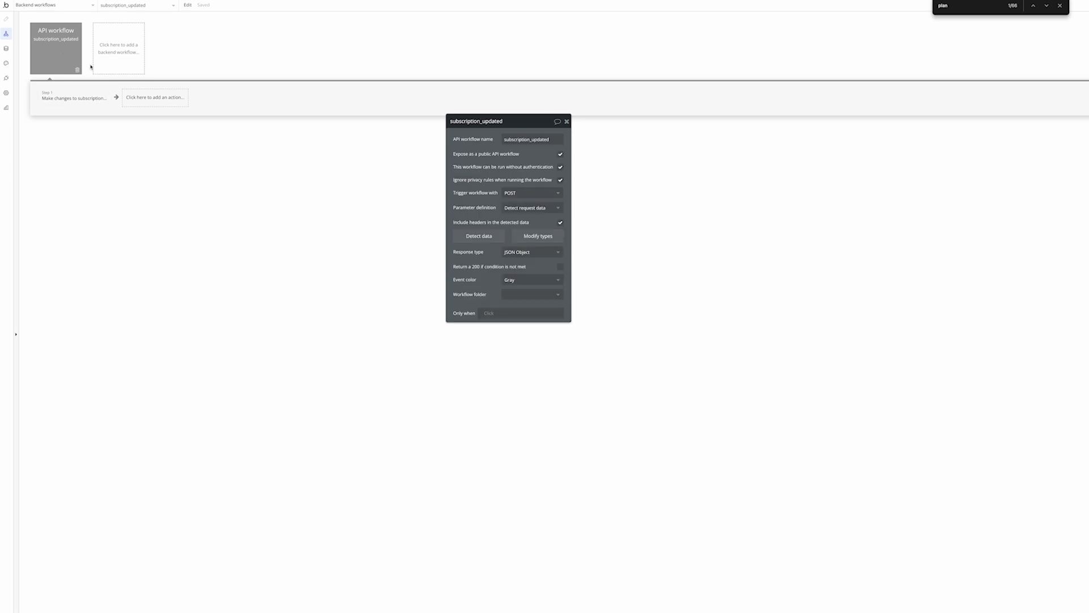
{"action": "left_click", "coordinate": [6, 48]}
{"action": "left_click", "coordinate": [6, 35]}
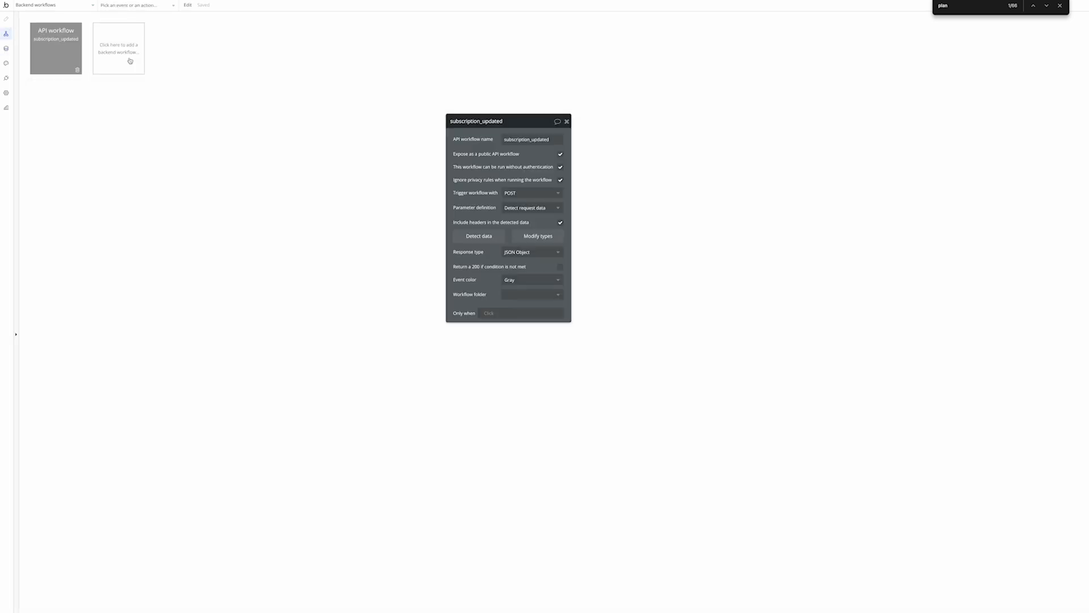
{"action": "left_click", "coordinate": [124, 68]}
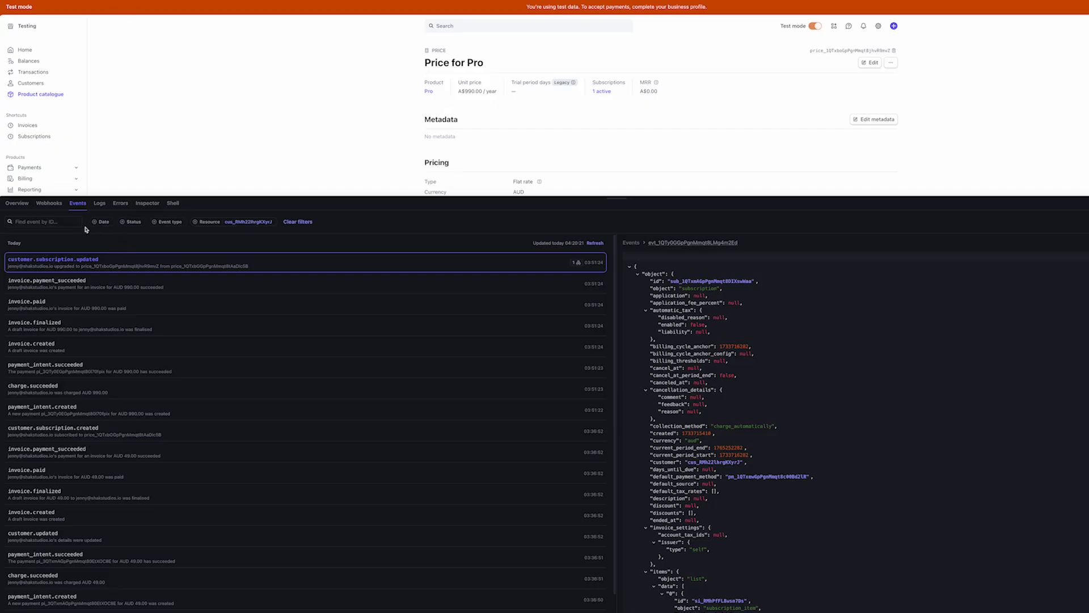
Start a new Stripe event destination and search the events for 'created' customer events
{"action": "left_click", "coordinate": [49, 203]}
{"action": "left_click", "coordinate": [32, 221]}
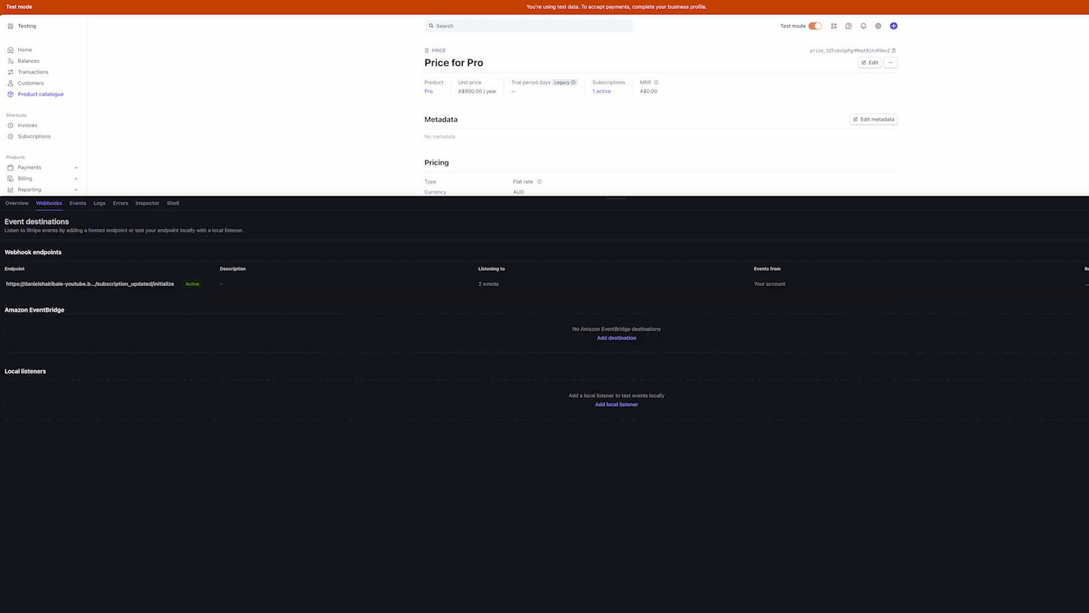
{"action": "left_click", "coordinate": [1088, 226]}
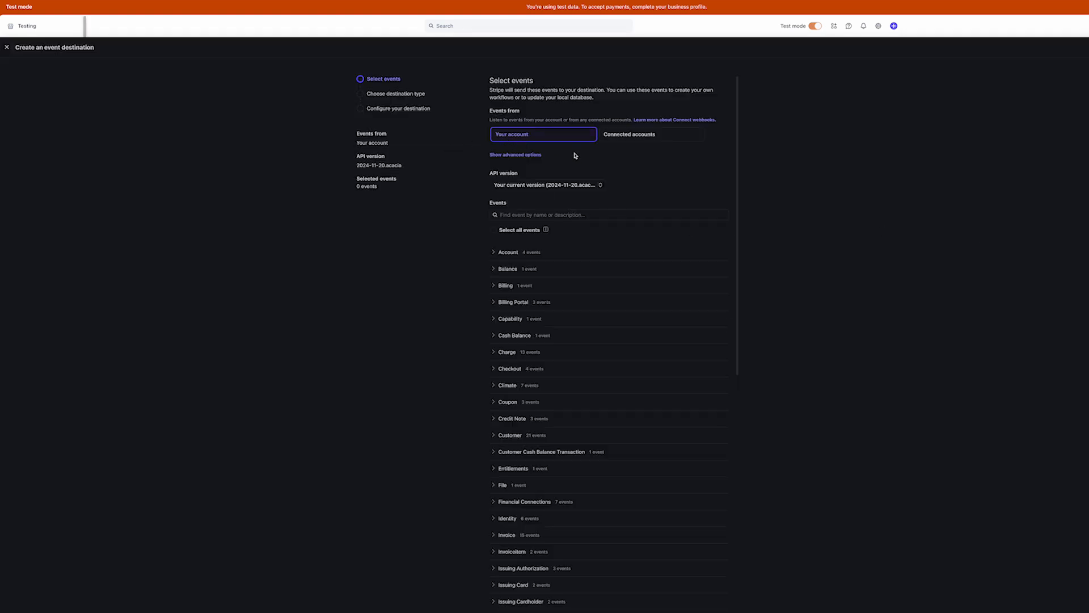
{"action": "left_click", "coordinate": [584, 214]}
{"action": "type", "text": "created"}
{"action": "key", "text": "ctrl+f"}
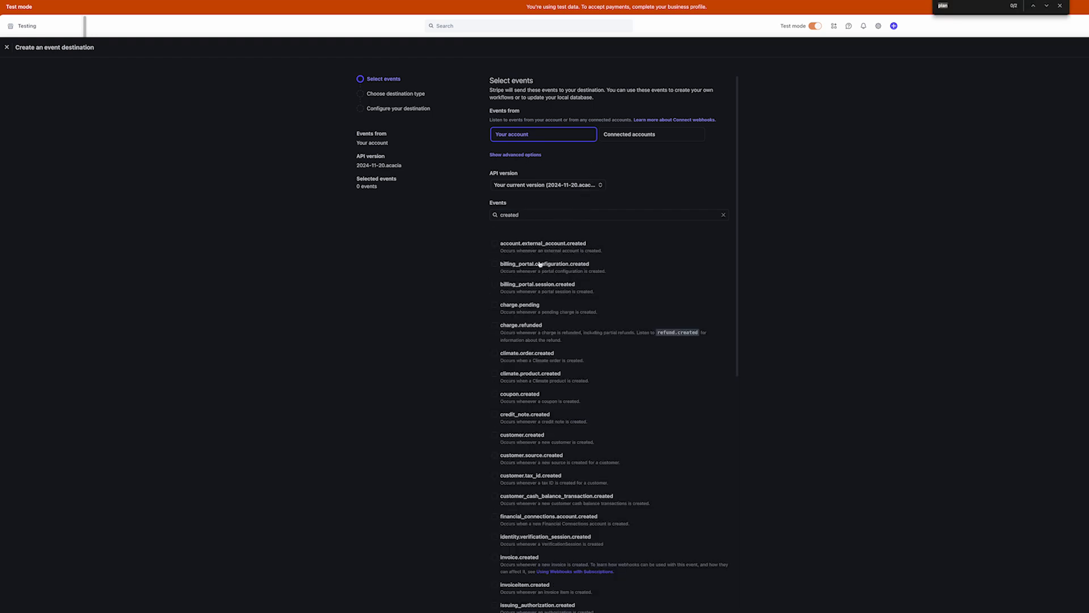
{"action": "type", "text": "cust"}
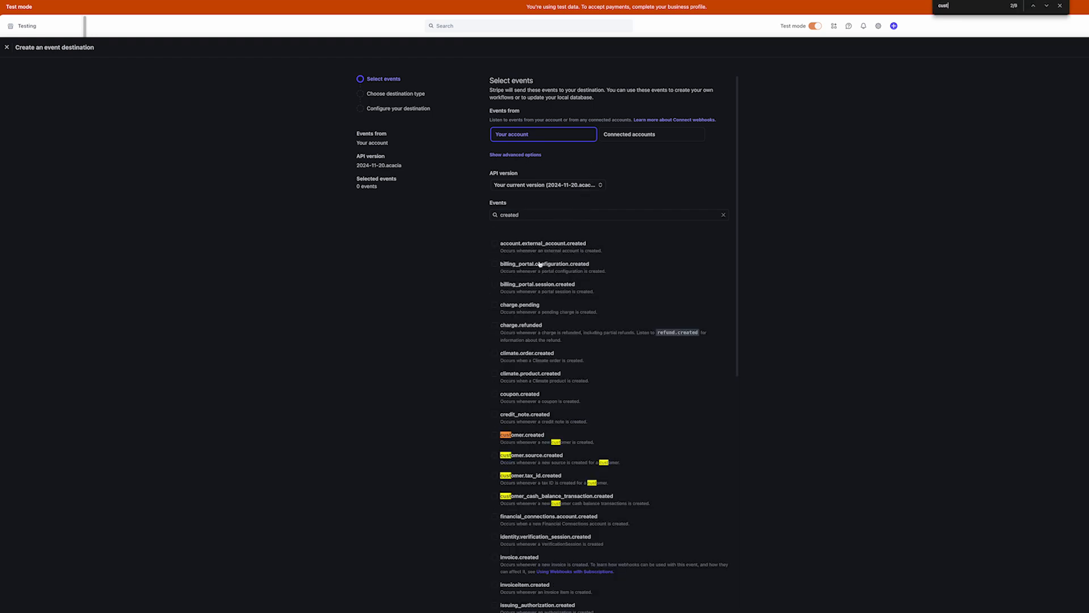
Select the customer.created event and choose a webhook endpoint as destination
{"action": "left_click", "coordinate": [495, 434]}
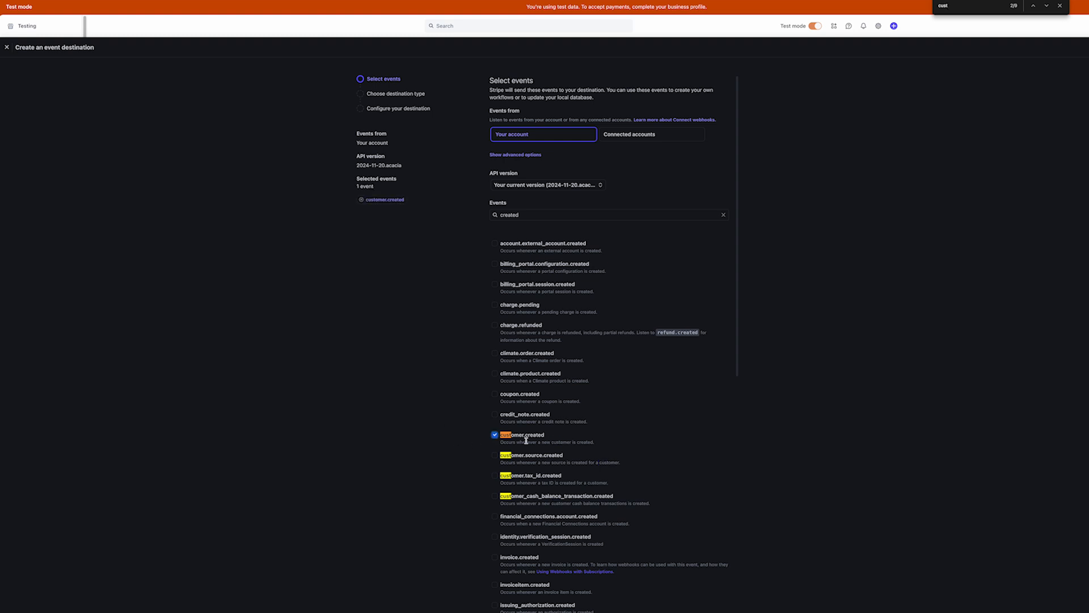
{"action": "left_click_drag", "start_coordinate": [524, 442], "coordinate": [565, 441]}
{"action": "left_click", "coordinate": [565, 442]}
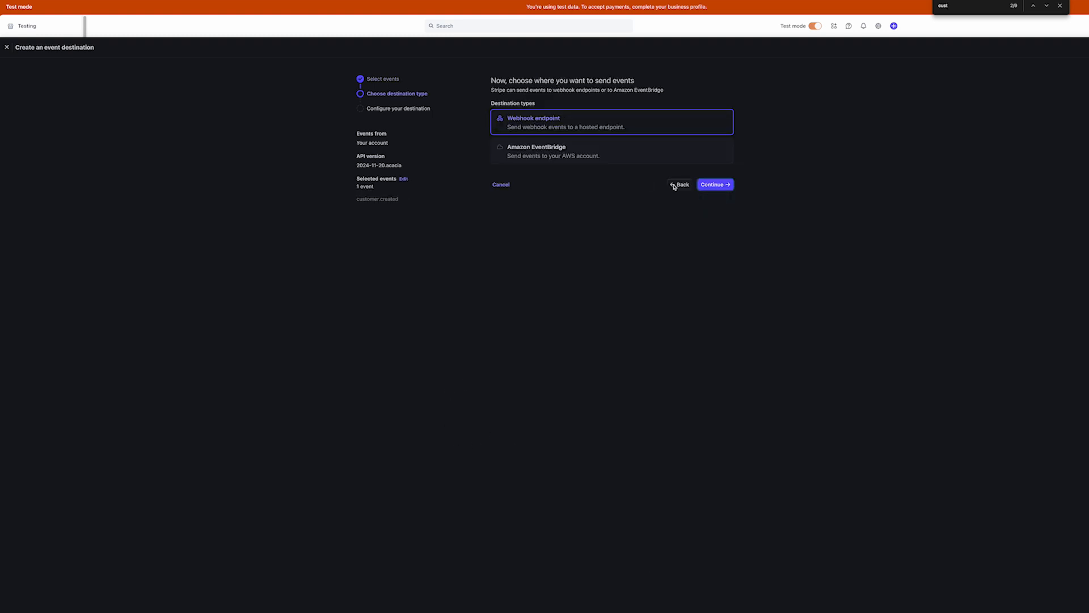
{"action": "left_click", "coordinate": [716, 183]}
{"action": "left_click", "coordinate": [550, 120]}
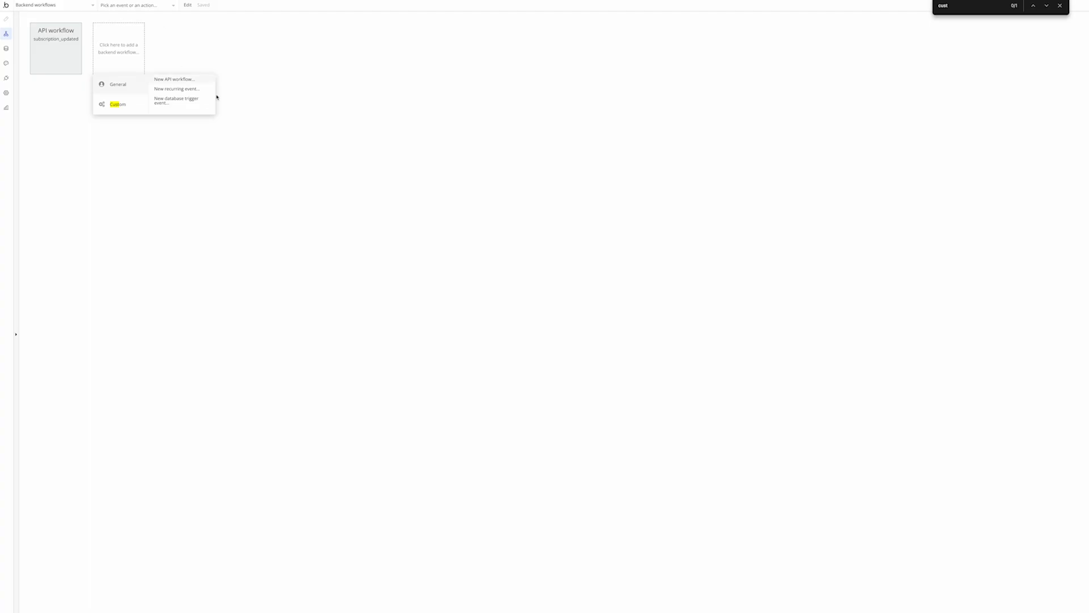
Create API workflow customer_created running without authentication and ignoring privacy rules
{"action": "left_click", "coordinate": [170, 79]}
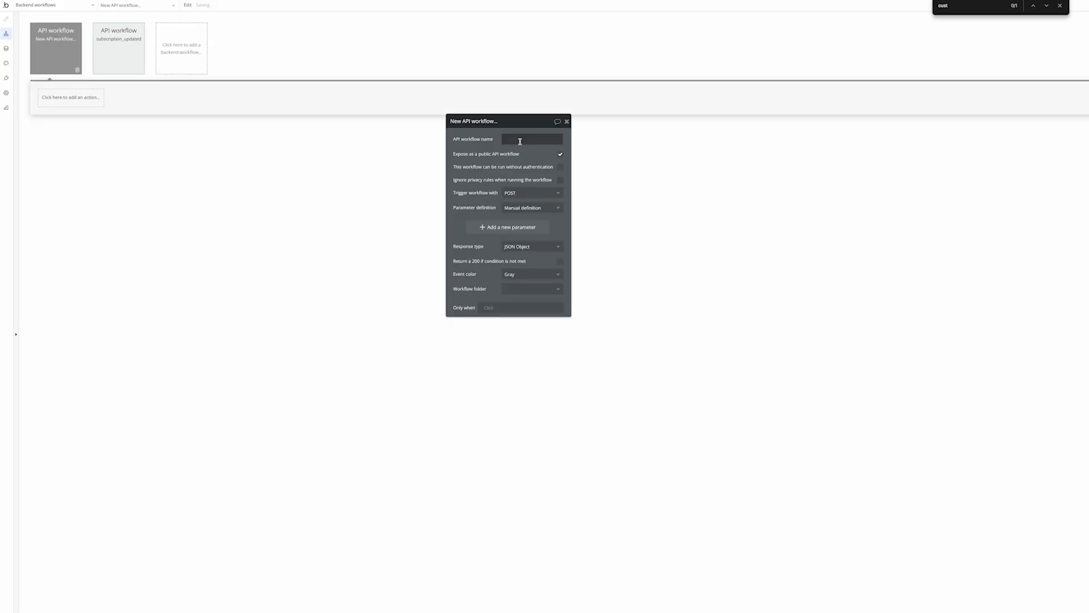
{"action": "type", "text": "created"}
{"action": "type", "text": "Customer"}
{"action": "type", "text": "C"}
{"action": "double_click", "coordinate": [533, 143]}
{"action": "left_click", "coordinate": [561, 166]}
{"action": "left_click", "coordinate": [561, 180]}
Set parameters to detect request data with headers, start detection, and copy the initialize URL
{"action": "left_click", "coordinate": [533, 209]}
{"action": "left_click", "coordinate": [530, 236]}
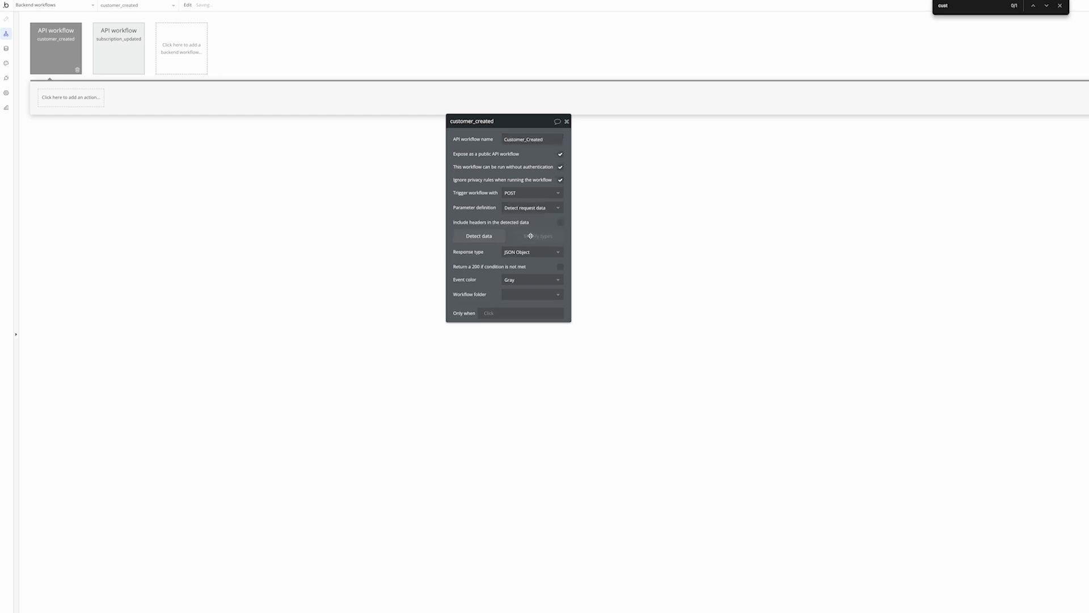
{"action": "left_click", "coordinate": [559, 223]}
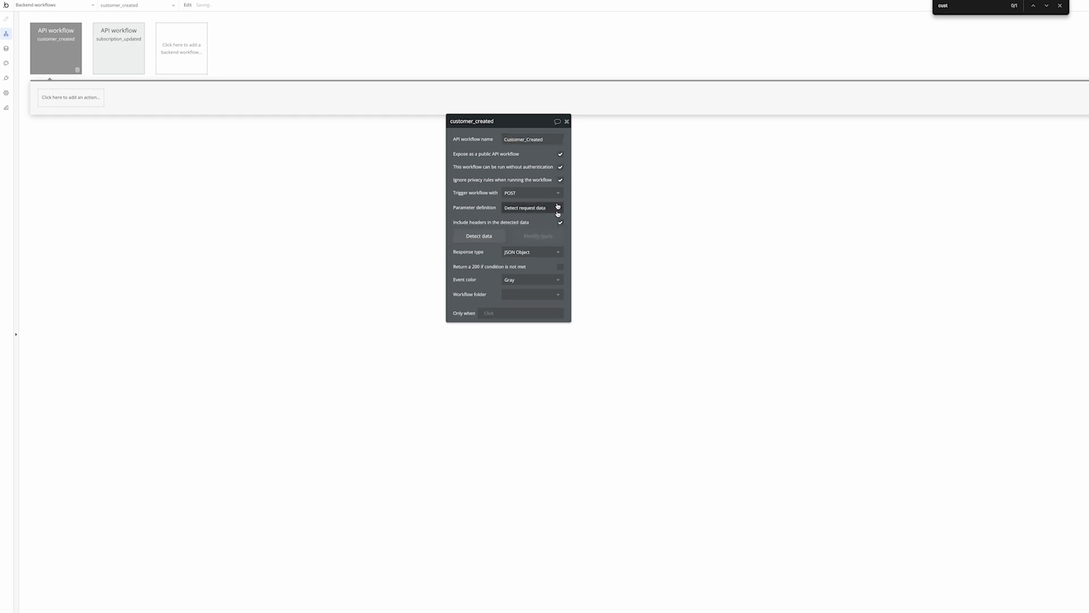
{"action": "left_click", "coordinate": [489, 236]}
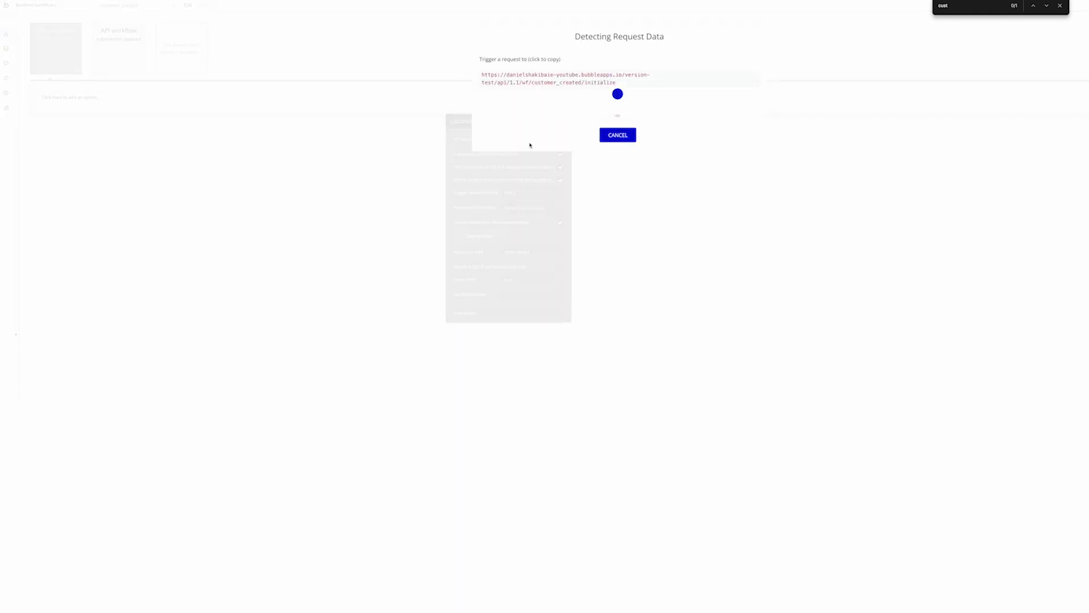
{"action": "left_click", "coordinate": [590, 82]}
{"action": "left_click_drag", "start_coordinate": [596, 83], "coordinate": [553, 83]}
{"action": "left_click_drag", "start_coordinate": [634, 85], "coordinate": [480, 76]}
{"action": "key", "text": "ctrl+c"}
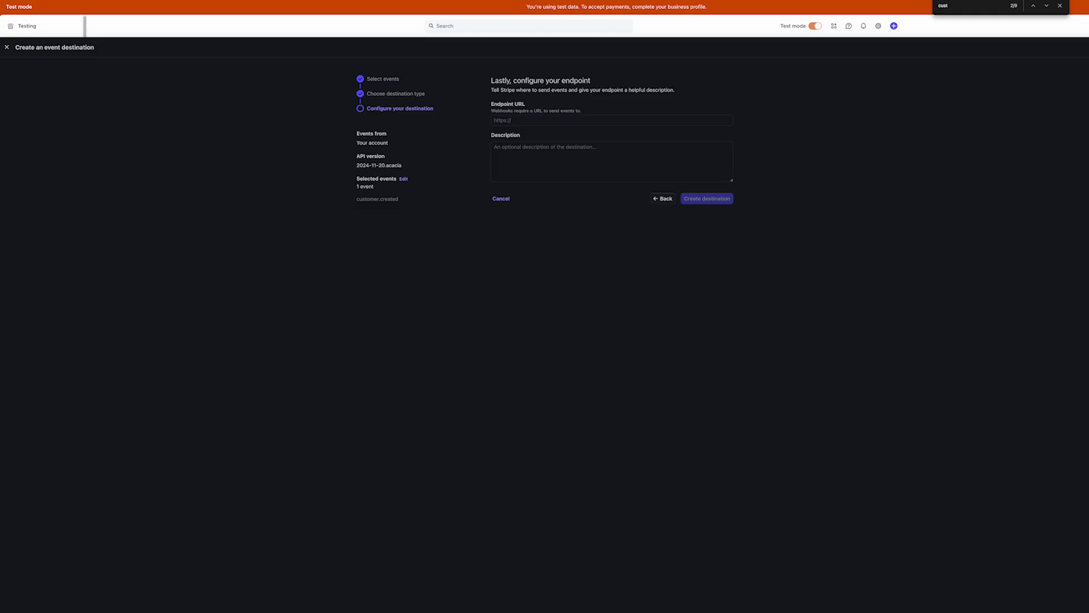
Create the Stripe webhook destination using the Bubble initialize URL as endpoint
{"action": "left_click", "coordinate": [535, 120]}
{"action": "key", "text": "ctrl+v"}
{"action": "left_click", "coordinate": [717, 202]}
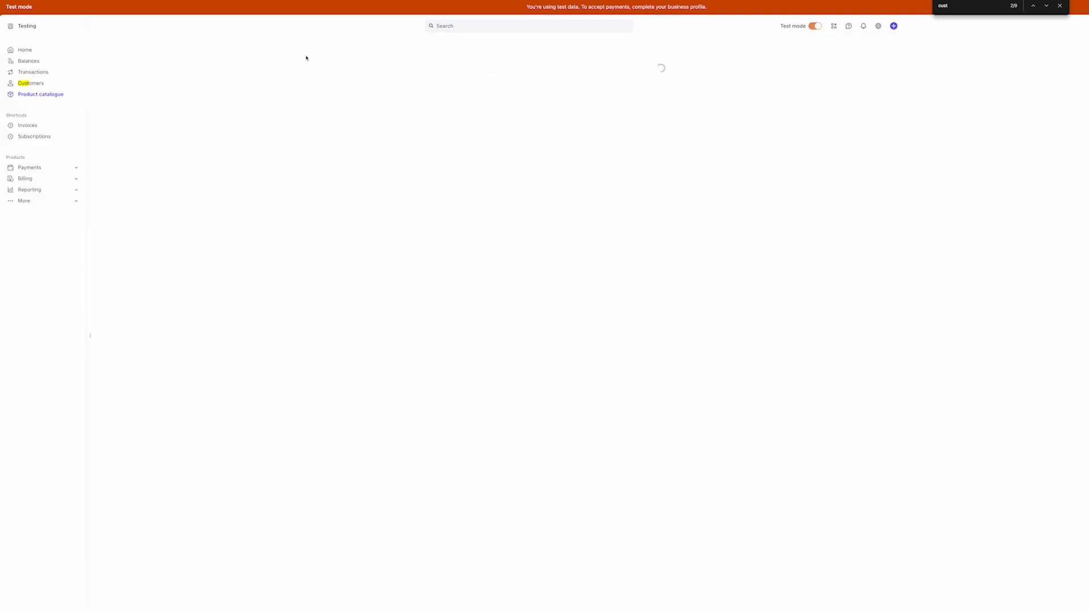
Add a new test customer in Stripe, entering the customer's name
{"action": "left_click", "coordinate": [61, 85]}
{"action": "left_click", "coordinate": [896, 49]}
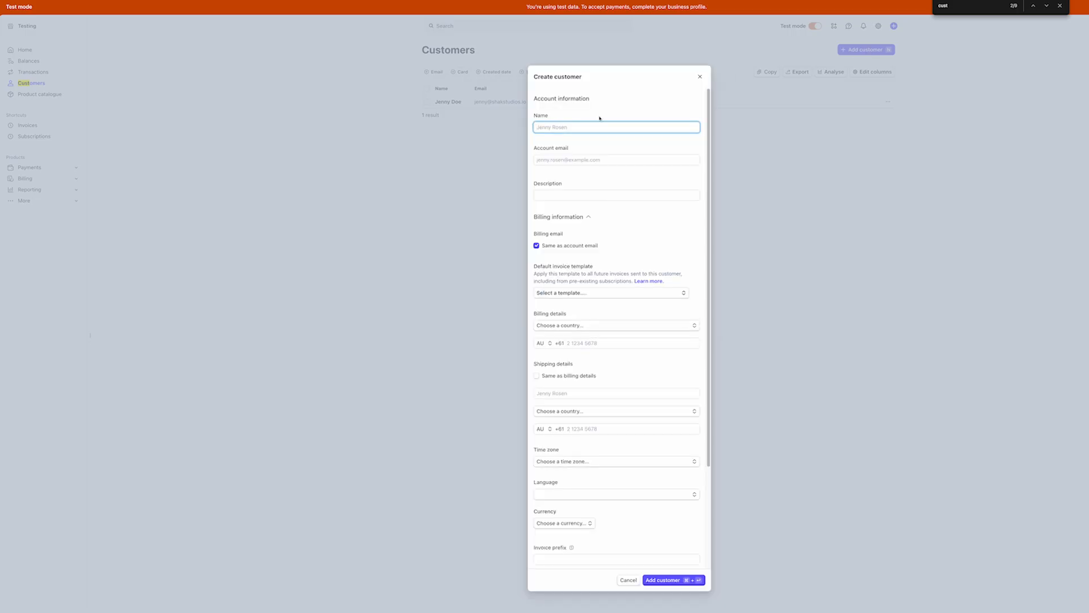
{"action": "type", "text": "john"}
{"action": "left_click", "coordinate": [663, 580]}
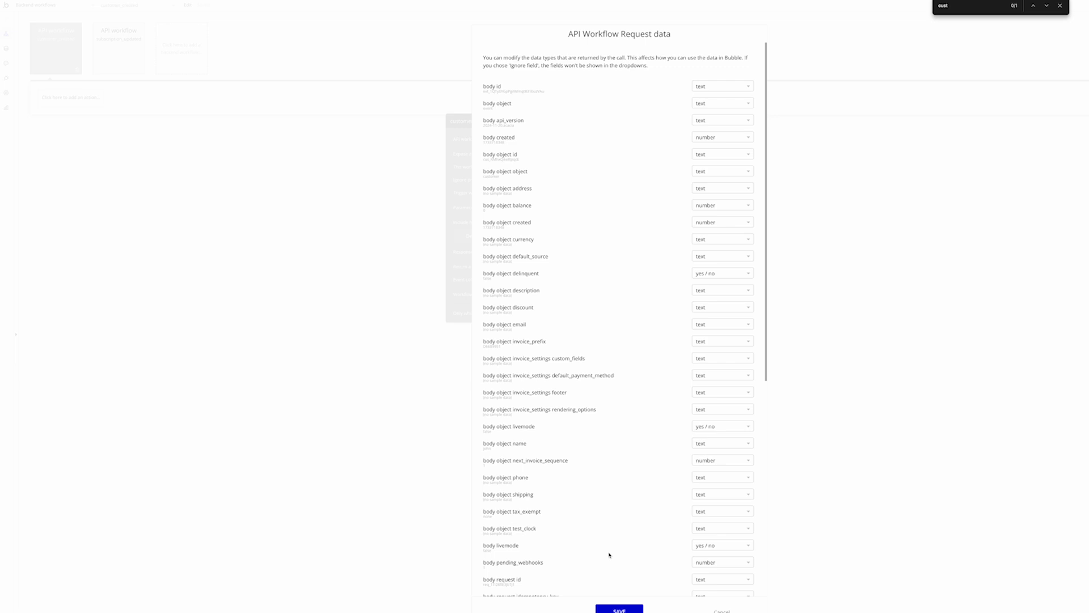
{"action": "scroll", "coordinate": [609, 555], "scroll_direction": "down", "scroll_amount": 8}
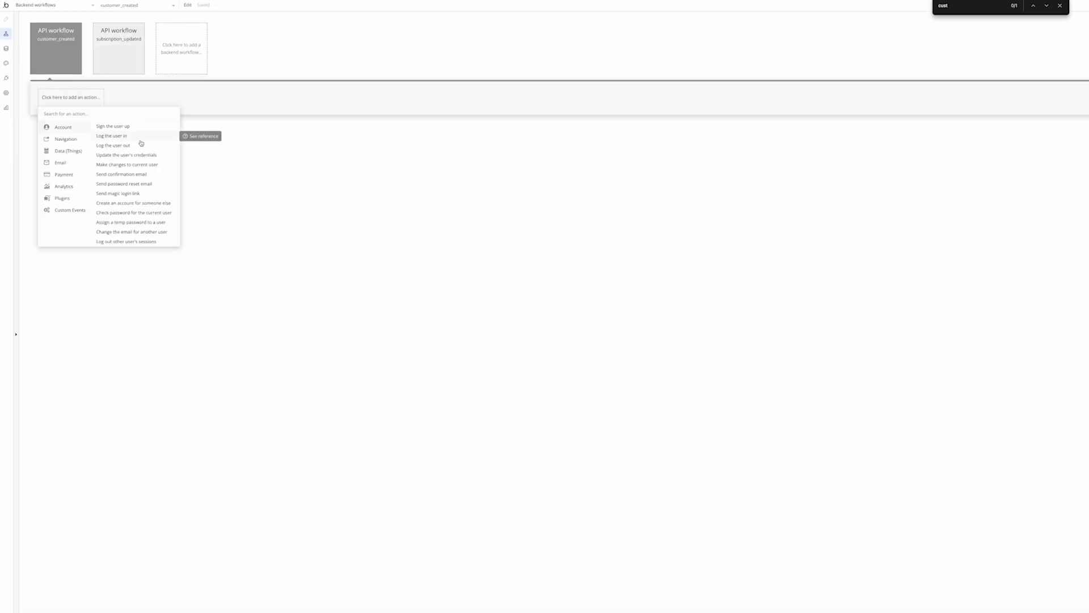
Add a 'Create an account for someone else' action to customer_created and start choosing its email source
{"action": "left_click", "coordinate": [40, 47]}
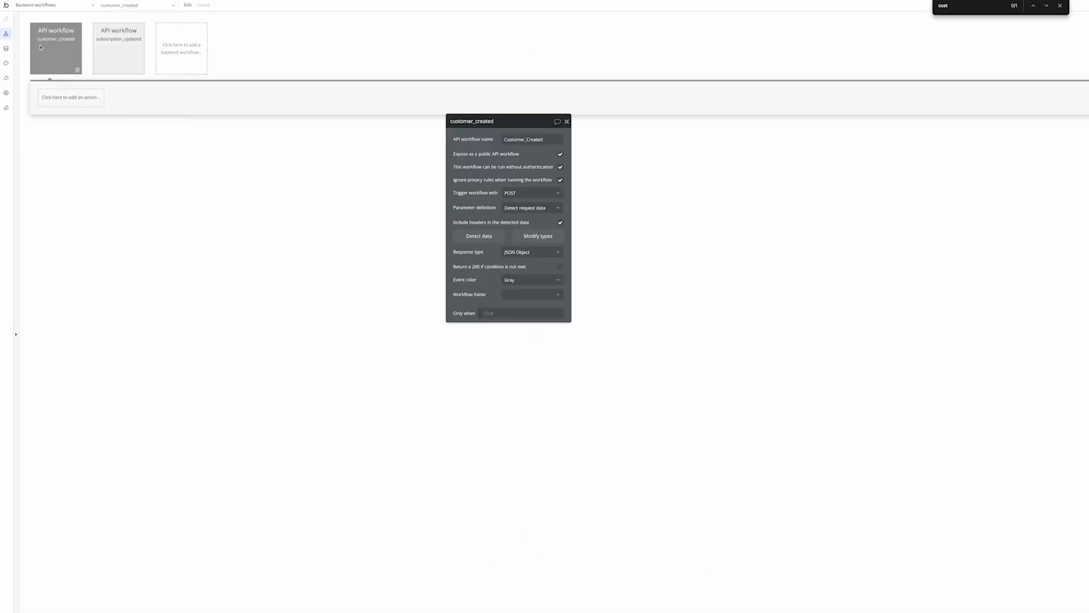
{"action": "left_click", "coordinate": [82, 99]}
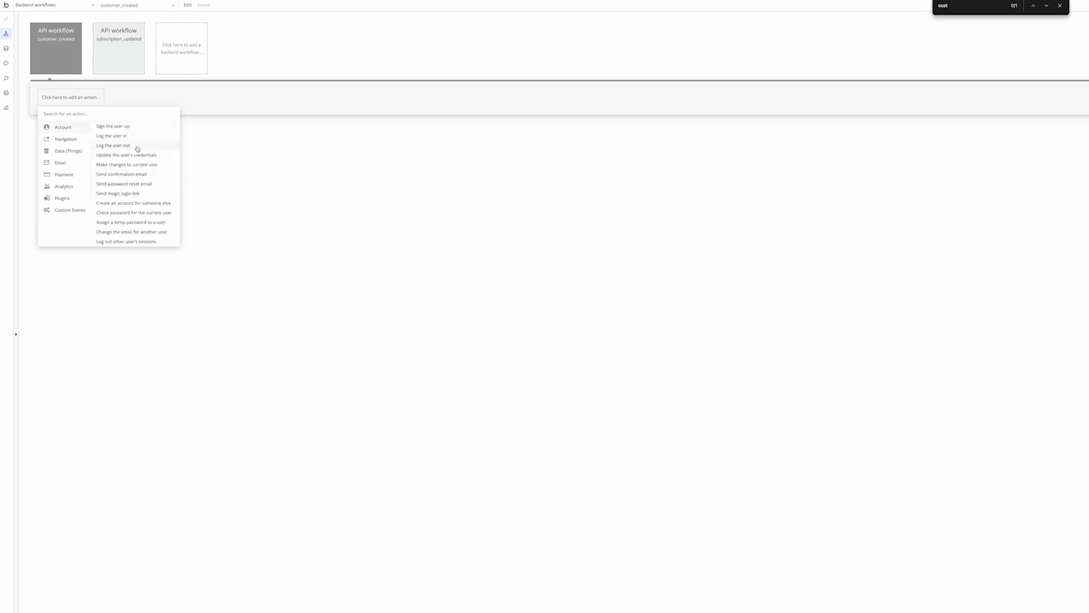
{"action": "type", "text": "some"}
{"action": "left_click", "coordinate": [66, 127]}
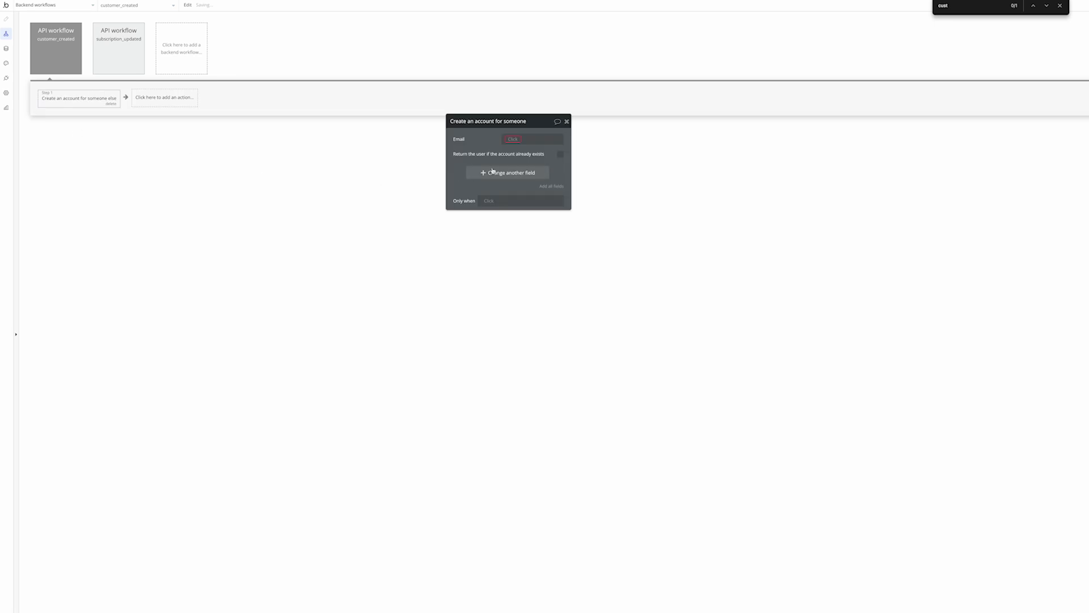
{"action": "left_click", "coordinate": [513, 139]}
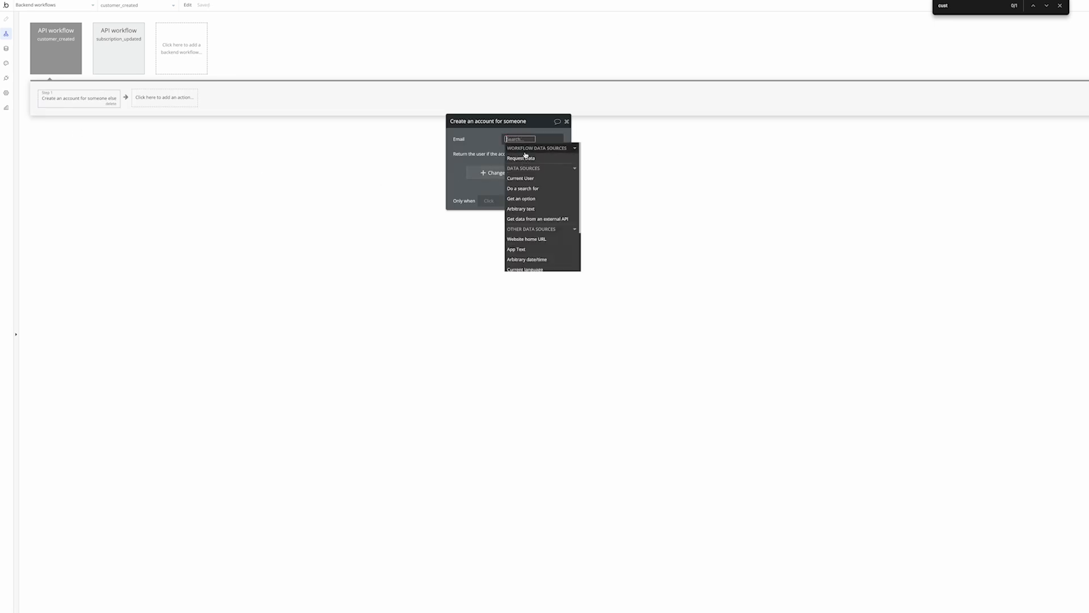
{"action": "left_click", "coordinate": [272, 0]}
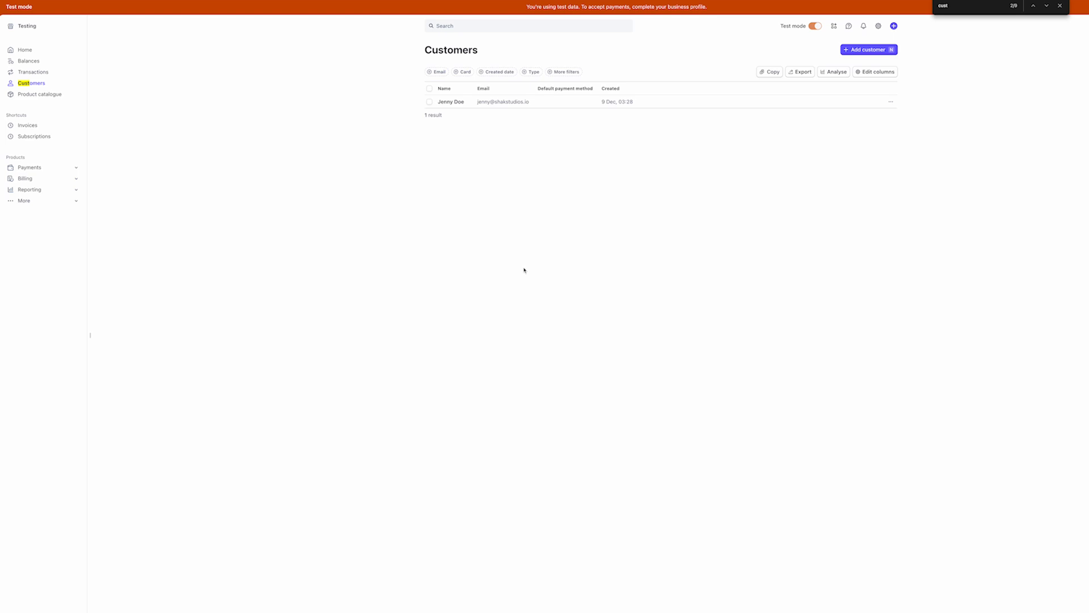
Open the customer_created endpoint's events with filters cleared to check the customer.created delivery
{"action": "key", "text": "Escape"}
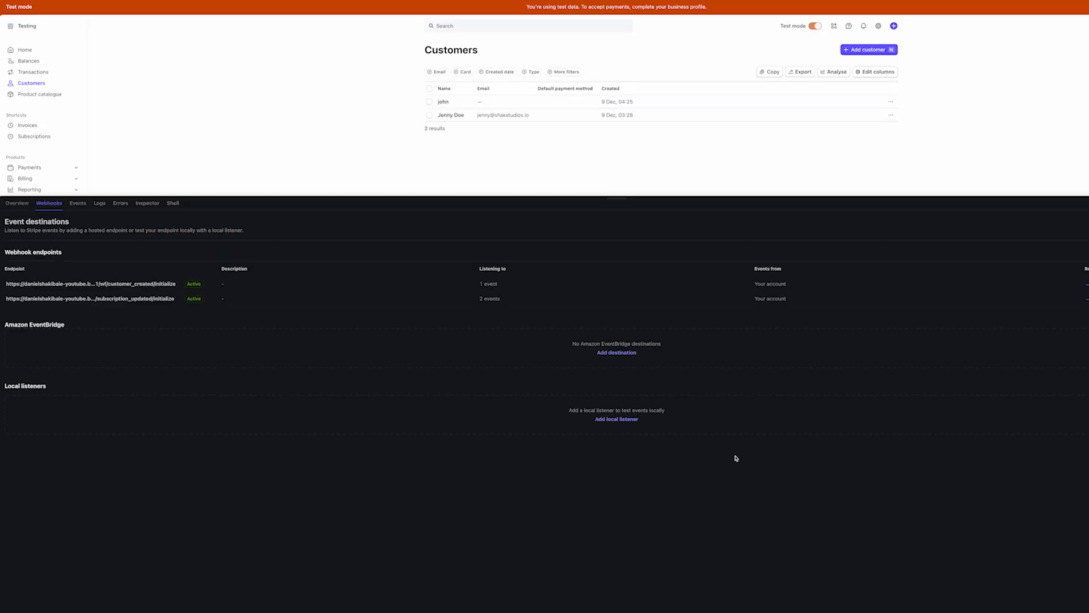
{"action": "left_click", "coordinate": [138, 285]}
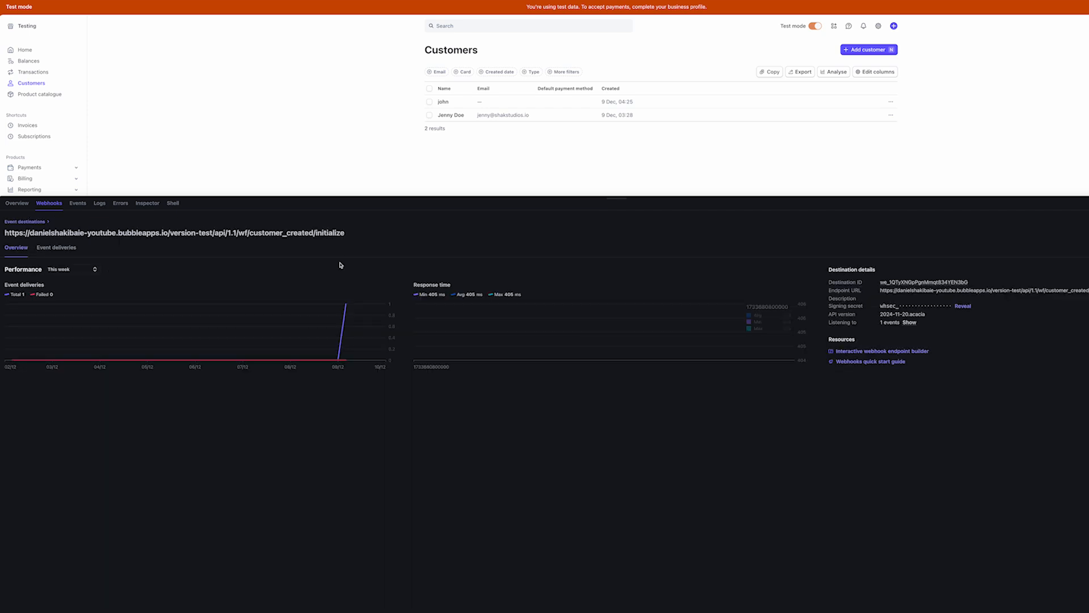
{"action": "left_click", "coordinate": [79, 204]}
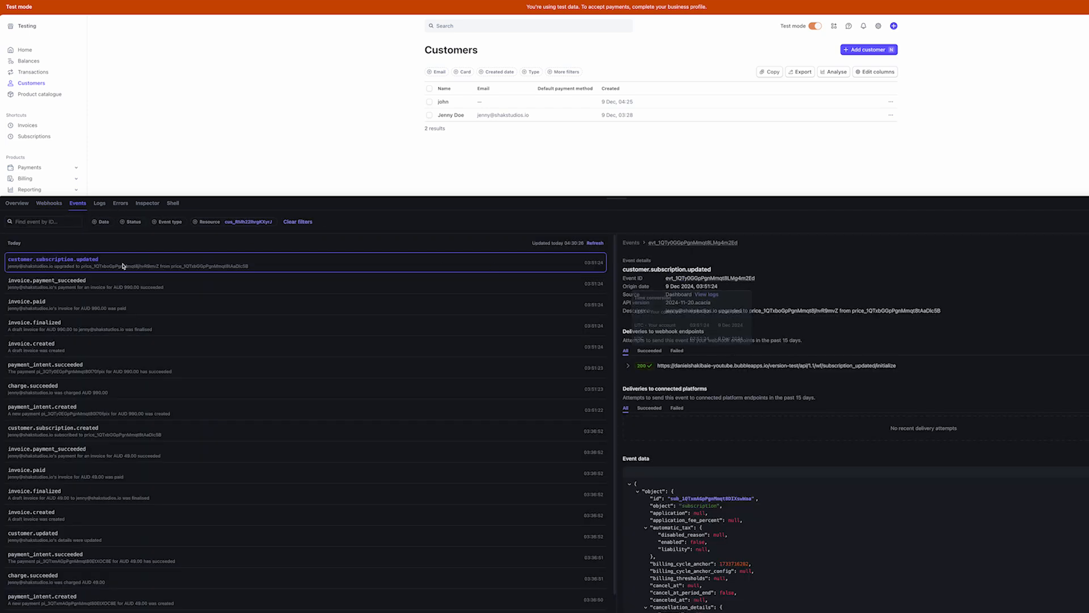
{"action": "left_click", "coordinate": [195, 222]}
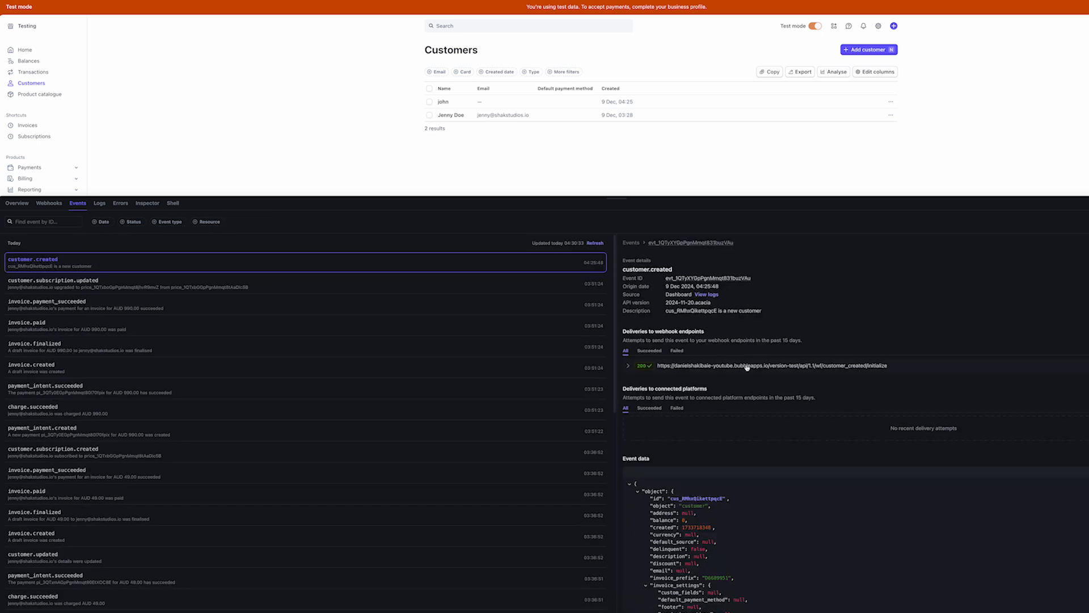
{"action": "scroll", "coordinate": [766, 451], "scroll_direction": "down", "scroll_amount": 3}
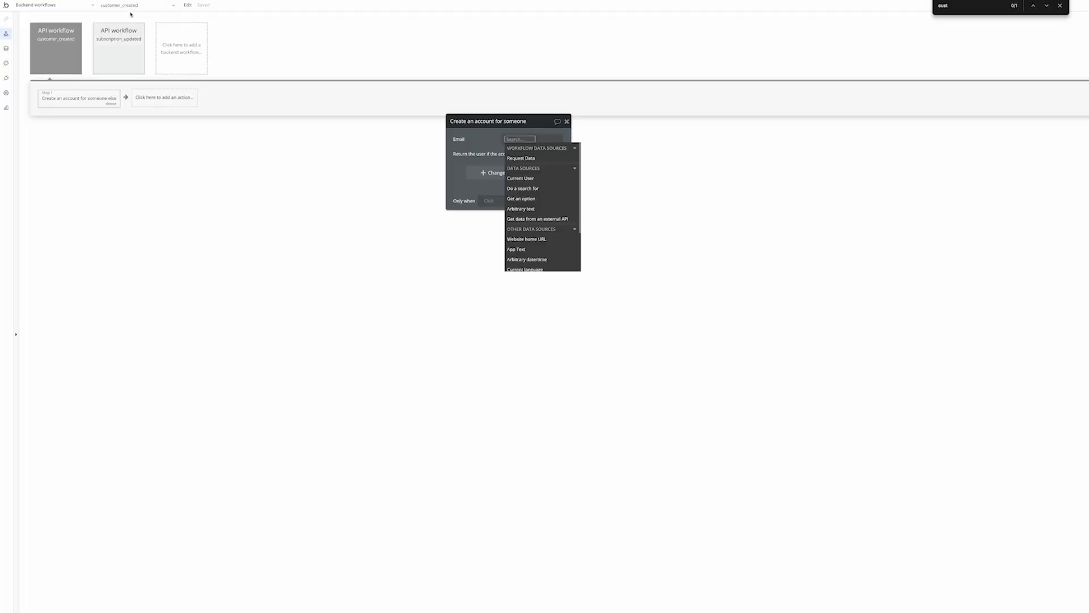
Install the API Connector plugin
{"action": "left_click", "coordinate": [7, 78]}
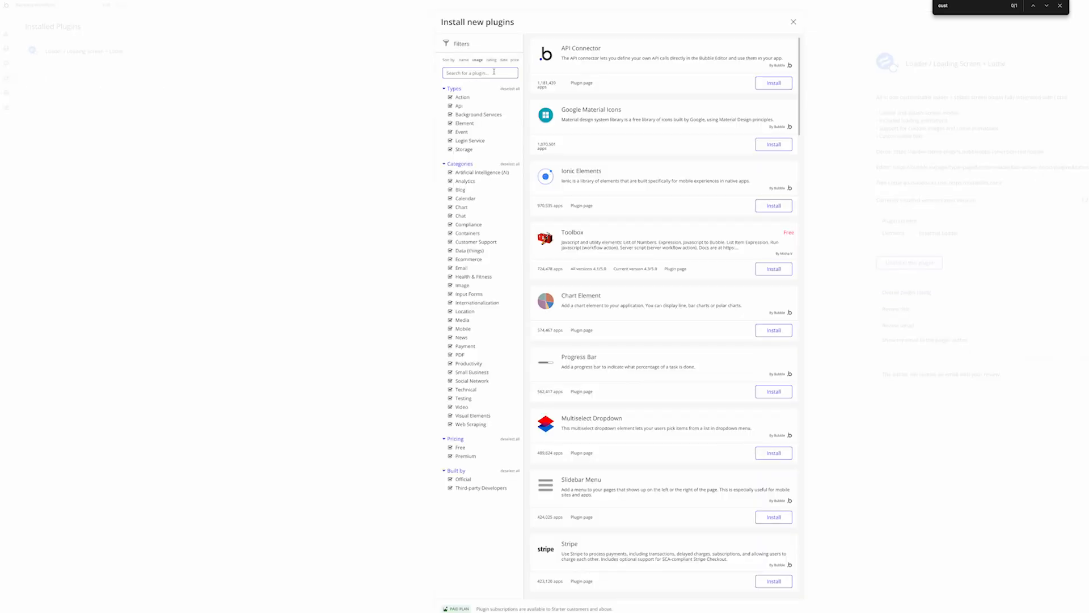
{"action": "left_click", "coordinate": [773, 83]}
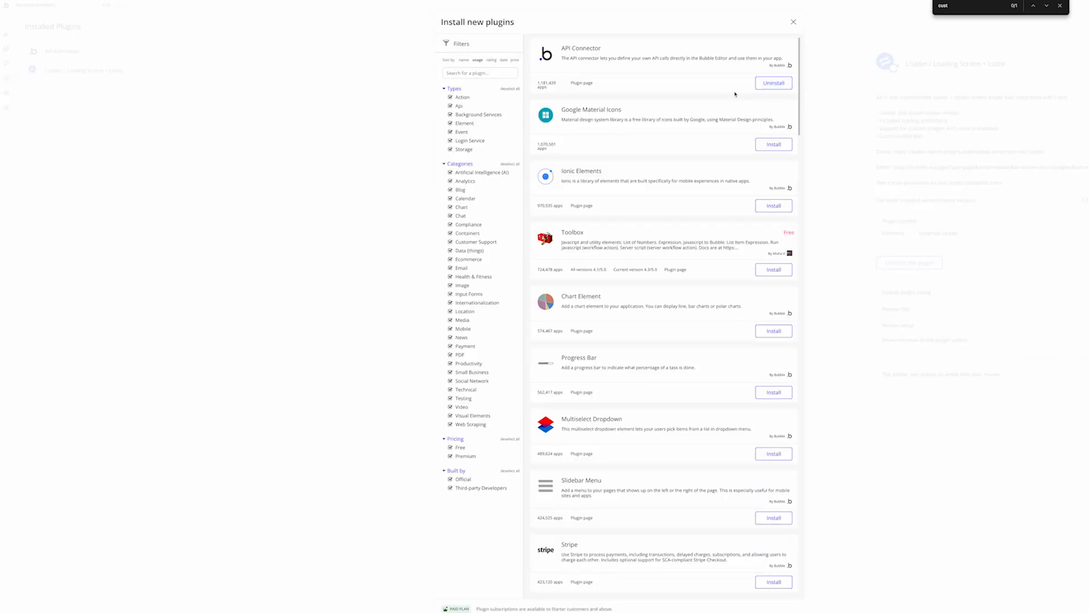
{"action": "left_click", "coordinate": [890, 148]}
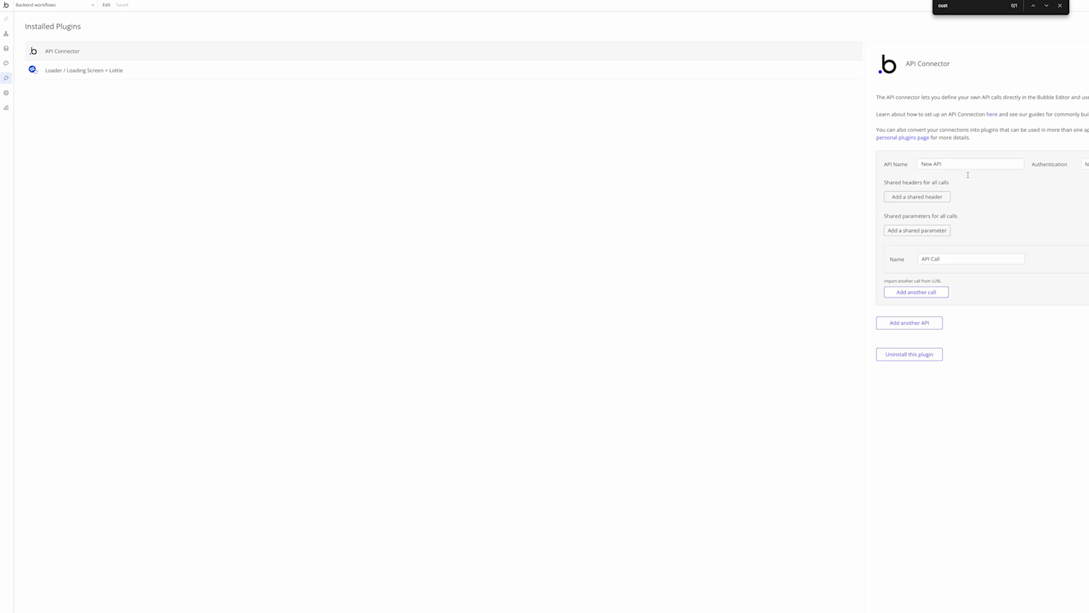
Name the API 'Stripe' and use Private key in header authentication
{"action": "triple_click", "coordinate": [963, 165]}
{"action": "type", "text": "Stripe"}
{"action": "left_click", "coordinate": [1086, 164]}
{"action": "left_click", "coordinate": [1085, 199]}
{"action": "left_click", "coordinate": [999, 180]}
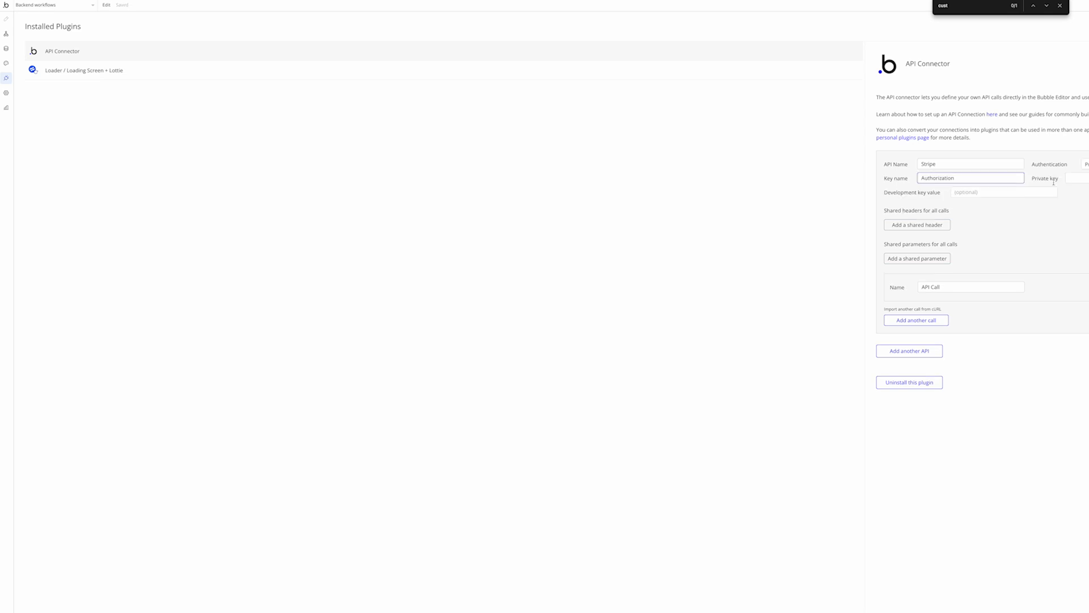
{"action": "left_click", "coordinate": [1079, 182]}
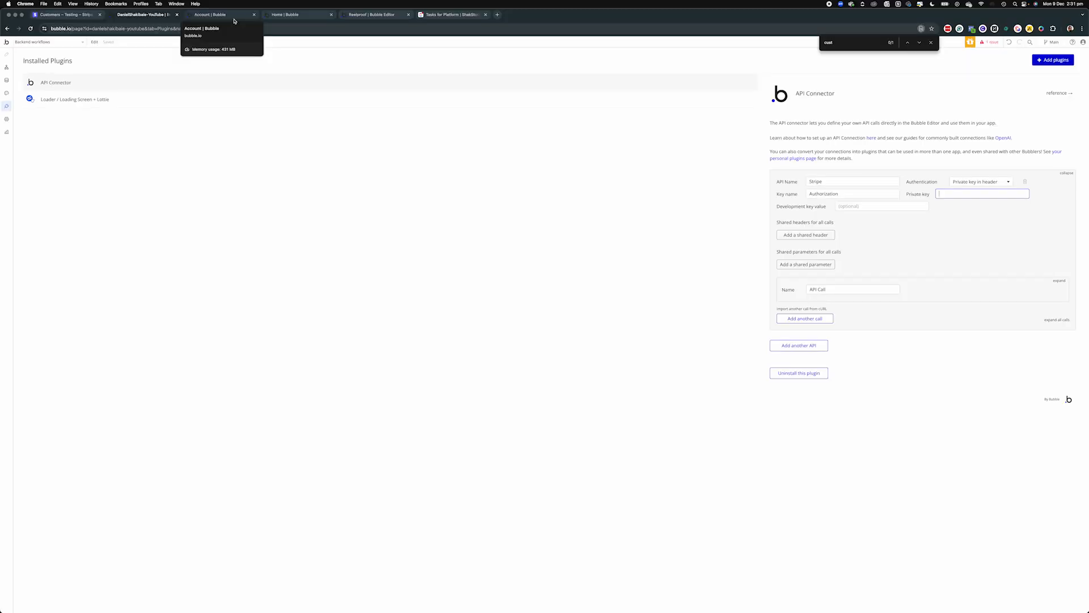
Copy the publishable key from Stripe's workbench overview and return to Bubble's Private key field
{"action": "left_click", "coordinate": [64, 14]}
{"action": "left_click", "coordinate": [521, 59]}
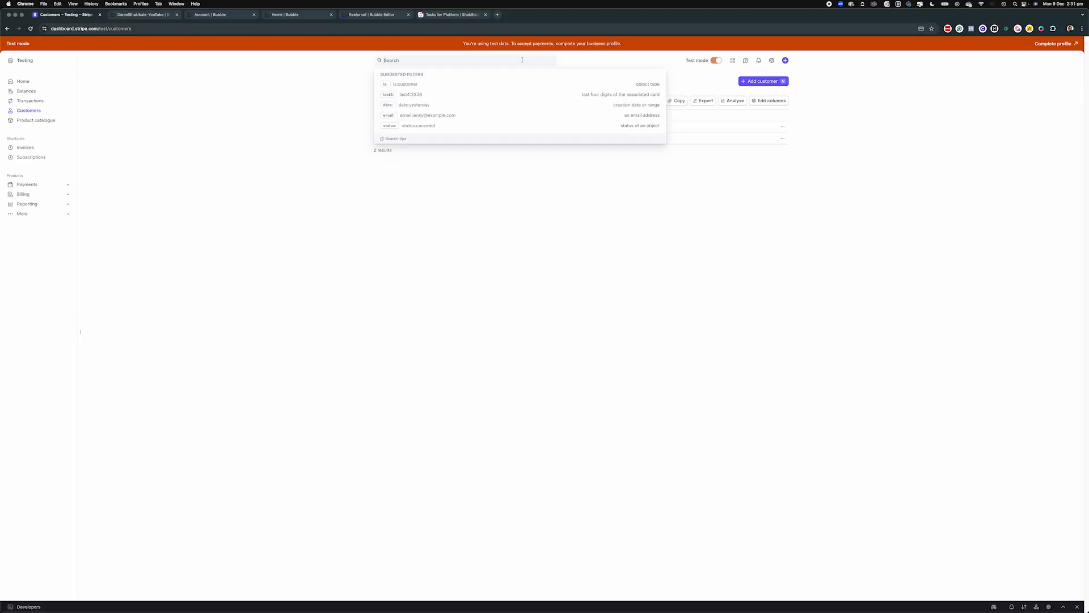
{"action": "left_click", "coordinate": [458, 196]}
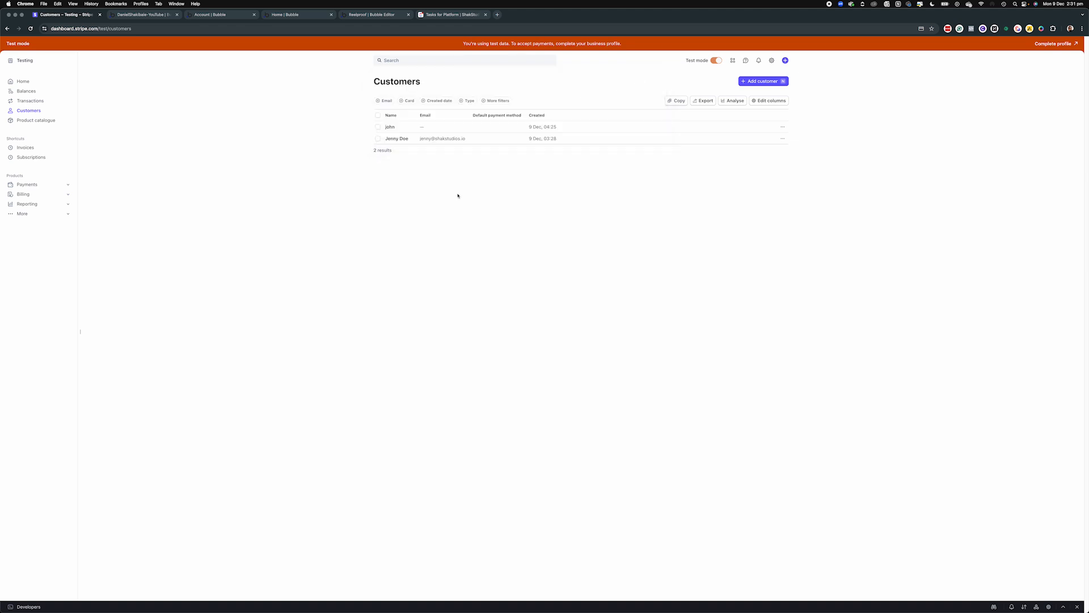
{"action": "left_click", "coordinate": [1063, 607]}
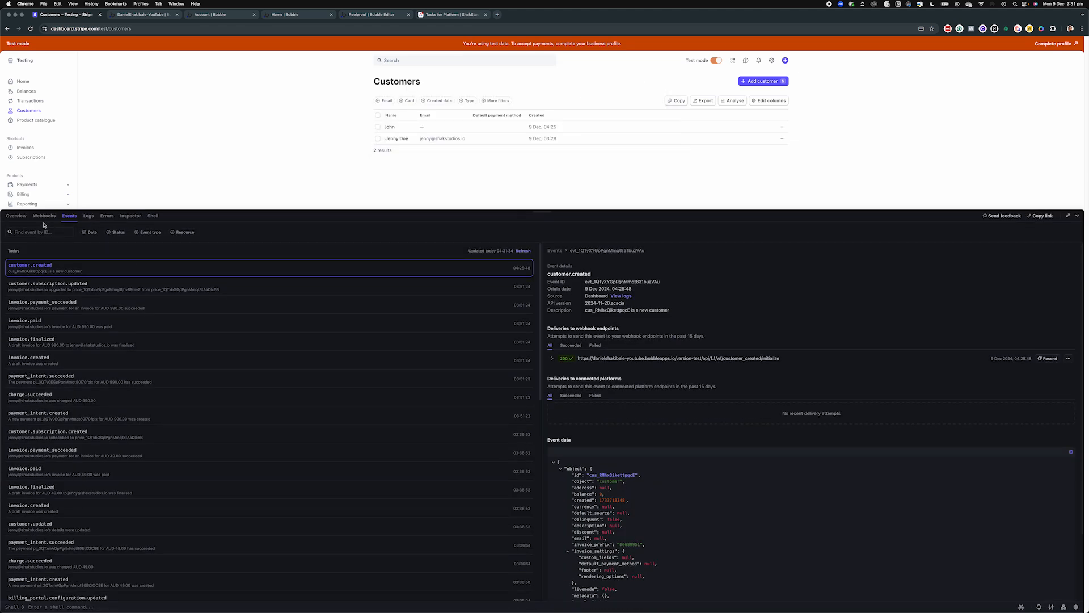
{"action": "left_click", "coordinate": [16, 215]}
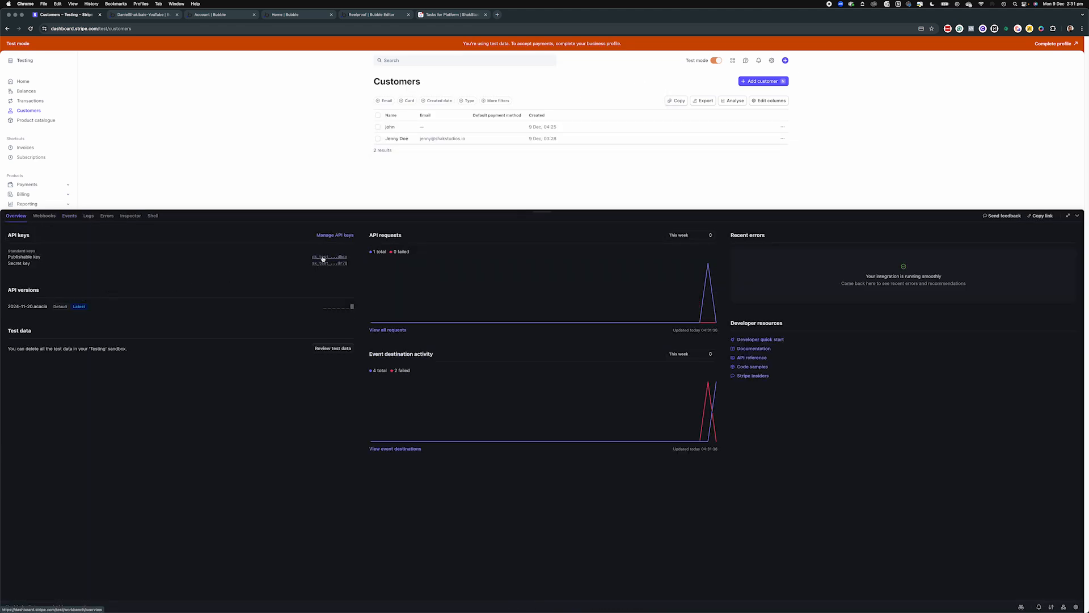
{"action": "left_click", "coordinate": [323, 259]}
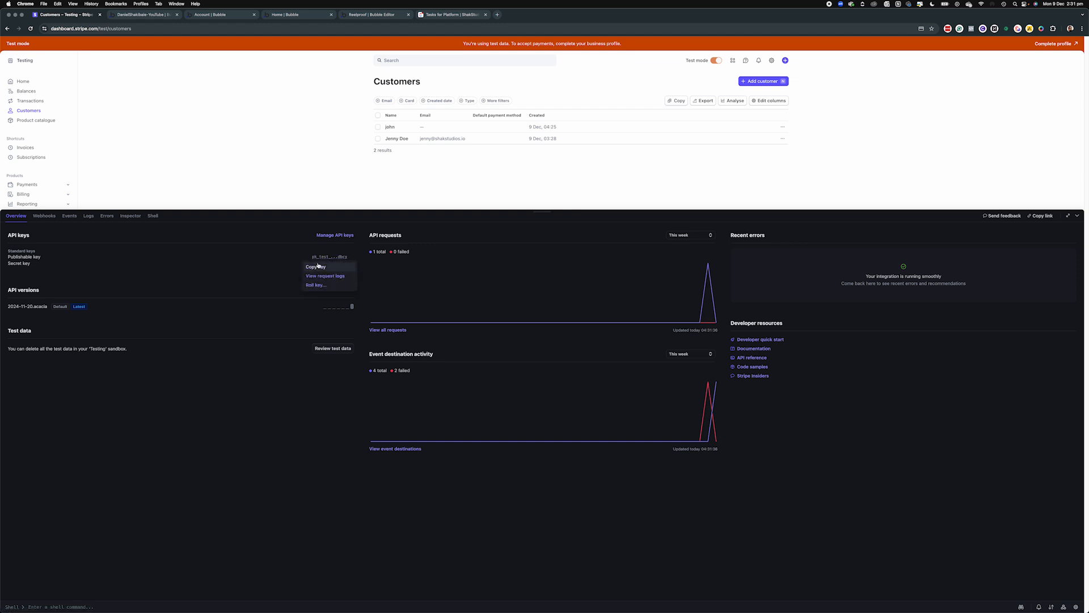
{"action": "left_click", "coordinate": [317, 267]}
{"action": "left_click", "coordinate": [130, 15]}
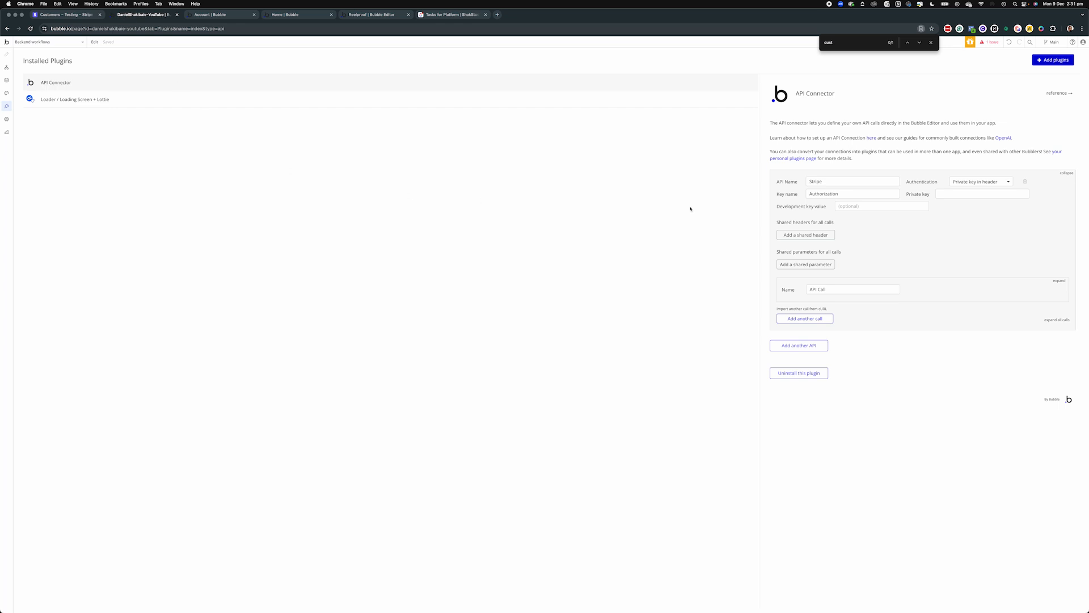
{"action": "left_click", "coordinate": [948, 196]}
Reveal and copy the full test secret key from Stripe's API keys page
{"action": "left_click", "coordinate": [76, 15]}
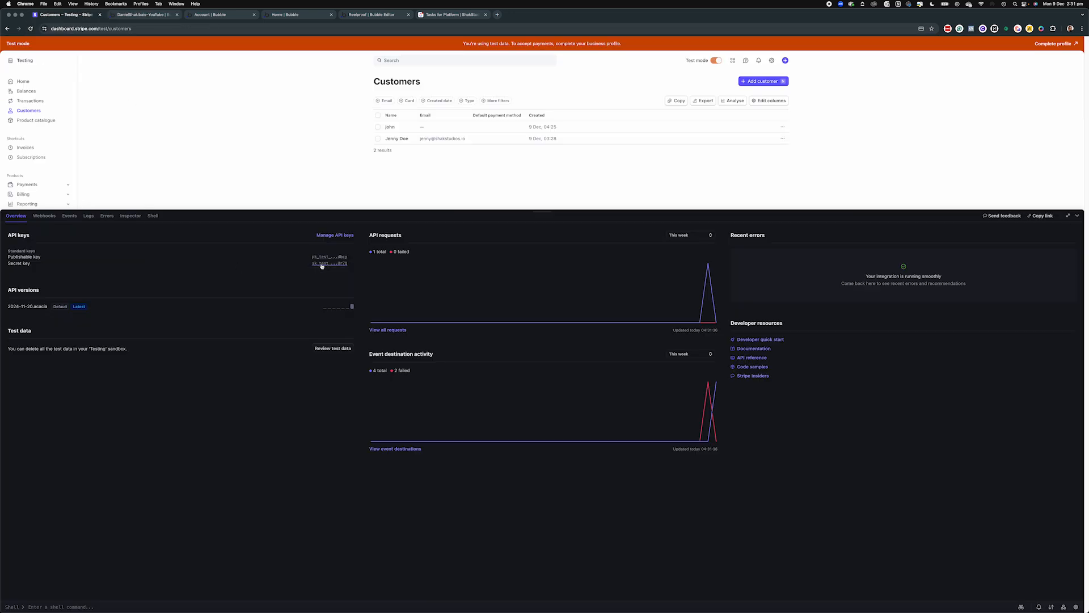
{"action": "left_click", "coordinate": [337, 236]}
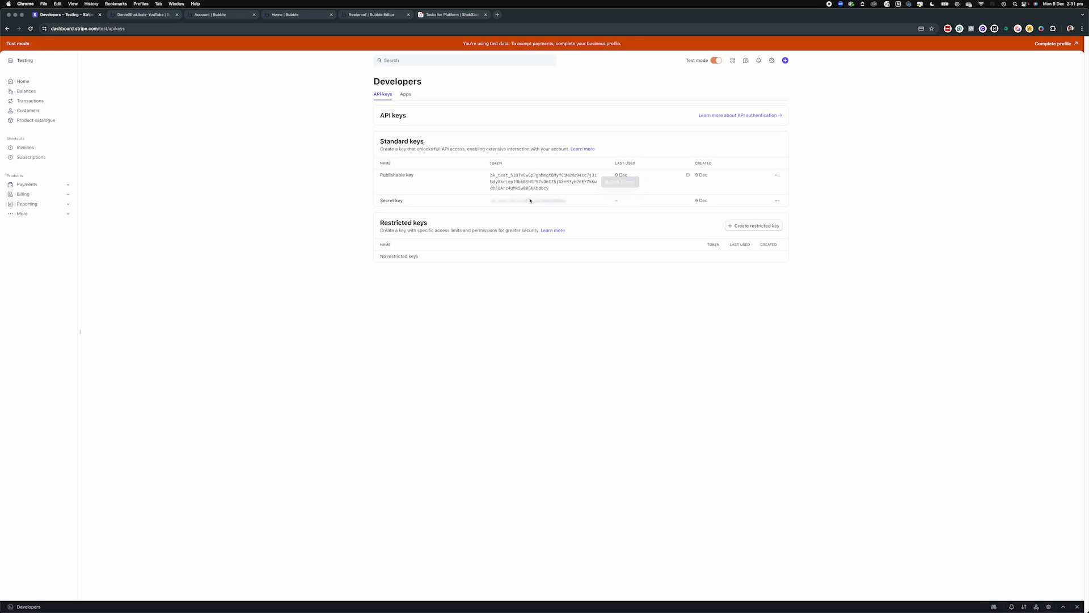
{"action": "left_click", "coordinate": [528, 200]}
{"action": "left_click", "coordinate": [516, 210]}
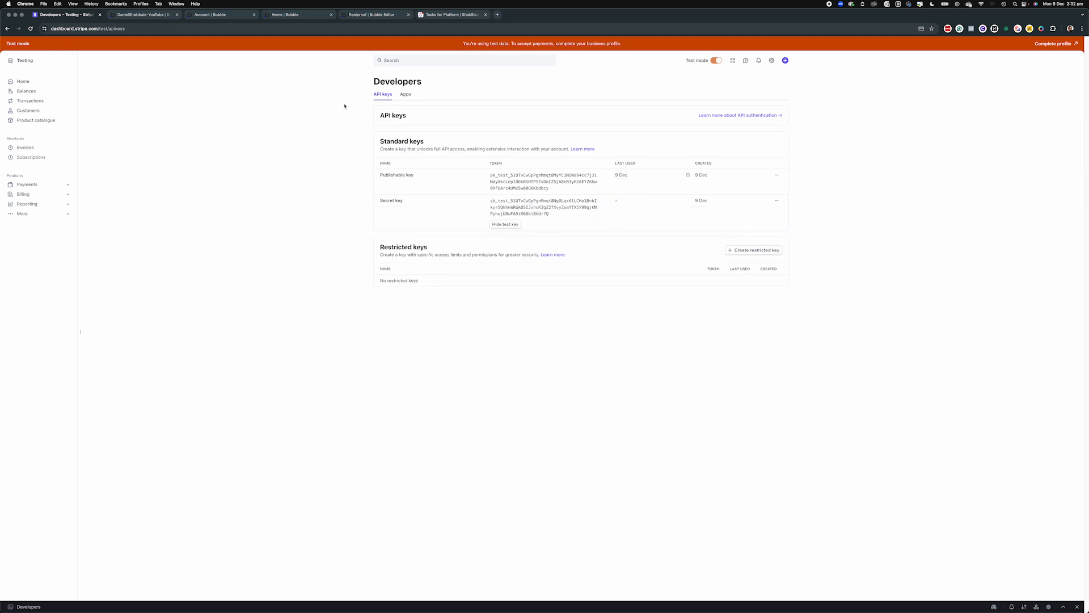
{"action": "left_click", "coordinate": [144, 15]}
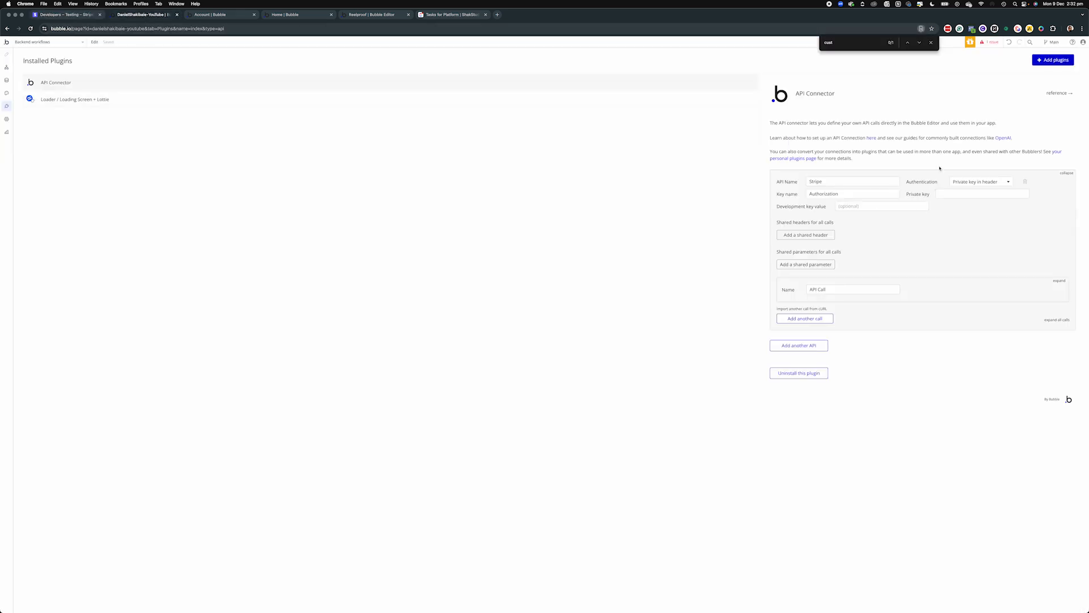
Set the Stripe private key to 'Bearer ' plus the pasted secret test key, then expand the API Call
{"action": "left_click", "coordinate": [972, 195]}
{"action": "type", "text": "Bearer"}
{"action": "key", "text": "cmd+v"}
{"action": "left_click", "coordinate": [1059, 280]}
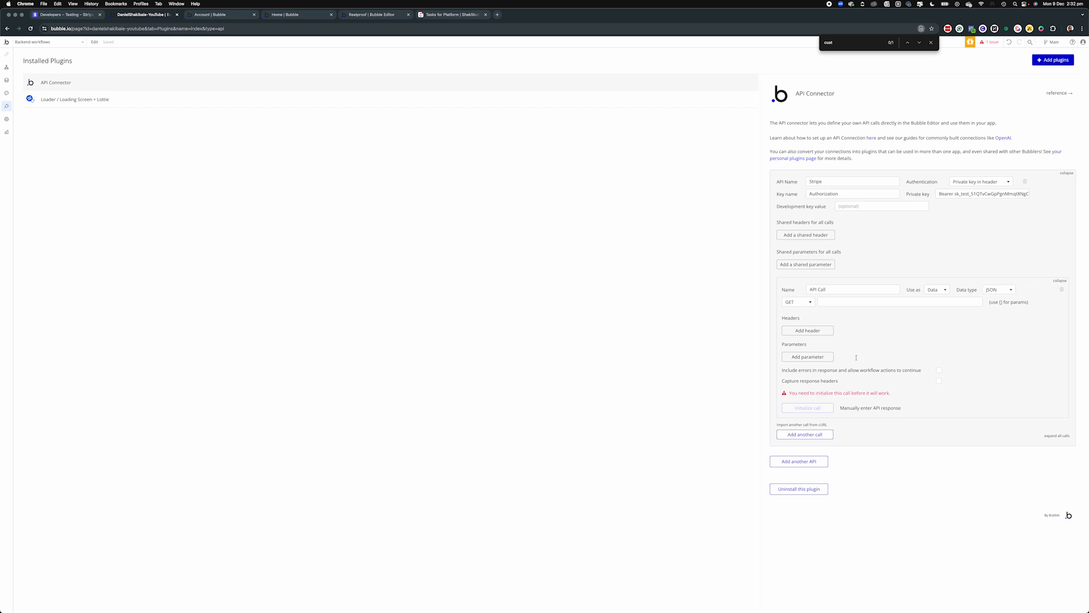
{"action": "left_click", "coordinate": [287, 17]}
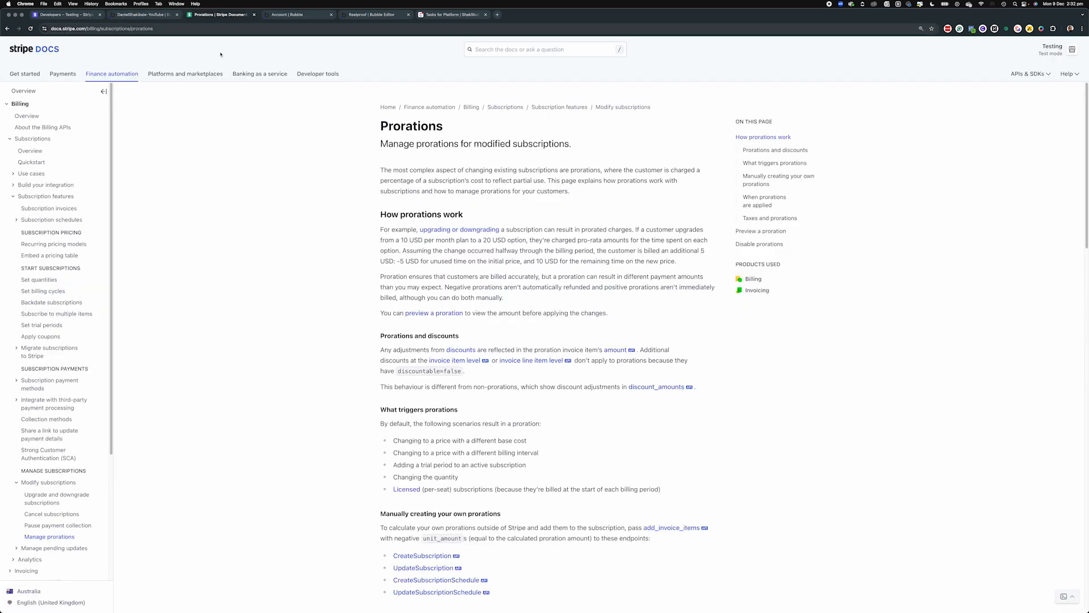
Search the Stripe API reference for 'customer' and open Retrieve a customer
{"action": "left_click", "coordinate": [1014, 72]}
{"action": "left_click", "coordinate": [1019, 91]}
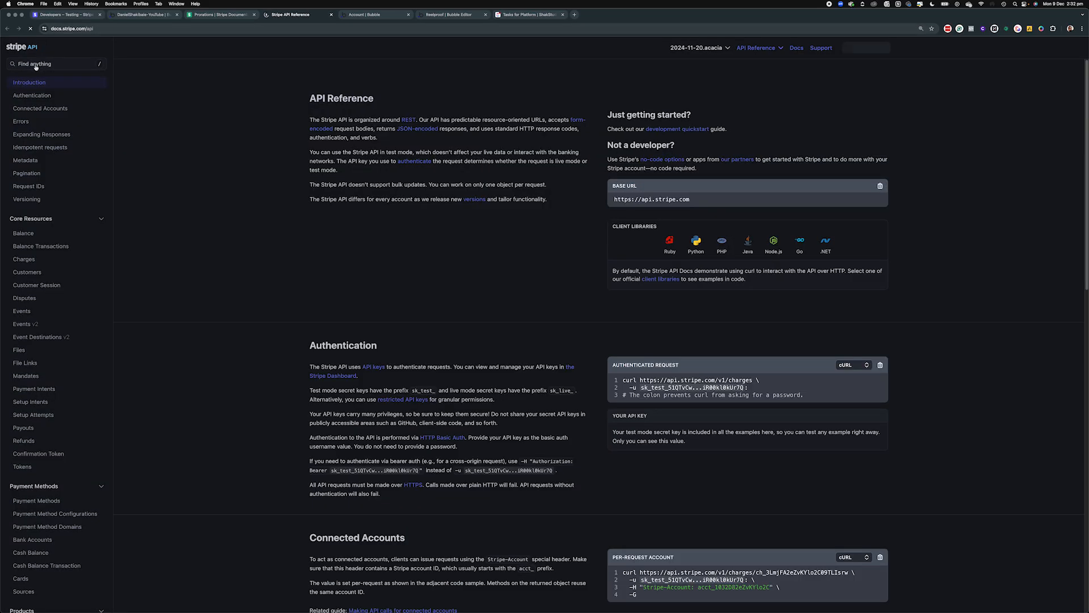
{"action": "left_click", "coordinate": [37, 65]}
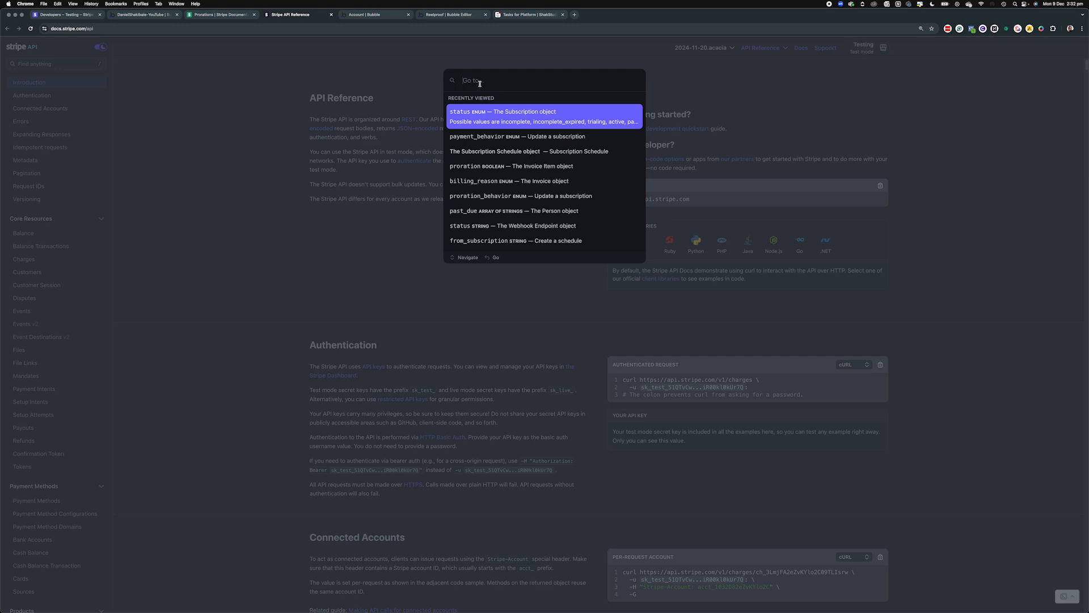
{"action": "type", "text": "customer"}
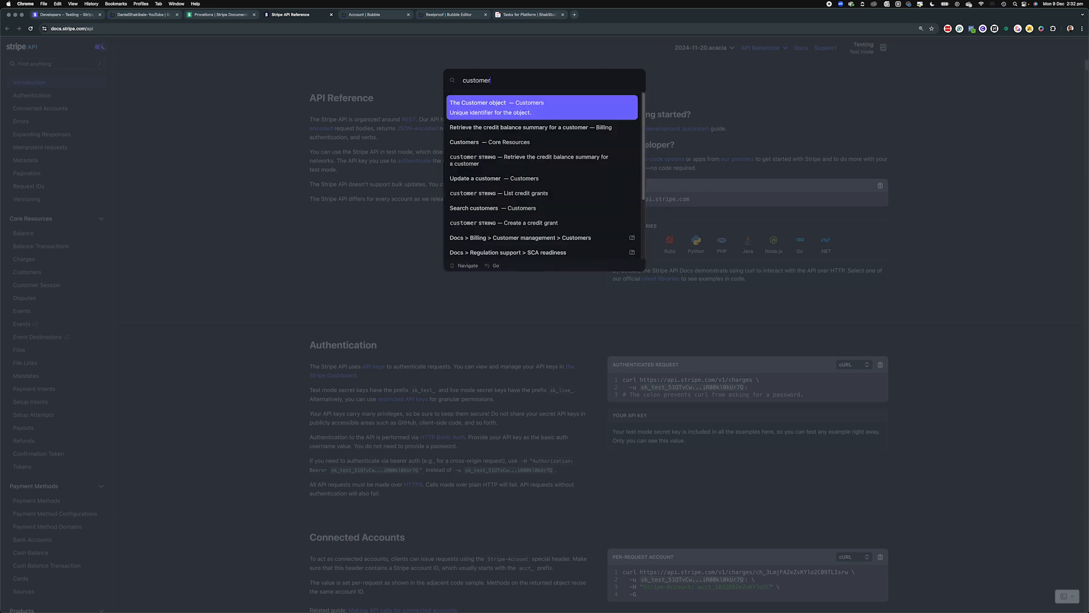
{"action": "left_click", "coordinate": [482, 110]}
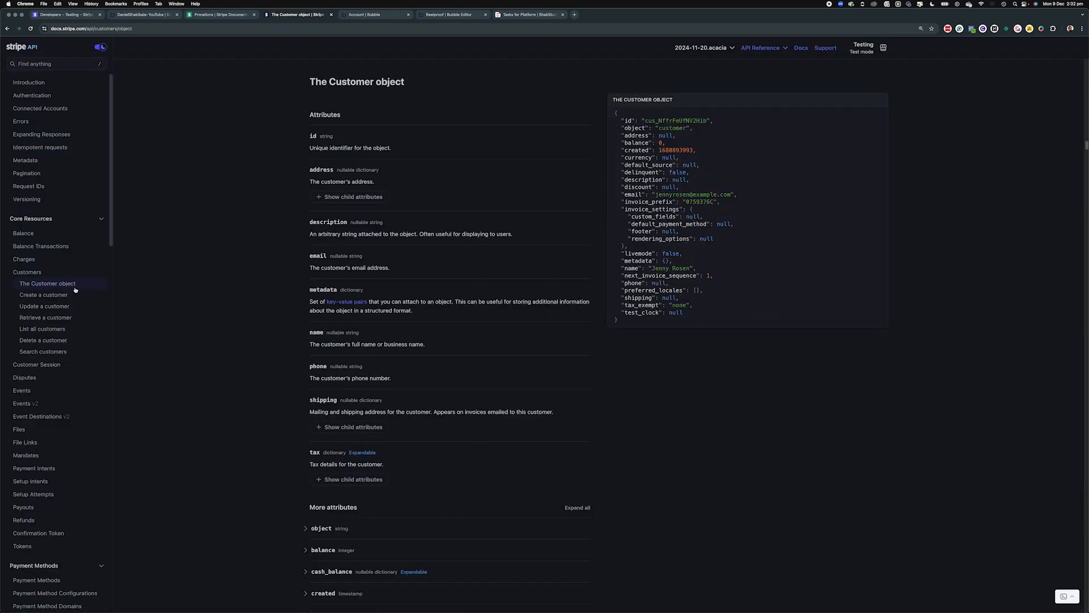
{"action": "left_click", "coordinate": [48, 320]}
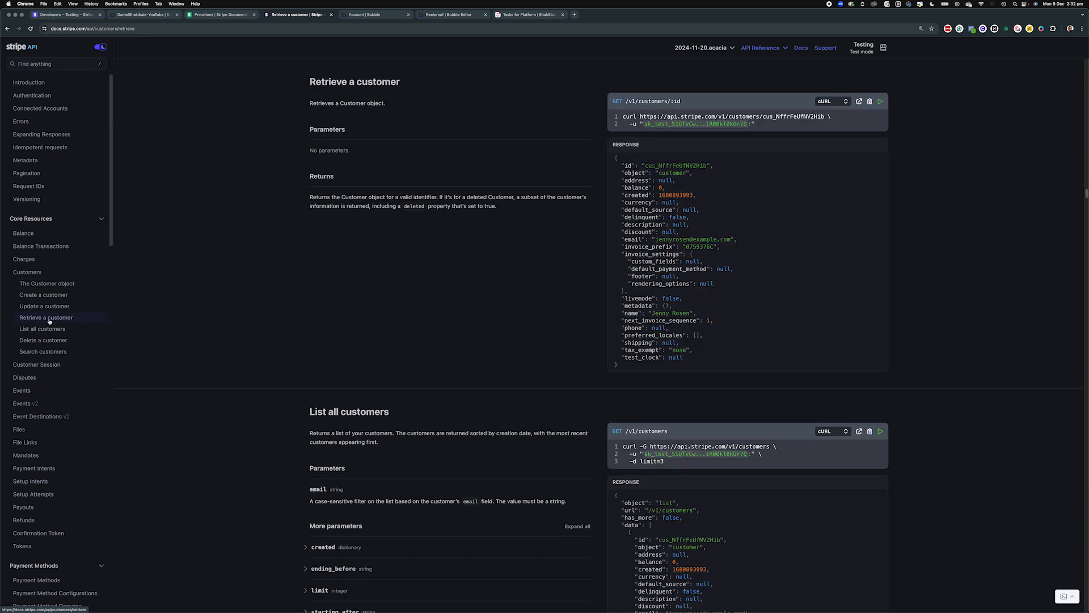
{"action": "mouse_move", "coordinate": [670, 118]}
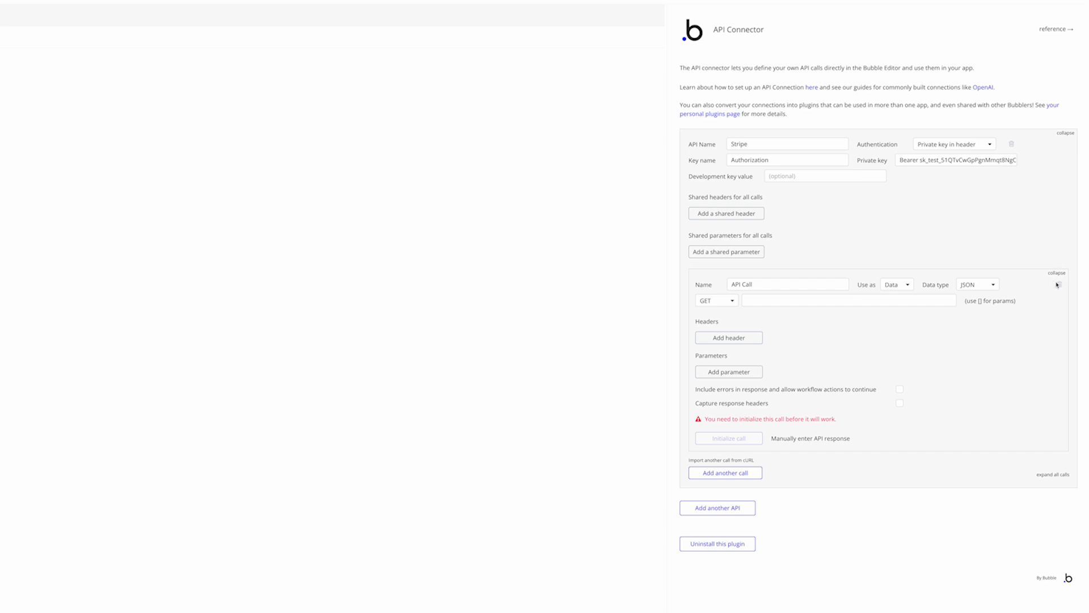
Replace the empty call with the imported curl request, named 'GET Customer' and used as Action
{"action": "left_click", "coordinate": [1059, 284]}
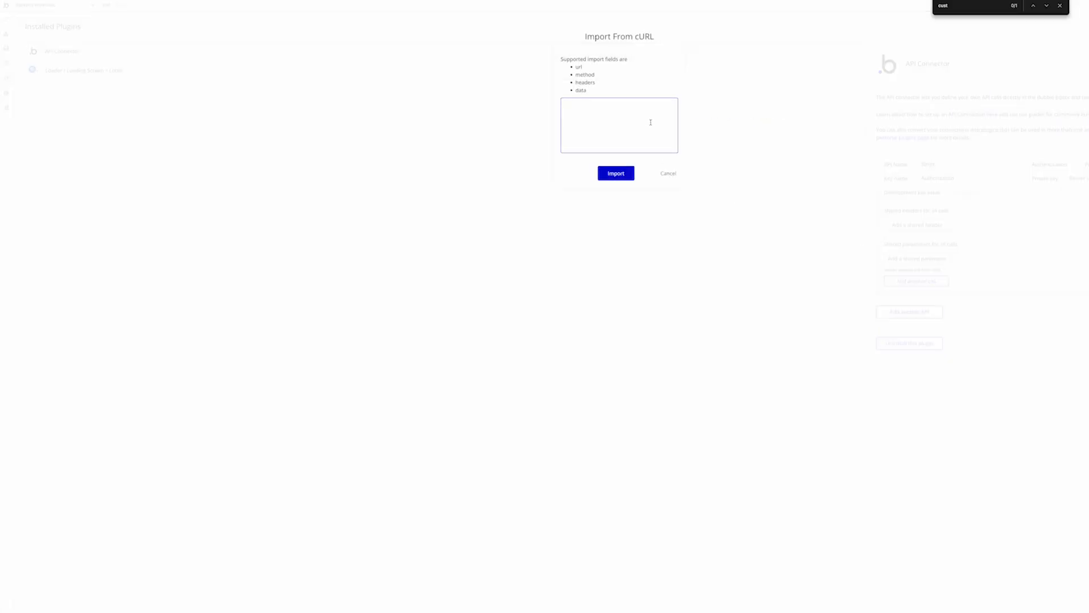
{"action": "key", "text": "ctrl+v"}
{"action": "left_click", "coordinate": [623, 174]}
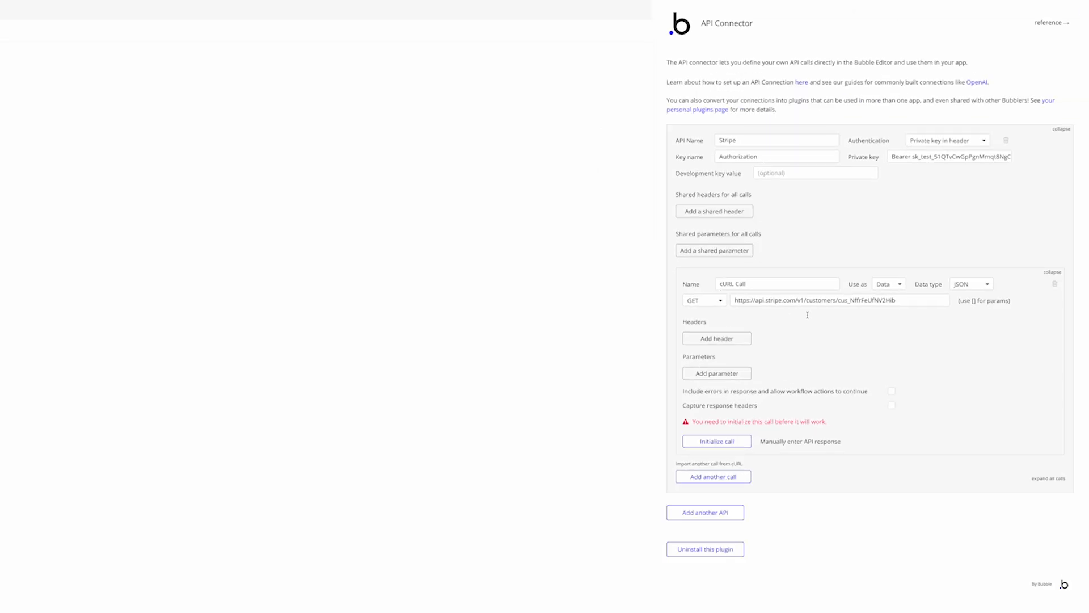
{"action": "type", "text": "Ge"}
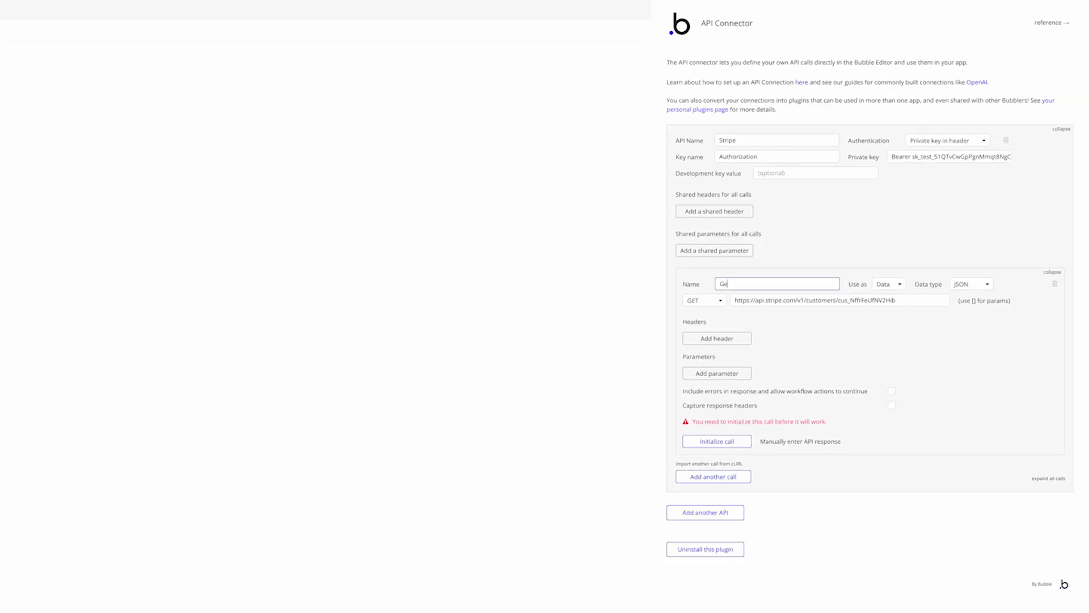
{"action": "type", "text": "T Customer"}
{"action": "left_click", "coordinate": [885, 283]}
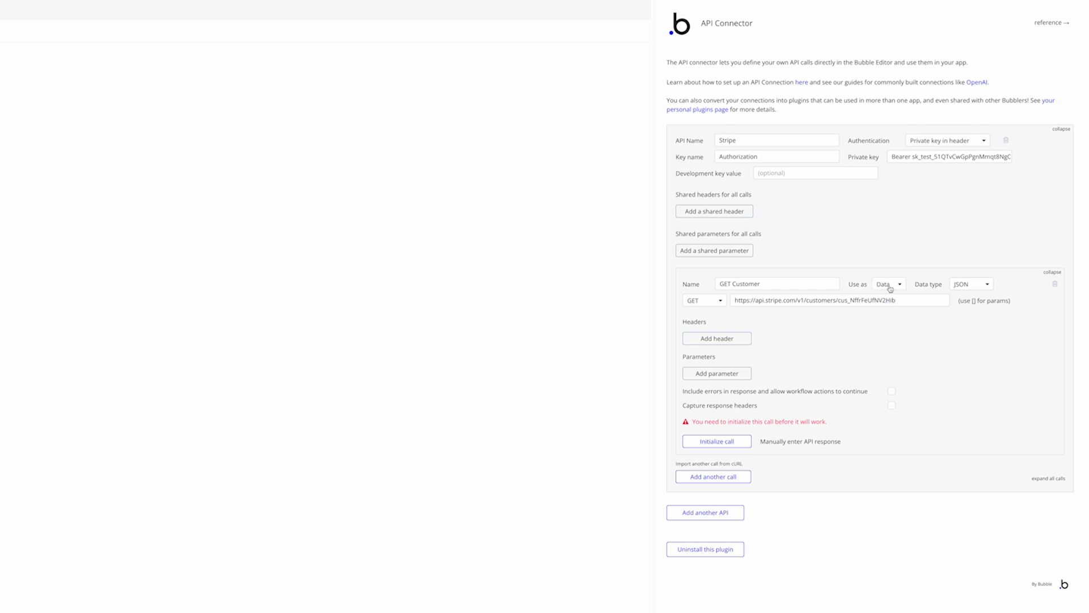
{"action": "left_click", "coordinate": [894, 315]}
Swap the hard-coded customer ID in the URL for a non-private [customerID] parameter
{"action": "left_click_drag", "start_coordinate": [895, 300], "coordinate": [838, 303]}
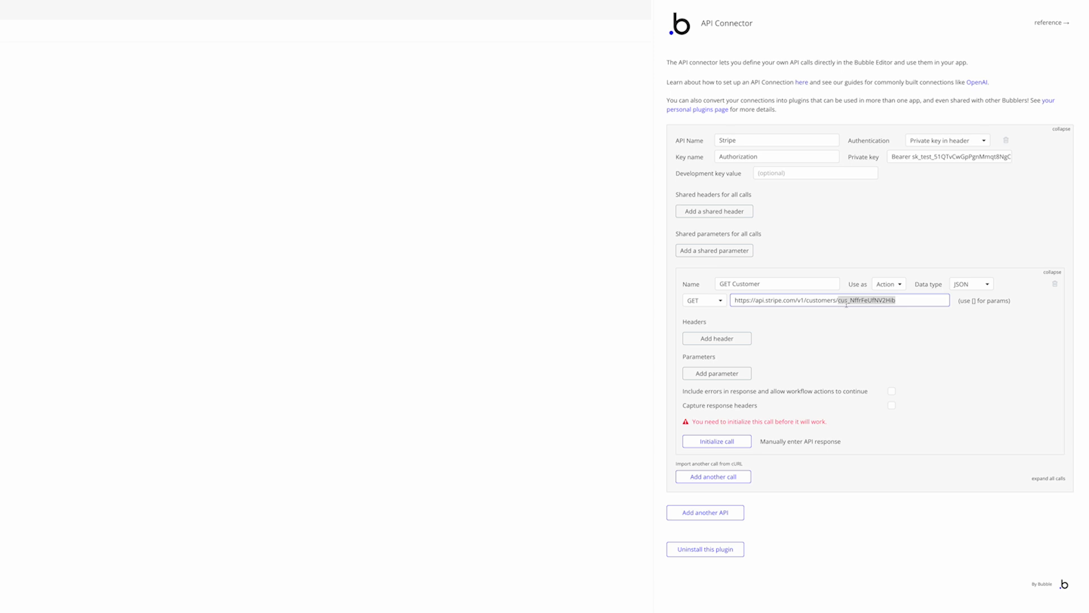
{"action": "key", "text": "BackSpace"}
{"action": "type", "text": "[customerID"}
{"action": "left_click", "coordinate": [918, 345]}
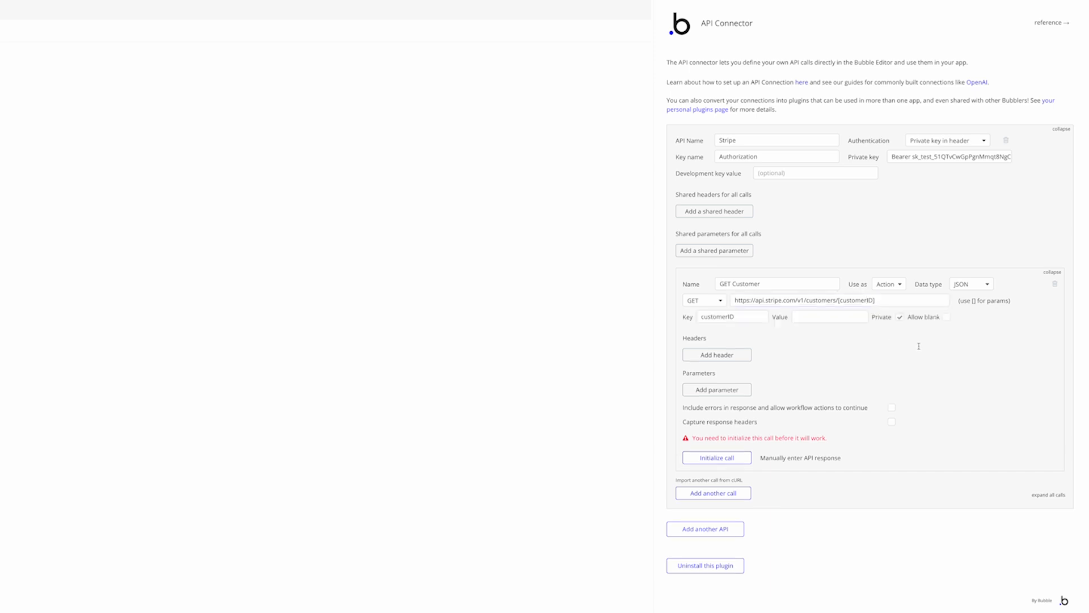
{"action": "left_click", "coordinate": [794, 315]}
{"action": "left_click", "coordinate": [900, 317]}
{"action": "left_click", "coordinate": [842, 317]}
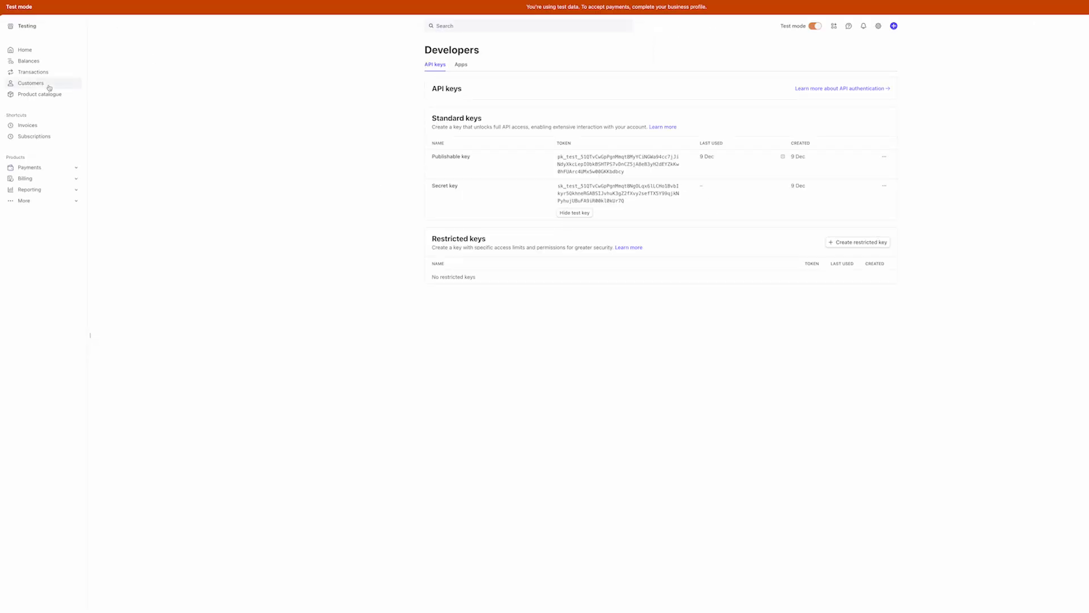
Paste a test customer's Stripe ID as customerID, initialize the call, and save the returned fields
{"action": "left_click", "coordinate": [50, 85]}
{"action": "left_click", "coordinate": [527, 104]}
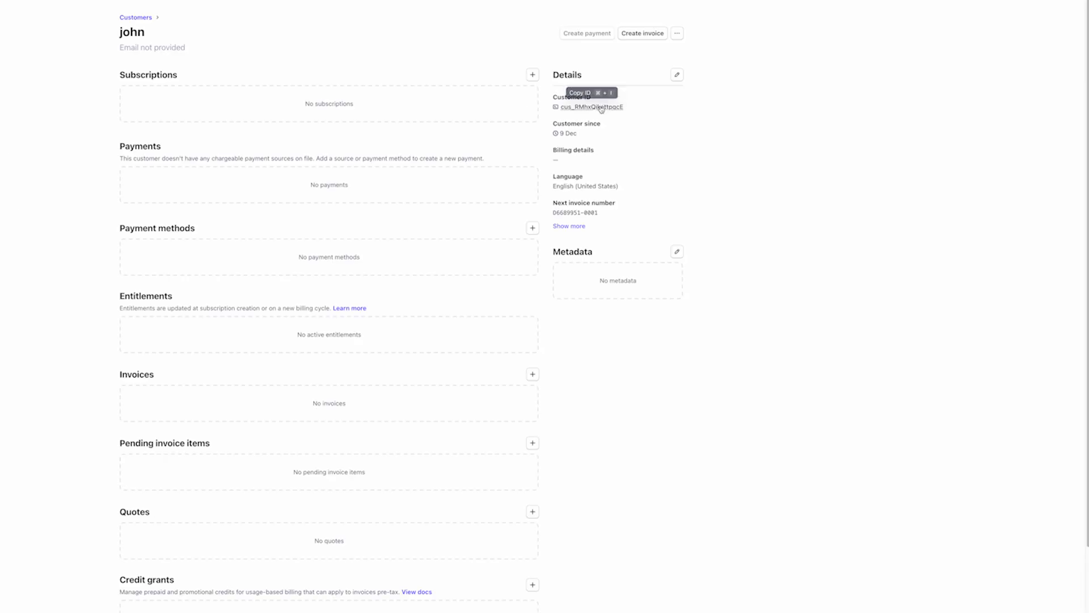
{"action": "left_click", "coordinate": [601, 108]}
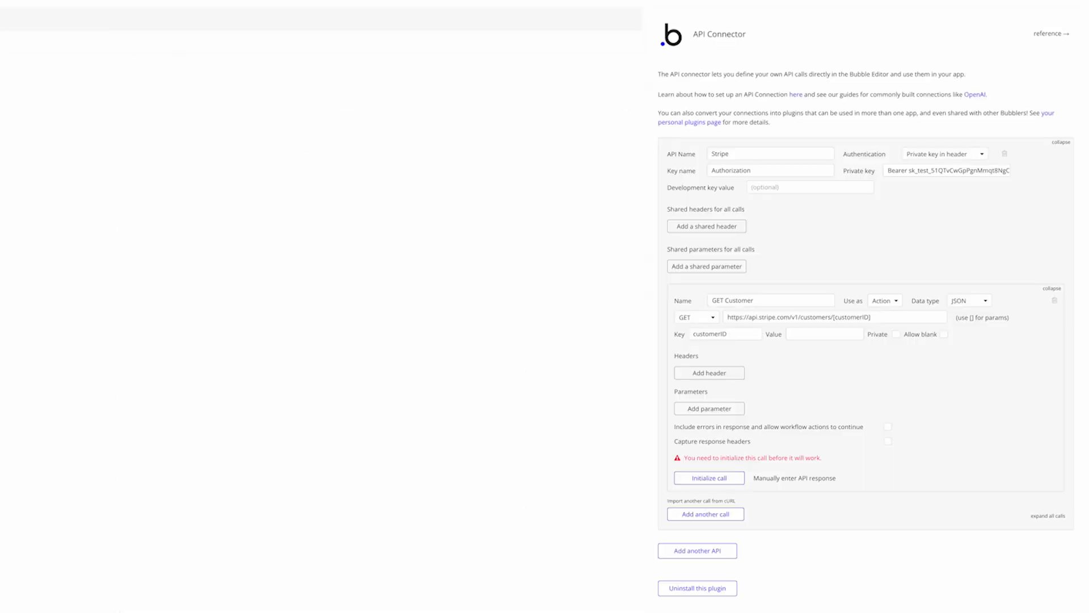
{"action": "left_click", "coordinate": [827, 333]}
{"action": "key", "text": "ctrl+v"}
{"action": "left_click", "coordinate": [730, 483]}
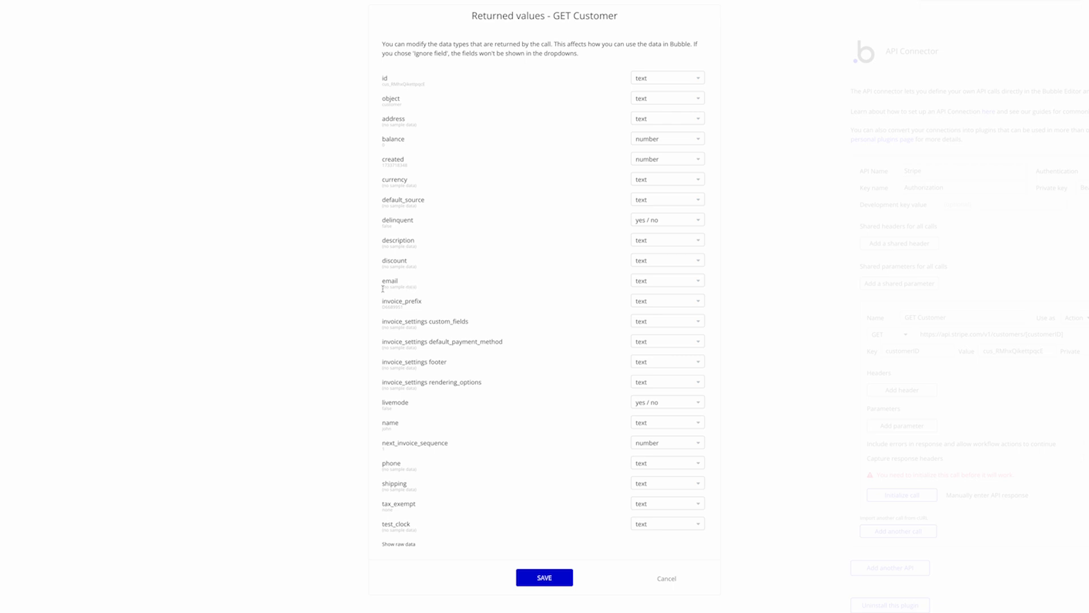
{"action": "left_click_drag", "start_coordinate": [383, 289], "coordinate": [423, 293]}
{"action": "left_click", "coordinate": [423, 293]}
{"action": "left_click", "coordinate": [546, 577]}
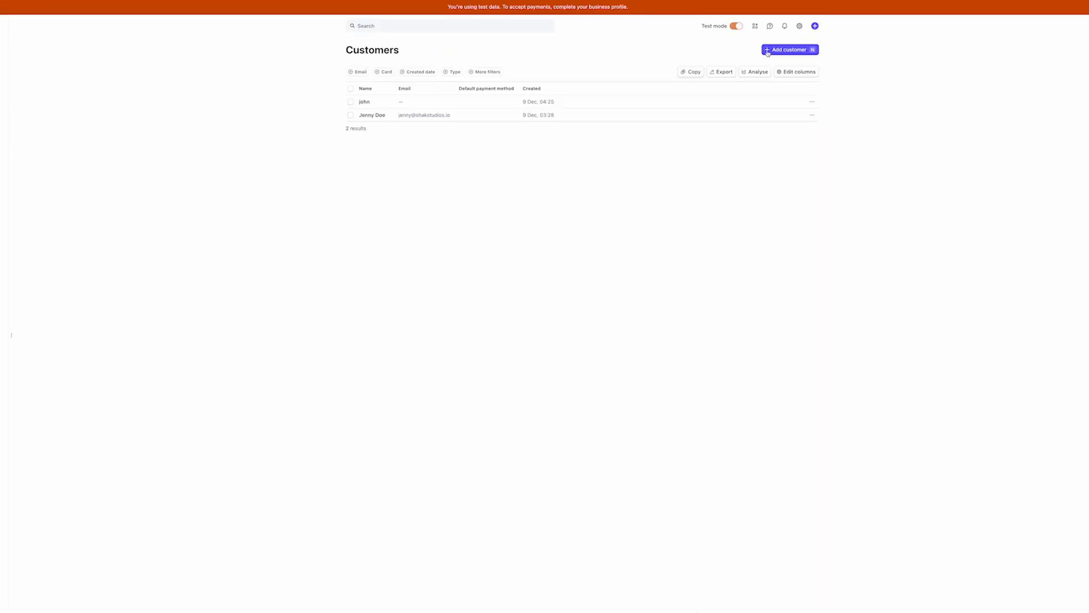
Create a new test customer with a name and e-mail address
{"action": "type", "text": "n"}
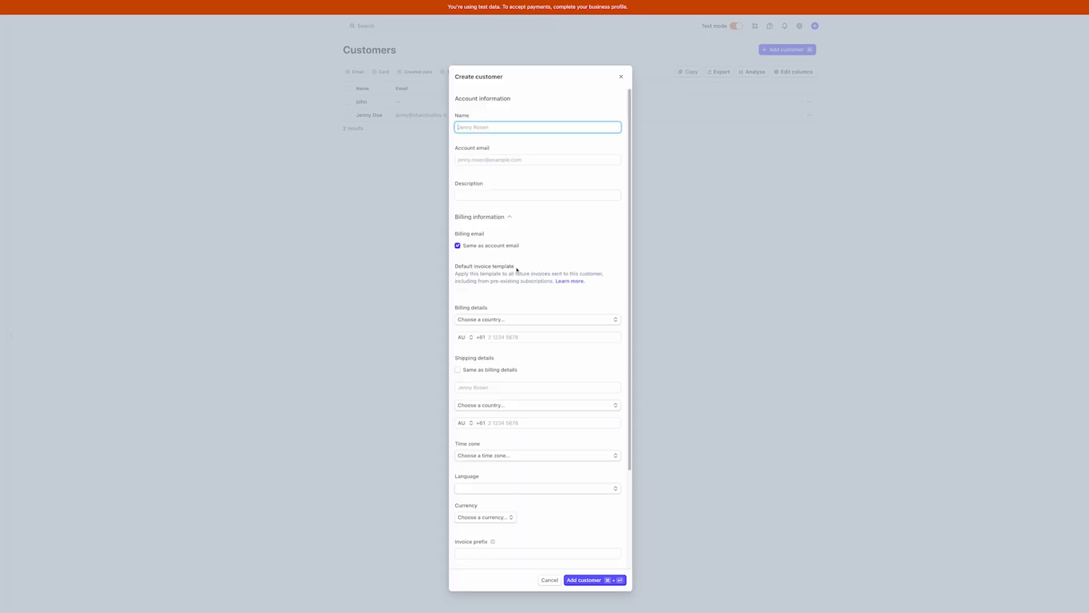
{"action": "type", "text": "John 2"}
{"action": "left_click", "coordinate": [508, 158]}
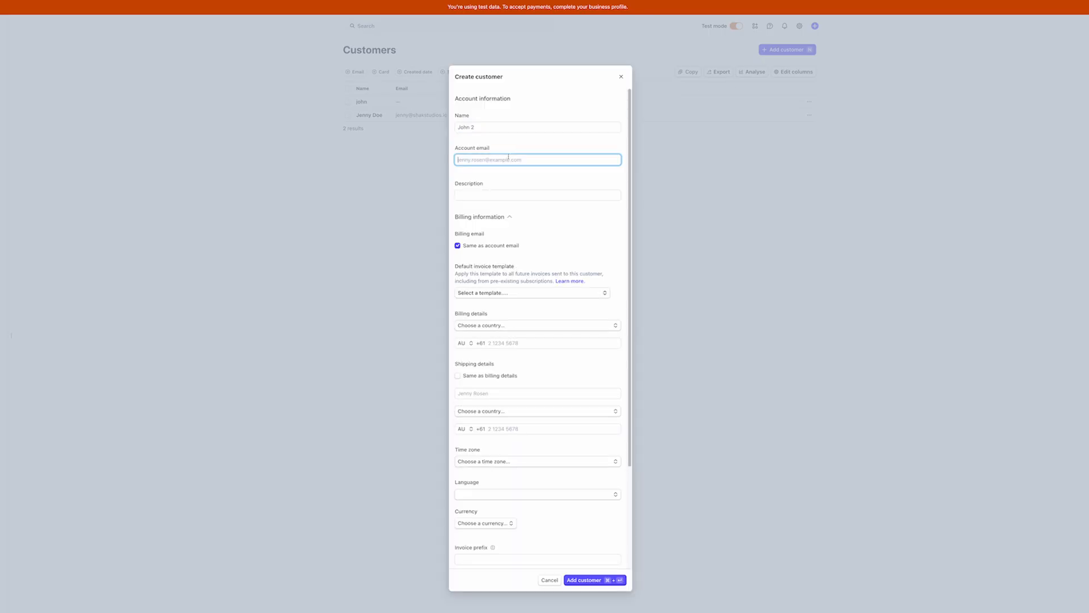
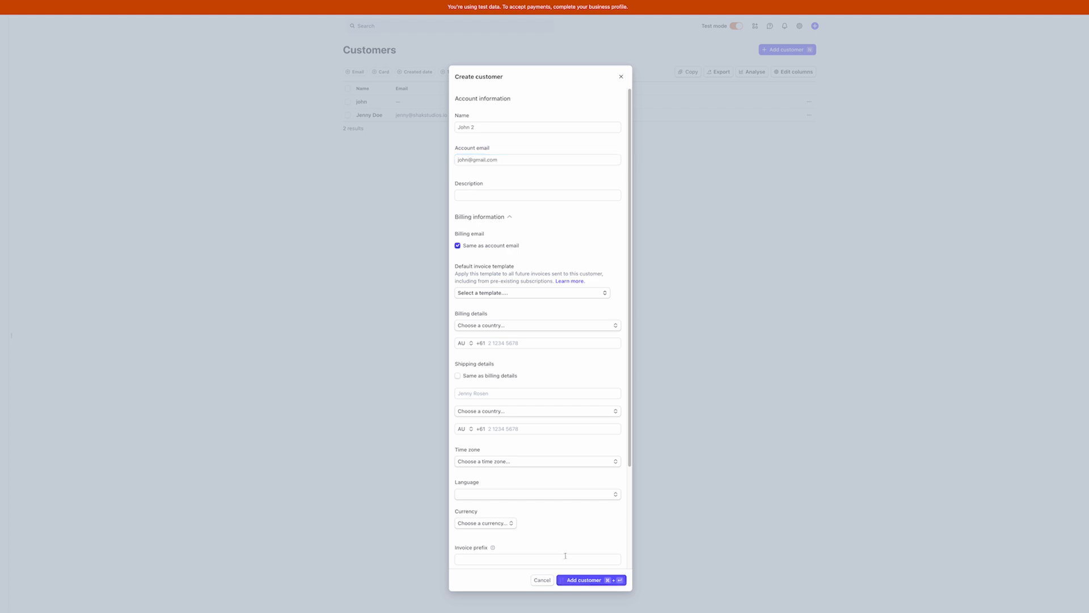
{"action": "key", "text": "super+Return"}
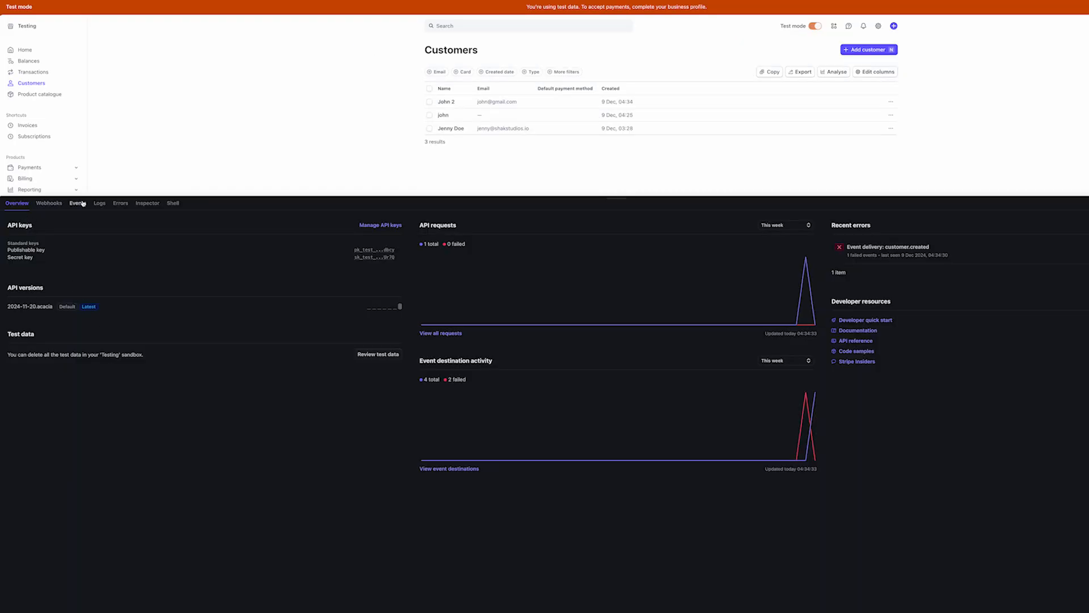
Check the recent customer.created events and their event data
{"action": "left_click", "coordinate": [78, 203]}
{"action": "left_click", "coordinate": [593, 244]}
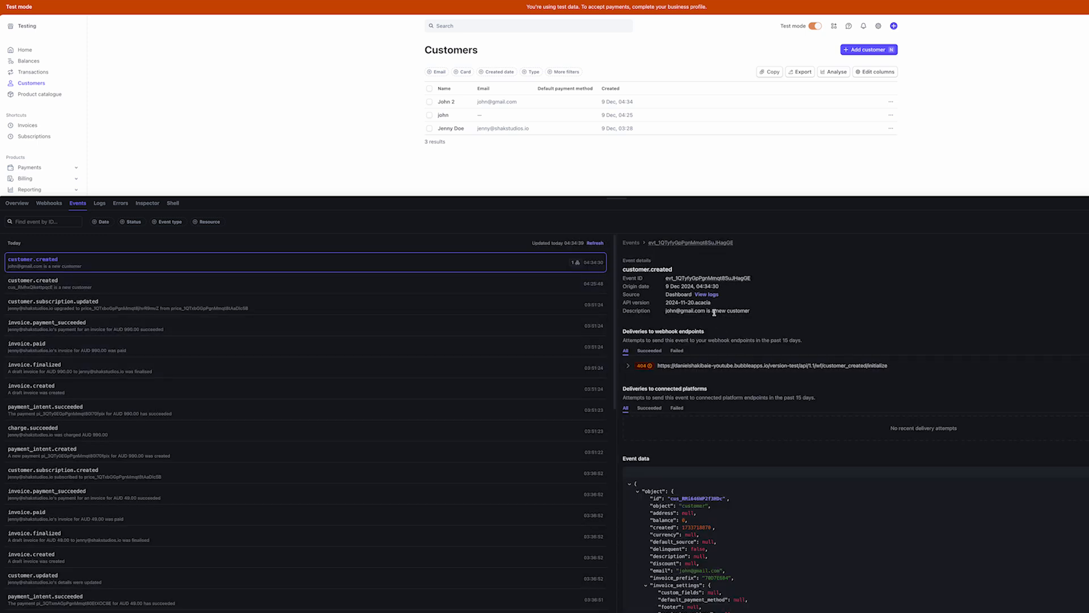
{"action": "scroll", "coordinate": [740, 461], "scroll_direction": "down", "scroll_amount": 1}
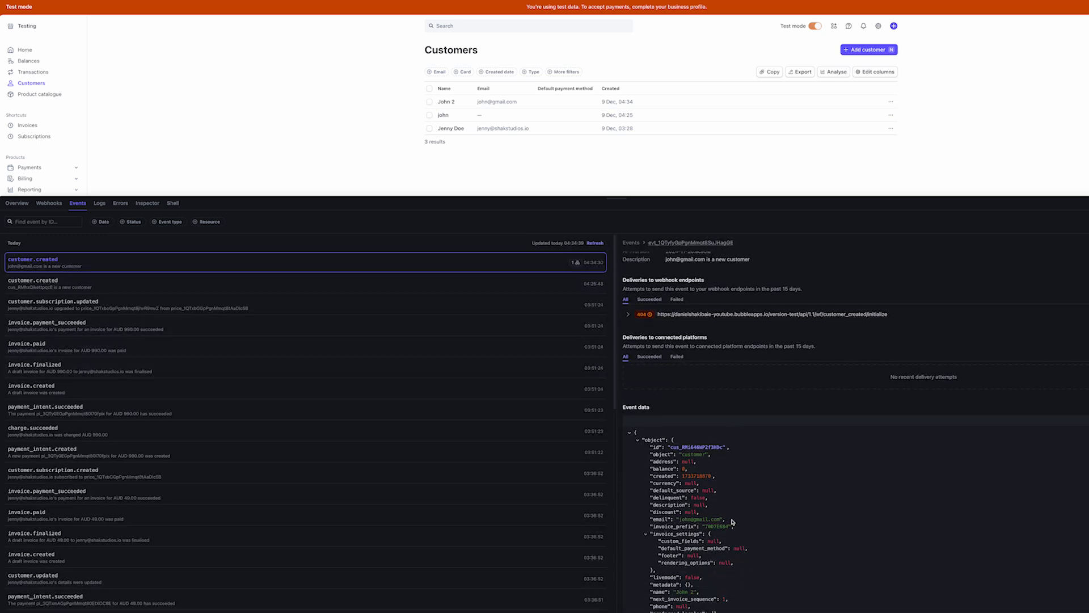
{"action": "left_click_drag", "start_coordinate": [665, 519], "coordinate": [720, 519]}
{"action": "left_click", "coordinate": [732, 520]}
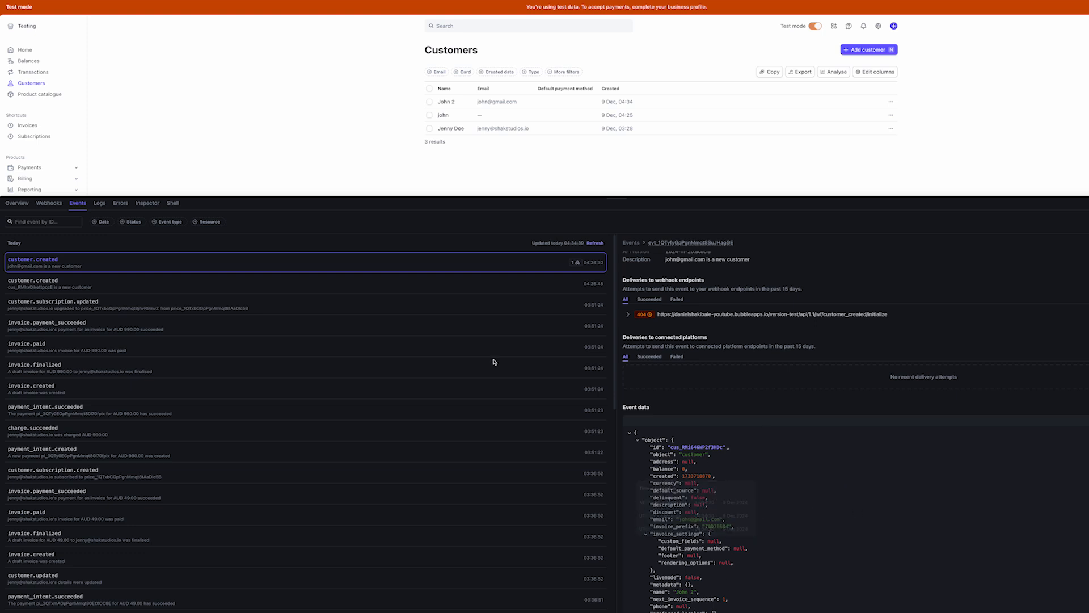
{"action": "left_click", "coordinate": [155, 278]}
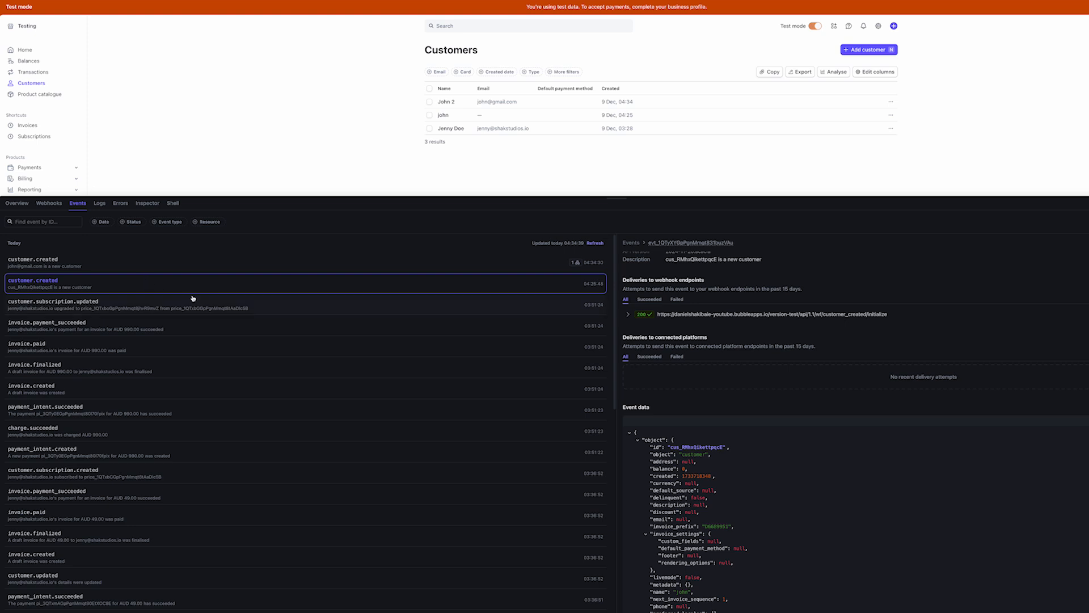
{"action": "left_click", "coordinate": [326, 265]}
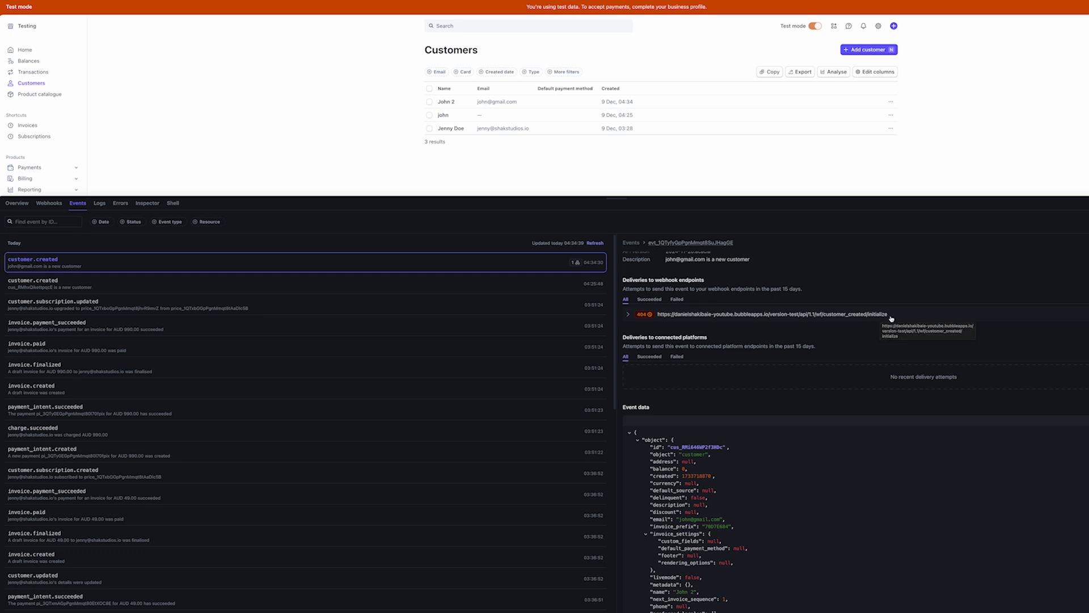
Remove '/initialize' from the customer_created webhook endpoint URL and save the destination
{"action": "left_click", "coordinate": [57, 207]}
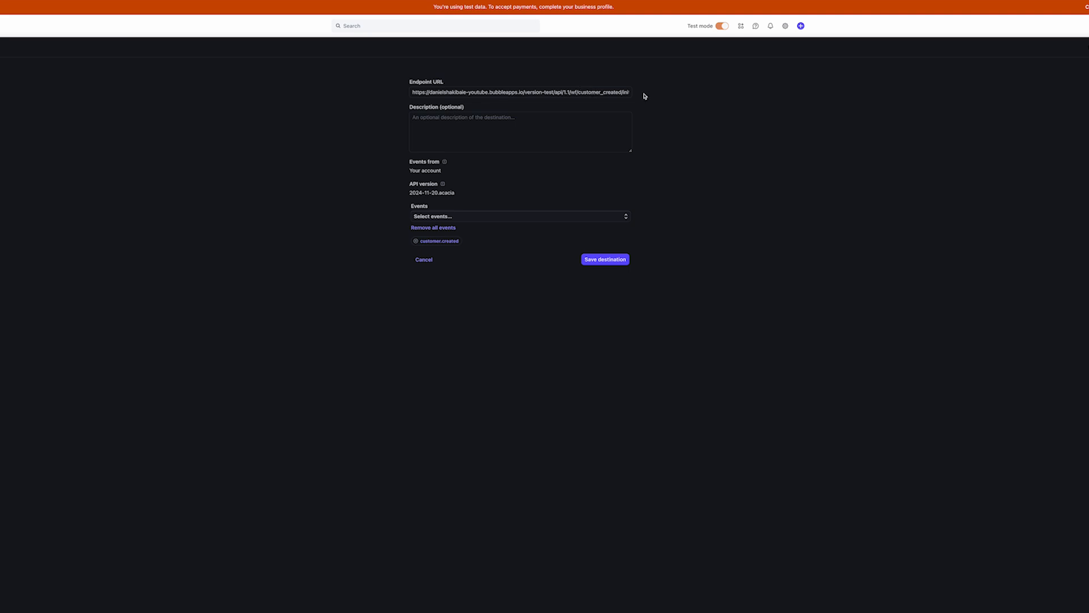
{"action": "left_click_drag", "start_coordinate": [620, 92], "coordinate": [651, 98]}
{"action": "key", "text": "BackSpace"}
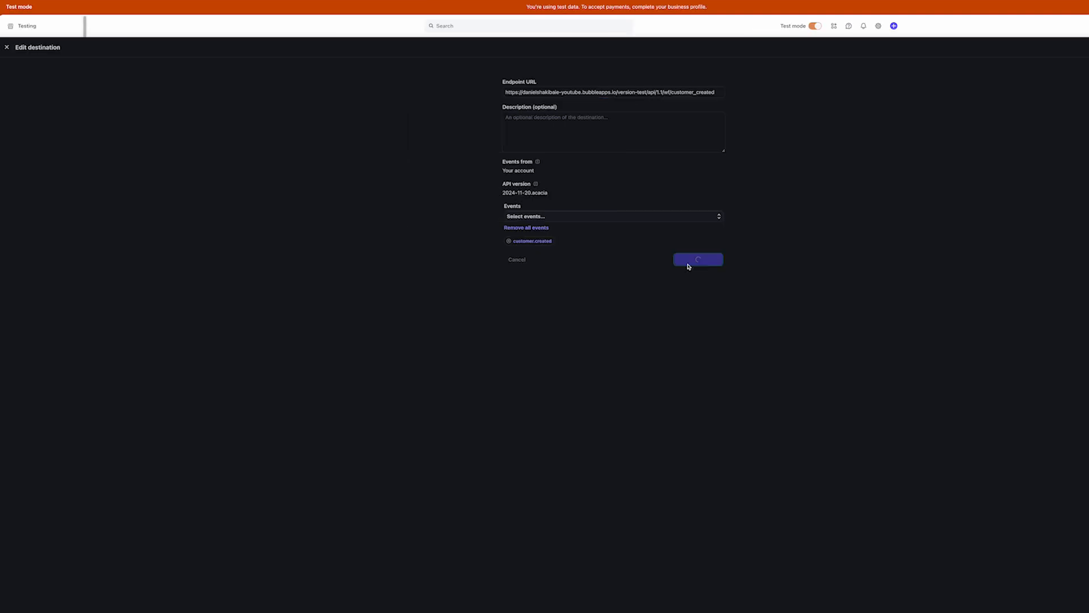
{"action": "left_click", "coordinate": [603, 259]}
Open the subscription_updated endpoint's event list
{"action": "left_click", "coordinate": [24, 63]}
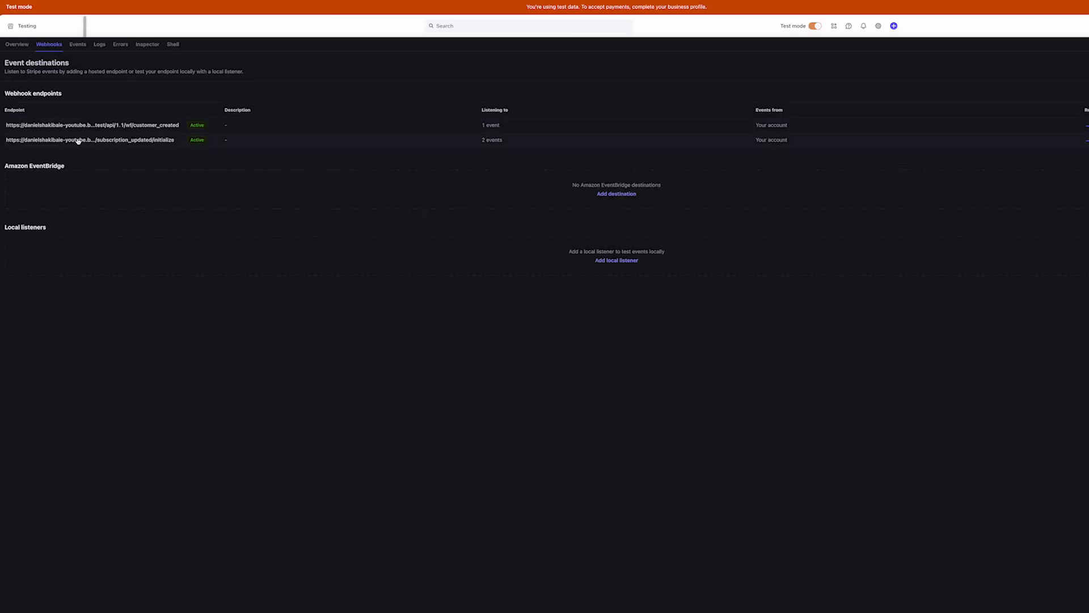
{"action": "left_click", "coordinate": [78, 141]}
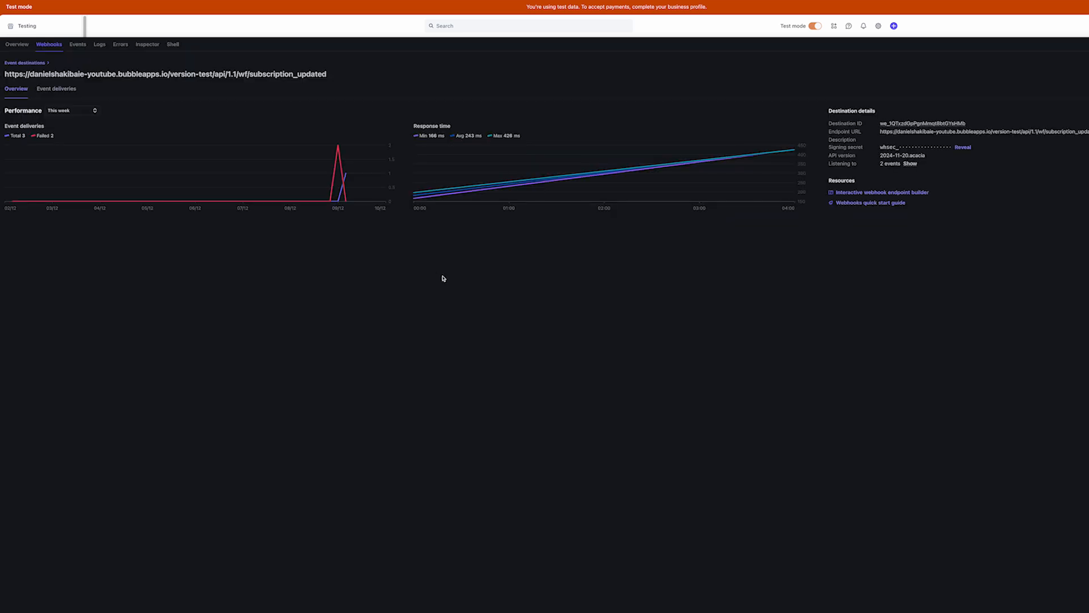
{"action": "left_click", "coordinate": [78, 45]}
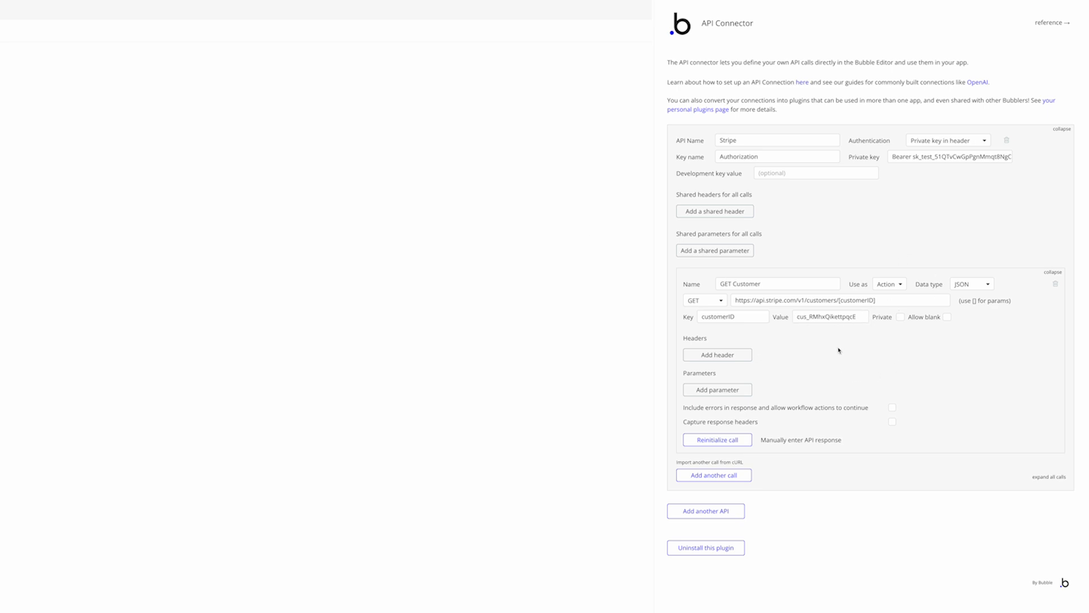
Start Detect data on the customer_created backend workflow and select its /initialize URL
{"action": "left_click", "coordinate": [7, 34]}
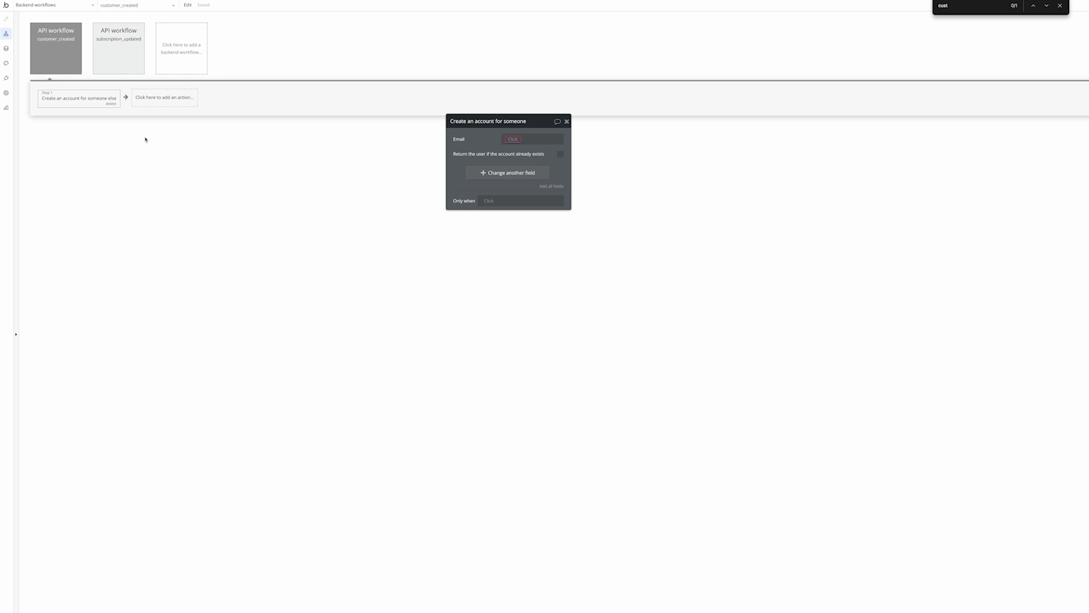
{"action": "left_click", "coordinate": [80, 72]}
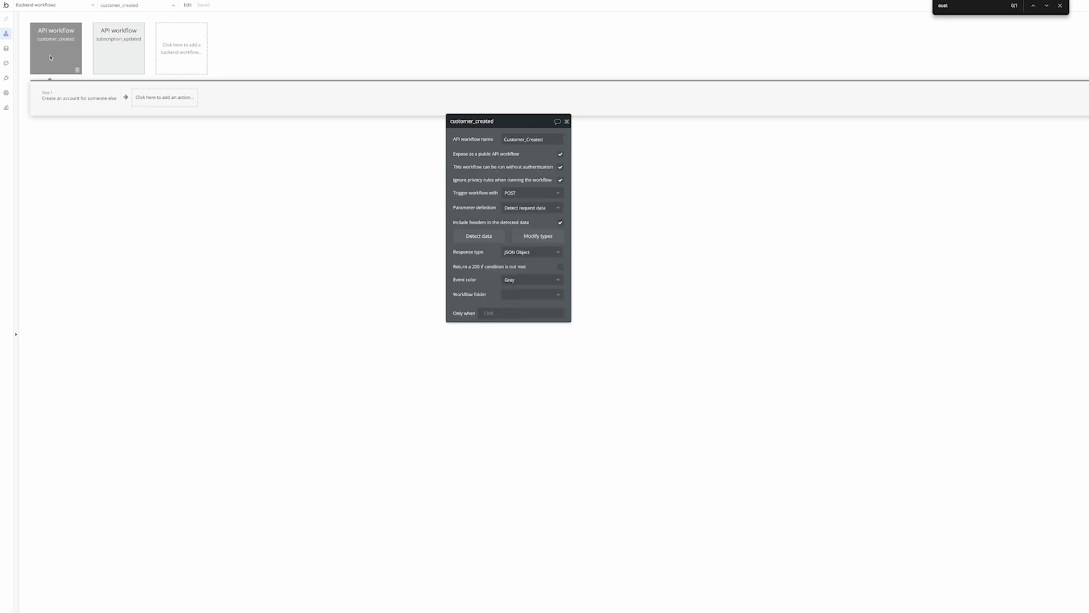
{"action": "left_click", "coordinate": [478, 235]}
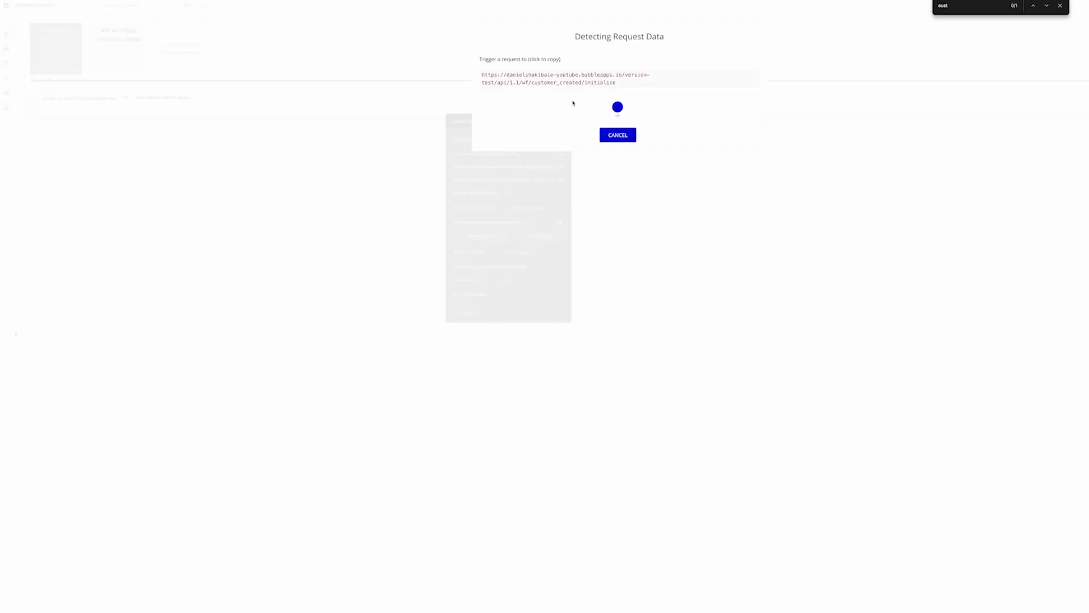
{"action": "left_click_drag", "start_coordinate": [622, 86], "coordinate": [473, 80]}
{"action": "key", "text": "super+c"}
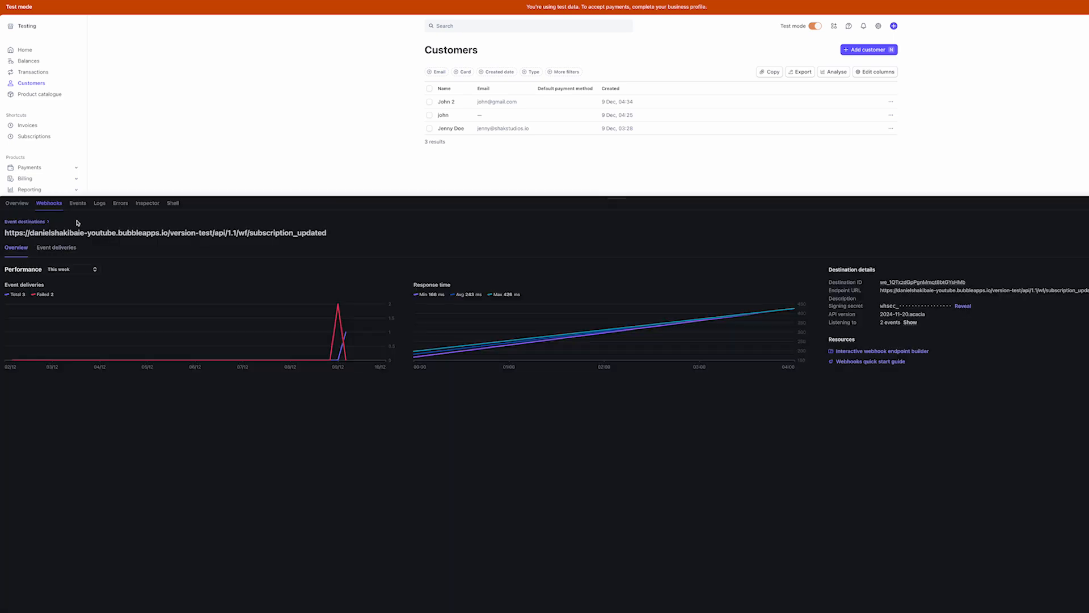
Point the customer_created webhook endpoint at the /initialize URL and save the destination
{"action": "left_click", "coordinate": [23, 223]}
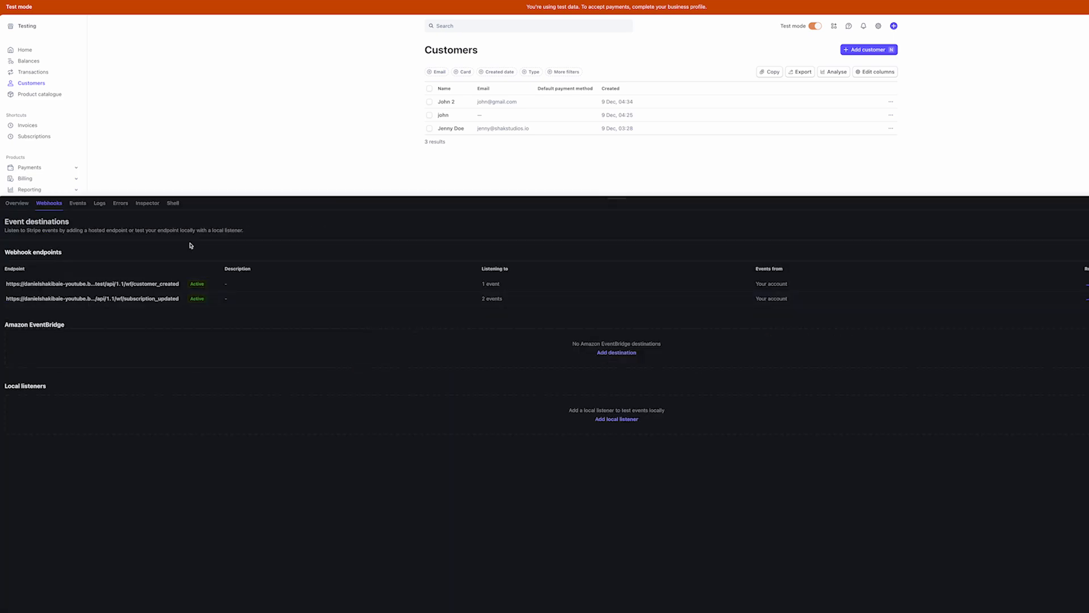
{"action": "left_click", "coordinate": [163, 285]}
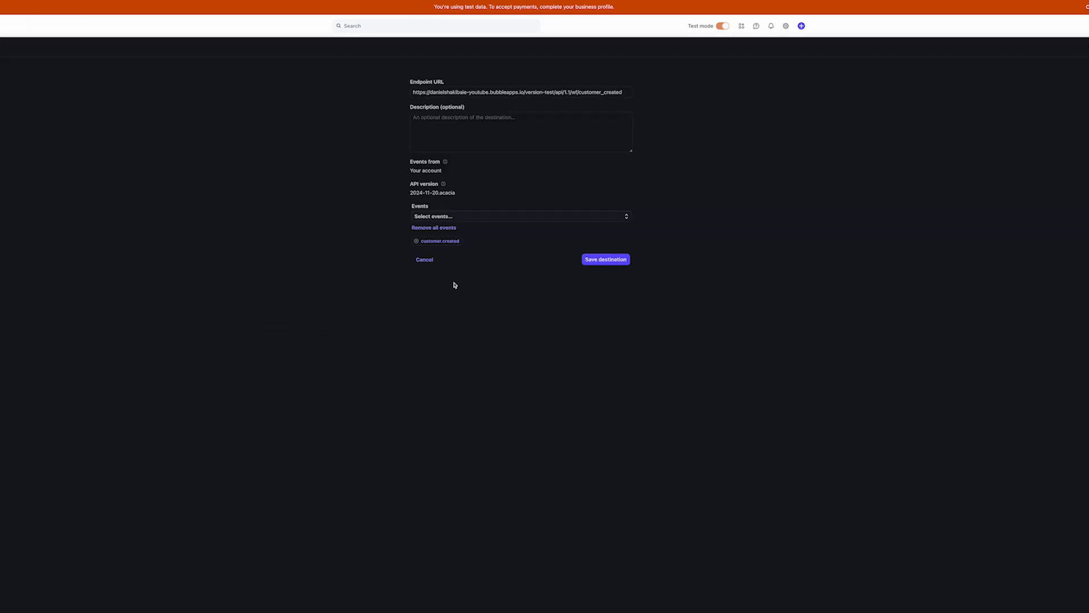
{"action": "left_click", "coordinate": [622, 91]}
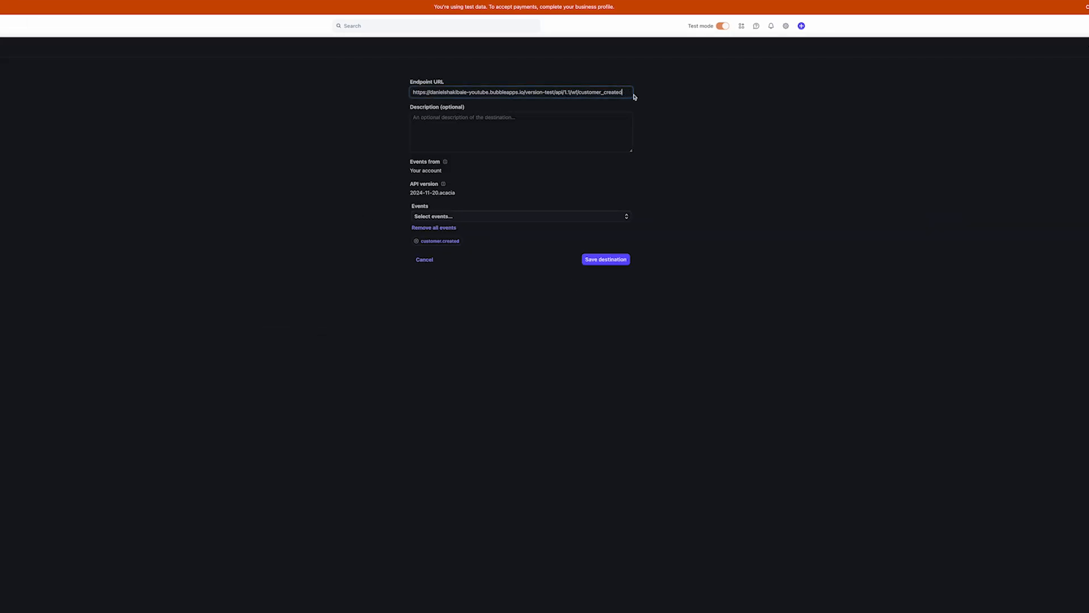
{"action": "left_click", "coordinate": [550, 1]}
{"action": "key", "text": "super+v"}
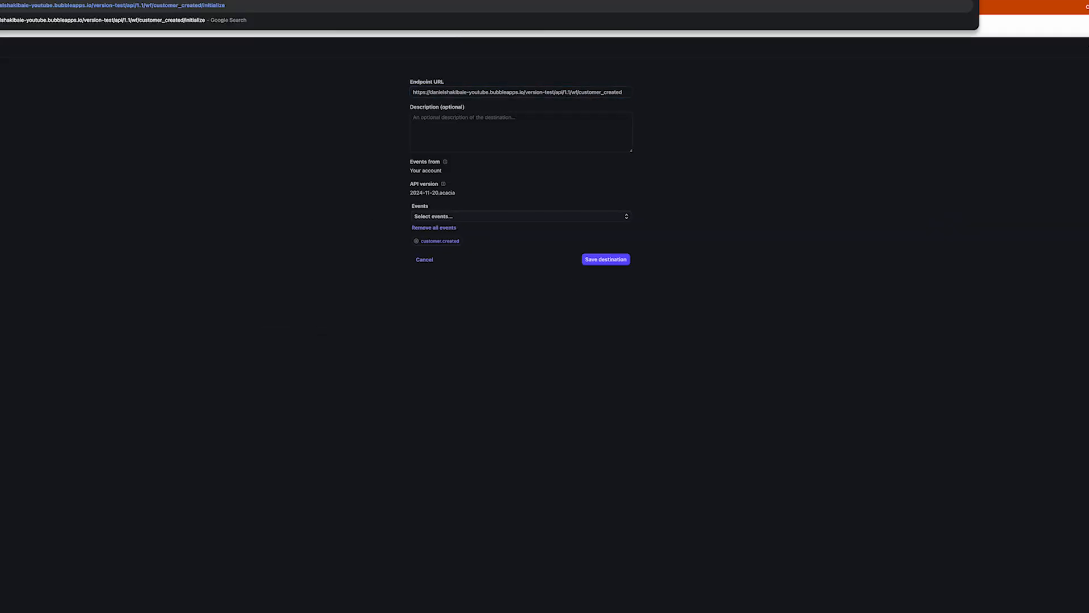
{"action": "key", "text": "super+x"}
{"action": "left_click", "coordinate": [627, 91]}
{"action": "key", "text": "super+v"}
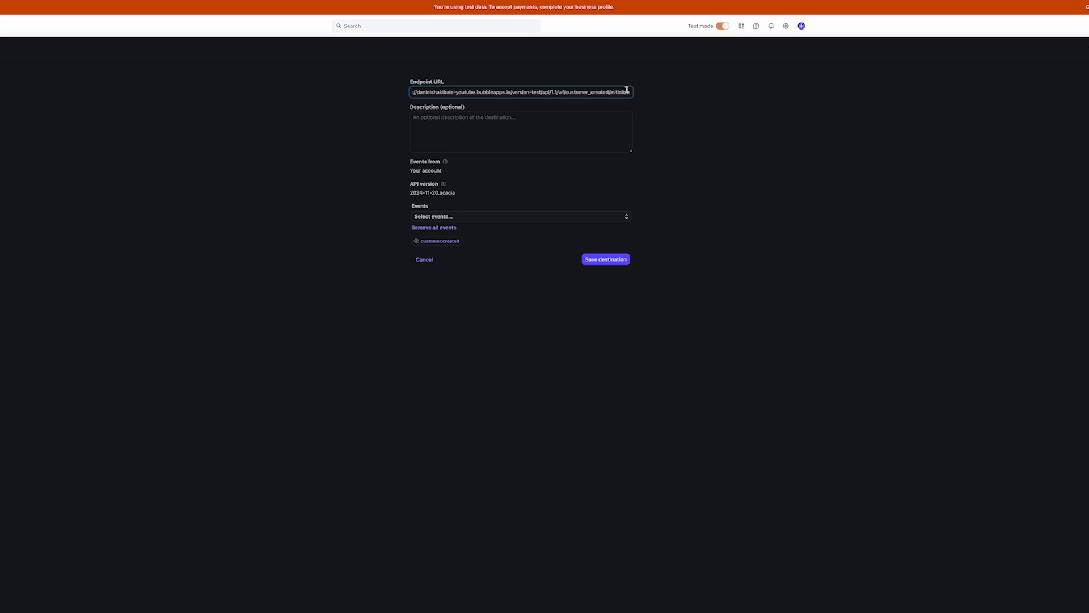
{"action": "left_click", "coordinate": [607, 261]}
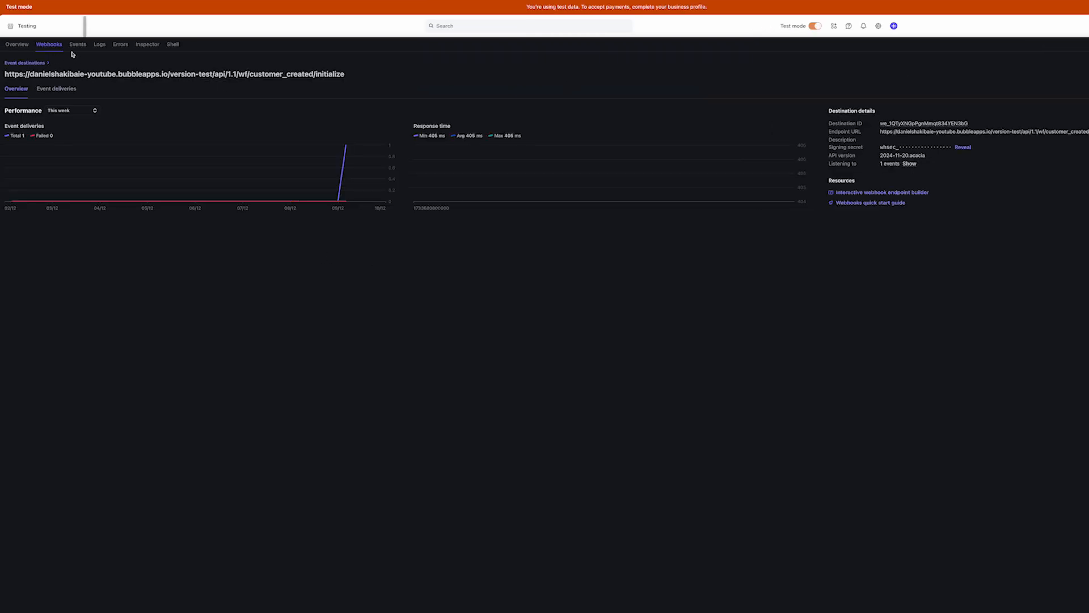
Review the recent customer.created events, including the failed 404 delivery attempt
{"action": "left_click", "coordinate": [77, 45]}
{"action": "left_click", "coordinate": [113, 120]}
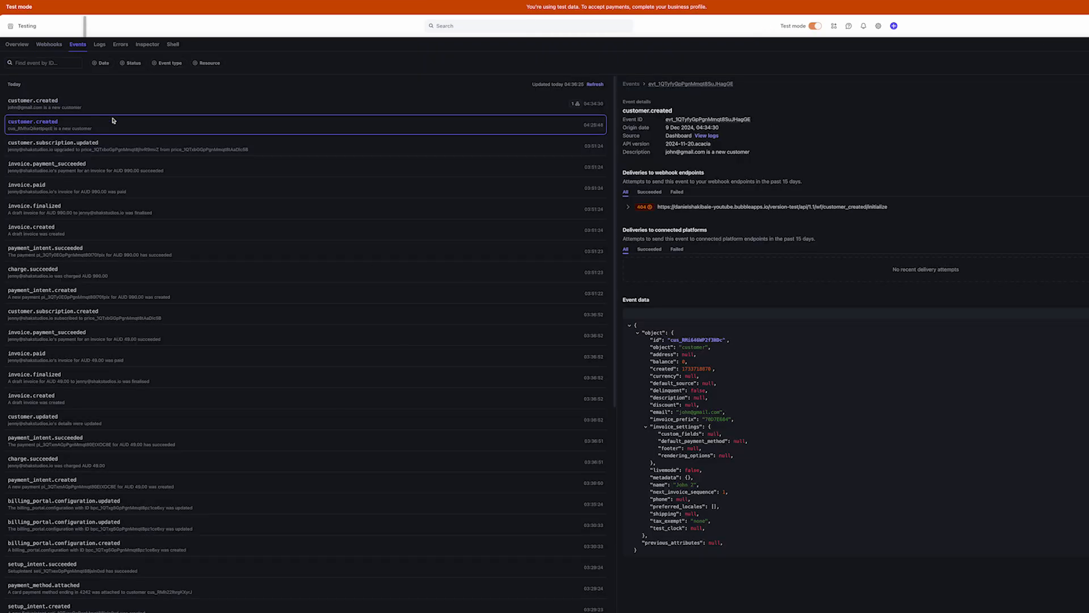
{"action": "left_click", "coordinate": [113, 108]}
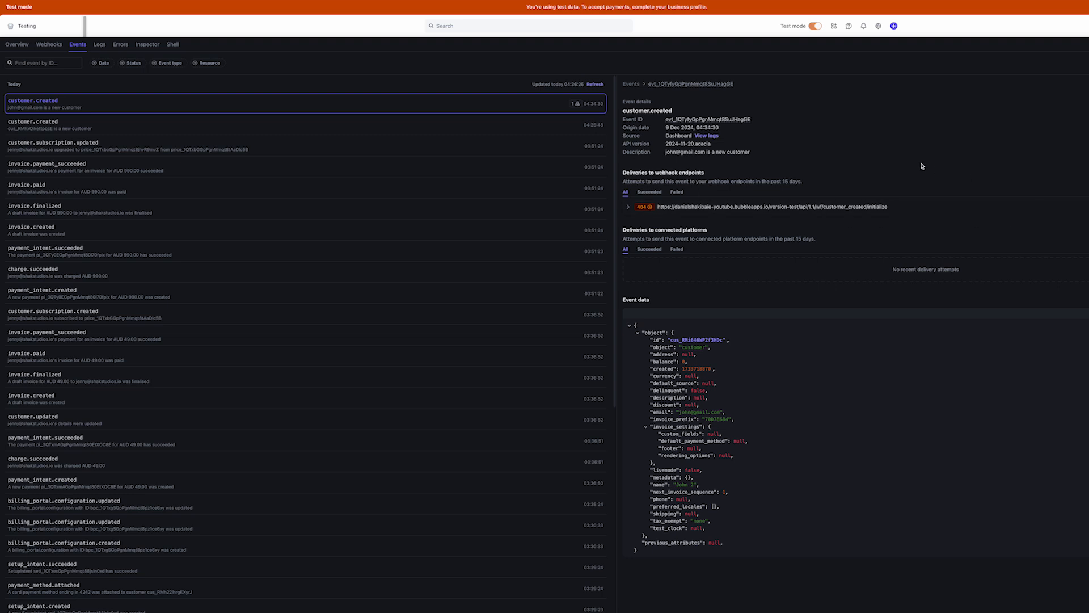
{"action": "left_click", "coordinate": [785, 207]}
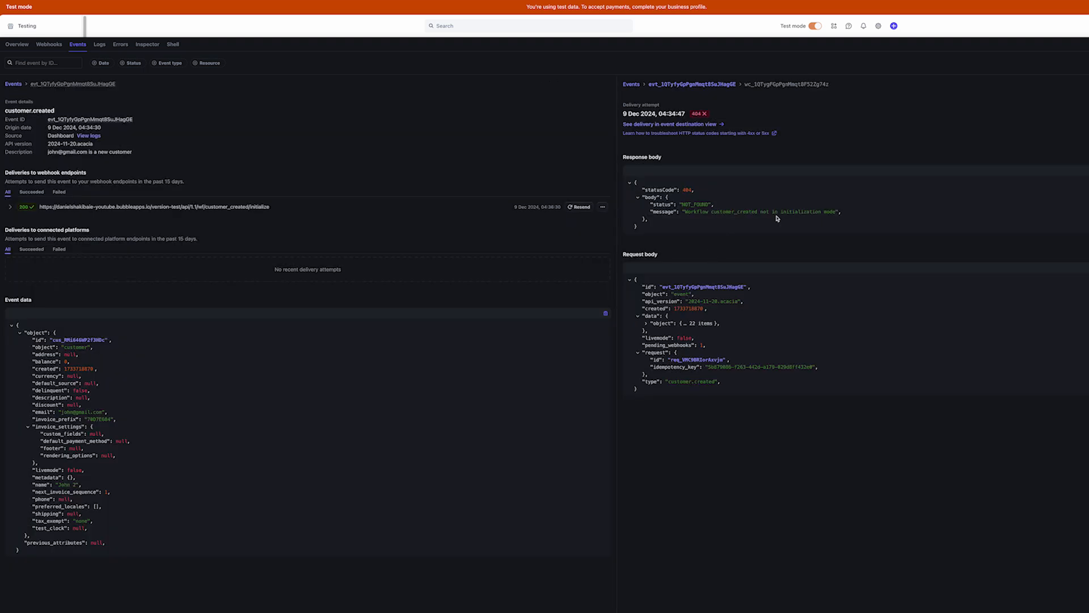
{"action": "left_click", "coordinate": [40, 83]}
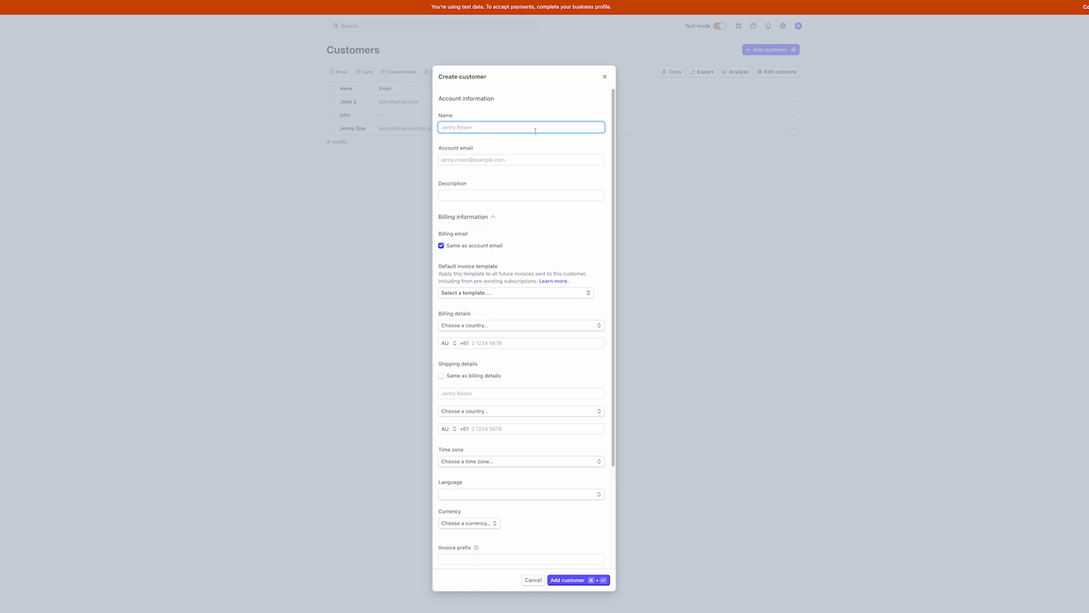
Create a new test customer with a name and account email
{"action": "type", "text": "Fred"}
{"action": "key", "text": "Tab"}
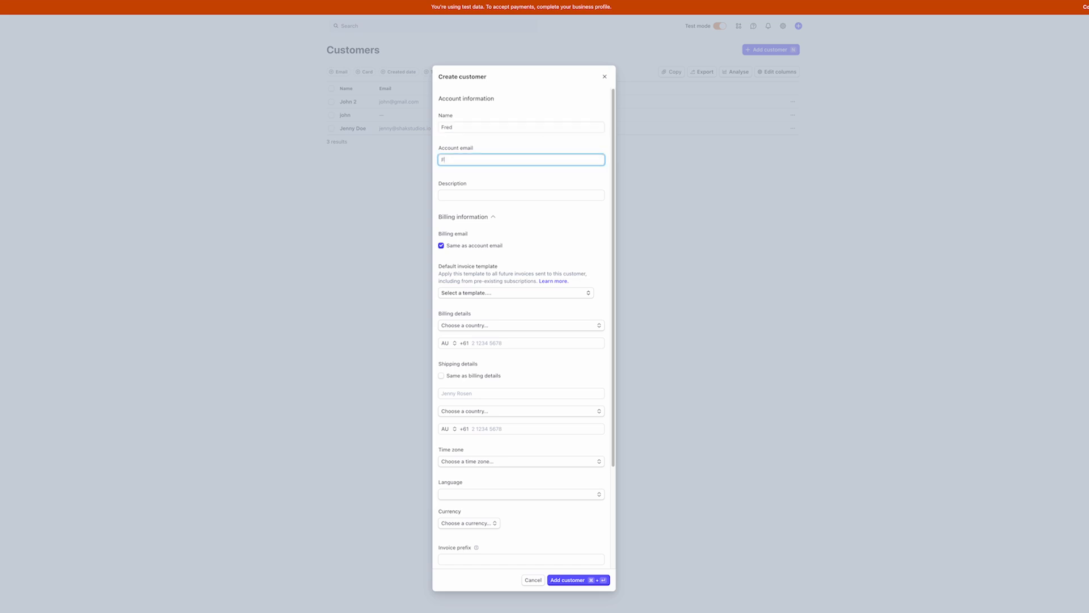
{"action": "key", "text": "super+Return"}
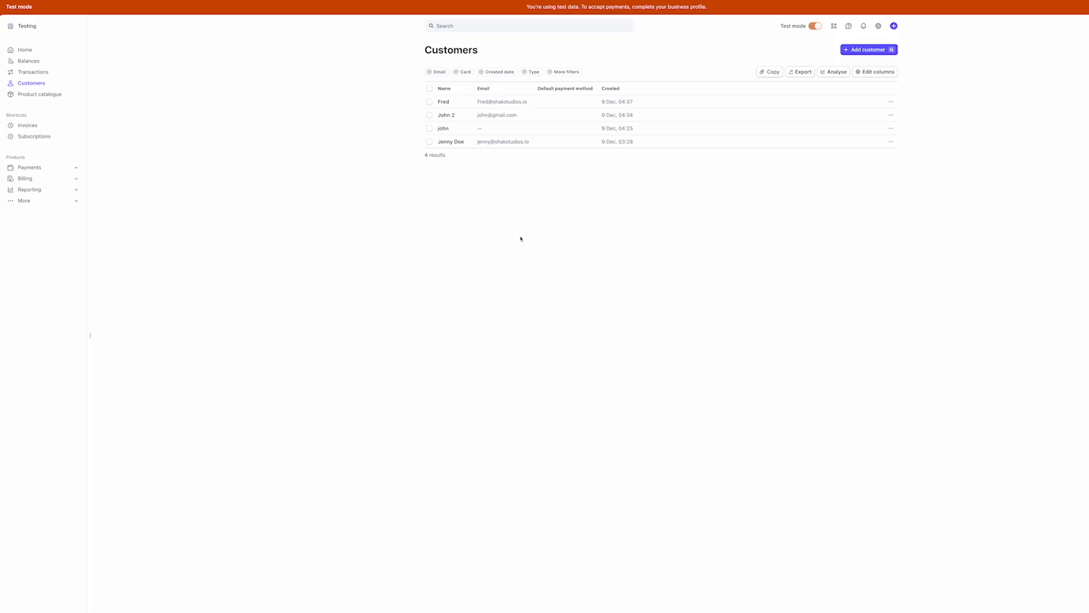
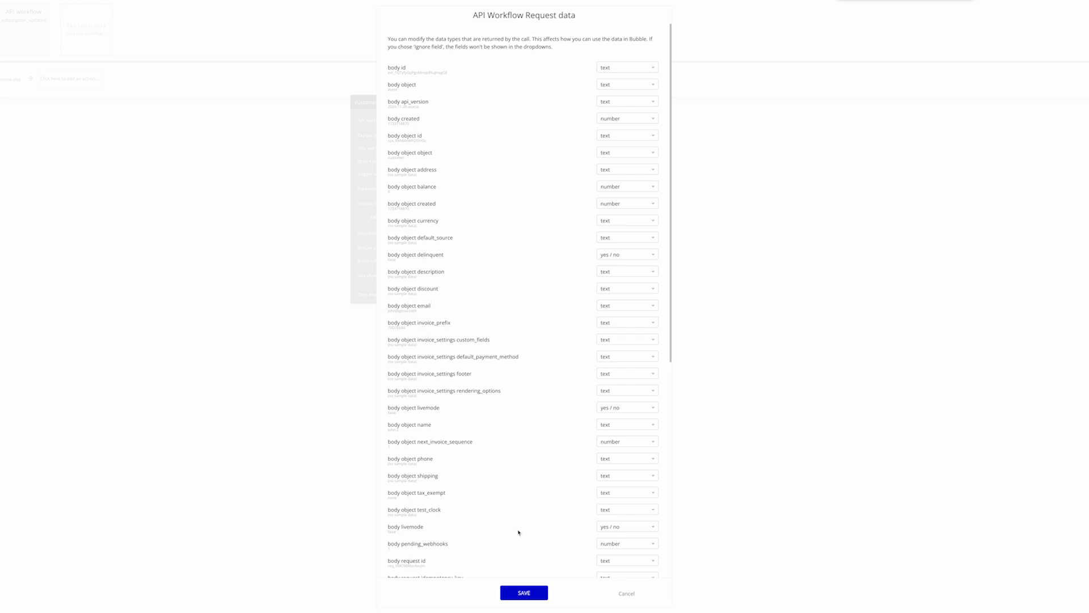
Save the request data types, set account Email to the request's body object email, and return existing users
{"action": "left_click", "coordinate": [523, 591]}
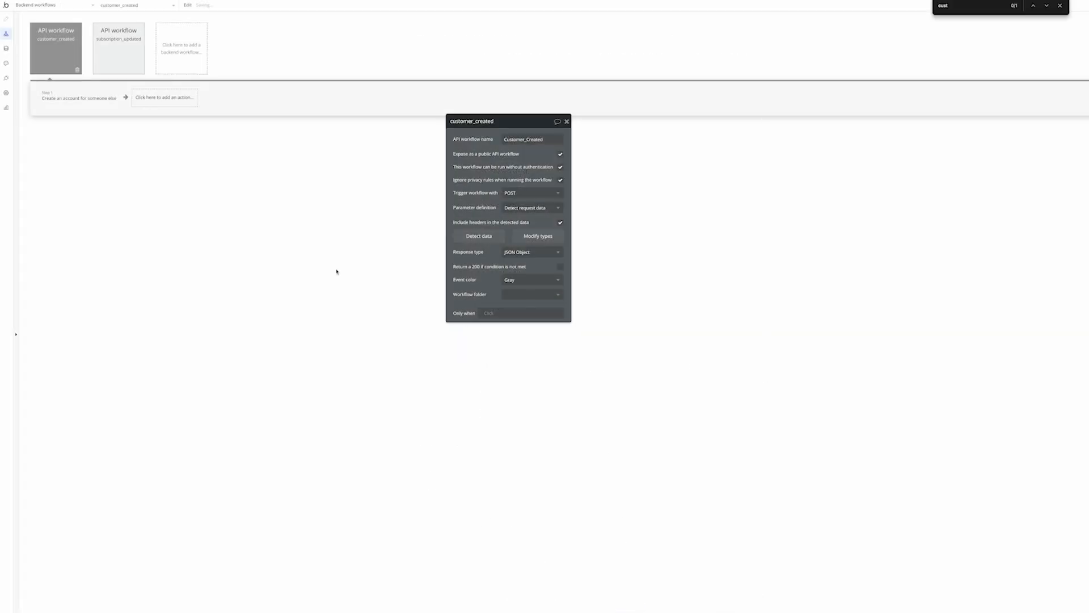
{"action": "left_click", "coordinate": [517, 139]}
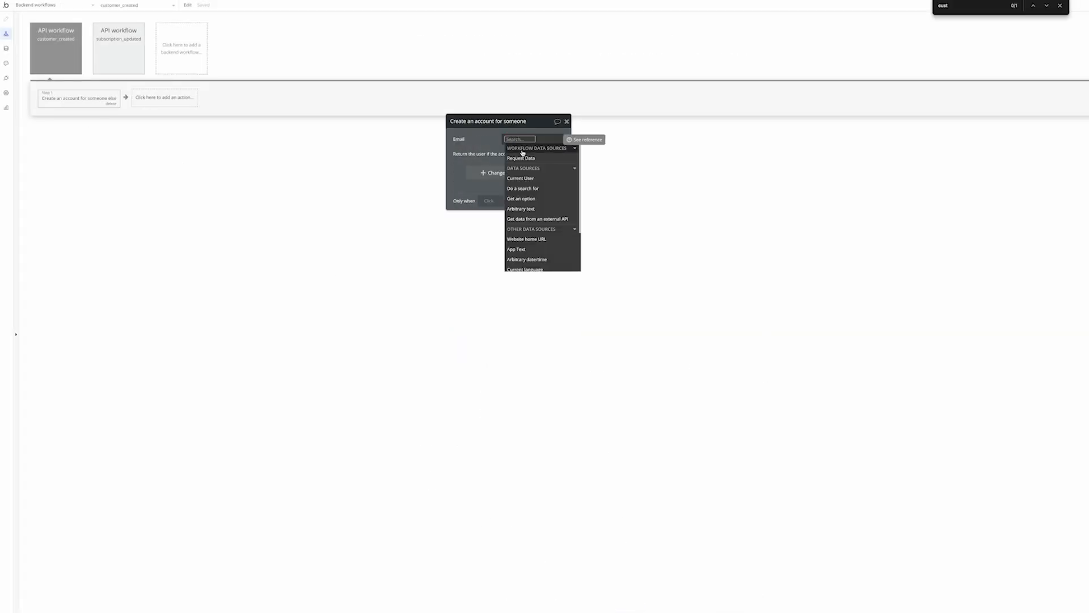
{"action": "left_click", "coordinate": [521, 157]}
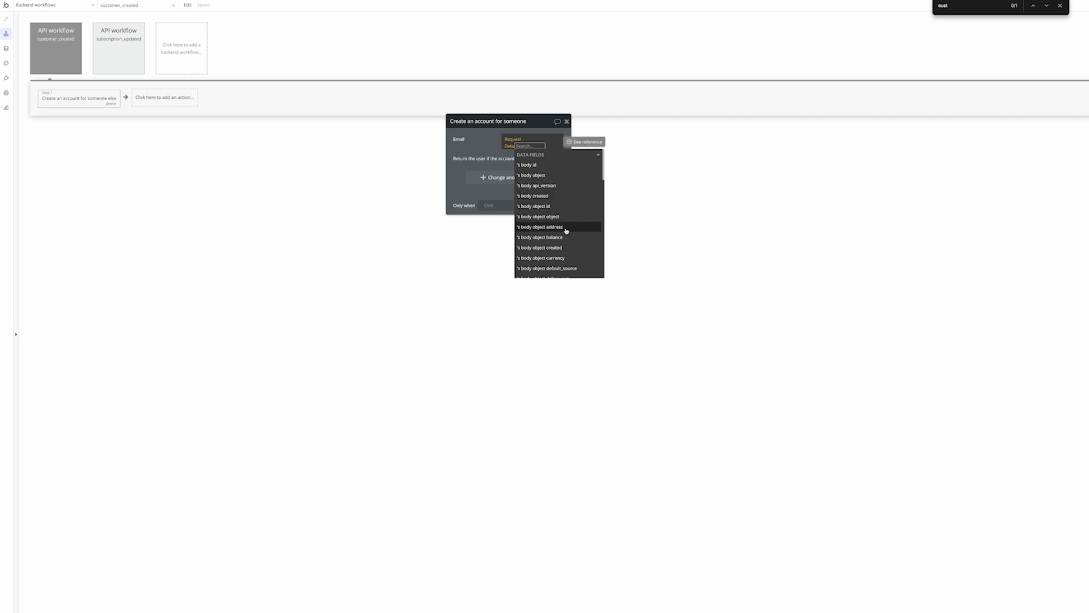
{"action": "type", "text": "email"}
{"action": "left_click", "coordinate": [559, 161]}
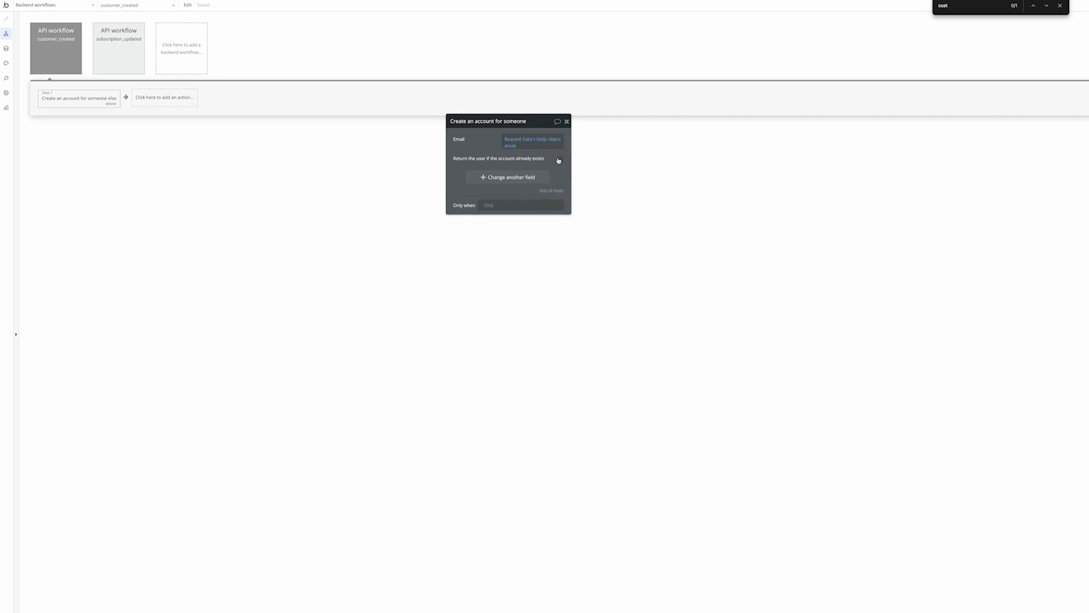
{"action": "left_click", "coordinate": [561, 159]}
{"action": "left_click", "coordinate": [507, 177]}
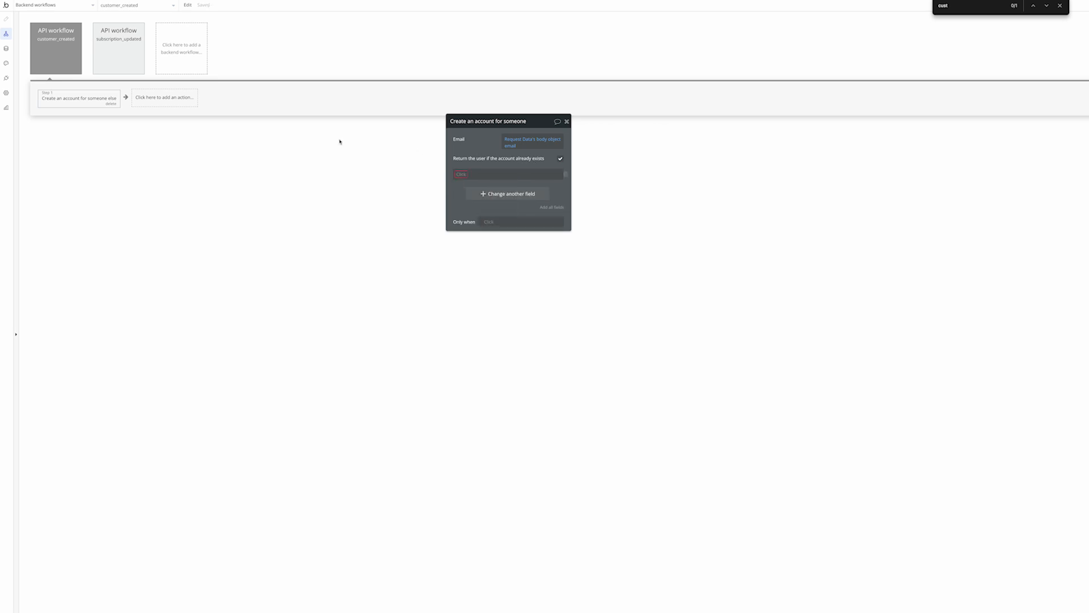
{"action": "left_click", "coordinate": [173, 99]}
Add a 'Create a new thing' subscription step with customerID set to the request's body id
{"action": "type", "text": "crea"}
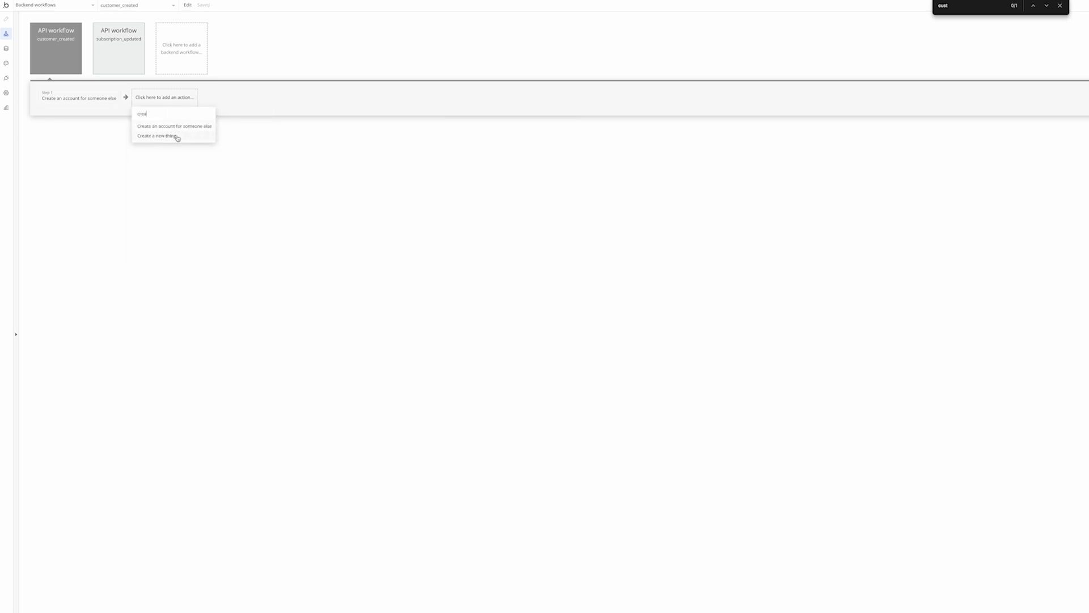
{"action": "left_click", "coordinate": [176, 136]}
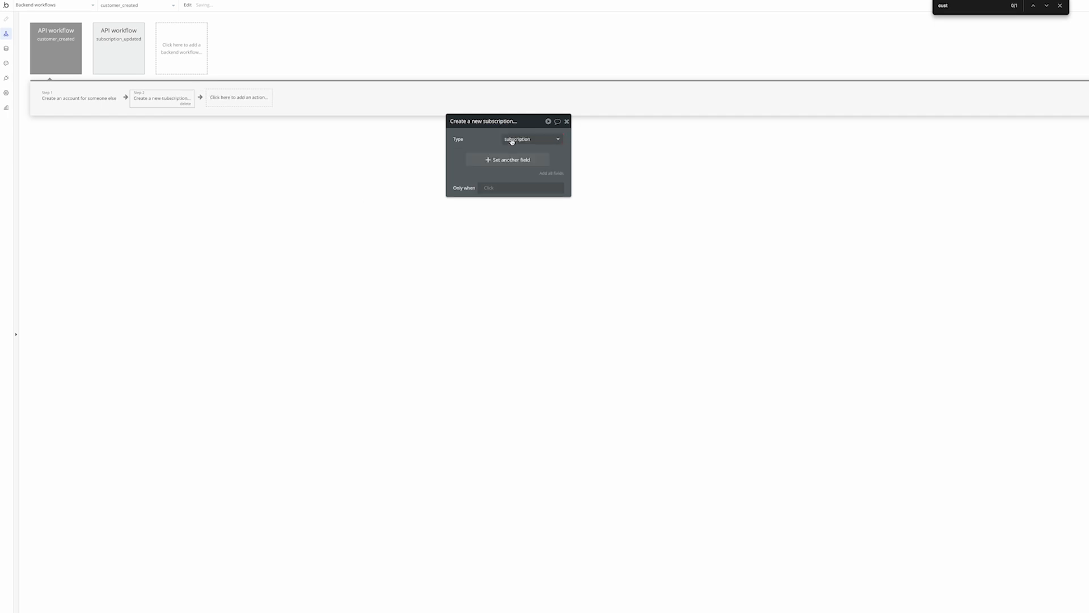
{"action": "left_click", "coordinate": [522, 161]}
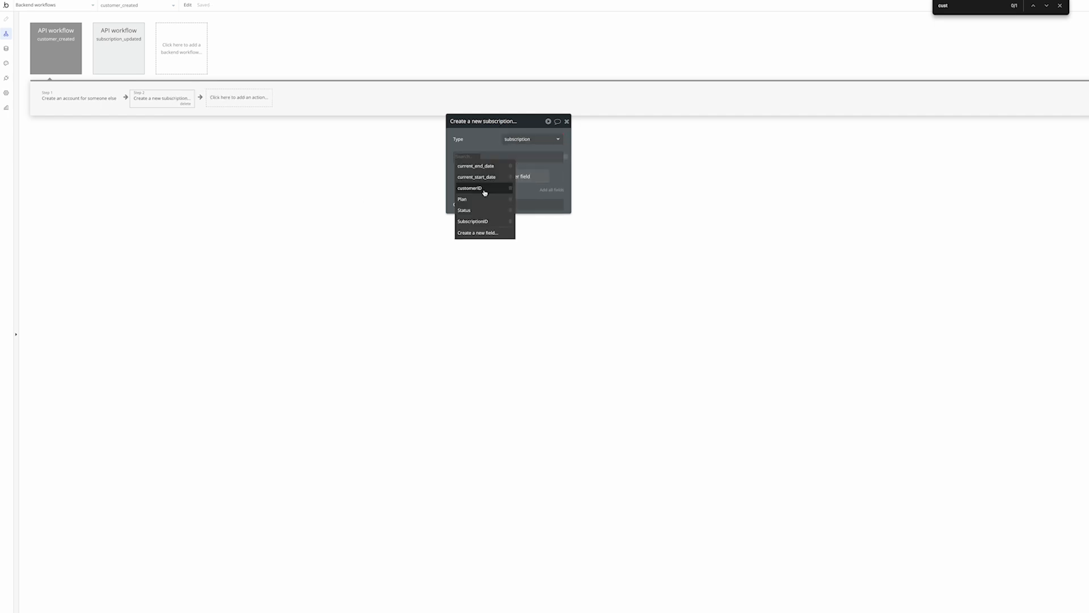
{"action": "left_click", "coordinate": [484, 188]}
{"action": "left_click", "coordinate": [494, 157]}
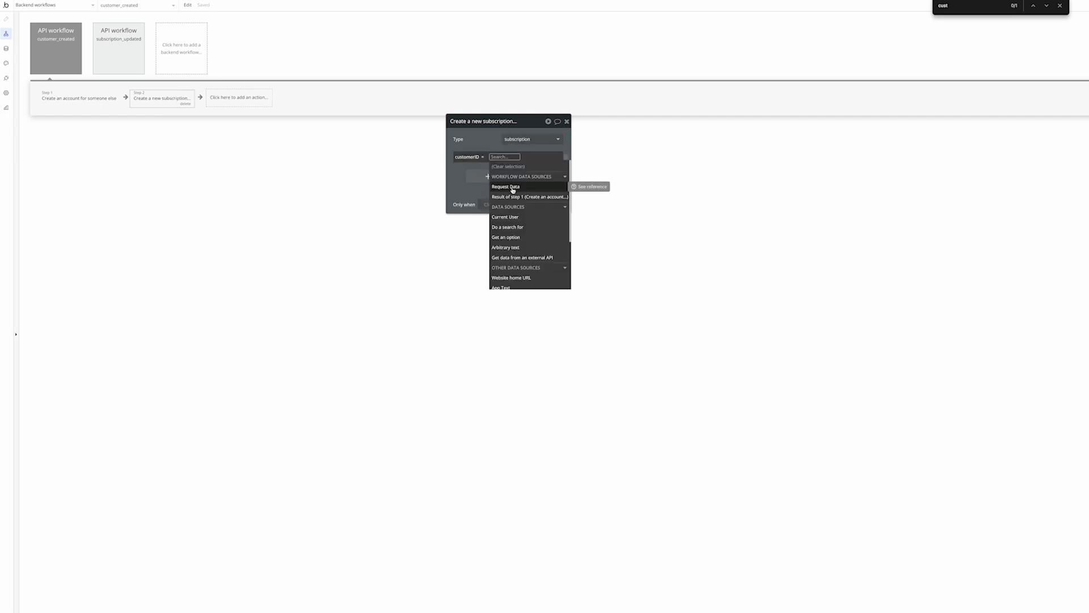
{"action": "left_click", "coordinate": [512, 189]}
{"action": "left_click", "coordinate": [546, 197]}
{"action": "left_click", "coordinate": [485, 146]}
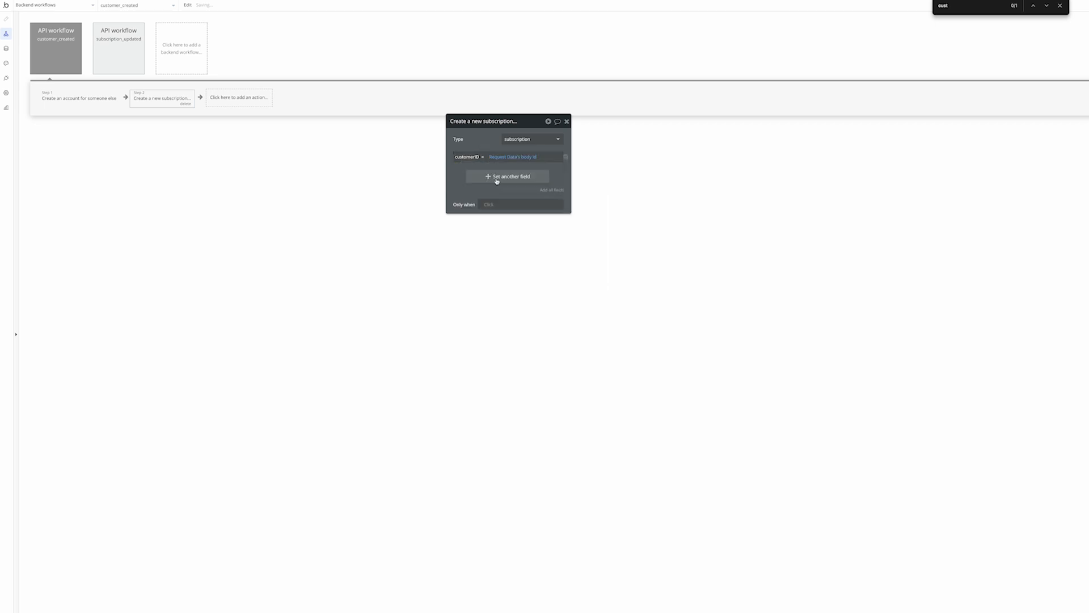
Move the subscription step first and set the account's Subscription field to Result of step 1
{"action": "left_click_drag", "start_coordinate": [161, 99], "coordinate": [73, 100]}
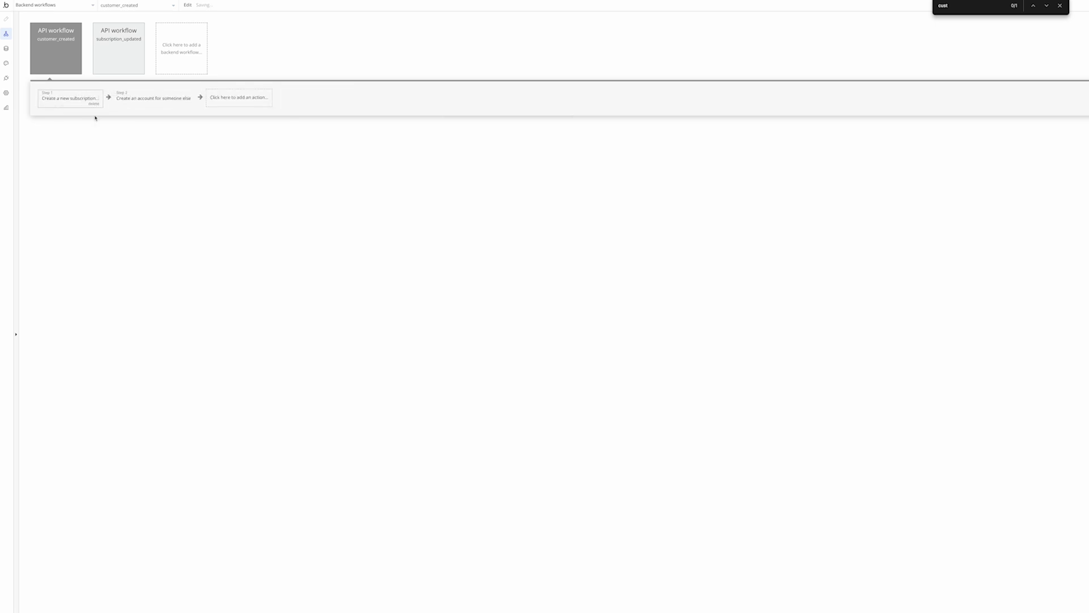
{"action": "left_click", "coordinate": [159, 102]}
{"action": "left_click", "coordinate": [459, 174]}
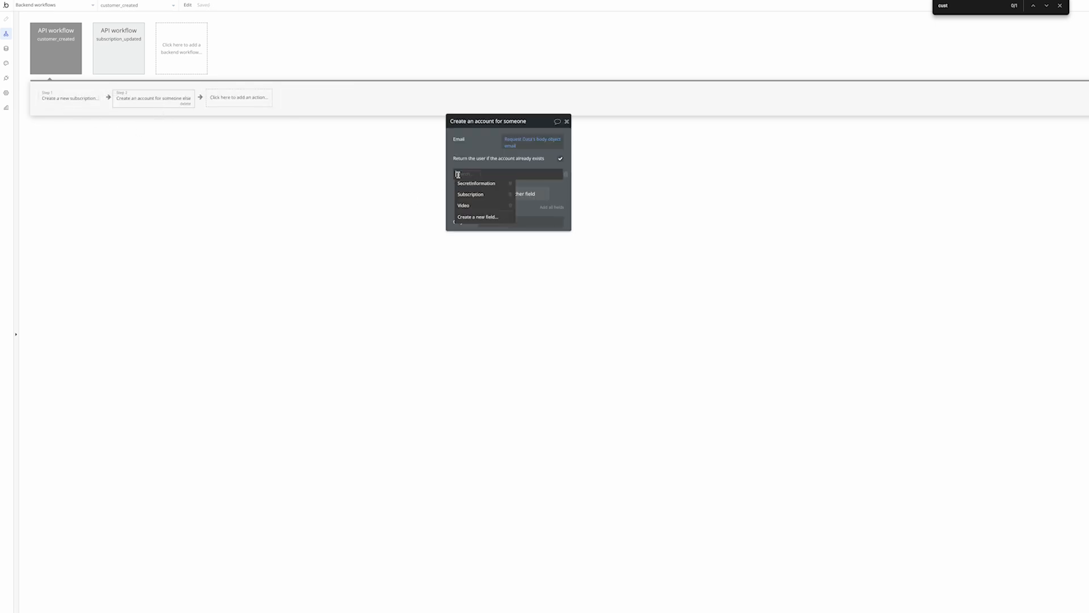
{"action": "left_click", "coordinate": [478, 199]}
{"action": "left_click", "coordinate": [493, 174]}
{"action": "left_click", "coordinate": [502, 193]}
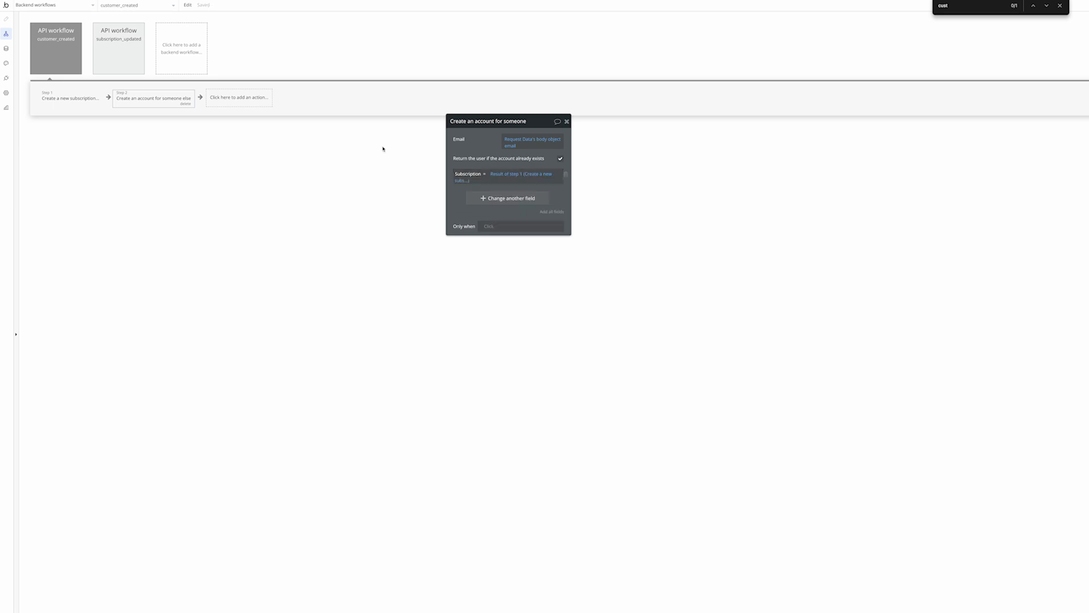
{"action": "left_click", "coordinate": [60, 103]}
{"action": "left_click", "coordinate": [130, 108]}
{"action": "left_click", "coordinate": [67, 104]}
{"action": "left_click", "coordinate": [149, 101]}
Close the action search without adding anything and switch from customer_created to the subscription_updated workflow
{"action": "left_click", "coordinate": [224, 105]}
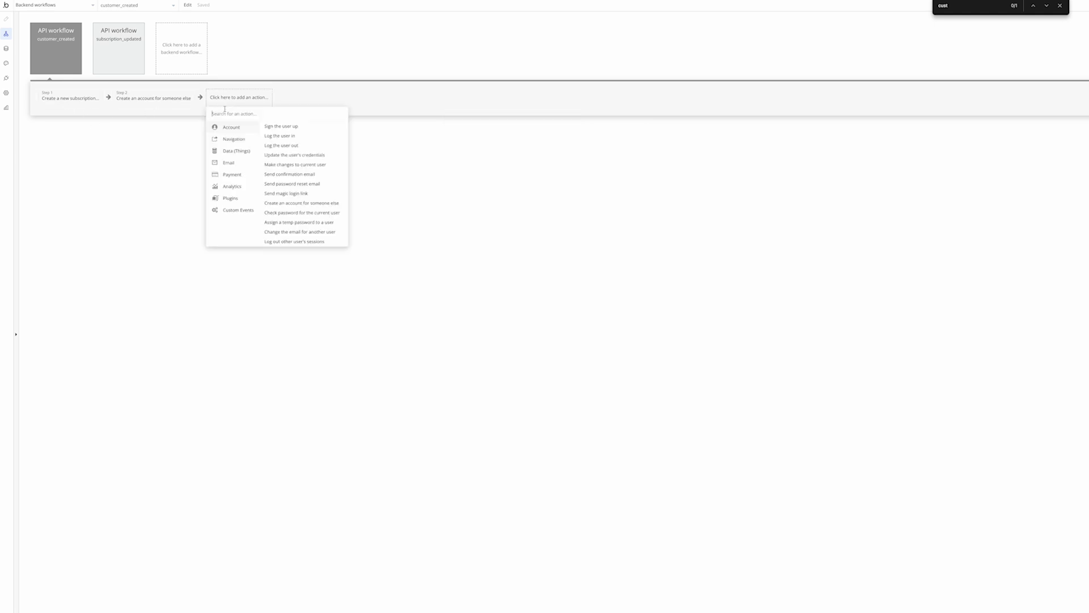
{"action": "type", "text": "t"}
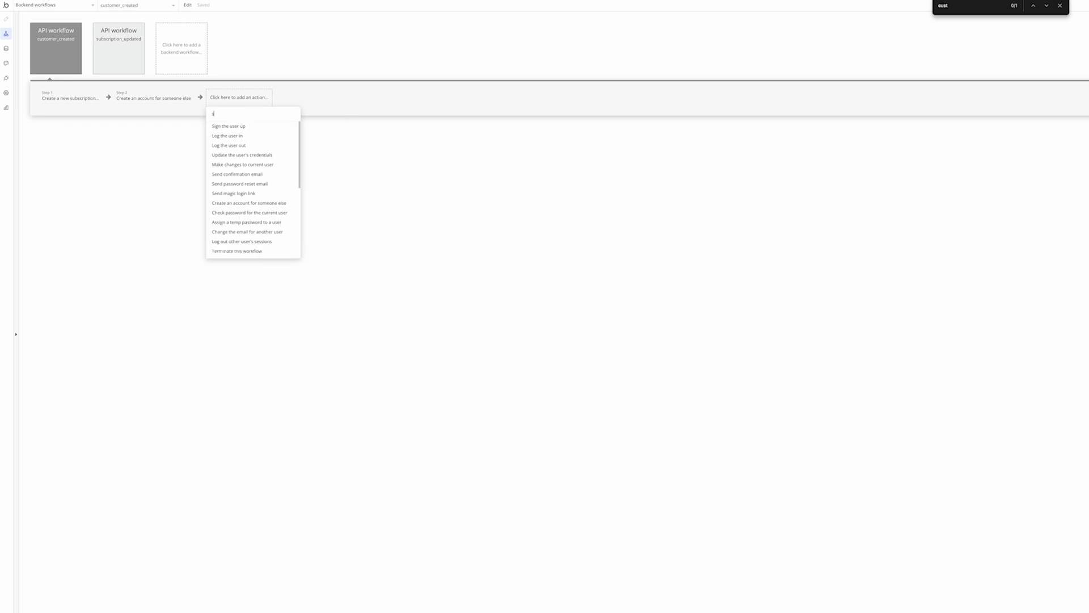
{"action": "type", "text": "e"}
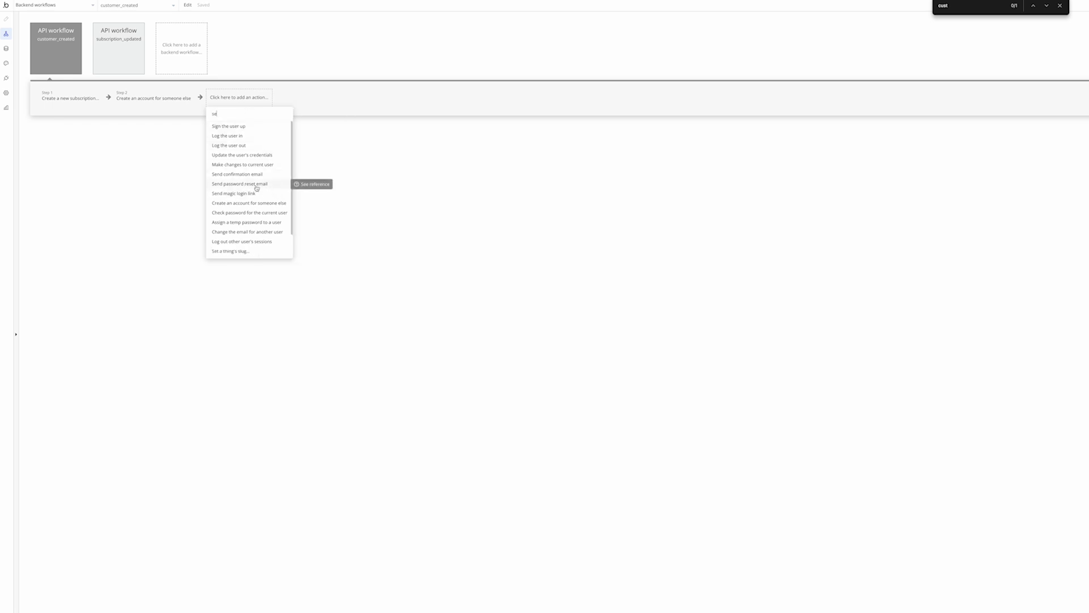
{"action": "left_click", "coordinate": [195, 180]}
{"action": "left_click", "coordinate": [157, 106]}
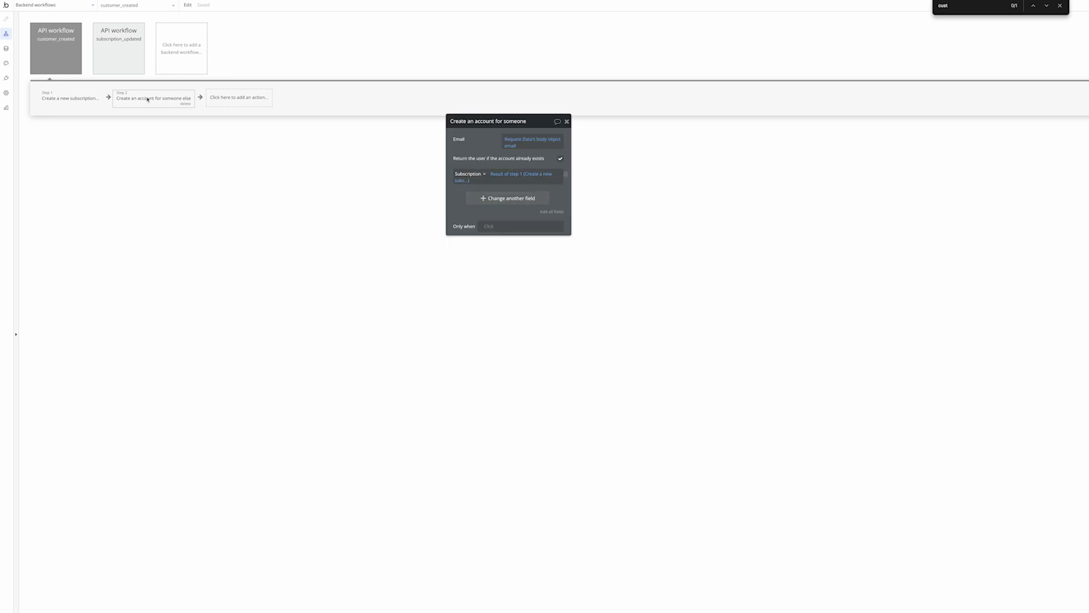
{"action": "left_click", "coordinate": [68, 59]}
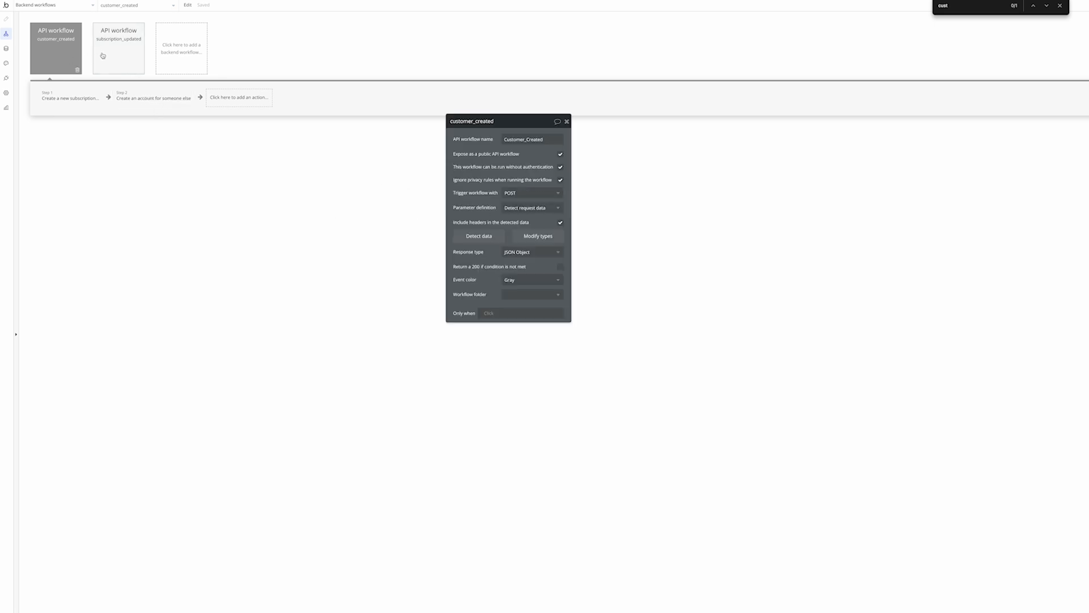
{"action": "left_click", "coordinate": [127, 65]}
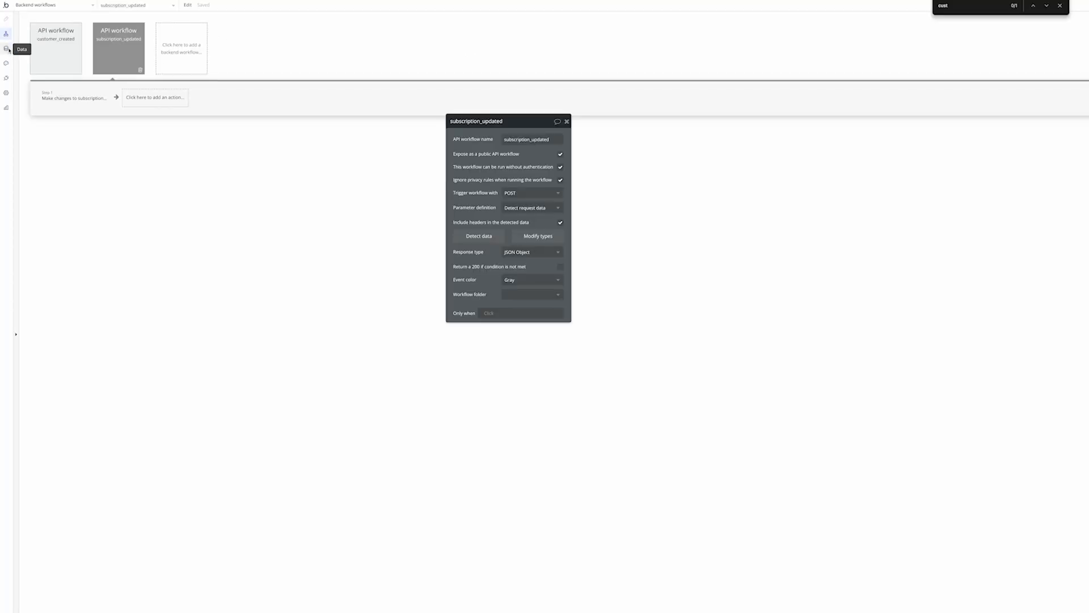
Check the make-changes-to-subscription step, then view All Users under Data > App data
{"action": "left_click", "coordinate": [71, 98]}
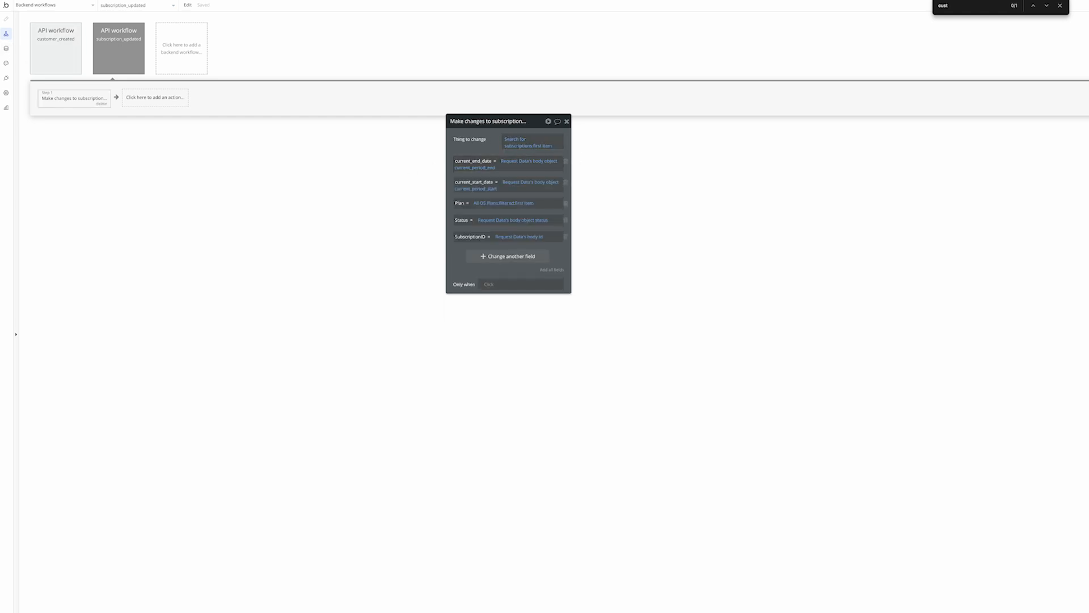
{"action": "left_click", "coordinate": [6, 48]}
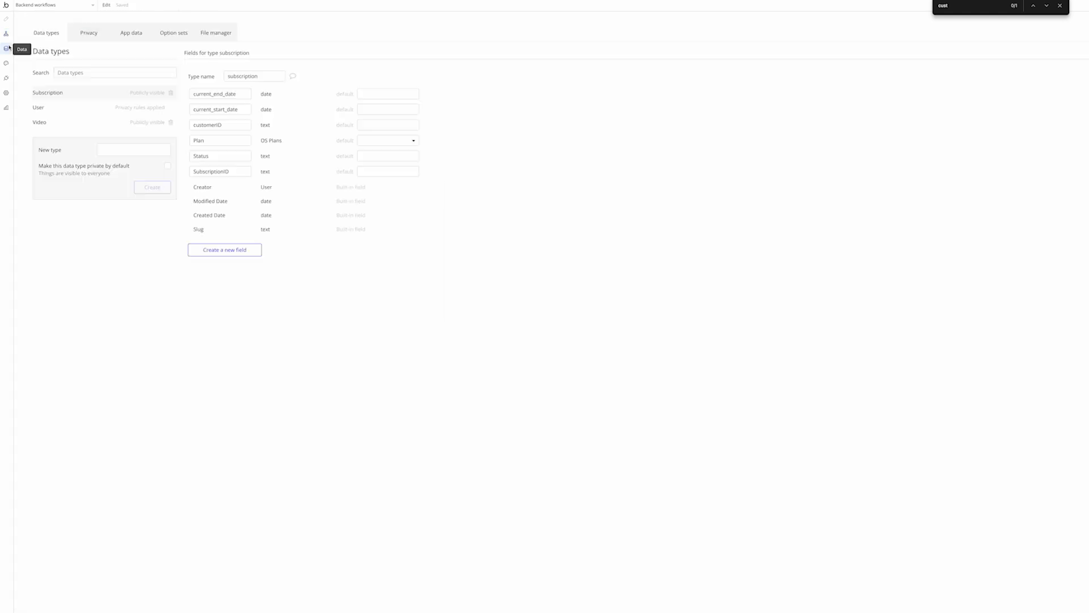
{"action": "left_click", "coordinate": [138, 34]}
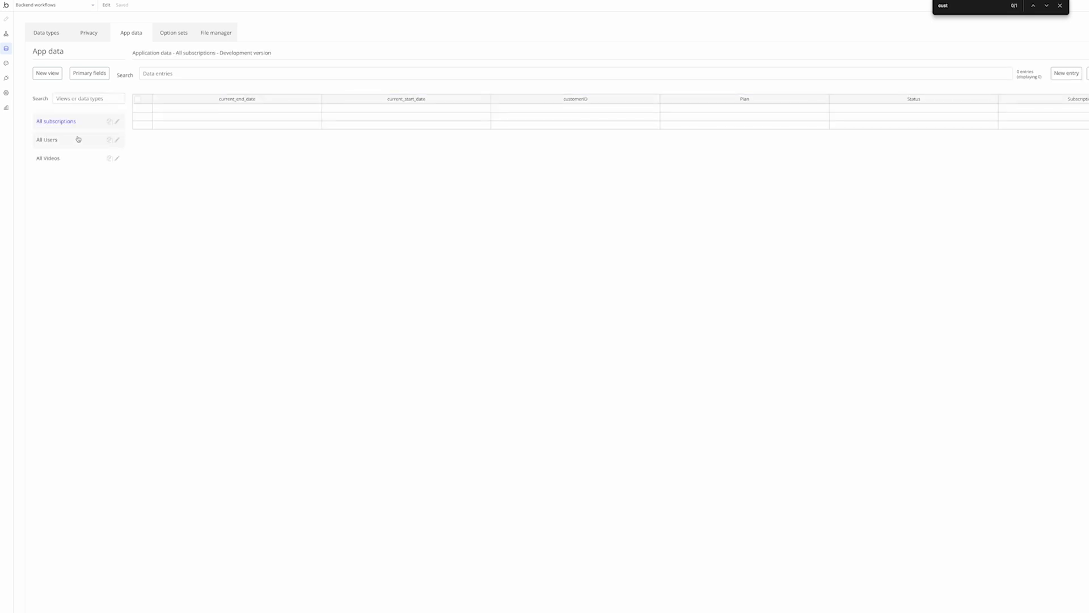
{"action": "left_click", "coordinate": [75, 141]}
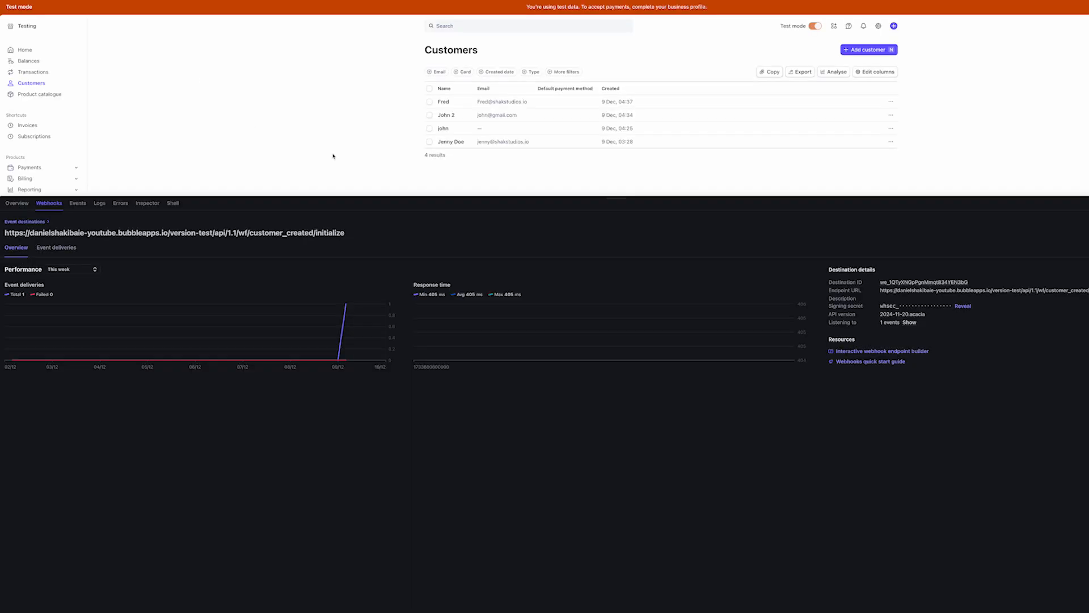
Remove '/initialize' from the webhook Endpoint URL and save the destination
{"action": "left_click", "coordinate": [872, 51]}
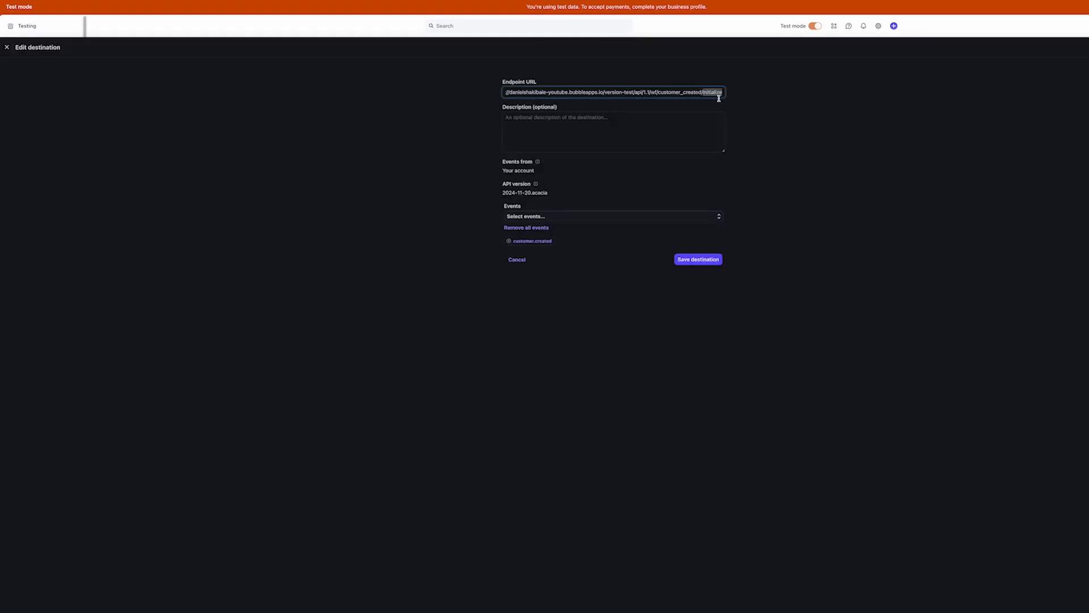
{"action": "key", "text": "BackSpace"}
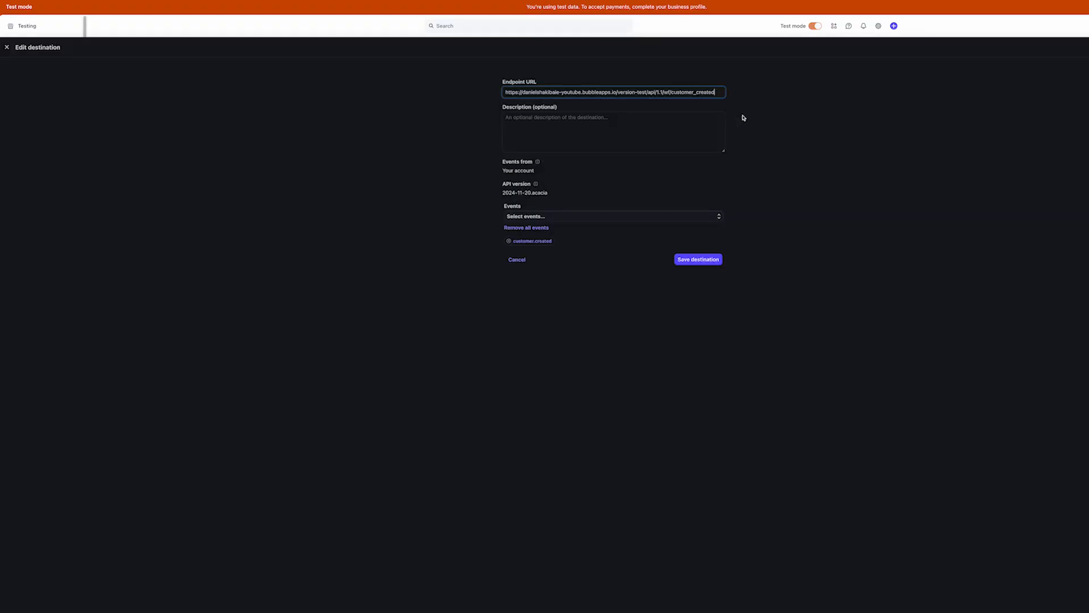
{"action": "left_click", "coordinate": [698, 260]}
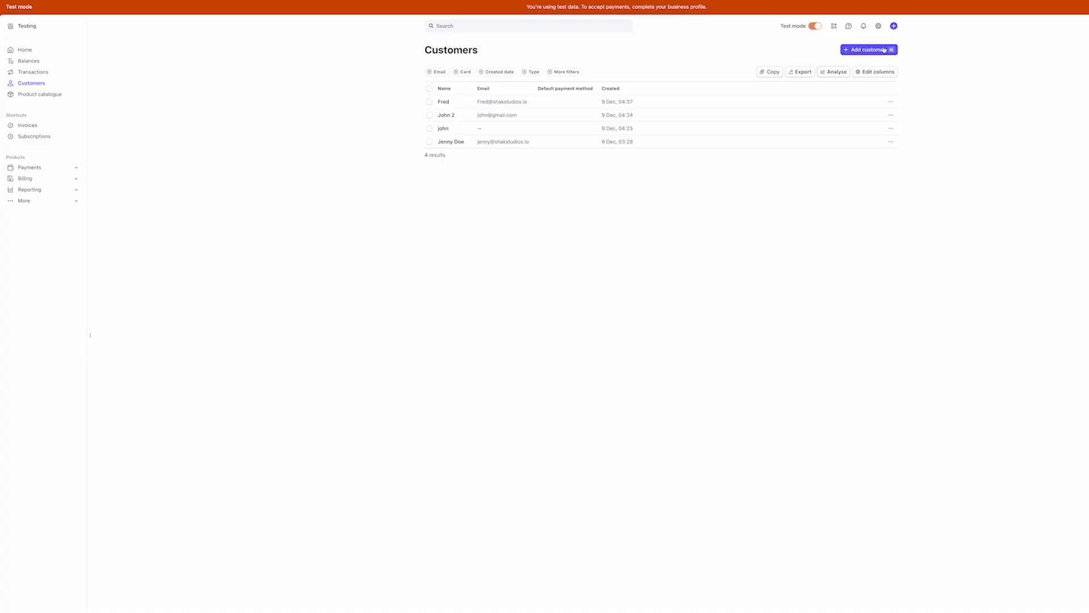
Add a new test customer in Stripe, entering the customer's name
{"action": "left_click", "coordinate": [883, 50]}
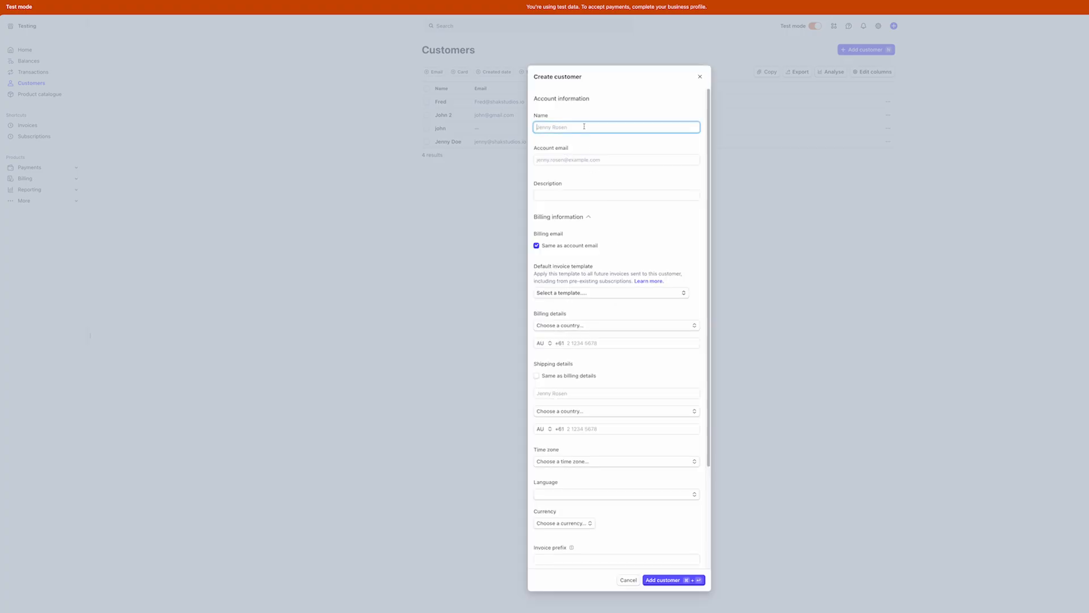
{"action": "type", "text": "Tommy"}
{"action": "key", "text": "Tab"}
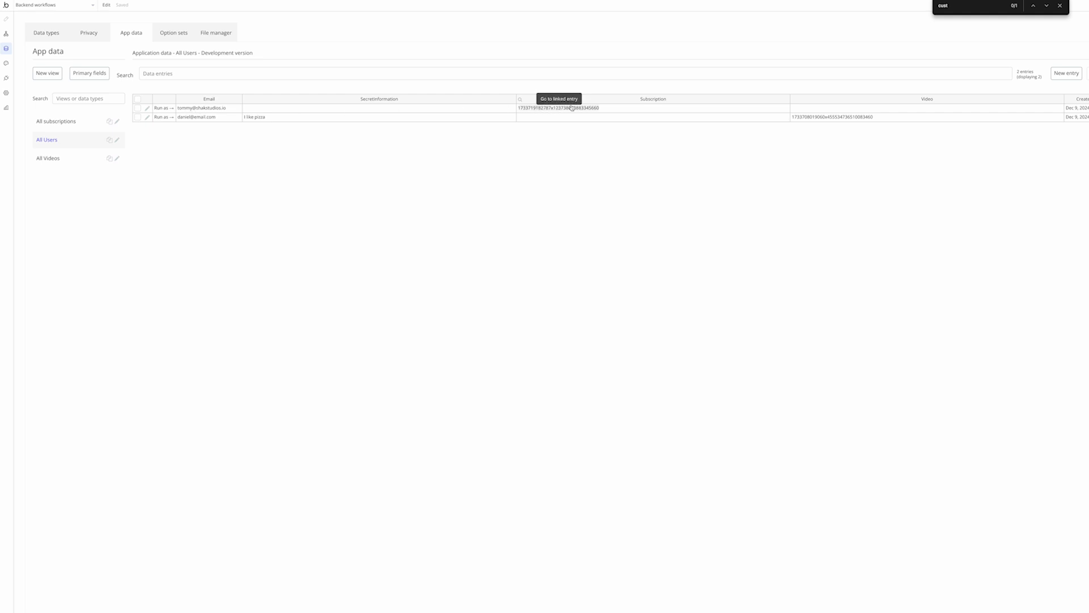
Open All subscriptions and inspect the new record's customerID cell
{"action": "left_click", "coordinate": [58, 121]}
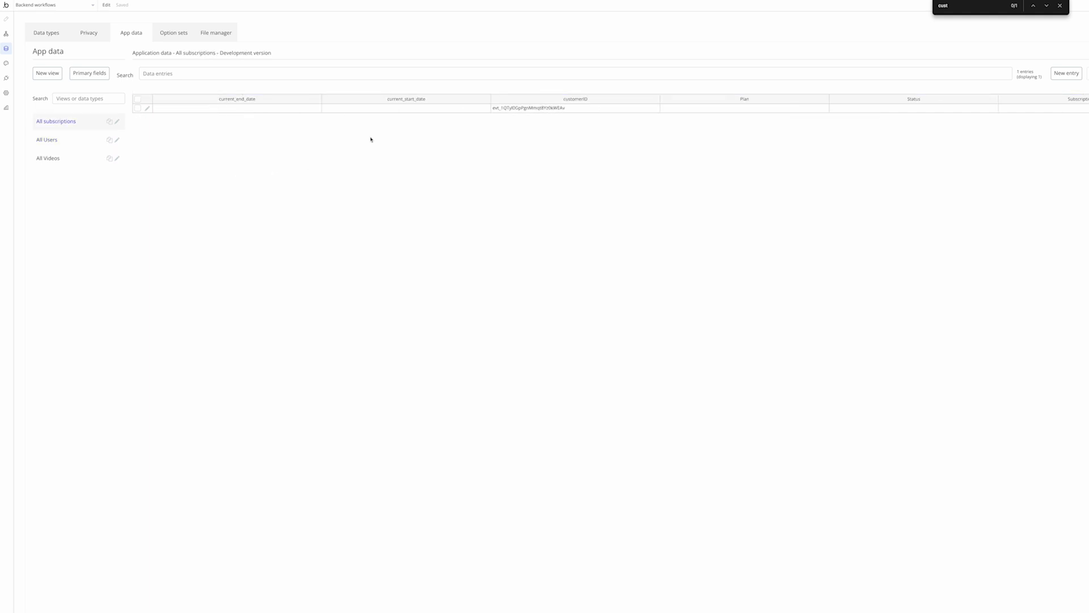
{"action": "left_click", "coordinate": [523, 108]}
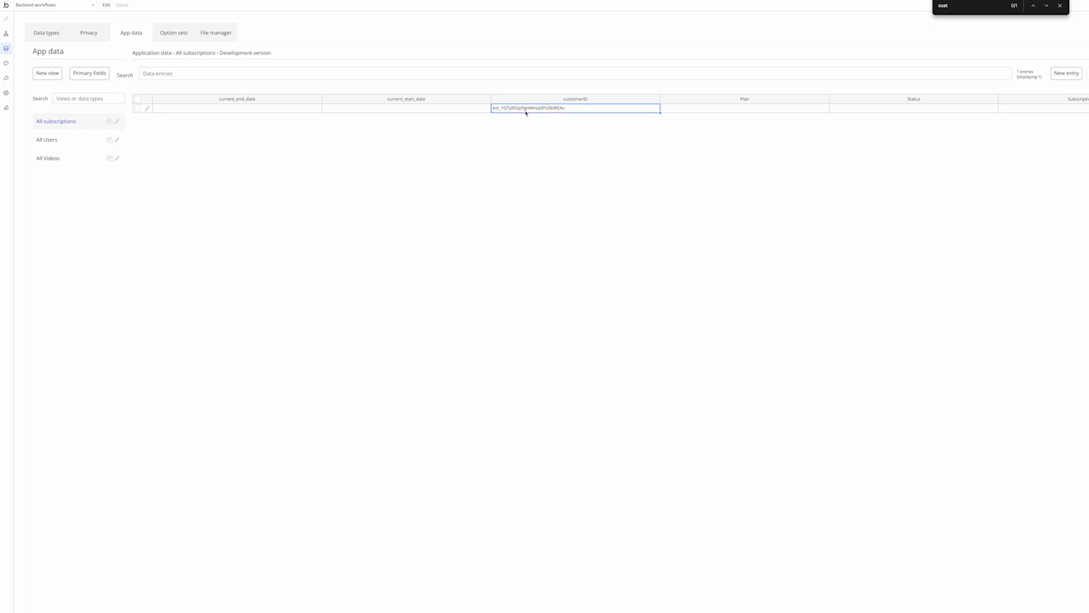
Review customer_created's detected request fields, searching for the 'cus_' body id sample value
{"action": "left_click", "coordinate": [6, 34]}
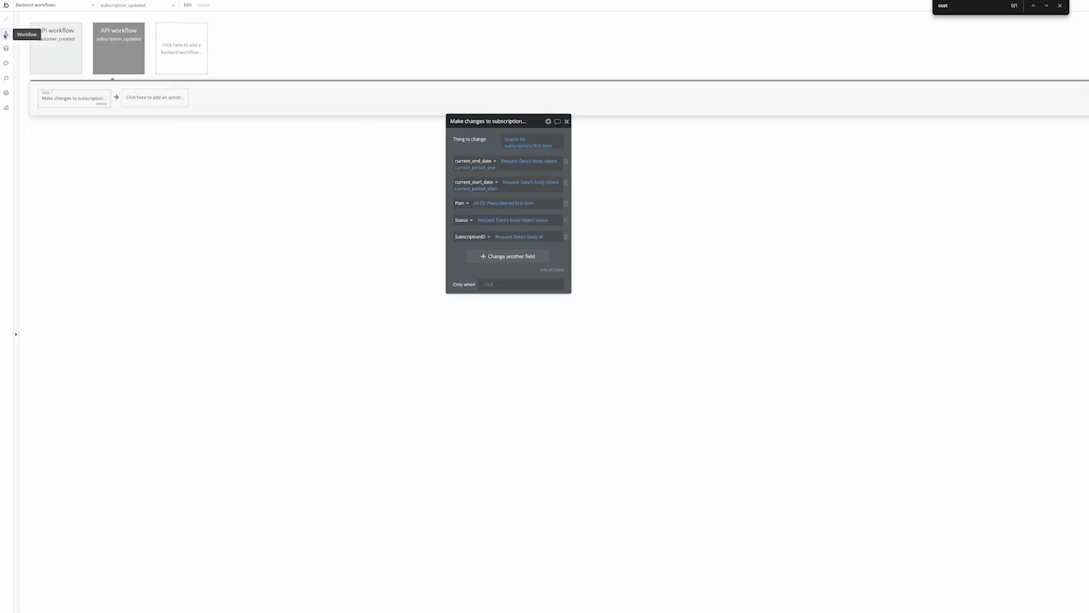
{"action": "left_click", "coordinate": [59, 56]}
{"action": "left_click", "coordinate": [68, 97]}
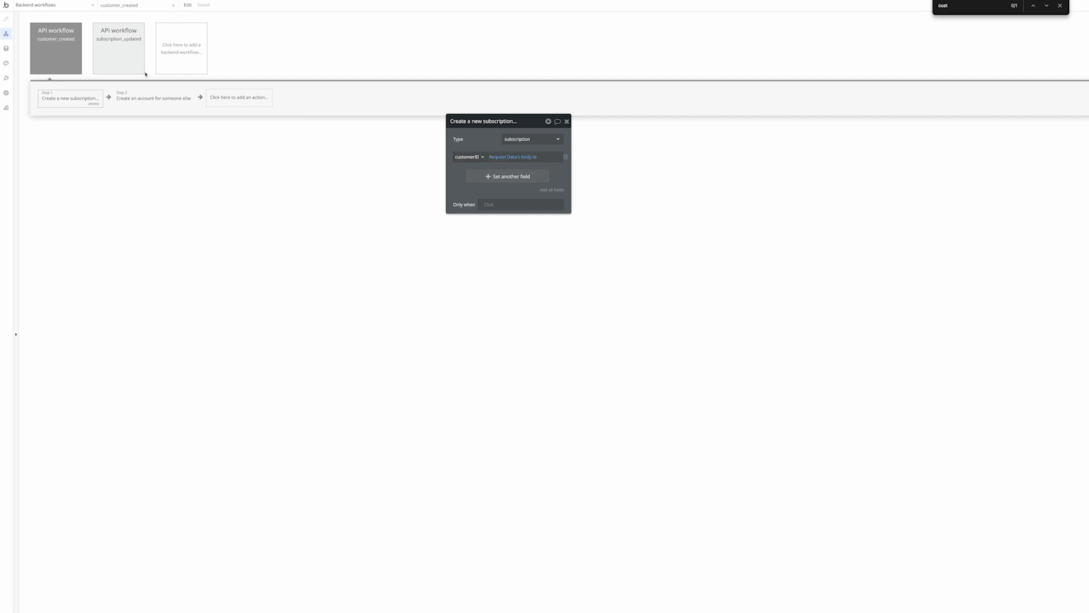
{"action": "left_click", "coordinate": [64, 50]}
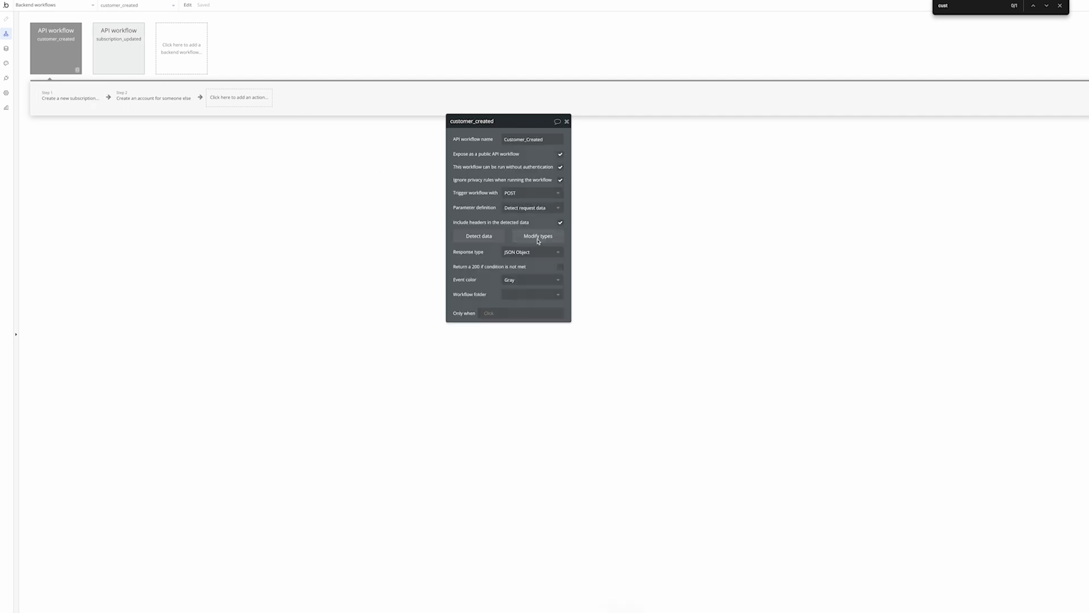
{"action": "left_click", "coordinate": [538, 237]}
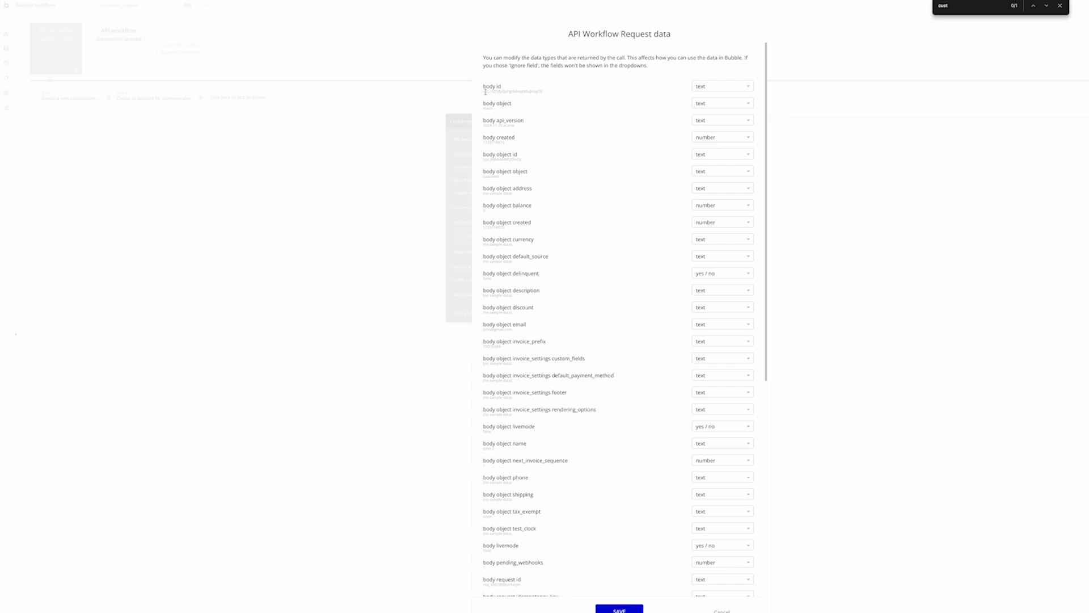
{"action": "left_click_drag", "start_coordinate": [483, 92], "coordinate": [531, 92]}
{"action": "left_click", "coordinate": [517, 96]}
{"action": "key", "text": "ctrl+f"}
{"action": "type", "text": "cus_"}
{"action": "left_click", "coordinate": [410, 175]}
Set the subscription step's customerID to the request's body object id
{"action": "left_click", "coordinate": [70, 100]}
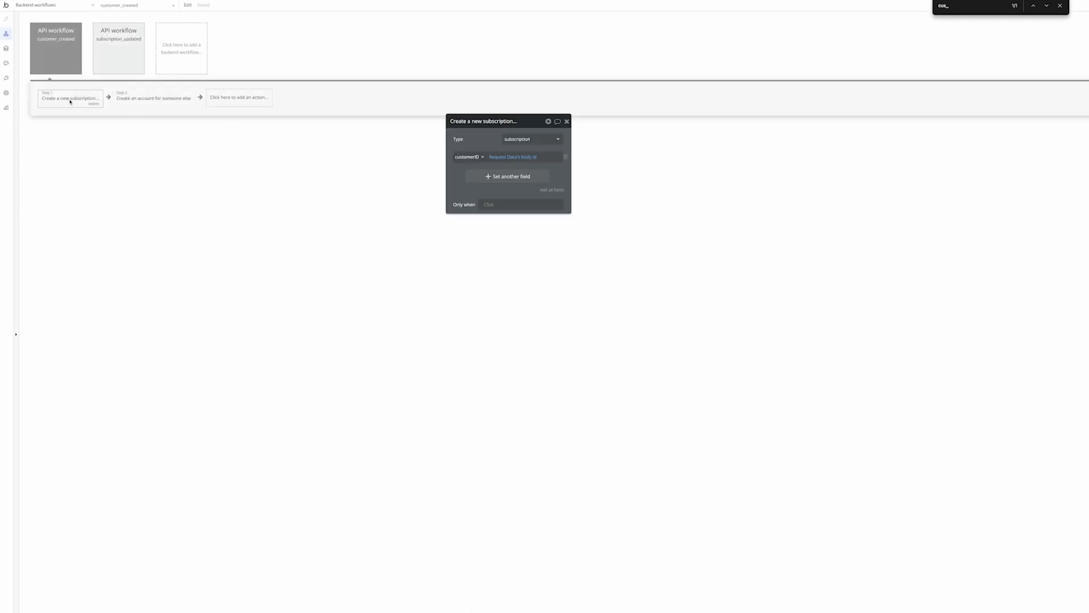
{"action": "left_click", "coordinate": [528, 157]}
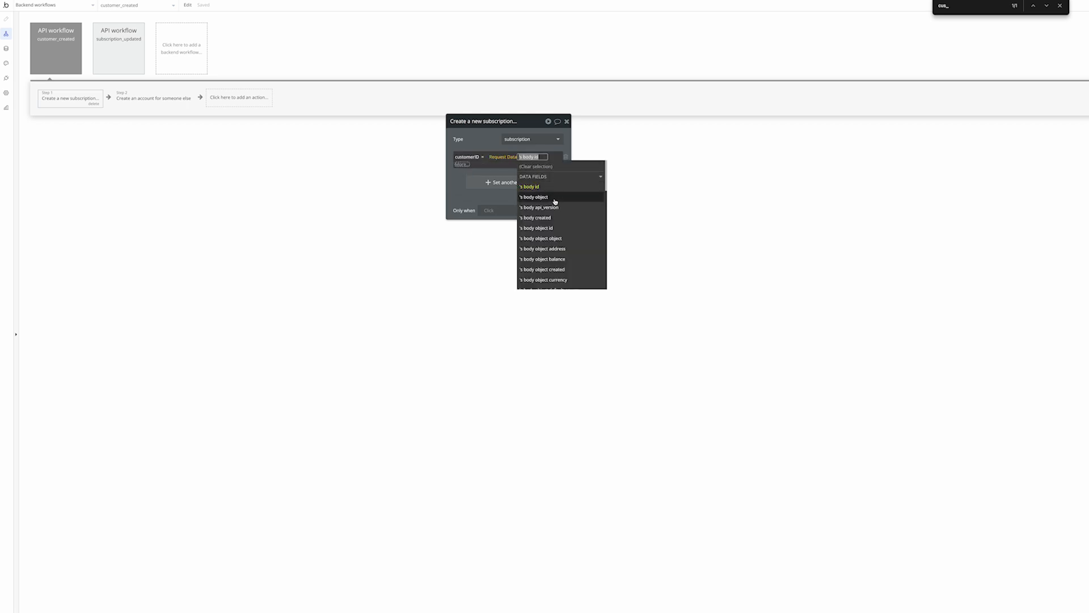
{"action": "left_click", "coordinate": [536, 228]}
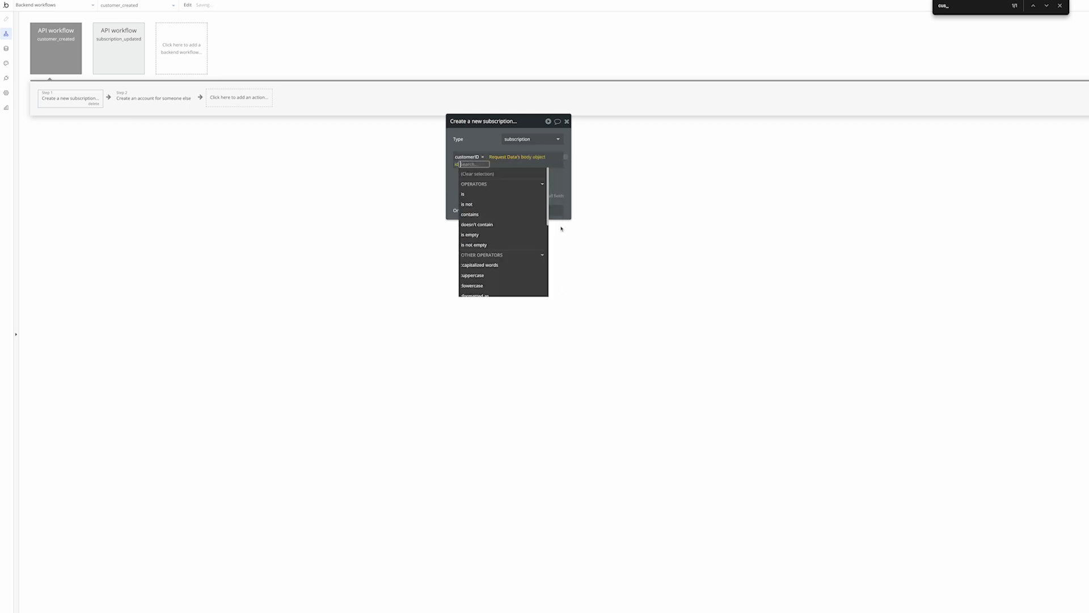
{"action": "left_click", "coordinate": [562, 228]}
Create another Stripe test customer, filling in the customer's name and account email
{"action": "key", "text": "ctrl+Tab"}
{"action": "key", "text": "n"}
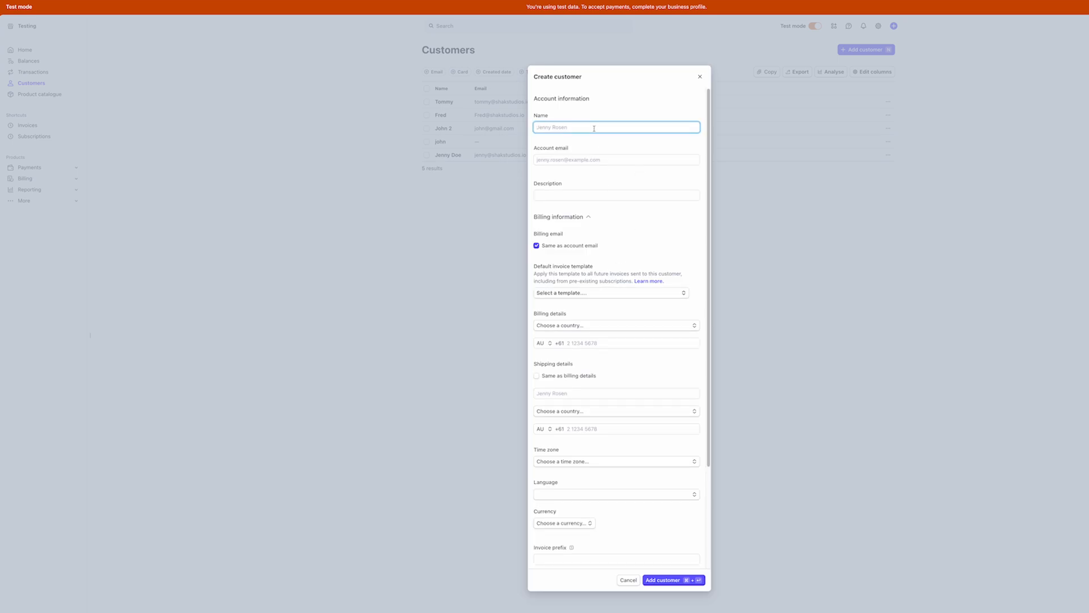
{"action": "type", "text": "Bobby"}
{"action": "key", "text": "Tab"}
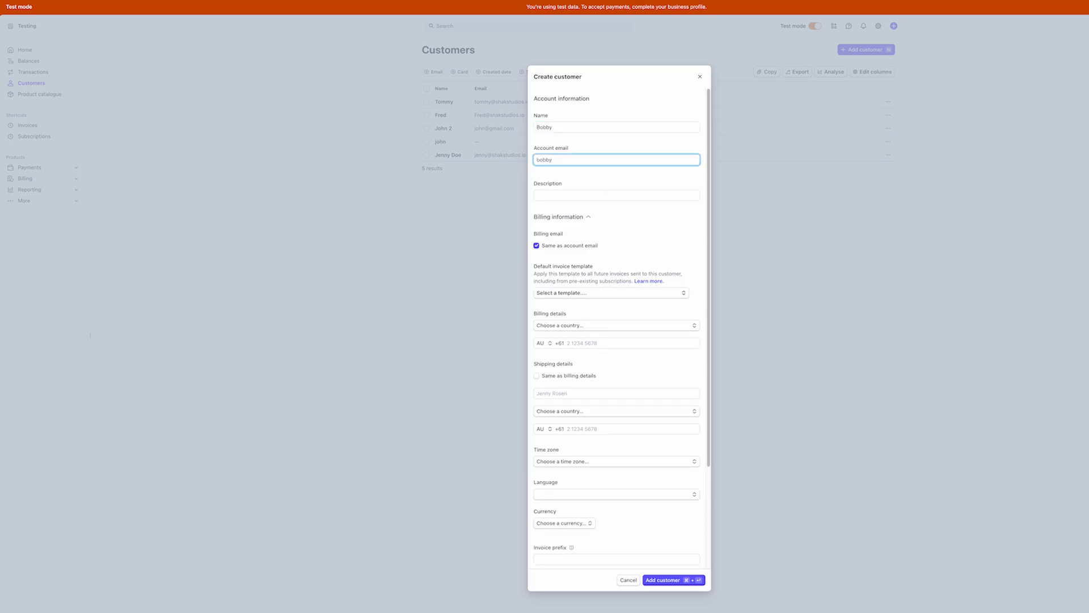
{"action": "left_click", "coordinate": [671, 579]}
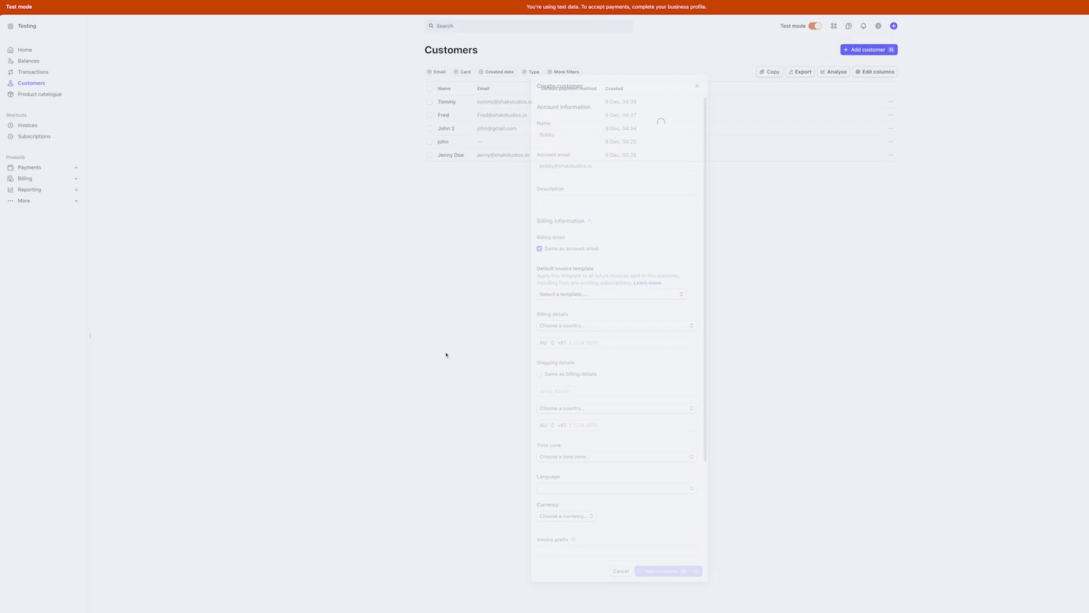
Verify the new subscription's customerID and User records in App data, then open the new Stripe customer
{"action": "key", "text": "ctrl+Tab"}
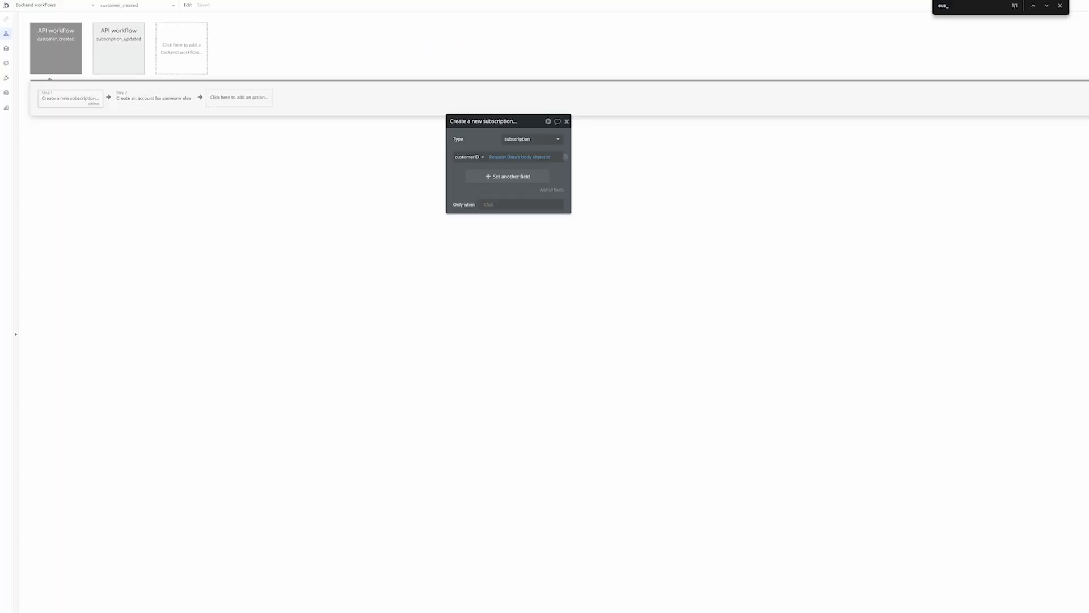
{"action": "left_click", "coordinate": [6, 48]}
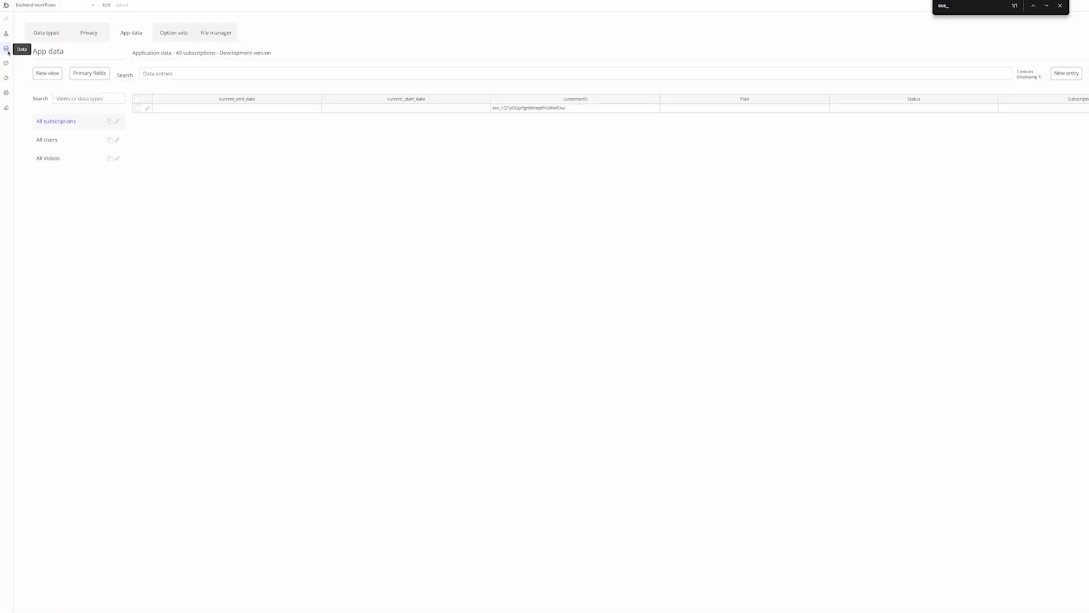
{"action": "left_click", "coordinate": [498, 111]}
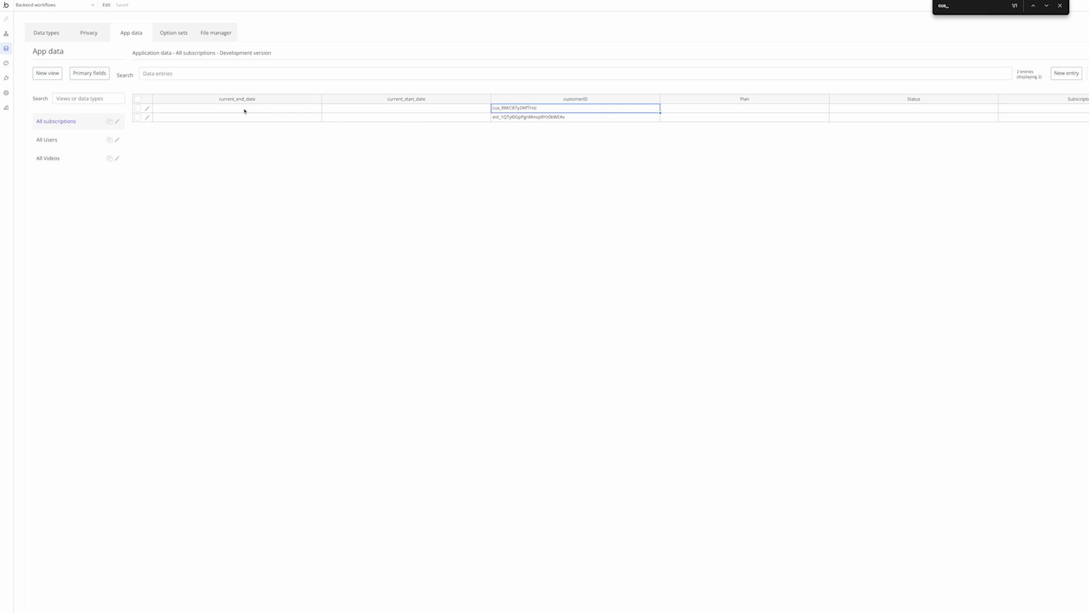
{"action": "left_click_drag", "start_coordinate": [244, 111], "coordinate": [1049, 113]}
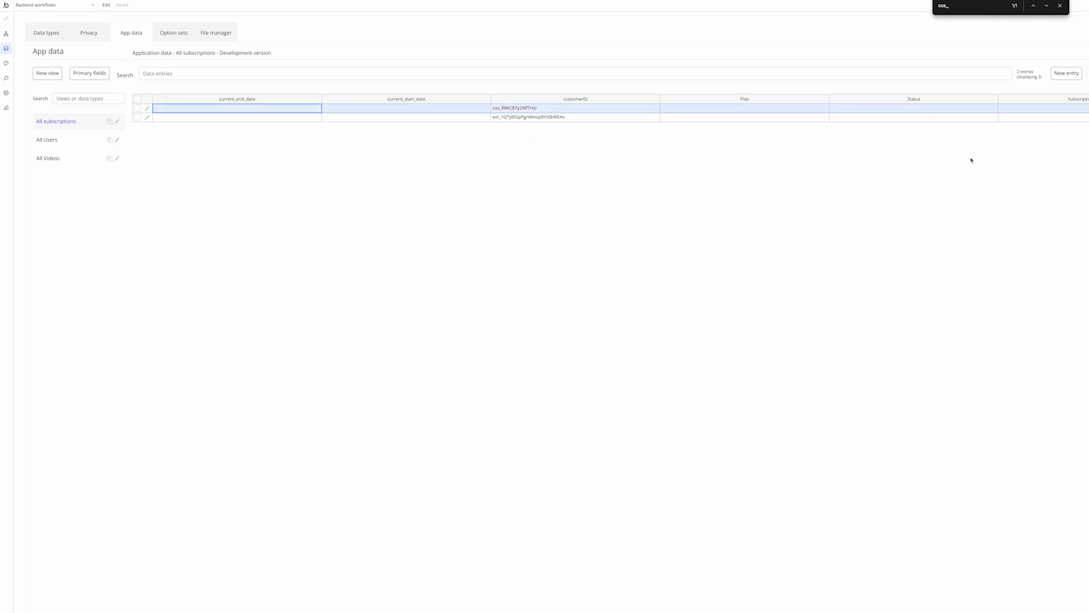
{"action": "left_click", "coordinate": [92, 139]}
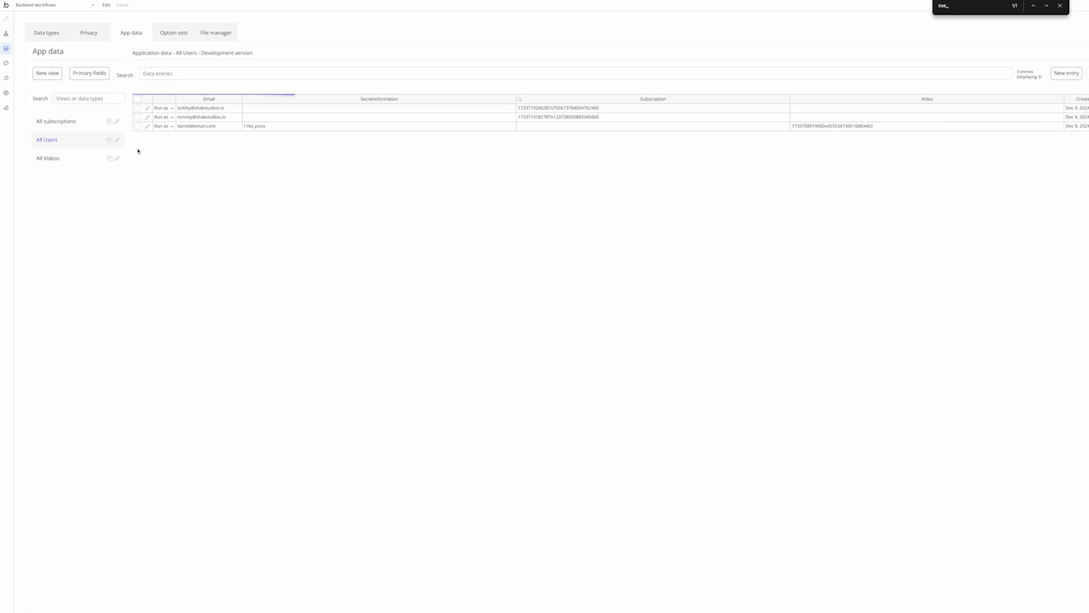
{"action": "left_click_drag", "start_coordinate": [206, 109], "coordinate": [592, 107]}
{"action": "left_click", "coordinate": [586, 152]}
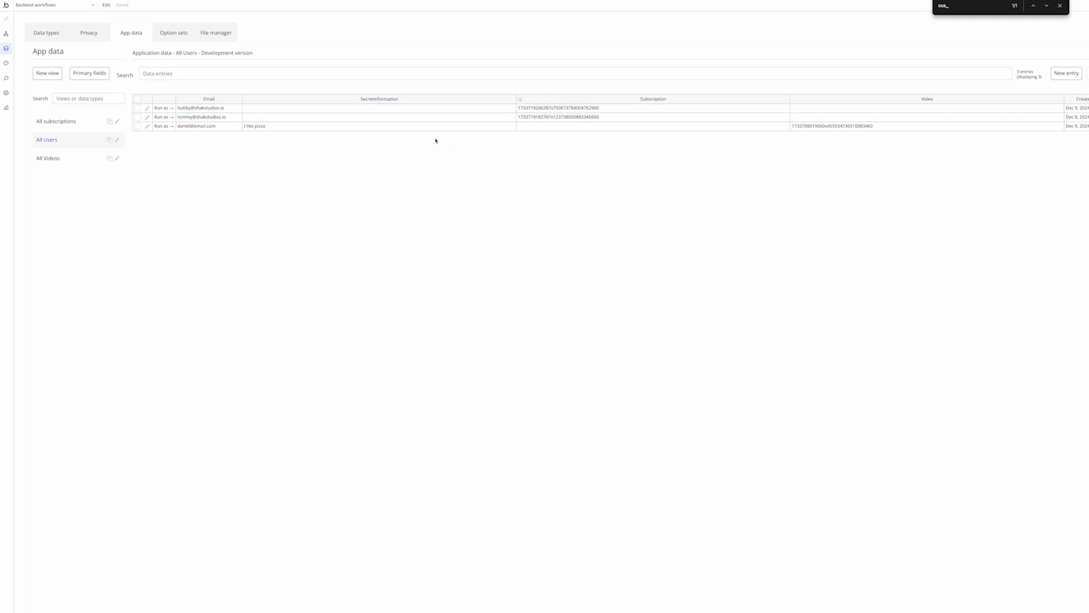
{"action": "left_click", "coordinate": [6, 35]}
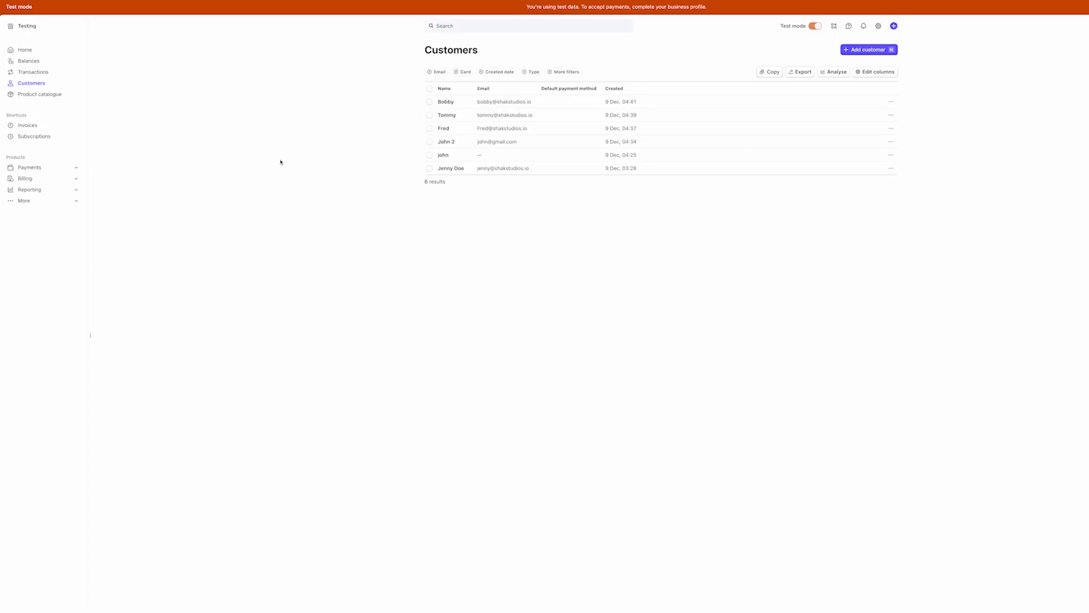
{"action": "left_click", "coordinate": [501, 104]}
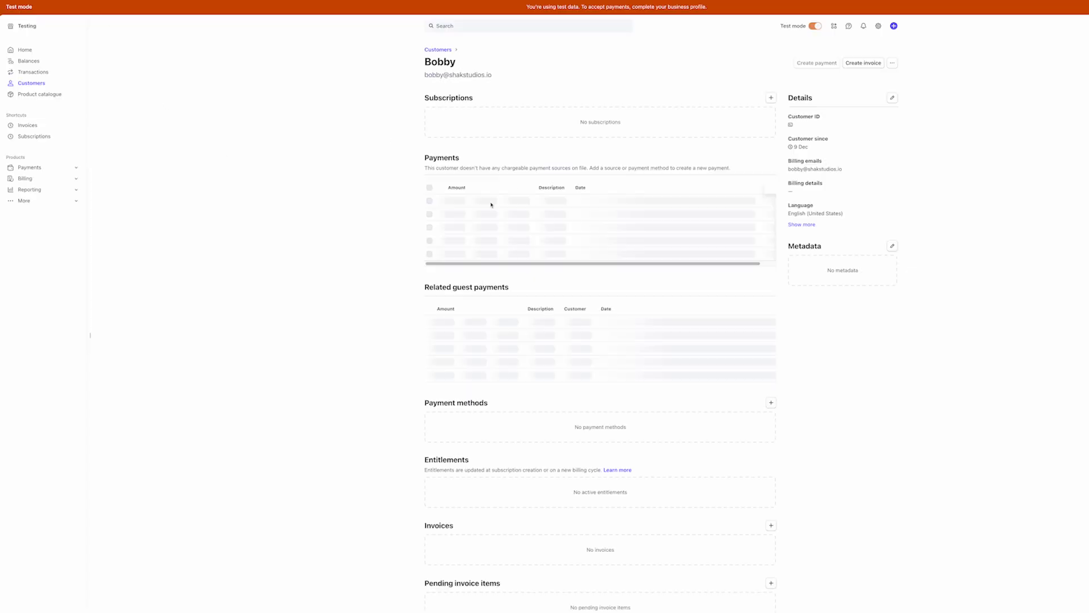
Add a 4242 test card to the customer and create a Pro yearly subscription at A$990.00
{"action": "left_click", "coordinate": [768, 98]}
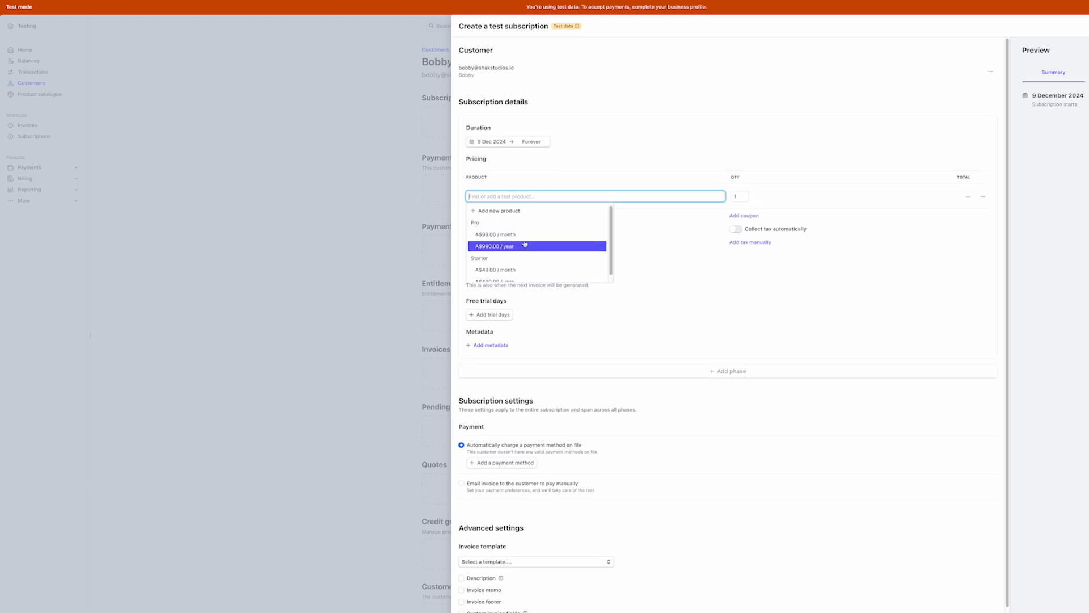
{"action": "left_click", "coordinate": [522, 246]}
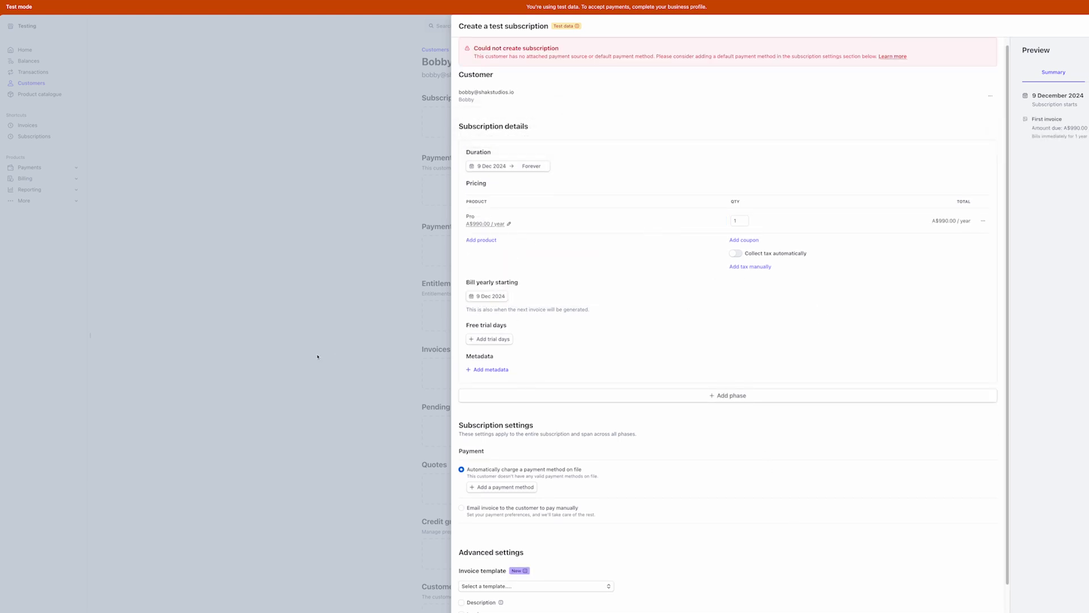
{"action": "key", "text": "Escape"}
{"action": "left_click", "coordinate": [771, 236]}
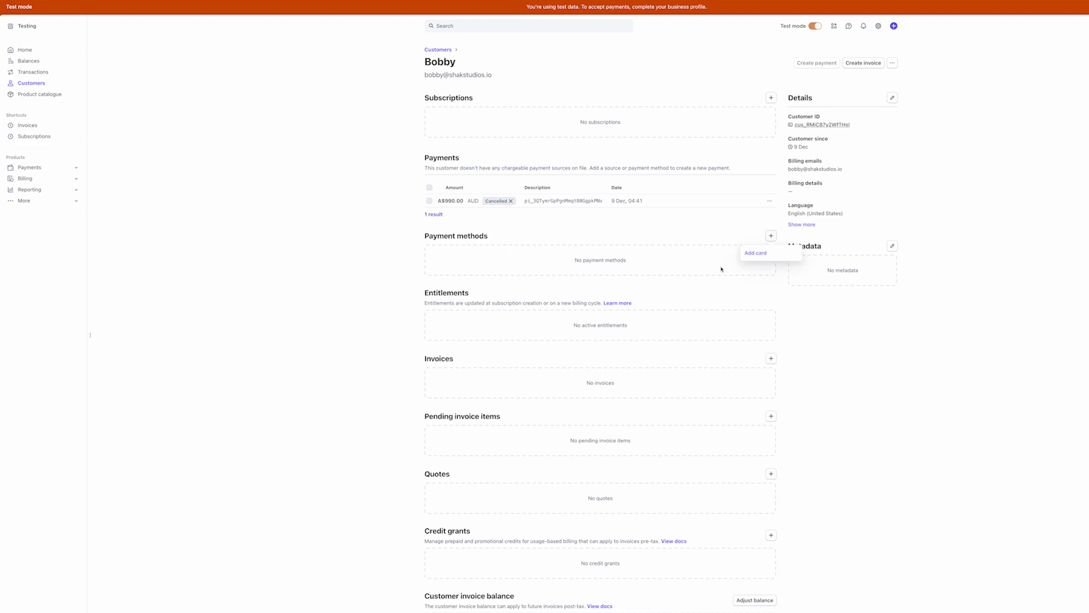
{"action": "left_click", "coordinate": [762, 256]}
{"action": "type", "text": "42424242424242420426333"}
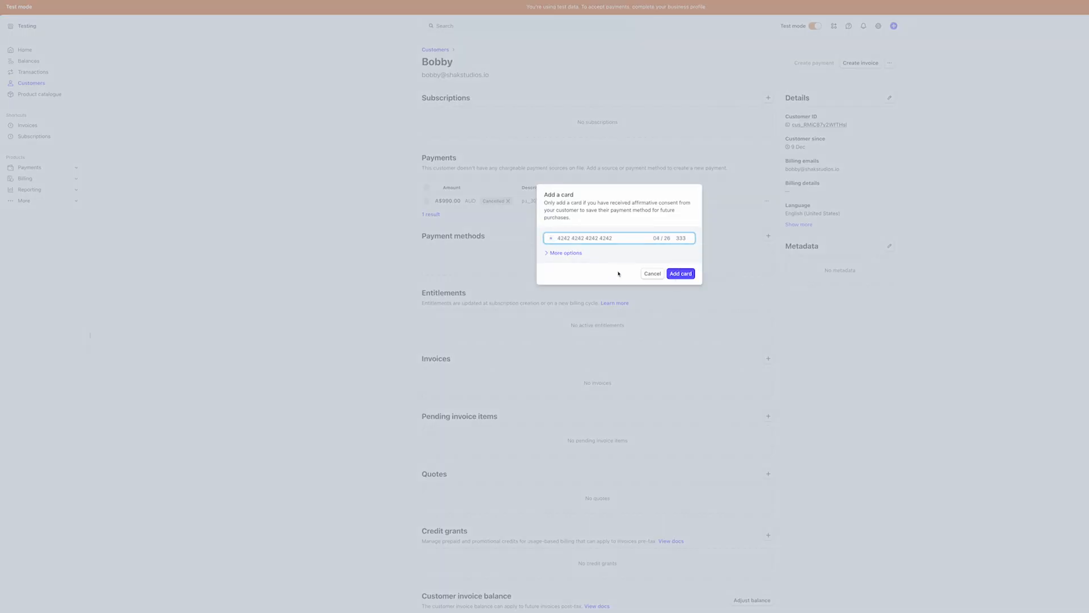
{"action": "left_click", "coordinate": [685, 275]}
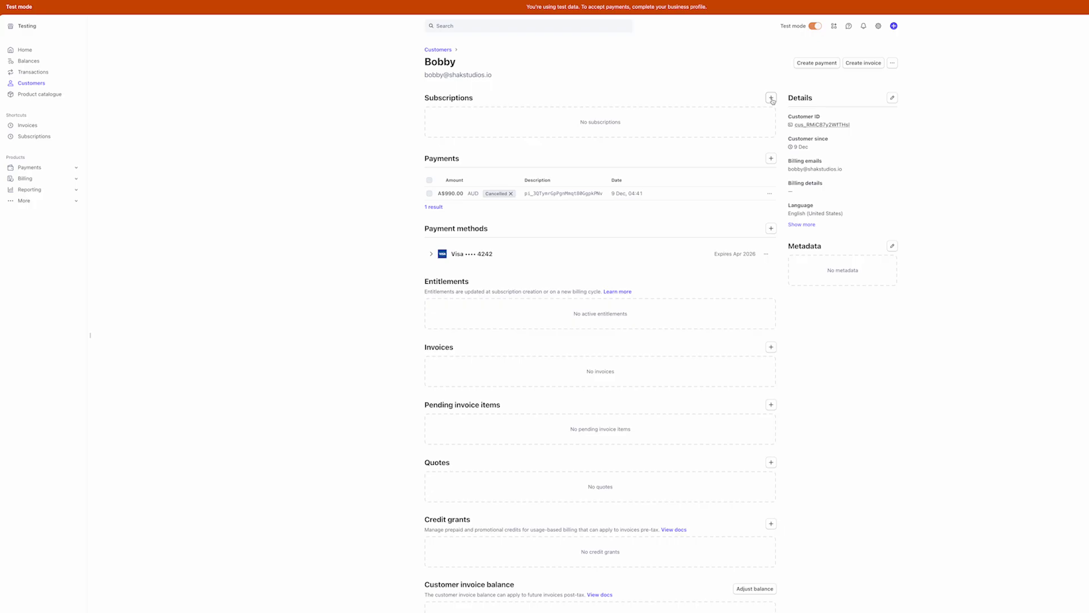
{"action": "left_click", "coordinate": [768, 98]}
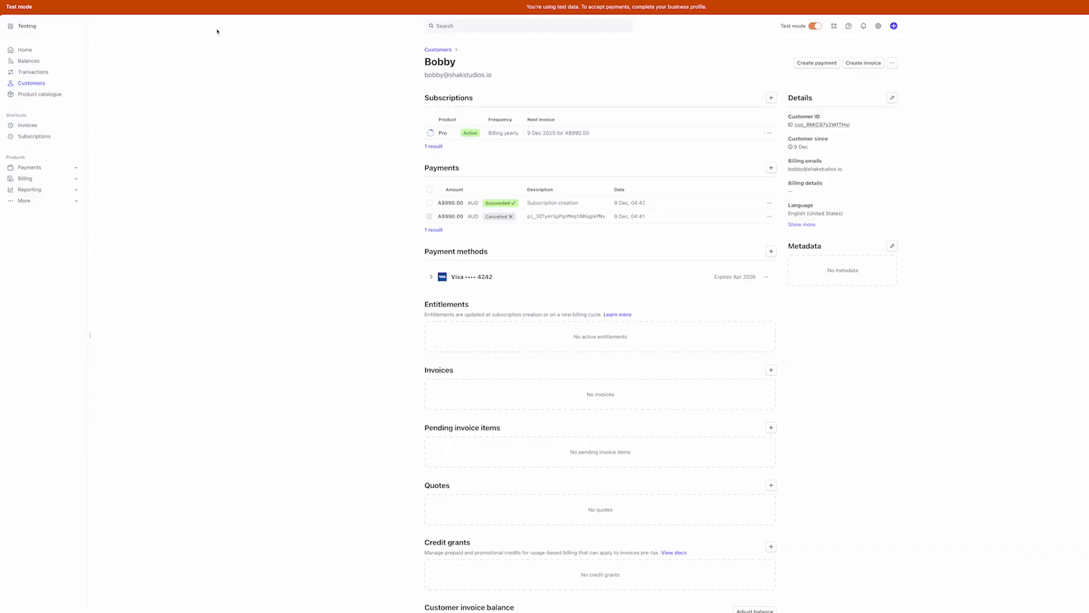
{"action": "key", "text": "ctrl+Tab"}
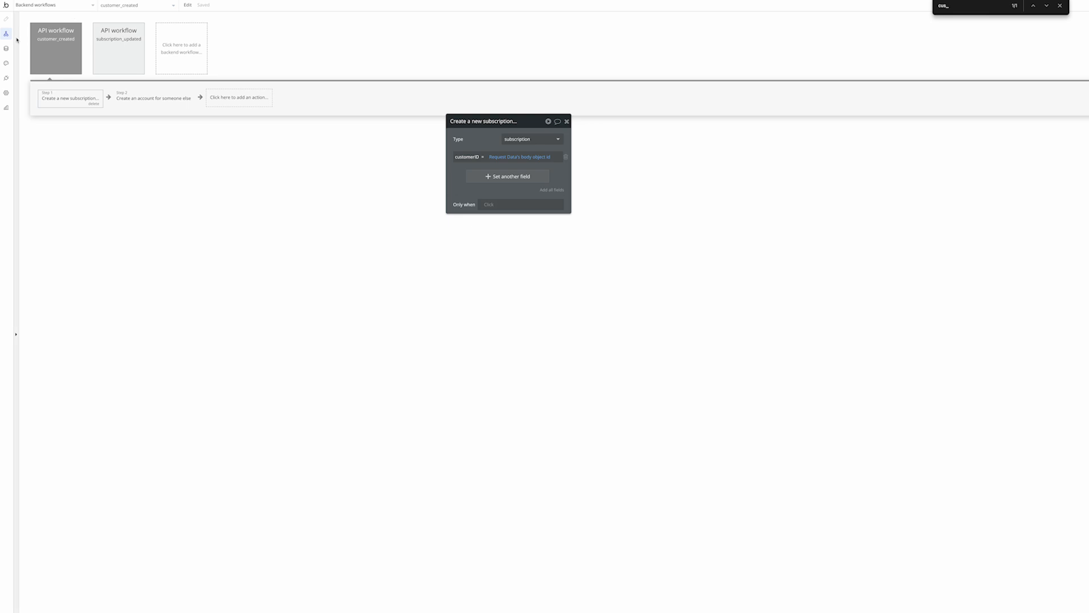
Check the two subscription records' customerID in App data, then select the subscription_updated workflow
{"action": "left_click", "coordinate": [7, 49]}
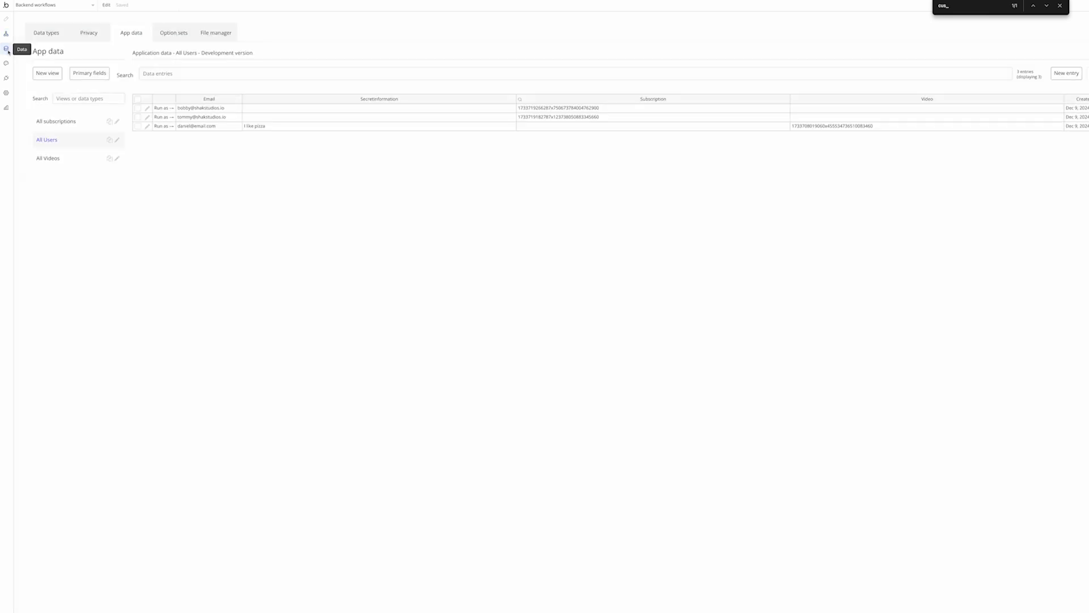
{"action": "left_click", "coordinate": [53, 123]}
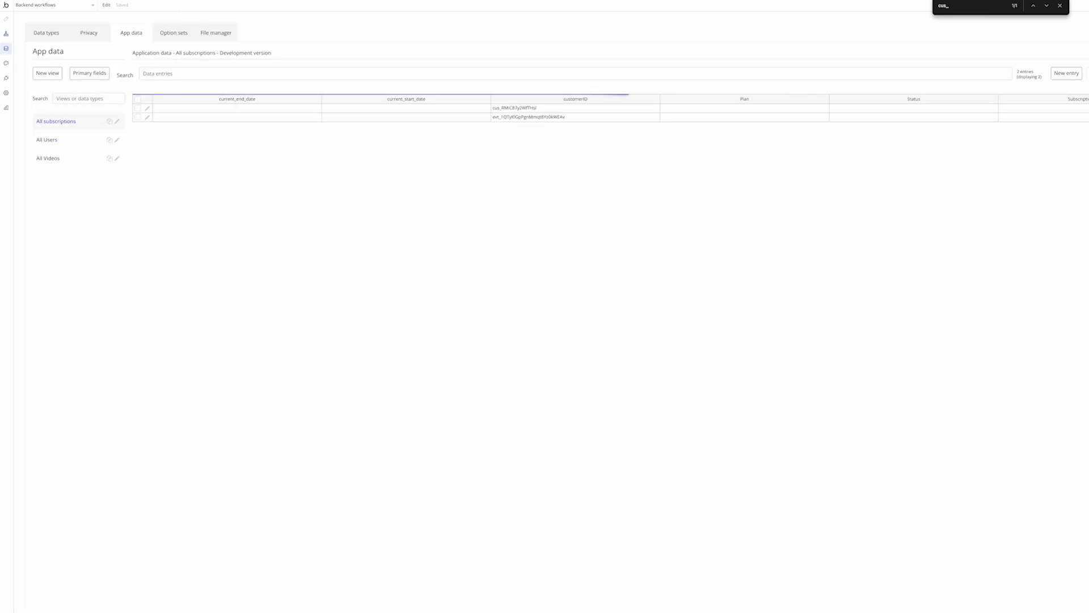
{"action": "left_click", "coordinate": [525, 109]}
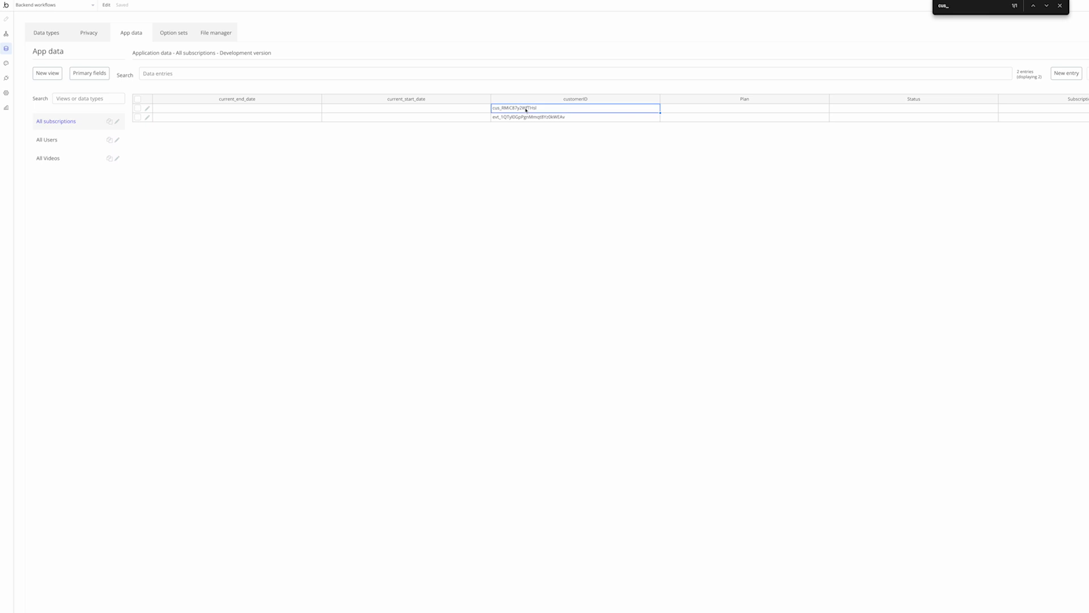
{"action": "left_click", "coordinate": [7, 34]}
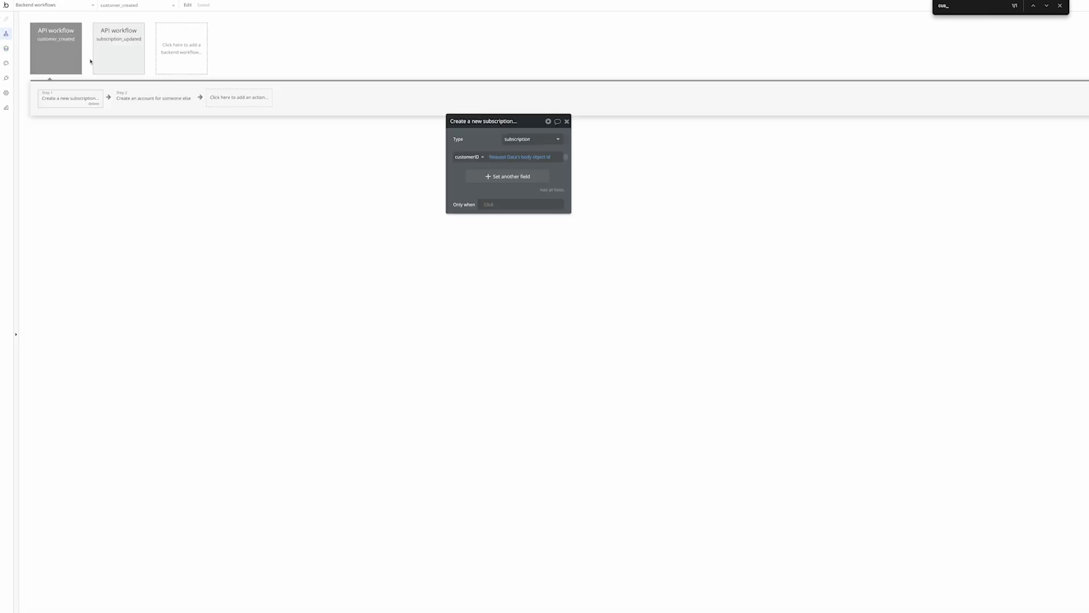
{"action": "left_click", "coordinate": [127, 67]}
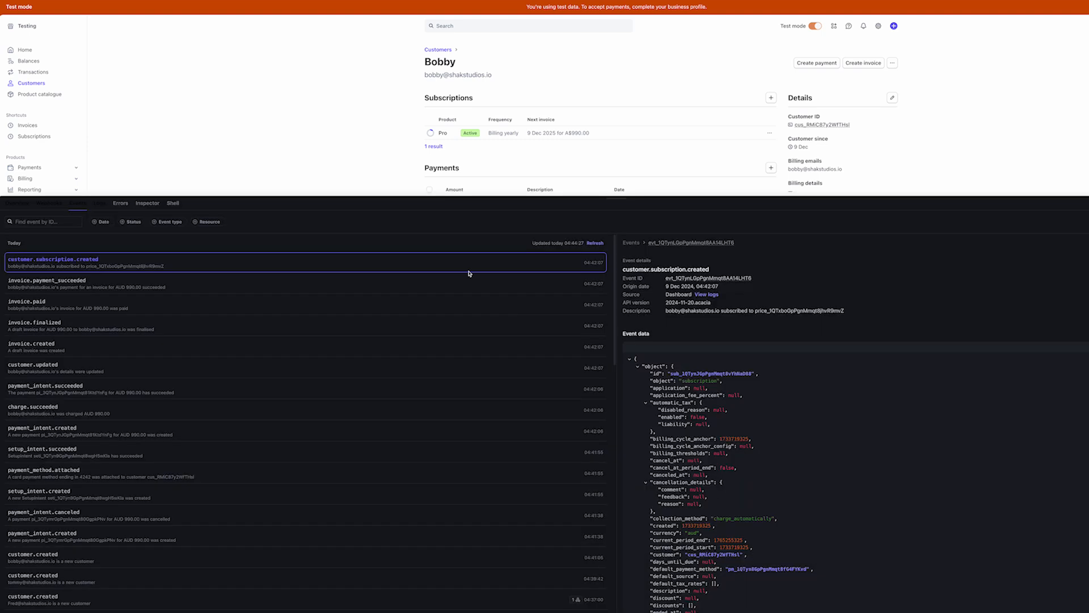
Refresh Stripe events and open the subscription_updated webhook endpoint
{"action": "left_click", "coordinate": [595, 243]}
{"action": "left_click", "coordinate": [49, 203]}
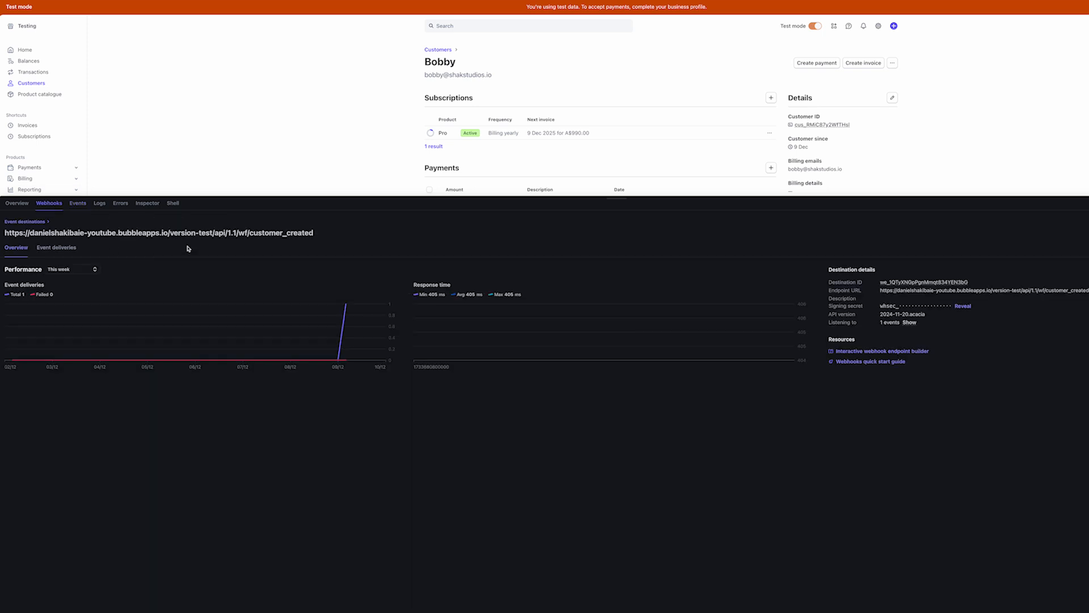
{"action": "left_click", "coordinate": [29, 221]}
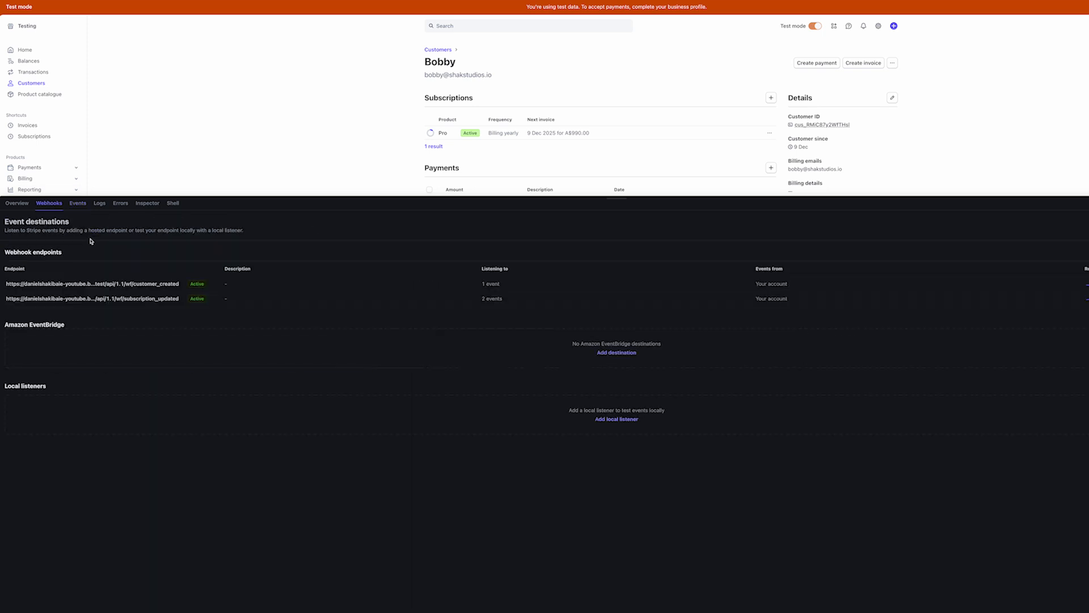
{"action": "left_click", "coordinate": [146, 299]}
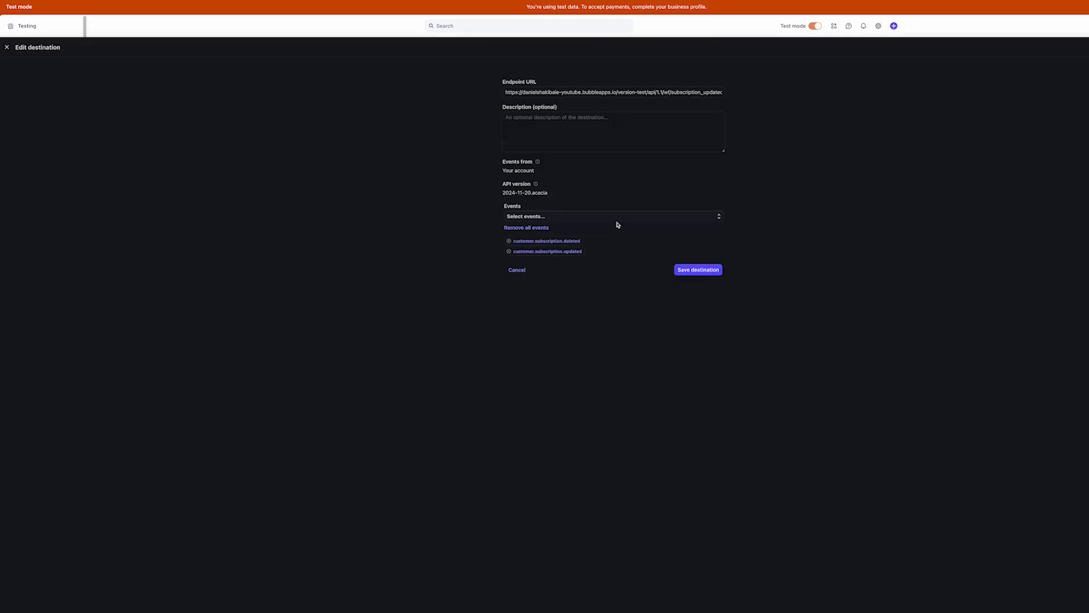
Add subscription created, deleted and updated events to the endpoint, then cancel Pro immediately
{"action": "left_click", "coordinate": [570, 217]}
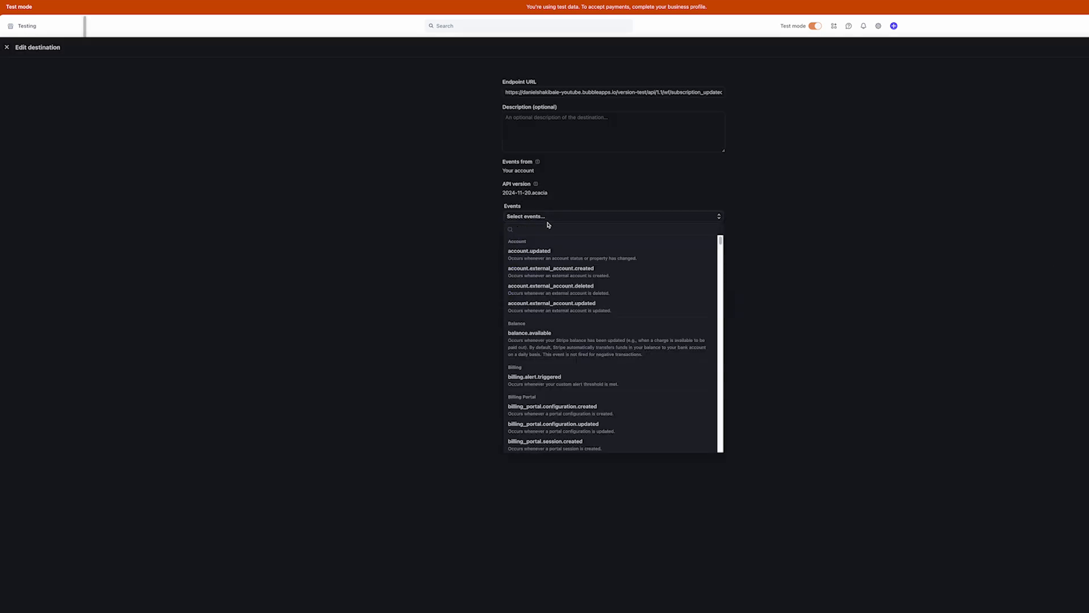
{"action": "type", "text": "subscr"}
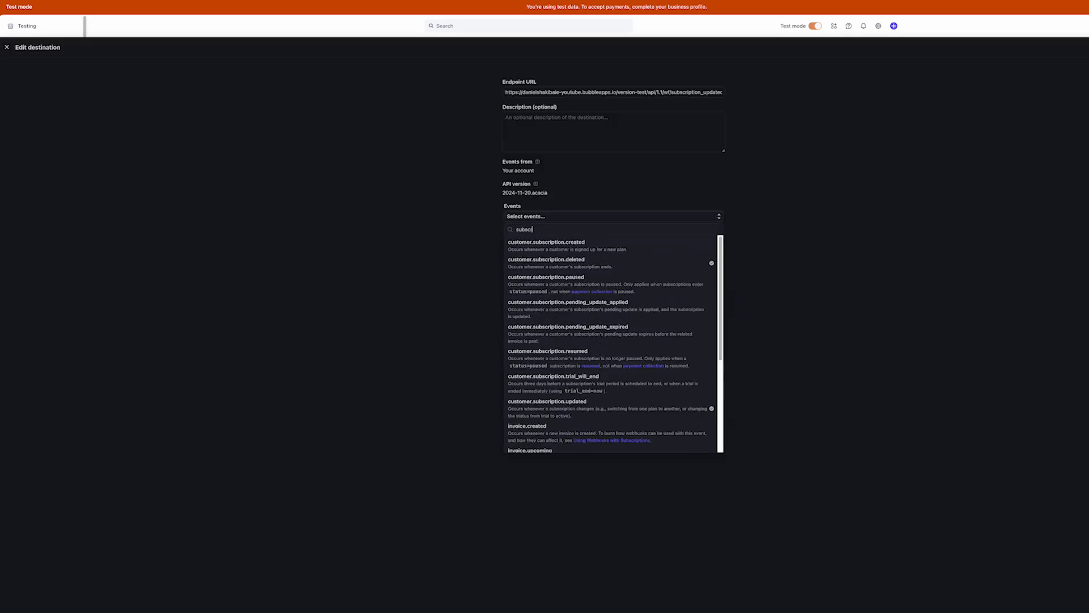
{"action": "type", "text": "iption"}
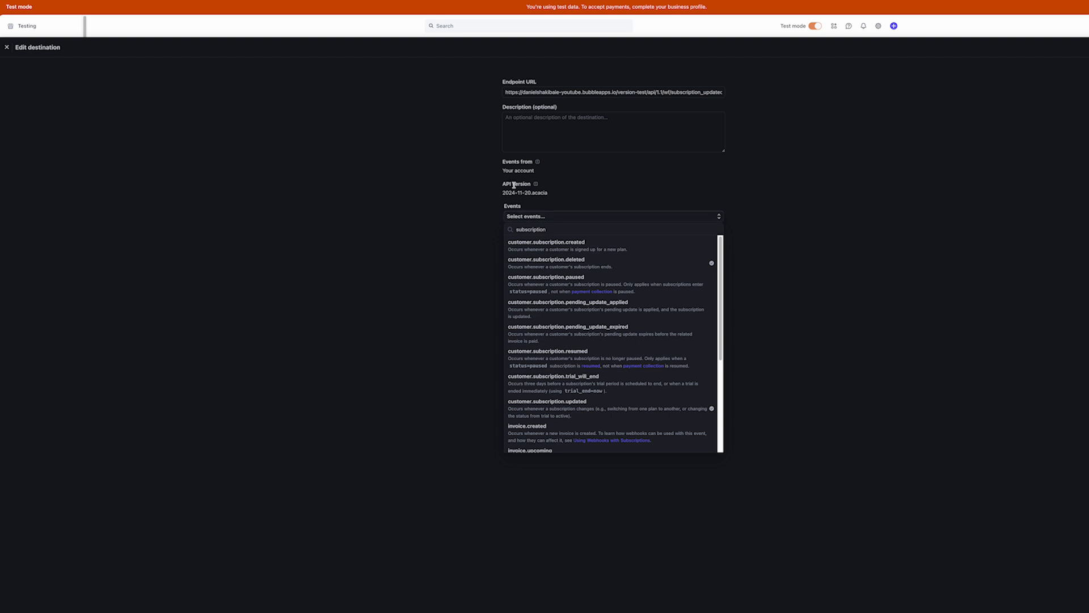
{"action": "left_click", "coordinate": [573, 244]}
{"action": "left_click", "coordinate": [740, 257]}
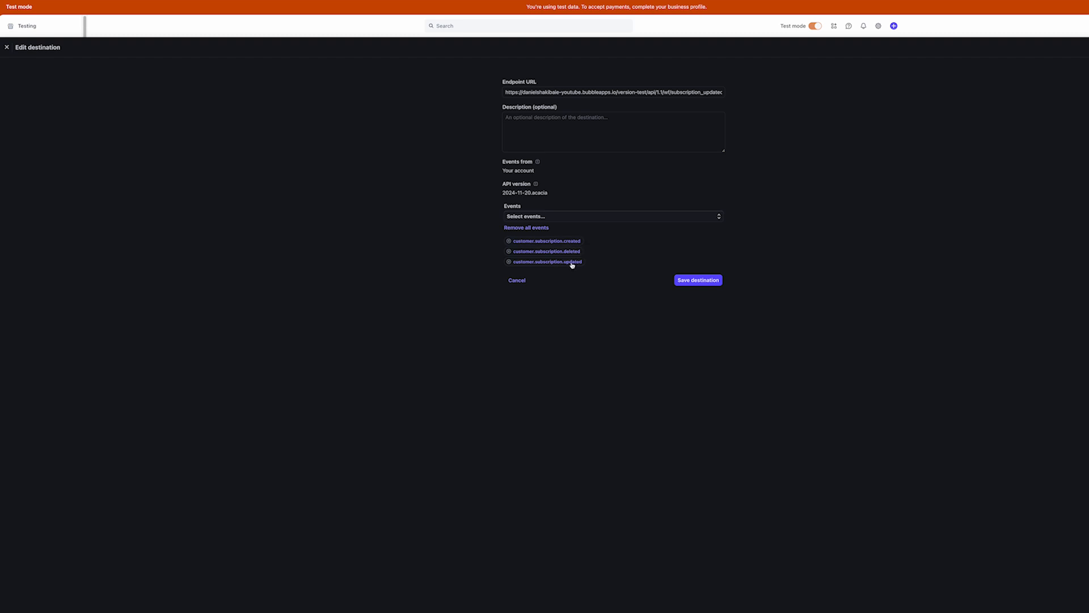
{"action": "left_click", "coordinate": [698, 280]}
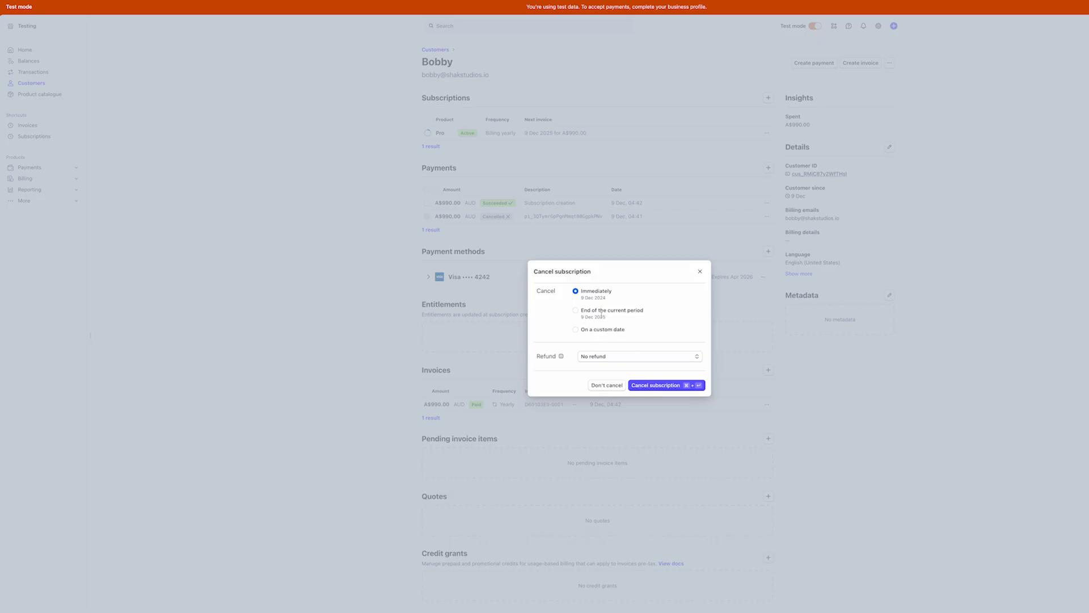
{"action": "left_click", "coordinate": [644, 385]}
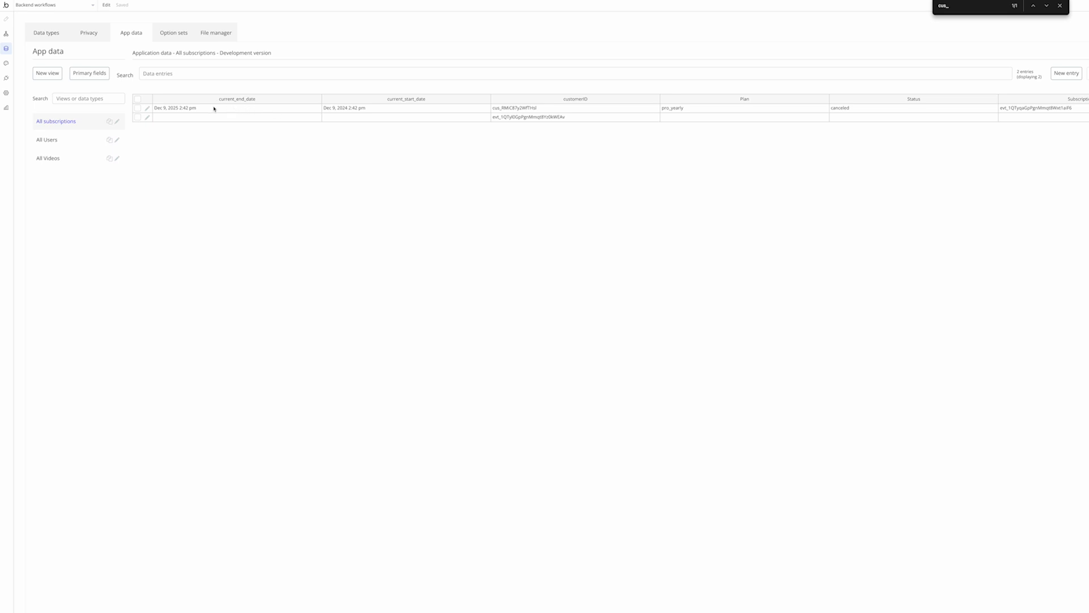
Verify the row's dates, Plan pro_yearly, Status canceled and subscription id, then return to workflows
{"action": "left_click", "coordinate": [186, 109]}
{"action": "left_click", "coordinate": [335, 110]}
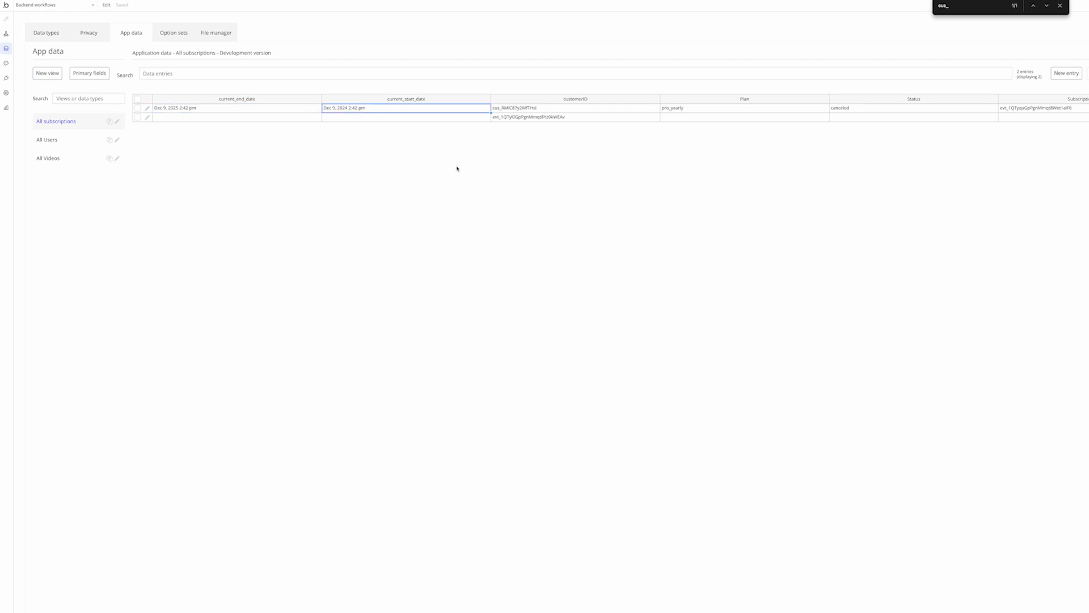
{"action": "left_click", "coordinate": [679, 110]}
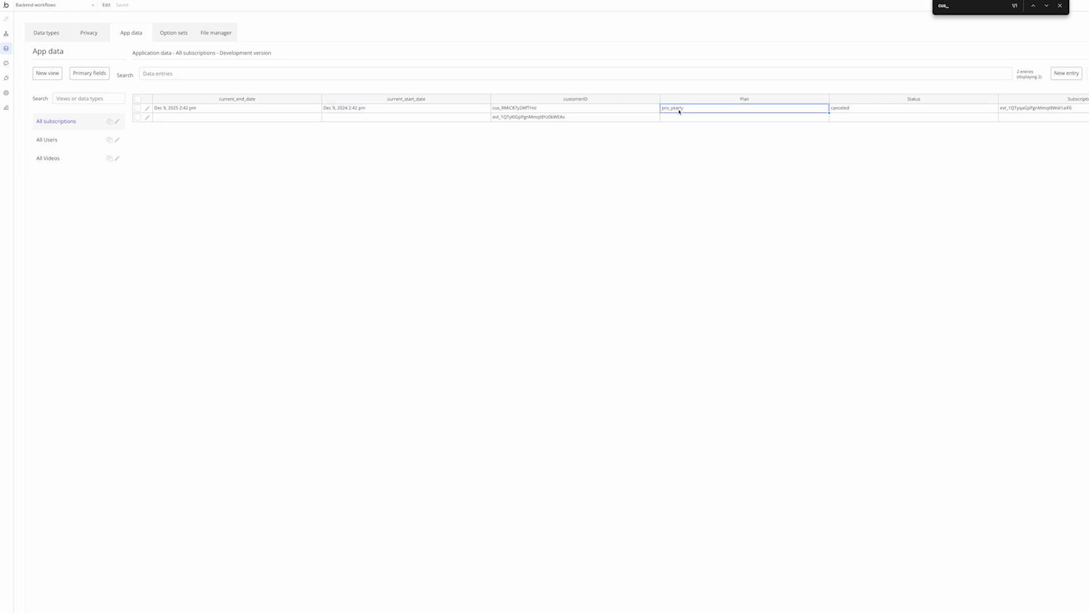
{"action": "left_click", "coordinate": [856, 112]}
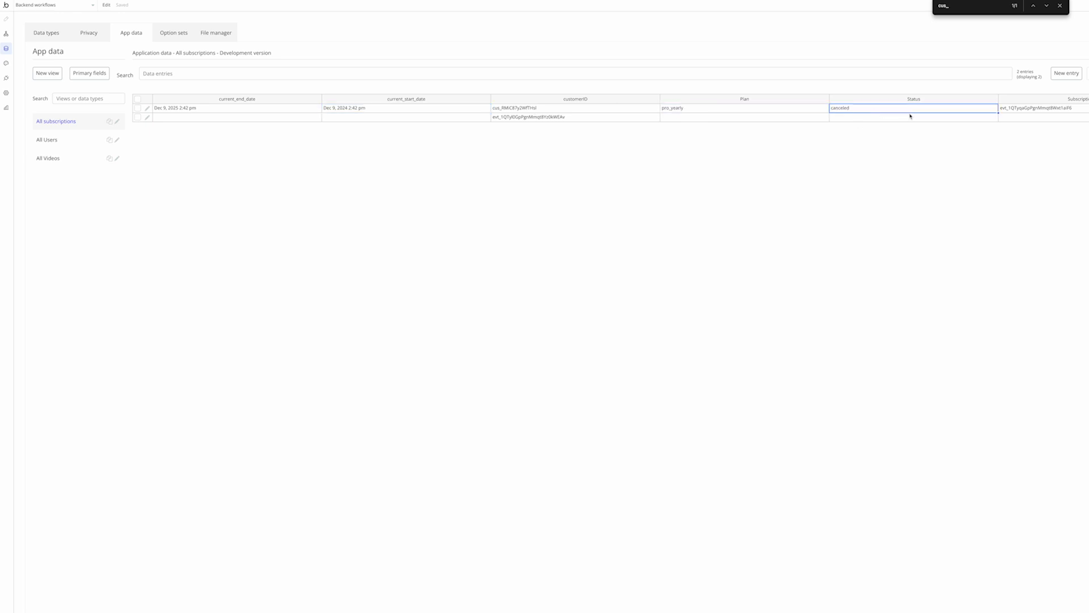
{"action": "left_click", "coordinate": [1010, 112]}
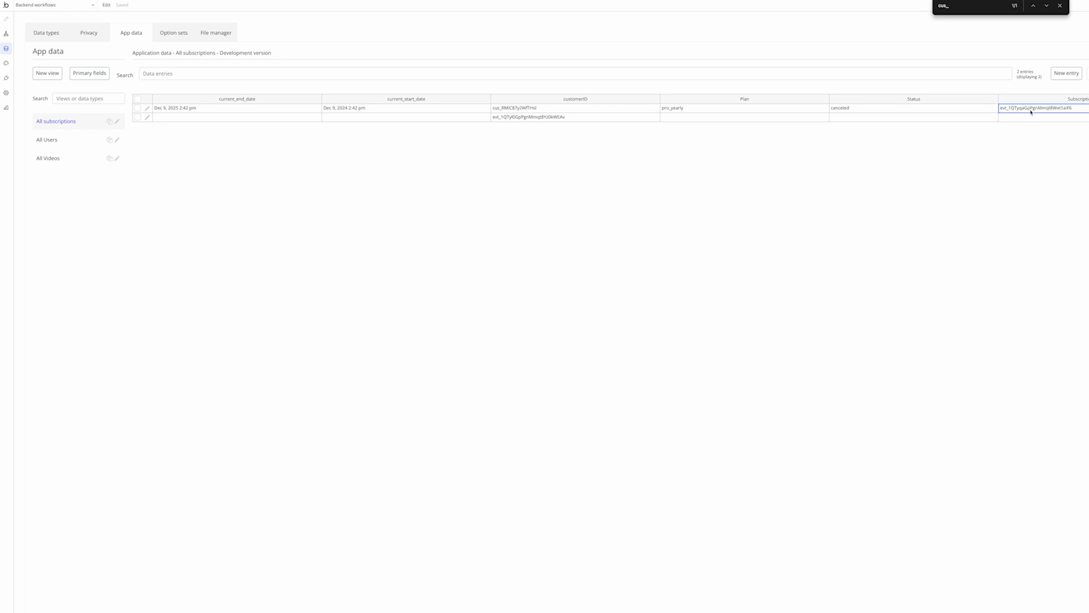
{"action": "left_click", "coordinate": [7, 34]}
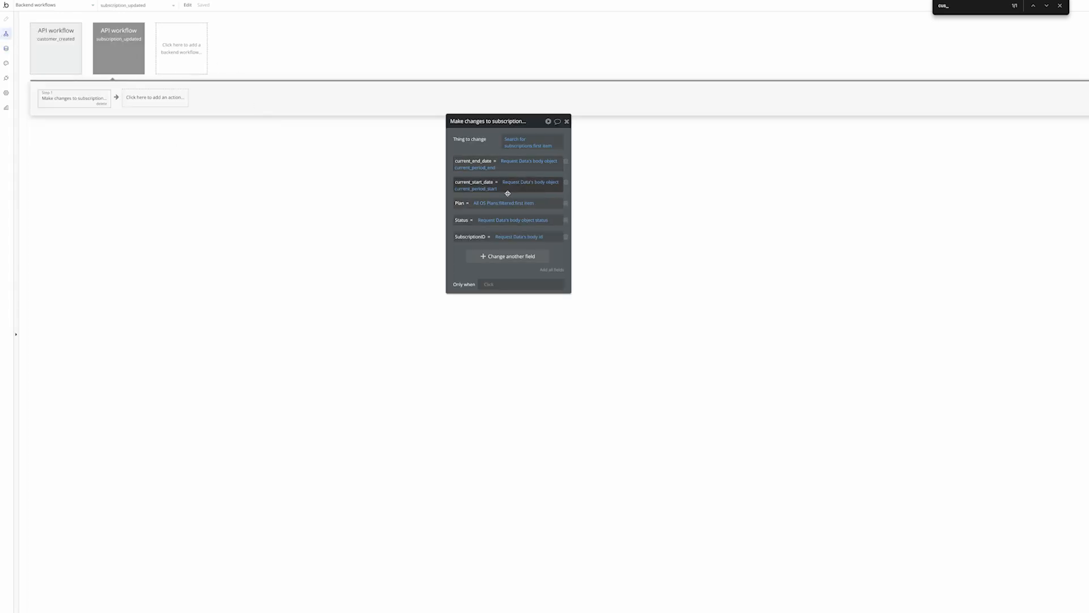
Map the subscription_updated workflow's SubscriptionID field to the request's body object id
{"action": "left_click", "coordinate": [132, 62]}
{"action": "left_click", "coordinate": [536, 239]}
{"action": "key", "text": "super+f"}
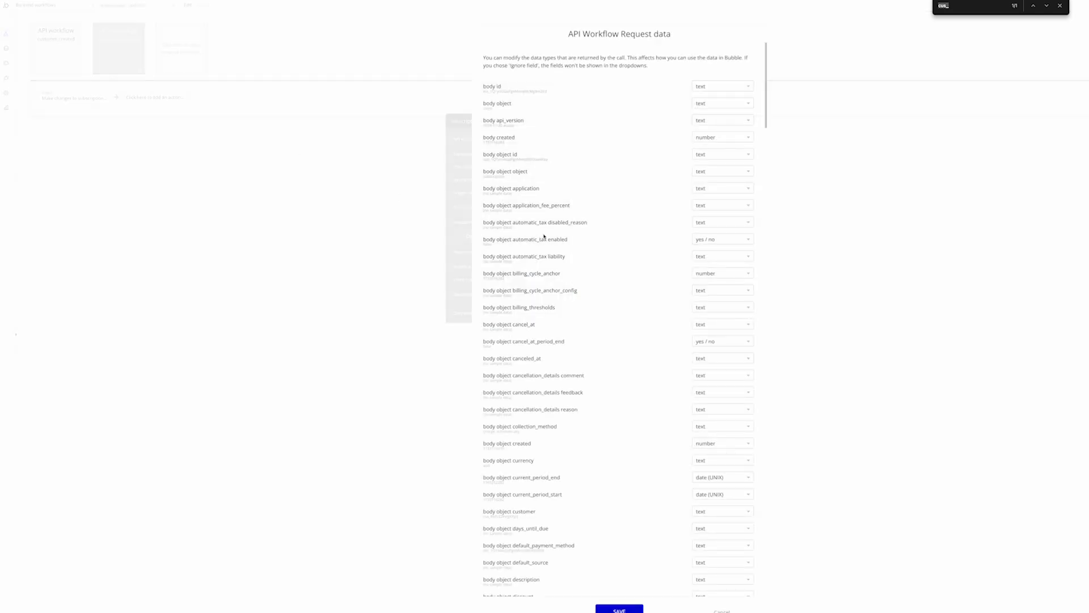
{"action": "type", "text": "sub"}
{"action": "left_click", "coordinate": [409, 175]}
{"action": "left_click", "coordinate": [535, 237]}
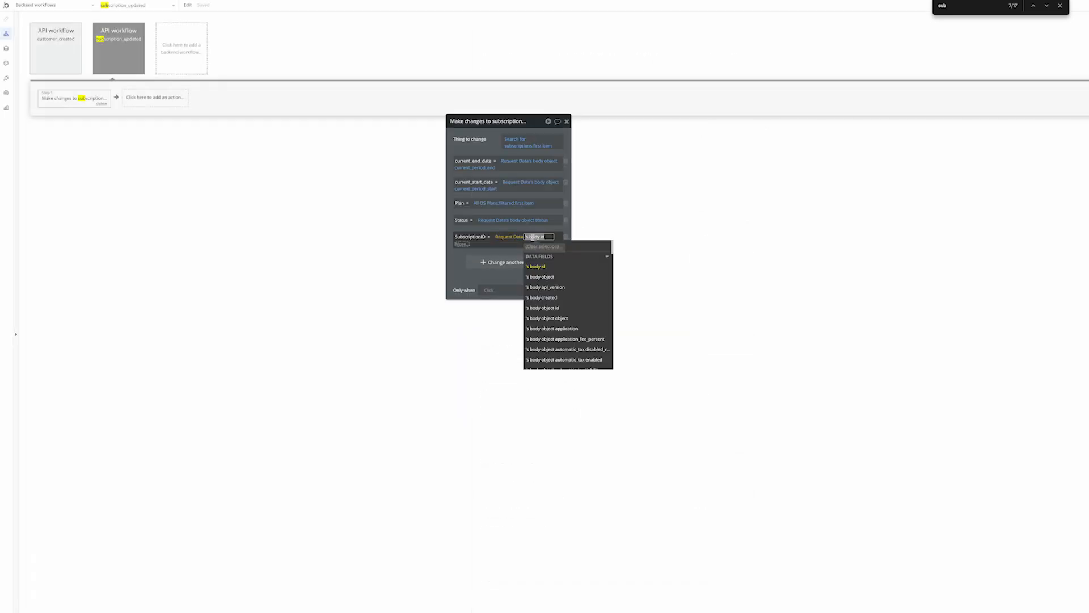
{"action": "left_click", "coordinate": [571, 308]}
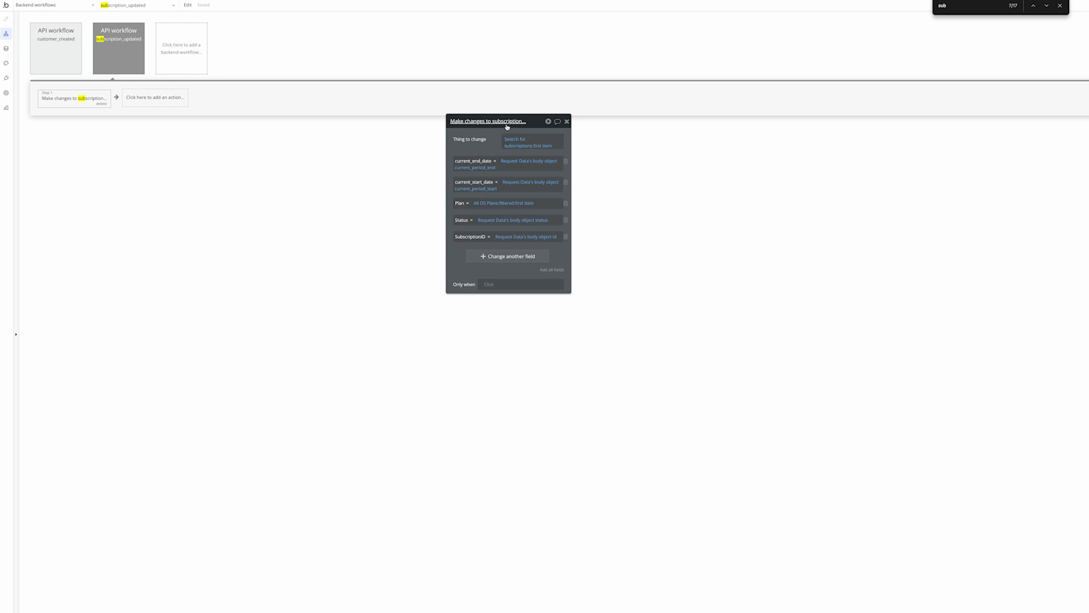
{"action": "left_click_drag", "start_coordinate": [460, 121], "coordinate": [465, 165]}
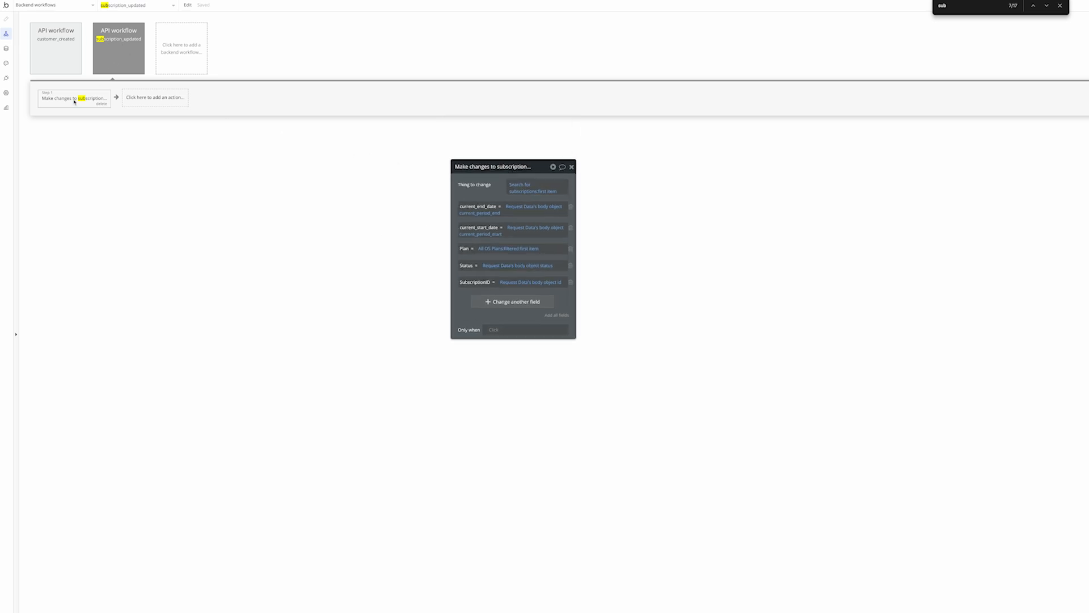
{"action": "left_click", "coordinate": [131, 70]}
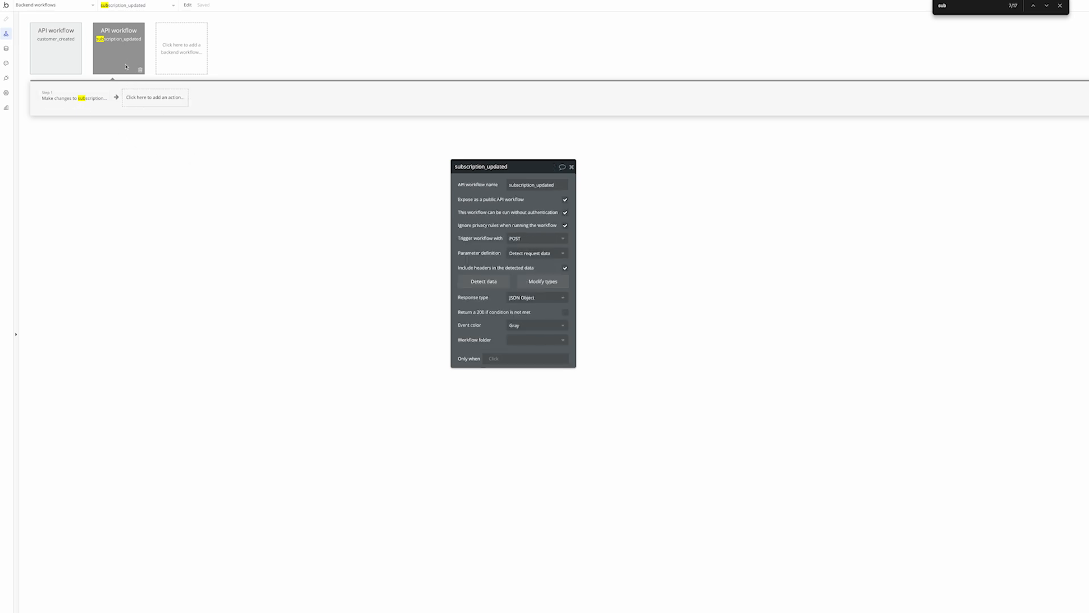
{"action": "left_click", "coordinate": [80, 100]}
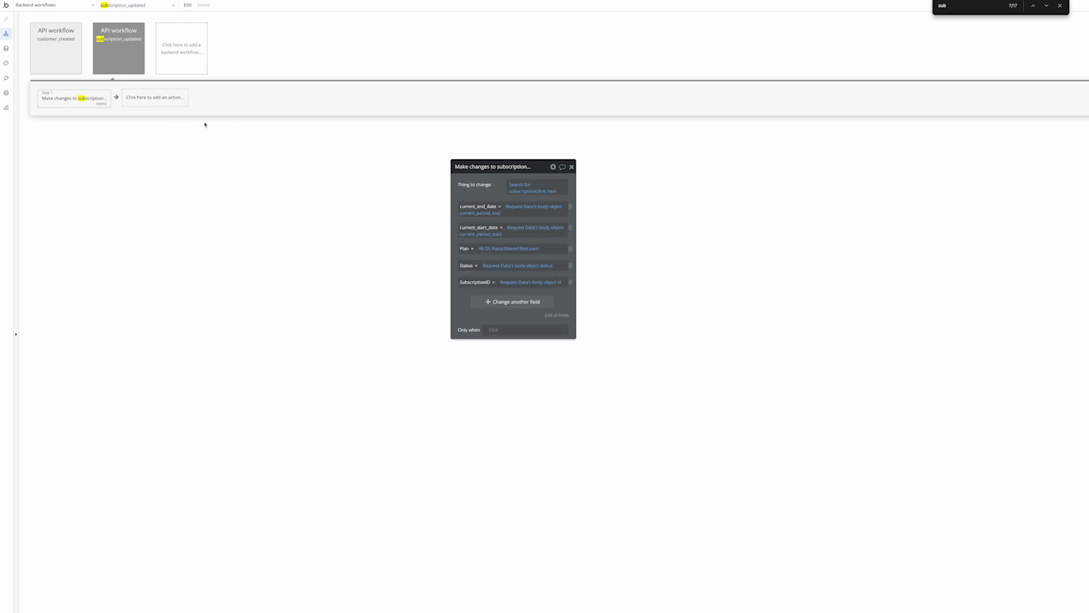
Clear the first subscription record's dates, Plan, Status and SubscriptionID, keeping customerID
{"action": "left_click", "coordinate": [136, 0]}
{"action": "left_click", "coordinate": [6, 48]}
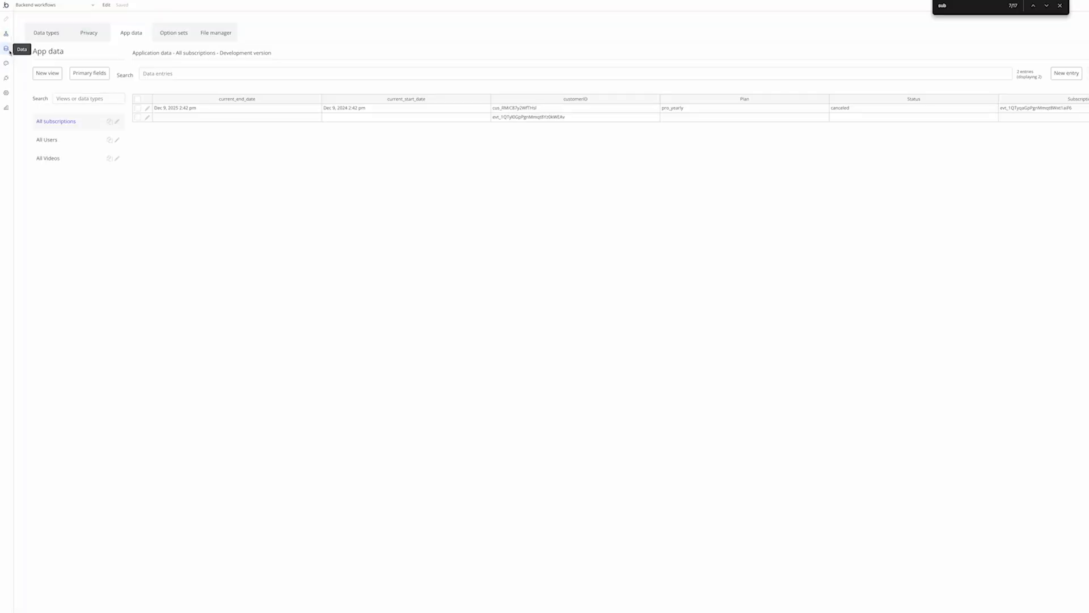
{"action": "left_click", "coordinate": [148, 109]}
{"action": "triple_click", "coordinate": [162, 55]}
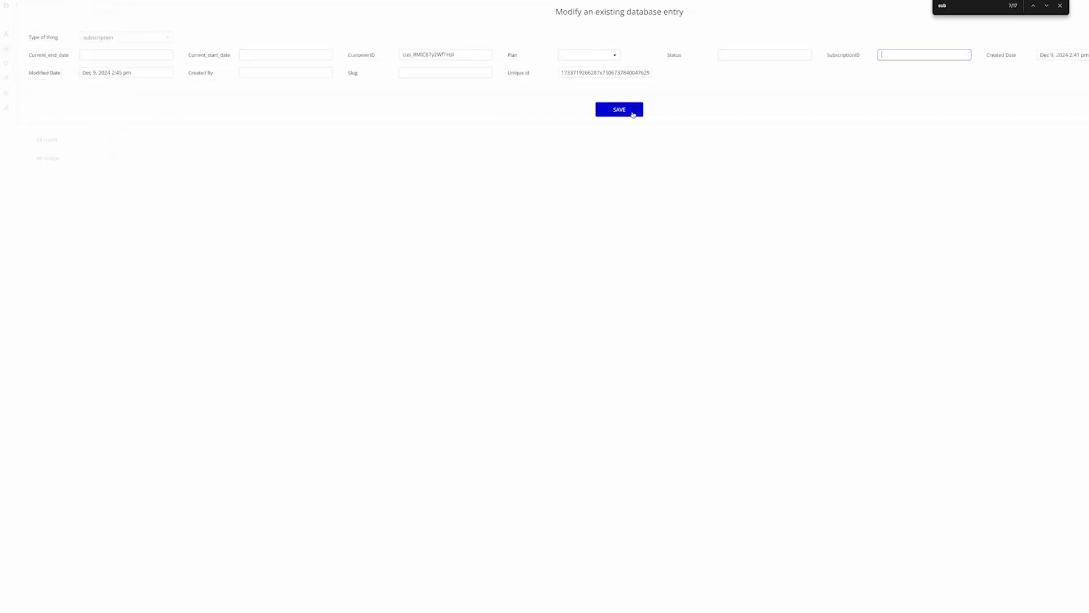
{"action": "left_click", "coordinate": [633, 112]}
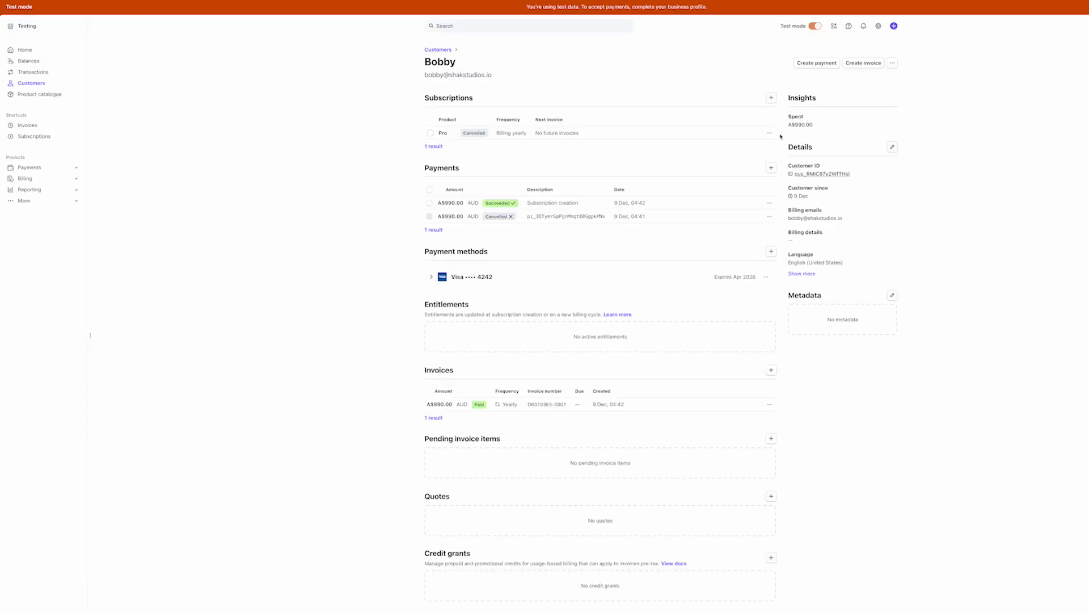
Create a test subscription for the customer on Starter at A$49.00 per month
{"action": "left_click", "coordinate": [771, 98]}
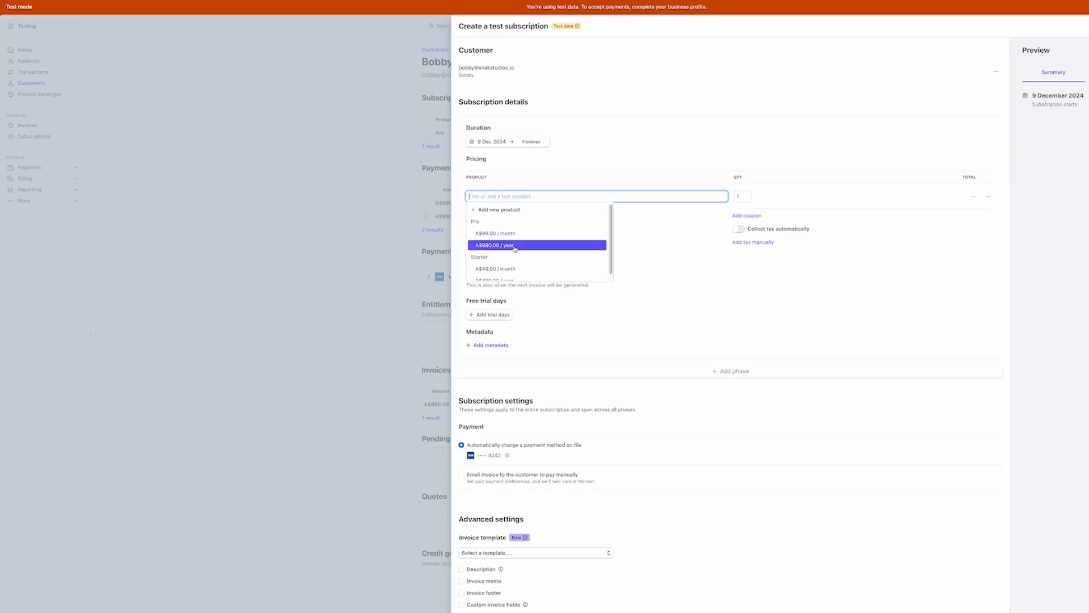
{"action": "scroll", "coordinate": [513, 273], "scroll_direction": "down", "scroll_amount": 1}
{"action": "left_click", "coordinate": [509, 262]}
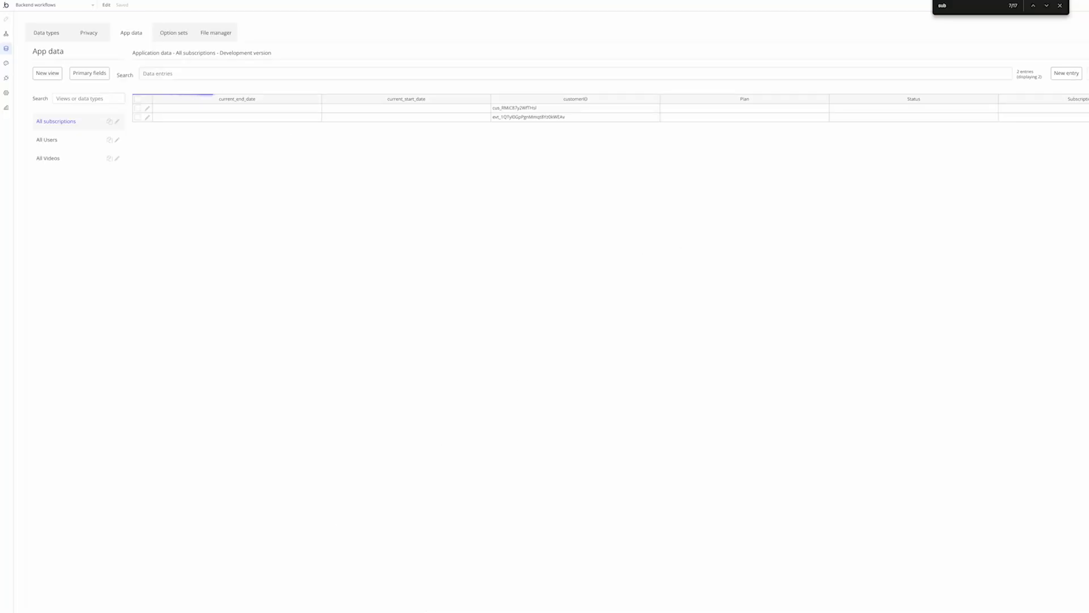
Inspect the refreshed row: starter_monthly, active, Dec 9 2024–Jan 9 2025, and new subscription id
{"action": "left_click", "coordinate": [196, 108]}
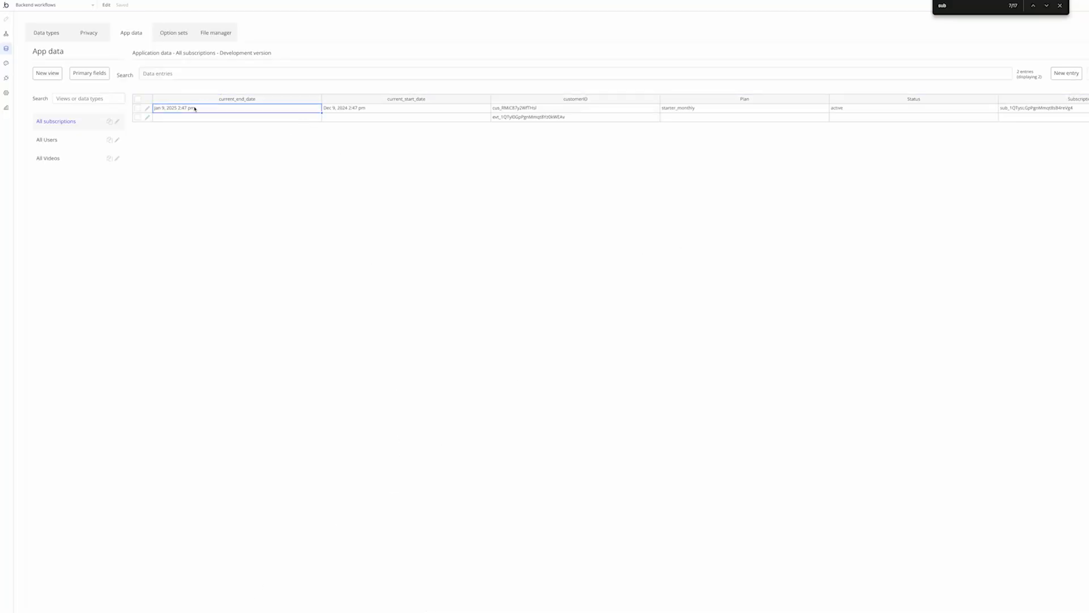
{"action": "left_click", "coordinate": [348, 107]}
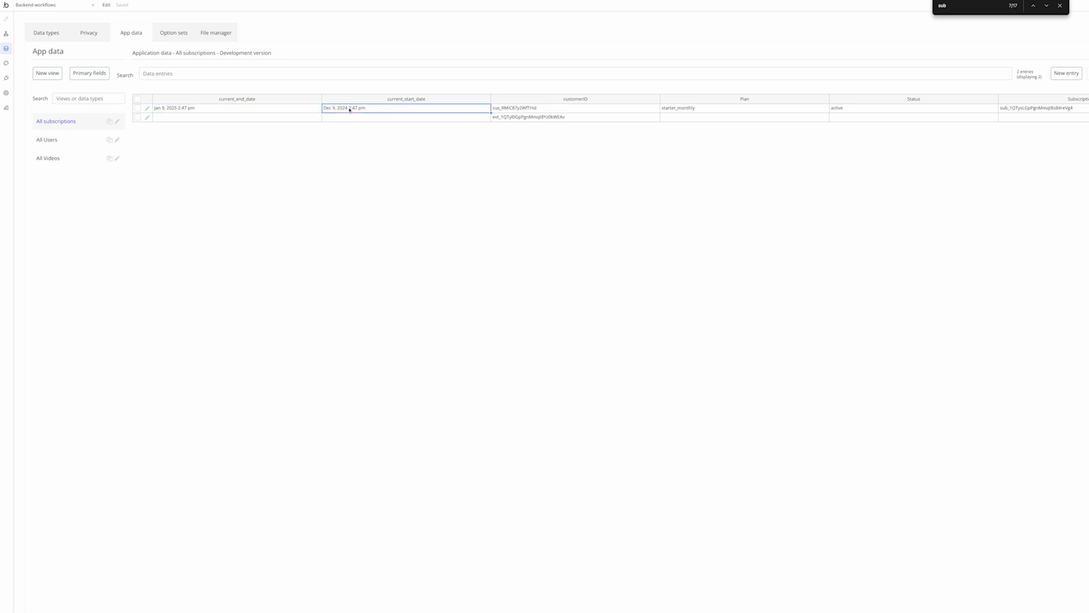
{"action": "left_click", "coordinate": [681, 112]}
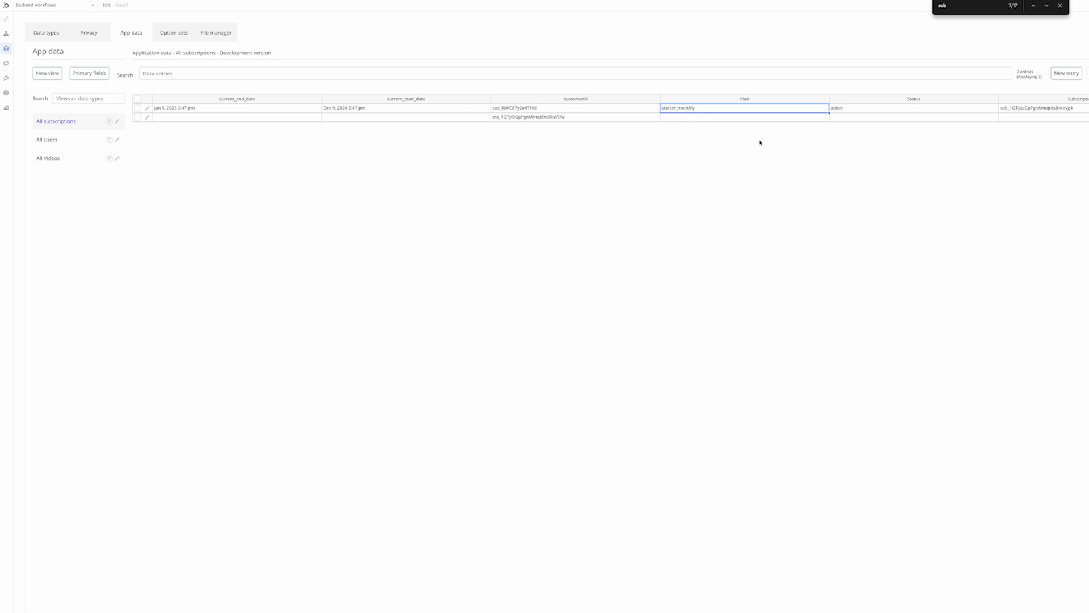
{"action": "left_click", "coordinate": [853, 112]}
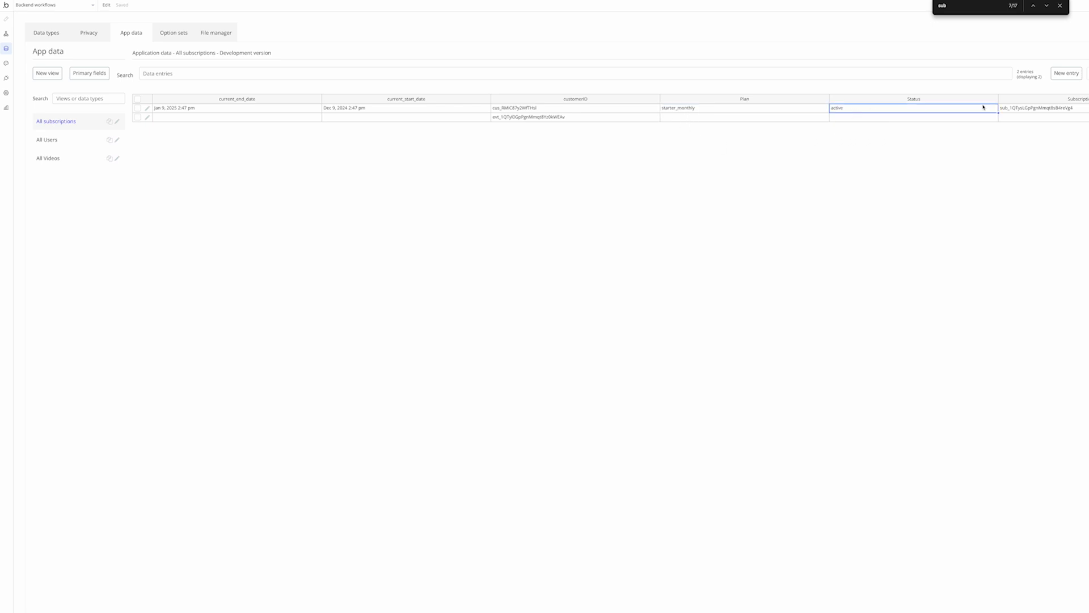
{"action": "left_click", "coordinate": [1027, 111]}
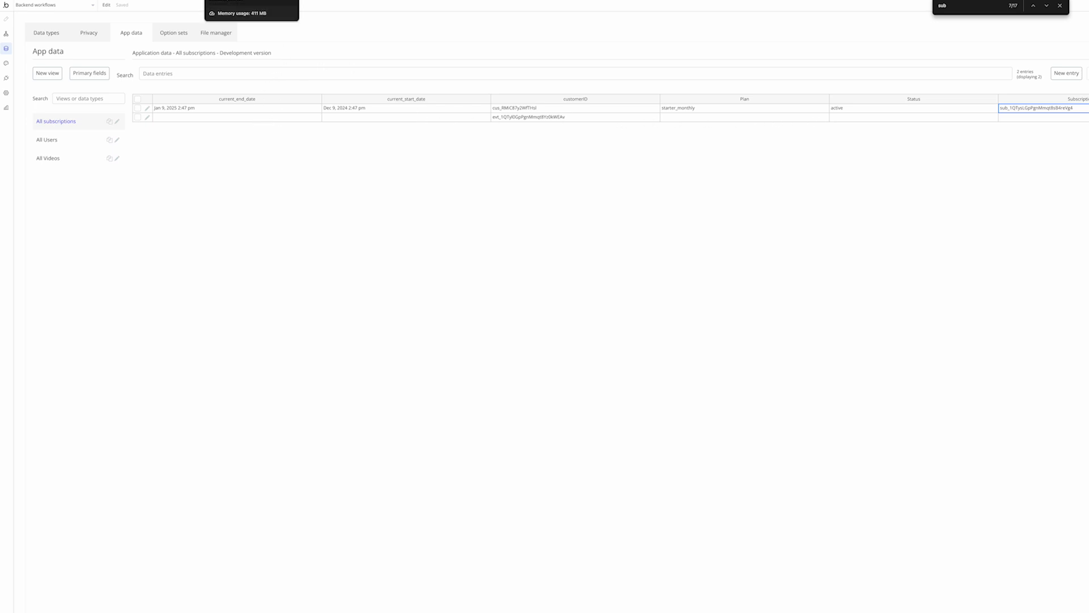
{"action": "left_click", "coordinate": [209, 109]}
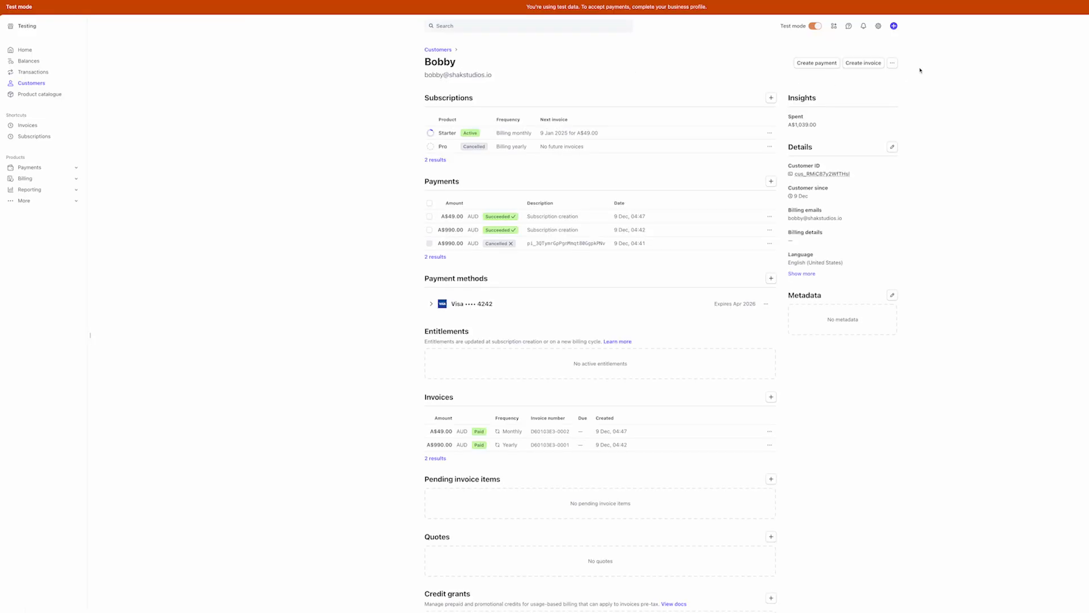
View the Starter plan in the customer's billing portal, then close it and return to Bubble
{"action": "left_click", "coordinate": [892, 63]}
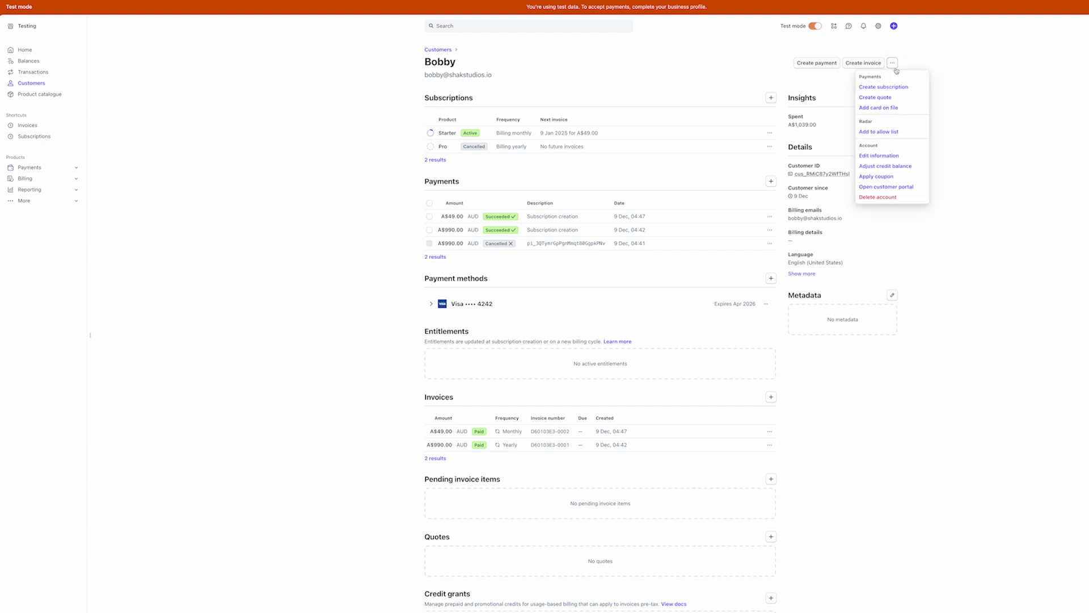
{"action": "left_click", "coordinate": [887, 191]}
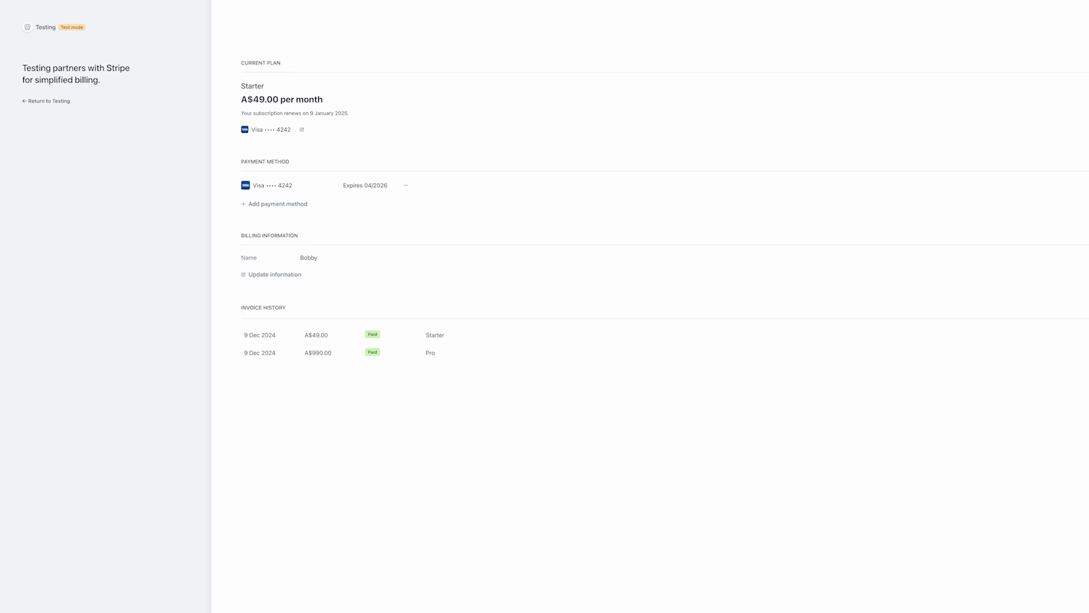
{"action": "key", "text": "super+w"}
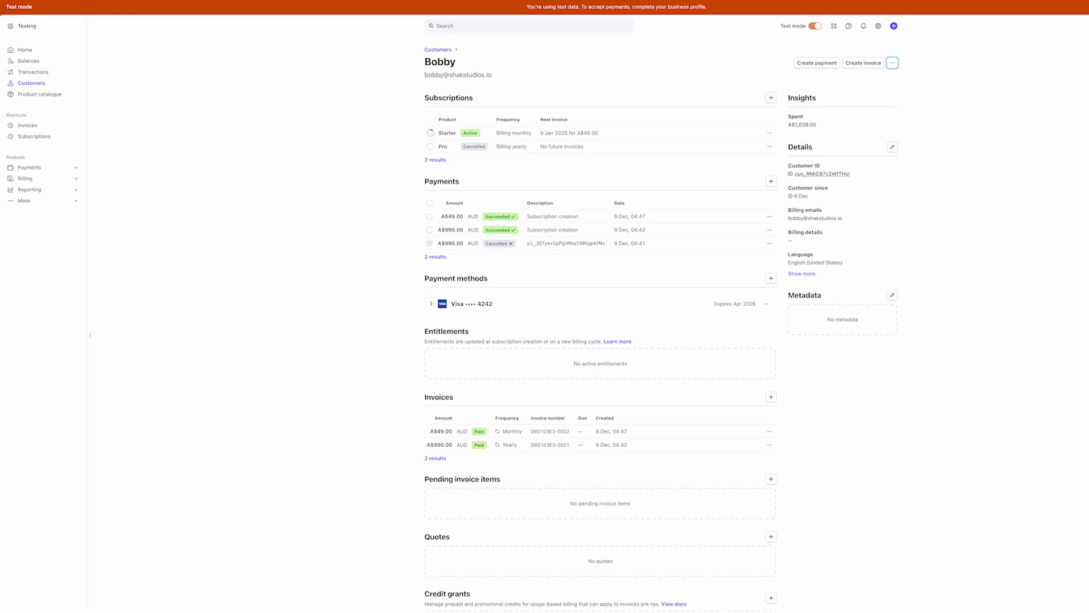
{"action": "key", "text": "ctrl+Tab"}
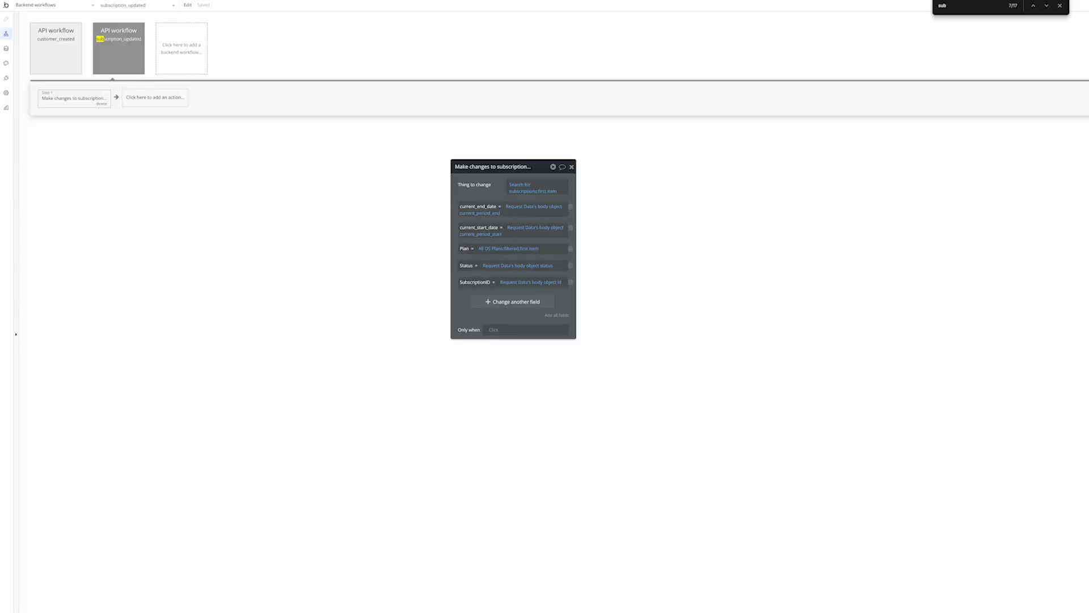
Search the plugin store and install the Stripe plugin
{"action": "left_click", "coordinate": [6, 79]}
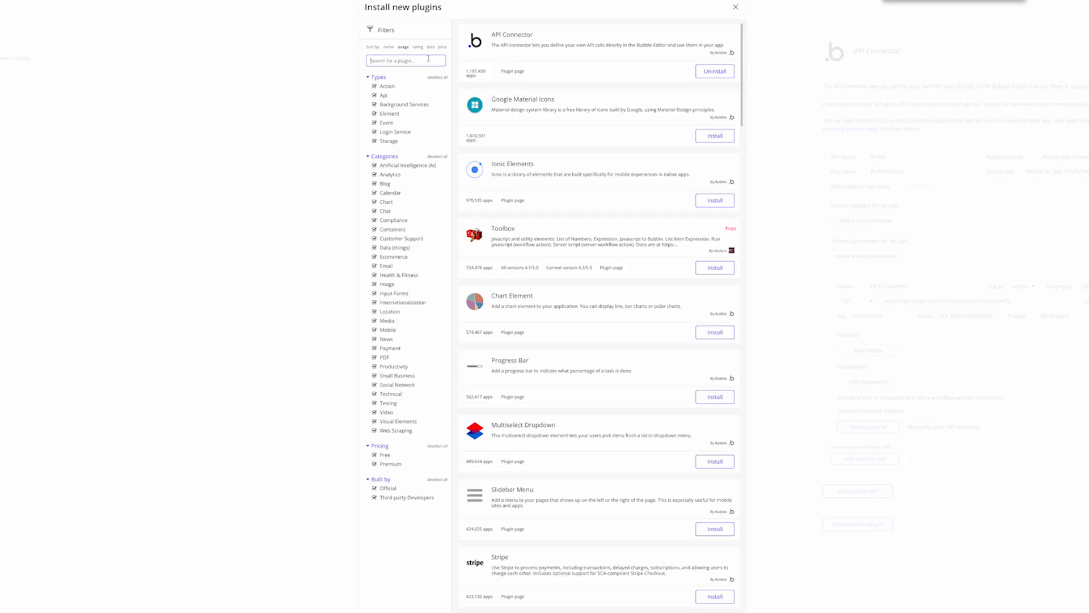
{"action": "type", "text": "portal"}
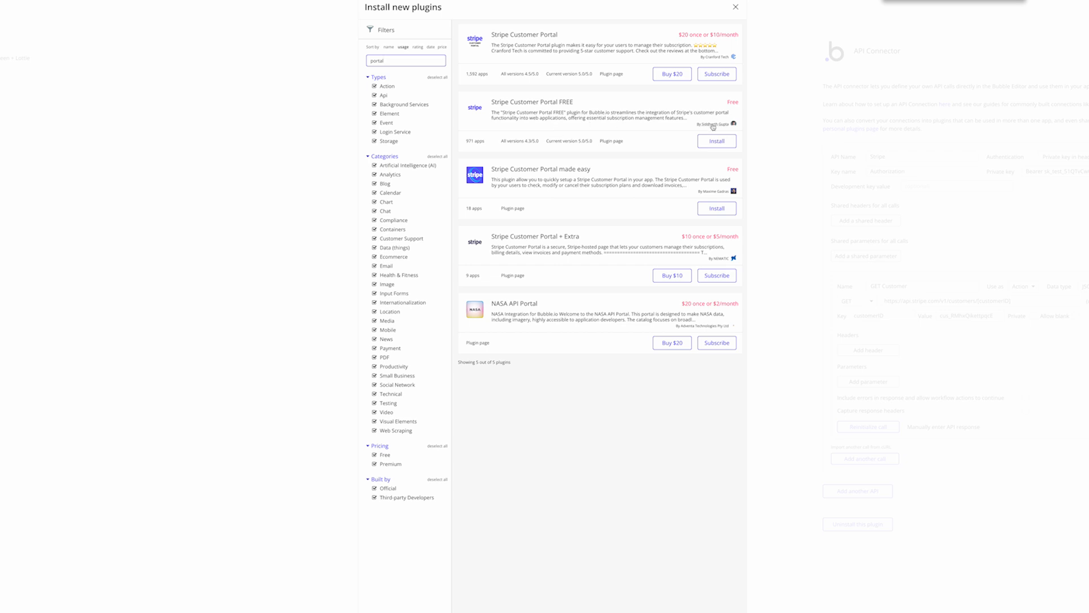
{"action": "double_click", "coordinate": [402, 61]}
{"action": "type", "text": "stripe"}
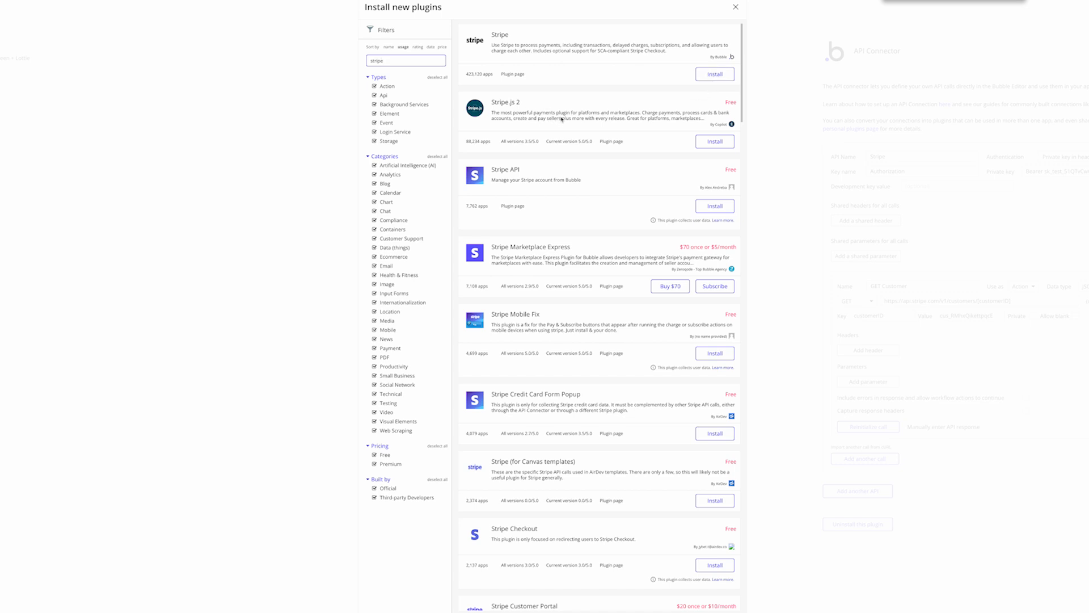
{"action": "left_click", "coordinate": [716, 75]}
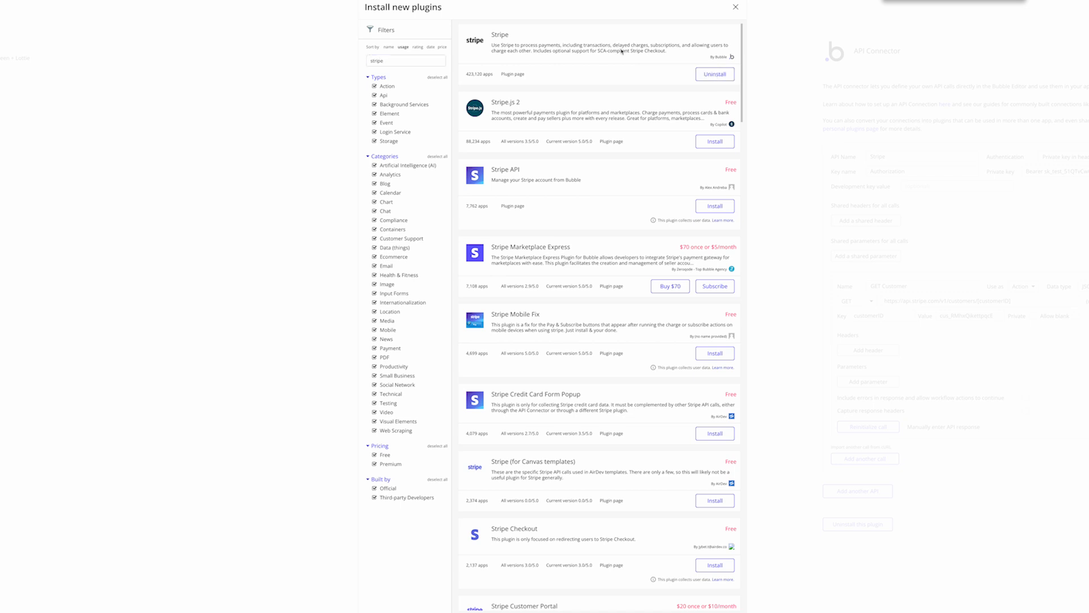
{"action": "left_click", "coordinate": [785, 100]}
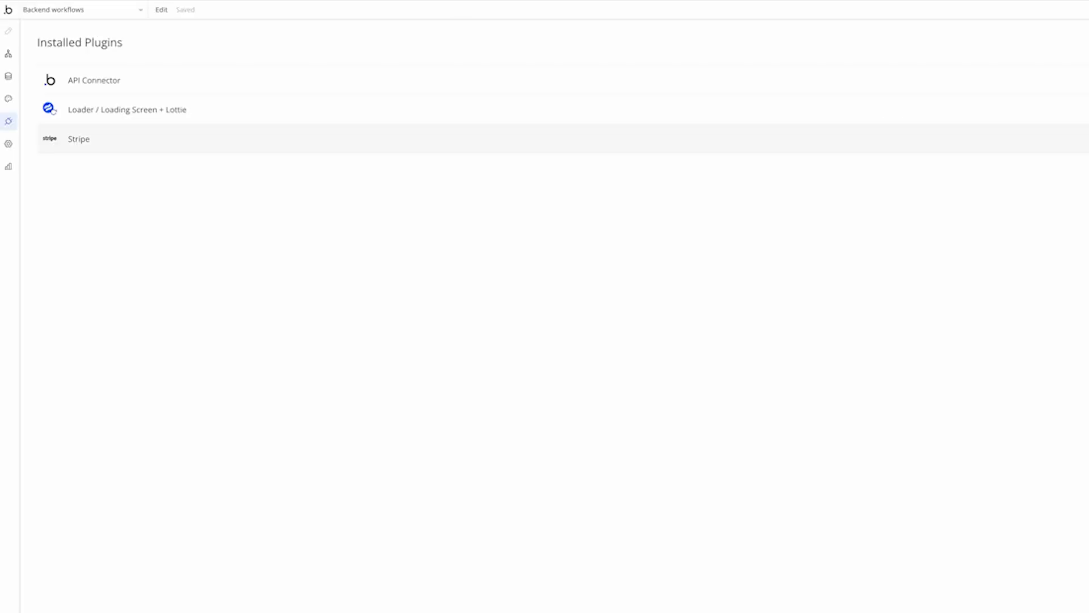
Open the index page's custom event in the workflow editor to add an action
{"action": "left_click", "coordinate": [8, 54]}
{"action": "left_click", "coordinate": [63, 9]}
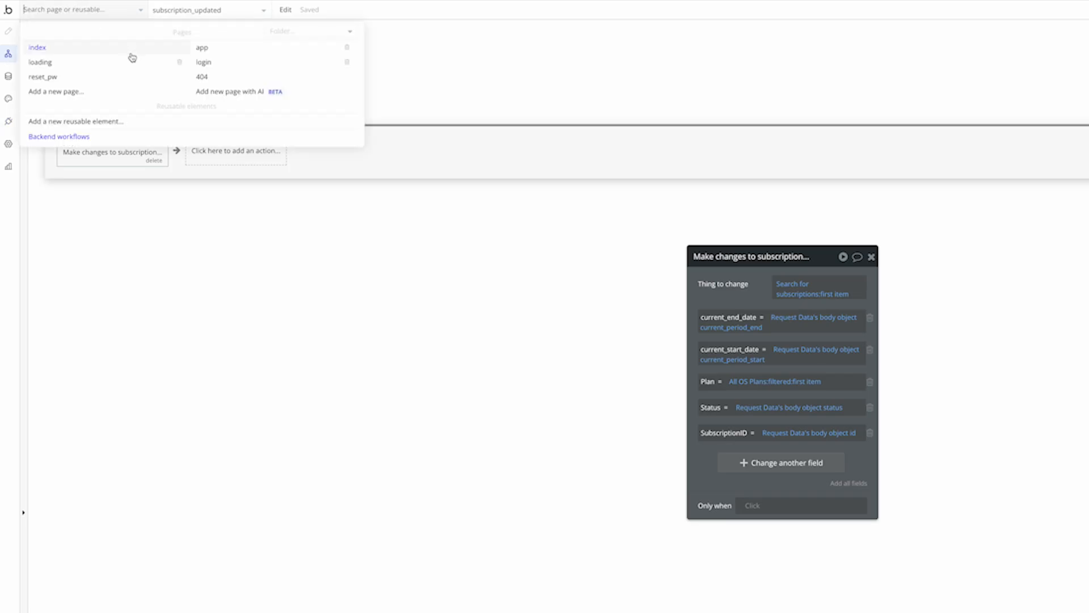
{"action": "left_click", "coordinate": [90, 50]}
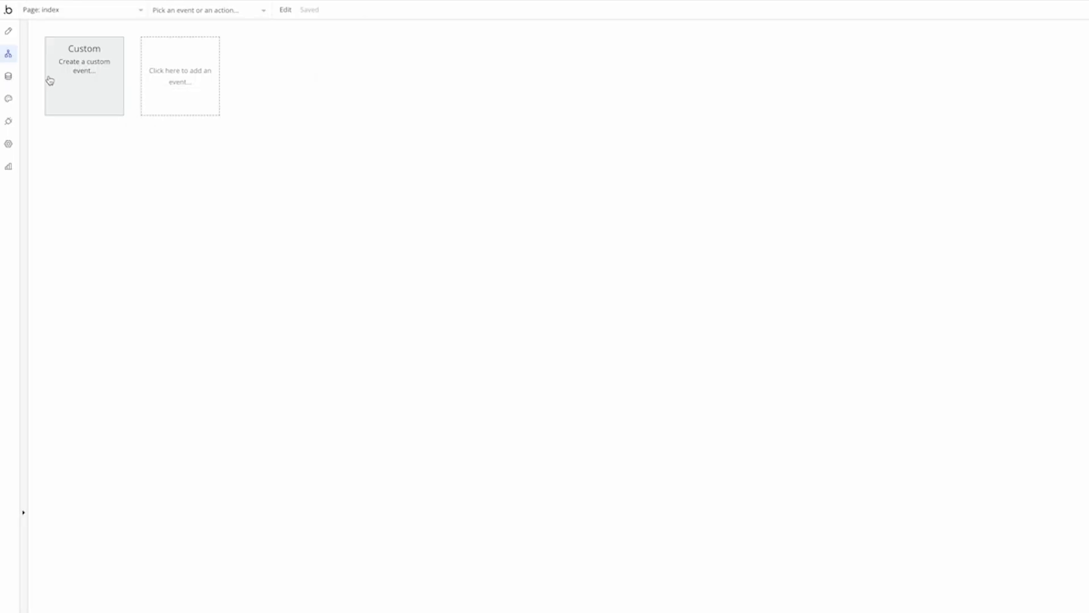
{"action": "left_click", "coordinate": [96, 96]}
{"action": "left_click", "coordinate": [126, 151]}
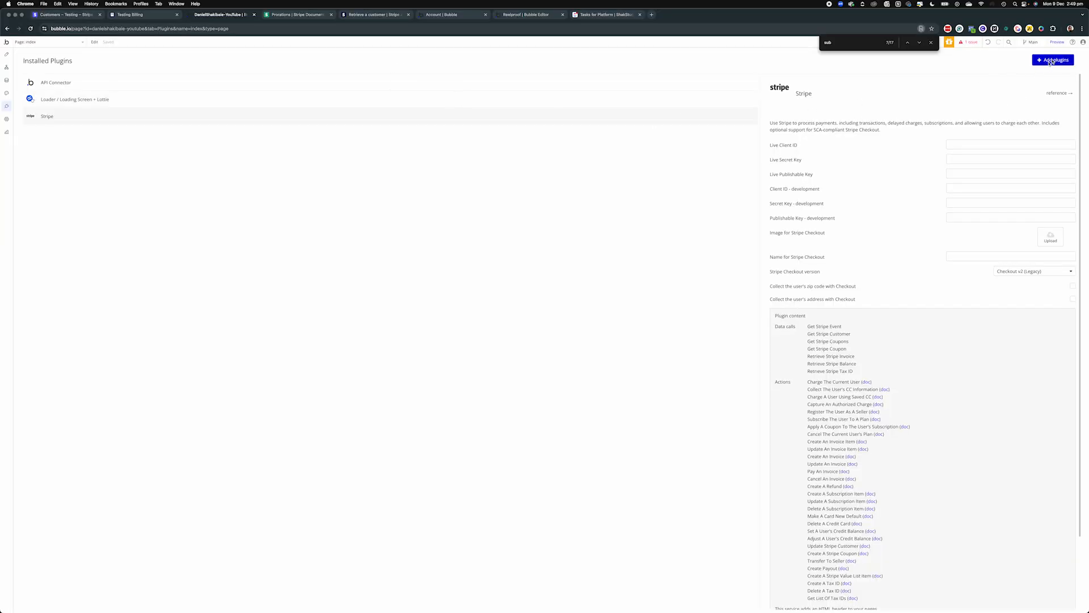
Install the free Stripe Customer Portal plugin and start entering its development API key
{"action": "left_click", "coordinate": [1050, 61]}
{"action": "type", "text": "po"}
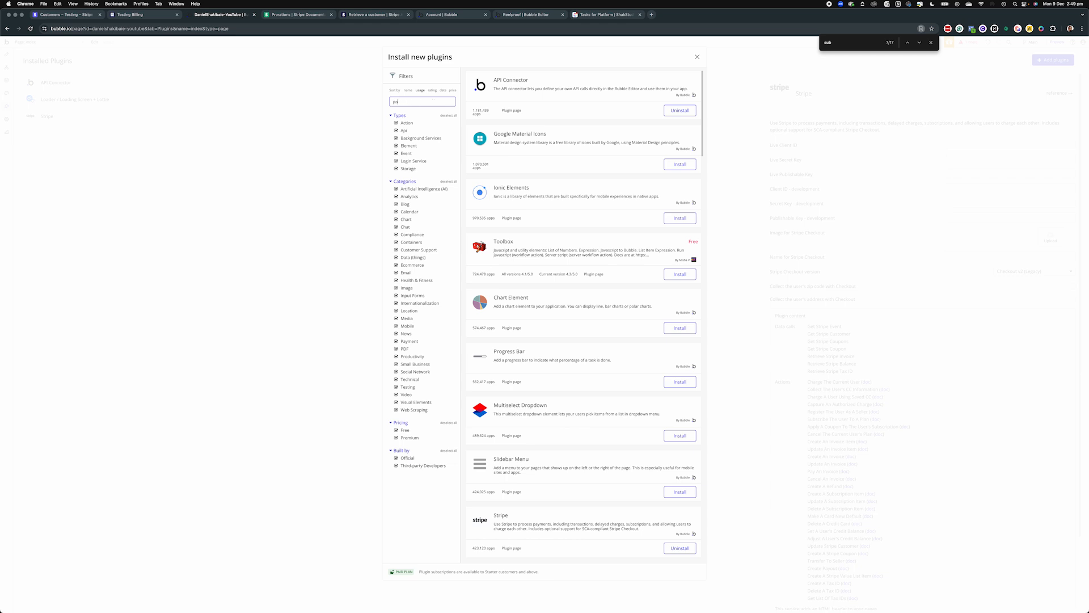
{"action": "type", "text": "rtal"}
{"action": "left_click", "coordinate": [683, 168]}
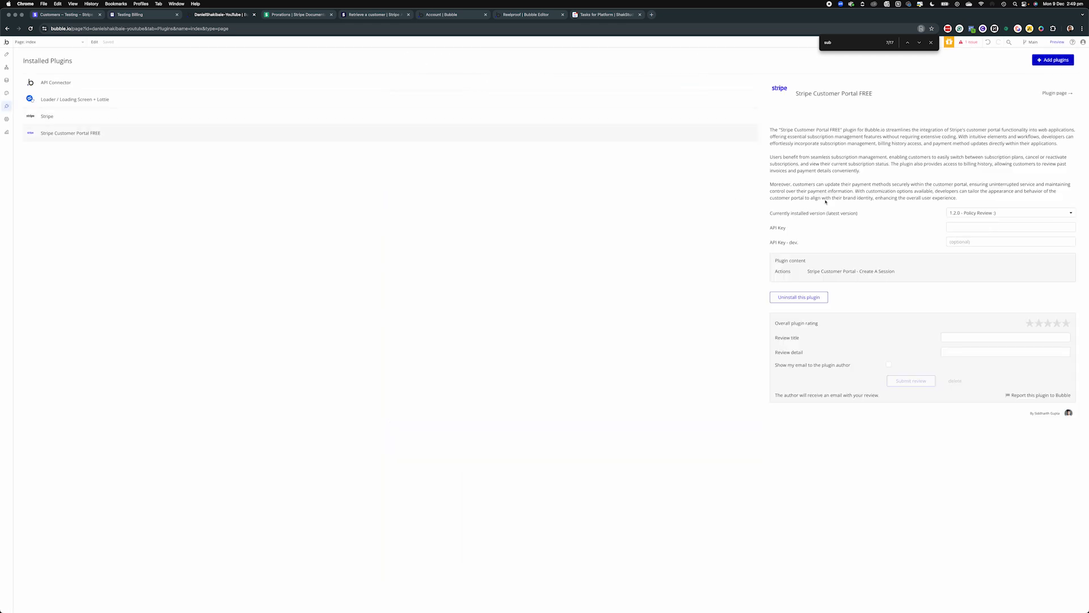
{"action": "left_click", "coordinate": [974, 241]}
{"action": "left_click", "coordinate": [6, 67]}
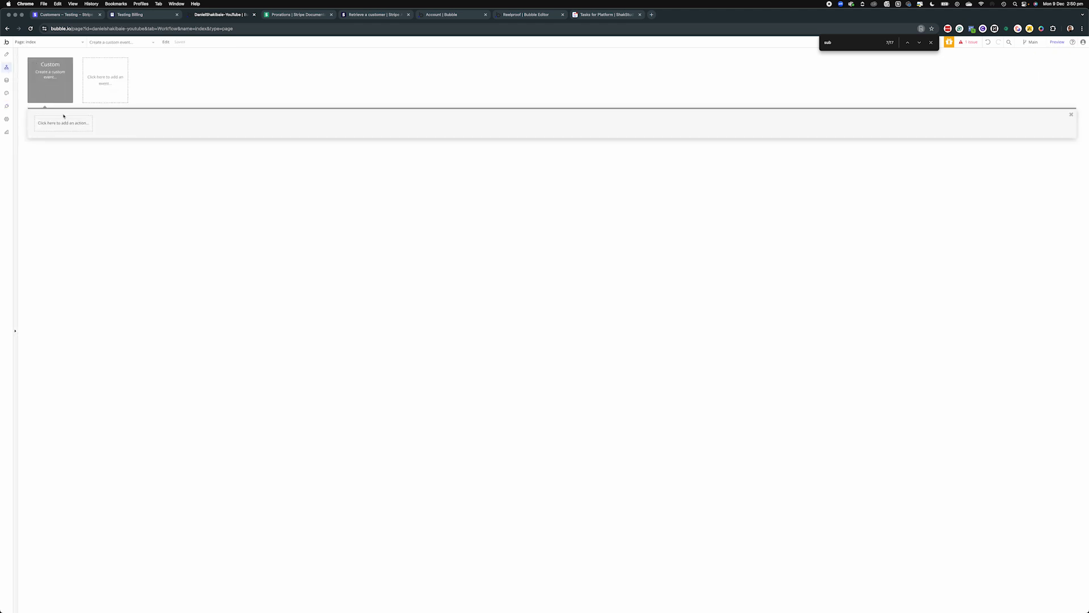
Add a Stripe customer portal create-a-session action to the custom event
{"action": "left_click", "coordinate": [37, 42]}
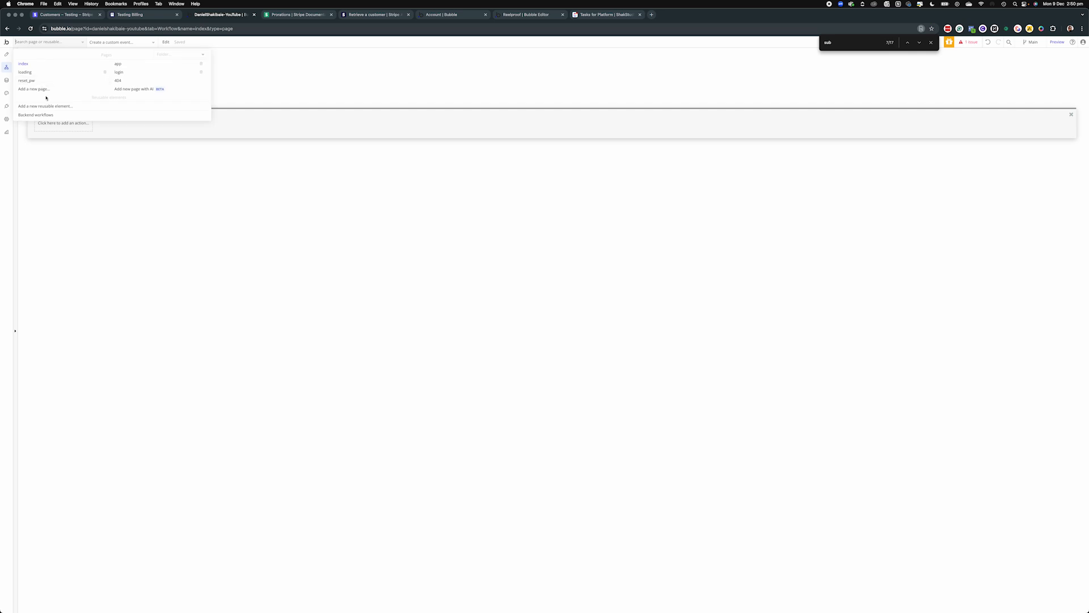
{"action": "left_click", "coordinate": [77, 187]}
{"action": "left_click", "coordinate": [73, 121]}
{"action": "mouse_move", "coordinate": [76, 161]}
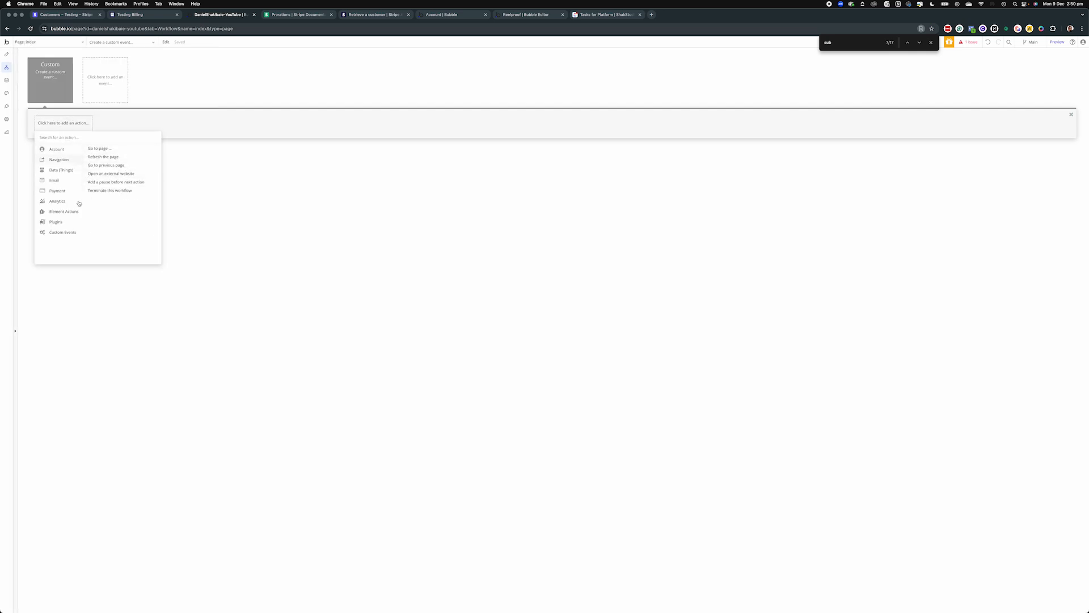
{"action": "mouse_move", "coordinate": [71, 224]}
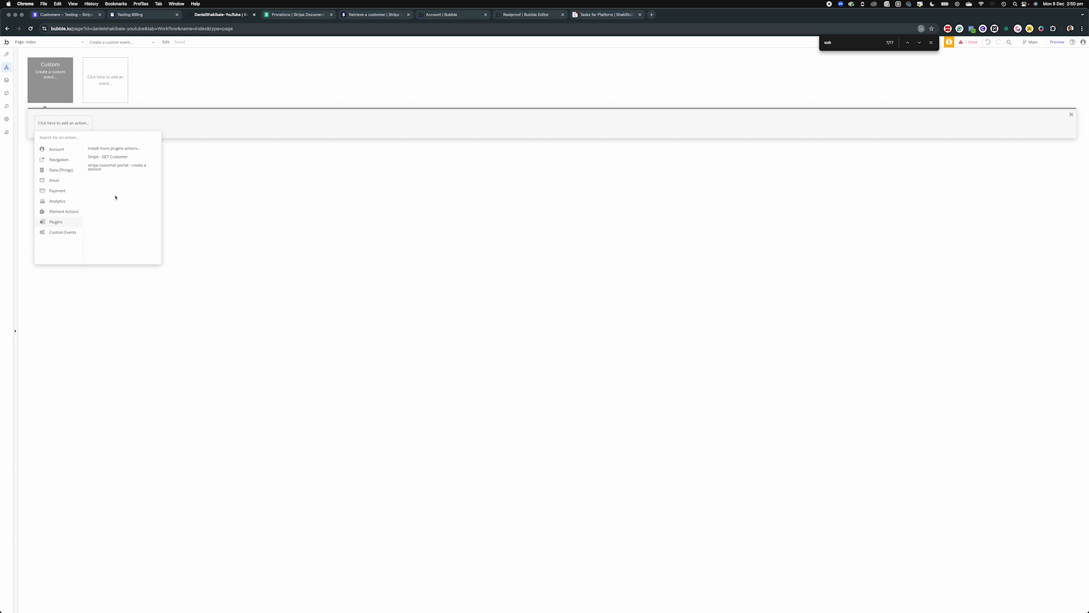
{"action": "left_click", "coordinate": [110, 170]}
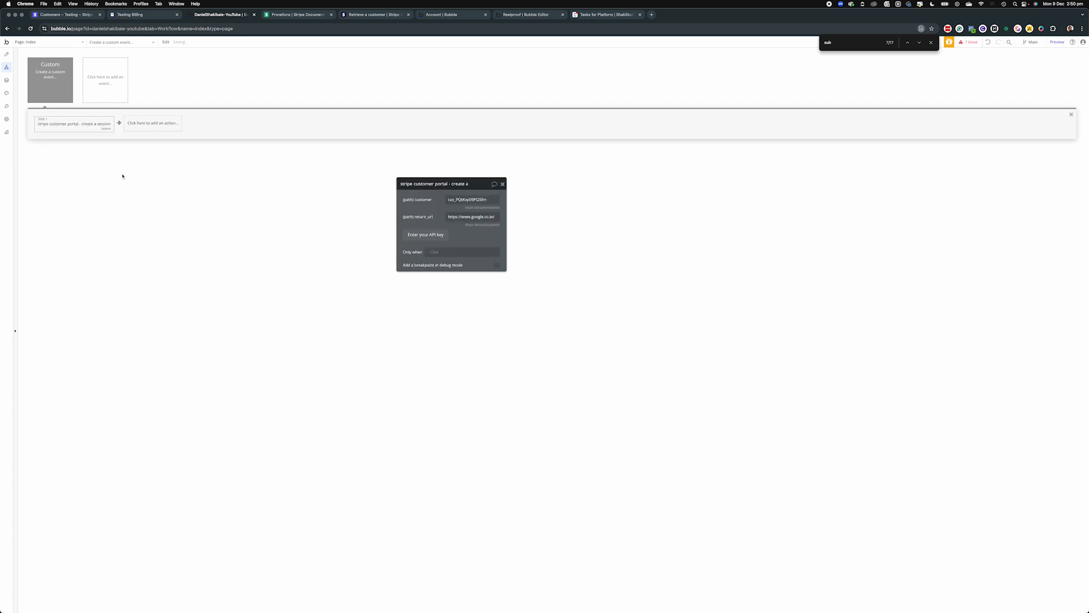
Set the session's customer to Current User's Subscription's customerID and review the return_url
{"action": "left_click", "coordinate": [471, 200]}
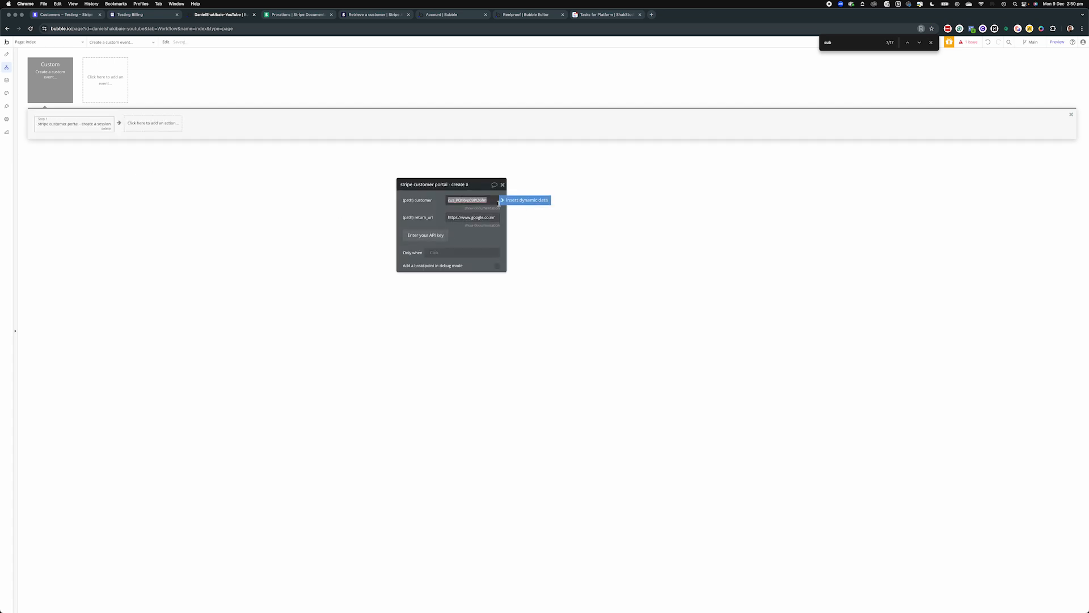
{"action": "left_click", "coordinate": [529, 204]}
{"action": "left_click", "coordinate": [485, 236]}
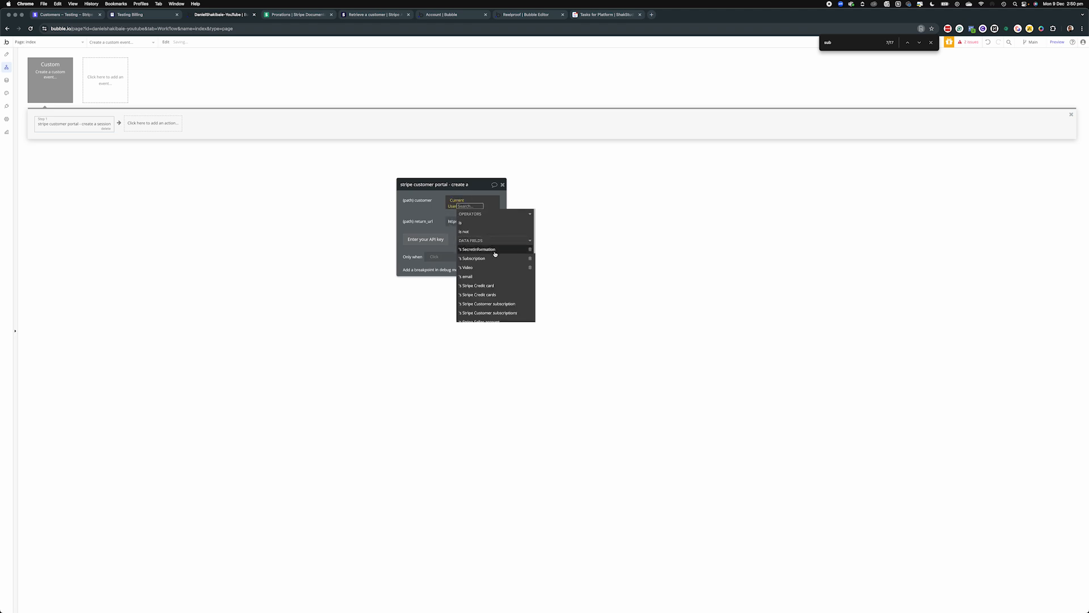
{"action": "left_click", "coordinate": [491, 260]}
{"action": "left_click", "coordinate": [489, 241]}
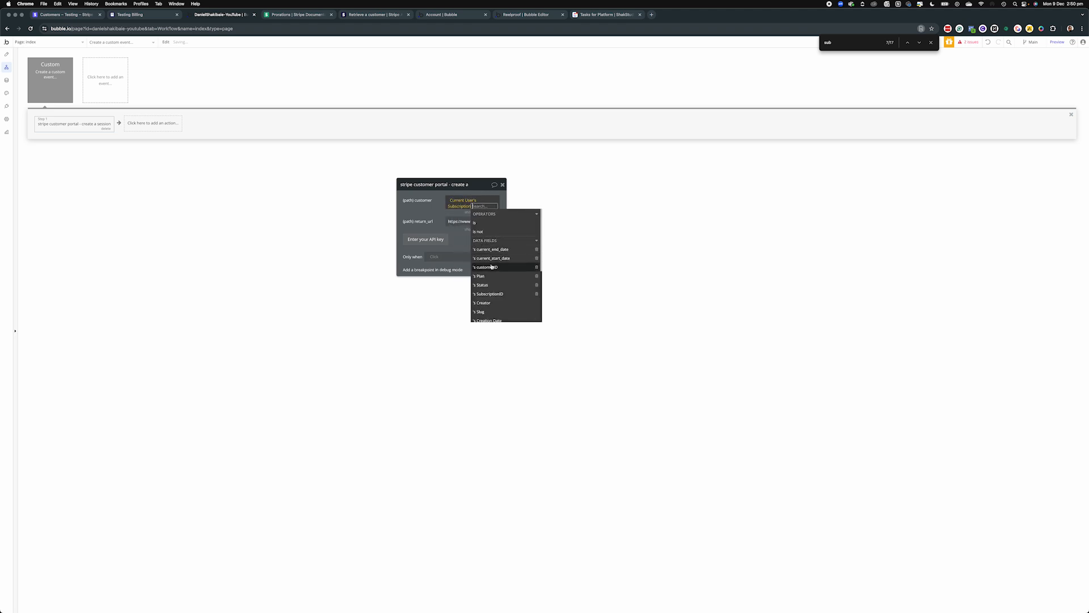
{"action": "left_click", "coordinate": [431, 215]}
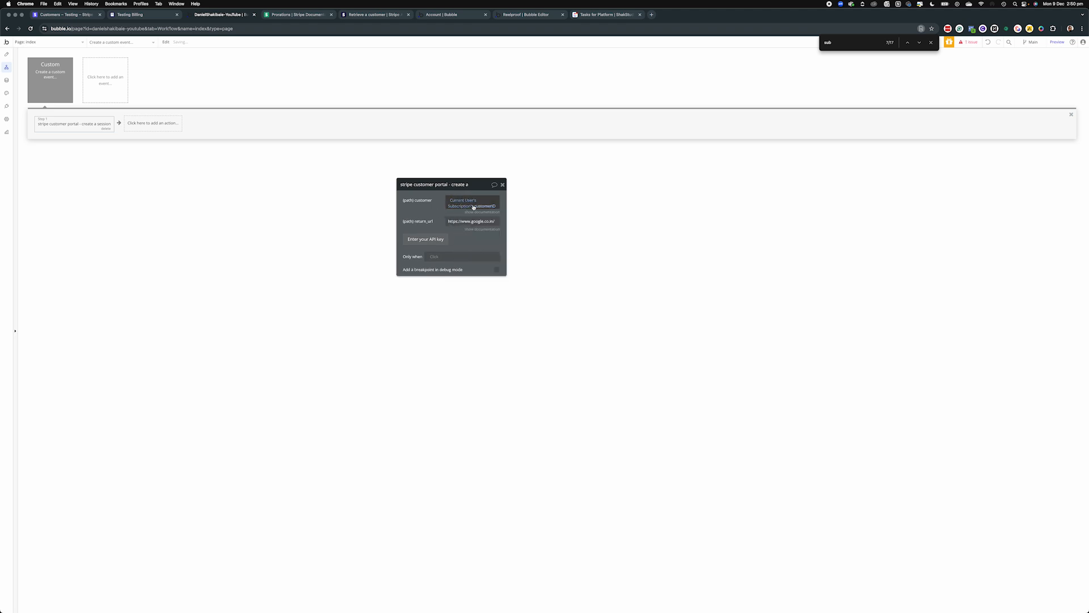
{"action": "left_click", "coordinate": [452, 222]}
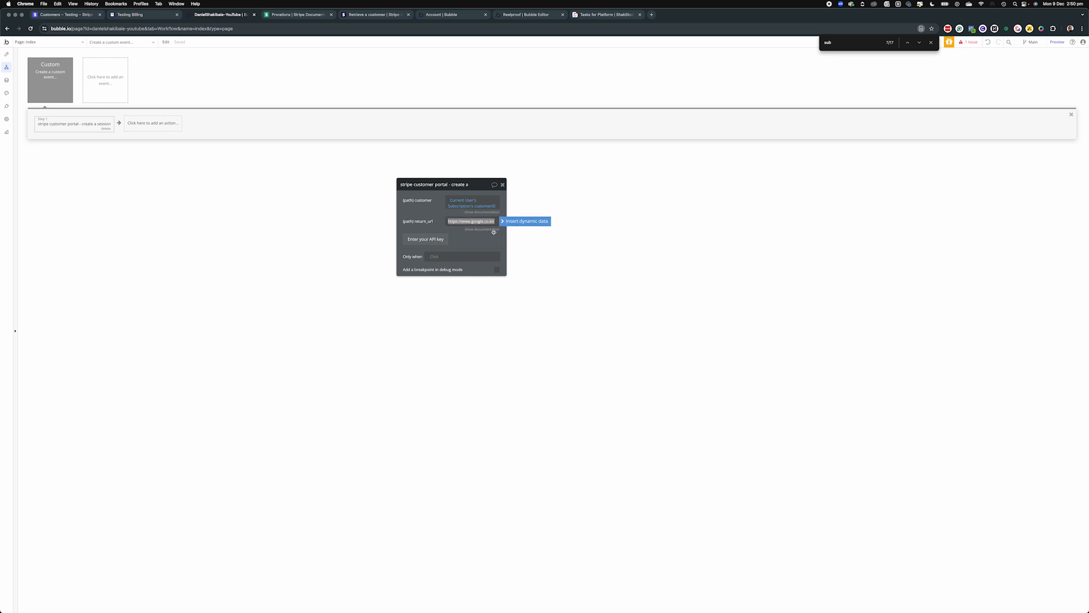
{"action": "left_click", "coordinate": [278, 222]}
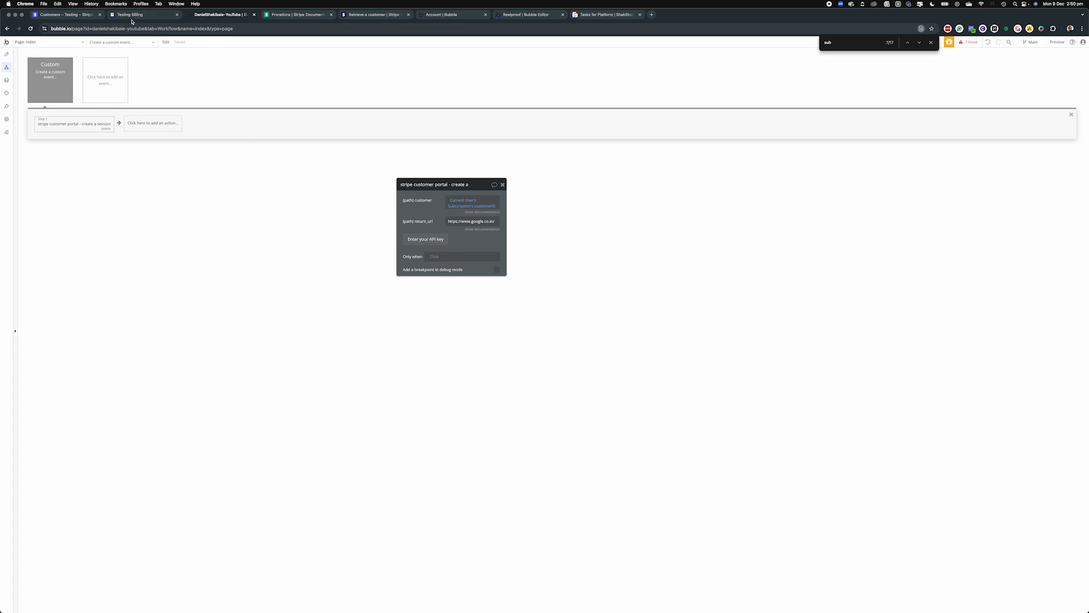
Open the test customer's billing portal and start updating the subscription
{"action": "left_click", "coordinate": [81, 19]}
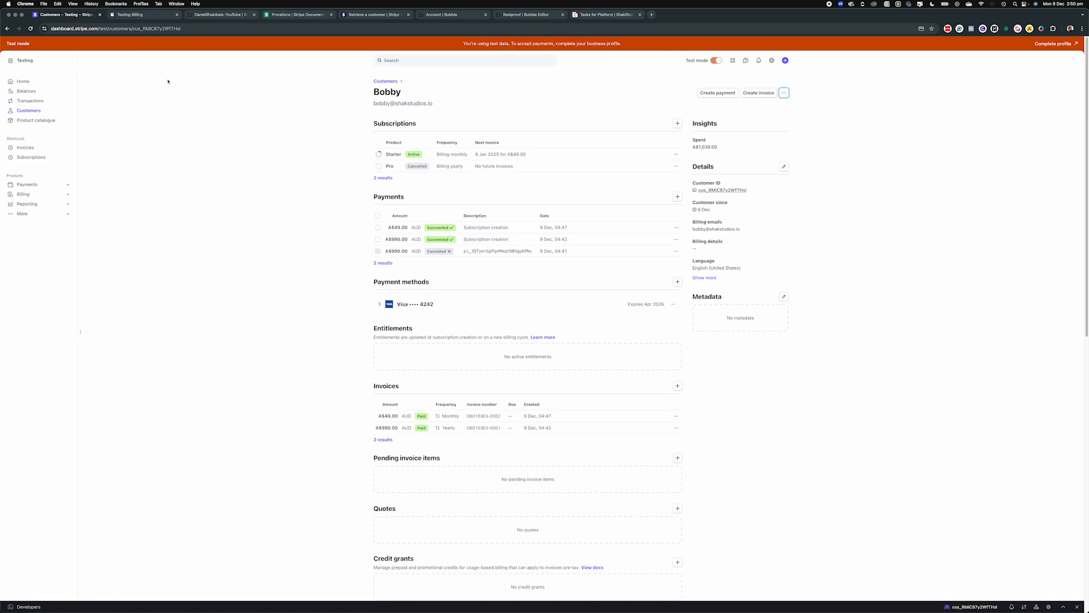
{"action": "left_click", "coordinate": [784, 92]}
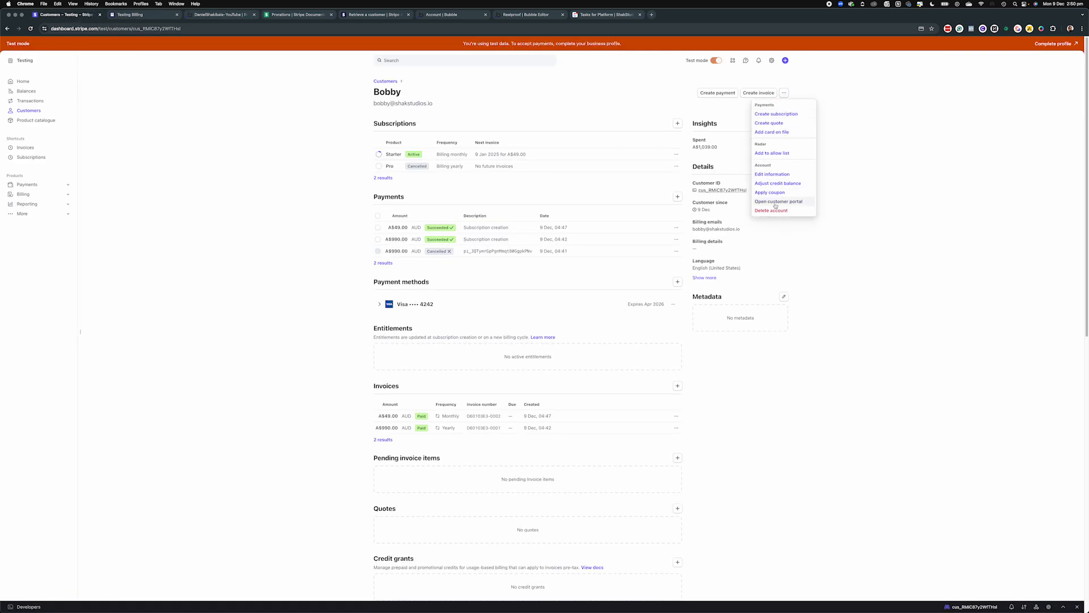
{"action": "left_click", "coordinate": [136, 15]}
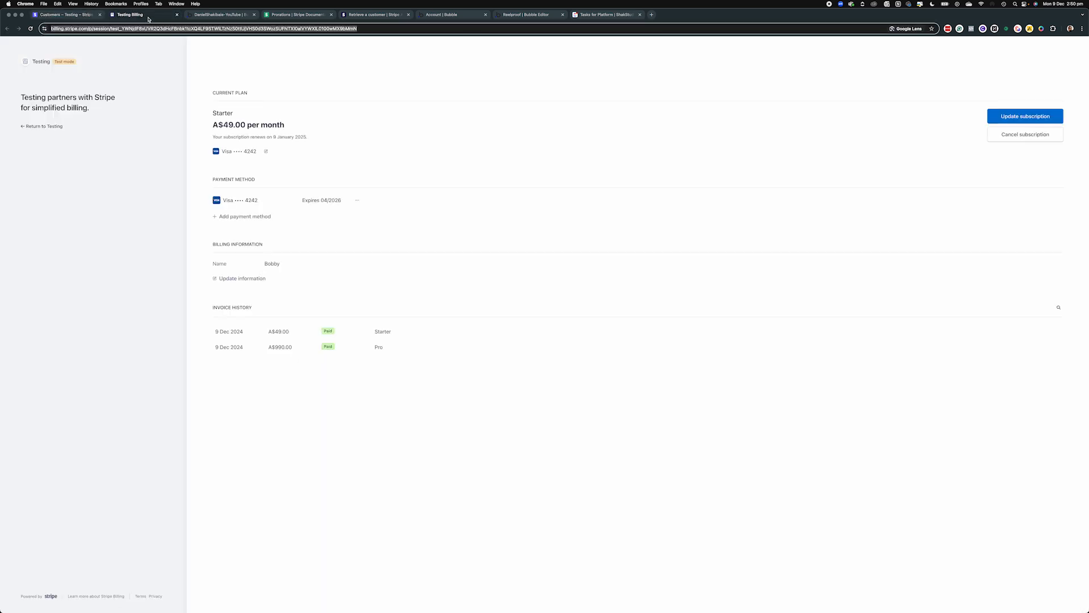
{"action": "left_click", "coordinate": [436, 137]}
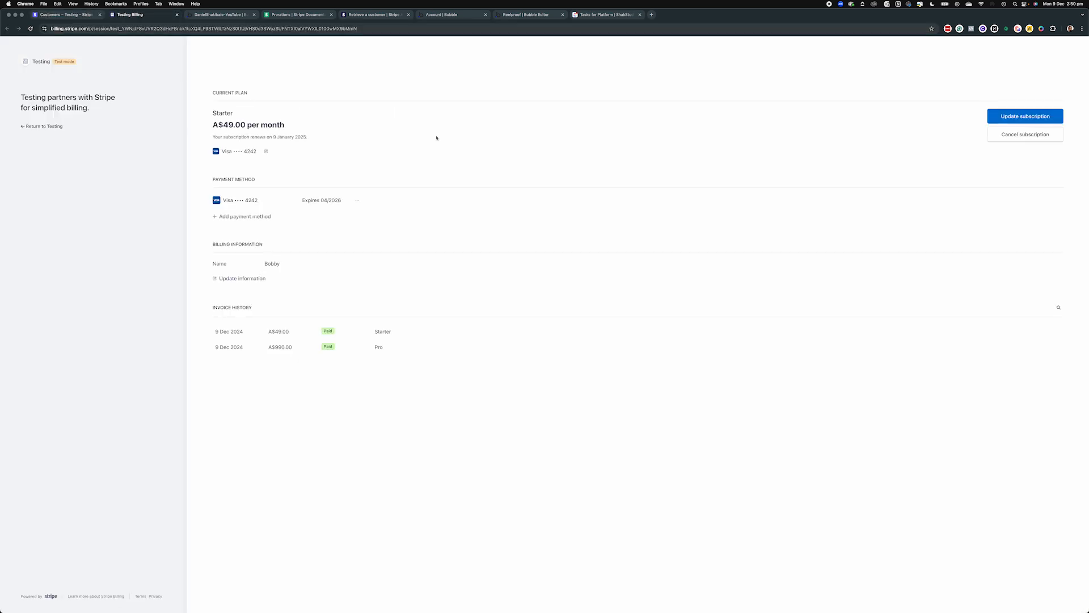
{"action": "left_click", "coordinate": [1001, 120]}
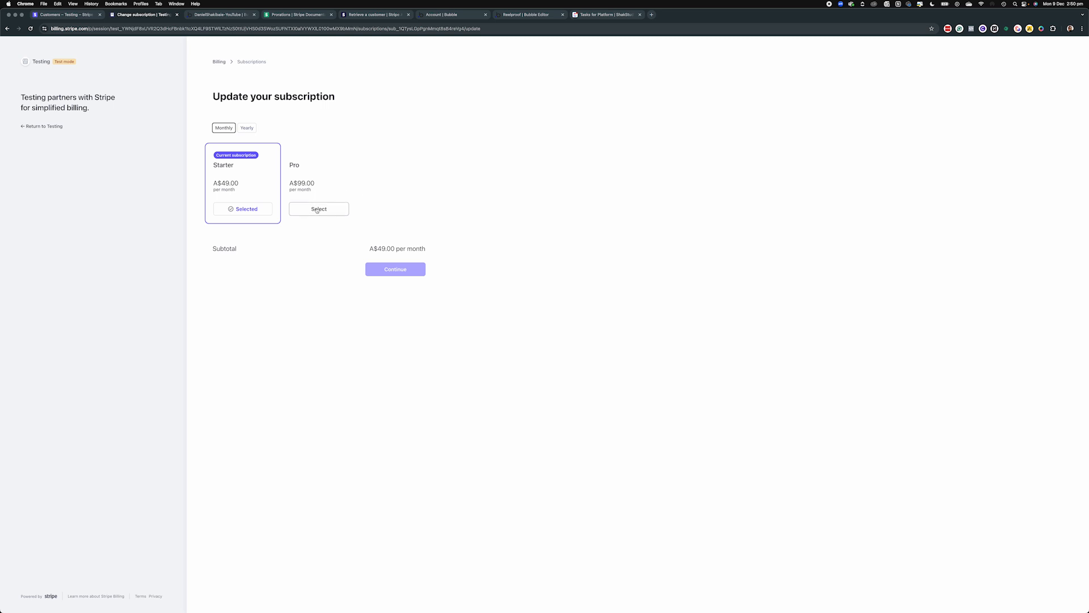
Choose the yearly Pro plan at A$990.00, review the prorated charge, and confirm
{"action": "left_click", "coordinate": [317, 209]}
{"action": "left_click", "coordinate": [246, 129]}
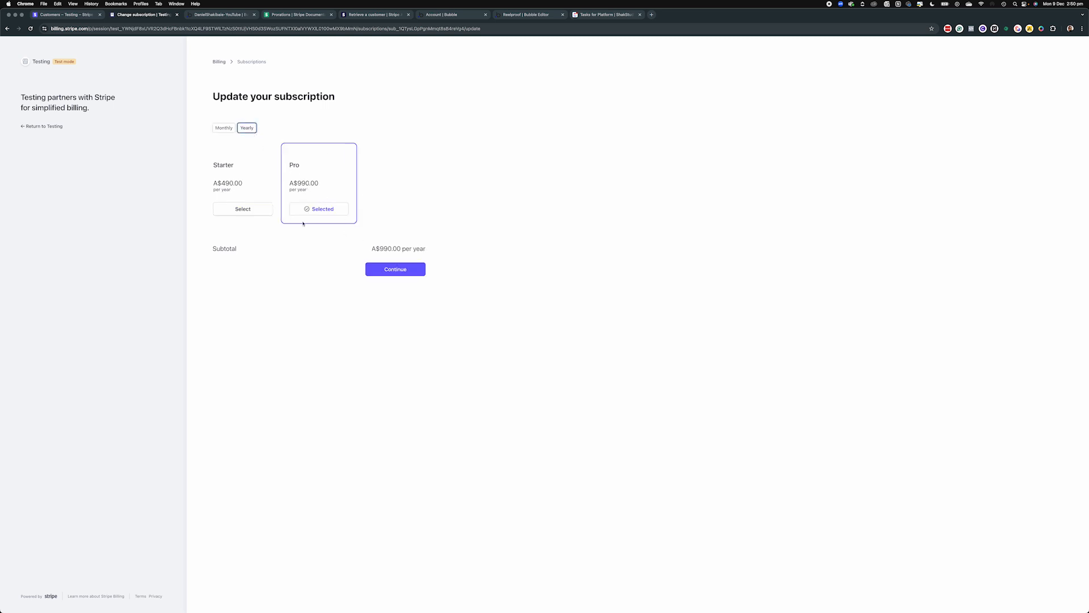
{"action": "left_click", "coordinate": [246, 209]}
{"action": "left_click", "coordinate": [317, 211]}
{"action": "left_click", "coordinate": [223, 127]}
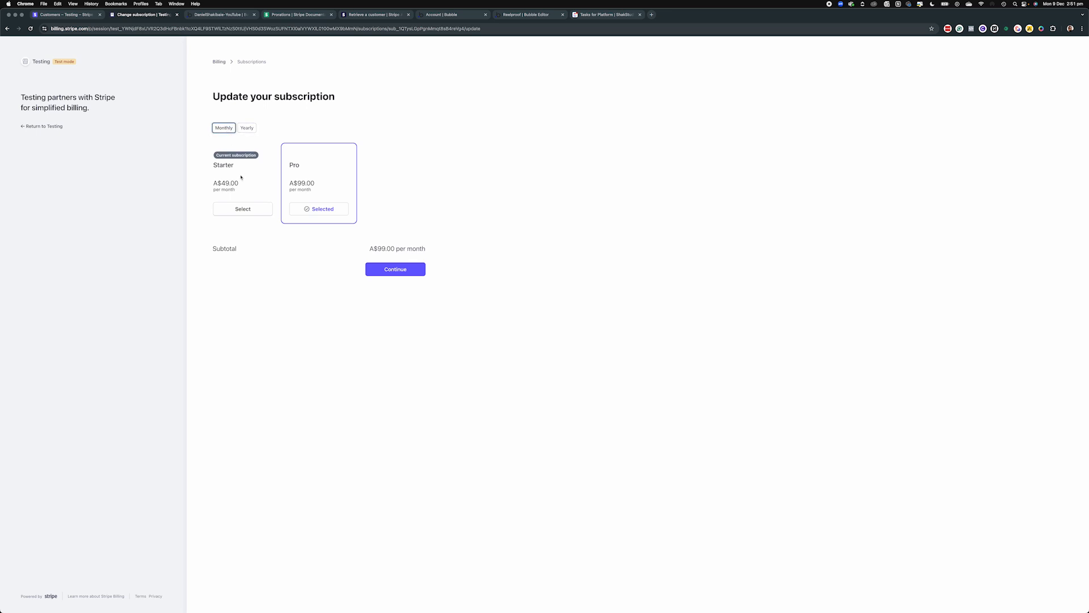
{"action": "left_click", "coordinate": [247, 128]}
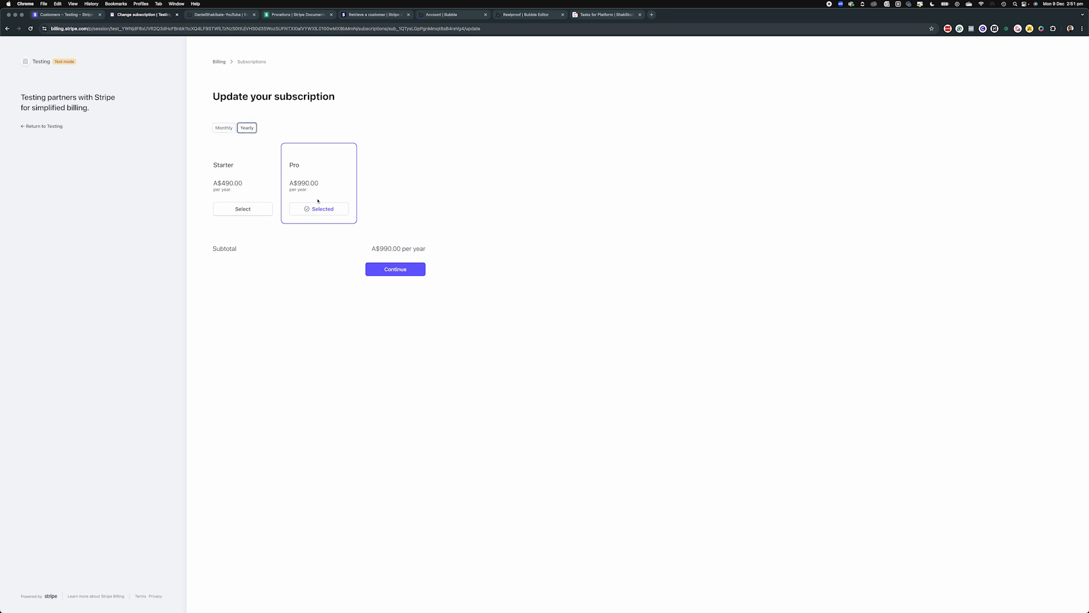
{"action": "left_click", "coordinate": [405, 265]}
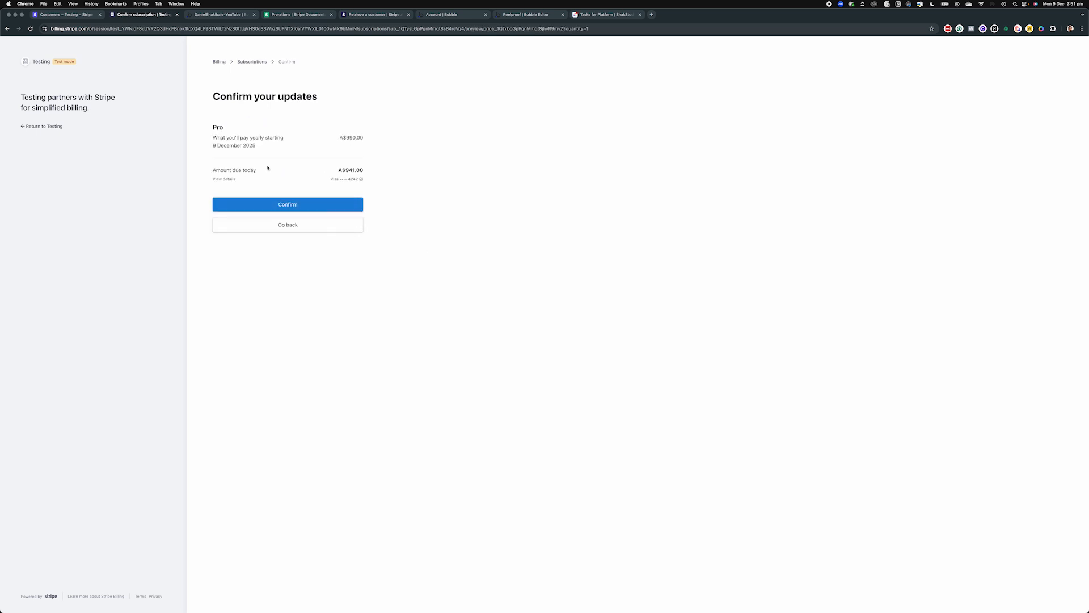
{"action": "left_click", "coordinate": [226, 178]}
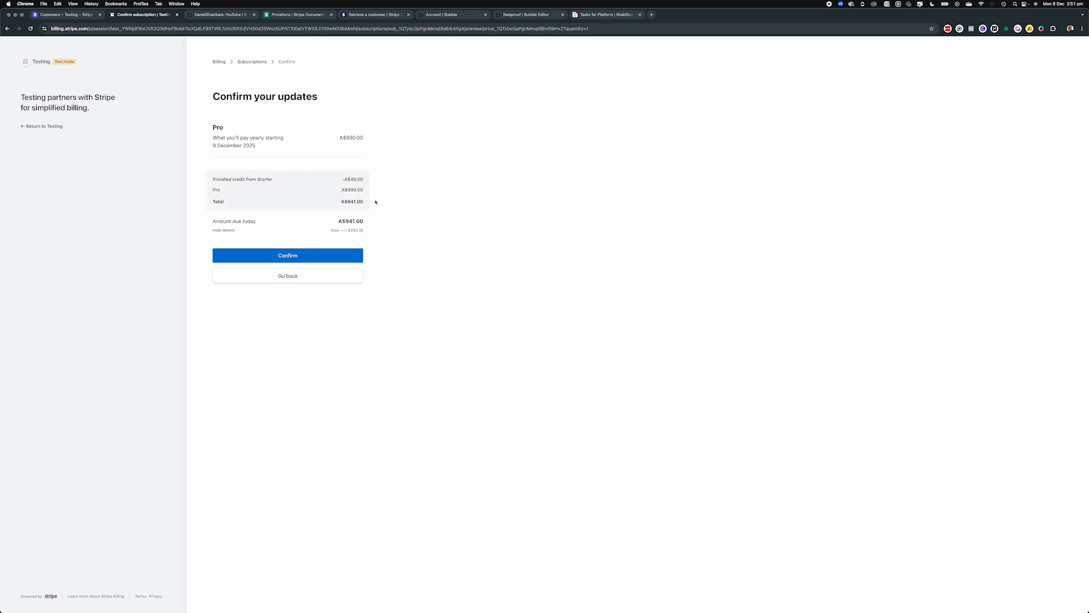
{"action": "left_click", "coordinate": [309, 255]}
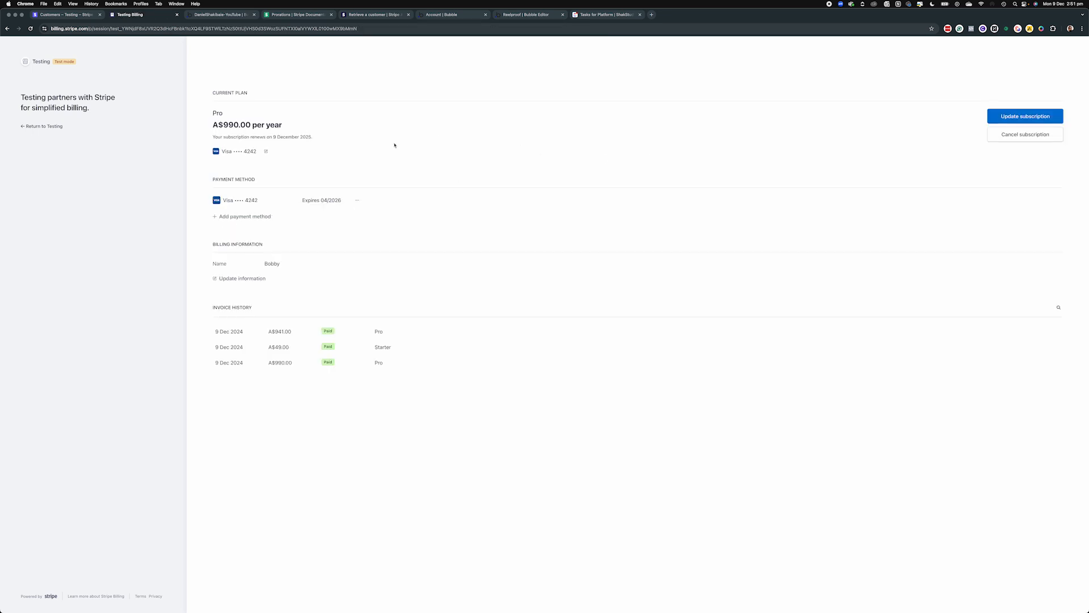
Advance the Pro subscription's simulated clock to 23 December 2024
{"action": "left_click", "coordinate": [63, 15]}
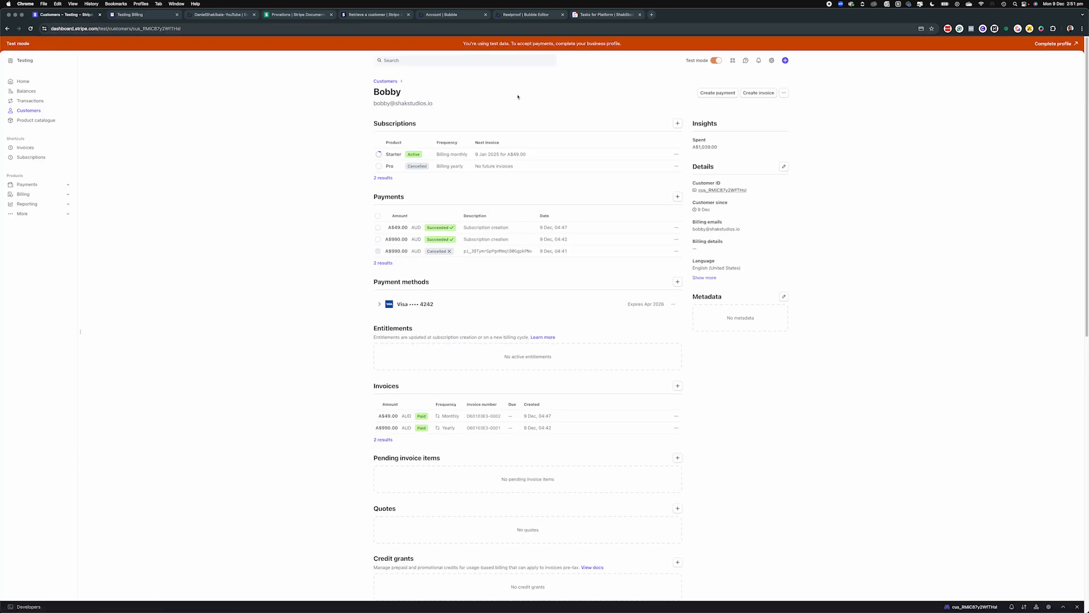
{"action": "left_click", "coordinate": [515, 155]}
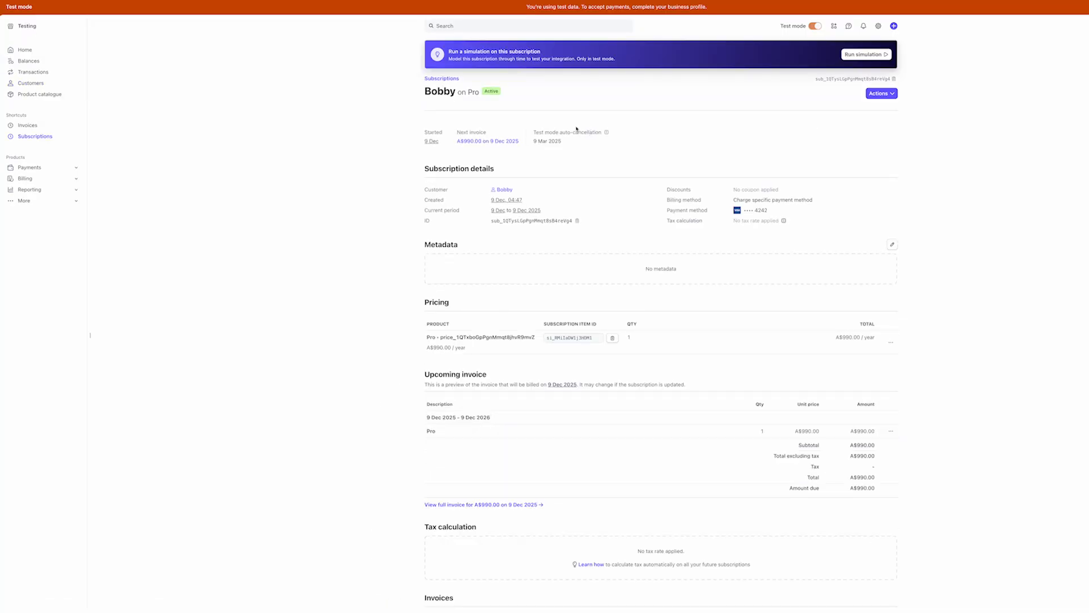
{"action": "left_click", "coordinate": [861, 56]}
{"action": "left_click", "coordinate": [571, 245]}
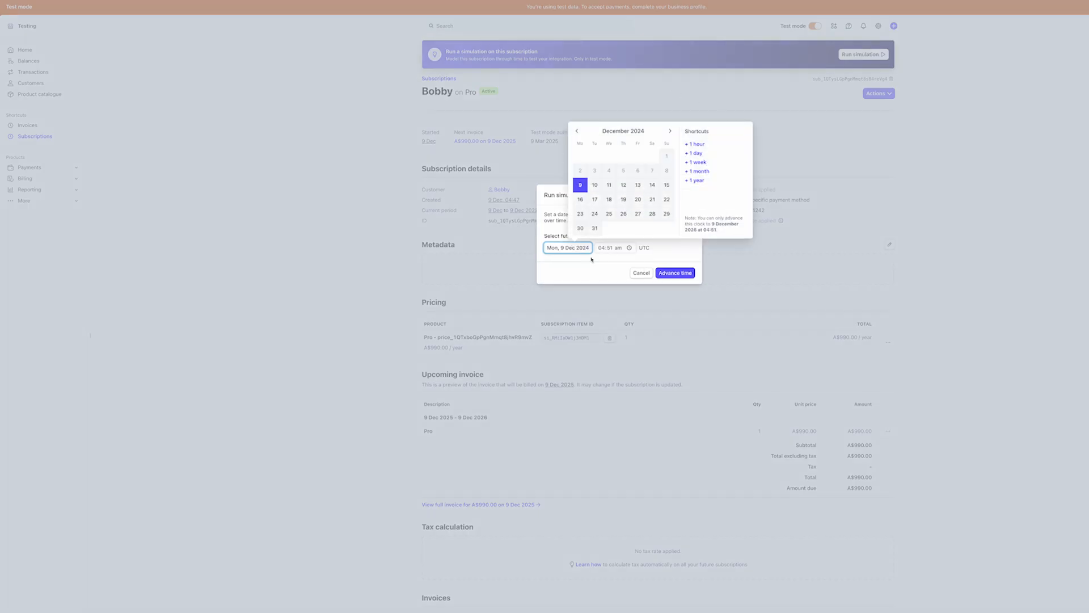
{"action": "left_click", "coordinate": [580, 214]}
{"action": "left_click", "coordinate": [680, 274]}
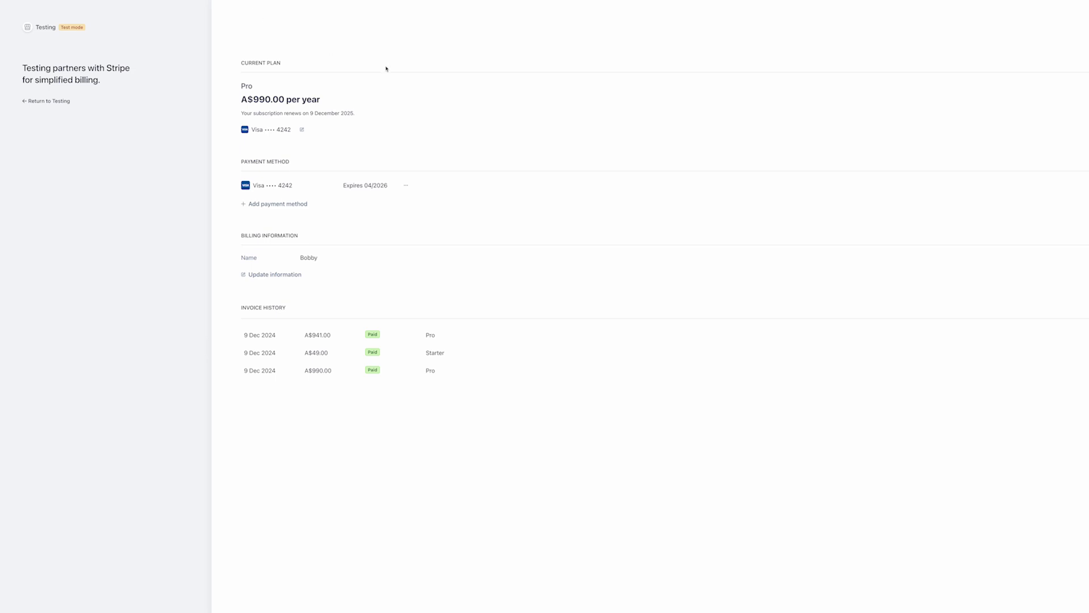
Switch the Pro plan to monthly billing at A$99.00 from 9 December 2025 and confirm
{"action": "left_click", "coordinate": [1087, 90]}
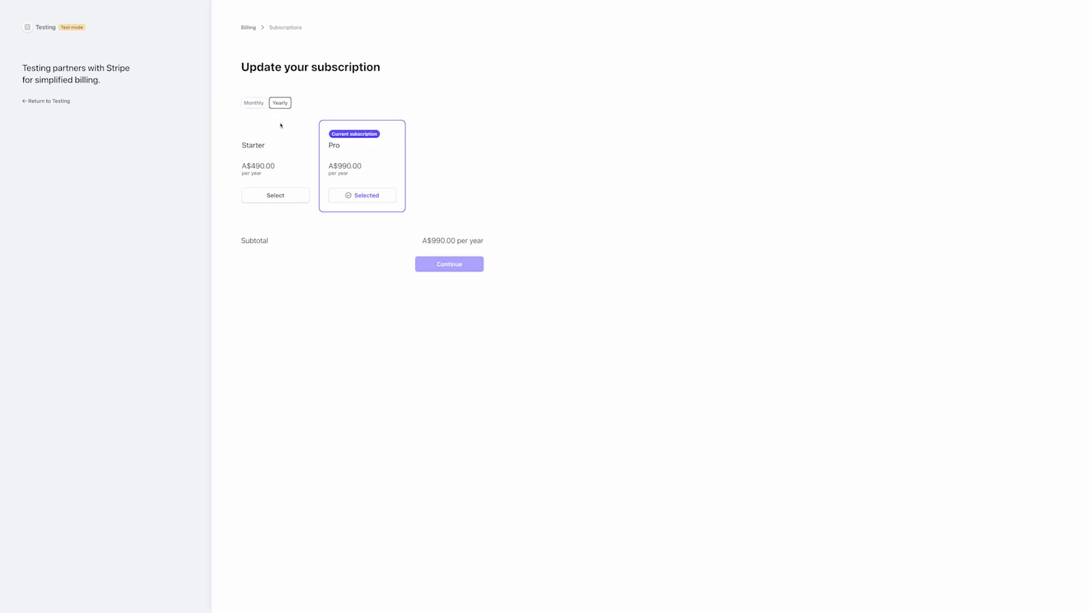
{"action": "left_click", "coordinate": [254, 103]}
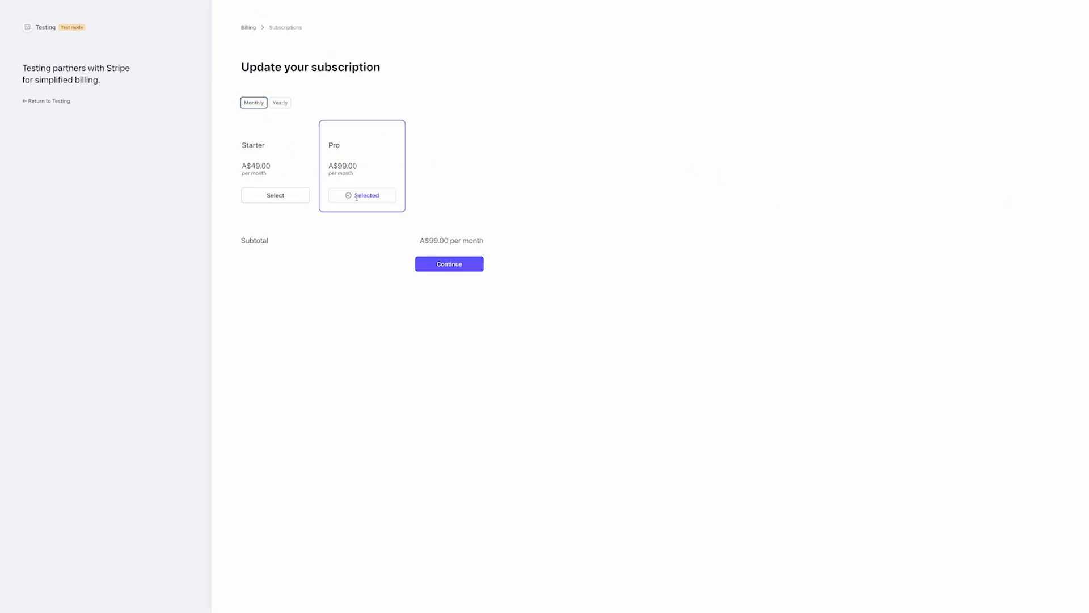
{"action": "left_click", "coordinate": [448, 264]}
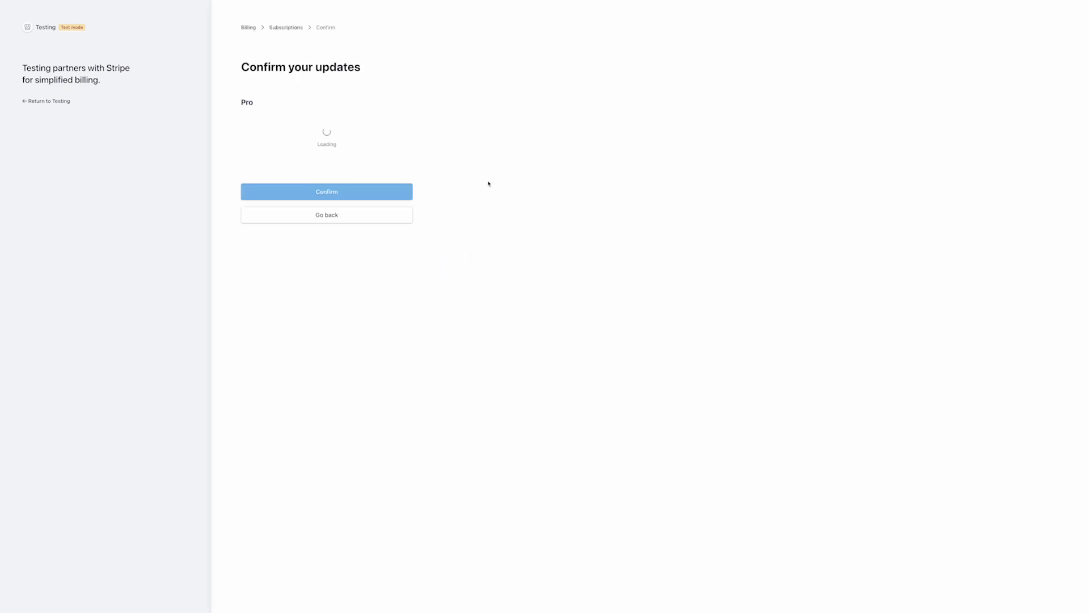
{"action": "triple_click", "coordinate": [285, 121]}
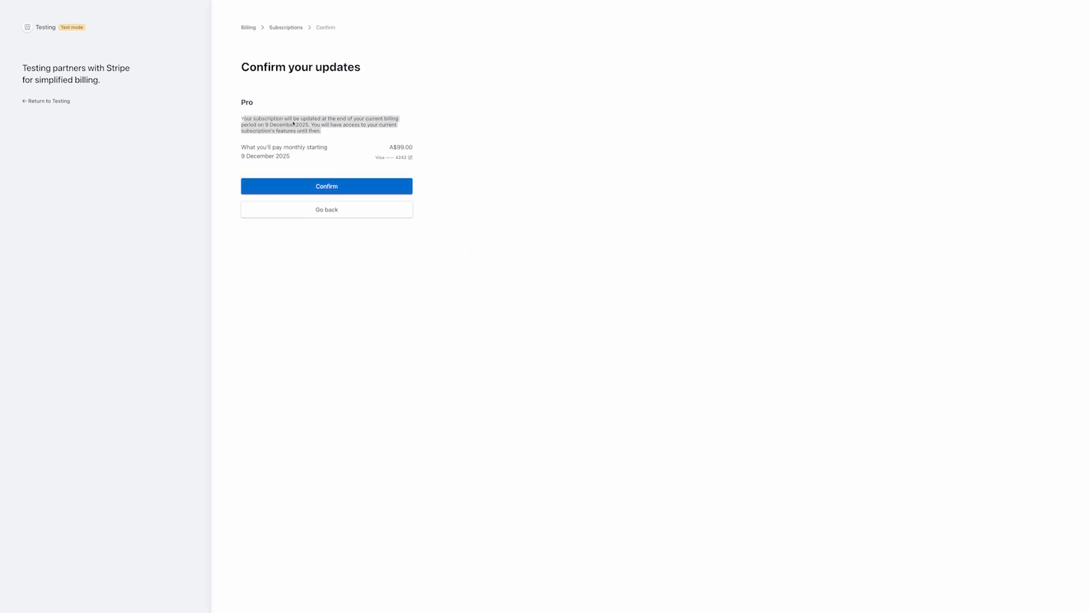
{"action": "left_click", "coordinate": [280, 127]}
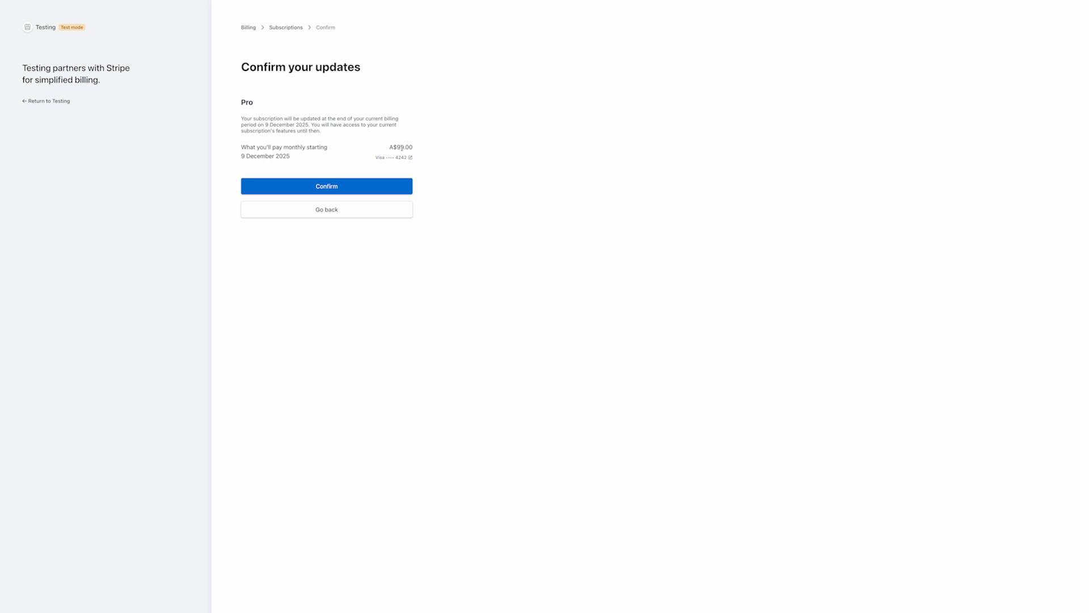
{"action": "left_click", "coordinate": [351, 190]}
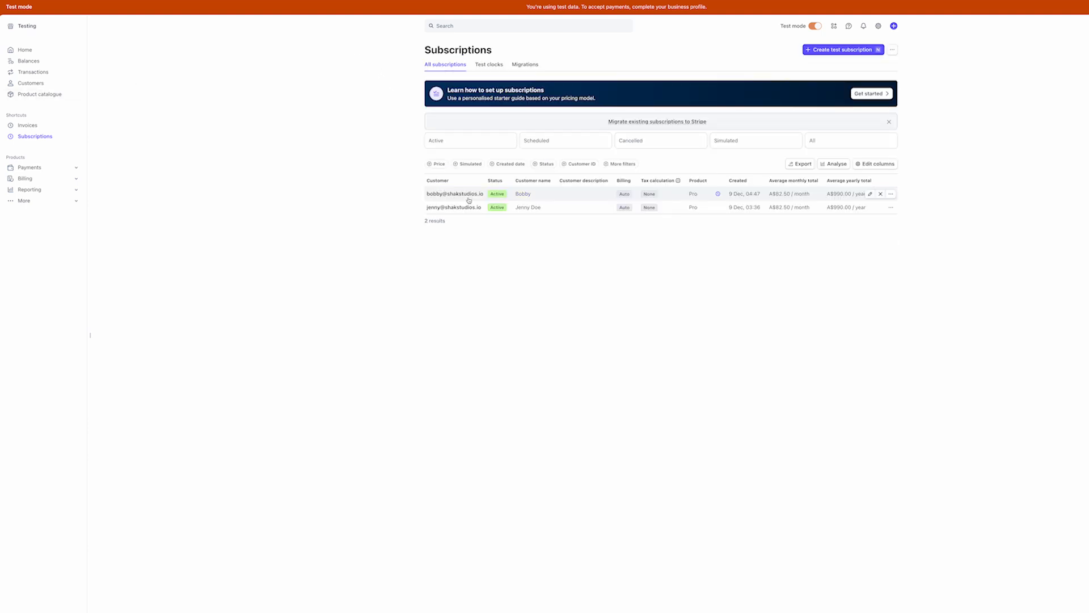
Review the subscription's scheduled change from A$990.00 yearly to A$99.00 monthly
{"action": "left_click", "coordinate": [468, 199]}
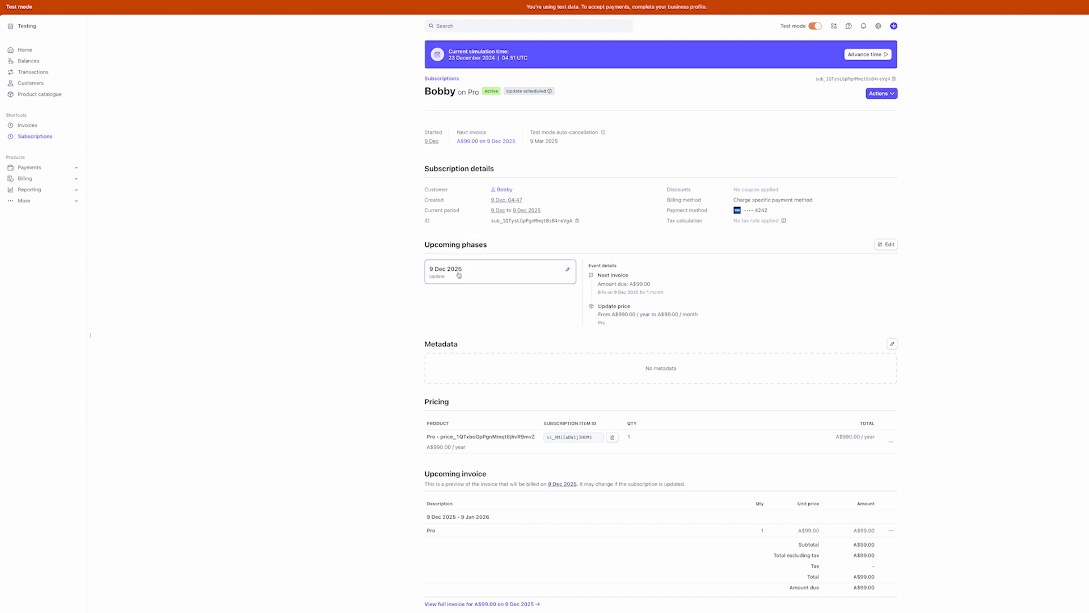
{"action": "left_click_drag", "start_coordinate": [635, 285], "coordinate": [648, 285]}
{"action": "left_click", "coordinate": [650, 283]}
{"action": "left_click_drag", "start_coordinate": [617, 314], "coordinate": [639, 314]}
{"action": "left_click_drag", "start_coordinate": [660, 315], "coordinate": [678, 316]}
{"action": "left_click", "coordinate": [679, 316]}
Browse recent events: test clock ready, subscription_schedule created/updated, and customer.subscription.updated
{"action": "left_click", "coordinate": [964, 612]}
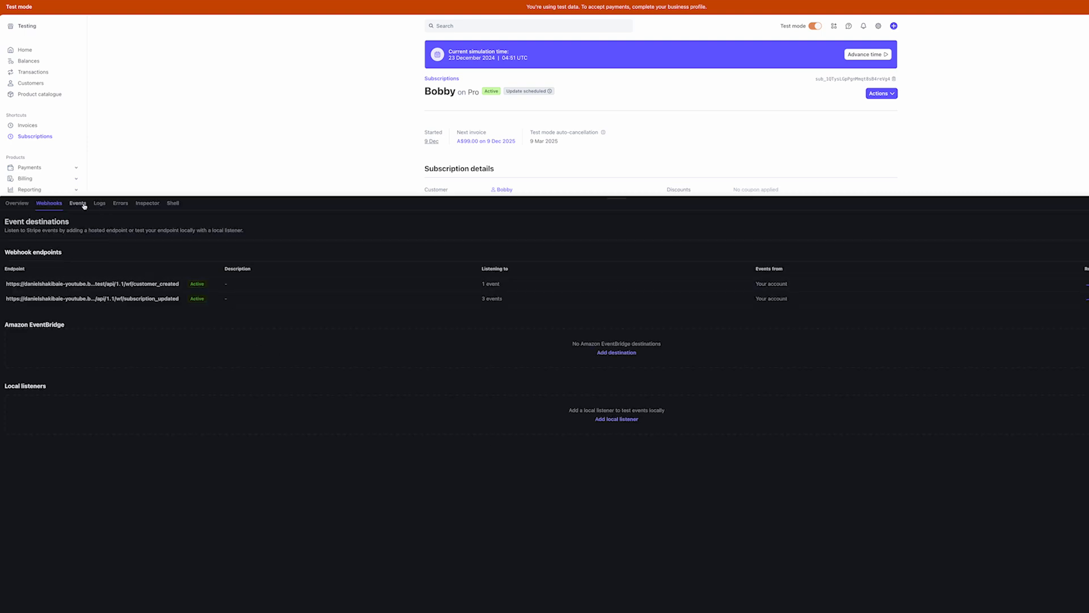
{"action": "left_click", "coordinate": [78, 203]}
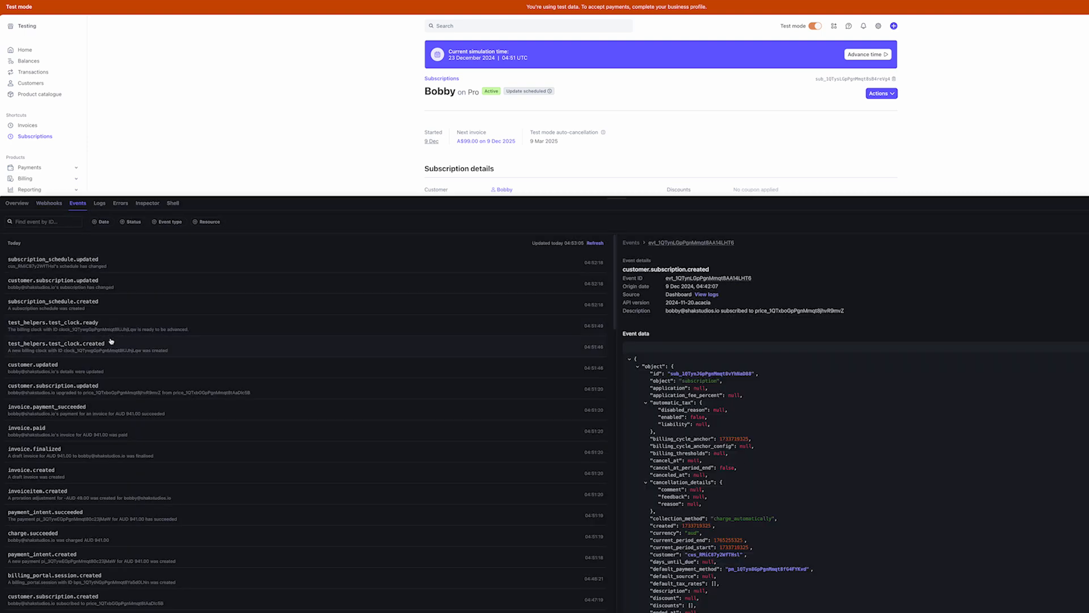
{"action": "left_click", "coordinate": [595, 243]}
{"action": "left_click", "coordinate": [70, 331]}
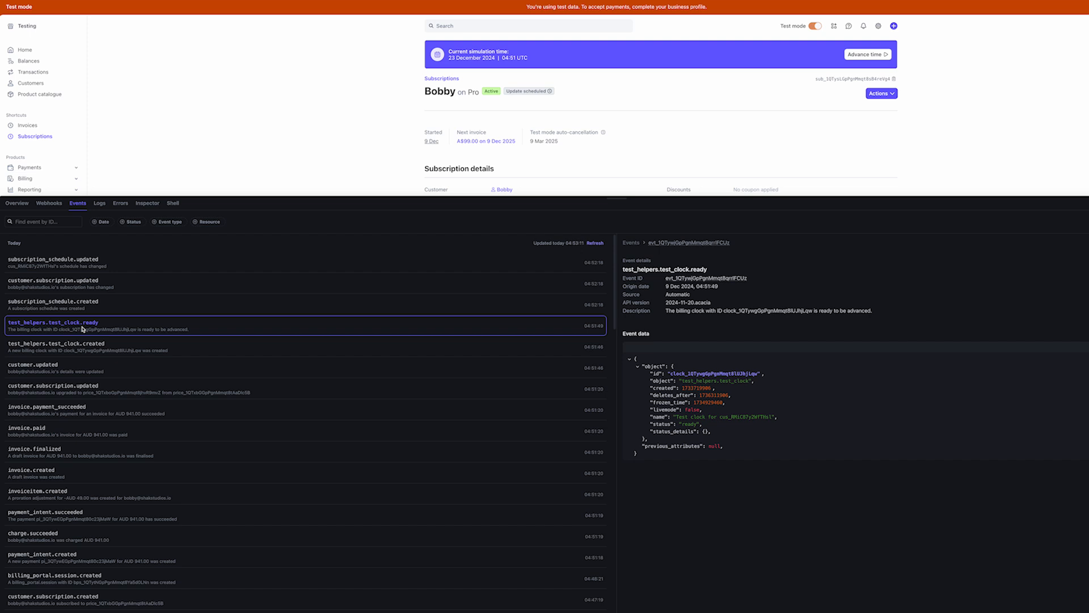
{"action": "left_click", "coordinate": [24, 306]}
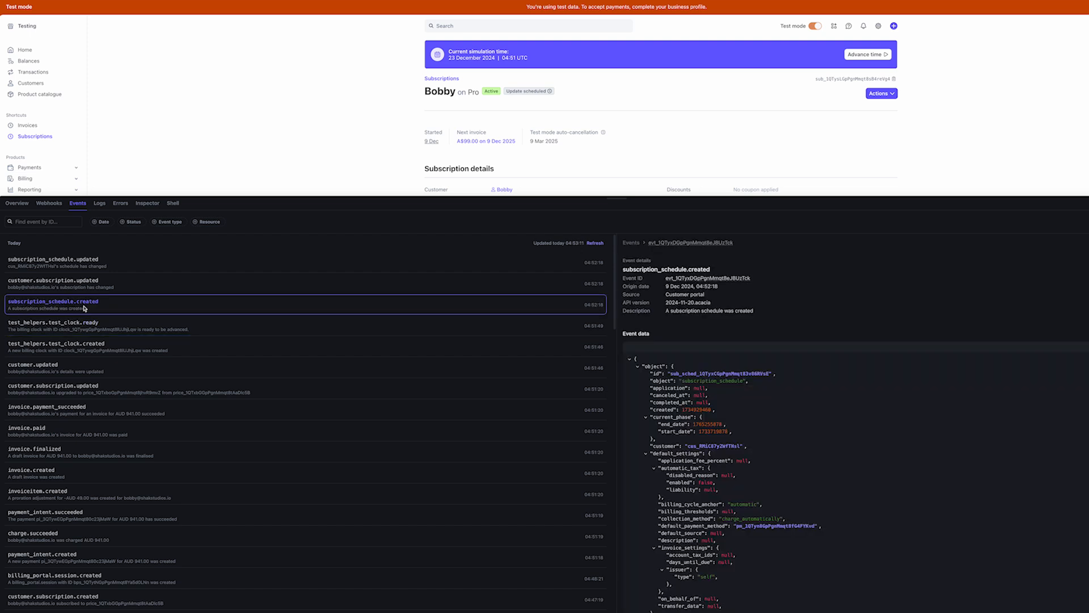
{"action": "left_click", "coordinate": [68, 287]}
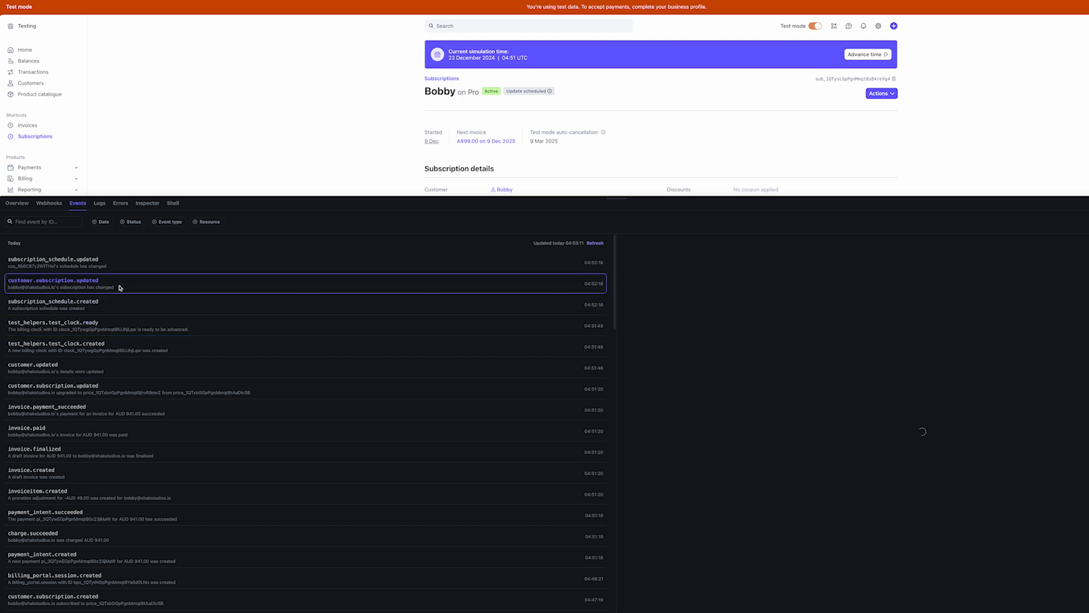
{"action": "left_click", "coordinate": [94, 269]}
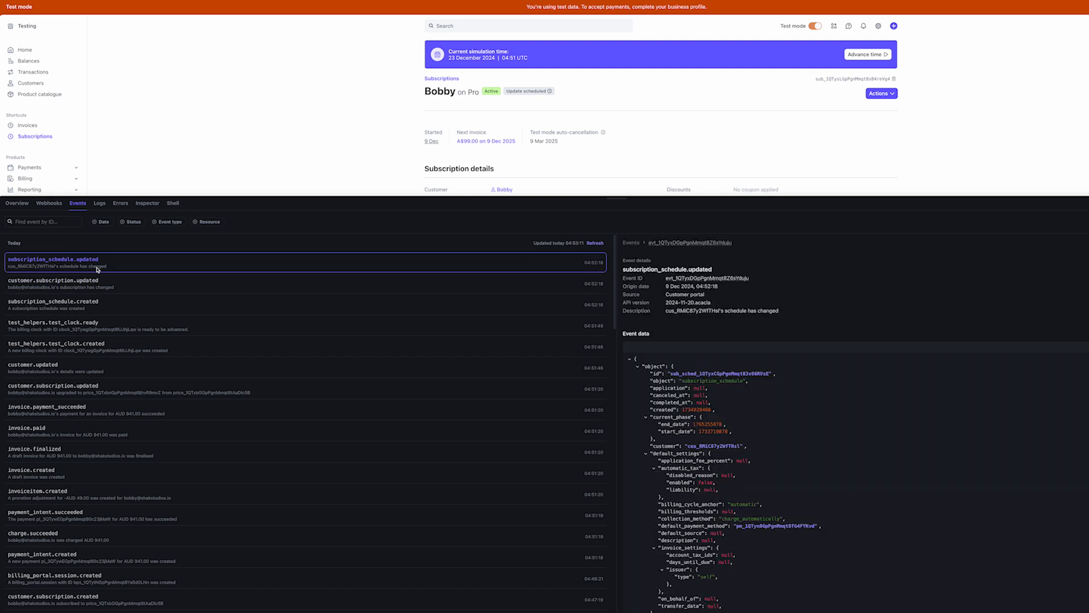
{"action": "left_click", "coordinate": [34, 283]}
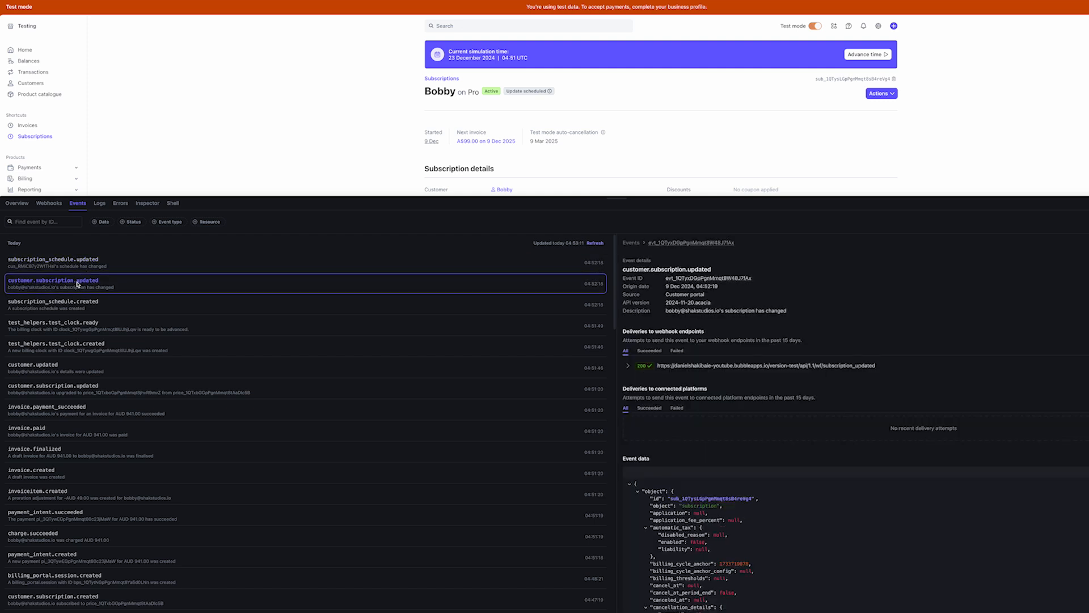
{"action": "left_click", "coordinate": [39, 266]}
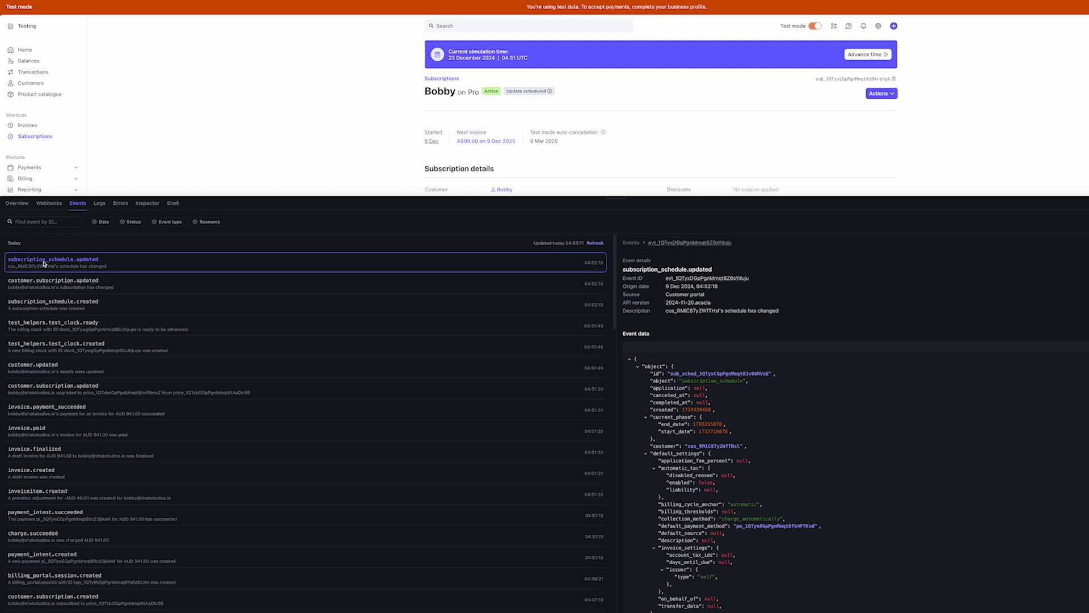
{"action": "left_click", "coordinate": [95, 283]}
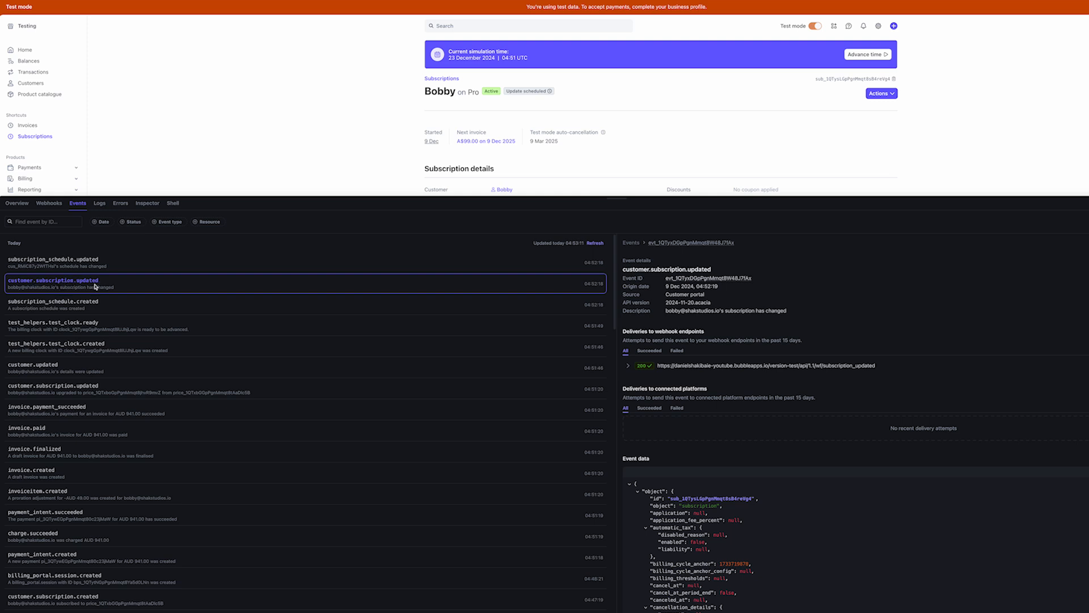
Open the schedule ID from customer.subscription.updated's event data in the dashboard
{"action": "scroll", "coordinate": [703, 495], "scroll_direction": "down", "scroll_amount": 10}
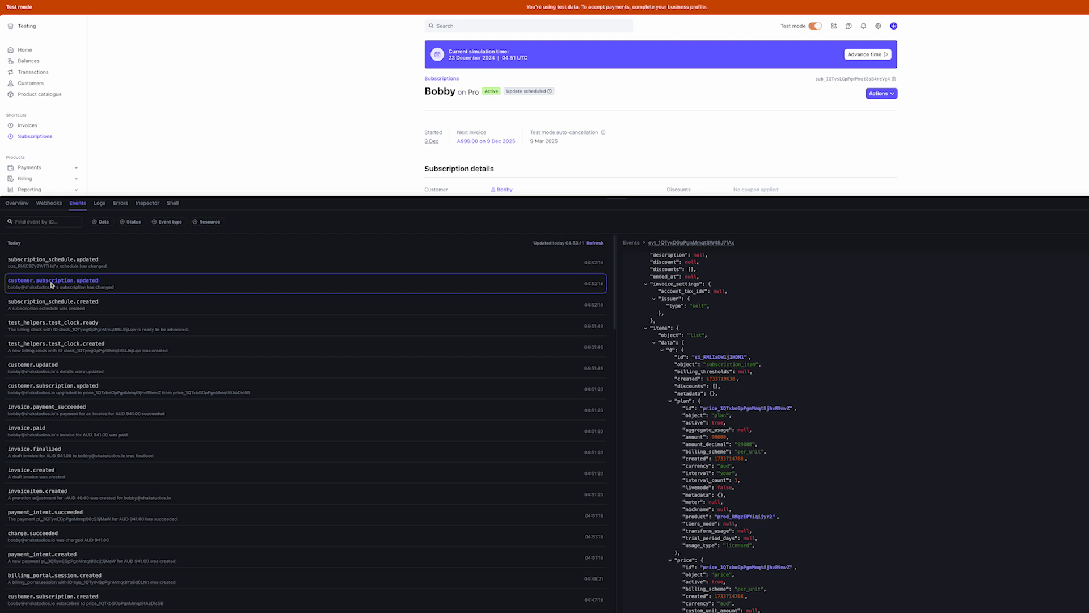
{"action": "scroll", "coordinate": [775, 447], "scroll_direction": "down", "scroll_amount": 10}
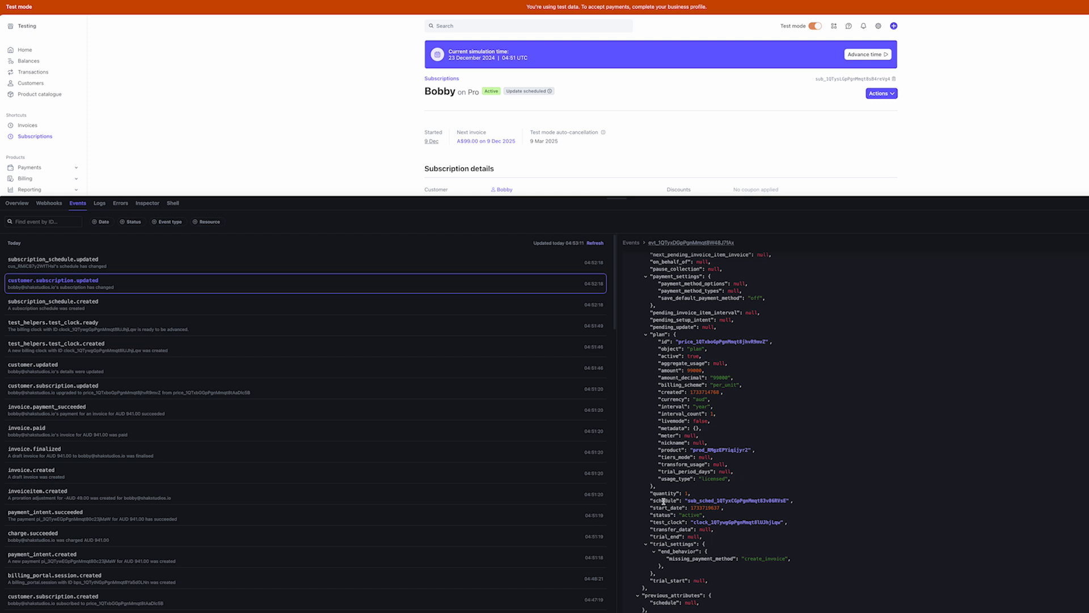
{"action": "left_click_drag", "start_coordinate": [652, 501], "coordinate": [677, 501]}
{"action": "left_click", "coordinate": [735, 502]}
{"action": "left_click", "coordinate": [733, 534]}
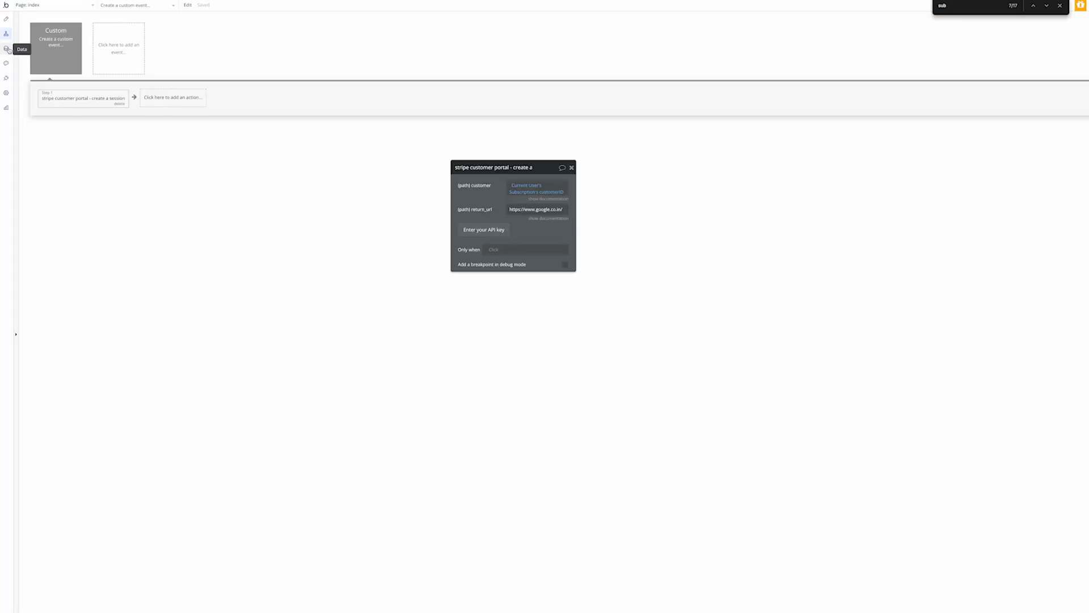
Create a field named SwitchingTo of type OS Plans on the subscription data type
{"action": "left_click", "coordinate": [6, 48]}
{"action": "left_click", "coordinate": [44, 35]}
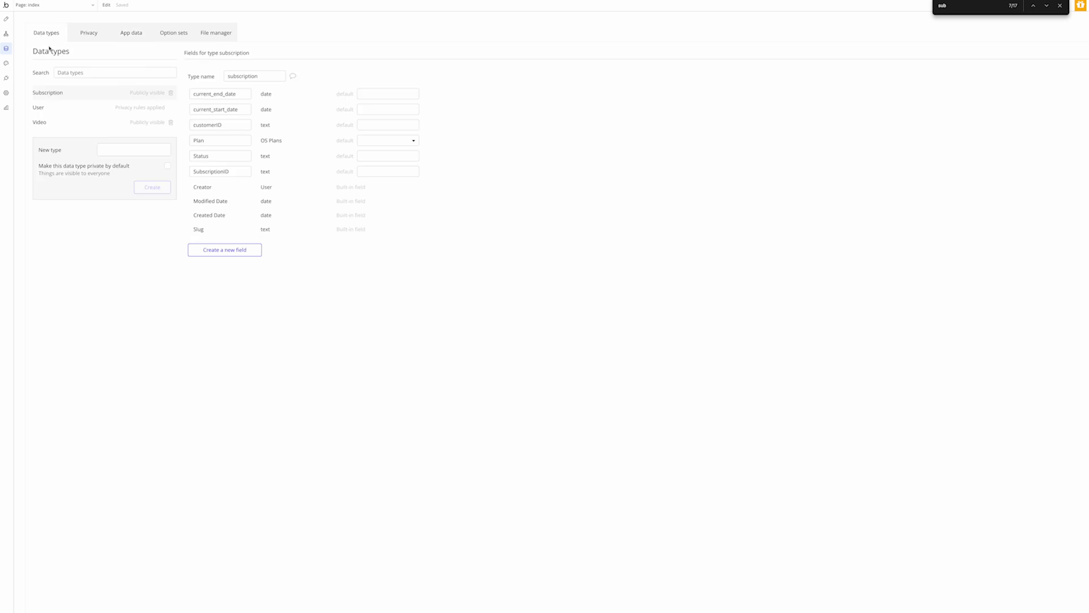
{"action": "left_click", "coordinate": [226, 247]}
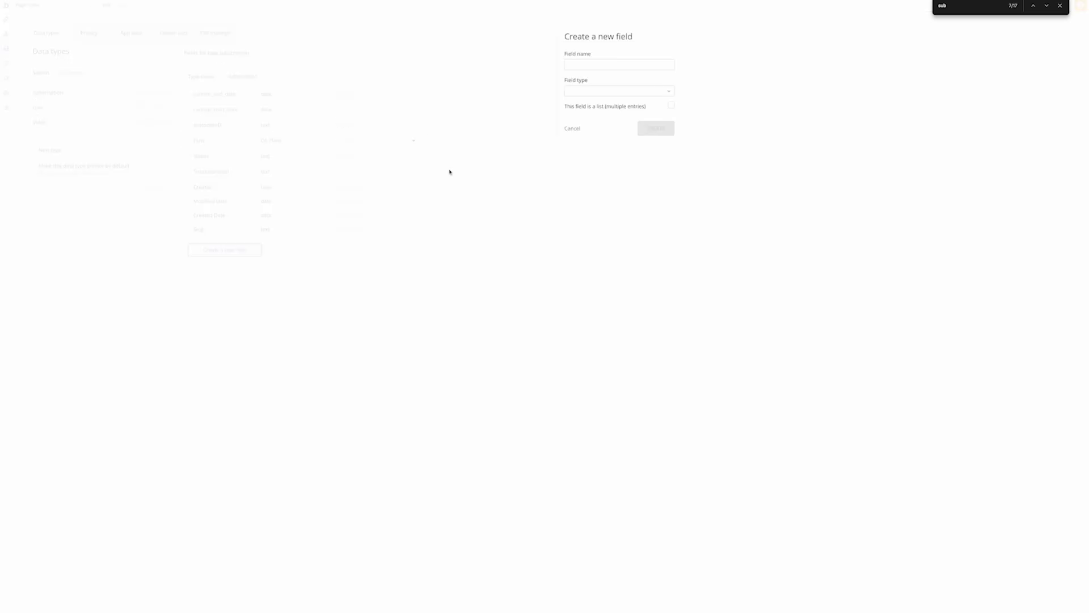
{"action": "left_click", "coordinate": [589, 67]}
{"action": "type", "text": "Switching"}
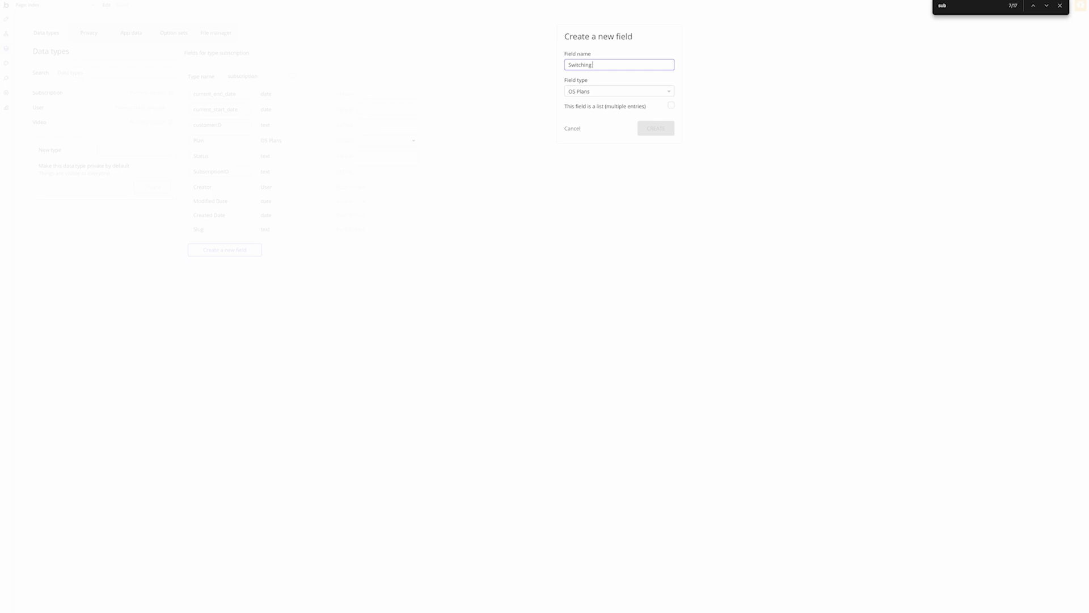
{"action": "type", "text": "To"}
{"action": "key", "text": "Return"}
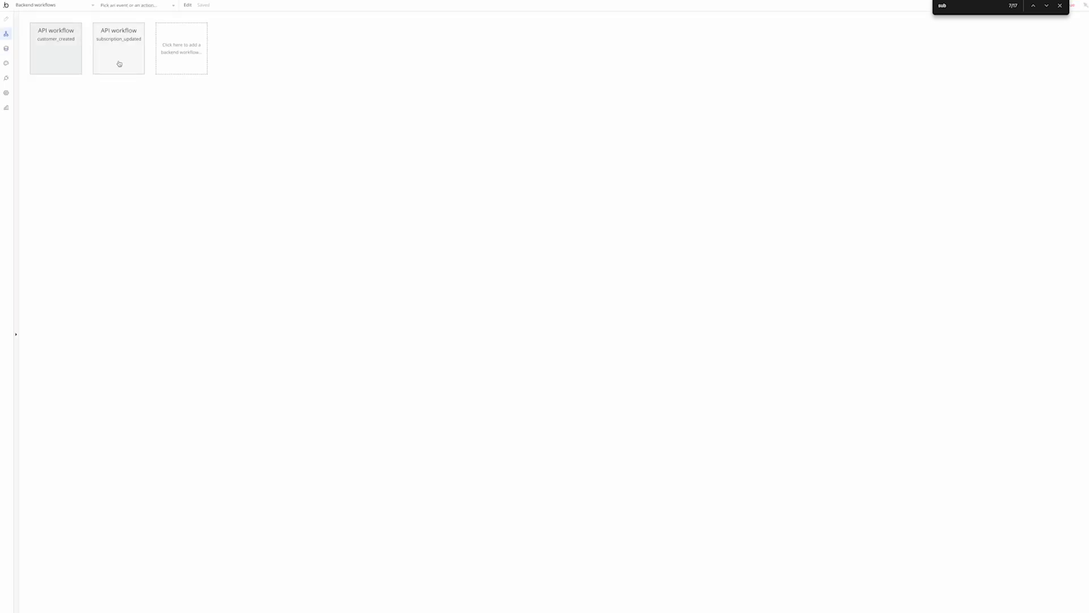
{"action": "left_click", "coordinate": [119, 63]}
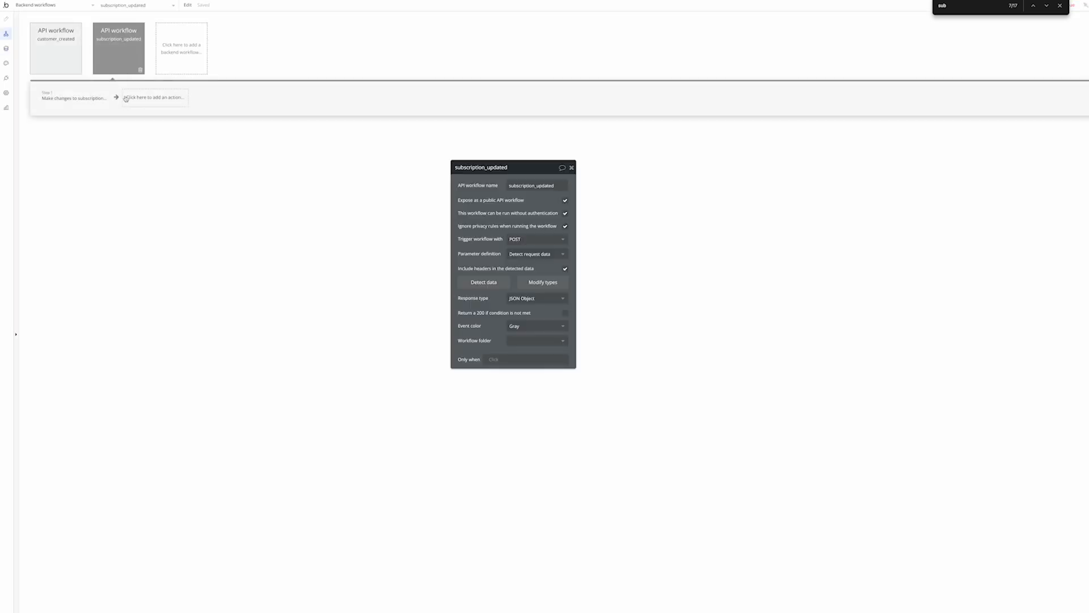
Add a Make changes to a thing step on step 1's result that changes SwitchingTo
{"action": "left_click", "coordinate": [126, 98]}
{"action": "type", "text": "make"}
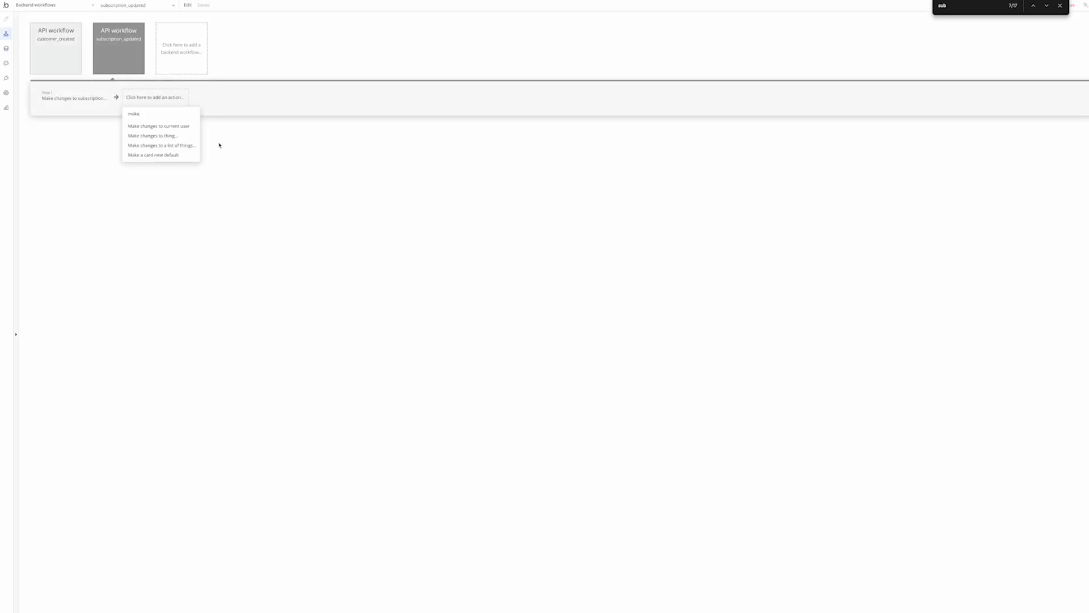
{"action": "left_click", "coordinate": [153, 136]}
{"action": "left_click", "coordinate": [518, 187]}
{"action": "left_click", "coordinate": [531, 198]}
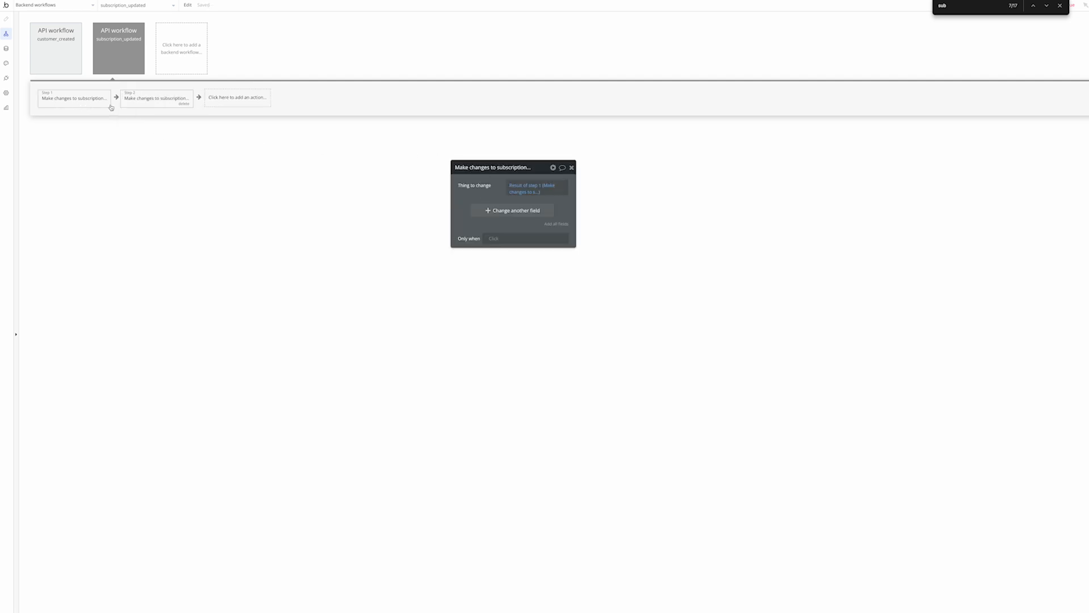
{"action": "left_click", "coordinate": [531, 210]}
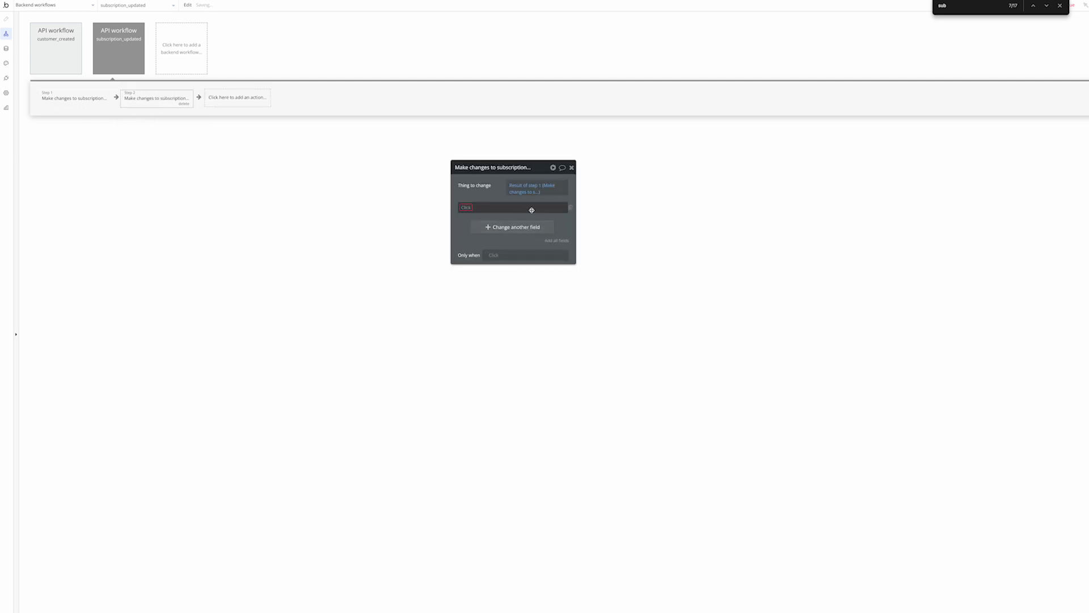
{"action": "left_click", "coordinate": [467, 208]}
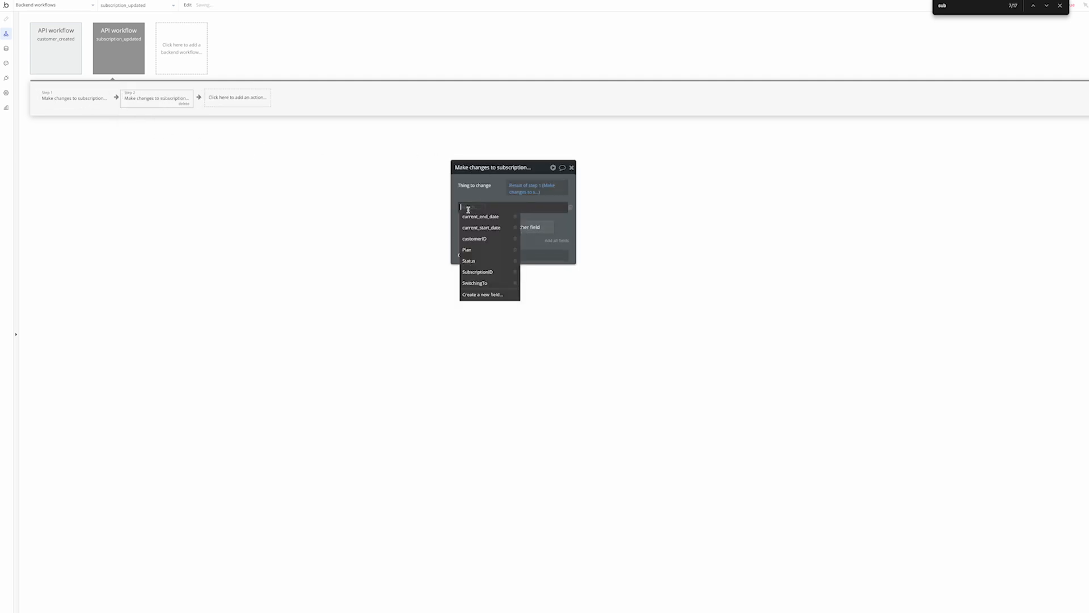
{"action": "left_click", "coordinate": [489, 283]}
Set the step's Only when to Request Data's body object schedule is not empty
{"action": "left_click", "coordinate": [492, 256]}
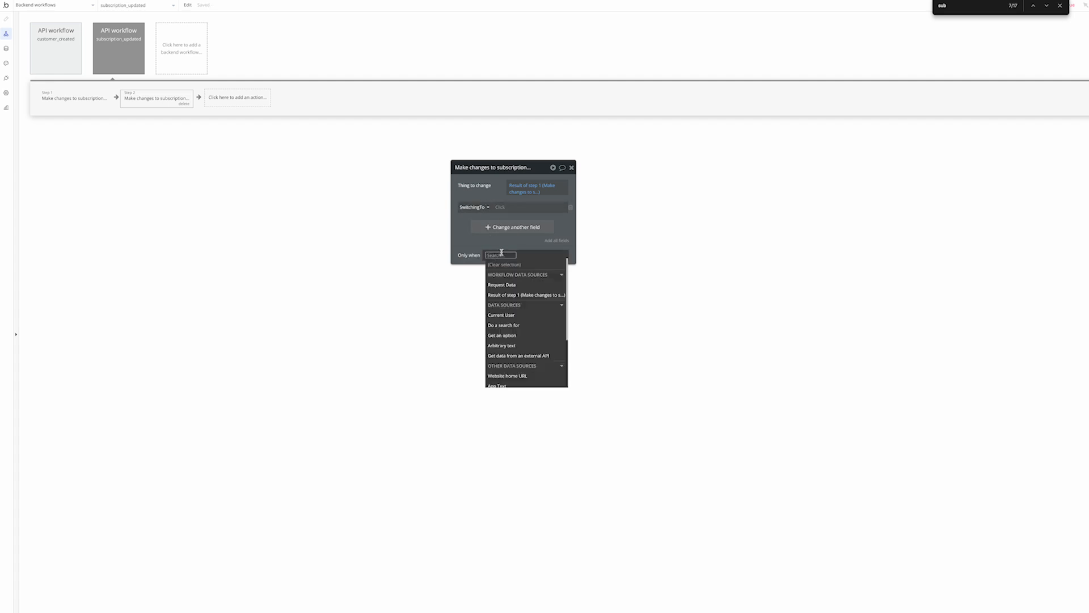
{"action": "left_click", "coordinate": [518, 285]}
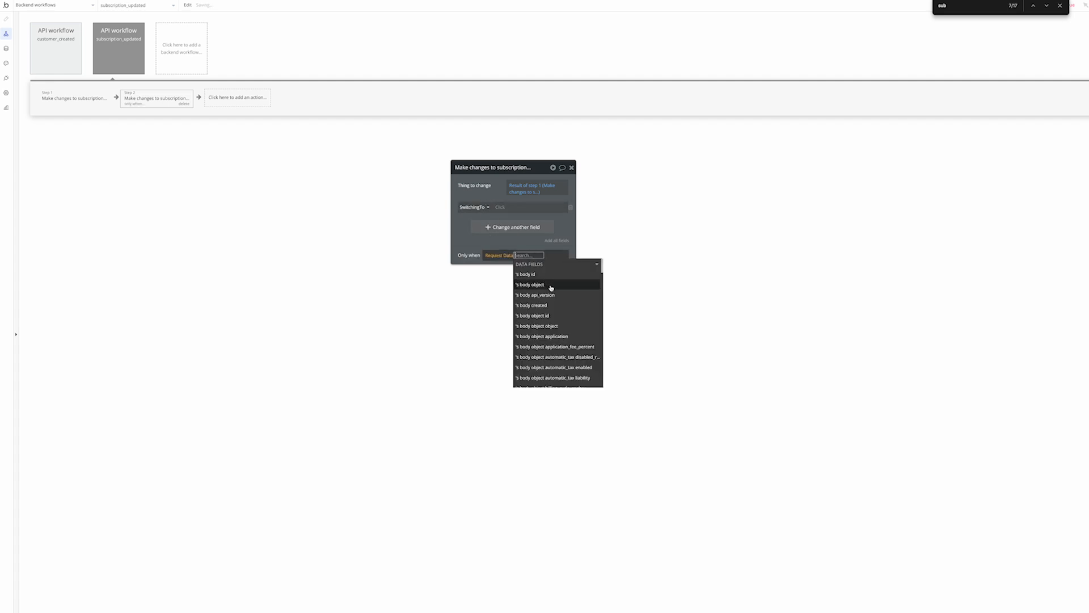
{"action": "left_click", "coordinate": [551, 287]}
{"action": "left_click", "coordinate": [558, 286]}
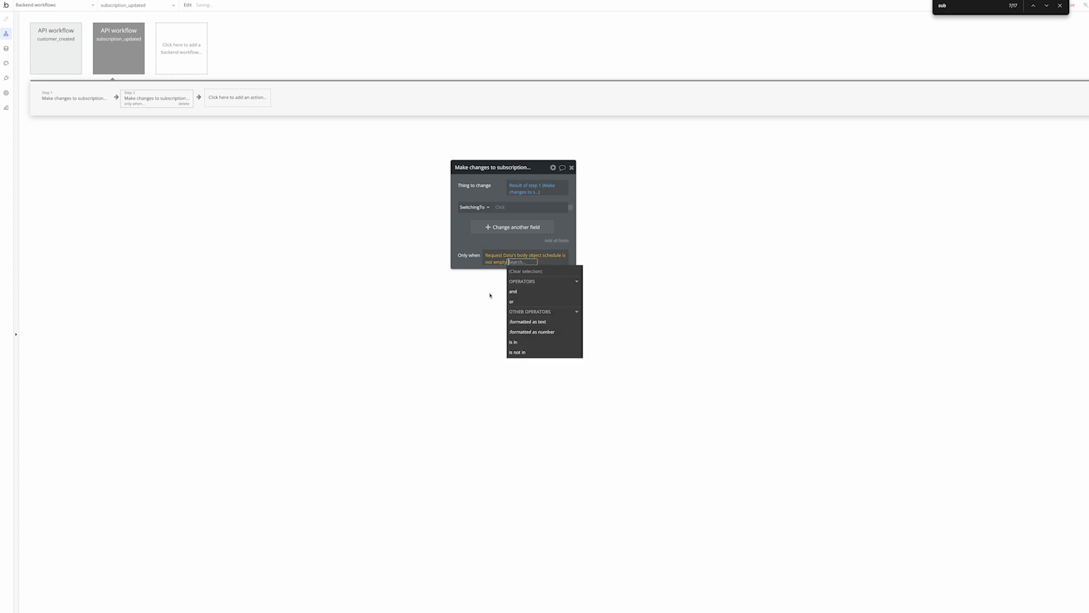
{"action": "left_click", "coordinate": [458, 250]}
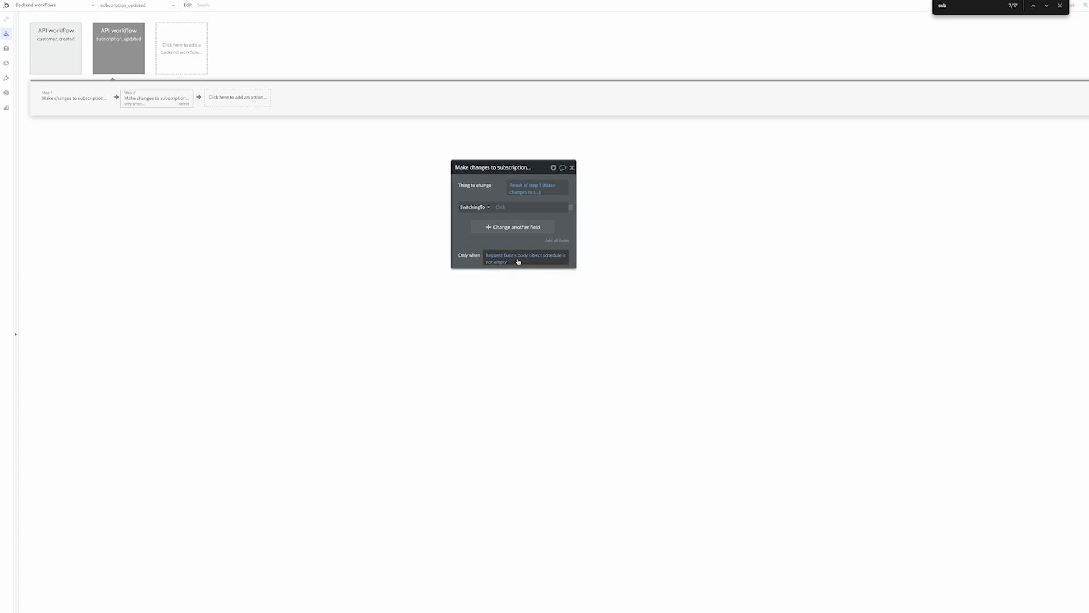
{"action": "left_click", "coordinate": [501, 207]}
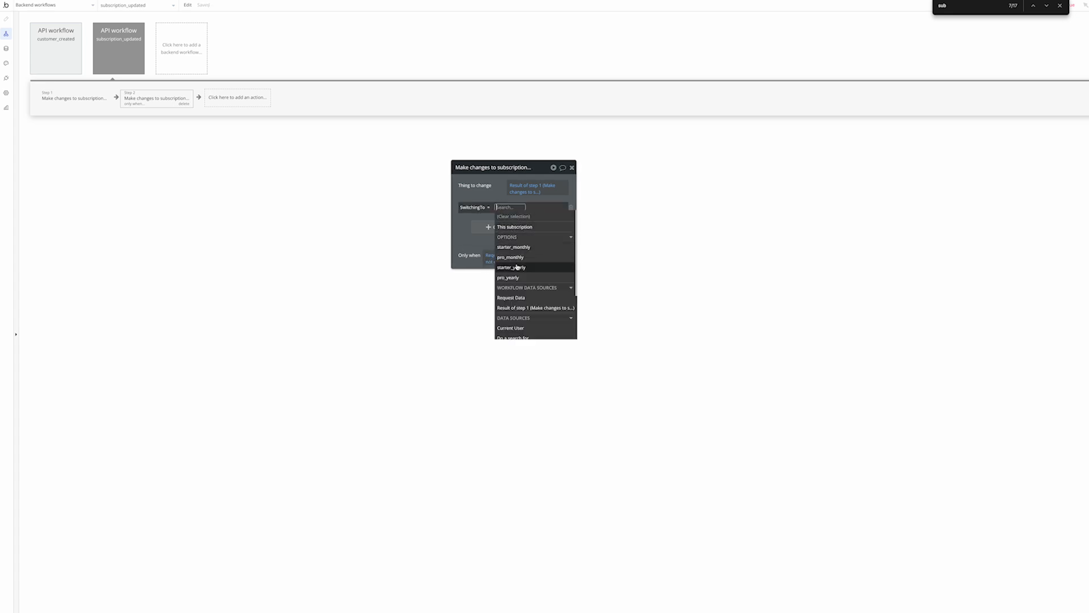
{"action": "left_click", "coordinate": [474, 229]}
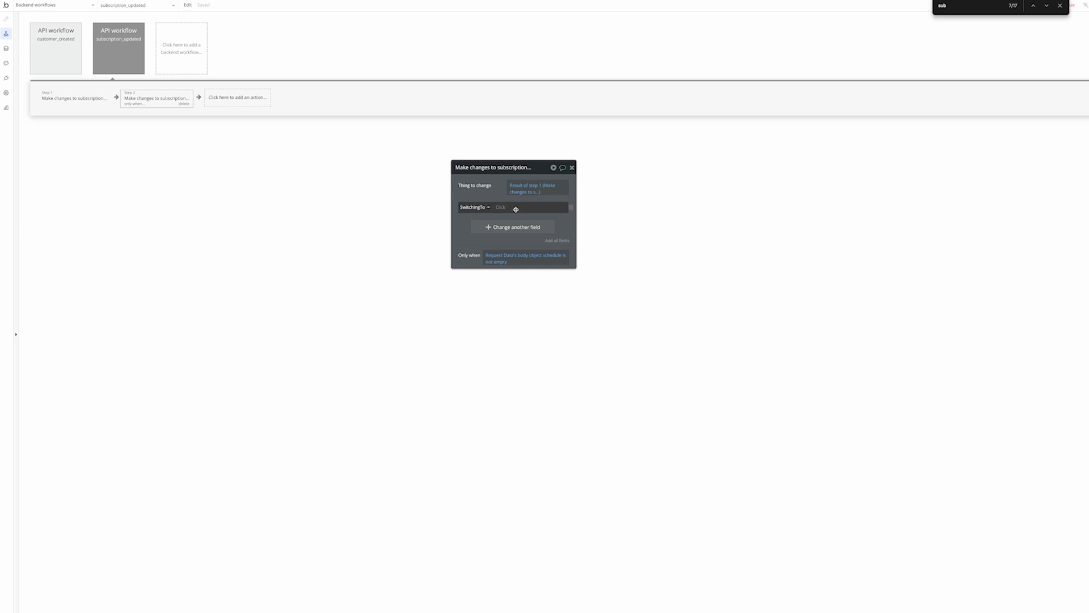
{"action": "left_click", "coordinate": [6, 48]}
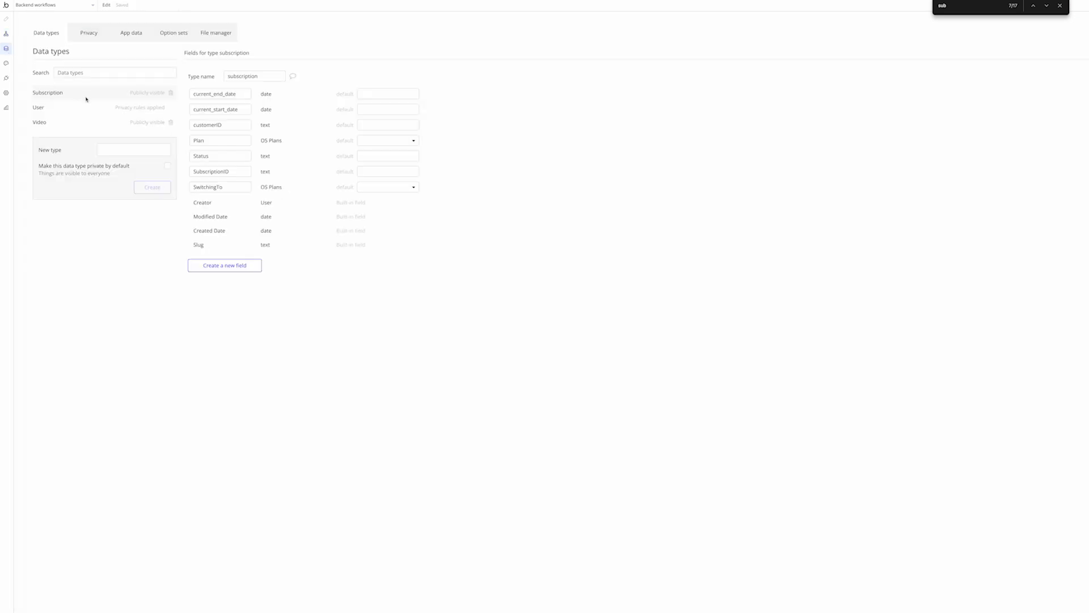
Inspect the API Connector's Stripe GET Customer URL and its [customerID] parameter
{"action": "left_click", "coordinate": [6, 77]}
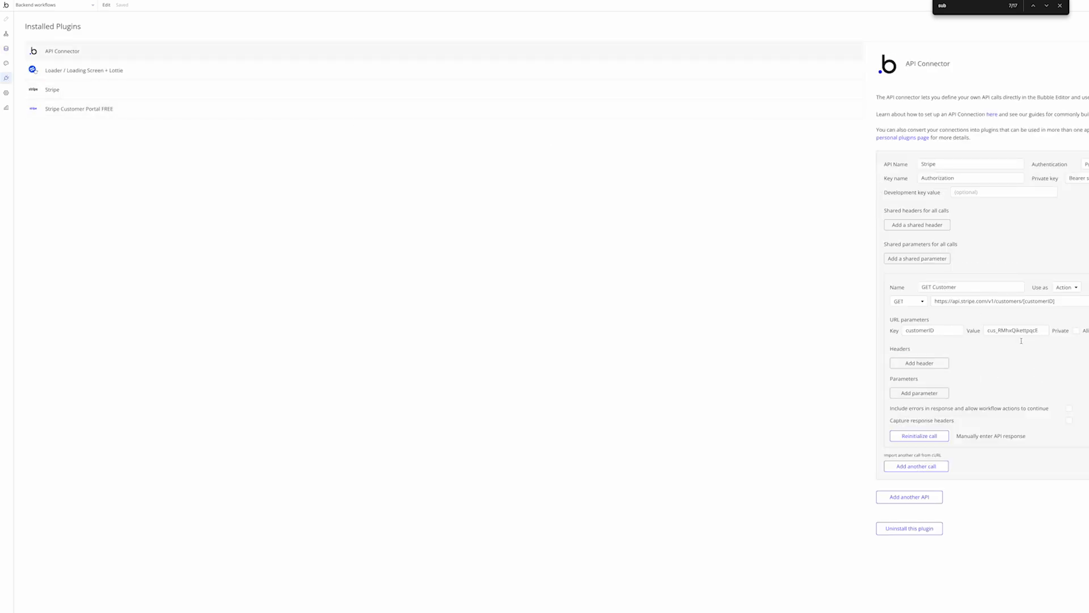
{"action": "left_click_drag", "start_coordinate": [1024, 301], "coordinate": [1067, 301]}
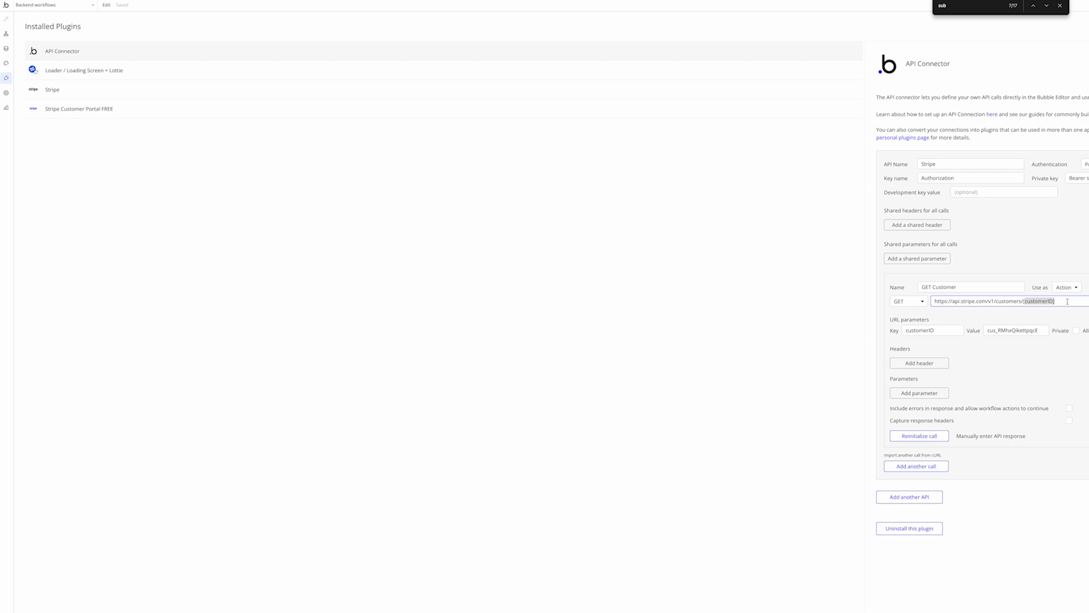
{"action": "left_click", "coordinate": [1067, 301]}
{"action": "left_click", "coordinate": [107, 0]}
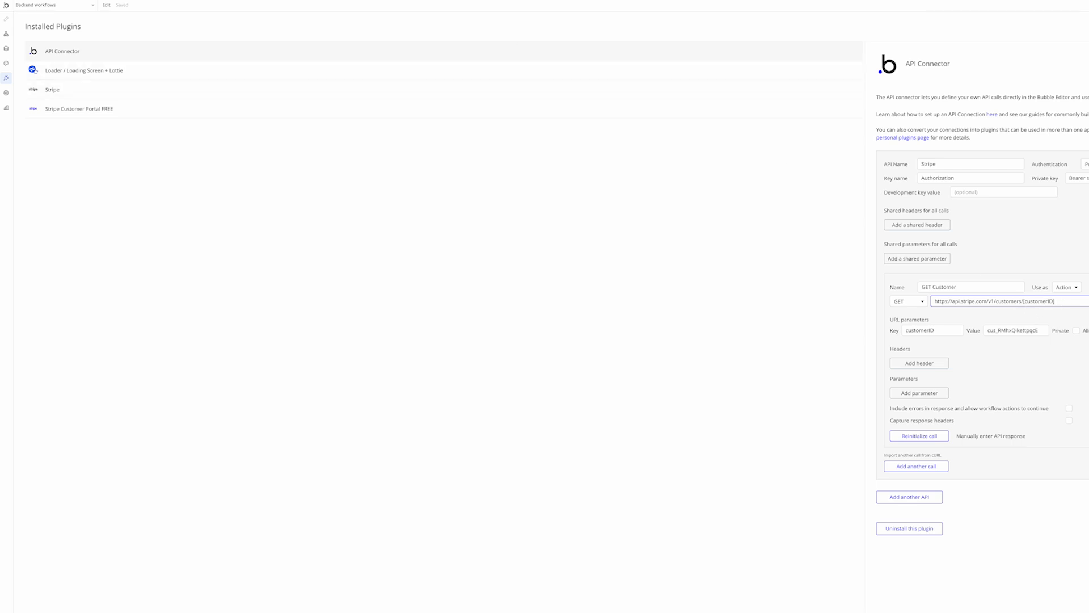
{"action": "left_click", "coordinate": [63, 33]}
Search the Stripe docs for 'schedu' and open the Retrieve a schedule reference
{"action": "type", "text": "schedu"}
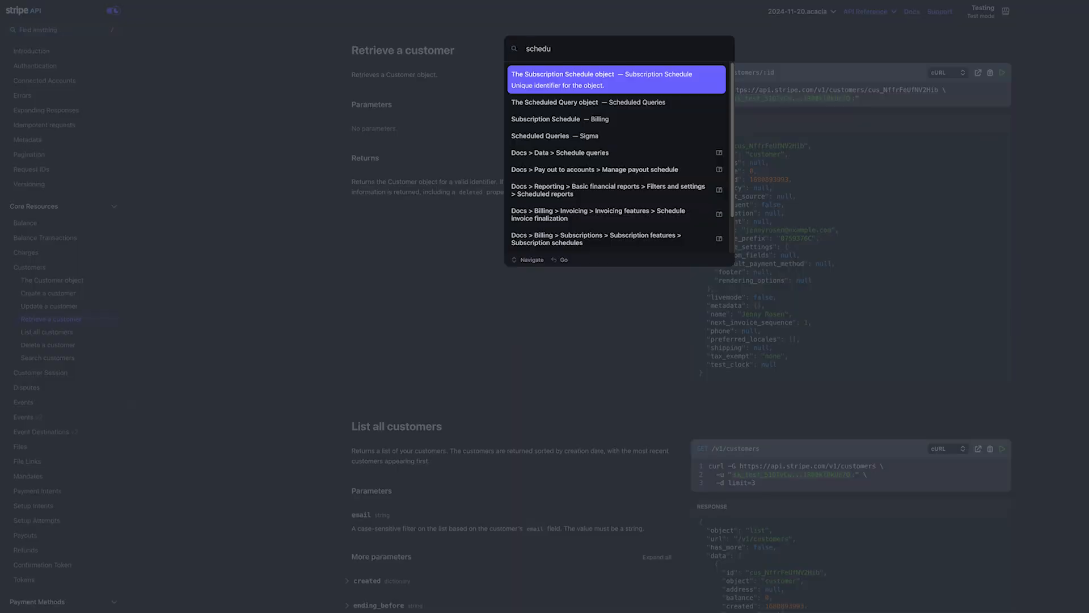
{"action": "left_click", "coordinate": [624, 81]}
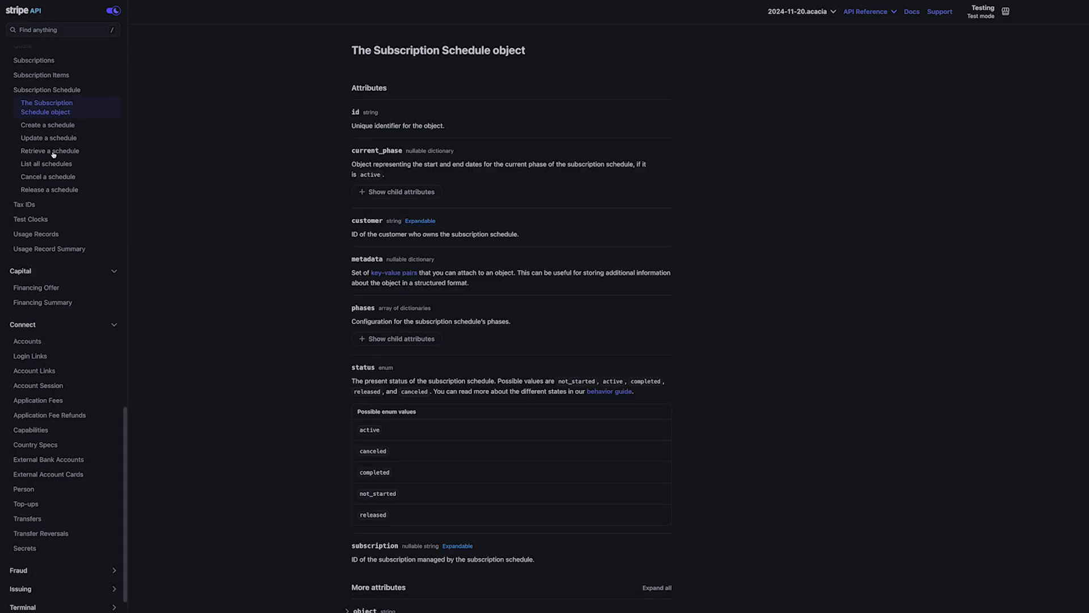
{"action": "left_click", "coordinate": [53, 150]}
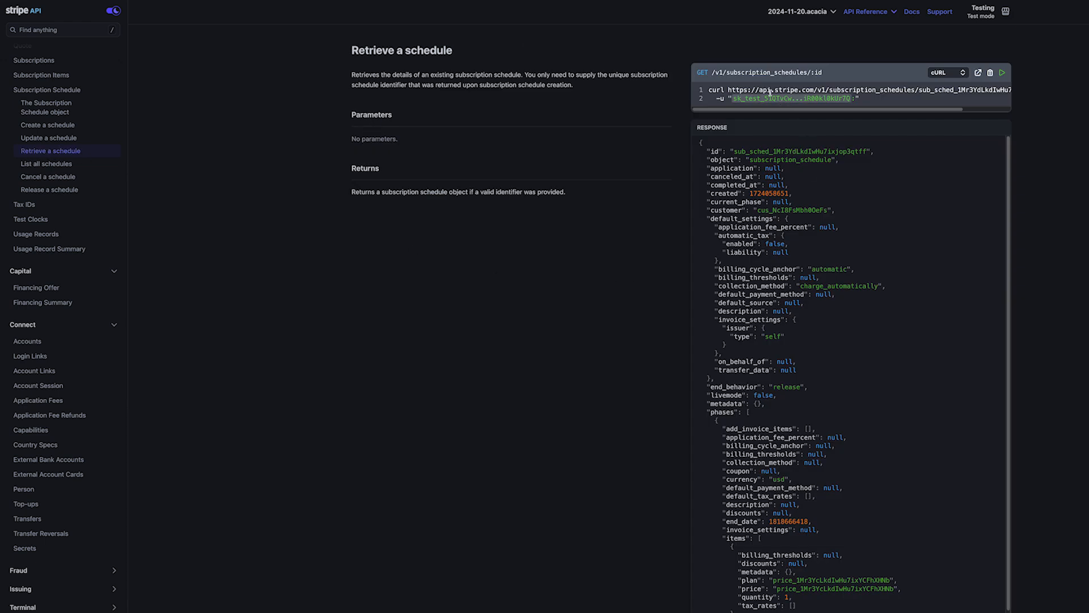
{"action": "left_click_drag", "start_coordinate": [708, 90], "coordinate": [868, 98]}
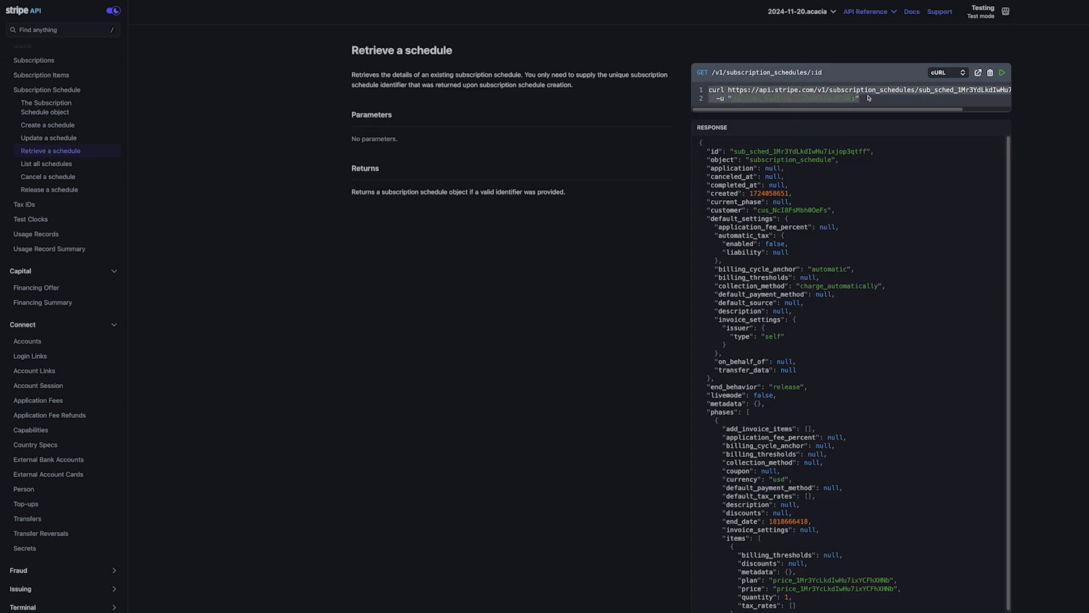
{"action": "left_click", "coordinate": [880, 100]}
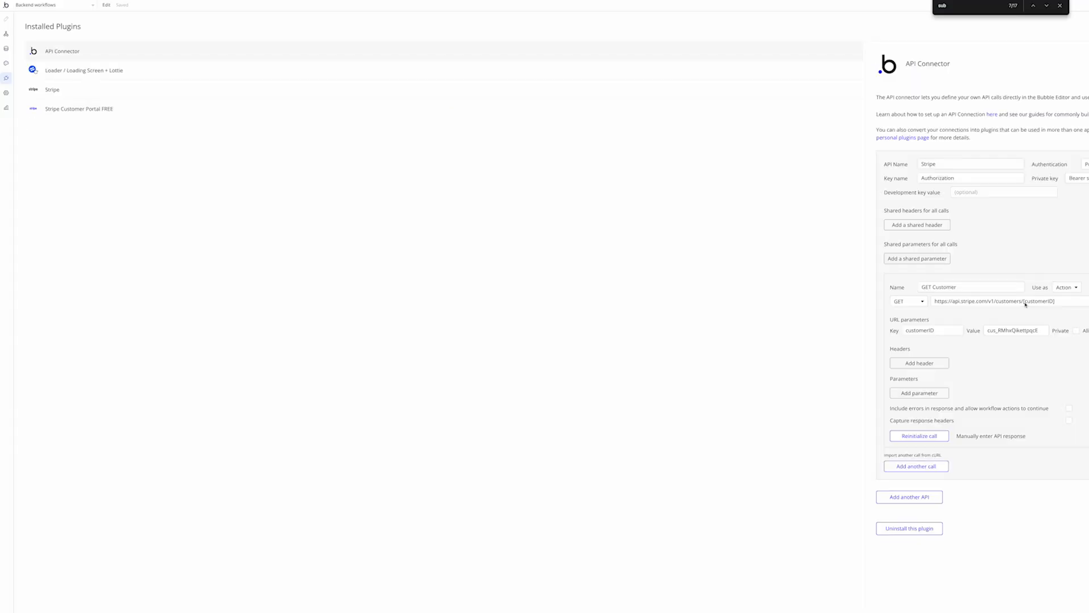
Compare with the GET Customer URL, then scroll the example response down to the phases
{"action": "left_click", "coordinate": [1048, 302]}
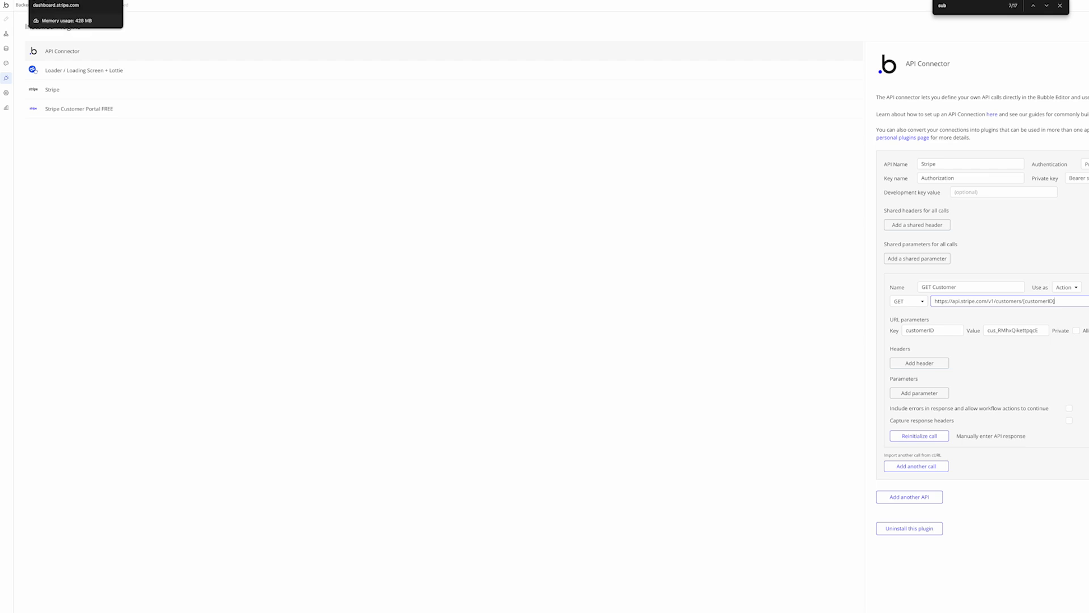
{"action": "left_click", "coordinate": [417, 0]}
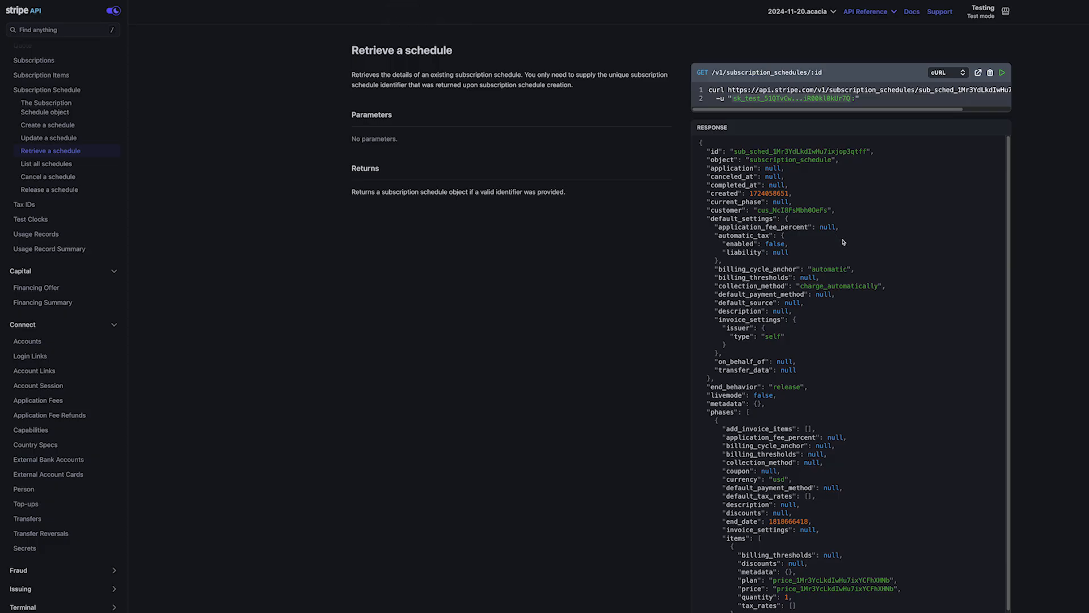
{"action": "scroll", "coordinate": [846, 315], "scroll_direction": "down", "scroll_amount": 2}
{"action": "scroll", "coordinate": [846, 334], "scroll_direction": "down", "scroll_amount": 2}
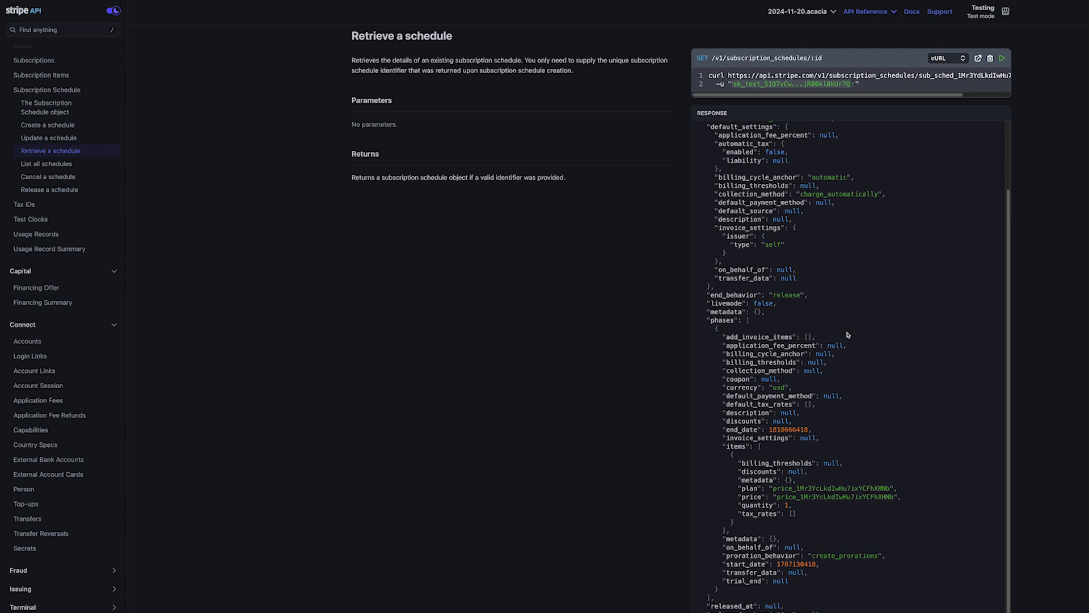
{"action": "scroll", "coordinate": [846, 335], "scroll_direction": "down", "scroll_amount": 1}
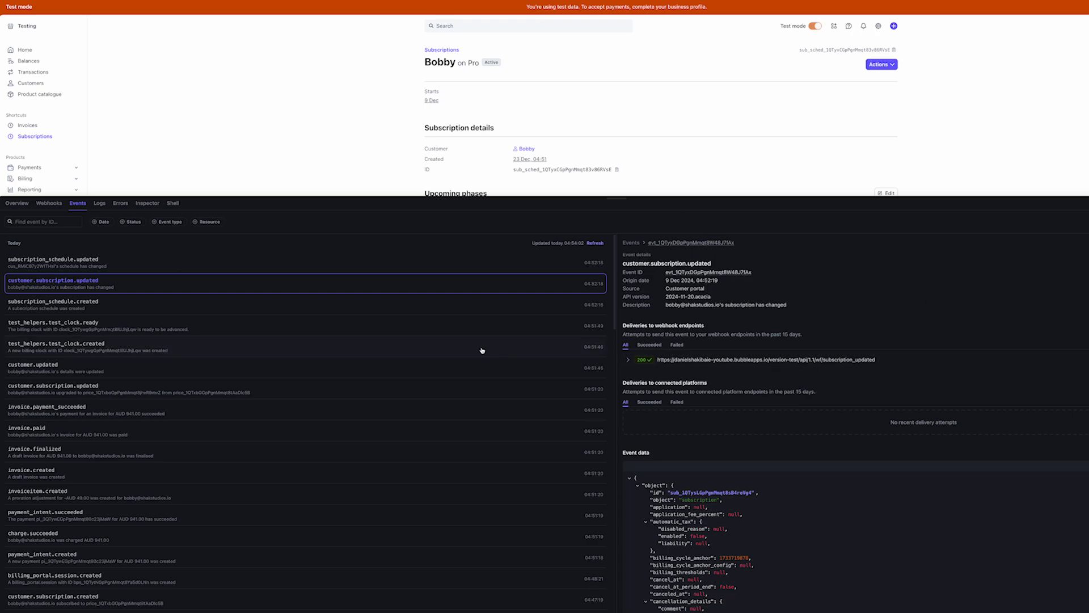
Read through the subscription_schedule.updated event's JSON down to its phase data
{"action": "left_click", "coordinate": [93, 264]}
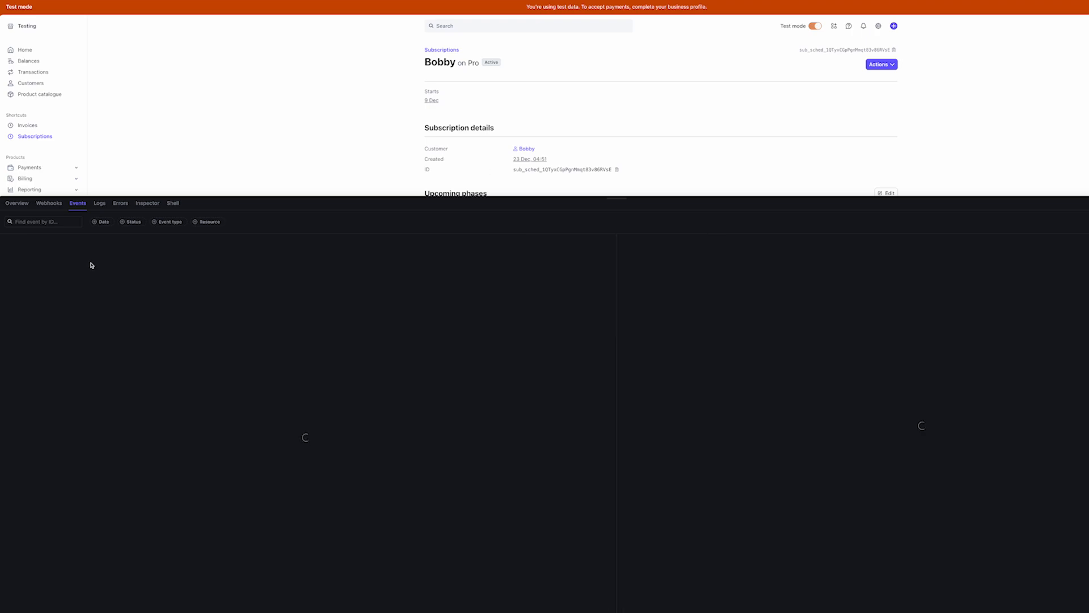
{"action": "scroll", "coordinate": [791, 457], "scroll_direction": "down", "scroll_amount": 5}
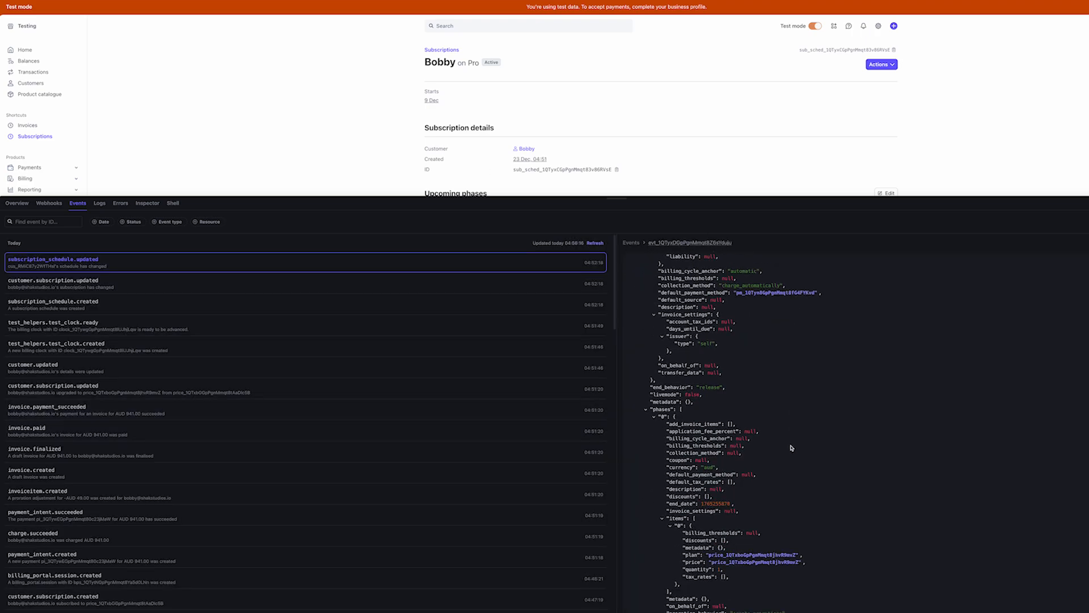
{"action": "scroll", "coordinate": [788, 441], "scroll_direction": "down", "scroll_amount": 2}
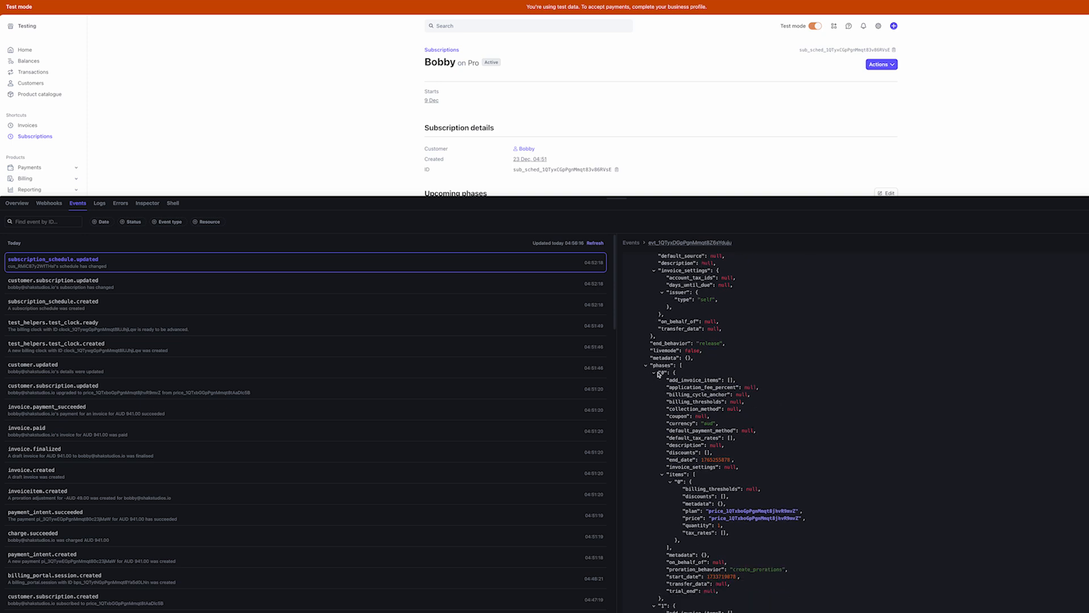
{"action": "scroll", "coordinate": [707, 404], "scroll_direction": "down", "scroll_amount": 1}
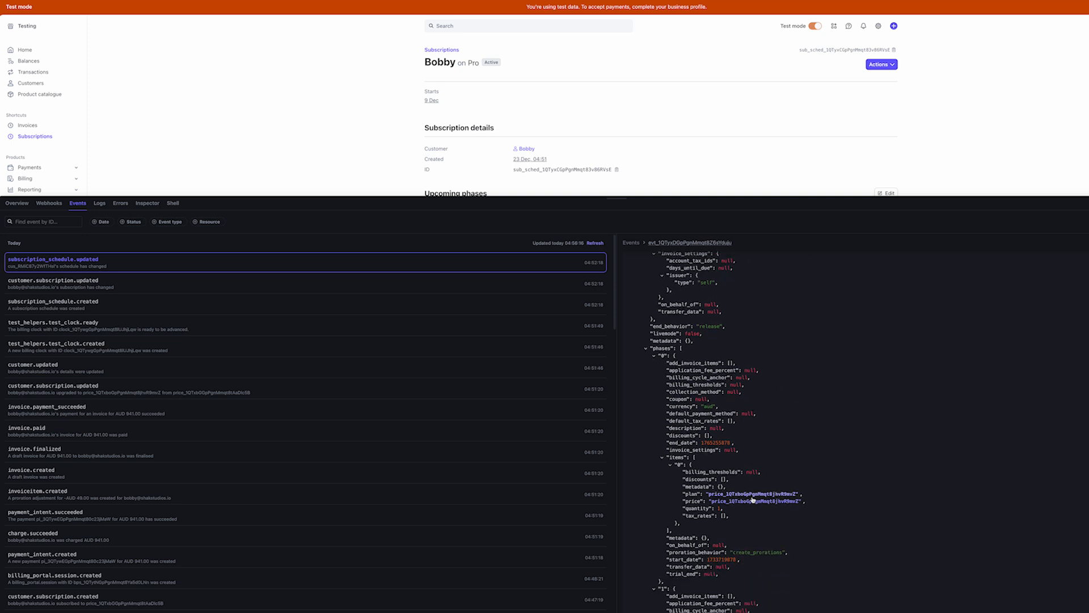
{"action": "scroll", "coordinate": [758, 500], "scroll_direction": "down", "scroll_amount": 3}
{"action": "scroll", "coordinate": [758, 500], "scroll_direction": "down", "scroll_amount": 8}
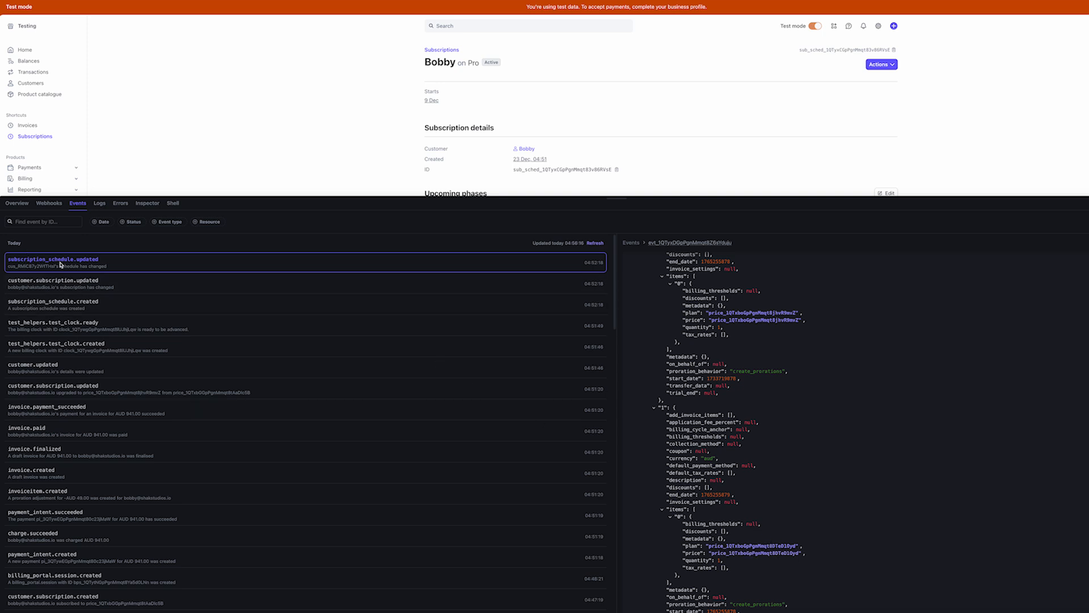
Check the subscription_schedule.created and customer.subscription.updated events, then reopen Bubble's subscription fields
{"action": "left_click", "coordinate": [116, 297]}
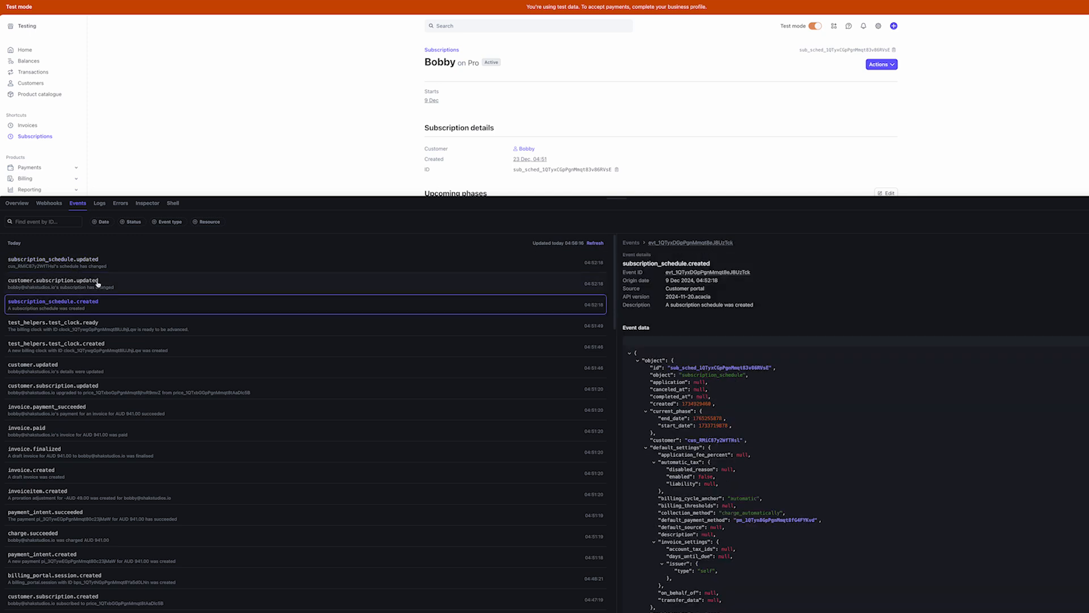
{"action": "left_click", "coordinate": [96, 284]}
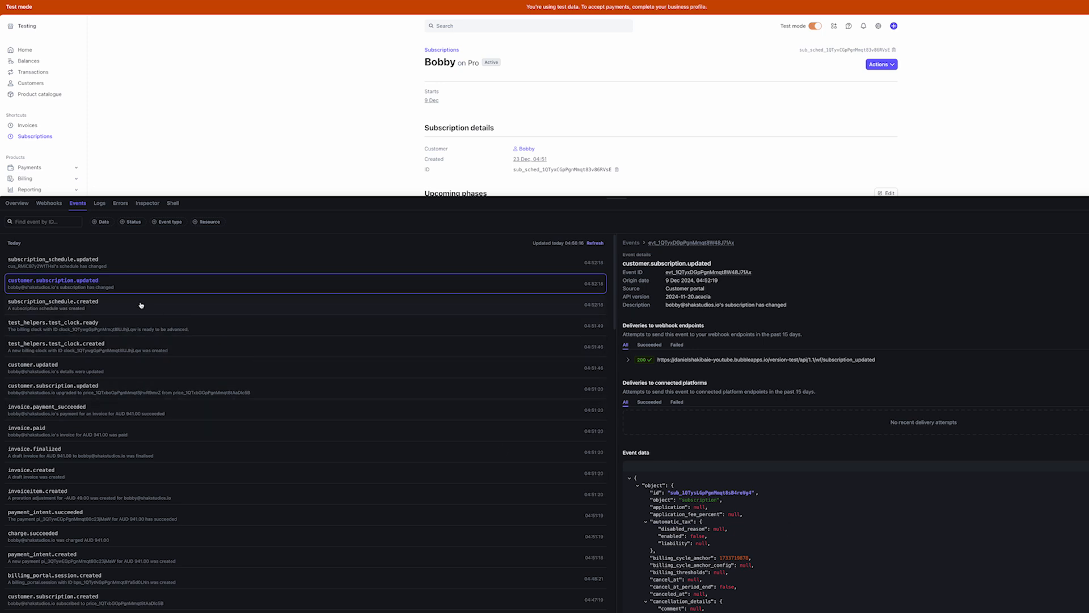
{"action": "left_click", "coordinate": [118, 269]}
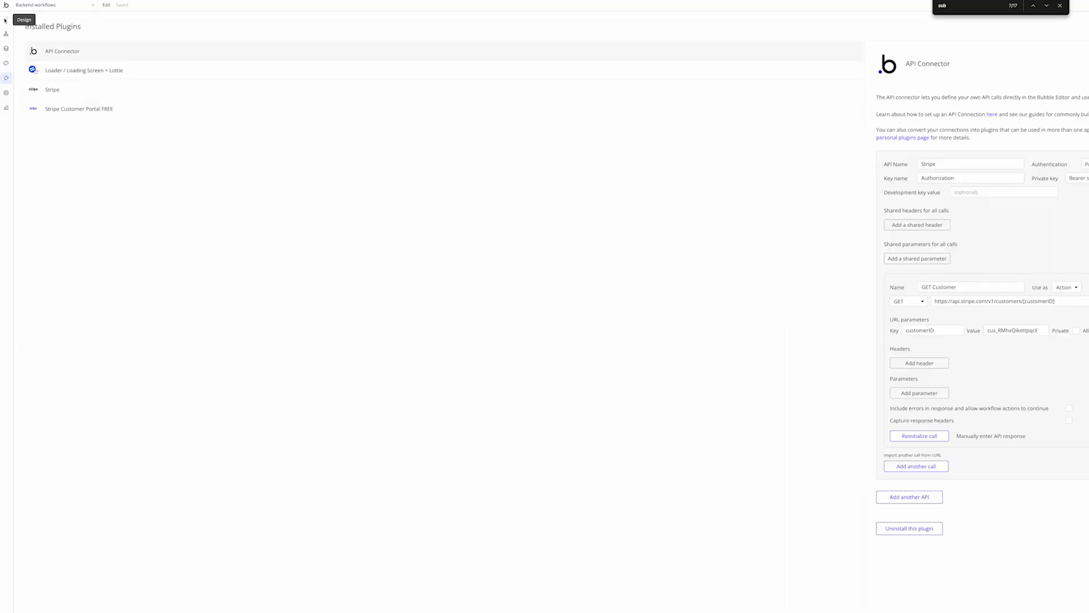
{"action": "left_click", "coordinate": [5, 34]}
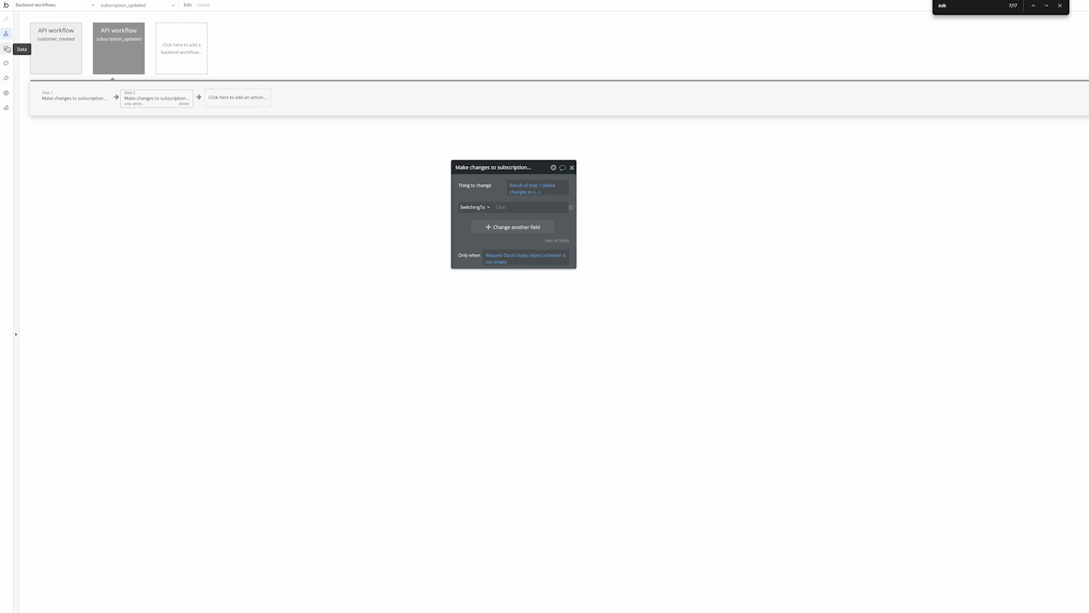
{"action": "left_click", "coordinate": [6, 49]}
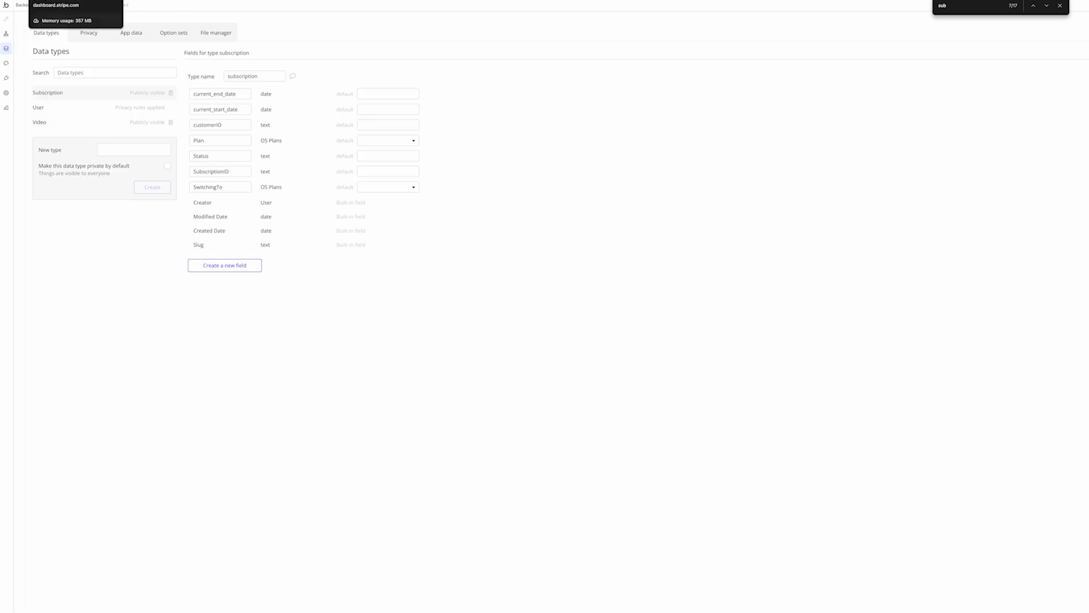